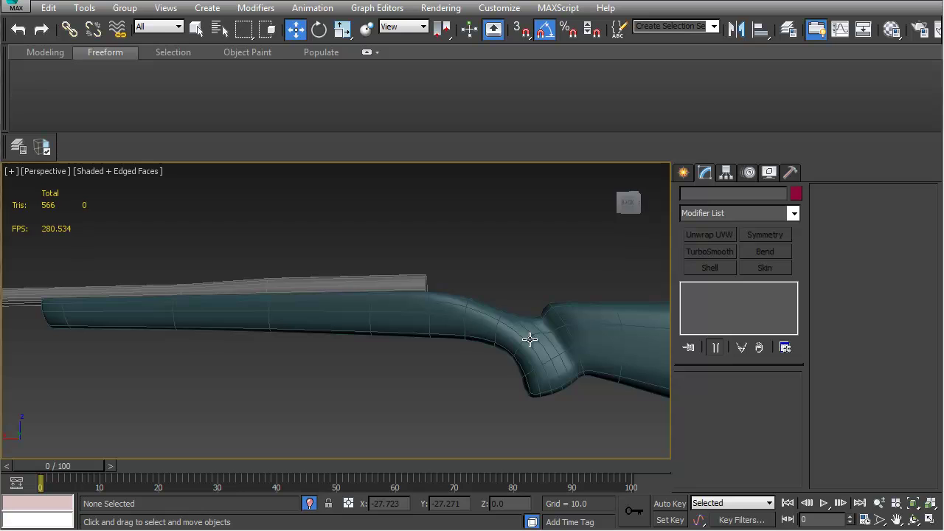
Look over the rifle's stock and barrel from both sides, along the fore-end and at the grip
{"action": "middle_click_drag", "start_coordinate": [541, 346], "coordinate": [235, 362], "text": "alt"}
{"action": "scroll", "coordinate": [459, 309], "scroll_direction": "up", "scroll_amount": 4}
{"action": "scroll", "coordinate": [384, 329], "scroll_direction": "down", "scroll_amount": 2}
{"action": "key", "text": "z"}
{"action": "middle_click_drag", "start_coordinate": [418, 387], "coordinate": [310, 313], "text": "alt"}
{"action": "scroll", "coordinate": [310, 313], "scroll_direction": "up", "scroll_amount": 5}
{"action": "scroll", "coordinate": [385, 309], "scroll_direction": "up", "scroll_amount": 3}
{"action": "mouse_move", "coordinate": [384, 309]}
{"action": "middle_mouse_down", "text": "alt"}
{"action": "mouse_move", "coordinate": [154, 337]}
{"action": "mouse_move", "coordinate": [238, 342]}
{"action": "mouse_move", "coordinate": [236, 320]}
{"action": "mouse_move", "coordinate": [351, 328]}
{"action": "mouse_move", "coordinate": [251, 335]}
{"action": "mouse_move", "coordinate": [307, 358]}
{"action": "mouse_move", "coordinate": [247, 348]}
{"action": "middle_mouse_up", "text": "alt"}
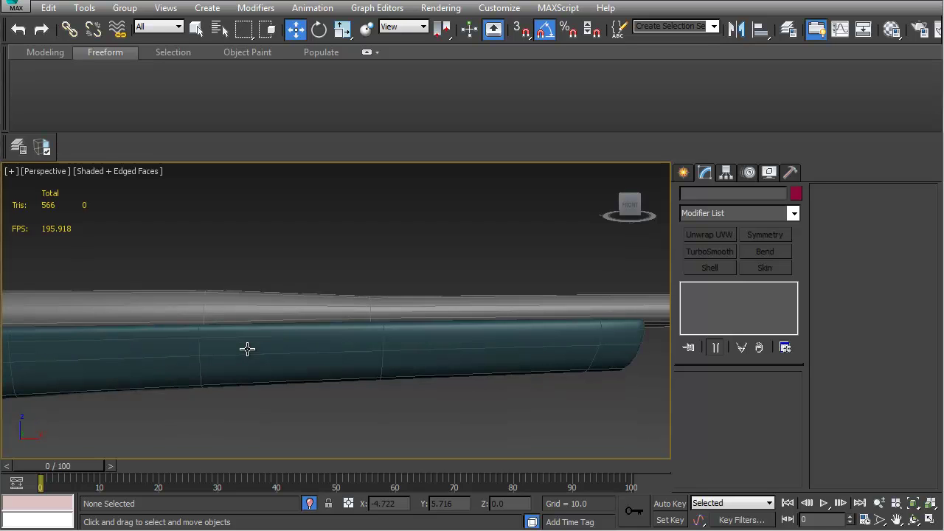
{"action": "middle_click_drag", "start_coordinate": [414, 357], "coordinate": [299, 282], "text": "alt"}
Lower the centre vertex on top of the stock, just behind the barrel's rear end
{"action": "left_click", "coordinate": [353, 320]}
{"action": "key", "text": "1"}
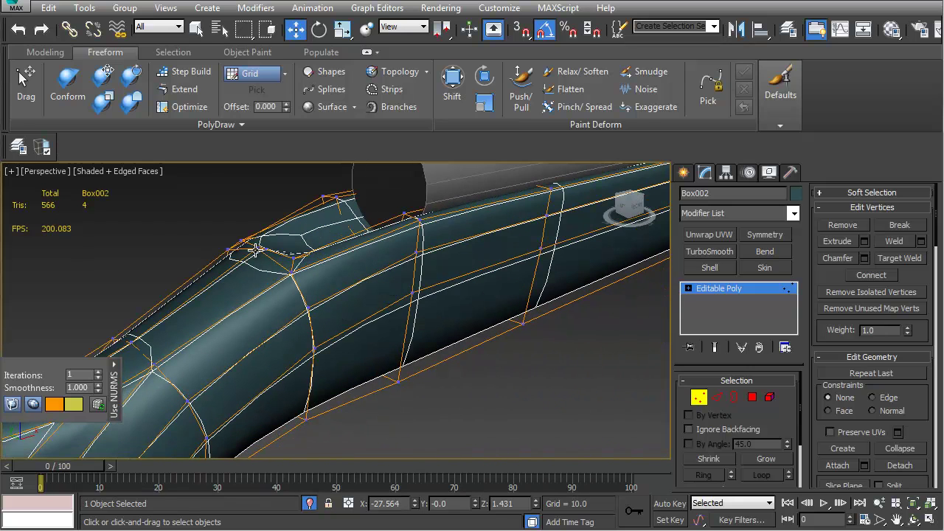
{"action": "left_click_drag", "start_coordinate": [255, 220], "coordinate": [255, 233]}
{"action": "middle_click_drag", "start_coordinate": [253, 230], "coordinate": [409, 292], "text": "alt"}
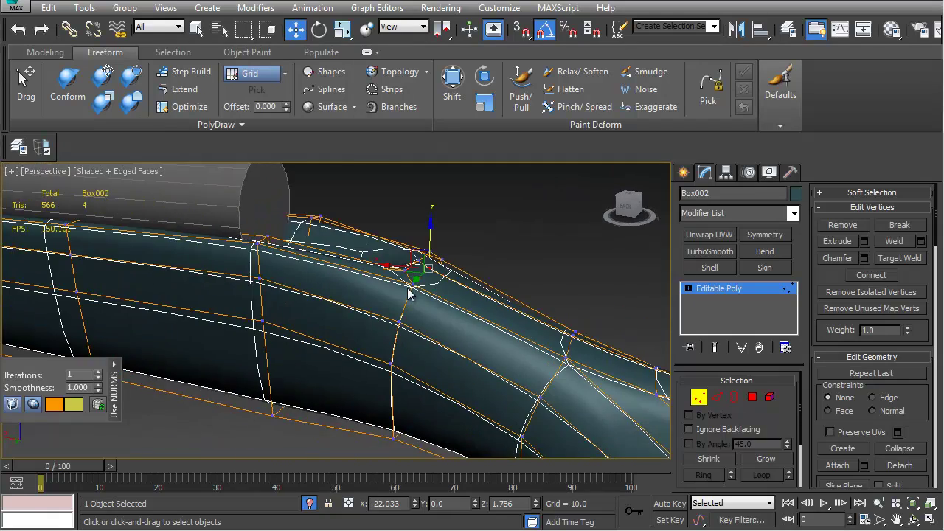
{"action": "scroll", "coordinate": [413, 291], "scroll_direction": "up", "scroll_amount": 3}
{"action": "scroll", "coordinate": [348, 258], "scroll_direction": "up", "scroll_amount": 2}
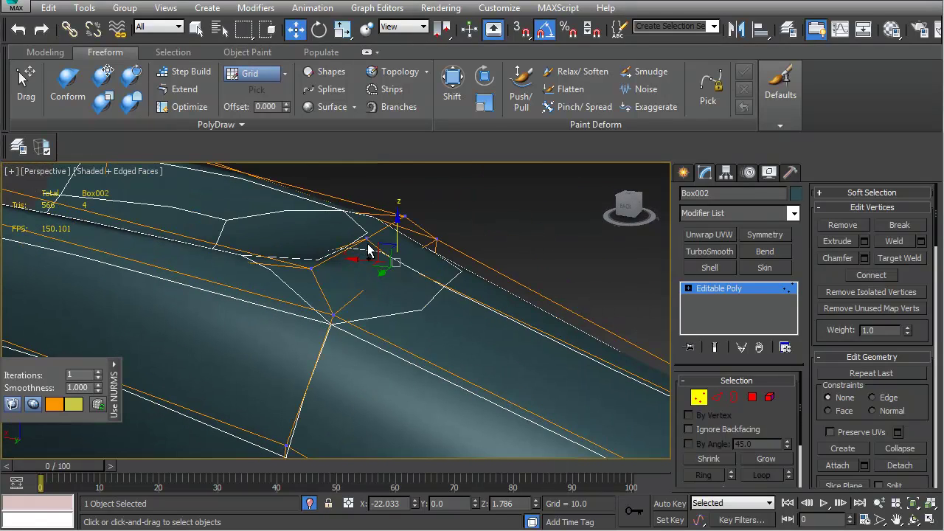
{"action": "left_click_drag", "start_coordinate": [383, 217], "coordinate": [383, 238]}
{"action": "middle_click_drag", "start_coordinate": [379, 264], "coordinate": [328, 260], "text": "alt"}
{"action": "left_click_drag", "start_coordinate": [382, 226], "coordinate": [358, 331]}
{"action": "middle_click_drag", "start_coordinate": [358, 331], "coordinate": [338, 340], "text": "alt"}
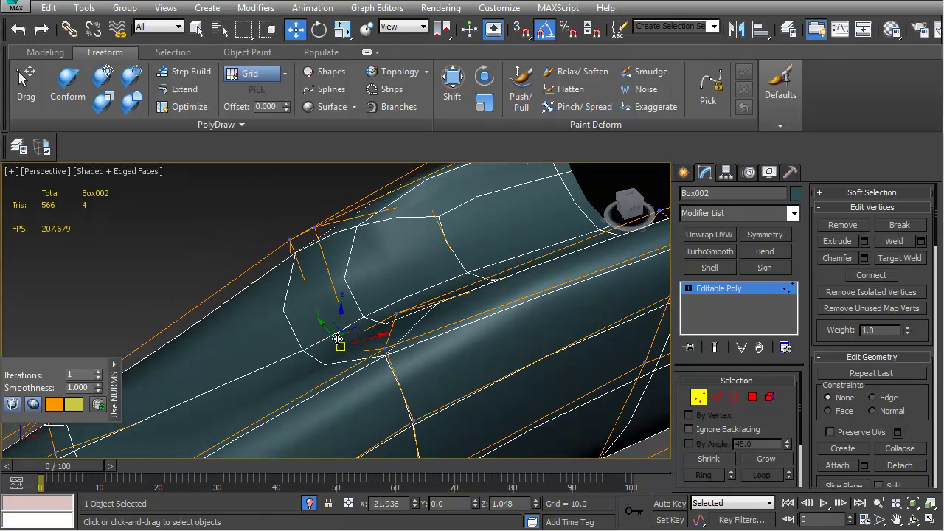
Raise the same centre vertex of the stock to a height of about 1.74, checking it against the wireframe
{"action": "key", "text": "F3"}
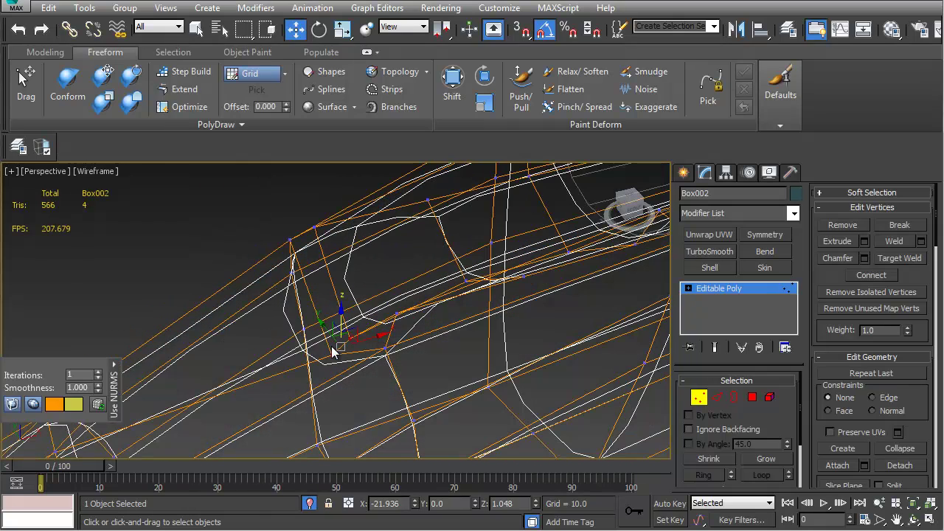
{"action": "key", "text": "F3"}
{"action": "left_click_drag", "start_coordinate": [331, 318], "coordinate": [326, 267]}
{"action": "middle_click_drag", "start_coordinate": [344, 291], "coordinate": [331, 267], "text": "alt"}
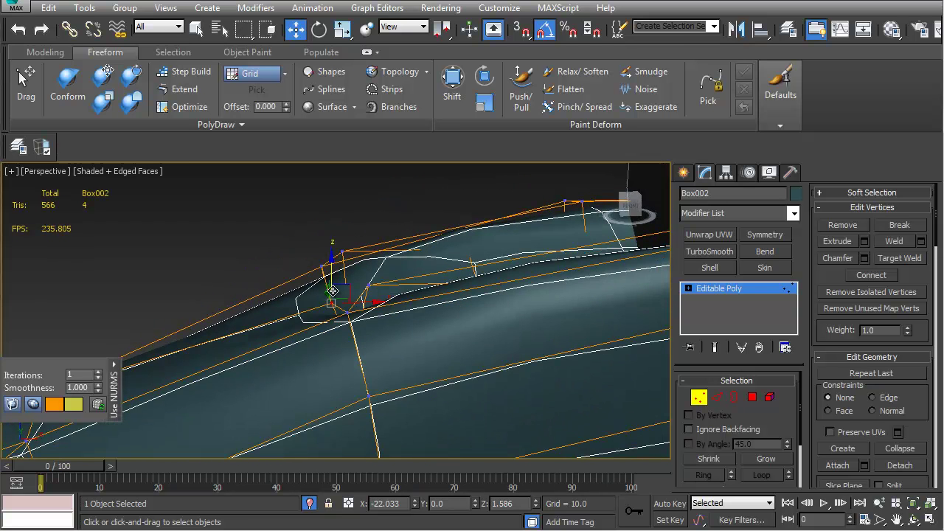
{"action": "left_click_drag", "start_coordinate": [329, 277], "coordinate": [331, 269]}
{"action": "middle_click_drag", "start_coordinate": [330, 269], "coordinate": [261, 331], "text": "alt"}
Select the lengthwise edges of the barrel's tapered section and connect them with a new edge loop
{"action": "scroll", "coordinate": [377, 328], "scroll_direction": "down", "scroll_amount": 2}
{"action": "middle_click_drag", "start_coordinate": [413, 329], "coordinate": [301, 322]}
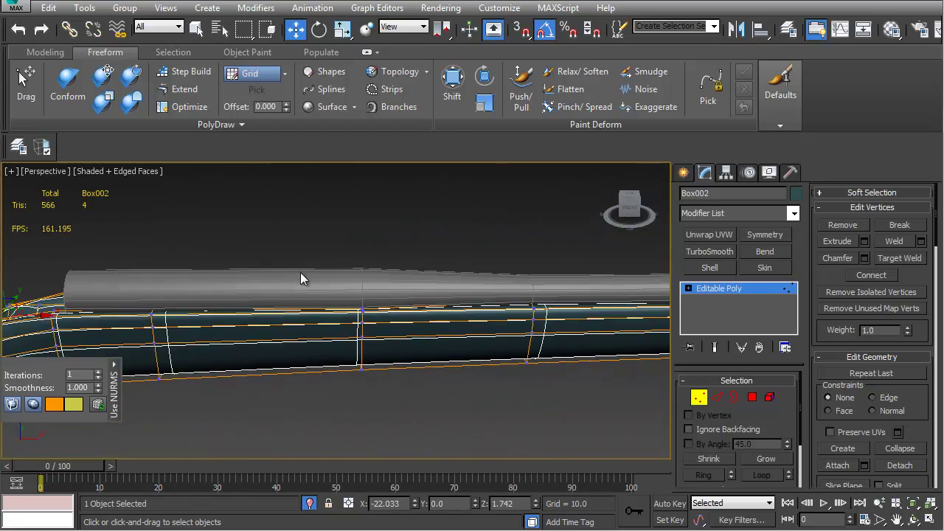
{"action": "scroll", "coordinate": [324, 277], "scroll_direction": "up", "scroll_amount": 2}
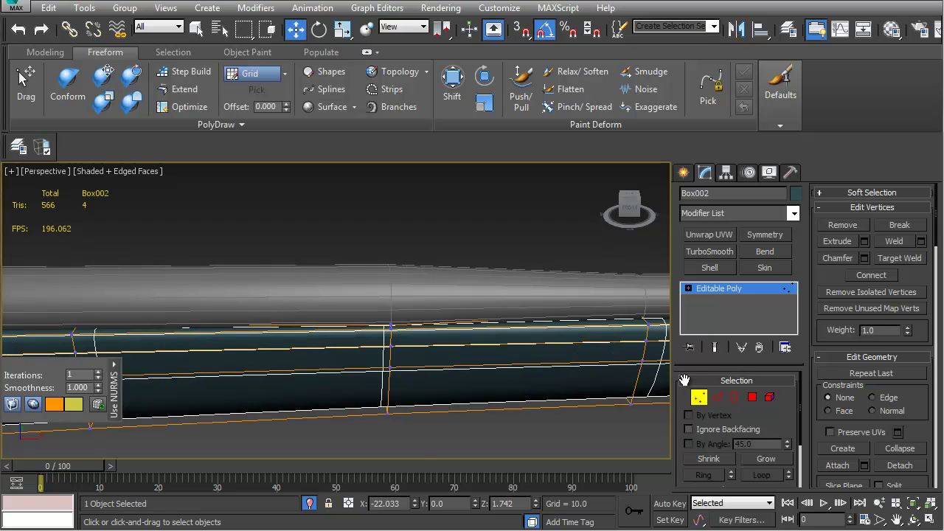
{"action": "left_click", "coordinate": [699, 399]}
{"action": "left_click", "coordinate": [550, 289]}
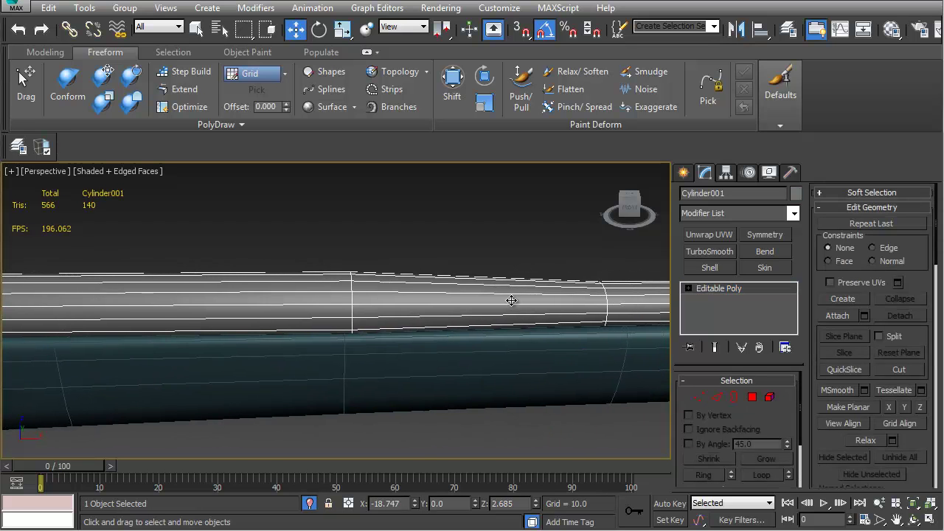
{"action": "key", "text": "2"}
{"action": "left_click_drag", "start_coordinate": [462, 360], "coordinate": [463, 365]}
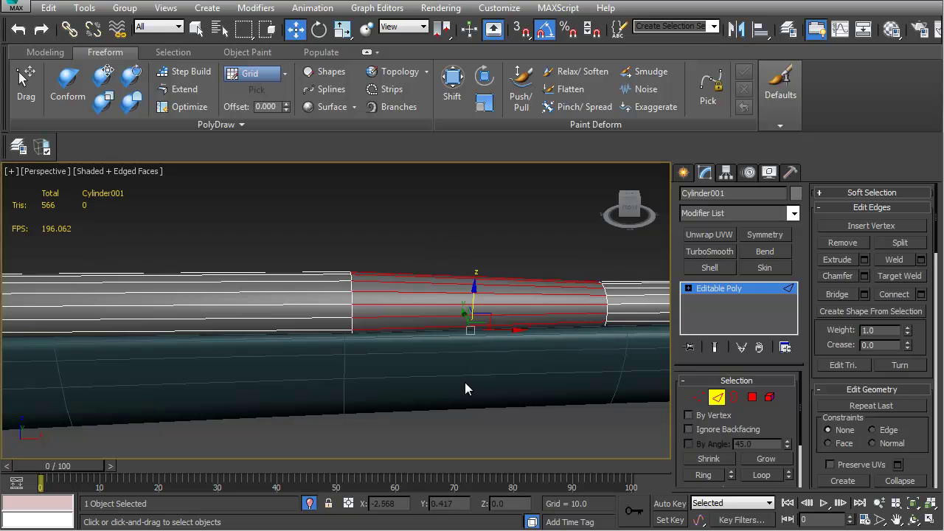
{"action": "left_click", "coordinate": [894, 298]}
Move the new edge loop back close to the start of the barrel's taper and scale it to follow the profile
{"action": "left_click_drag", "start_coordinate": [502, 308], "coordinate": [379, 320]}
{"action": "middle_click_drag", "start_coordinate": [379, 320], "coordinate": [319, 371], "text": "alt"}
{"action": "scroll", "coordinate": [334, 322], "scroll_direction": "up", "scroll_amount": 5}
{"action": "key", "text": "r"}
{"action": "left_click_drag", "start_coordinate": [355, 318], "coordinate": [353, 316]}
{"action": "middle_click_drag", "start_coordinate": [362, 312], "coordinate": [391, 300], "text": "alt"}
Select the vertex rings at the start of the barrel's taper and set the Move reference coordinate system to Local
{"action": "key", "text": "1"}
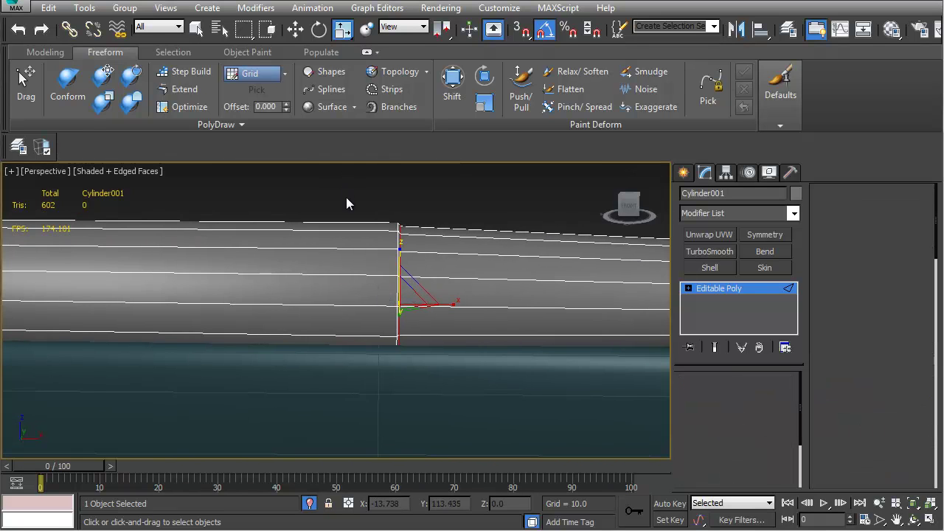
{"action": "left_click_drag", "start_coordinate": [354, 204], "coordinate": [420, 376]}
{"action": "middle_click_drag", "start_coordinate": [457, 365], "coordinate": [332, 355], "text": "alt"}
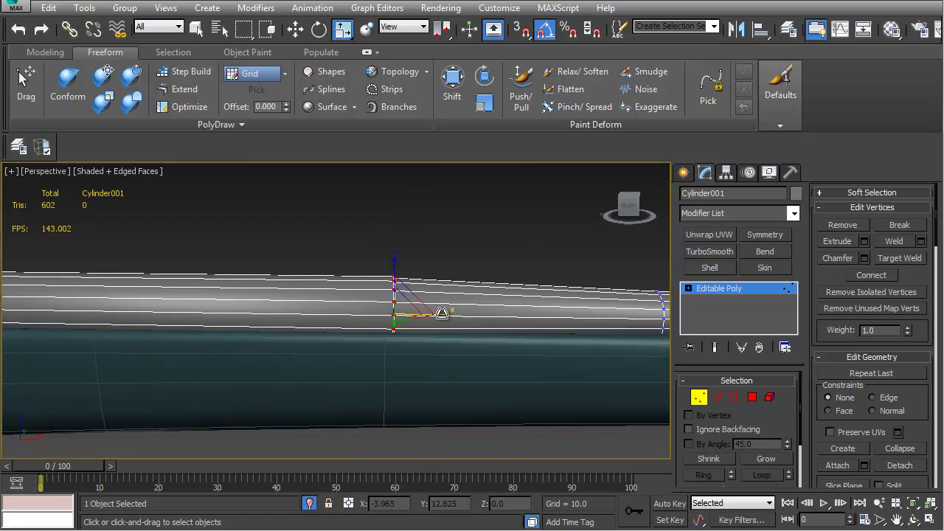
{"action": "key", "text": "w"}
{"action": "left_click", "coordinate": [409, 26]}
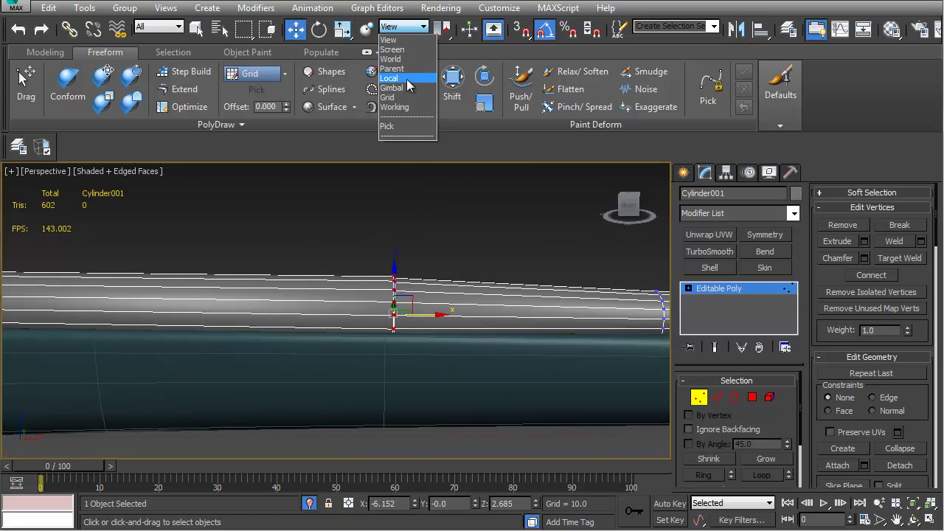
{"action": "left_click", "coordinate": [407, 79]}
{"action": "middle_click_drag", "start_coordinate": [432, 317], "coordinate": [402, 338], "text": "alt"}
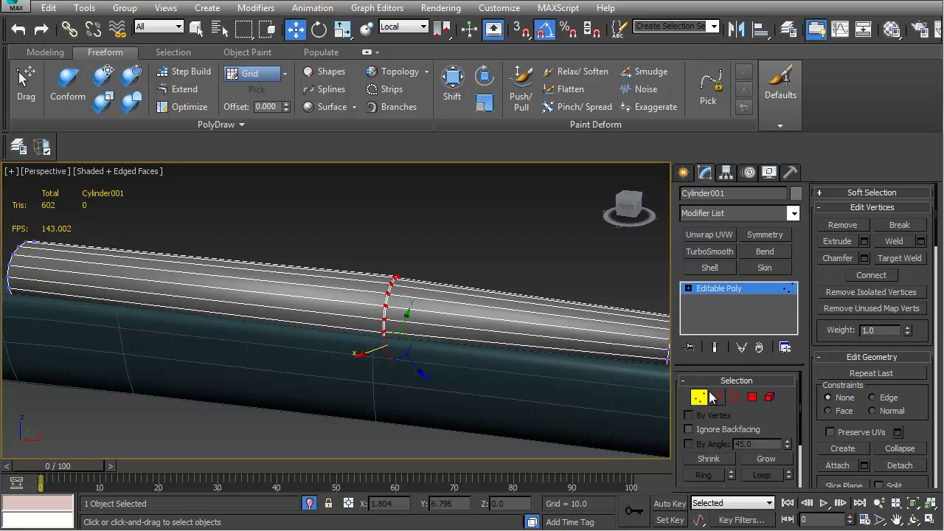
Compare the whole barrel's local axes with those of the selected vertex rings at the taper
{"action": "left_click", "coordinate": [698, 401]}
{"action": "middle_click_drag", "start_coordinate": [143, 286], "coordinate": [321, 310]}
{"action": "left_click", "coordinate": [414, 28]}
{"action": "left_click", "coordinate": [402, 79]}
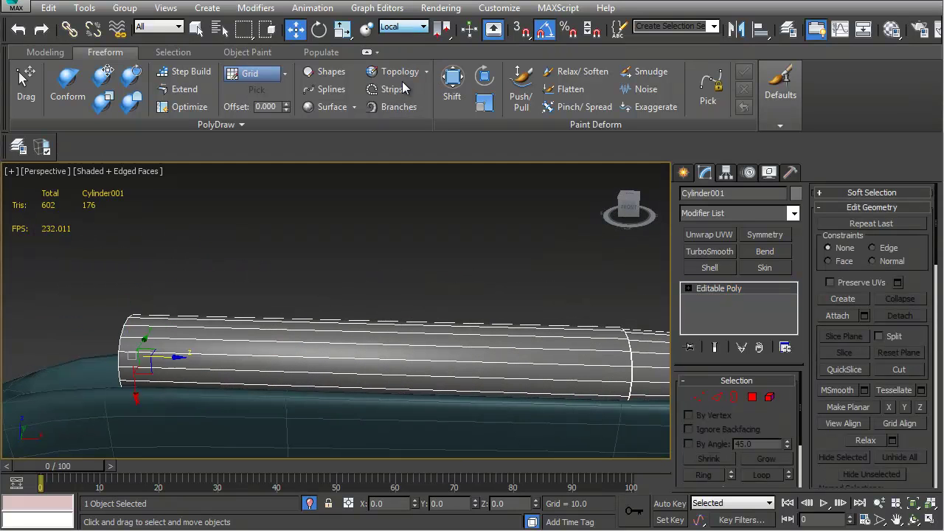
{"action": "middle_click_drag", "start_coordinate": [257, 308], "coordinate": [261, 312], "text": "alt"}
{"action": "middle_click_drag", "start_coordinate": [477, 335], "coordinate": [358, 331]}
{"action": "scroll", "coordinate": [371, 337], "scroll_direction": "up", "scroll_amount": 3}
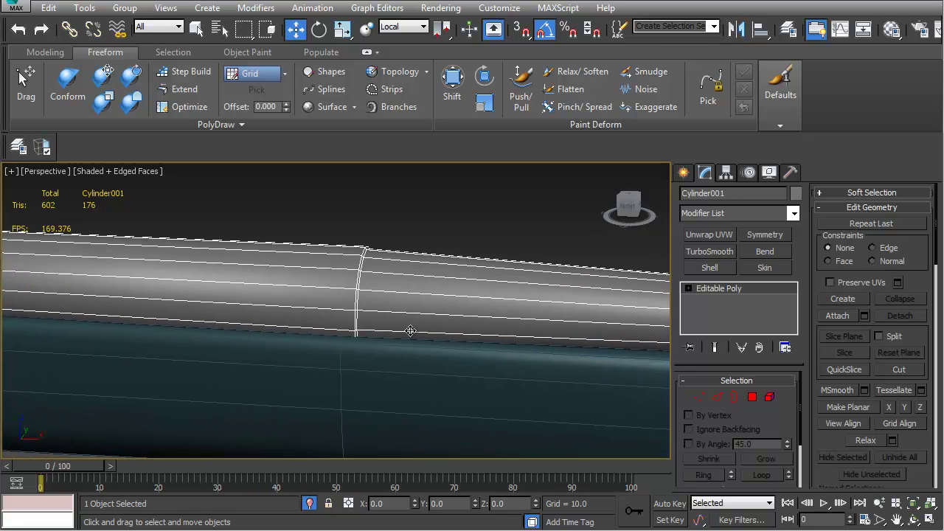
{"action": "key", "text": "1"}
{"action": "scroll", "coordinate": [920, 436], "scroll_direction": "down", "scroll_amount": 6}
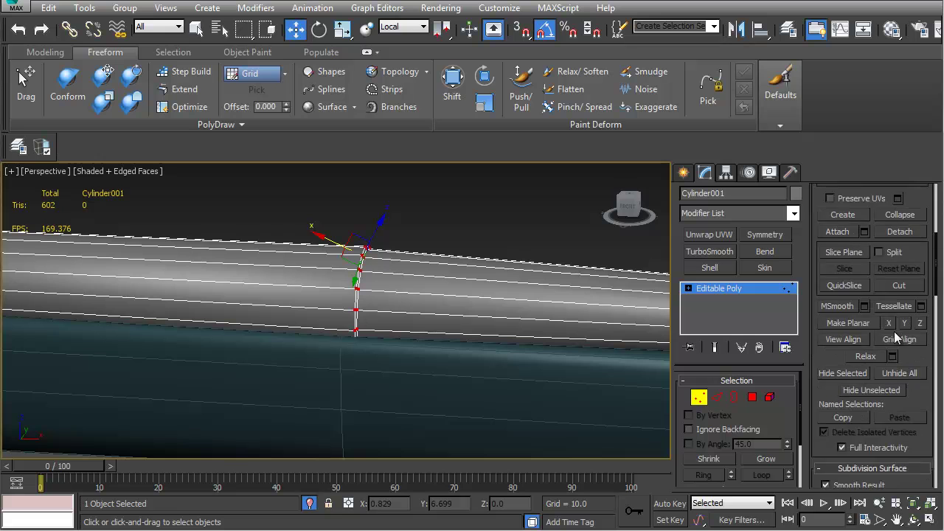
Examine the barrel's thick rear section and how its end meets the stock
{"action": "middle_click_drag", "start_coordinate": [443, 214], "coordinate": [264, 365], "text": "alt"}
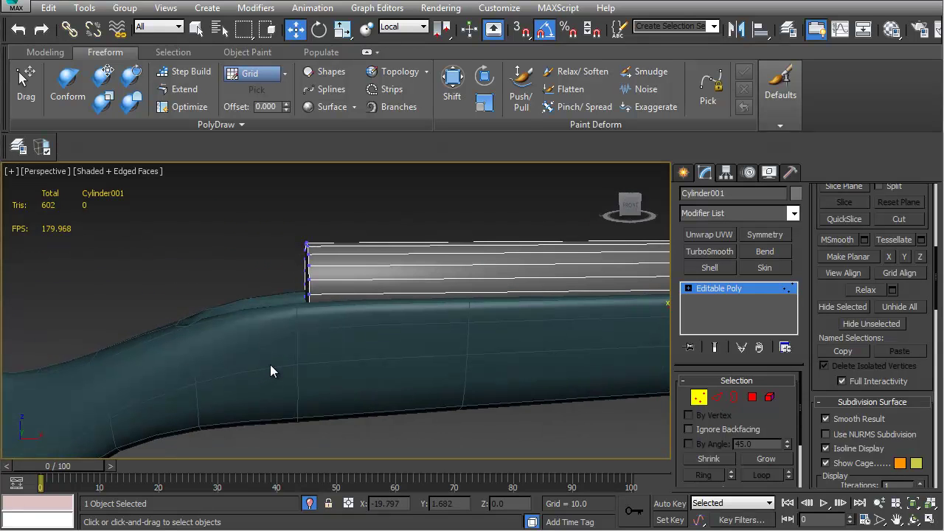
{"action": "scroll", "coordinate": [269, 364], "scroll_direction": "up", "scroll_amount": 5}
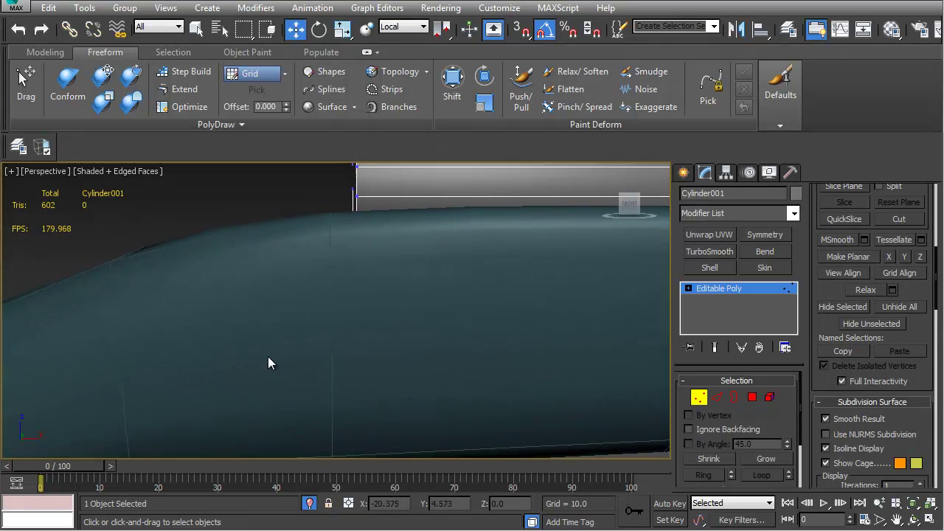
{"action": "scroll", "coordinate": [273, 316], "scroll_direction": "down", "scroll_amount": 1}
{"action": "scroll", "coordinate": [295, 317], "scroll_direction": "down", "scroll_amount": 2}
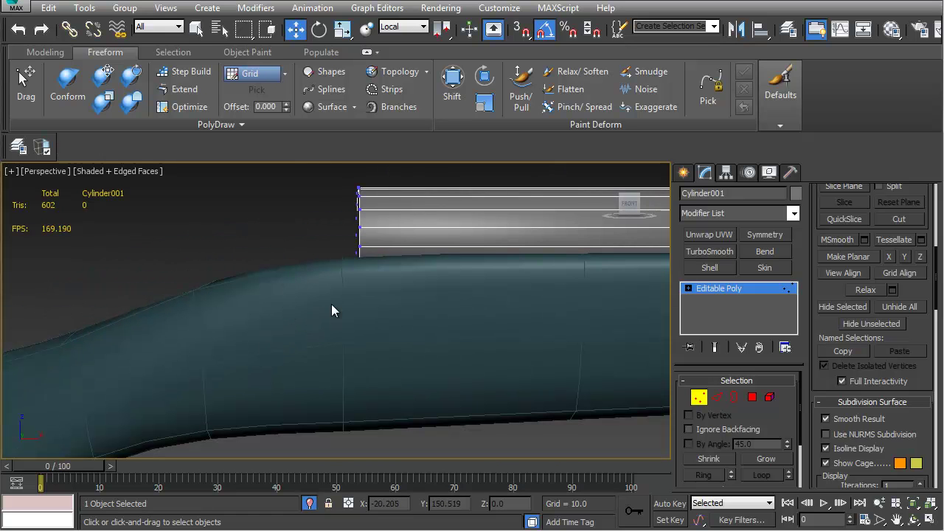
{"action": "middle_click_drag", "start_coordinate": [399, 291], "coordinate": [362, 274], "text": "alt"}
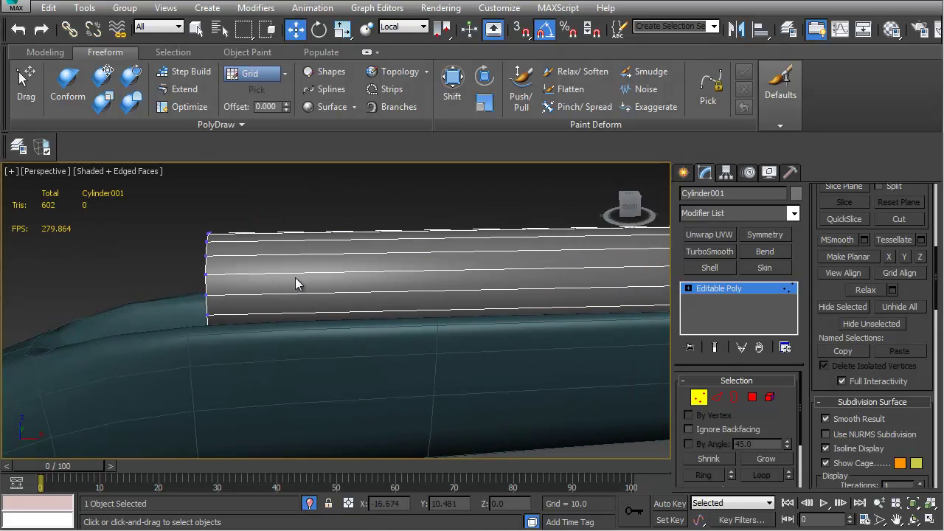
{"action": "middle_click_drag", "start_coordinate": [474, 281], "coordinate": [323, 351], "text": "alt"}
{"action": "scroll", "coordinate": [299, 318], "scroll_direction": "down", "scroll_amount": 5}
{"action": "scroll", "coordinate": [331, 360], "scroll_direction": "up", "scroll_amount": 4}
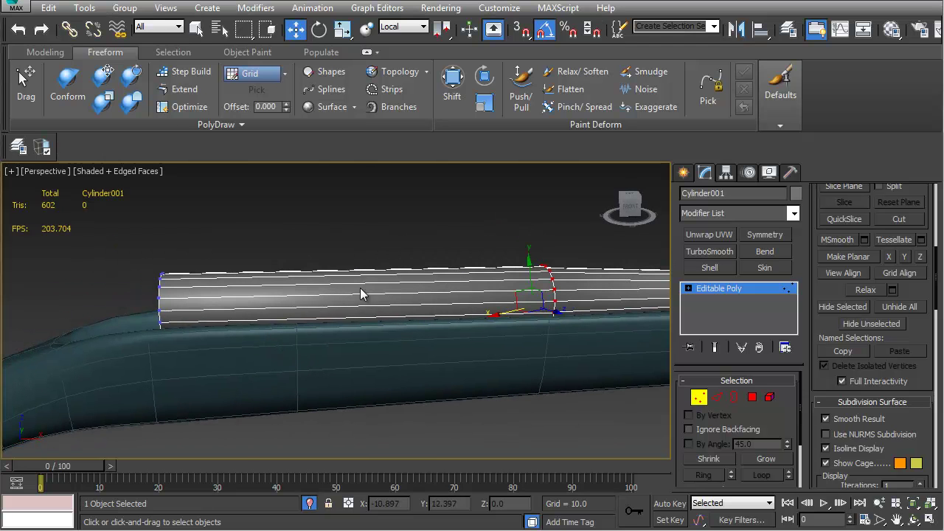
{"action": "scroll", "coordinate": [363, 310], "scroll_direction": "down", "scroll_amount": 3}
{"action": "scroll", "coordinate": [363, 310], "scroll_direction": "up", "scroll_amount": 5}
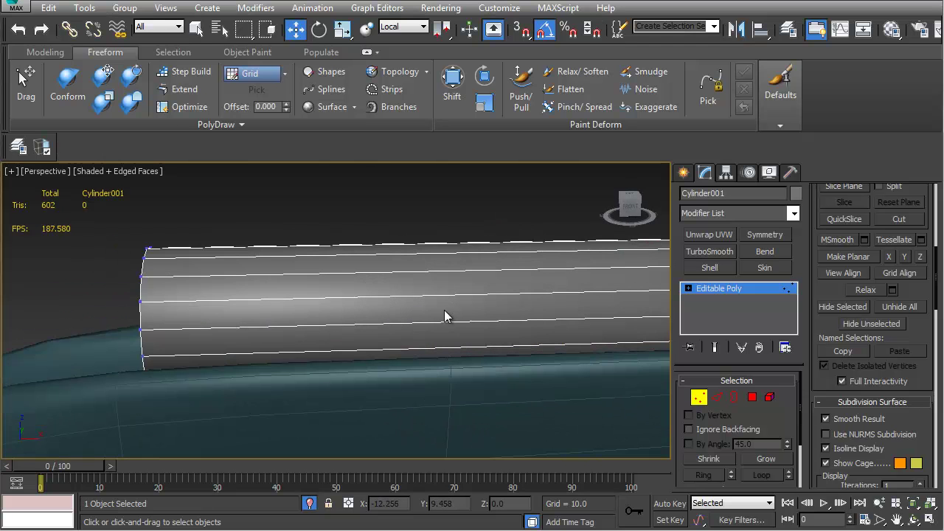
Delete the end cap polygon at the rear of the barrel
{"action": "left_click", "coordinate": [752, 397]}
{"action": "middle_click_drag", "start_coordinate": [501, 371], "coordinate": [413, 341]}
{"action": "scroll", "coordinate": [360, 314], "scroll_direction": "down", "scroll_amount": 5}
{"action": "scroll", "coordinate": [399, 333], "scroll_direction": "up", "scroll_amount": 4}
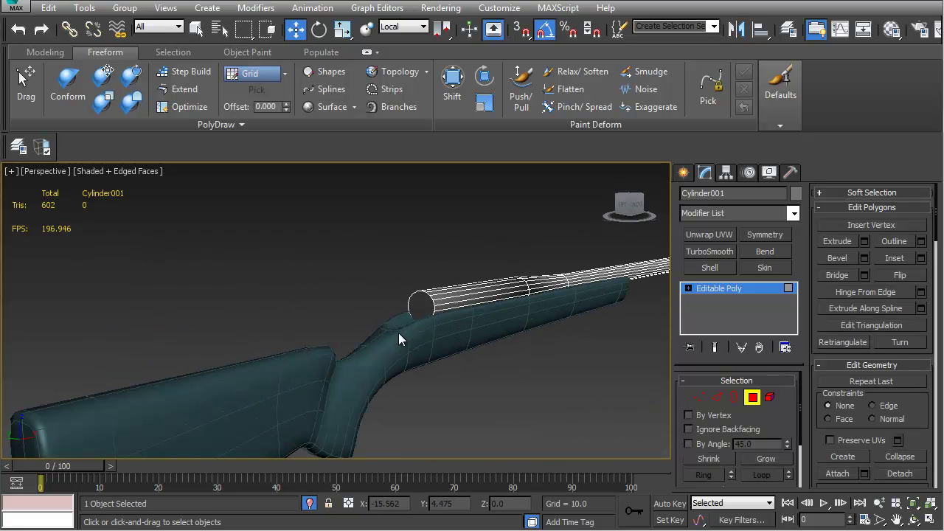
{"action": "left_click", "coordinate": [421, 303]}
{"action": "left_click", "coordinate": [437, 366]}
Inset three adjoining side polygons on the barrel's rear section and scale the result to 53% along X
{"action": "middle_click_drag", "start_coordinate": [506, 305], "coordinate": [410, 384], "text": "alt"}
{"action": "scroll", "coordinate": [416, 339], "scroll_direction": "up", "scroll_amount": 4}
{"action": "middle_click_drag", "start_coordinate": [410, 385], "coordinate": [387, 367], "text": "alt"}
{"action": "left_click", "coordinate": [379, 343]}
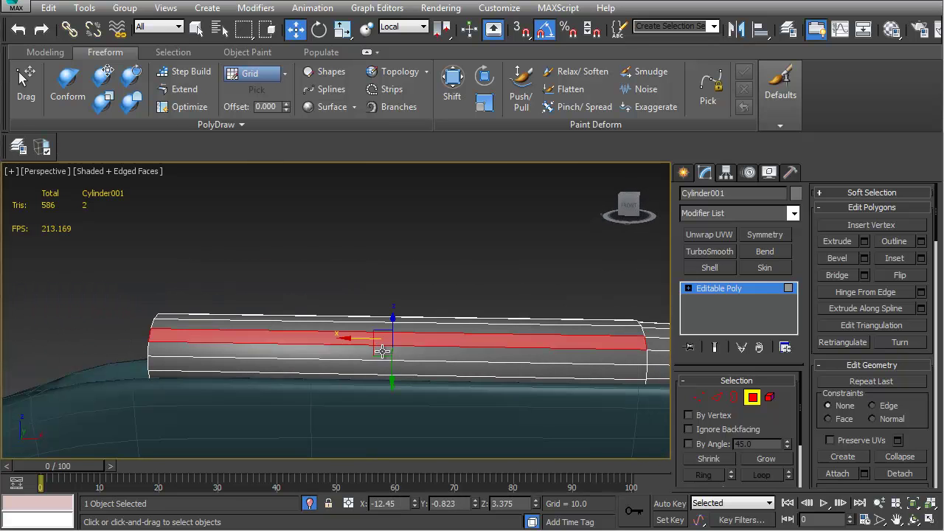
{"action": "left_click", "coordinate": [381, 351], "text": "ctrl"}
{"action": "left_click", "coordinate": [377, 365], "text": "ctrl"}
{"action": "mouse_move", "coordinate": [452, 391]}
{"action": "middle_mouse_down", "text": "alt"}
{"action": "mouse_move", "coordinate": [433, 389]}
{"action": "mouse_move", "coordinate": [468, 385]}
{"action": "middle_mouse_up", "text": "alt"}
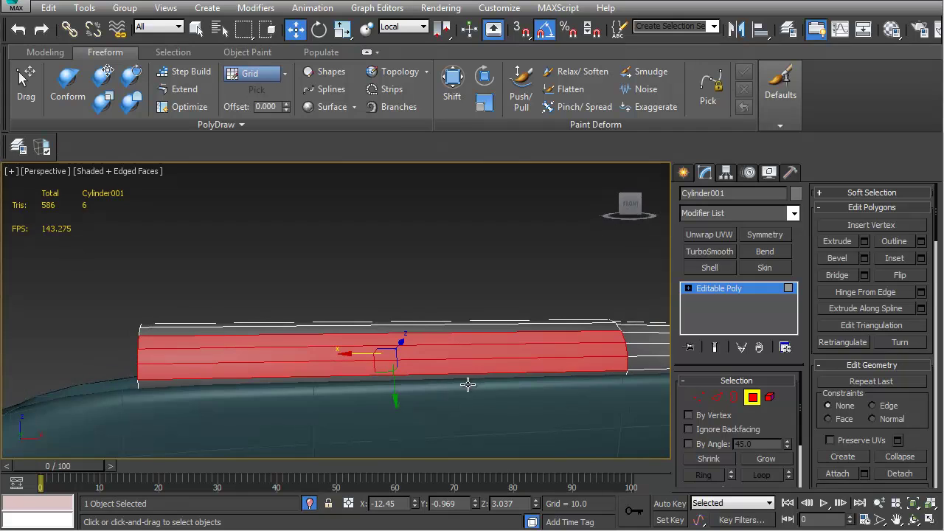
{"action": "left_click", "coordinate": [920, 258]}
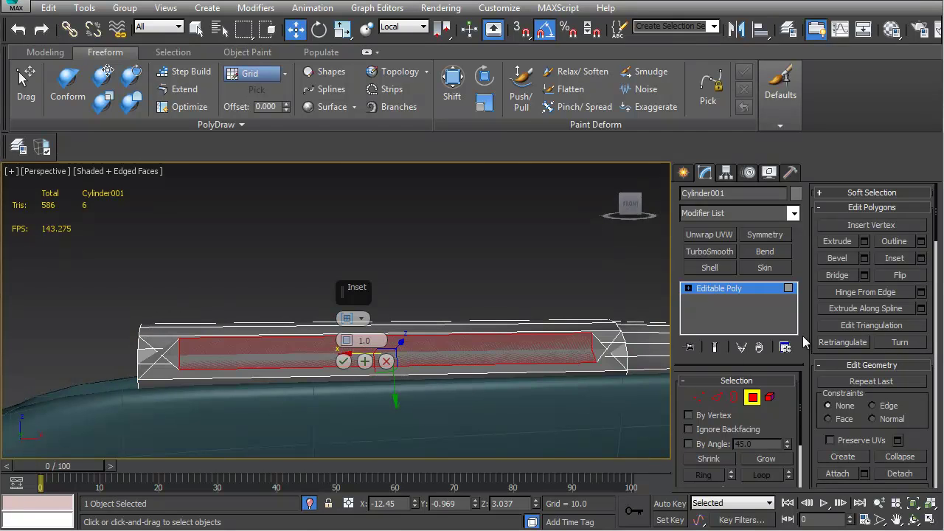
{"action": "left_click_drag", "start_coordinate": [346, 343], "coordinate": [390, 354]}
{"action": "left_click", "coordinate": [344, 361]}
{"action": "key", "text": "r"}
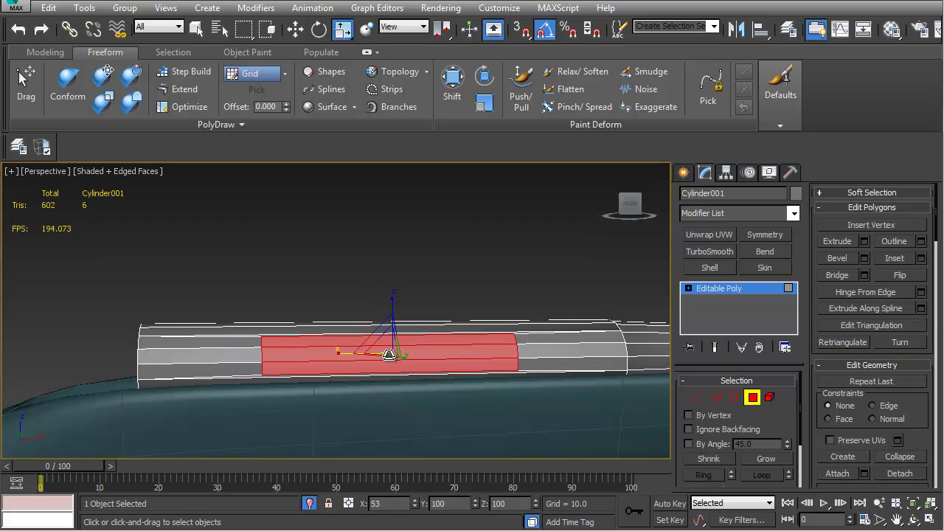
Scale the four corner vertices of the inset area inward along X to give it angled ends
{"action": "middle_click_drag", "start_coordinate": [321, 345], "coordinate": [341, 337]}
{"action": "scroll", "coordinate": [339, 338], "scroll_direction": "up", "scroll_amount": 4}
{"action": "key", "text": "1"}
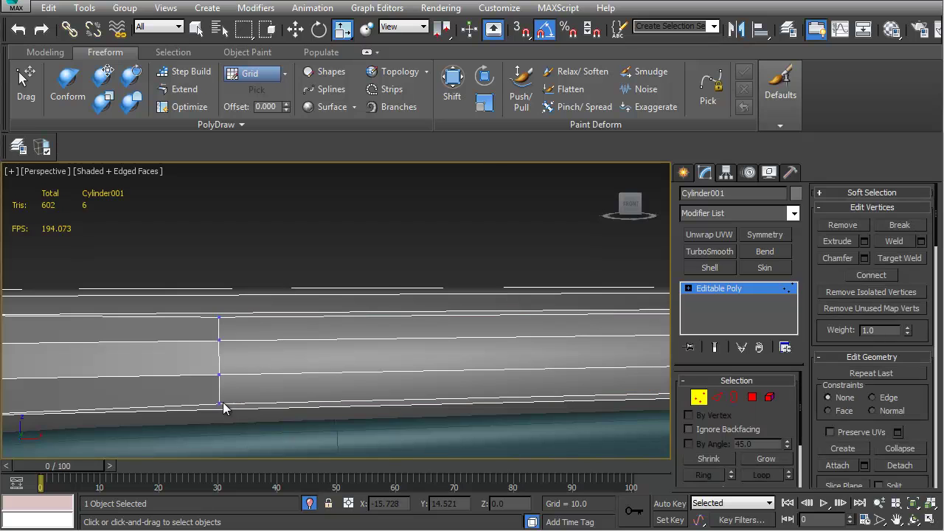
{"action": "left_click", "coordinate": [220, 318], "text": "ctrl"}
{"action": "middle_click_drag", "start_coordinate": [415, 383], "coordinate": [284, 369]}
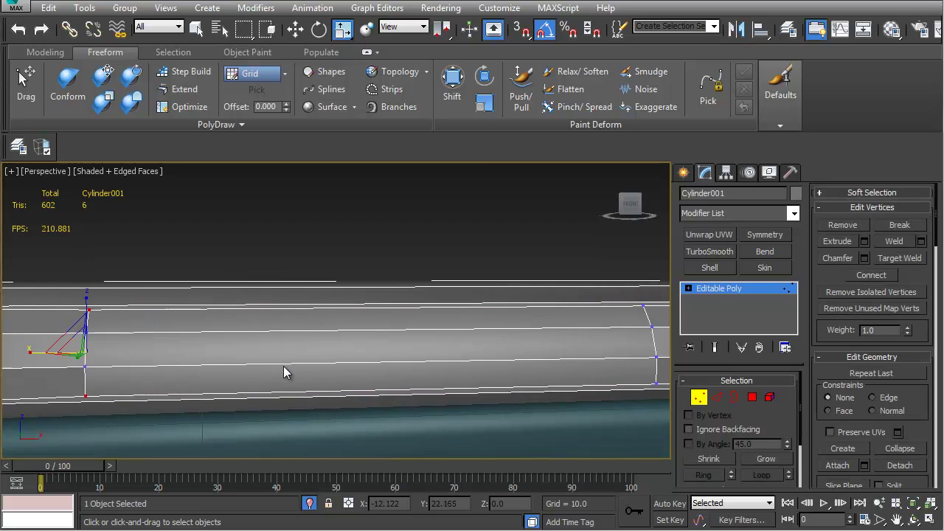
{"action": "middle_click_drag", "start_coordinate": [667, 318], "coordinate": [592, 339]}
{"action": "left_click", "coordinate": [577, 322], "text": "ctrl"}
{"action": "left_click", "coordinate": [586, 401], "text": "ctrl"}
{"action": "left_click_drag", "start_coordinate": [253, 368], "coordinate": [263, 372]}
{"action": "middle_click_drag", "start_coordinate": [261, 372], "coordinate": [293, 346], "text": "alt"}
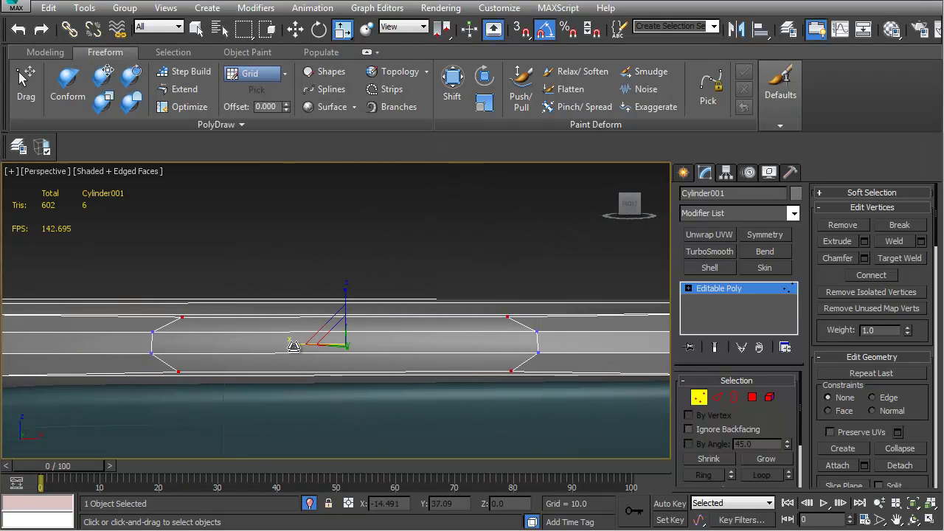
Delete the three inset polygons to cut an ejection opening in the side of the barrel's rear section
{"action": "left_click", "coordinate": [751, 398]}
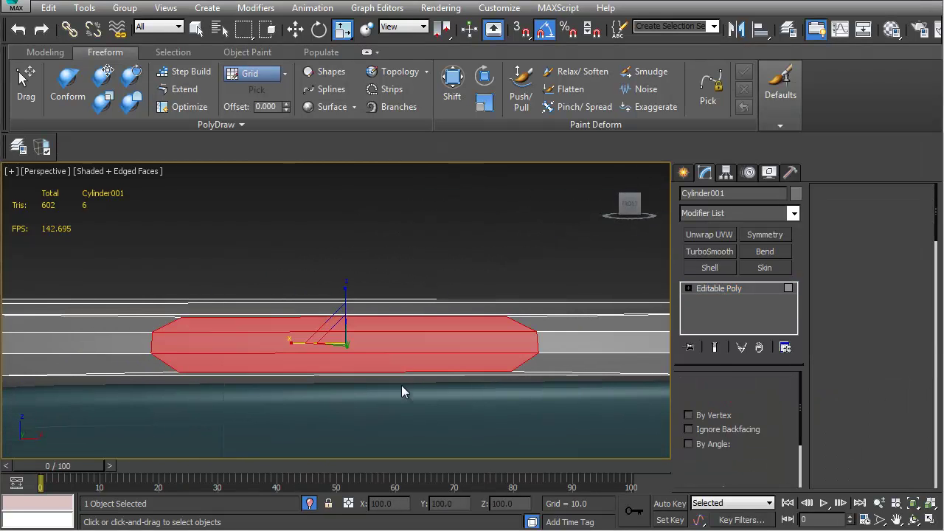
{"action": "left_click", "coordinate": [403, 364]}
{"action": "left_click", "coordinate": [421, 345], "text": "ctrl"}
{"action": "left_click", "coordinate": [420, 329], "text": "ctrl"}
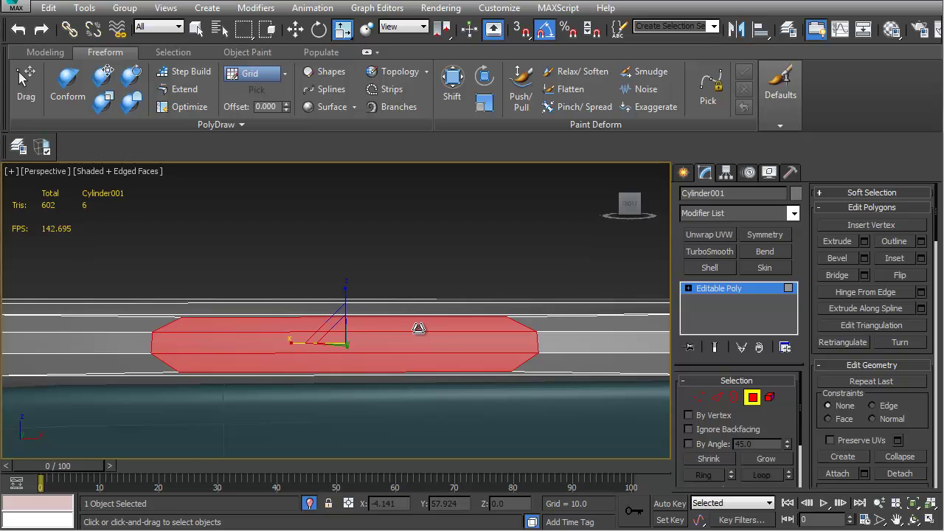
{"action": "key", "text": "Delete"}
{"action": "middle_click_drag", "start_coordinate": [468, 320], "coordinate": [364, 345], "text": "alt"}
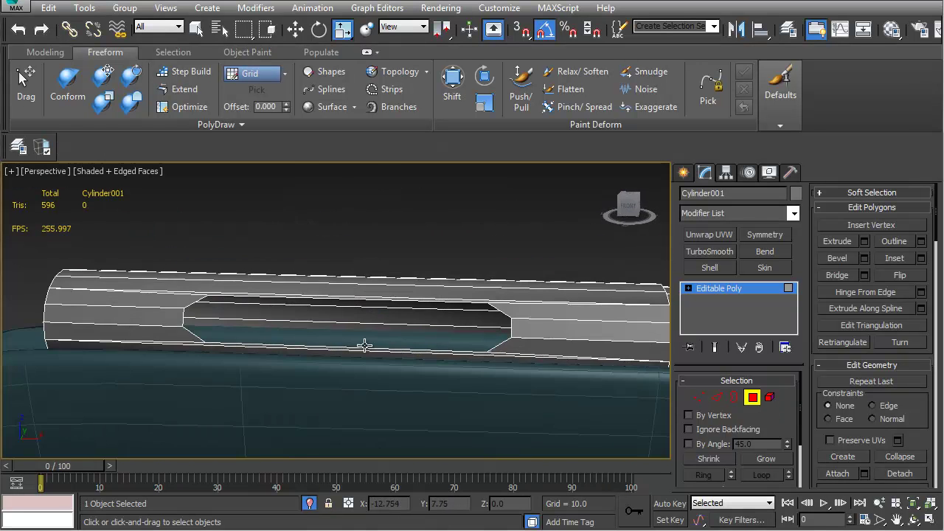
Extrude the barrel's open rear rim edges backward into new faces, leaving out the rim edges below the top on the ejection-opening side
{"action": "scroll", "coordinate": [425, 336], "scroll_direction": "down", "scroll_amount": 3}
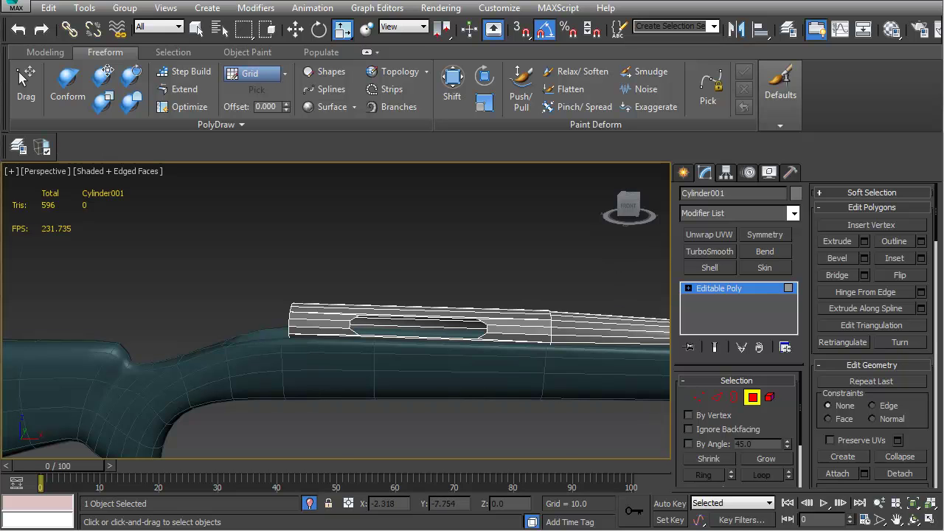
{"action": "middle_click_drag", "start_coordinate": [336, 324], "coordinate": [402, 331], "text": "alt"}
{"action": "middle_click_drag", "start_coordinate": [449, 359], "coordinate": [354, 280]}
{"action": "scroll", "coordinate": [452, 341], "scroll_direction": "up", "scroll_amount": 3}
{"action": "key", "text": "2"}
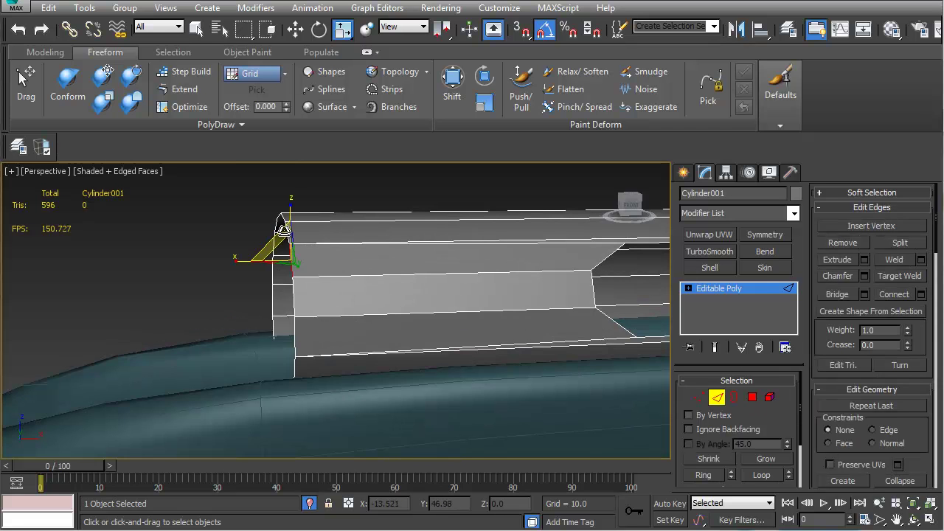
{"action": "middle_click_drag", "start_coordinate": [287, 235], "coordinate": [319, 291], "text": "alt"}
{"action": "double_click", "coordinate": [294, 265]}
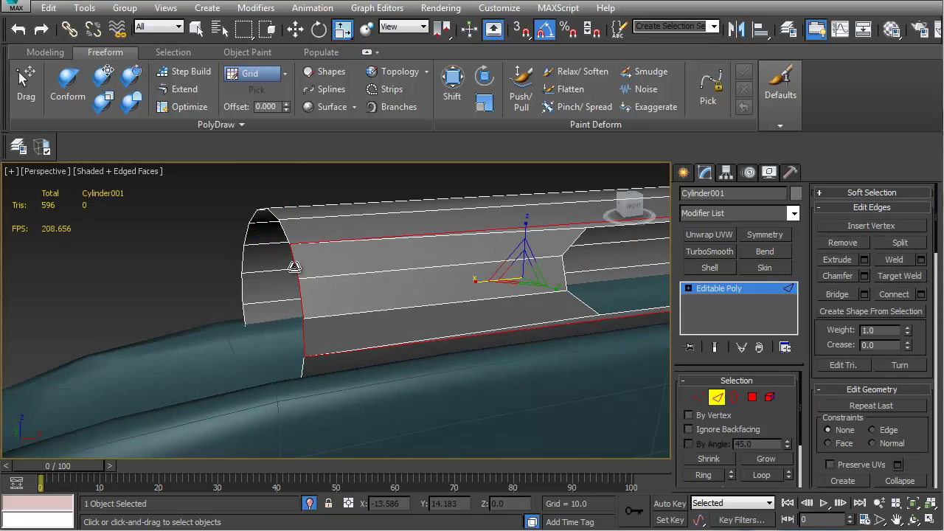
{"action": "double_click", "coordinate": [284, 230]}
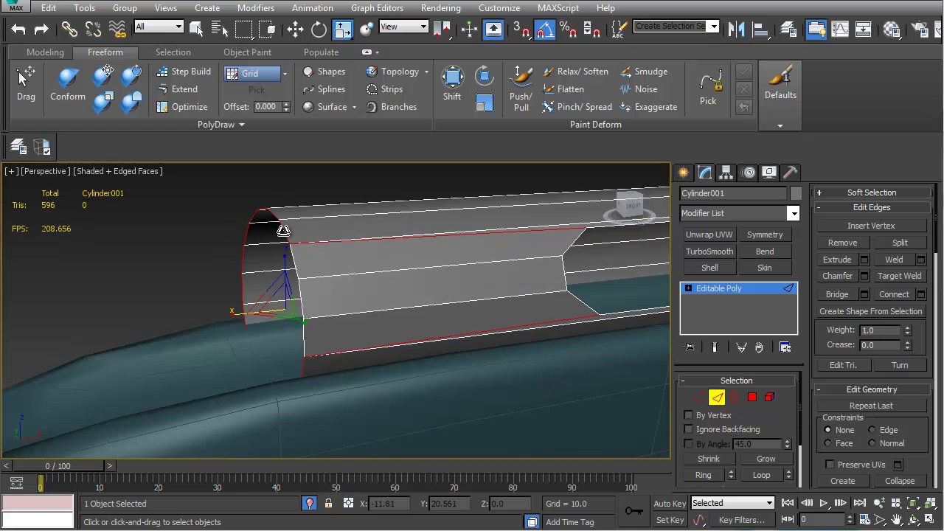
{"action": "left_click_drag", "start_coordinate": [405, 219], "coordinate": [611, 362], "text": "alt"}
{"action": "middle_click_drag", "start_coordinate": [405, 313], "coordinate": [497, 318], "text": "alt"}
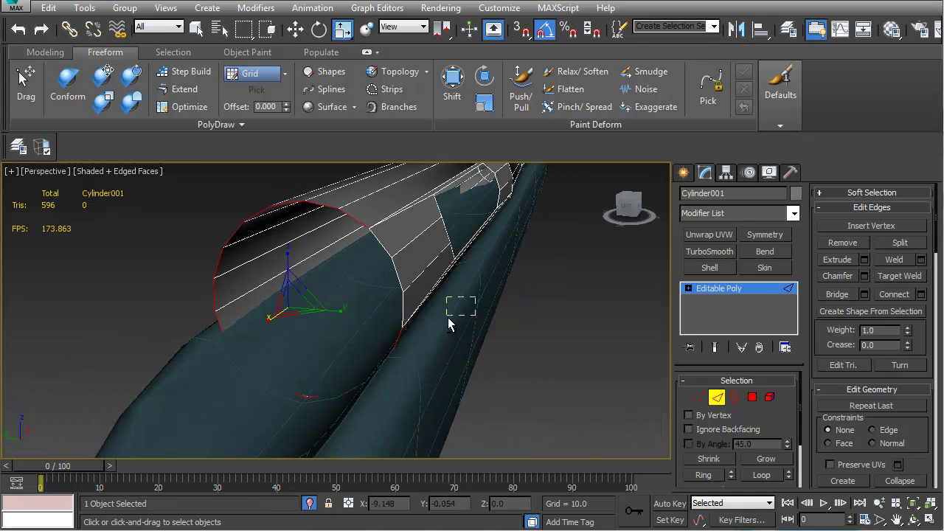
{"action": "left_click_drag", "start_coordinate": [247, 428], "coordinate": [248, 426], "text": "alt"}
{"action": "key", "text": "F3"}
{"action": "key", "text": "F3"}
{"action": "mouse_move", "coordinate": [375, 357]}
{"action": "middle_mouse_down", "text": "alt"}
{"action": "mouse_move", "coordinate": [246, 356]}
{"action": "mouse_move", "coordinate": [262, 342]}
{"action": "middle_mouse_up", "text": "alt"}
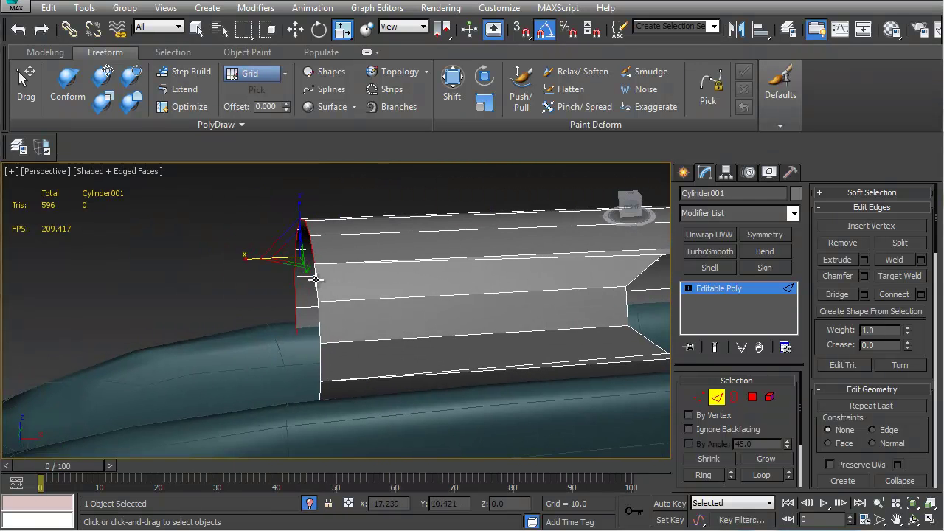
{"action": "middle_click_drag", "start_coordinate": [297, 313], "coordinate": [267, 265], "text": "alt"}
{"action": "key", "text": "w"}
{"action": "left_click_drag", "start_coordinate": [340, 233], "coordinate": [198, 283], "text": "shift"}
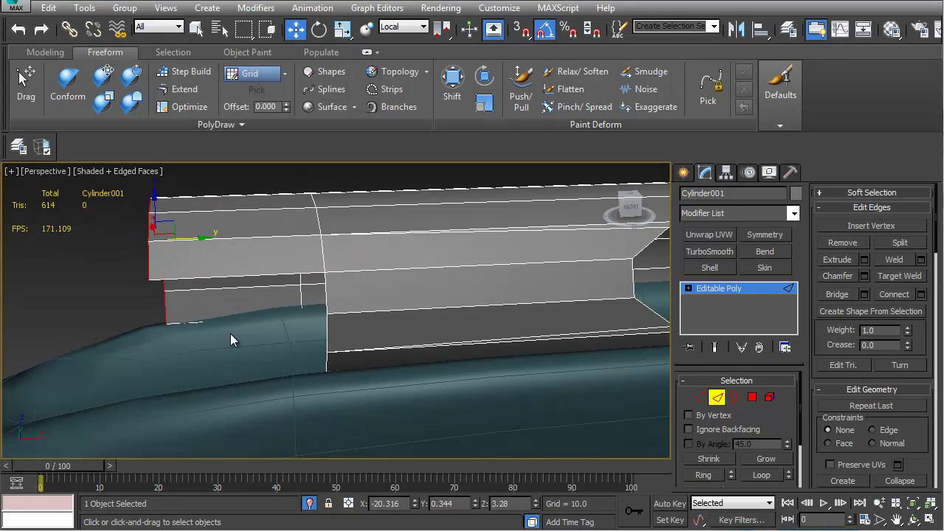
Select the ring of vertices where the new rear extension meets the original barrel end
{"action": "middle_click_drag", "start_coordinate": [218, 337], "coordinate": [293, 257], "text": "alt"}
{"action": "key", "text": "1"}
{"action": "left_click_drag", "start_coordinate": [304, 346], "coordinate": [303, 345]}
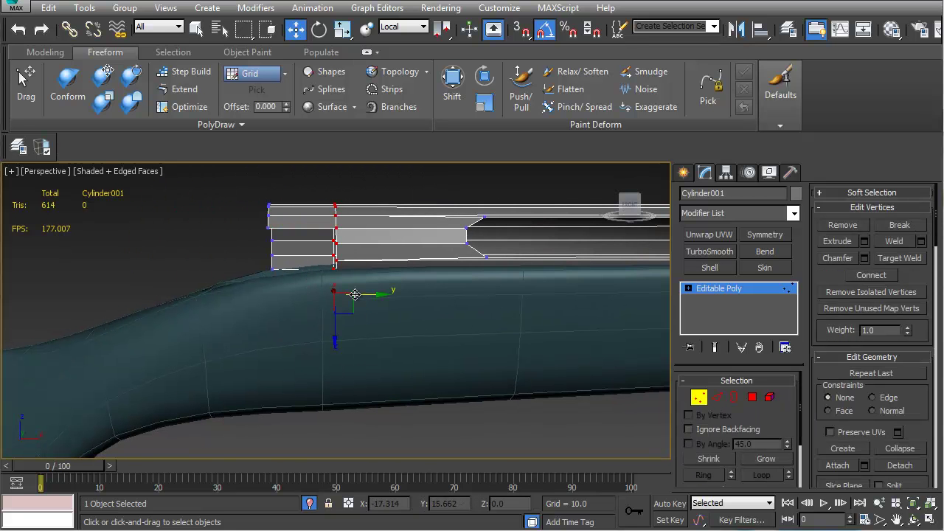
{"action": "left_click_drag", "start_coordinate": [364, 294], "coordinate": [338, 294]}
{"action": "key", "text": "ctrl+z"}
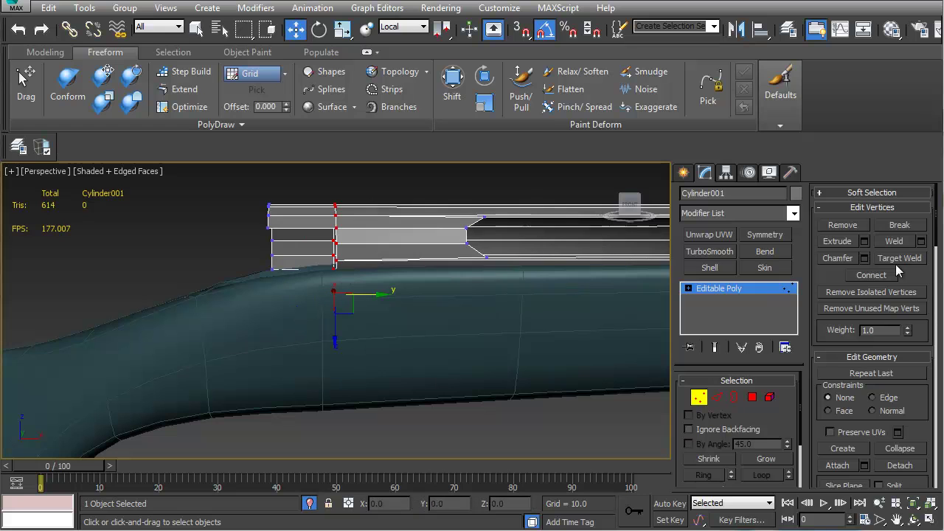
{"action": "left_click_drag", "start_coordinate": [377, 294], "coordinate": [359, 296]}
{"action": "key", "text": "ctrl+y"}
Switch the reference coordinate system to View and move the selected vertex ring backward along X to shorten the rear extension
{"action": "left_click", "coordinate": [403, 27]}
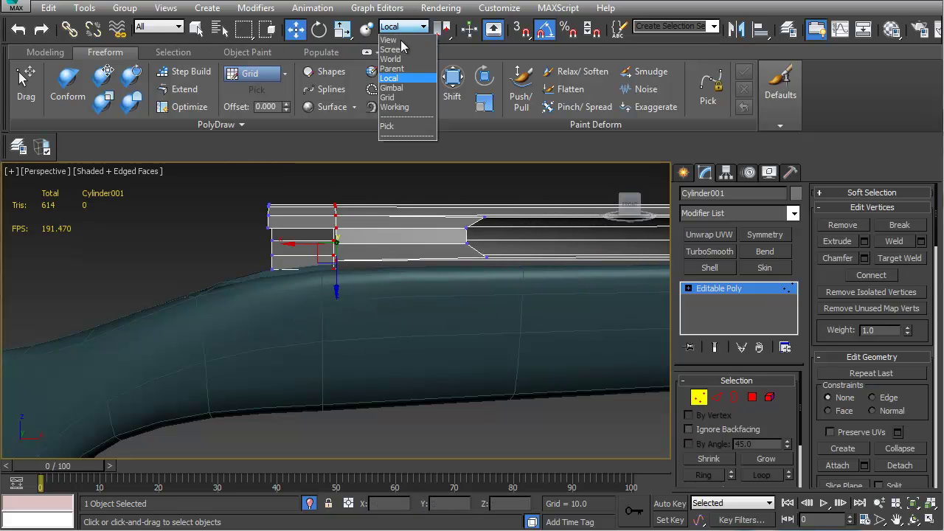
{"action": "left_click", "coordinate": [406, 39]}
{"action": "left_click_drag", "start_coordinate": [372, 253], "coordinate": [344, 254]}
{"action": "middle_click_drag", "start_coordinate": [317, 266], "coordinate": [347, 257]}
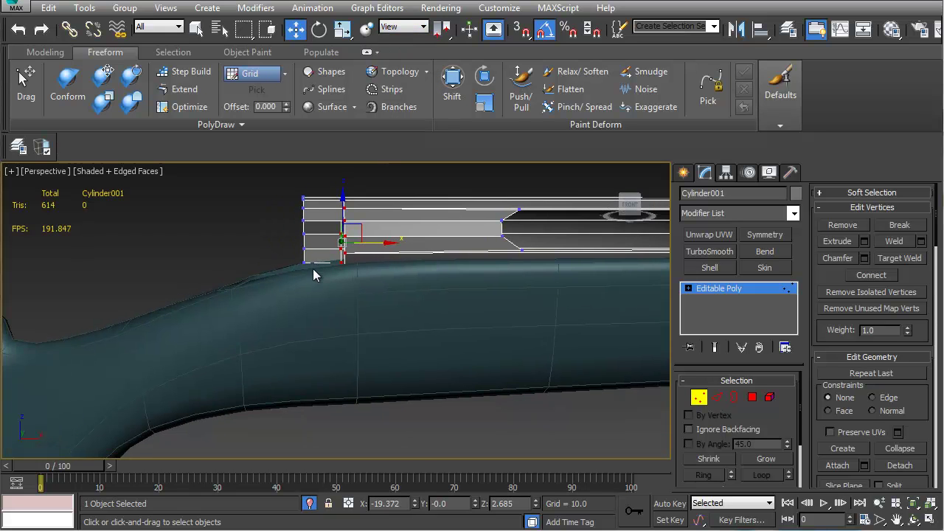
{"action": "scroll", "coordinate": [313, 274], "scroll_direction": "up", "scroll_amount": 2}
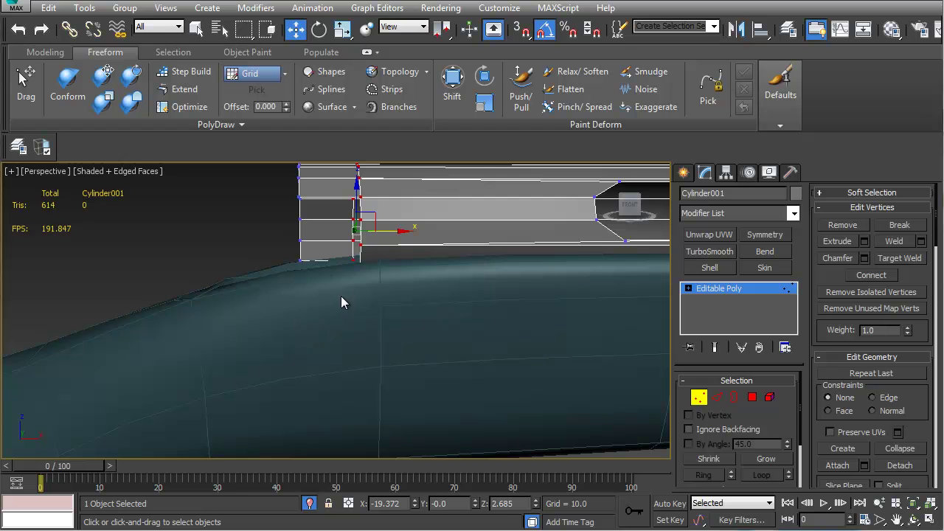
Scale the vertices at the barrel's muzzle end to 62% in Y and Z to taper the barrel
{"action": "middle_click_drag", "start_coordinate": [313, 232], "coordinate": [391, 201], "text": "alt"}
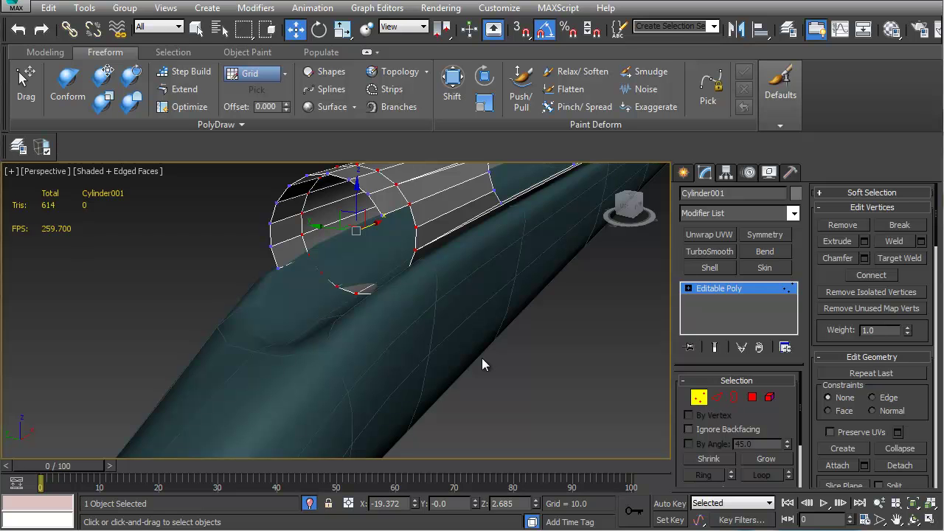
{"action": "middle_click_drag", "start_coordinate": [481, 357], "coordinate": [373, 318], "text": "alt"}
{"action": "scroll", "coordinate": [372, 318], "scroll_direction": "down", "scroll_amount": 2}
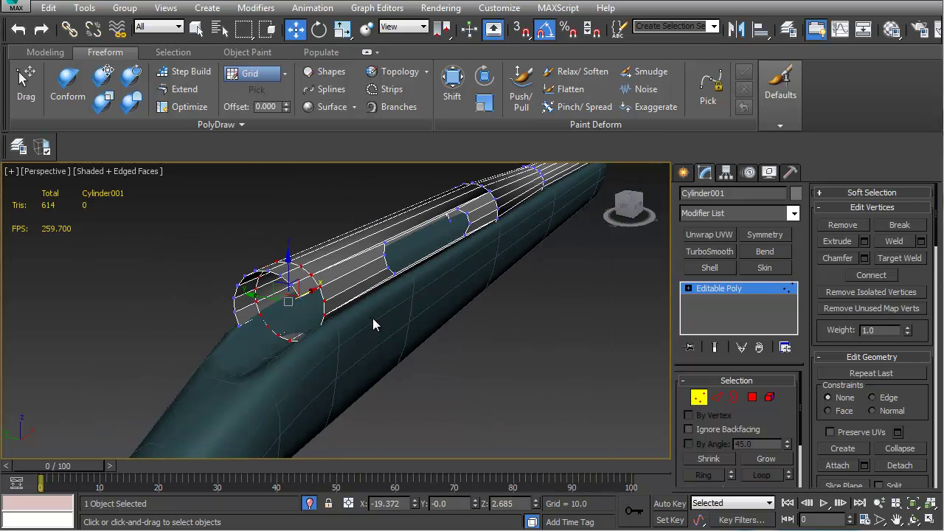
{"action": "middle_click_drag", "start_coordinate": [471, 254], "coordinate": [248, 317]}
{"action": "scroll", "coordinate": [248, 317], "scroll_direction": "up", "scroll_amount": 3}
{"action": "scroll", "coordinate": [247, 317], "scroll_direction": "down", "scroll_amount": 3}
{"action": "middle_click_drag", "start_coordinate": [357, 311], "coordinate": [303, 313], "text": "alt"}
{"action": "middle_click_drag", "start_coordinate": [509, 317], "coordinate": [386, 305]}
{"action": "left_click_drag", "start_coordinate": [527, 299], "coordinate": [421, 395]}
{"action": "middle_click_drag", "start_coordinate": [421, 395], "coordinate": [426, 337], "text": "alt"}
{"action": "key", "text": "r"}
{"action": "left_click_drag", "start_coordinate": [426, 339], "coordinate": [448, 362]}
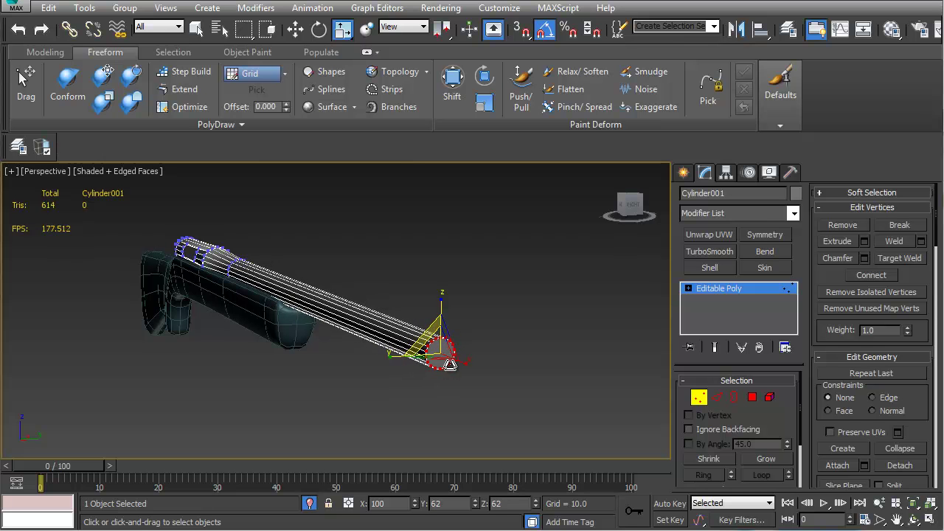
Scale the polygons of the long front barrel section down slightly in Y and Z
{"action": "middle_click_drag", "start_coordinate": [448, 362], "coordinate": [301, 355], "text": "alt"}
{"action": "left_click", "coordinate": [751, 398]}
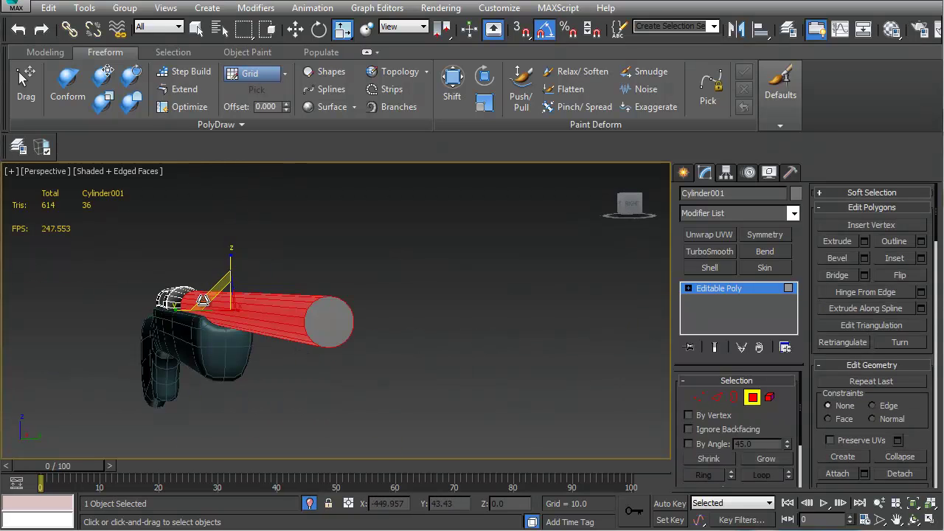
{"action": "left_click_drag", "start_coordinate": [208, 289], "coordinate": [215, 282]}
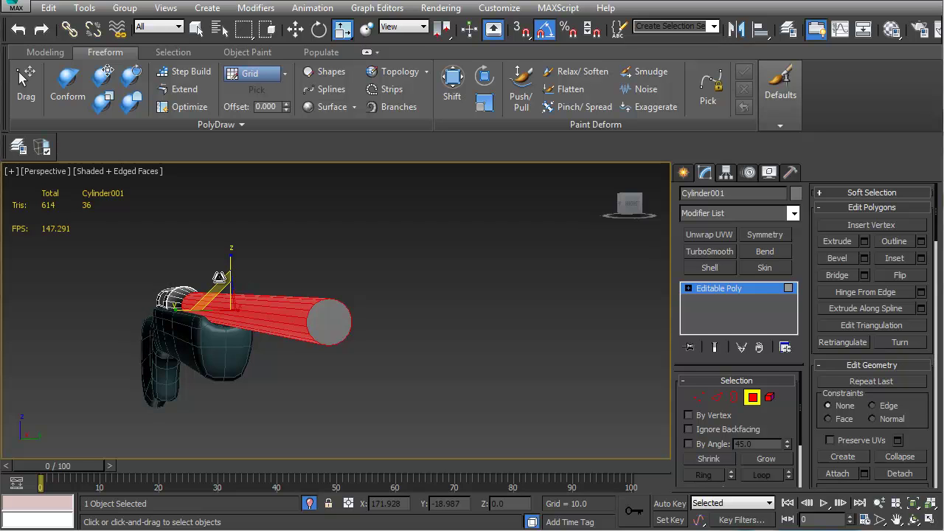
{"action": "middle_click_drag", "start_coordinate": [258, 272], "coordinate": [329, 325], "text": "alt"}
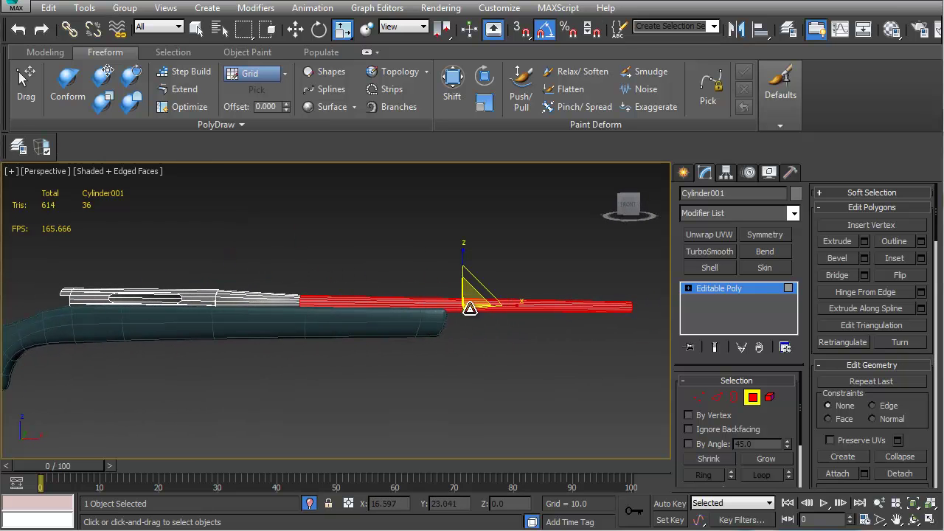
Move all the ejection opening's vertices backward along X, close to the rear end of the barrel
{"action": "scroll", "coordinate": [391, 316], "scroll_direction": "up", "scroll_amount": 3}
{"action": "scroll", "coordinate": [446, 350], "scroll_direction": "up", "scroll_amount": 3}
{"action": "scroll", "coordinate": [466, 385], "scroll_direction": "up", "scroll_amount": 3}
{"action": "middle_click_drag", "start_coordinate": [466, 385], "coordinate": [426, 345], "text": "alt"}
{"action": "scroll", "coordinate": [487, 322], "scroll_direction": "up", "scroll_amount": 4}
{"action": "middle_click_drag", "start_coordinate": [473, 323], "coordinate": [428, 334]}
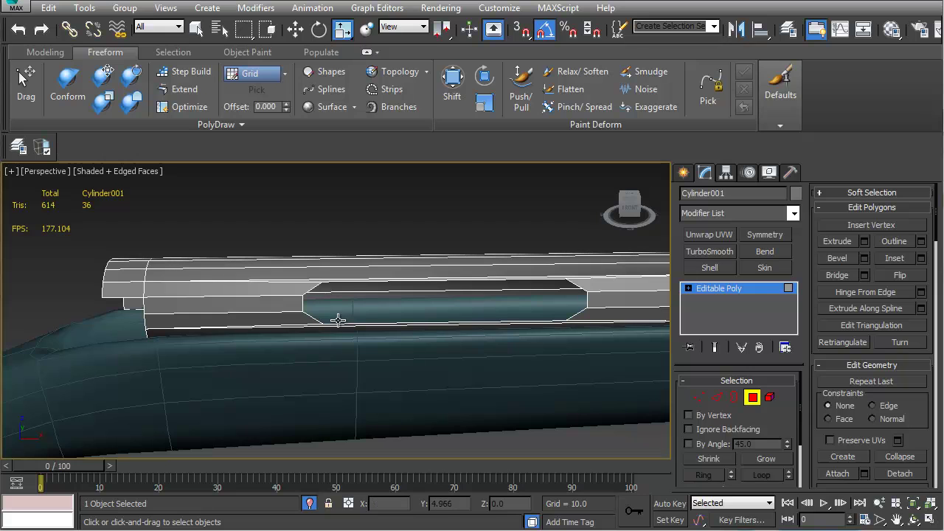
{"action": "key", "text": "1"}
{"action": "left_click_drag", "start_coordinate": [620, 352], "coordinate": [621, 352]}
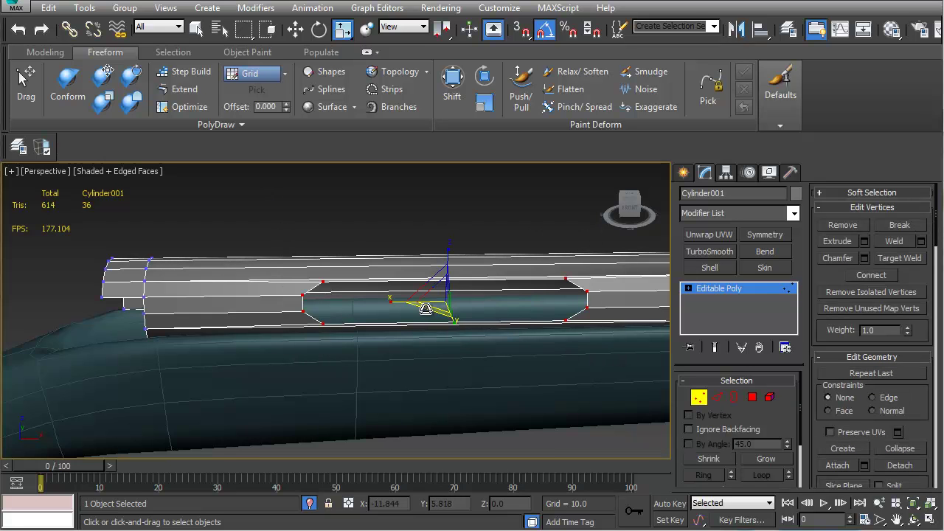
{"action": "key", "text": "w"}
{"action": "left_click_drag", "start_coordinate": [480, 302], "coordinate": [361, 312]}
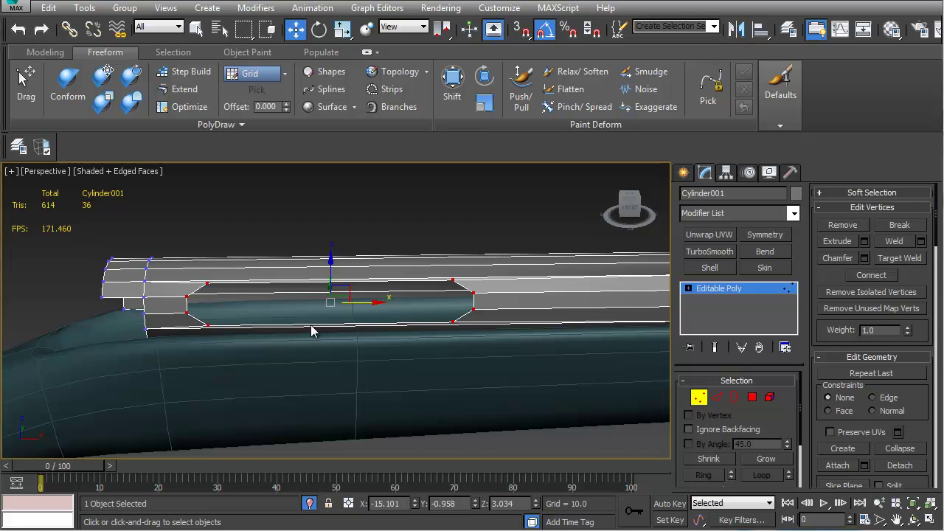
Move the vertex ring ahead of the opening back about 1.46 along X and the opening's front vertices forward about 1.11
{"action": "scroll", "coordinate": [306, 286], "scroll_direction": "down", "scroll_amount": 3}
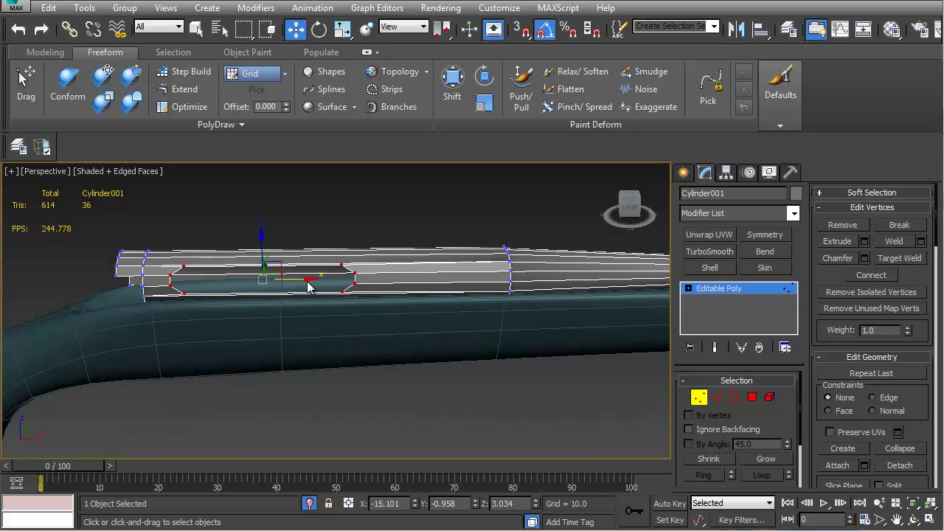
{"action": "middle_click_drag", "start_coordinate": [416, 255], "coordinate": [398, 232], "text": "alt"}
{"action": "left_click_drag", "start_coordinate": [459, 238], "coordinate": [559, 342]}
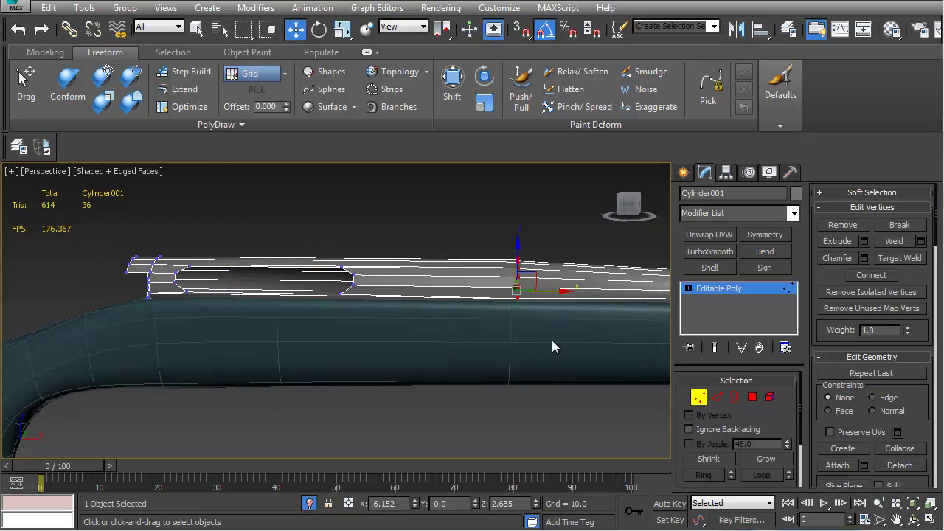
{"action": "left_click_drag", "start_coordinate": [545, 293], "coordinate": [503, 296]}
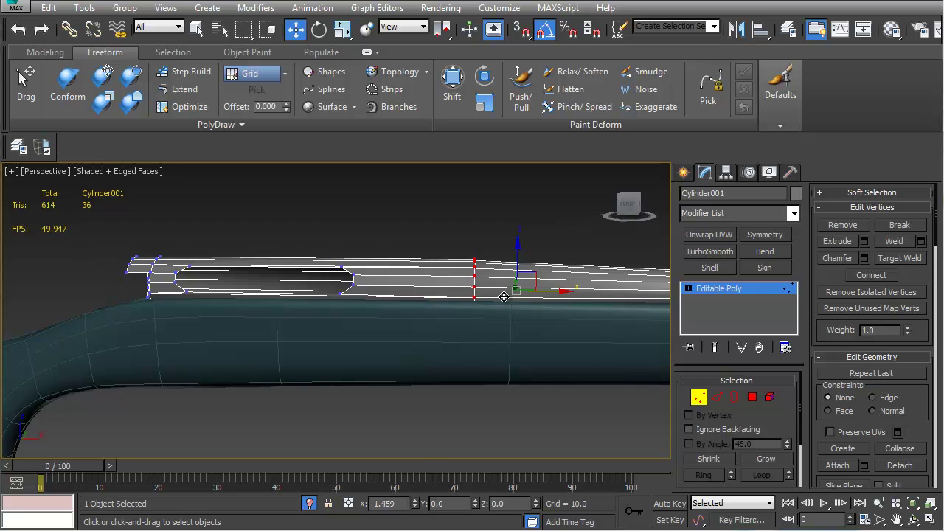
{"action": "middle_click_drag", "start_coordinate": [302, 235], "coordinate": [371, 235]}
{"action": "left_click_drag", "start_coordinate": [458, 315], "coordinate": [482, 283]}
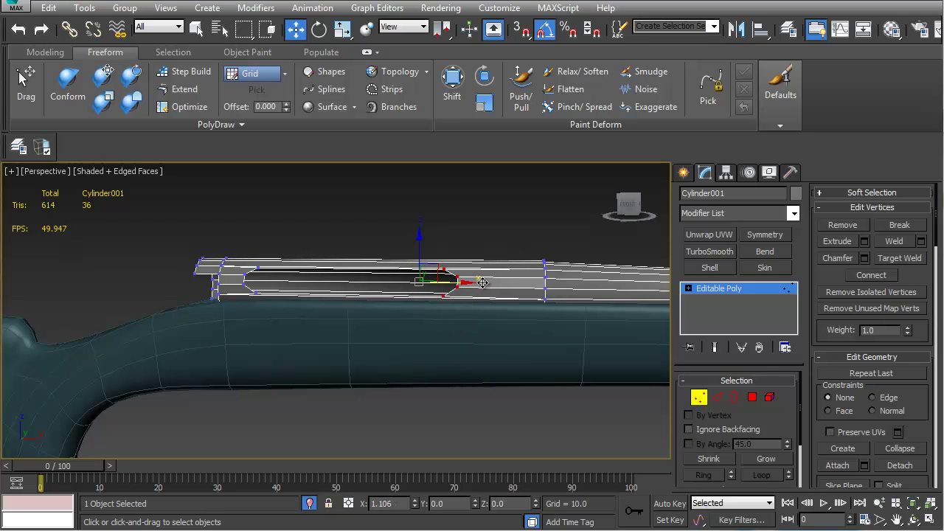
Connect the lengthwise edges of the barrel's rear section with two new edge loops across the ejection opening's span
{"action": "middle_click_drag", "start_coordinate": [449, 288], "coordinate": [467, 314], "text": "alt"}
{"action": "scroll", "coordinate": [467, 314], "scroll_direction": "up", "scroll_amount": 2}
{"action": "middle_click_drag", "start_coordinate": [419, 278], "coordinate": [315, 259]}
{"action": "key", "text": "2"}
{"action": "left_click_drag", "start_coordinate": [314, 213], "coordinate": [390, 287]}
{"action": "left_click", "coordinate": [394, 275]}
{"action": "left_click", "coordinate": [397, 260], "text": "shift"}
{"action": "middle_click_drag", "start_coordinate": [372, 304], "coordinate": [372, 289], "text": "alt"}
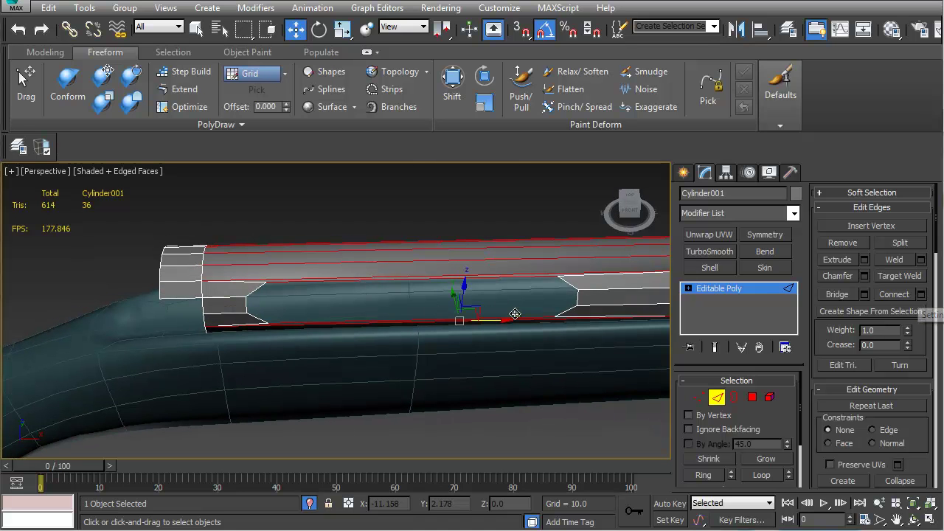
{"action": "scroll", "coordinate": [391, 266], "scroll_direction": "up", "scroll_amount": 5}
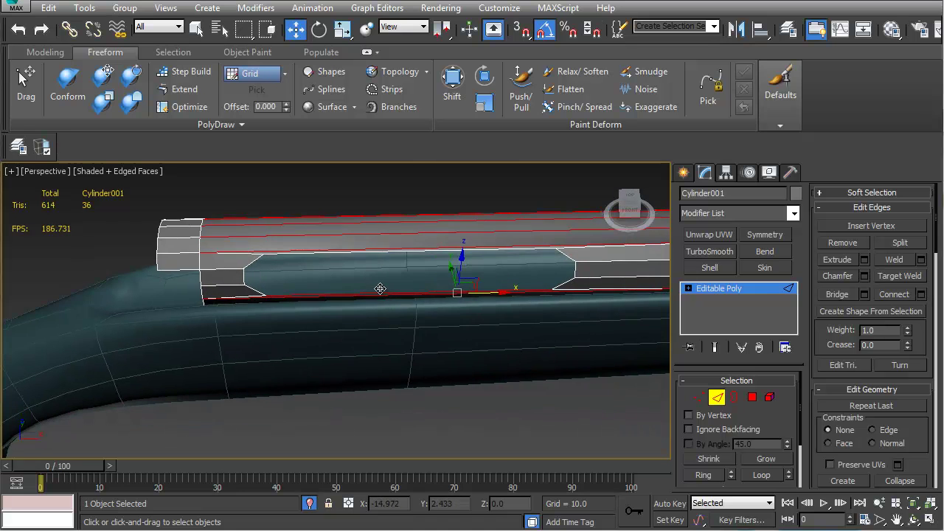
{"action": "middle_click_drag", "start_coordinate": [393, 254], "coordinate": [393, 289], "text": "alt"}
{"action": "scroll", "coordinate": [337, 364], "scroll_direction": "up", "scroll_amount": 3}
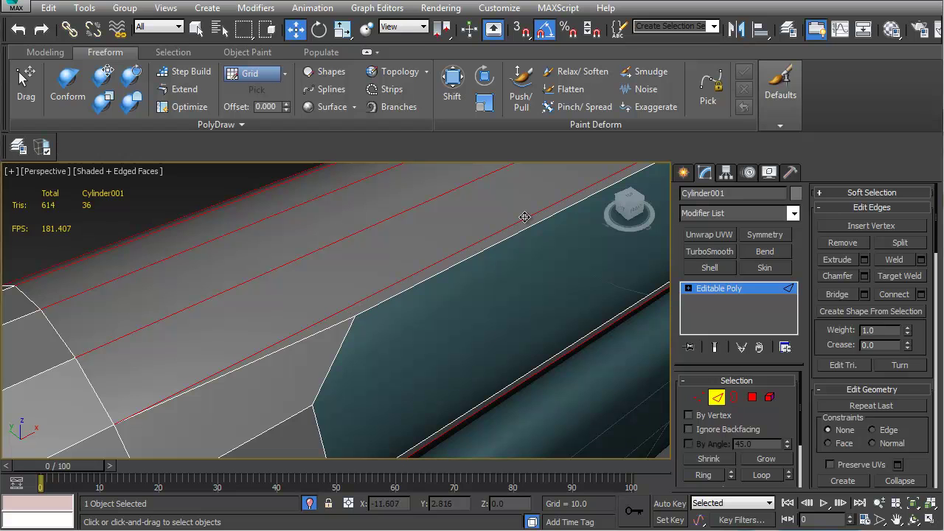
{"action": "middle_click_drag", "start_coordinate": [436, 273], "coordinate": [334, 315]}
{"action": "scroll", "coordinate": [358, 280], "scroll_direction": "down", "scroll_amount": 4}
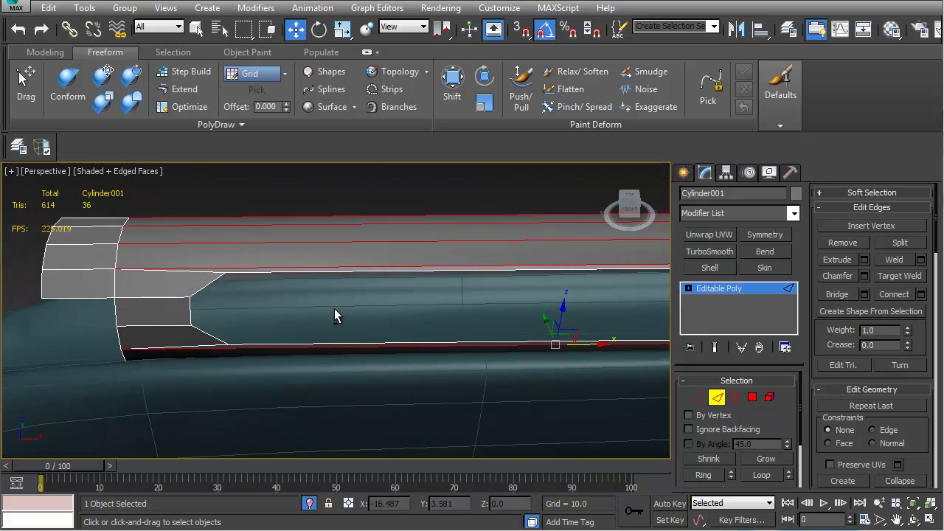
{"action": "left_click", "coordinate": [919, 294]}
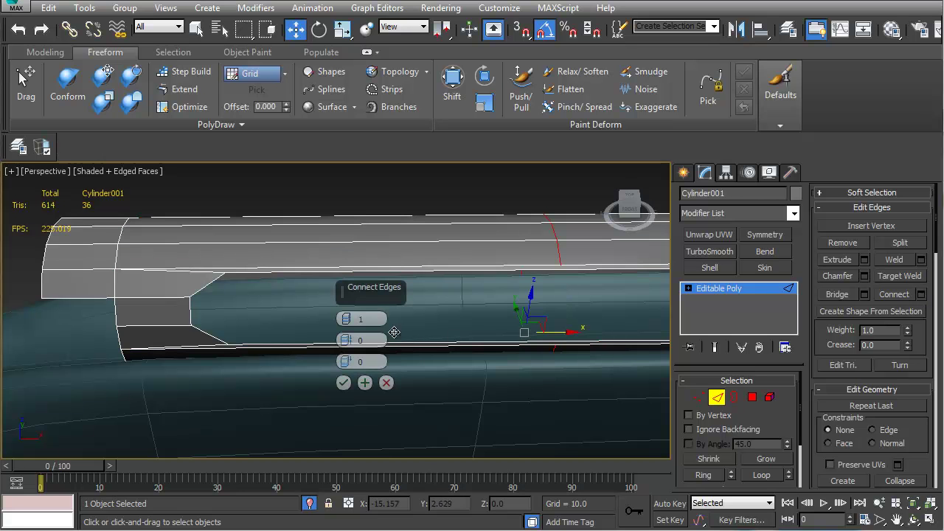
{"action": "left_click", "coordinate": [343, 381]}
Move the rear one of the new vertex loops back along X to line up with the opening's rear corners
{"action": "middle_click_drag", "start_coordinate": [415, 301], "coordinate": [359, 291], "text": "alt"}
{"action": "key", "text": "1"}
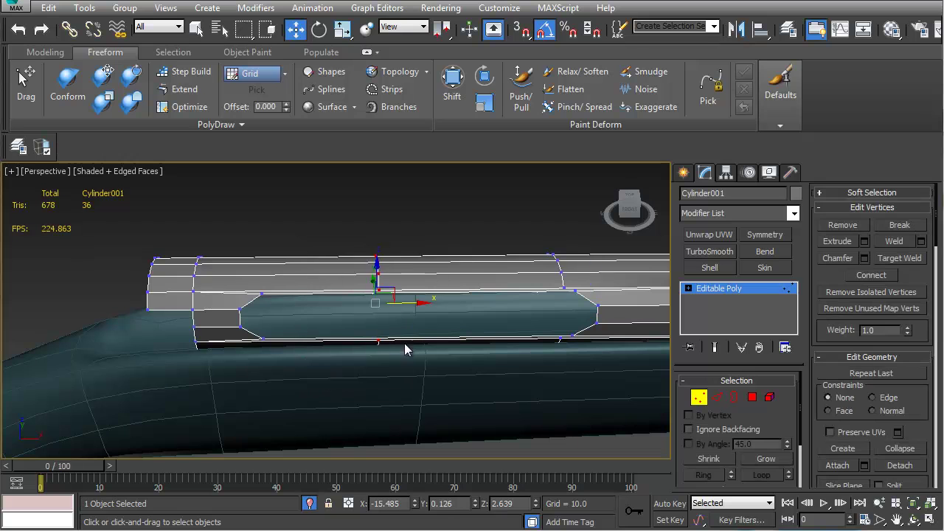
{"action": "left_click_drag", "start_coordinate": [413, 308], "coordinate": [302, 312]}
{"action": "middle_click_drag", "start_coordinate": [277, 319], "coordinate": [320, 324], "text": "alt"}
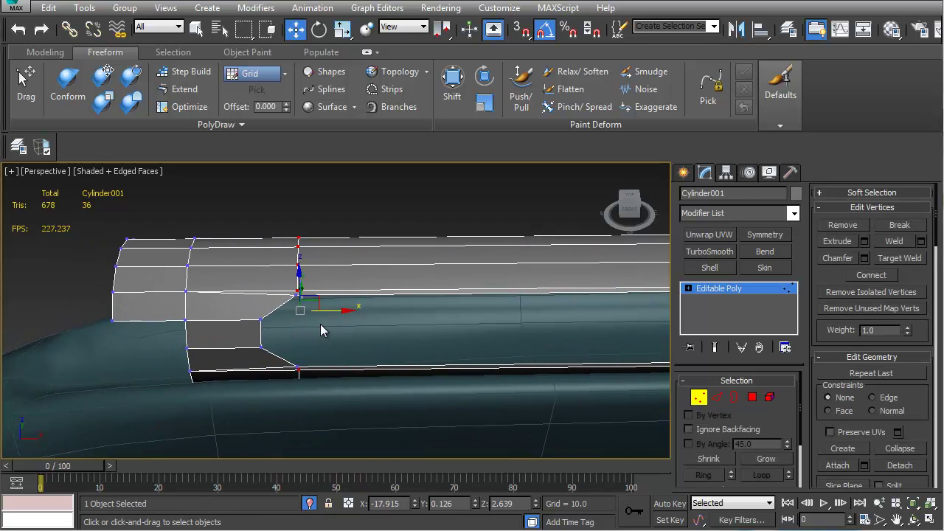
Use the Optimize tool to merge the new loop's vertex with the ejection opening's upper rear corner
{"action": "left_click", "coordinate": [188, 108]}
{"action": "left_click", "coordinate": [299, 292]}
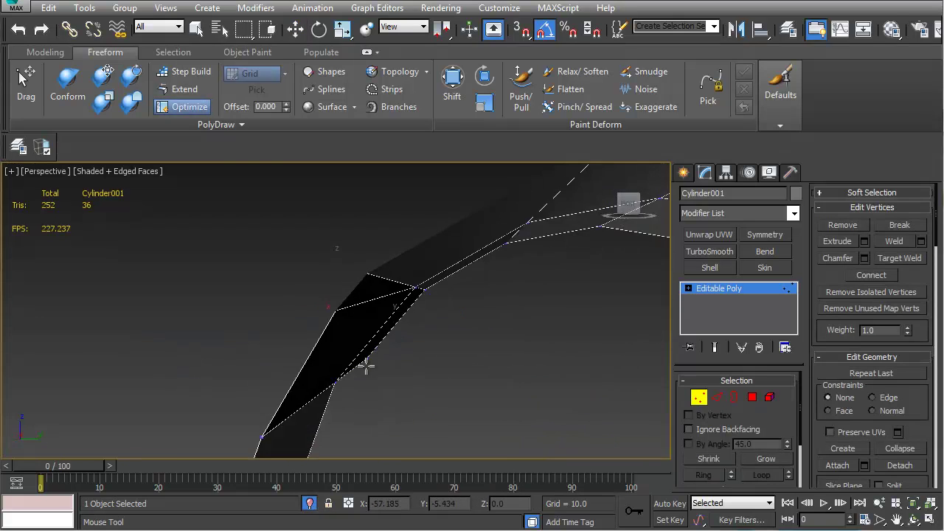
{"action": "middle_click_drag", "start_coordinate": [366, 366], "coordinate": [410, 375], "text": "alt"}
{"action": "scroll", "coordinate": [449, 370], "scroll_direction": "down", "scroll_amount": 5}
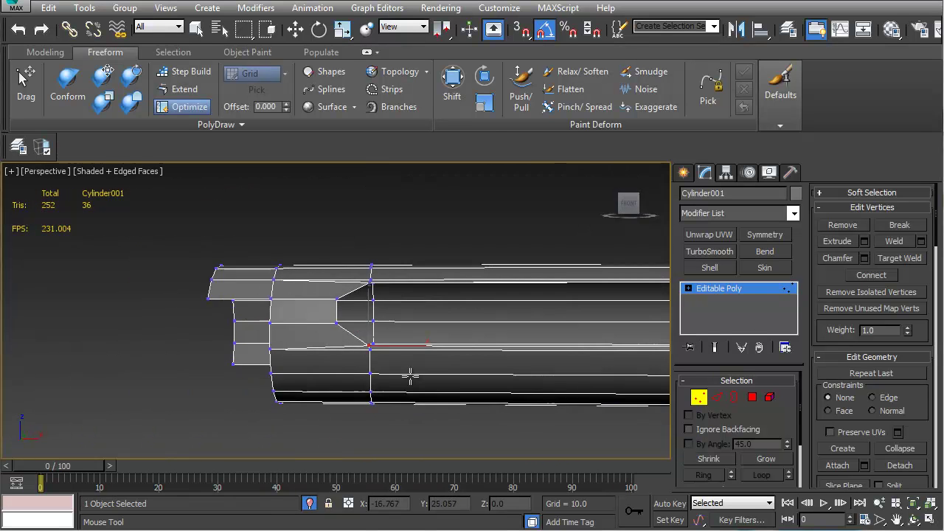
Make the vertex loop at the ejection opening's rear corners planar along the barrel's local Z axis
{"action": "key", "text": "w"}
{"action": "left_click_drag", "start_coordinate": [365, 427], "coordinate": [374, 429]}
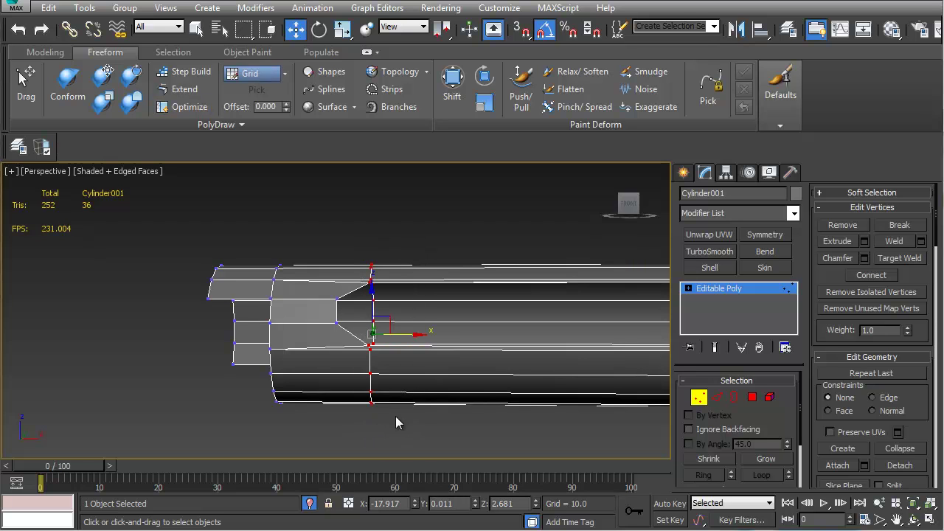
{"action": "scroll", "coordinate": [897, 332], "scroll_direction": "down", "scroll_amount": 5}
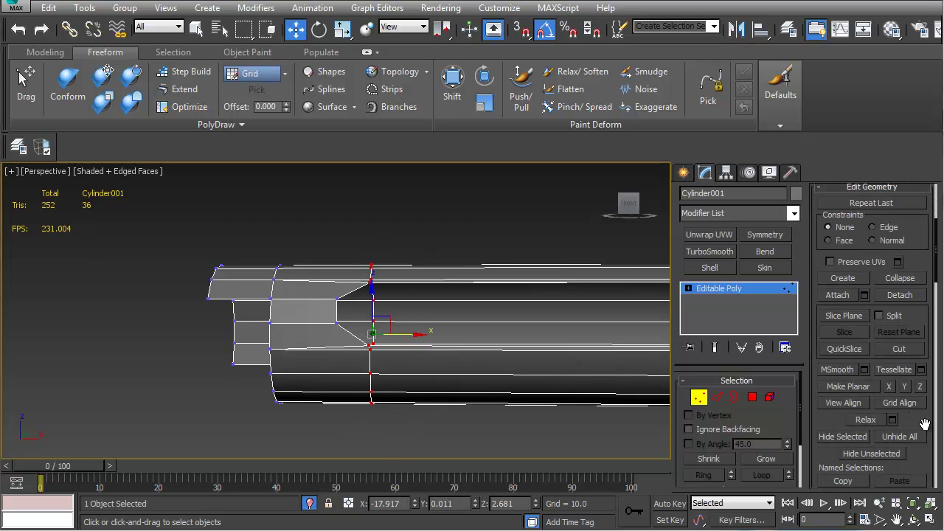
Move the front vertex loop forward along X to the opening's front corners and make it planar in local Z
{"action": "middle_click_drag", "start_coordinate": [516, 361], "coordinate": [103, 344], "text": "alt"}
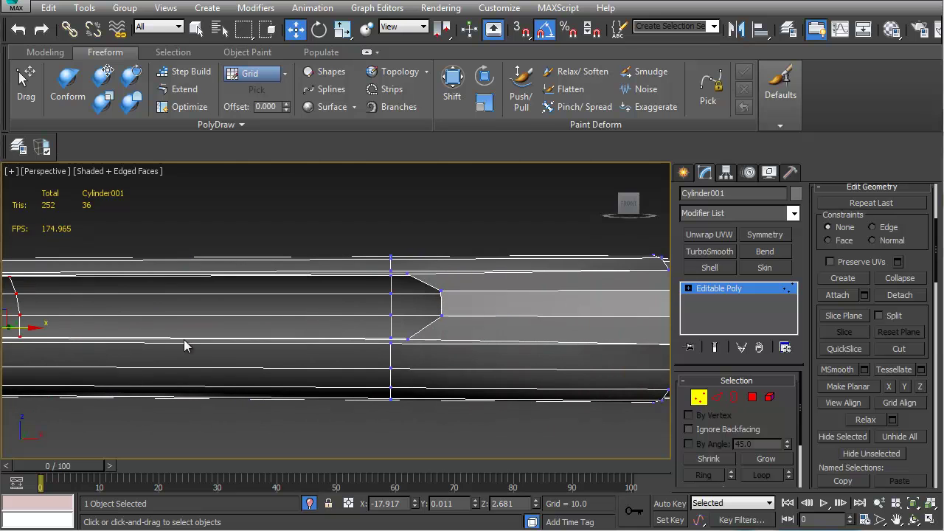
{"action": "left_click_drag", "start_coordinate": [399, 426], "coordinate": [398, 425]}
{"action": "middle_click_drag", "start_coordinate": [425, 329], "coordinate": [418, 369], "text": "alt"}
{"action": "left_click_drag", "start_coordinate": [430, 334], "coordinate": [443, 340]}
{"action": "left_click_drag", "start_coordinate": [431, 438], "coordinate": [431, 438]}
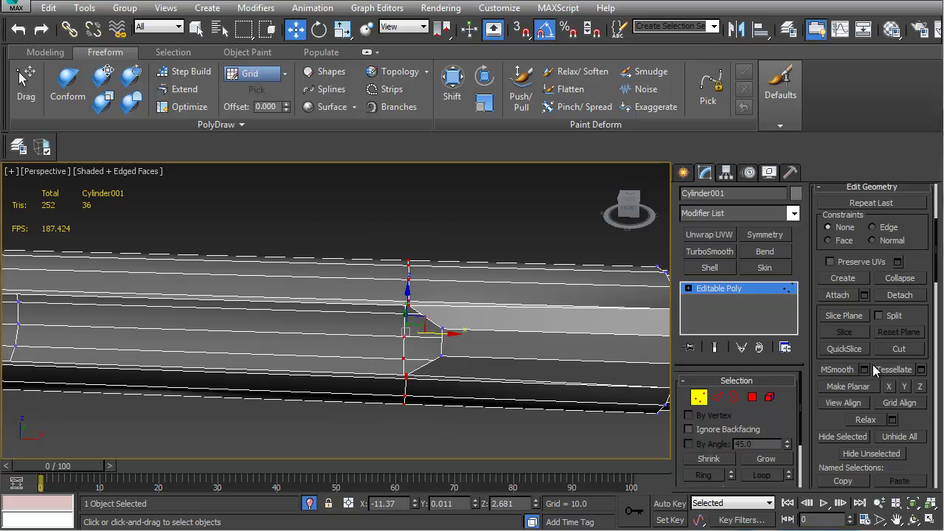
{"action": "left_click", "coordinate": [920, 388]}
Use the Optimize tool to merge the front loop's vertices with the ejection opening's upper and lower front corners
{"action": "scroll", "coordinate": [500, 353], "scroll_direction": "up", "scroll_amount": 2}
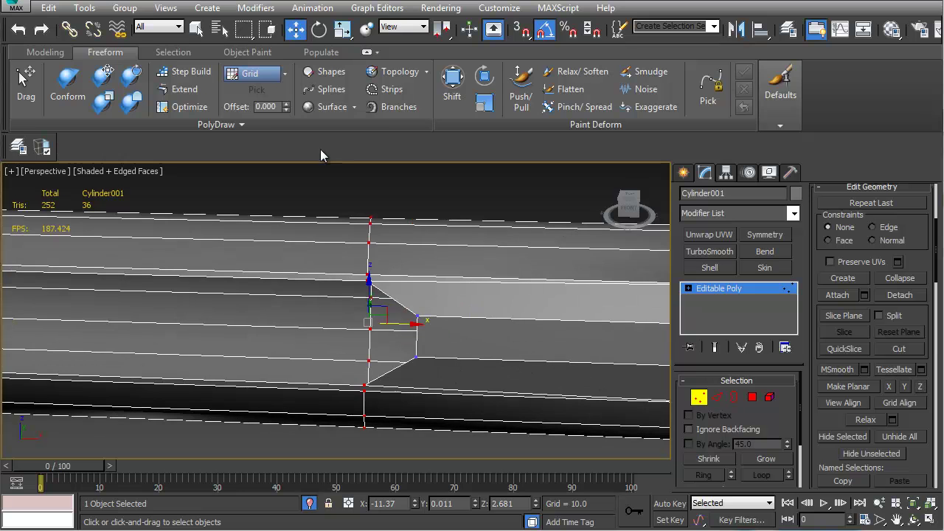
{"action": "left_click", "coordinate": [184, 107]}
{"action": "left_click", "coordinate": [369, 276]}
{"action": "middle_click_drag", "start_coordinate": [369, 310], "coordinate": [375, 262], "text": "alt"}
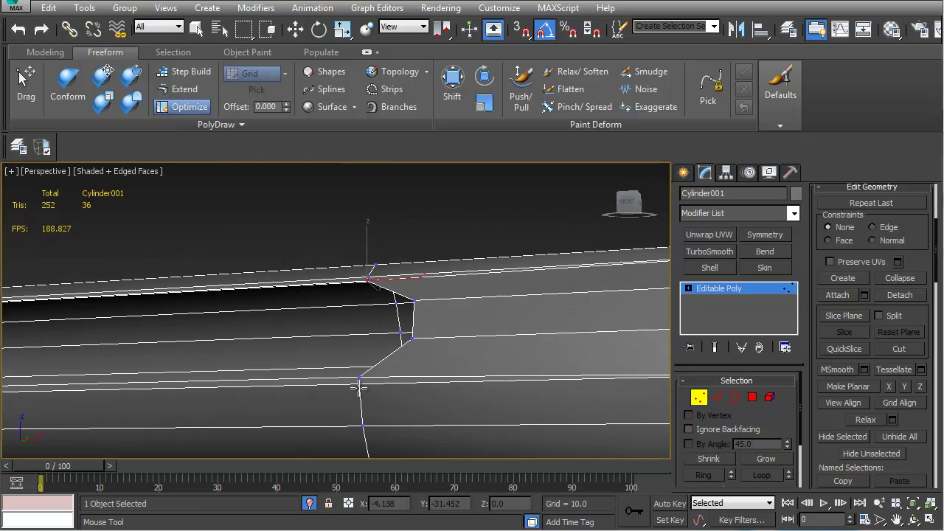
{"action": "mouse_move", "coordinate": [358, 380]}
{"action": "middle_mouse_down", "text": "alt"}
{"action": "mouse_move", "coordinate": [354, 368]}
{"action": "mouse_move", "coordinate": [385, 386]}
{"action": "mouse_move", "coordinate": [372, 390]}
{"action": "middle_mouse_up", "text": "alt"}
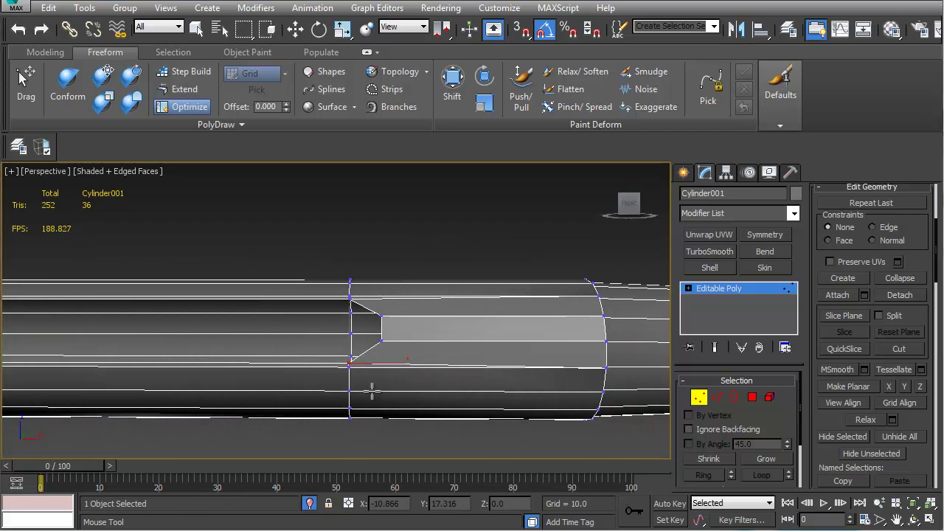
Remove the redundant lengthwise edges running outward from the ejection opening's corners
{"action": "key", "text": "w"}
{"action": "key", "text": "2"}
{"action": "left_click", "coordinate": [417, 365]}
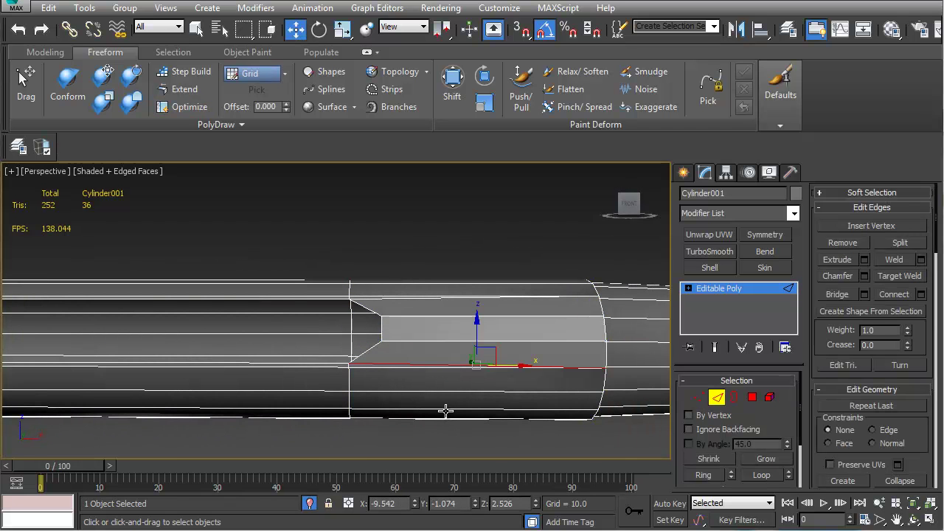
{"action": "middle_click_drag", "start_coordinate": [447, 406], "coordinate": [424, 356], "text": "alt"}
{"action": "middle_click_drag", "start_coordinate": [316, 310], "coordinate": [537, 337], "text": "alt"}
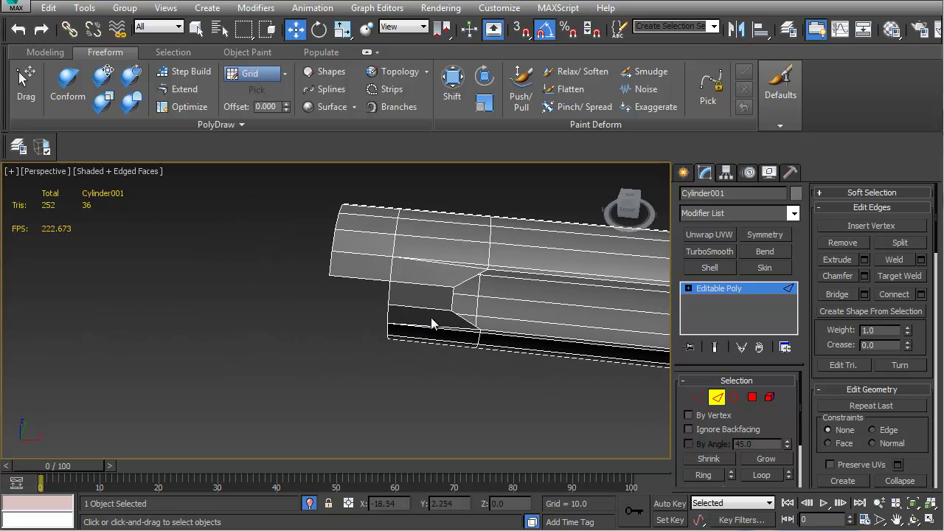
{"action": "left_click", "coordinate": [464, 266]}
{"action": "middle_click_drag", "start_coordinate": [465, 267], "coordinate": [417, 305], "text": "alt"}
{"action": "left_click", "coordinate": [469, 363], "text": "ctrl"}
{"action": "key", "text": "BackSpace"}
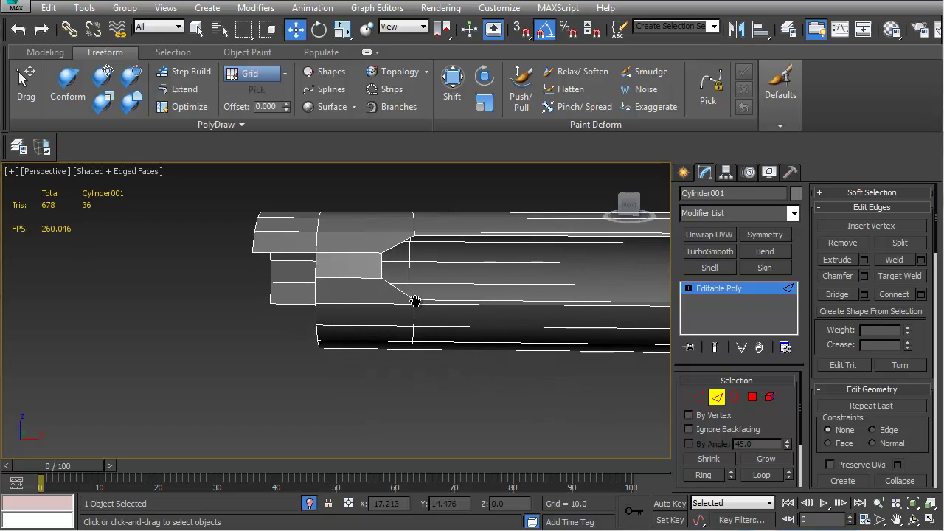
Connect the lengthwise edges behind and ahead of the opening with one new loop each, leaving out the opening's middle edges
{"action": "left_click_drag", "start_coordinate": [359, 375], "coordinate": [374, 221]}
{"action": "left_click", "coordinate": [364, 283], "text": "alt"}
{"action": "left_click", "coordinate": [365, 281], "text": "alt"}
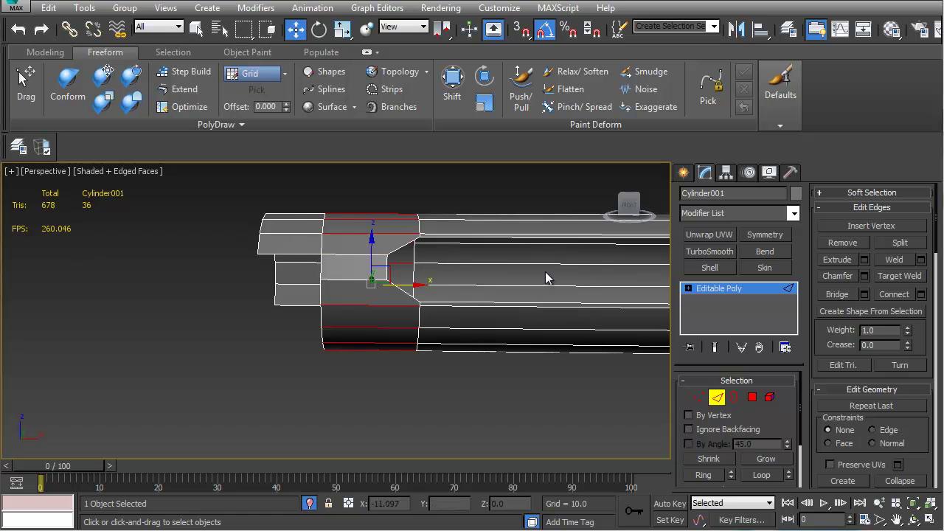
{"action": "middle_click_drag", "start_coordinate": [367, 267], "coordinate": [123, 268]}
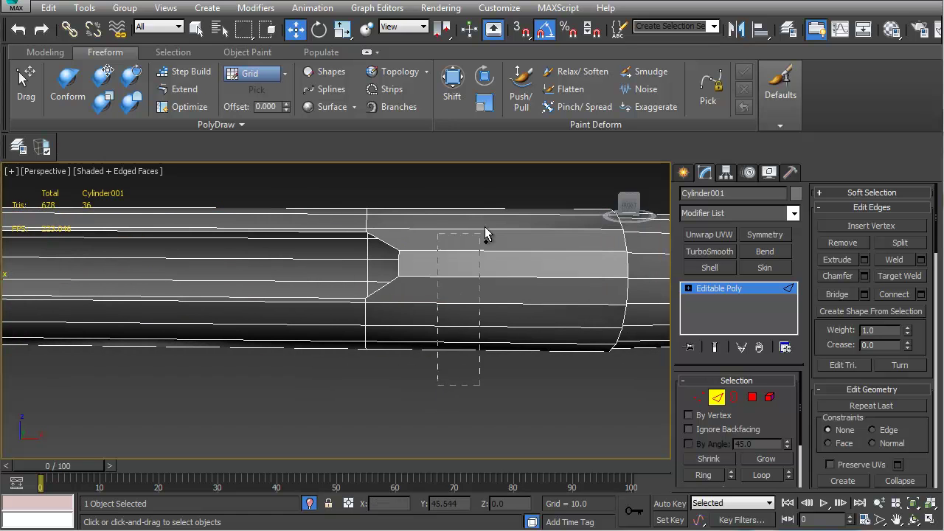
{"action": "left_click_drag", "start_coordinate": [488, 190], "coordinate": [486, 185]}
{"action": "left_click", "coordinate": [437, 278], "text": "alt"}
{"action": "left_click", "coordinate": [454, 251], "text": "alt"}
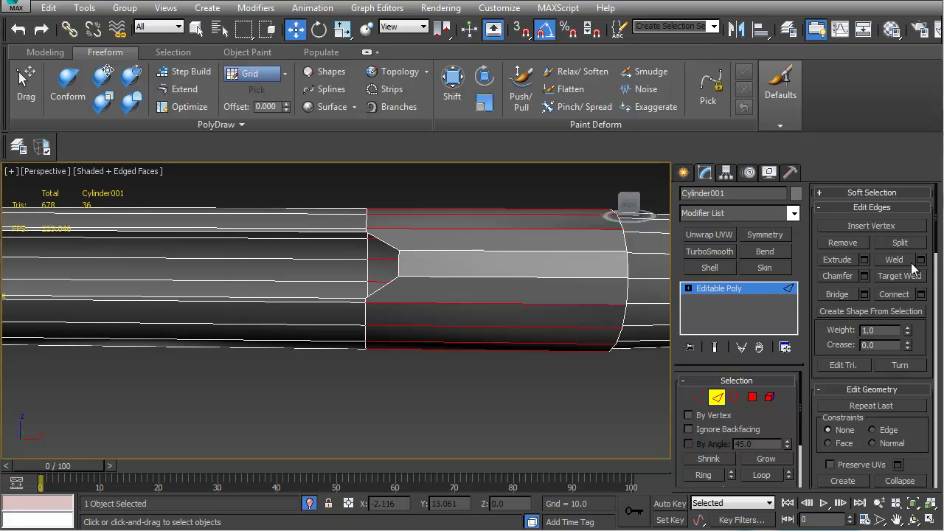
{"action": "left_click", "coordinate": [919, 294]}
{"action": "left_click_drag", "start_coordinate": [345, 320], "coordinate": [345, 329]}
{"action": "left_click", "coordinate": [343, 382]}
Move the new front edge loop back along X to sit close to the opening's foremost vertices
{"action": "scroll", "coordinate": [483, 293], "scroll_direction": "down", "scroll_amount": 5}
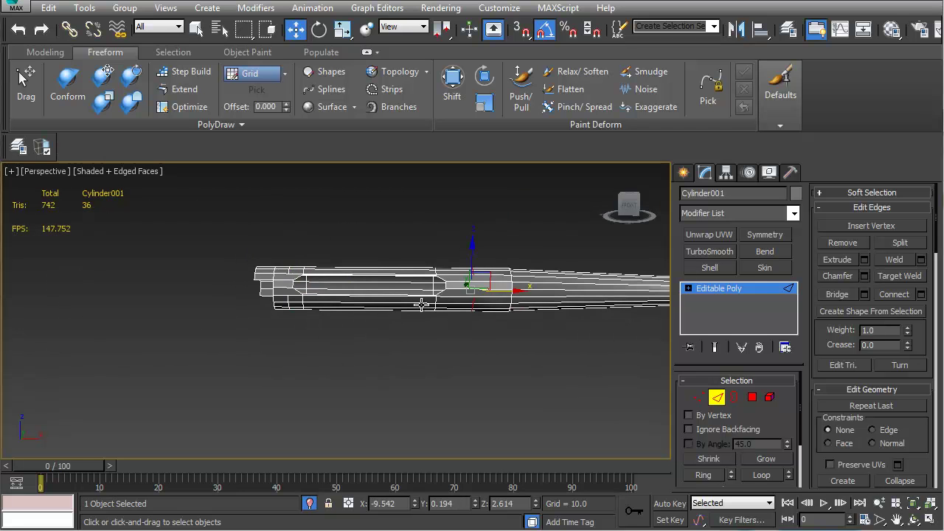
{"action": "scroll", "coordinate": [416, 309], "scroll_direction": "up", "scroll_amount": 8}
{"action": "left_click_drag", "start_coordinate": [542, 307], "coordinate": [368, 344]}
{"action": "middle_click_drag", "start_coordinate": [368, 345], "coordinate": [402, 331], "text": "alt"}
Flatten the new front loop together with the opening's foremost vertices and set their X position to -10.9
{"action": "key", "text": "1"}
{"action": "left_click", "coordinate": [396, 274]}
{"action": "double_click", "coordinate": [385, 503]}
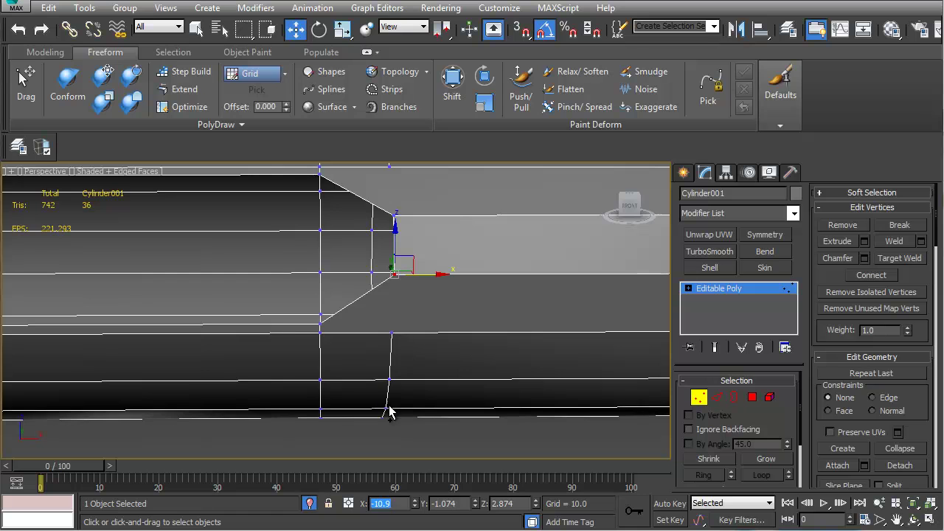
{"action": "scroll", "coordinate": [396, 411], "scroll_direction": "down", "scroll_amount": 6}
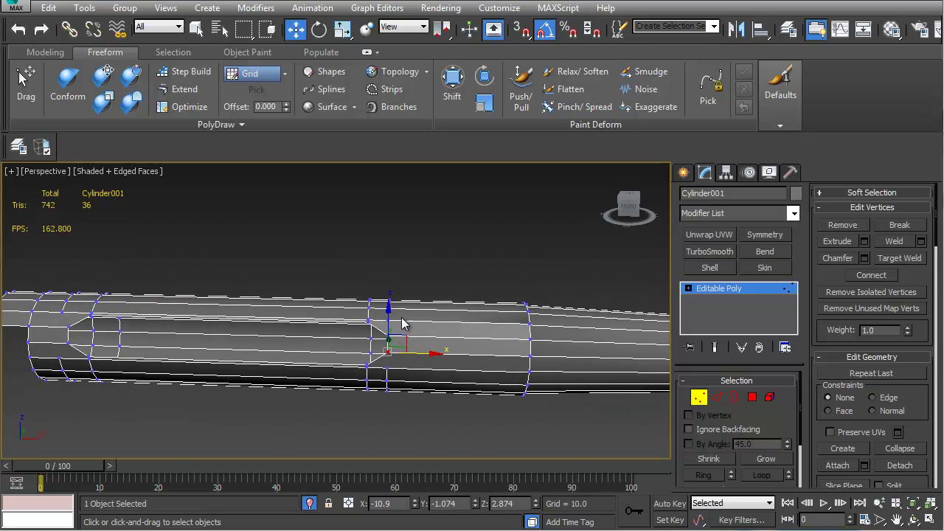
{"action": "left_click_drag", "start_coordinate": [385, 411], "coordinate": [379, 420]}
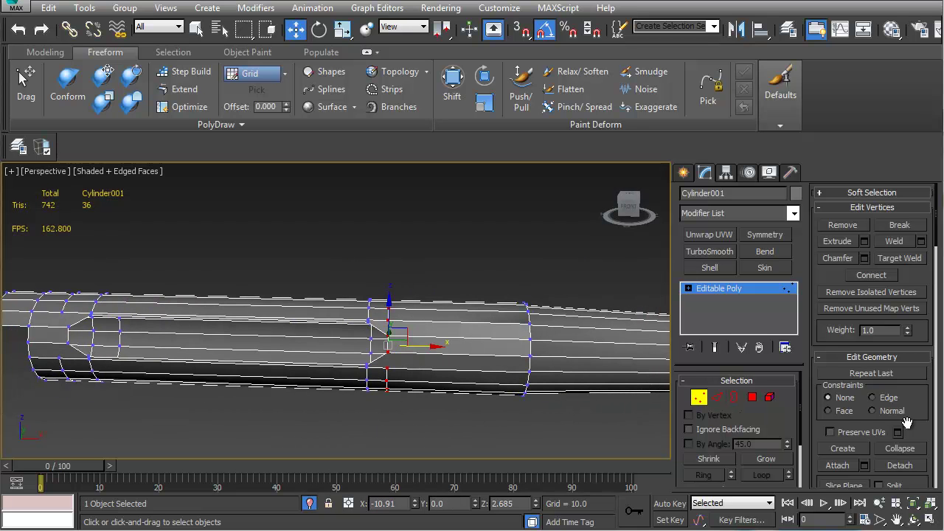
{"action": "scroll", "coordinate": [906, 422], "scroll_direction": "down", "scroll_amount": 5}
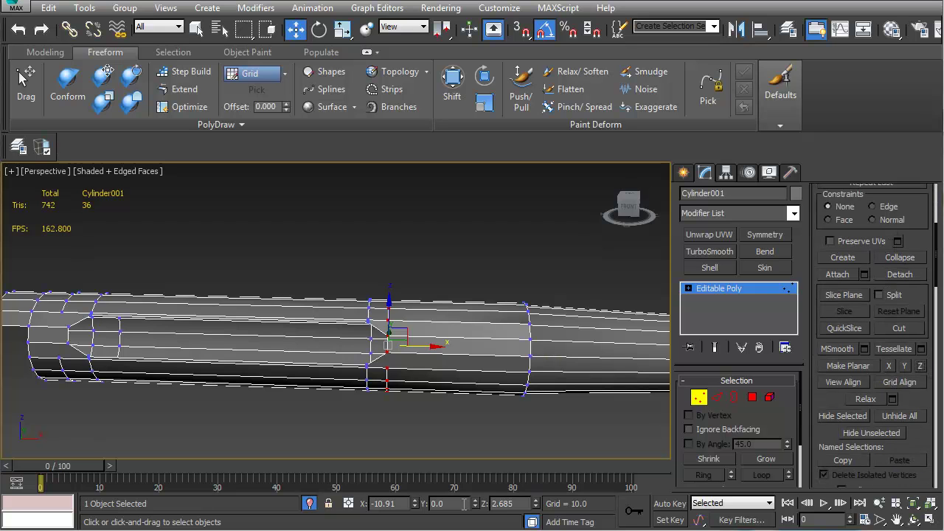
Make the new rear loop and the opening's rearmost vertices planar in local Z and set their X position to -18.4
{"action": "middle_click_drag", "start_coordinate": [252, 387], "coordinate": [326, 390]}
{"action": "scroll", "coordinate": [348, 388], "scroll_direction": "up", "scroll_amount": 5}
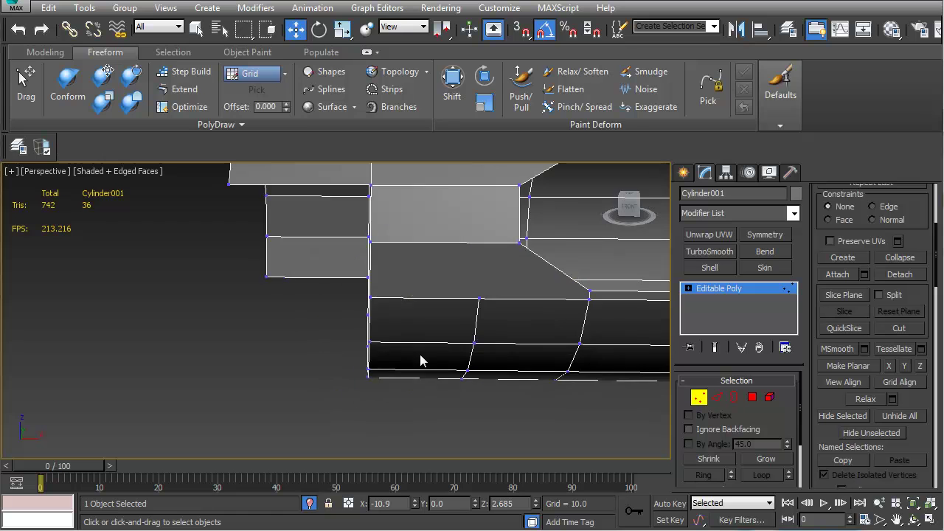
{"action": "scroll", "coordinate": [348, 387], "scroll_direction": "down", "scroll_amount": 3}
{"action": "scroll", "coordinate": [444, 310], "scroll_direction": "up", "scroll_amount": 3}
{"action": "left_click", "coordinate": [464, 284]}
{"action": "left_click_drag", "start_coordinate": [393, 504], "coordinate": [371, 504]}
{"action": "middle_click_drag", "start_coordinate": [423, 396], "coordinate": [433, 405]}
{"action": "scroll", "coordinate": [418, 398], "scroll_direction": "down", "scroll_amount": 2}
{"action": "left_click_drag", "start_coordinate": [452, 461], "coordinate": [455, 463]}
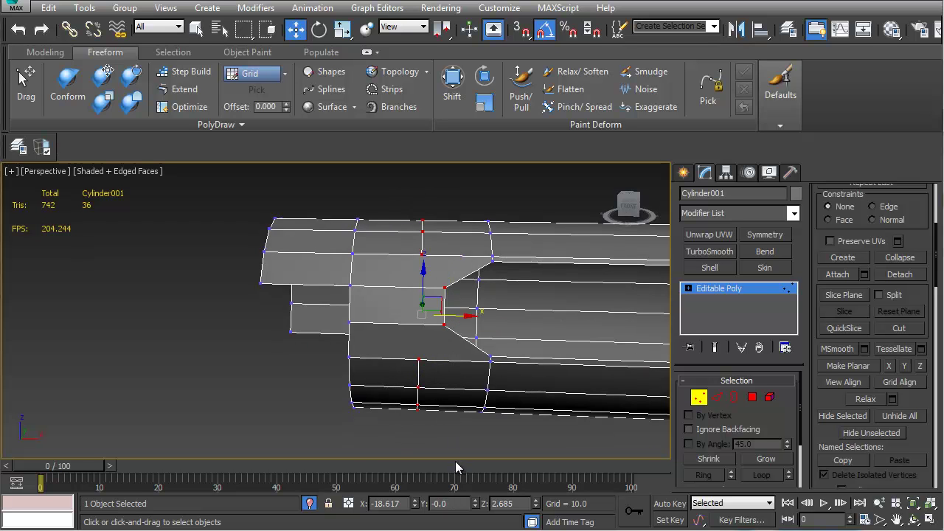
{"action": "left_click", "coordinate": [920, 366]}
{"action": "left_click", "coordinate": [402, 509]}
{"action": "key", "text": "BackSpace"}
{"action": "key", "text": "BackSpace"}
{"action": "key", "text": "BackSpace"}
{"action": "type", "text": "4"}
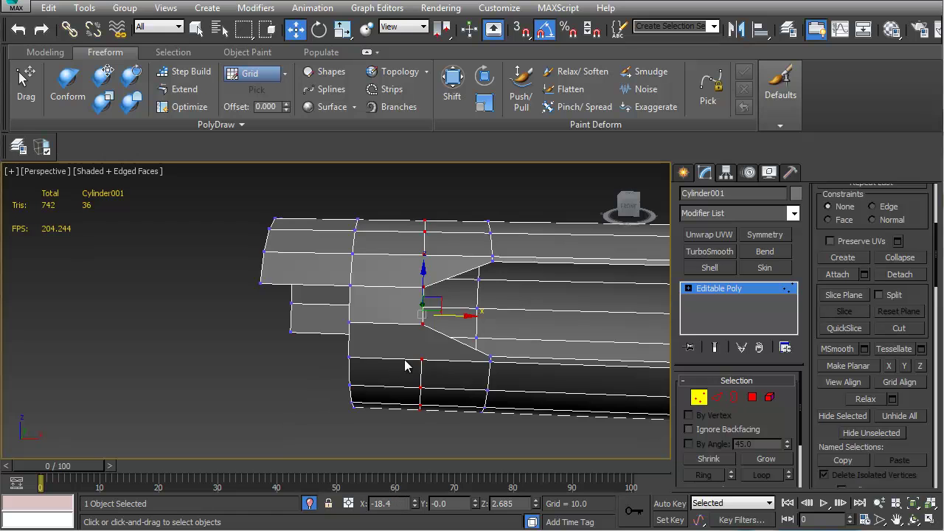
{"action": "key", "text": "Return"}
Use the Optimize tool to connect the new loops' open ends to the opening's rearmost and foremost vertices
{"action": "middle_click_drag", "start_coordinate": [467, 340], "coordinate": [467, 363], "text": "alt"}
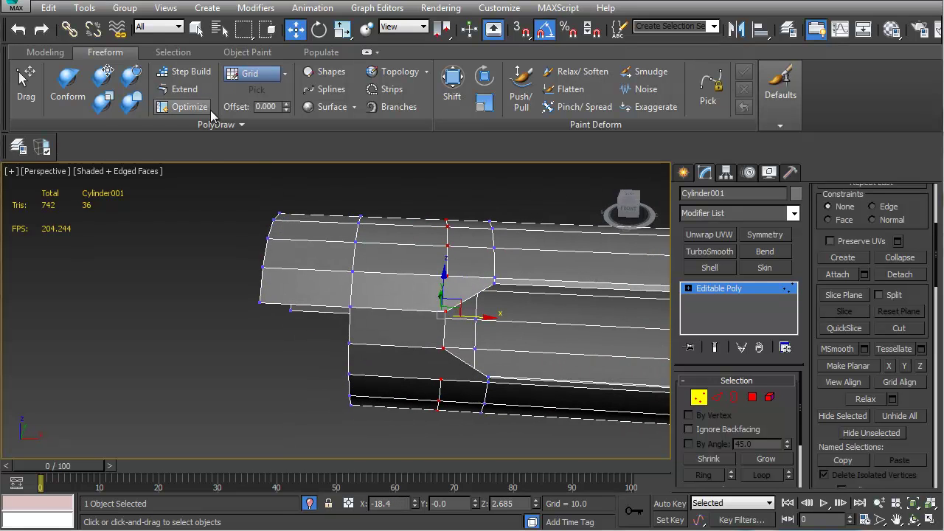
{"action": "left_click", "coordinate": [205, 106]}
{"action": "middle_click_drag", "start_coordinate": [449, 326], "coordinate": [442, 351], "text": "alt"}
{"action": "middle_click_drag", "start_coordinate": [560, 352], "coordinate": [439, 346], "text": "alt"}
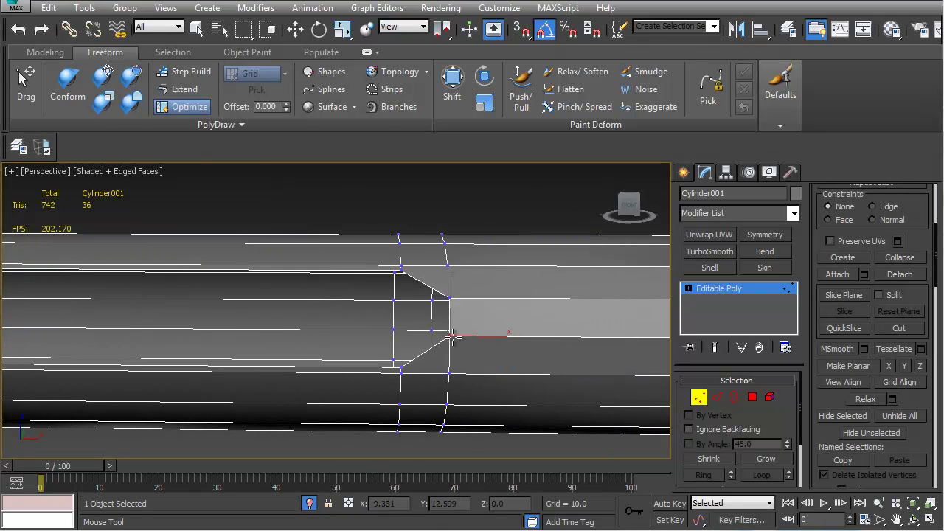
{"action": "middle_click_drag", "start_coordinate": [450, 315], "coordinate": [404, 365], "text": "alt"}
{"action": "scroll", "coordinate": [407, 322], "scroll_direction": "up", "scroll_amount": 3}
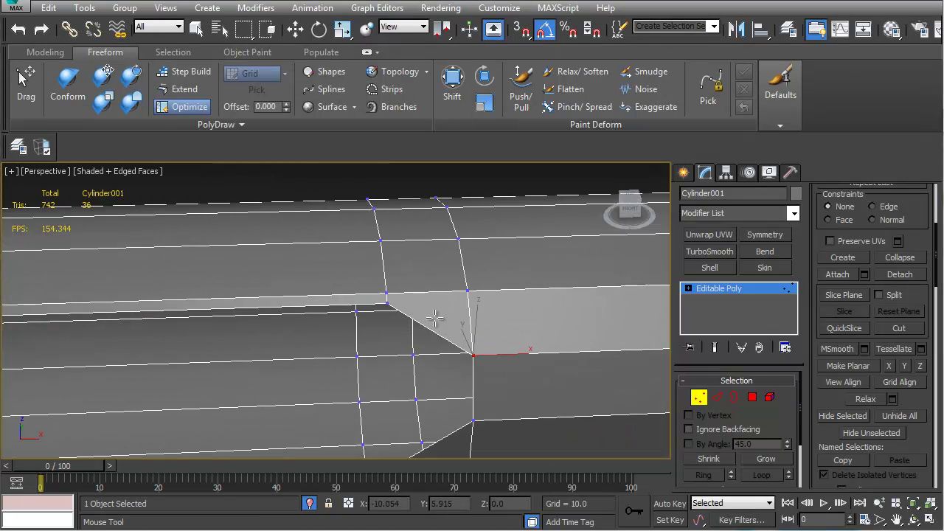
{"action": "key", "text": "w"}
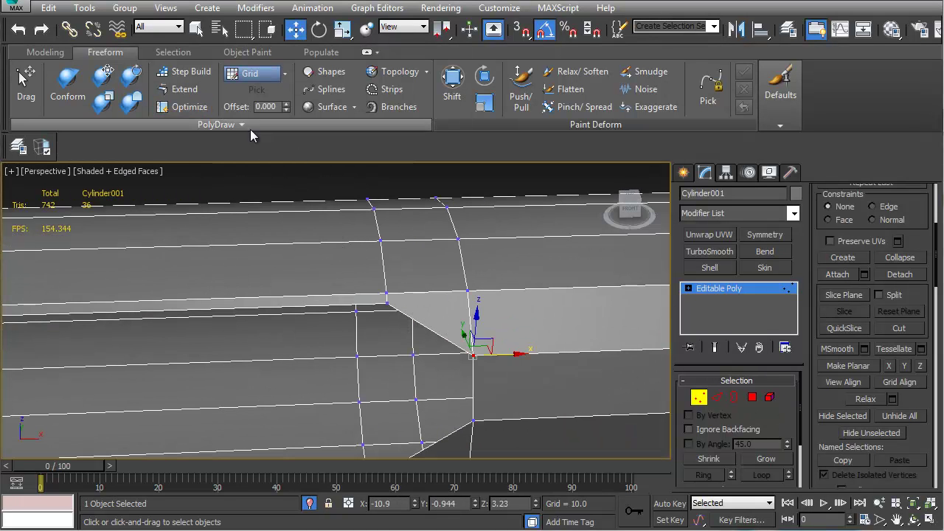
Display the hidden triangulation diagonals with the edge Turn tool and examine them around both ends of the opening
{"action": "left_click_drag", "start_coordinate": [783, 442], "coordinate": [782, 415]}
{"action": "left_click_drag", "start_coordinate": [912, 223], "coordinate": [912, 444]}
{"action": "scroll", "coordinate": [917, 412], "scroll_direction": "down", "scroll_amount": 10}
{"action": "scroll", "coordinate": [892, 408], "scroll_direction": "down", "scroll_amount": 15}
{"action": "scroll", "coordinate": [888, 404], "scroll_direction": "down", "scroll_amount": 3}
{"action": "key", "text": "2"}
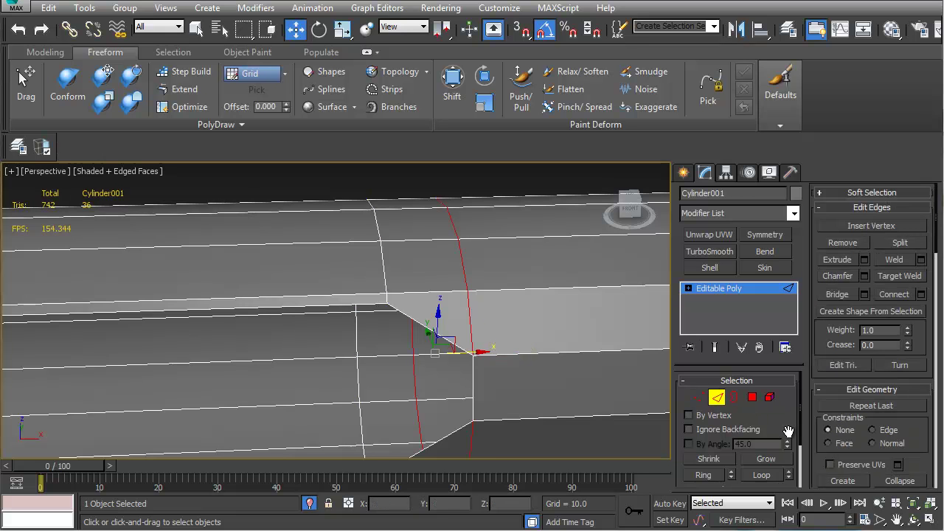
{"action": "scroll", "coordinate": [786, 435], "scroll_direction": "down", "scroll_amount": 2}
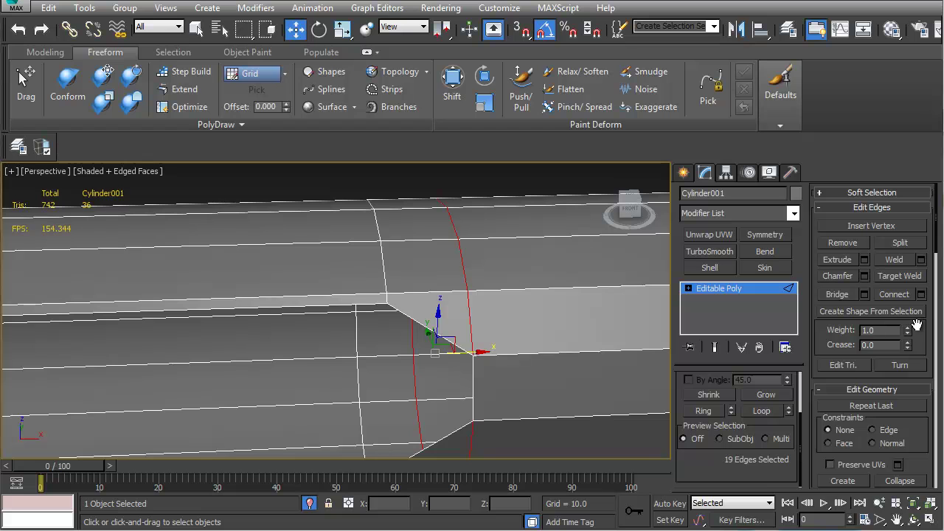
{"action": "left_click", "coordinate": [900, 365]}
{"action": "middle_click_drag", "start_coordinate": [437, 343], "coordinate": [425, 315], "text": "alt"}
{"action": "middle_click_drag", "start_coordinate": [416, 382], "coordinate": [396, 267]}
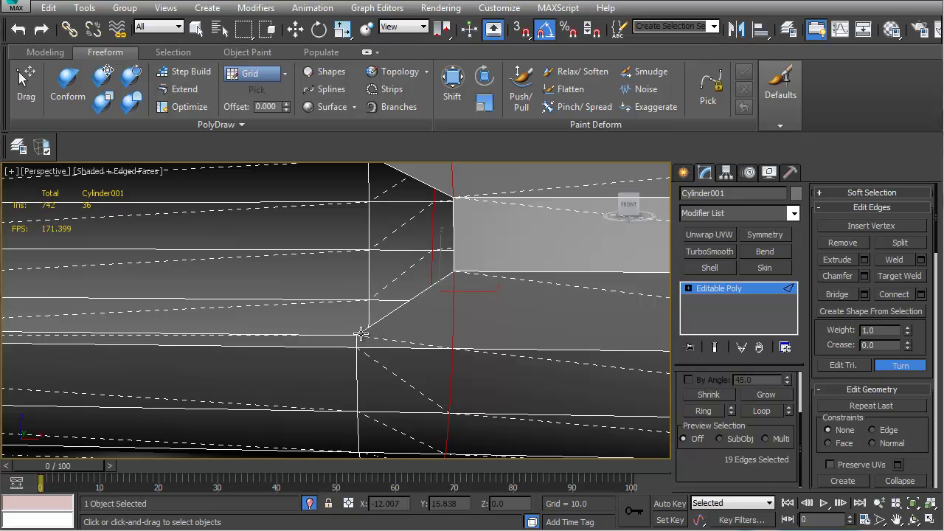
{"action": "middle_click_drag", "start_coordinate": [150, 332], "coordinate": [710, 331]}
{"action": "middle_click_drag", "start_coordinate": [96, 334], "coordinate": [405, 308]}
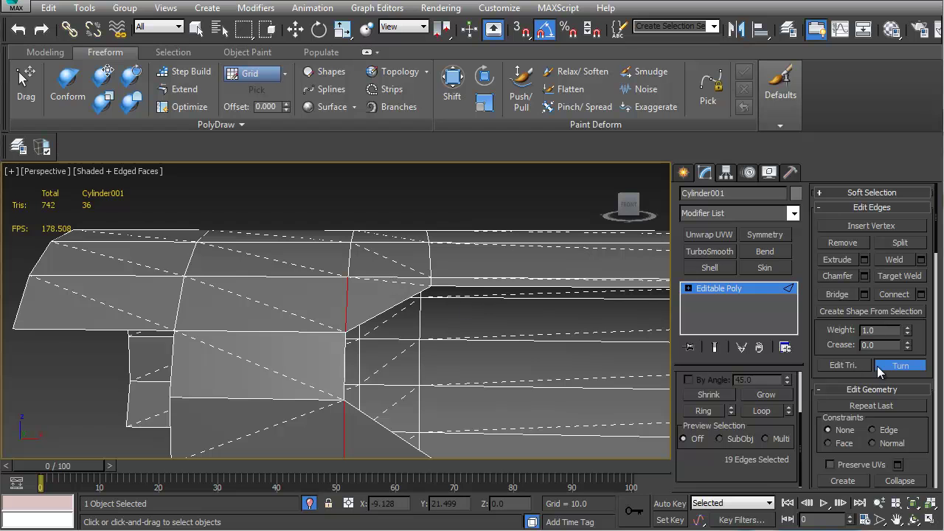
{"action": "key", "text": "w"}
Switch the barrel to polygon-level editing
{"action": "scroll", "coordinate": [428, 368], "scroll_direction": "down", "scroll_amount": 5}
{"action": "middle_click_drag", "start_coordinate": [444, 359], "coordinate": [471, 343], "text": "alt"}
{"action": "scroll", "coordinate": [511, 358], "scroll_direction": "up", "scroll_amount": 5}
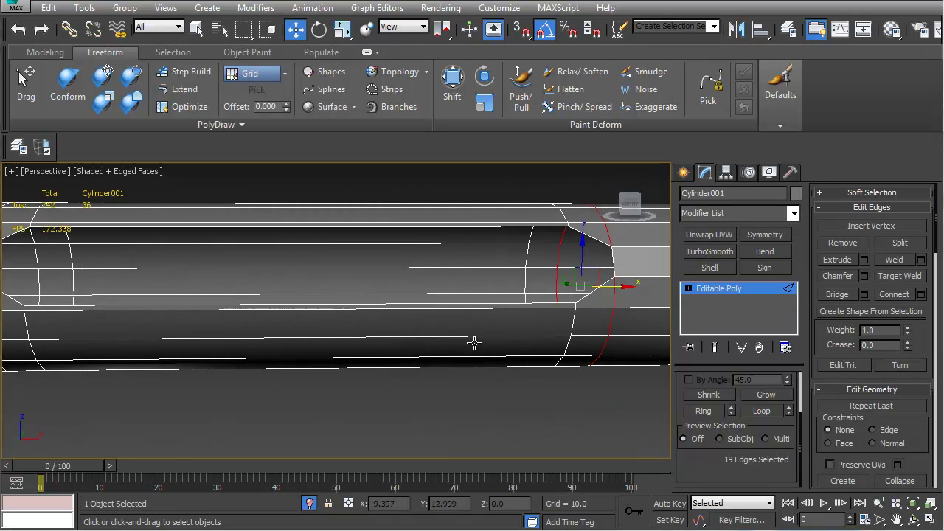
{"action": "scroll", "coordinate": [470, 343], "scroll_direction": "down", "scroll_amount": 3}
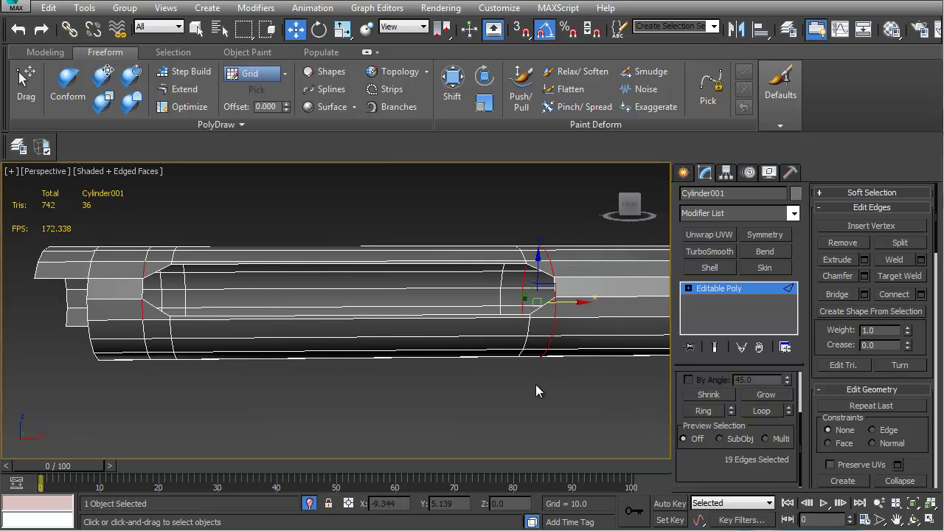
{"action": "middle_click_drag", "start_coordinate": [541, 384], "coordinate": [530, 389], "text": "alt"}
{"action": "key", "text": "4"}
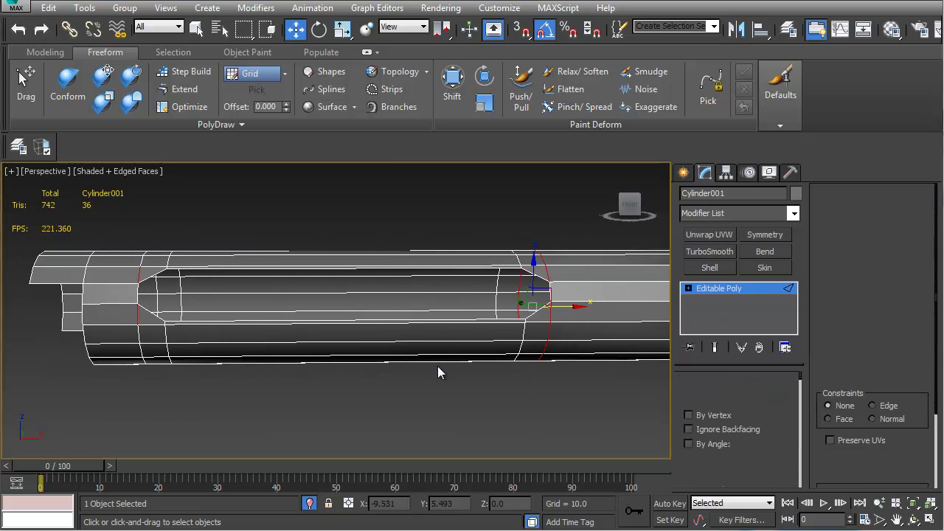
{"action": "right_click", "coordinate": [462, 405]}
{"action": "left_click", "coordinate": [468, 503]}
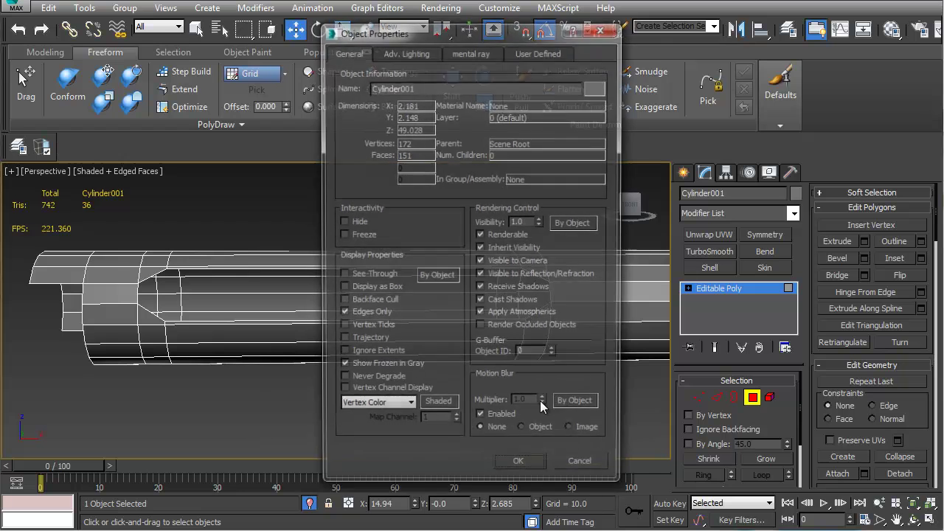
{"action": "left_click", "coordinate": [585, 467]}
Auto Smooth all of the barrel's polygons with a threshold of 45
{"action": "key", "text": "ctrl+a"}
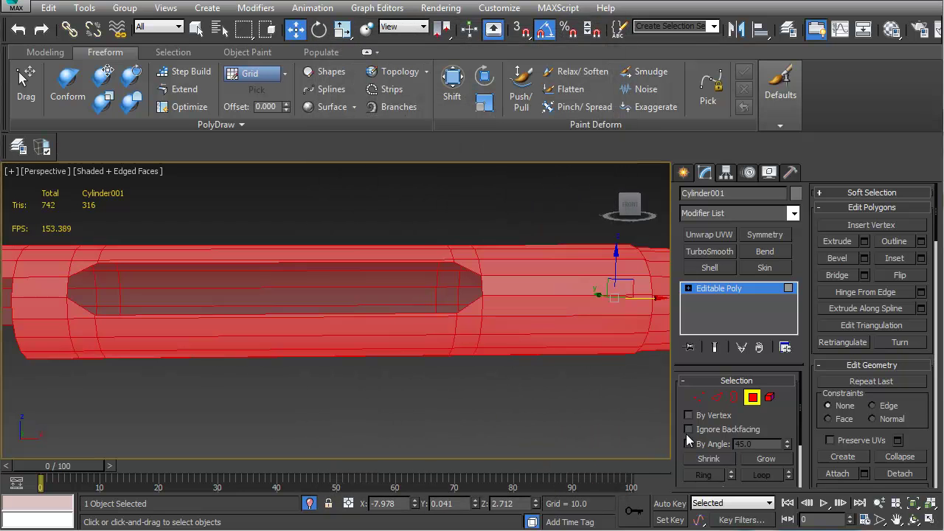
{"action": "scroll", "coordinate": [864, 399], "scroll_direction": "down", "scroll_amount": 3}
{"action": "scroll", "coordinate": [864, 399], "scroll_direction": "down", "scroll_amount": 5}
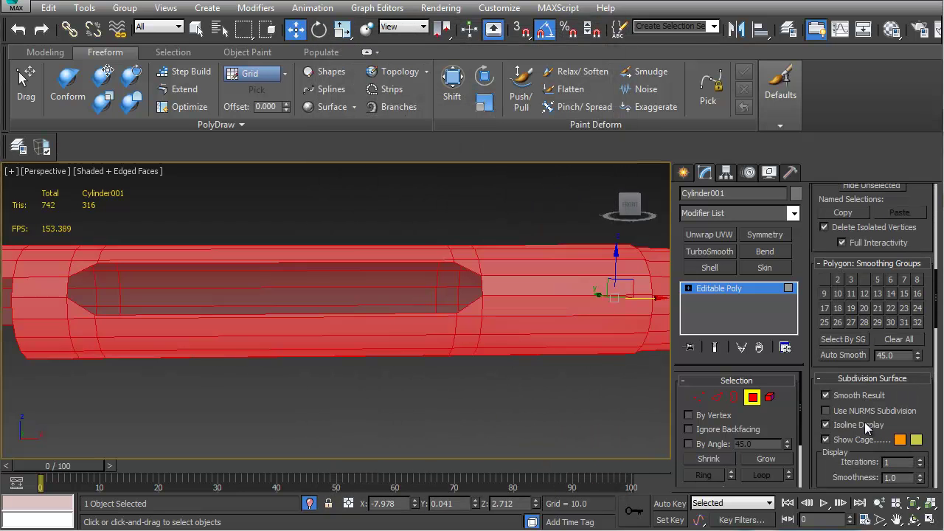
{"action": "left_click", "coordinate": [855, 357]}
{"action": "middle_click_drag", "start_coordinate": [618, 343], "coordinate": [318, 357], "text": "alt"}
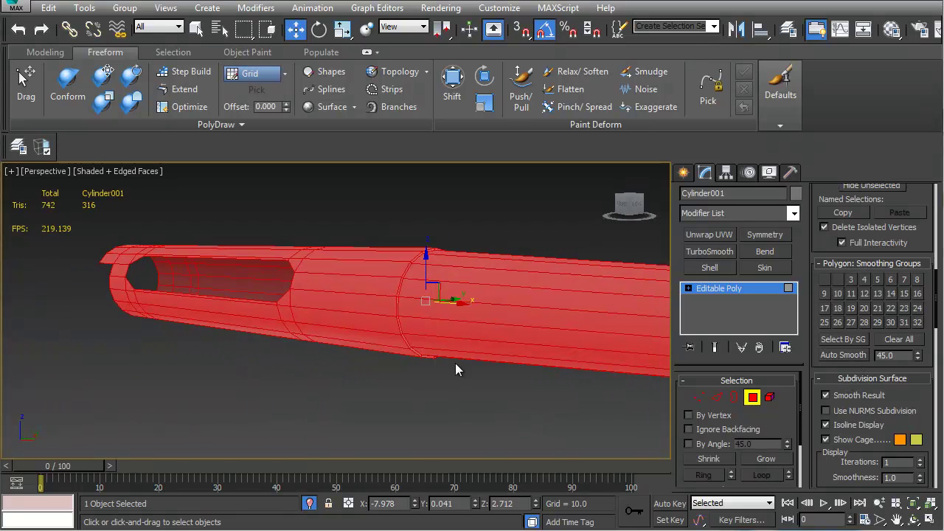
Select the barrel's polygons by smoothing group 1 and examine the selection along the barrel, ending with the barrel deselected
{"action": "left_click", "coordinate": [848, 339]}
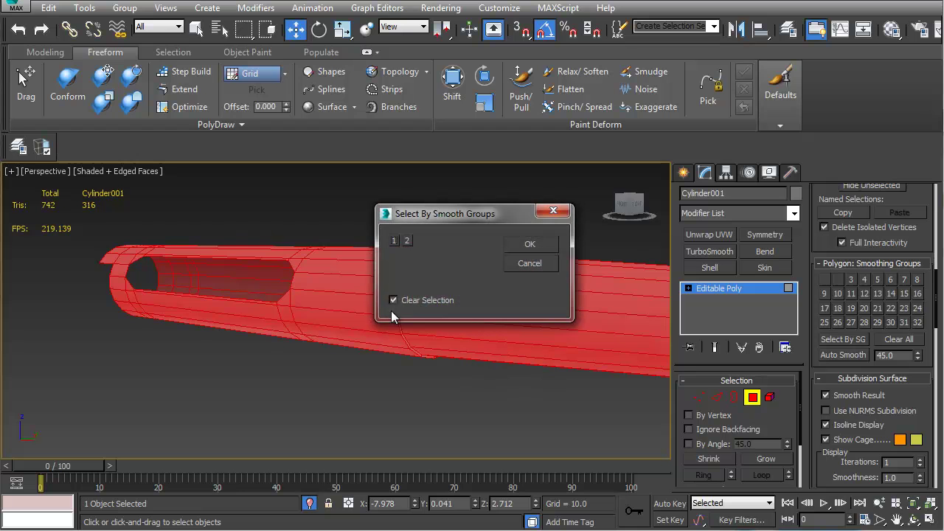
{"action": "left_click", "coordinate": [529, 243]}
{"action": "scroll", "coordinate": [428, 259], "scroll_direction": "up", "scroll_amount": 6}
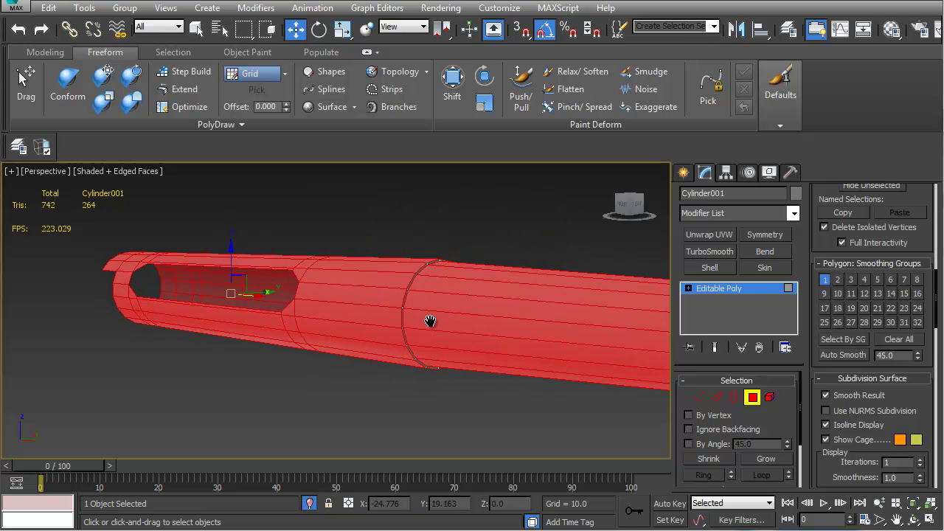
{"action": "scroll", "coordinate": [440, 322], "scroll_direction": "down", "scroll_amount": 8}
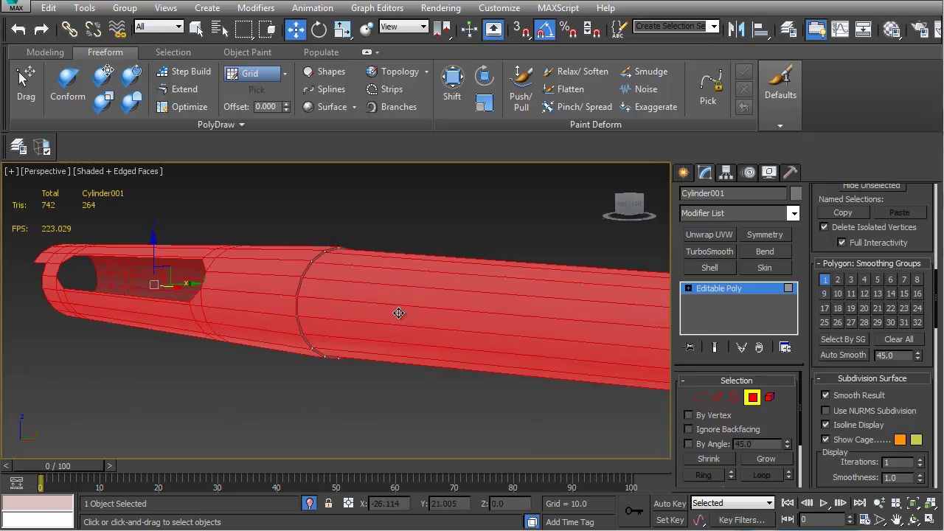
{"action": "middle_click_drag", "start_coordinate": [446, 340], "coordinate": [493, 341], "text": "alt"}
{"action": "middle_click_drag", "start_coordinate": [215, 321], "coordinate": [393, 346]}
{"action": "scroll", "coordinate": [392, 346], "scroll_direction": "up", "scroll_amount": 5}
{"action": "left_click", "coordinate": [751, 398]}
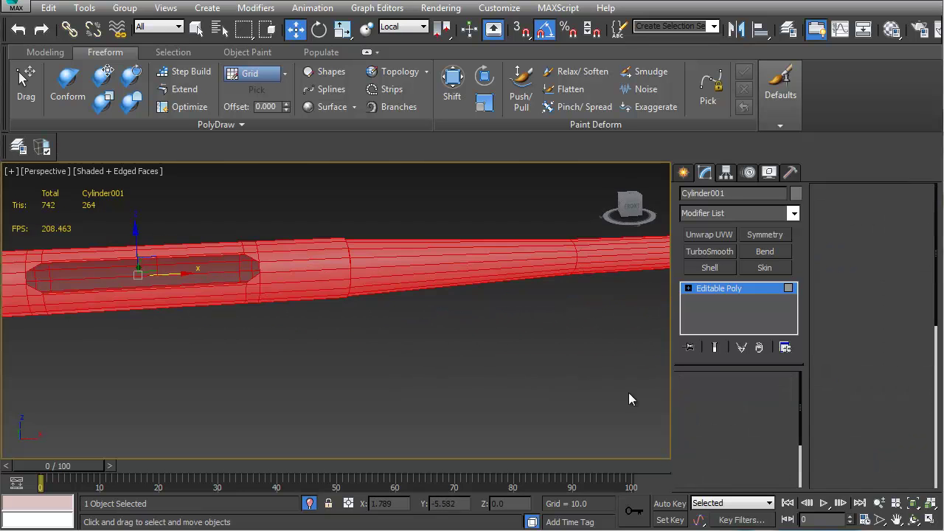
{"action": "left_click", "coordinate": [302, 359]}
Hide the edge overlay and examine the barrel's smooth shading around the ejection opening from several angles
{"action": "middle_click_drag", "start_coordinate": [300, 358], "coordinate": [337, 365]}
{"action": "key", "text": "F4"}
{"action": "mouse_move", "coordinate": [284, 379]}
{"action": "middle_mouse_down", "text": "alt"}
{"action": "mouse_move", "coordinate": [358, 368]}
{"action": "mouse_move", "coordinate": [375, 384]}
{"action": "mouse_move", "coordinate": [346, 364]}
{"action": "mouse_move", "coordinate": [382, 356]}
{"action": "middle_mouse_up", "text": "alt"}
{"action": "scroll", "coordinate": [382, 356], "scroll_direction": "up", "scroll_amount": 4}
{"action": "scroll", "coordinate": [351, 325], "scroll_direction": "down", "scroll_amount": 1}
{"action": "middle_click_drag", "start_coordinate": [351, 325], "coordinate": [391, 303]}
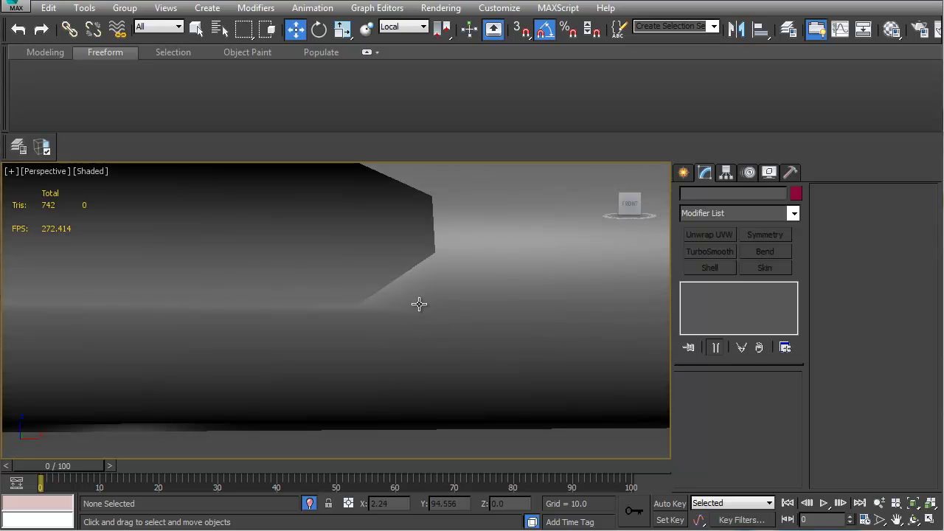
{"action": "middle_click_drag", "start_coordinate": [398, 314], "coordinate": [302, 303], "text": "alt"}
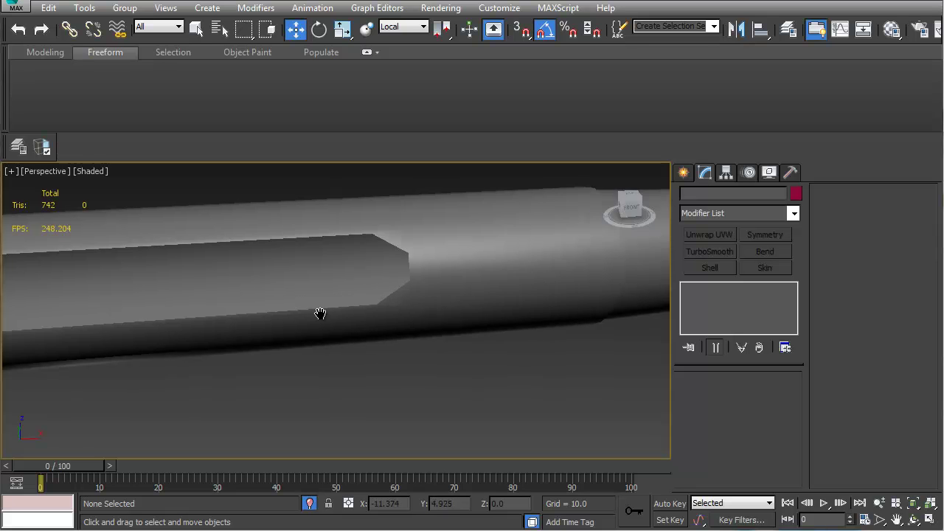
{"action": "scroll", "coordinate": [343, 302], "scroll_direction": "down", "scroll_amount": 5}
{"action": "scroll", "coordinate": [264, 329], "scroll_direction": "up", "scroll_amount": 4}
{"action": "middle_click_drag", "start_coordinate": [286, 324], "coordinate": [294, 295], "text": "alt"}
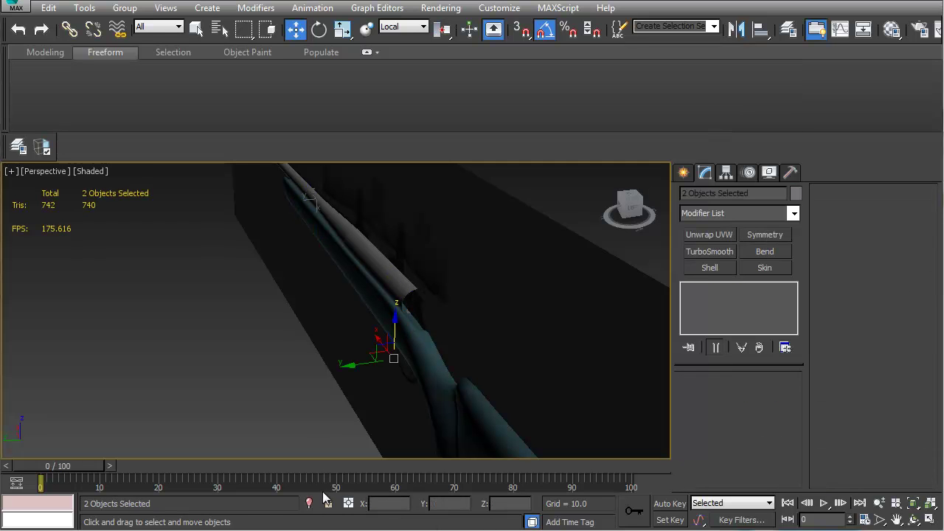
Isolate the selected barrel and stock and display their edges over the shading at the barrel's rear end
{"action": "left_click", "coordinate": [308, 505]}
{"action": "middle_click_drag", "start_coordinate": [441, 333], "coordinate": [349, 312], "text": "alt"}
{"action": "scroll", "coordinate": [290, 294], "scroll_direction": "up", "scroll_amount": 6}
{"action": "middle_click_drag", "start_coordinate": [503, 277], "coordinate": [387, 295], "text": "alt"}
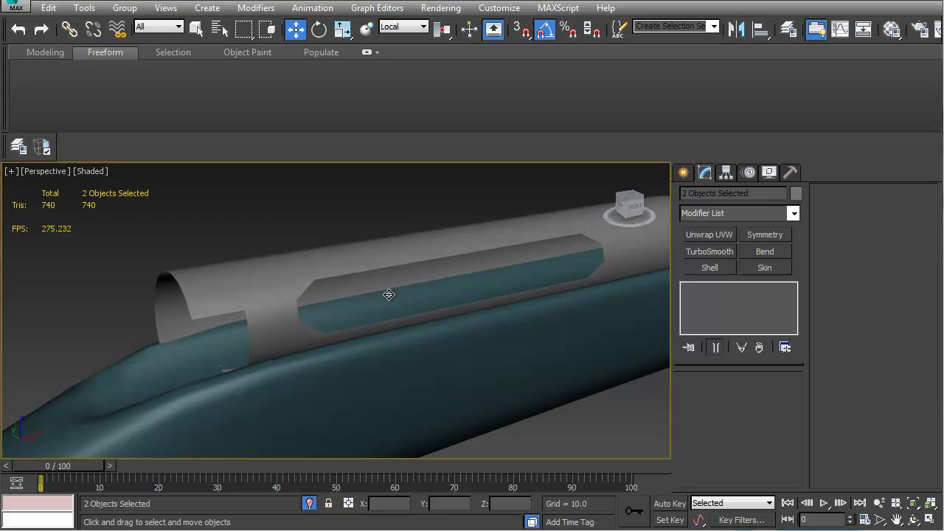
{"action": "middle_click_drag", "start_coordinate": [376, 295], "coordinate": [274, 297], "text": "alt"}
{"action": "scroll", "coordinate": [229, 265], "scroll_direction": "up", "scroll_amount": 5}
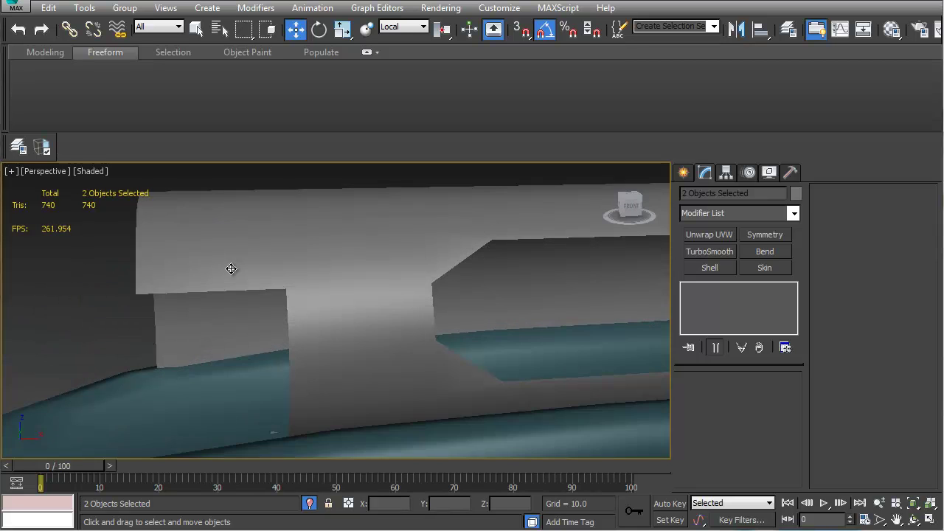
{"action": "middle_click_drag", "start_coordinate": [229, 265], "coordinate": [252, 282], "text": "alt"}
{"action": "key", "text": "F4"}
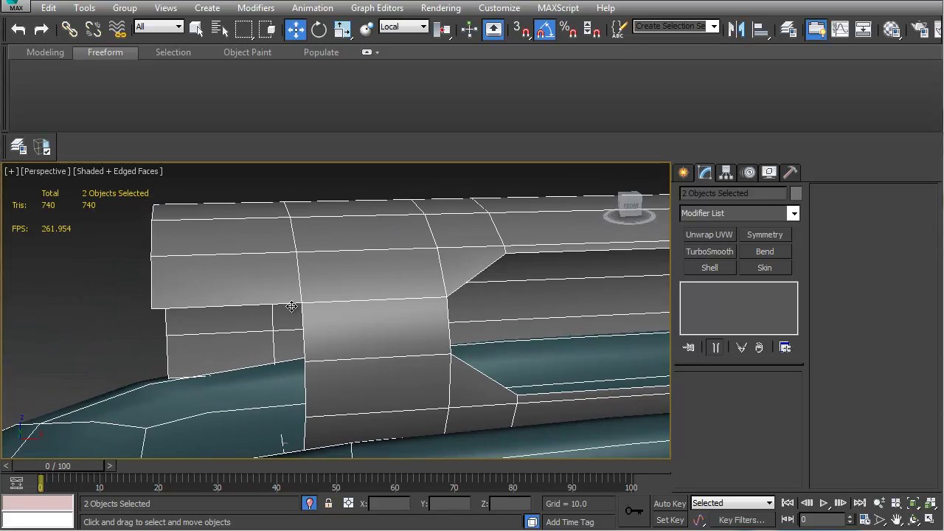
Chamfer the barrel's corner vertex behind the ejection opening, where the rear cutout meets the side, by 0.15
{"action": "left_click", "coordinate": [309, 325]}
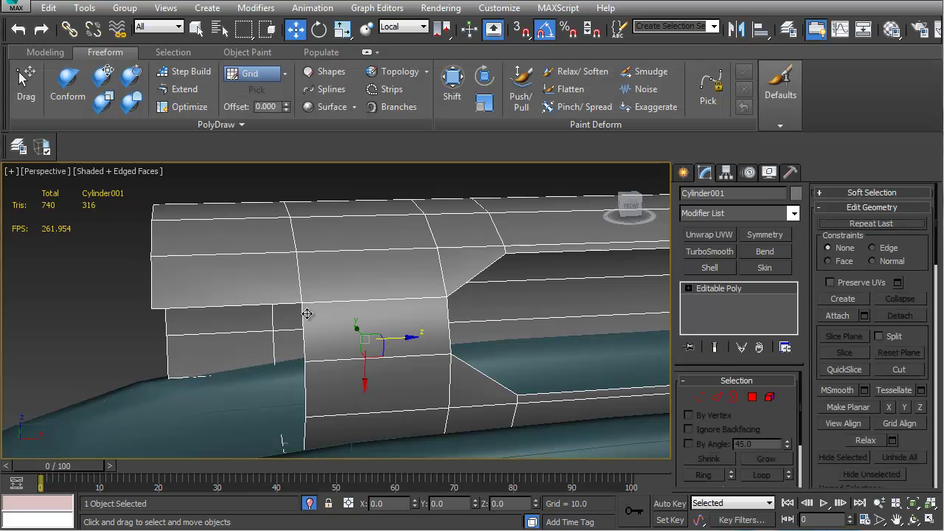
{"action": "key", "text": "1"}
{"action": "left_click", "coordinate": [302, 300]}
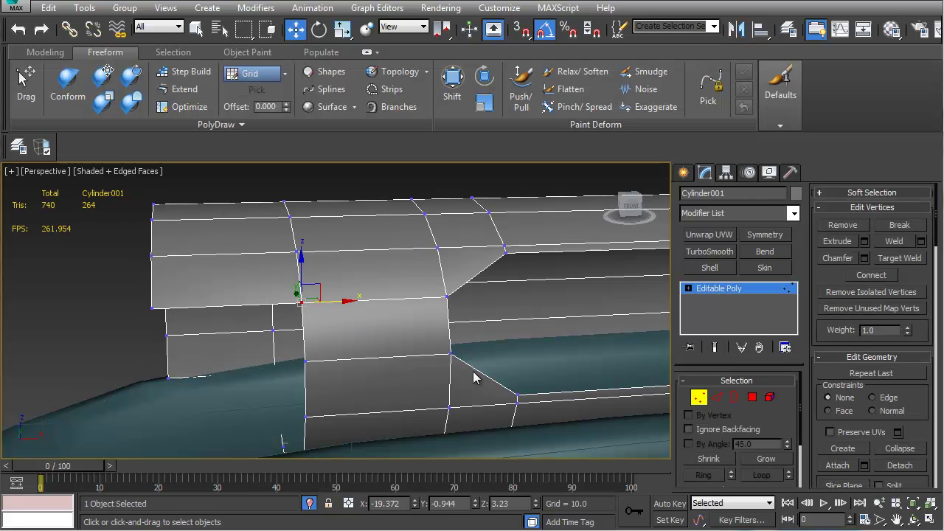
{"action": "left_click", "coordinate": [862, 259]}
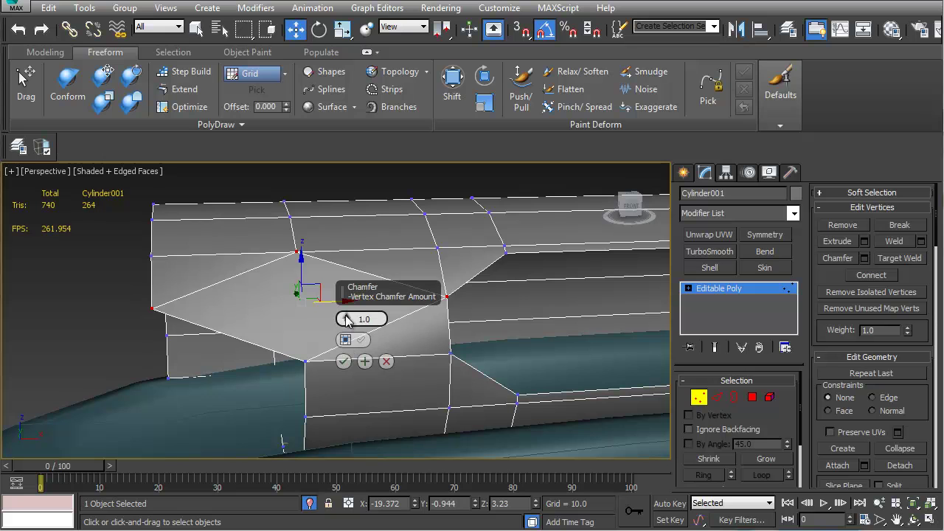
{"action": "right_click", "coordinate": [347, 318]}
{"action": "left_click_drag", "start_coordinate": [347, 319], "coordinate": [347, 323]}
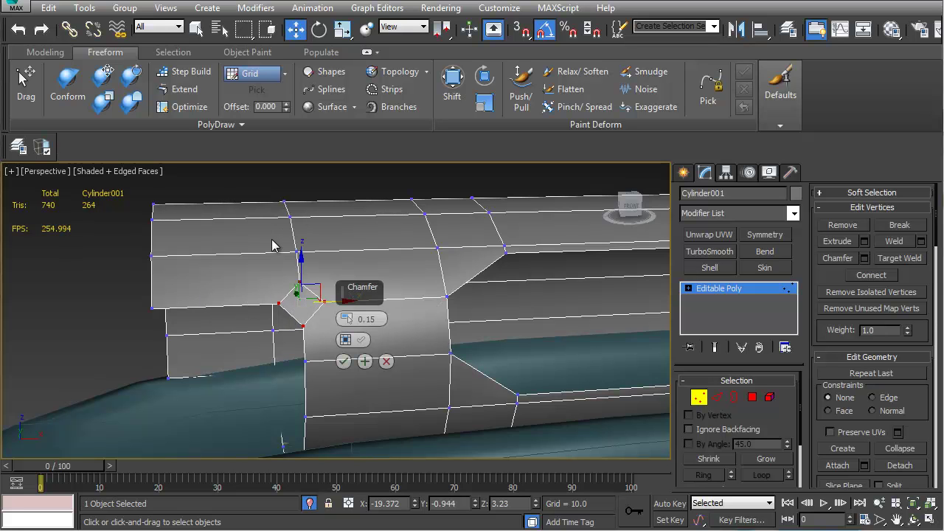
{"action": "mouse_move", "coordinate": [225, 312]}
{"action": "middle_mouse_down"}
{"action": "mouse_move", "coordinate": [244, 296]}
{"action": "mouse_move", "coordinate": [310, 288]}
{"action": "mouse_move", "coordinate": [348, 299]}
{"action": "mouse_move", "coordinate": [247, 312]}
{"action": "mouse_move", "coordinate": [190, 303]}
{"action": "mouse_move", "coordinate": [170, 315]}
{"action": "mouse_move", "coordinate": [221, 320]}
{"action": "mouse_move", "coordinate": [226, 344]}
{"action": "mouse_move", "coordinate": [213, 320]}
{"action": "mouse_move", "coordinate": [219, 237]}
{"action": "mouse_move", "coordinate": [213, 319]}
{"action": "middle_mouse_up"}
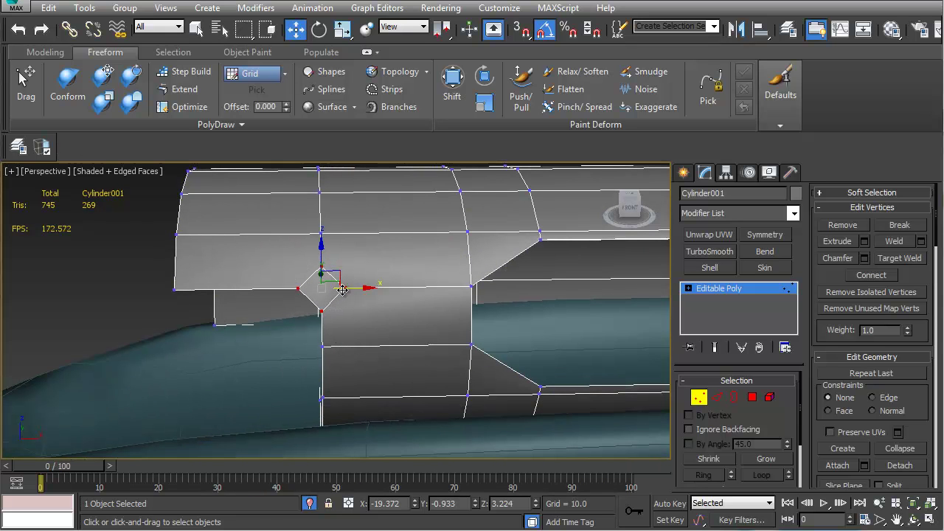
Remove the chamfer's front vertex and use Optimize to connect its rear vertex to the opening's upper rear corner
{"action": "key", "text": "BackSpace"}
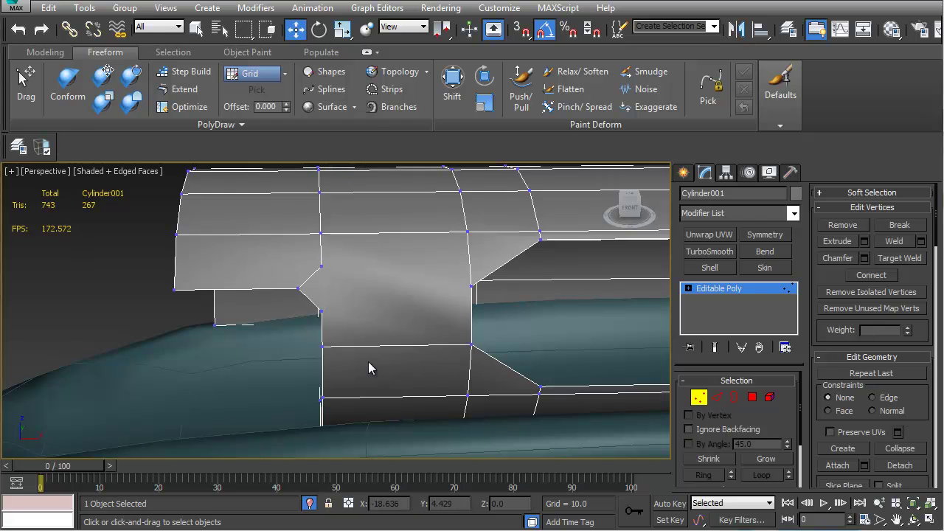
{"action": "left_click", "coordinate": [184, 107]}
{"action": "left_click_drag", "start_coordinate": [300, 287], "coordinate": [470, 286], "text": "ctrl"}
{"action": "mouse_move", "coordinate": [354, 281]}
{"action": "middle_mouse_down", "text": "alt"}
{"action": "mouse_move", "coordinate": [348, 249]}
{"action": "mouse_move", "coordinate": [384, 259]}
{"action": "mouse_move", "coordinate": [344, 291]}
{"action": "middle_mouse_up", "text": "alt"}
{"action": "key", "text": "w"}
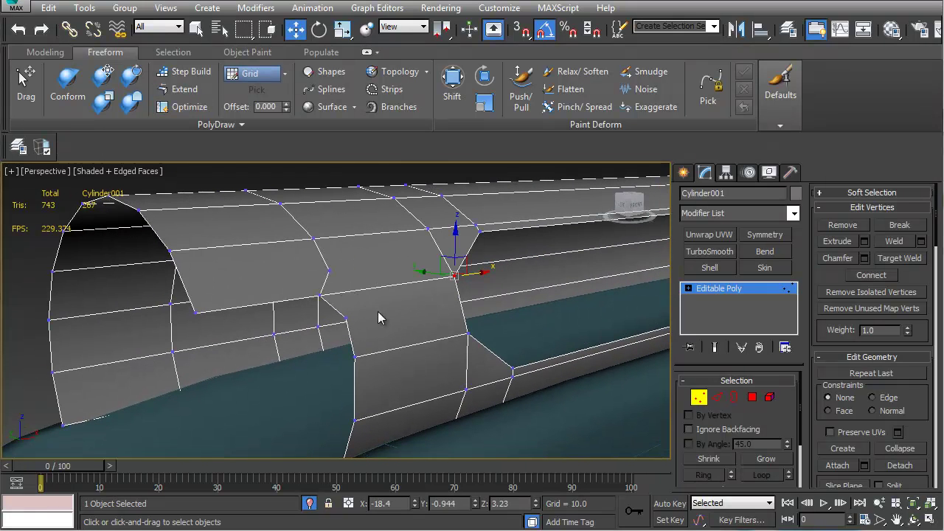
Connect the opening's rear vertical edge to the short edge just below the chamfered corner
{"action": "key", "text": "2"}
{"action": "left_click", "coordinate": [459, 305]}
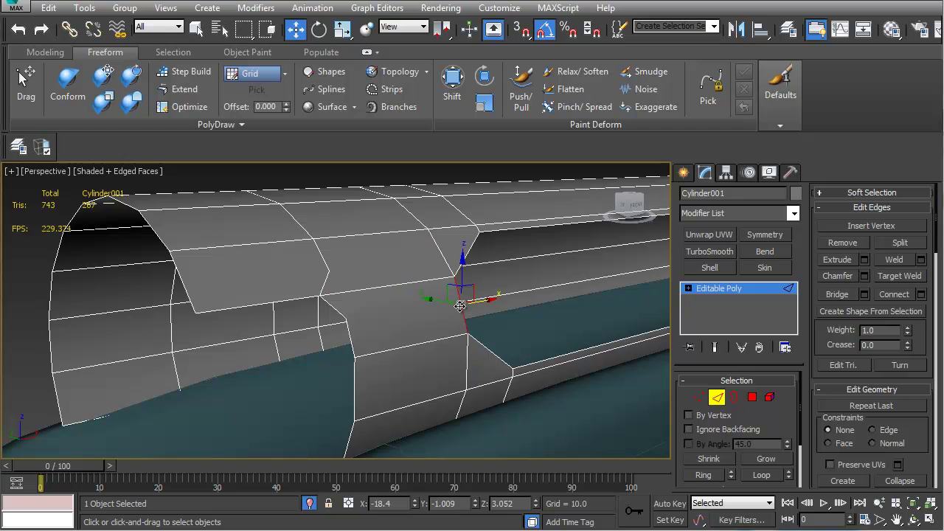
{"action": "left_click", "coordinate": [347, 337]}
{"action": "middle_click_drag", "start_coordinate": [347, 336], "coordinate": [391, 324], "text": "alt"}
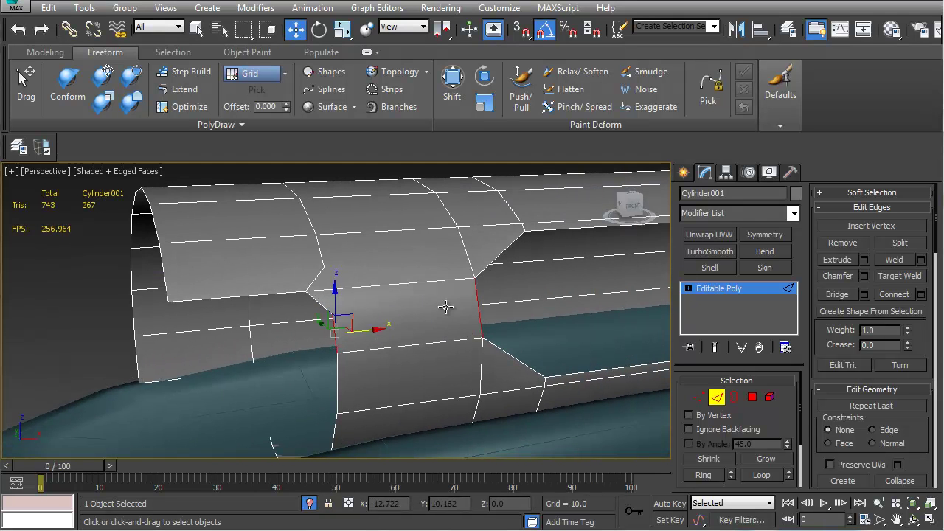
{"action": "left_click", "coordinate": [893, 294]}
{"action": "key", "text": "1"}
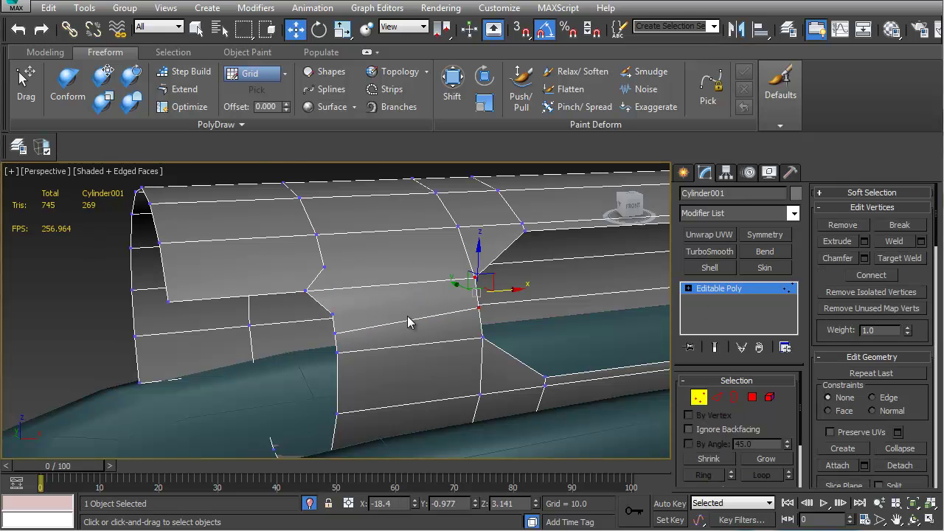
Use Optimize to connect the chamfer's lower vertex to the opening's new rear-edge vertex, and remove the leftover vertex below the chamfer
{"action": "left_click", "coordinate": [182, 107]}
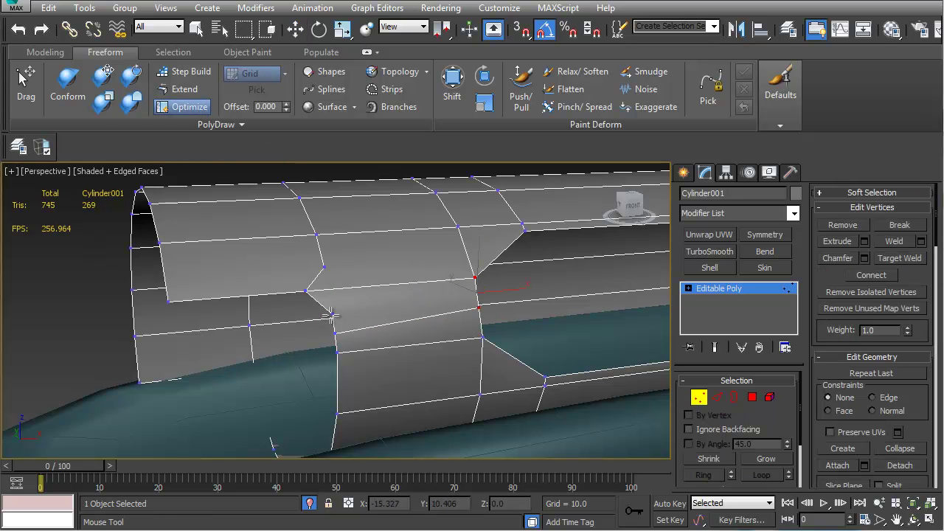
{"action": "left_click", "coordinate": [478, 306]}
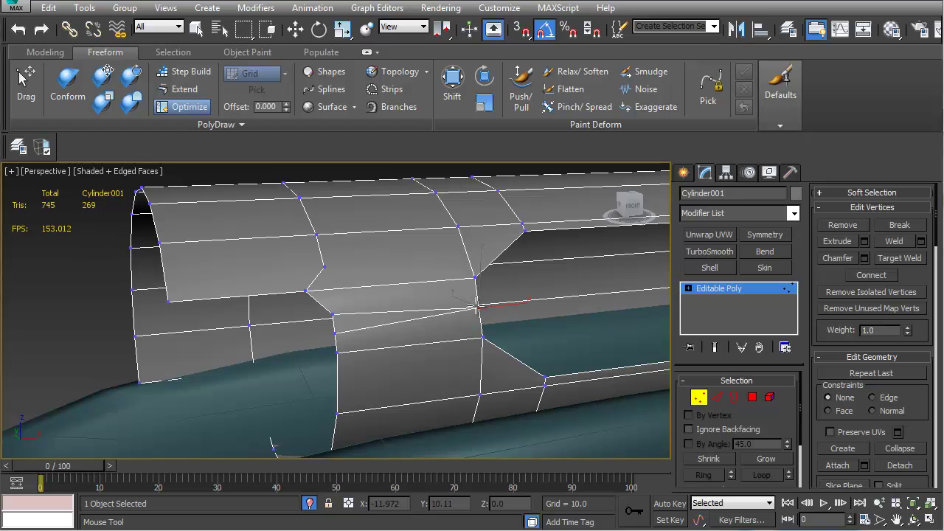
{"action": "key", "text": "w"}
{"action": "left_click", "coordinate": [336, 333]}
{"action": "key", "text": "BackSpace"}
{"action": "middle_click_drag", "start_coordinate": [422, 315], "coordinate": [374, 308], "text": "alt"}
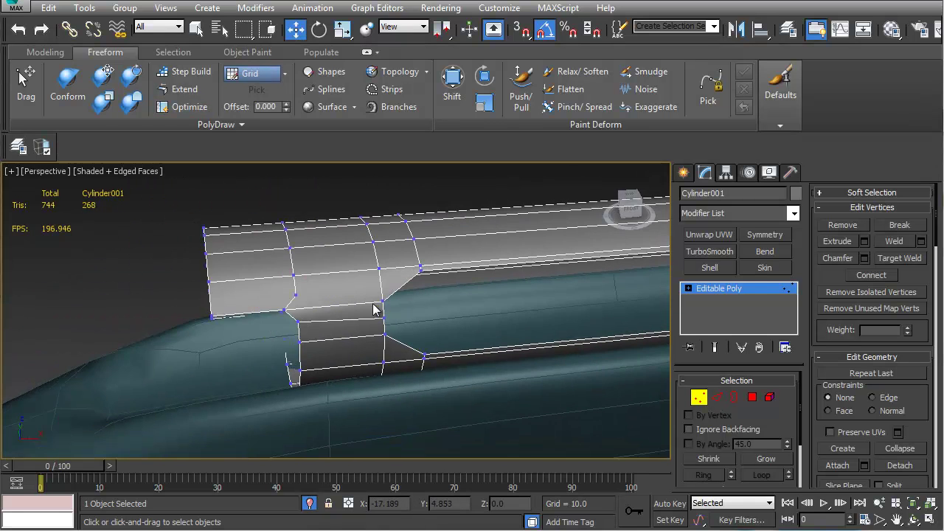
Move the new vertex on the opening's rear edge slightly backward to X -18.468
{"action": "scroll", "coordinate": [374, 310], "scroll_direction": "up", "scroll_amount": 2}
{"action": "left_click", "coordinate": [390, 324]}
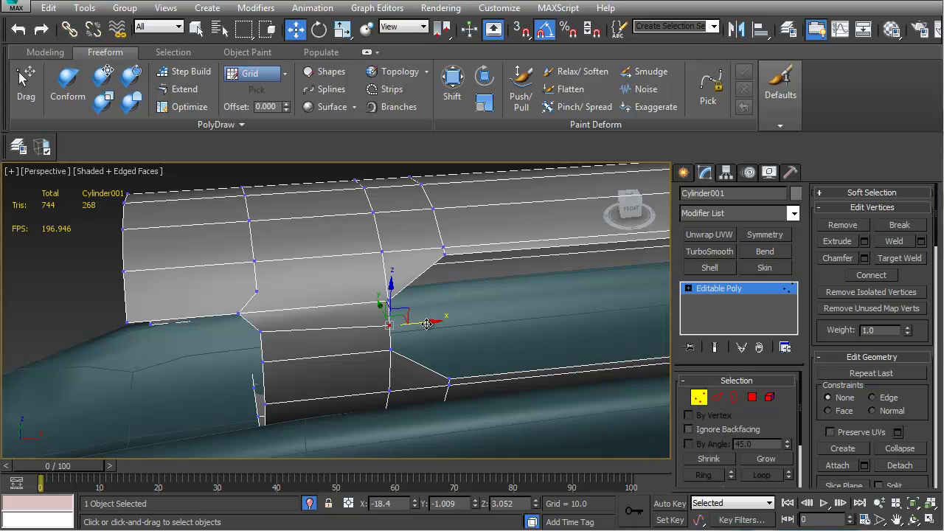
{"action": "mouse_move", "coordinate": [378, 310]}
{"action": "middle_mouse_down", "text": "alt"}
{"action": "mouse_move", "coordinate": [363, 290]}
{"action": "mouse_move", "coordinate": [428, 308]}
{"action": "mouse_move", "coordinate": [383, 309]}
{"action": "middle_mouse_up", "text": "alt"}
{"action": "scroll", "coordinate": [382, 304], "scroll_direction": "up", "scroll_amount": 3}
{"action": "middle_click_drag", "start_coordinate": [248, 295], "coordinate": [323, 310]}
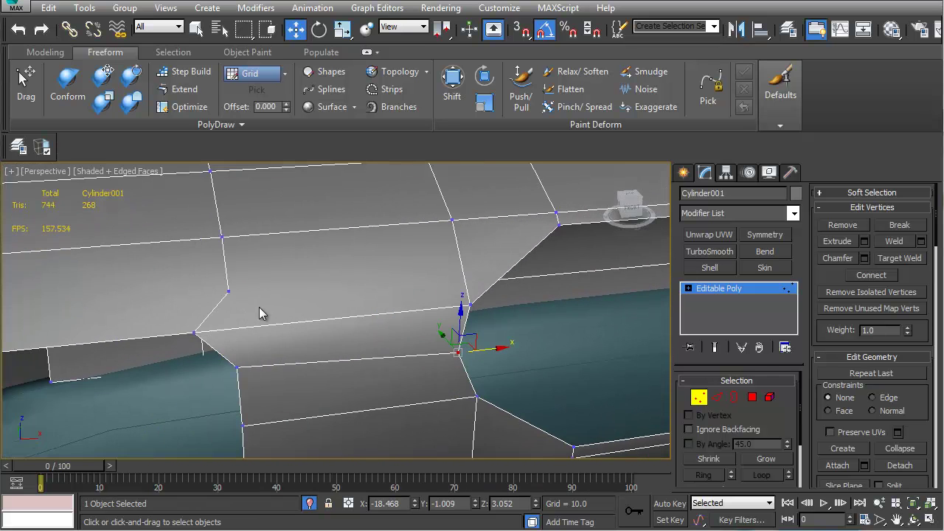
Connect the ring of lengthwise edges on the barrel's rear section and move the new loop forward to about X -19.545
{"action": "scroll", "coordinate": [259, 313], "scroll_direction": "down", "scroll_amount": 3}
{"action": "key", "text": "2"}
{"action": "left_click", "coordinate": [274, 283]}
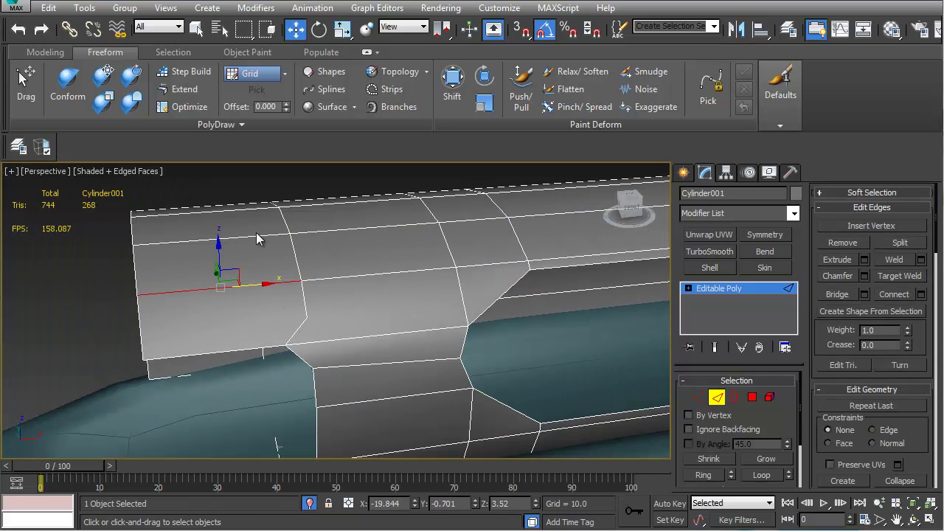
{"action": "left_click", "coordinate": [260, 236], "text": "shift"}
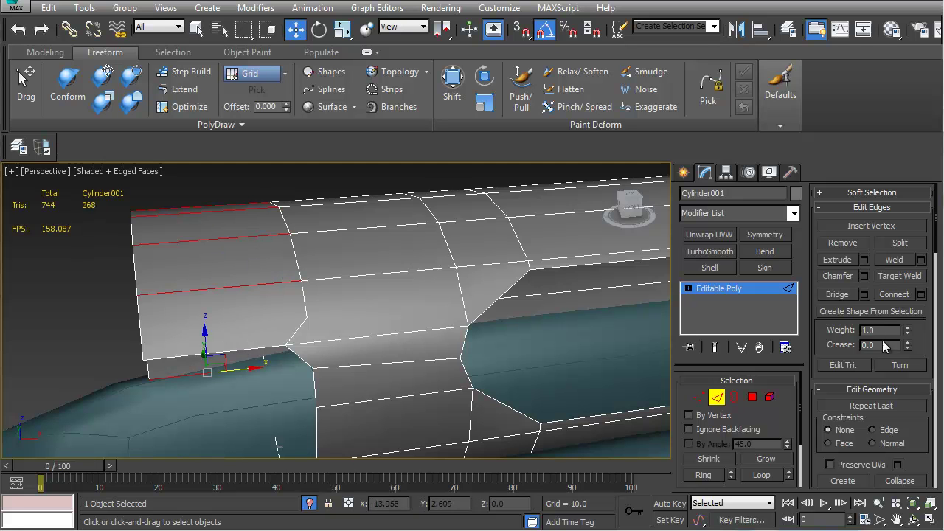
{"action": "left_click", "coordinate": [907, 295]}
{"action": "left_click_drag", "start_coordinate": [232, 265], "coordinate": [271, 256]}
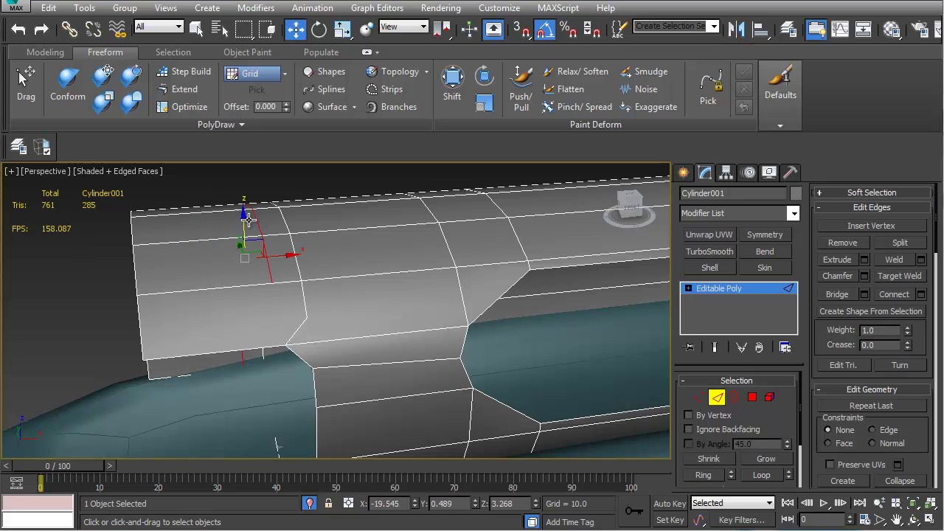
Use Optimize to connect the new rear loop's open end to the chamfered corner's rear vertex
{"action": "left_click", "coordinate": [184, 107]}
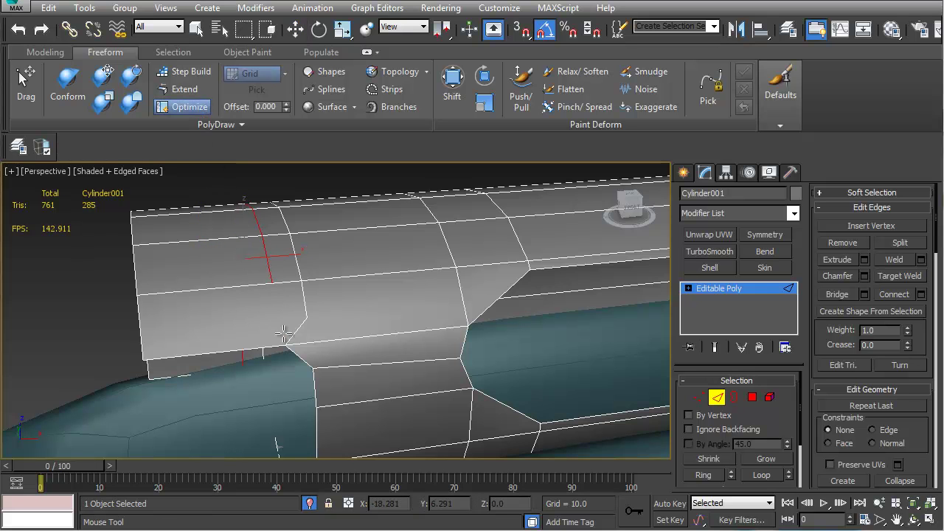
{"action": "middle_click_drag", "start_coordinate": [284, 333], "coordinate": [394, 325], "text": "alt"}
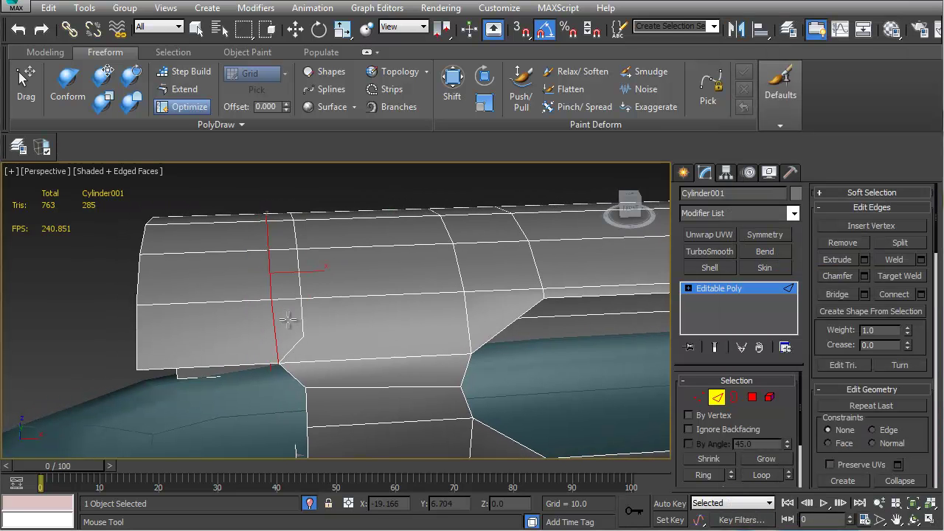
{"action": "middle_click_drag", "start_coordinate": [288, 318], "coordinate": [267, 283], "text": "alt"}
Select the vertices of the barrel's new rear loop and examine their alignment in wireframe from several angles
{"action": "key", "text": "1"}
{"action": "key", "text": "w"}
{"action": "middle_click_drag", "start_coordinate": [240, 203], "coordinate": [255, 246], "text": "alt"}
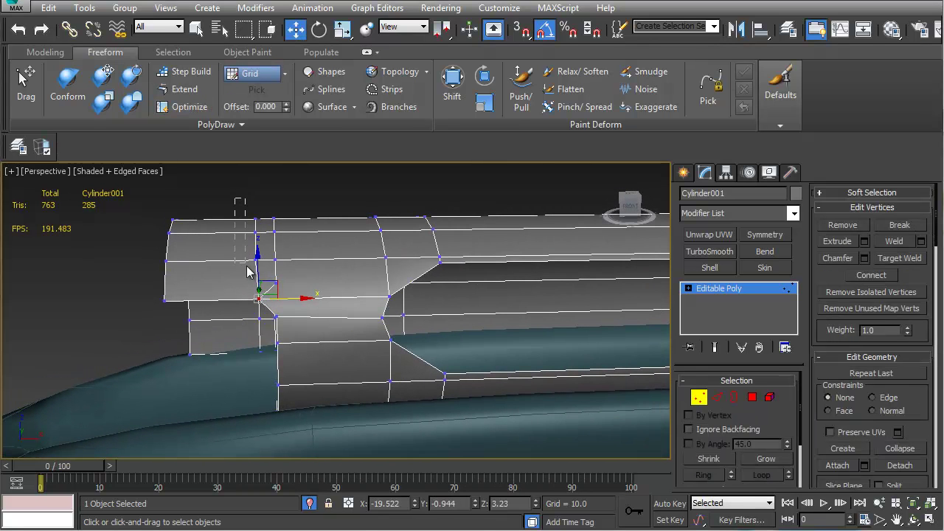
{"action": "left_click_drag", "start_coordinate": [266, 451], "coordinate": [267, 450]}
{"action": "key", "text": "F3"}
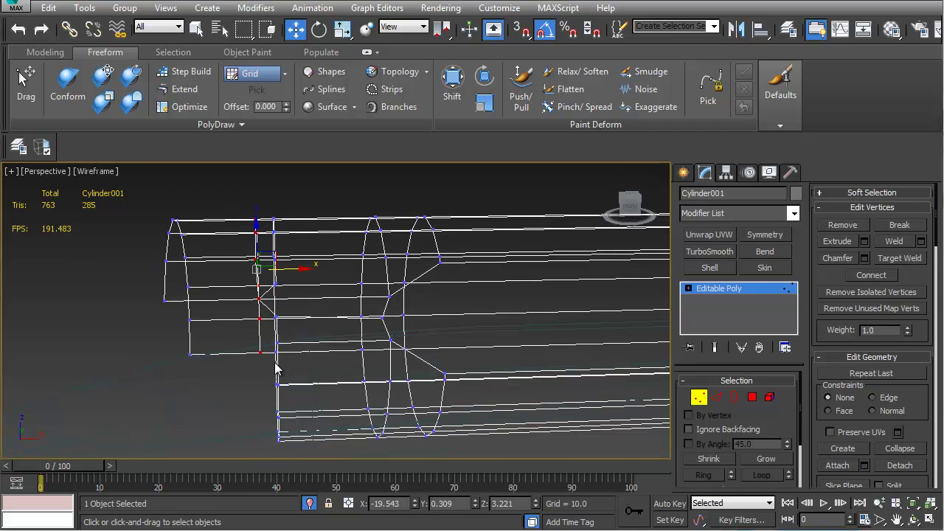
{"action": "middle_click_drag", "start_coordinate": [276, 368], "coordinate": [278, 353], "text": "alt"}
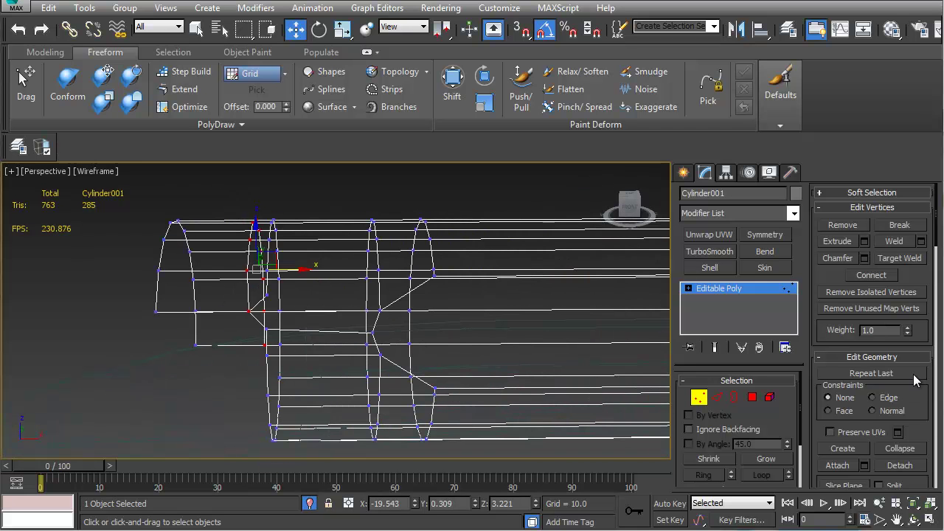
{"action": "scroll", "coordinate": [914, 379], "scroll_direction": "down", "scroll_amount": 5}
{"action": "middle_click_drag", "start_coordinate": [298, 327], "coordinate": [351, 344]}
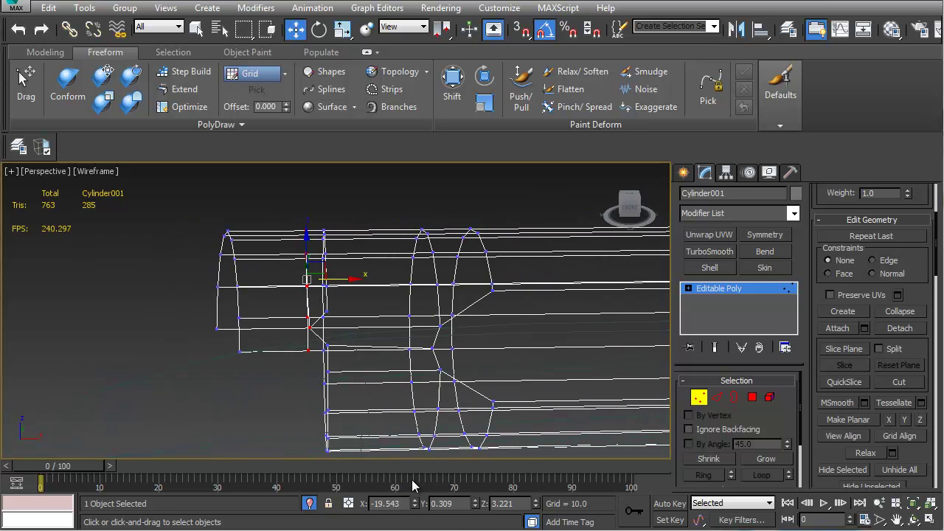
{"action": "mouse_move", "coordinate": [328, 363]}
{"action": "middle_mouse_down", "text": "alt"}
{"action": "mouse_move", "coordinate": [353, 369]}
{"action": "mouse_move", "coordinate": [346, 386]}
{"action": "mouse_move", "coordinate": [340, 364]}
{"action": "middle_mouse_up", "text": "alt"}
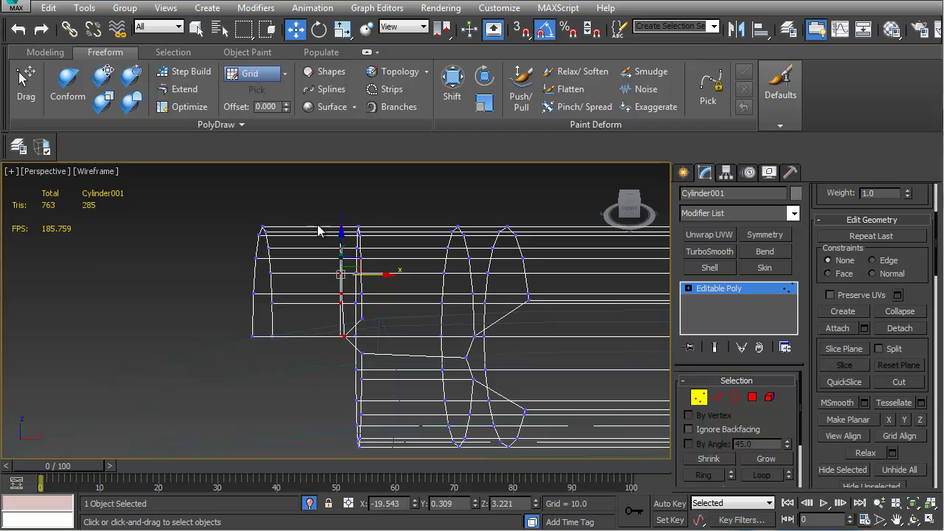
{"action": "key", "text": "F3"}
{"action": "middle_click_drag", "start_coordinate": [301, 348], "coordinate": [324, 339], "text": "alt"}
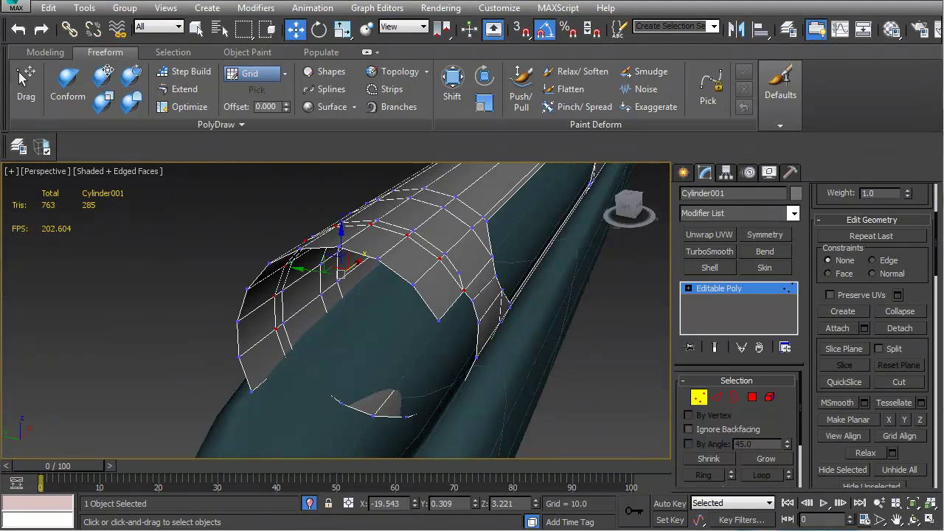
Isolate the barrel and use Optimize to collapse the short edges between the two close rear loops on its far side
{"action": "left_click", "coordinate": [310, 505]}
{"action": "left_click", "coordinate": [311, 505]}
{"action": "middle_click_drag", "start_coordinate": [375, 360], "coordinate": [254, 368], "text": "alt"}
{"action": "scroll", "coordinate": [204, 334], "scroll_direction": "down", "scroll_amount": 5}
{"action": "scroll", "coordinate": [215, 329], "scroll_direction": "up", "scroll_amount": 2}
{"action": "left_click", "coordinate": [179, 110]}
{"action": "middle_click_drag", "start_coordinate": [319, 309], "coordinate": [445, 382]}
{"action": "left_click", "coordinate": [435, 371]}
{"action": "left_click", "coordinate": [439, 342]}
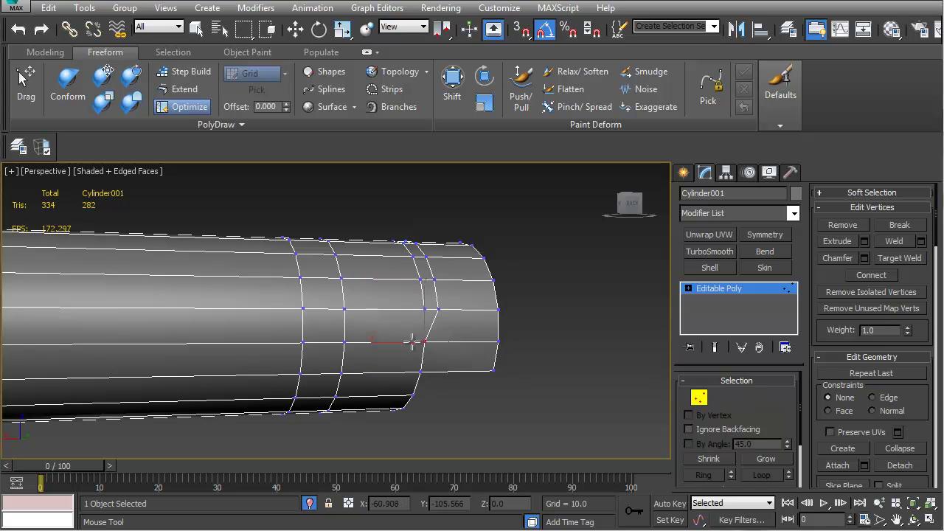
{"action": "left_click", "coordinate": [437, 311]}
{"action": "left_click", "coordinate": [434, 280]}
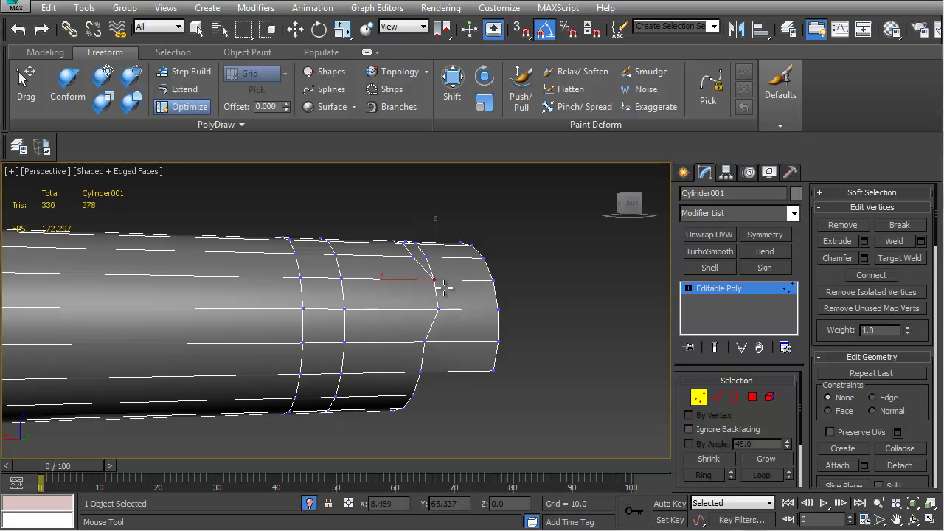
Collapse the remaining short edges between the two rear loops over the barrel's top and down to the chamfered corner
{"action": "middle_click_drag", "start_coordinate": [435, 280], "coordinate": [406, 419], "text": "alt"}
{"action": "left_click", "coordinate": [423, 248]}
{"action": "left_click", "coordinate": [416, 221]}
{"action": "left_click", "coordinate": [408, 201]}
{"action": "middle_click_drag", "start_coordinate": [426, 224], "coordinate": [109, 284], "text": "alt"}
{"action": "left_click", "coordinate": [425, 220]}
{"action": "left_click", "coordinate": [424, 244]}
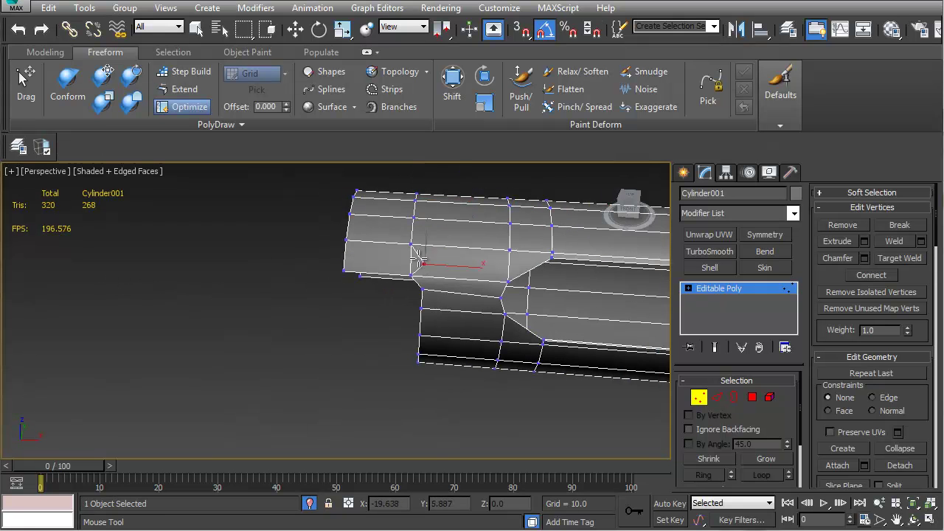
Examine the merged rear loop and the edges around the rear cutout from several angles
{"action": "middle_click_drag", "start_coordinate": [414, 292], "coordinate": [238, 380], "text": "alt"}
{"action": "middle_click_drag", "start_coordinate": [363, 354], "coordinate": [363, 312], "text": "alt"}
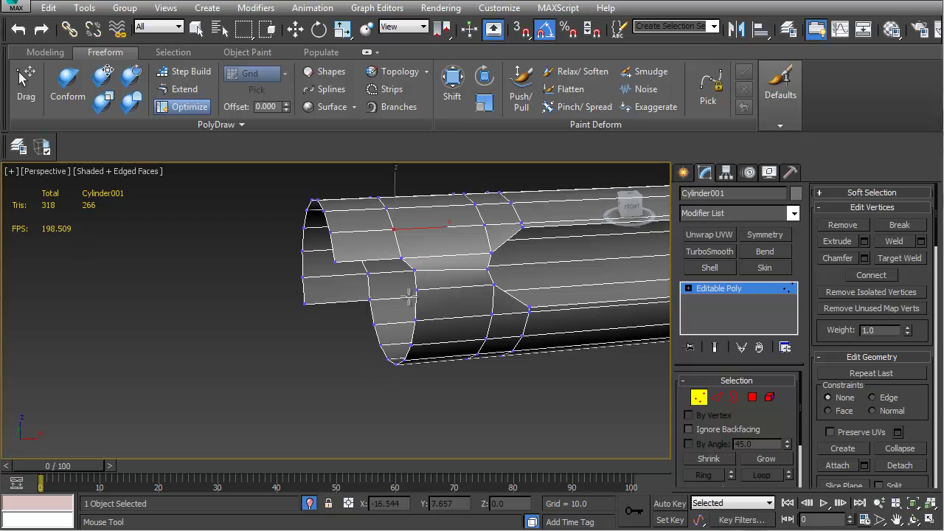
{"action": "middle_click_drag", "start_coordinate": [405, 310], "coordinate": [396, 302], "text": "alt"}
{"action": "middle_click_drag", "start_coordinate": [413, 267], "coordinate": [369, 386], "text": "alt"}
{"action": "scroll", "coordinate": [367, 352], "scroll_direction": "up", "scroll_amount": 5}
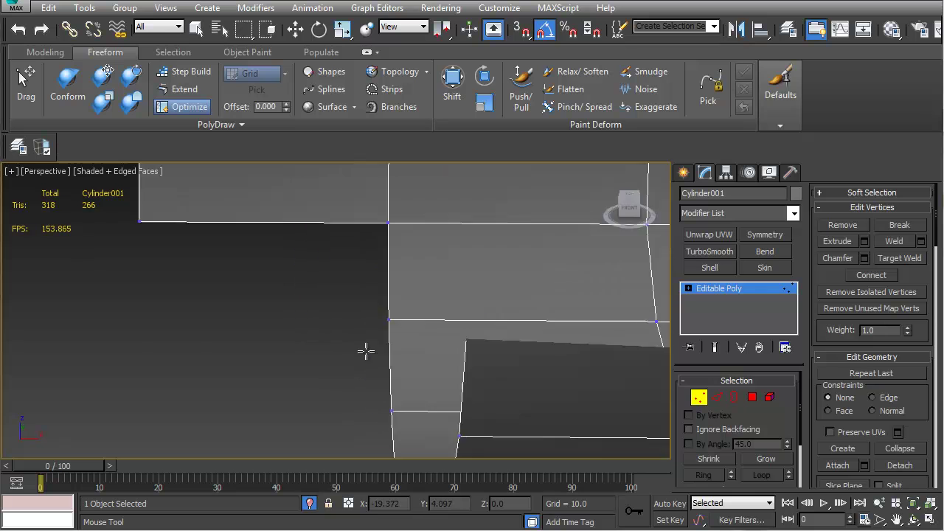
{"action": "scroll", "coordinate": [365, 351], "scroll_direction": "up", "scroll_amount": 2}
{"action": "scroll", "coordinate": [397, 337], "scroll_direction": "down", "scroll_amount": 6}
{"action": "middle_click_drag", "start_coordinate": [397, 337], "coordinate": [339, 383]}
{"action": "middle_click_drag", "start_coordinate": [343, 333], "coordinate": [382, 370]}
{"action": "scroll", "coordinate": [399, 353], "scroll_direction": "down", "scroll_amount": 4}
{"action": "scroll", "coordinate": [400, 348], "scroll_direction": "up", "scroll_amount": 1}
Connect the ring of edges spanning the chamfered rear corners of the ejection opening with a new loop
{"action": "key", "text": "w"}
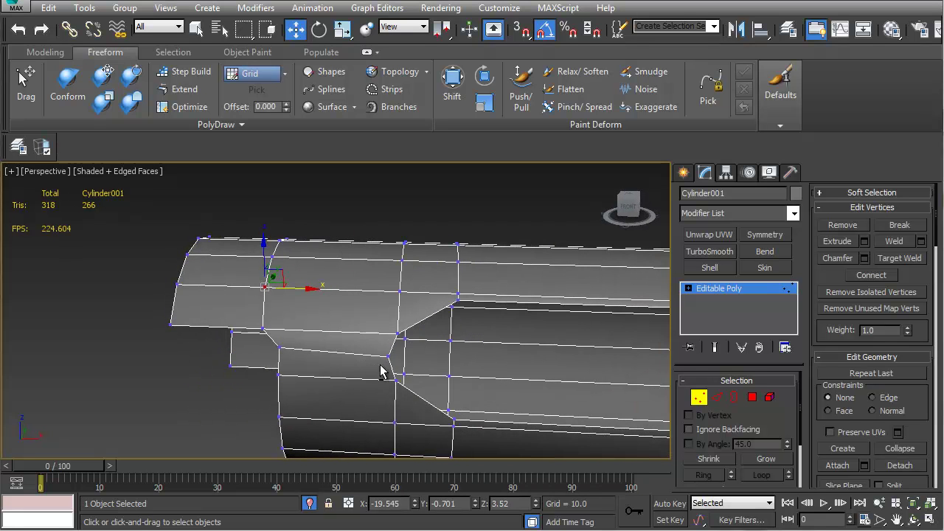
{"action": "key", "text": "2"}
{"action": "left_click", "coordinate": [429, 316]}
{"action": "left_click", "coordinate": [432, 295], "text": "shift"}
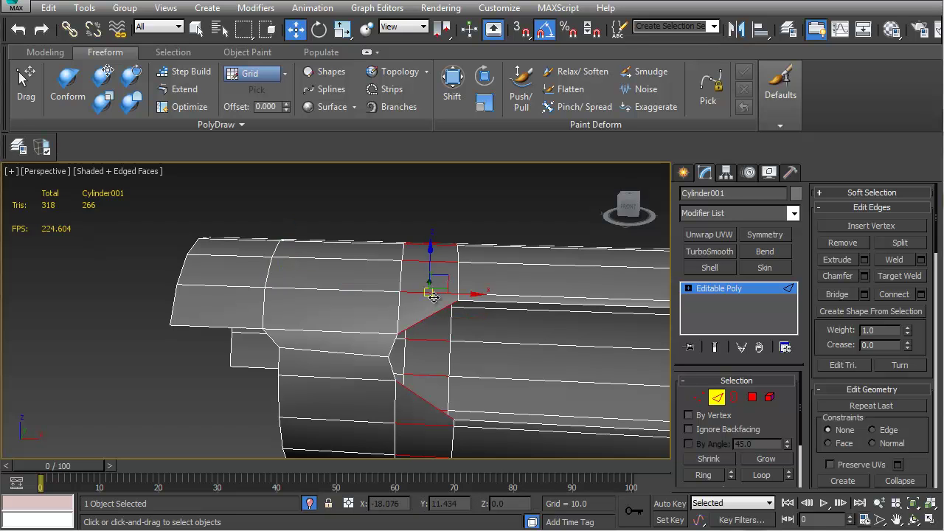
{"action": "left_click", "coordinate": [895, 294]}
Scale the new loop's two vertices on the opening's chamfered corners apart to about 128% in Z, using the Edge constraint
{"action": "middle_click_drag", "start_coordinate": [649, 314], "coordinate": [421, 311], "text": "alt"}
{"action": "key", "text": "1"}
{"action": "left_click", "coordinate": [395, 308]}
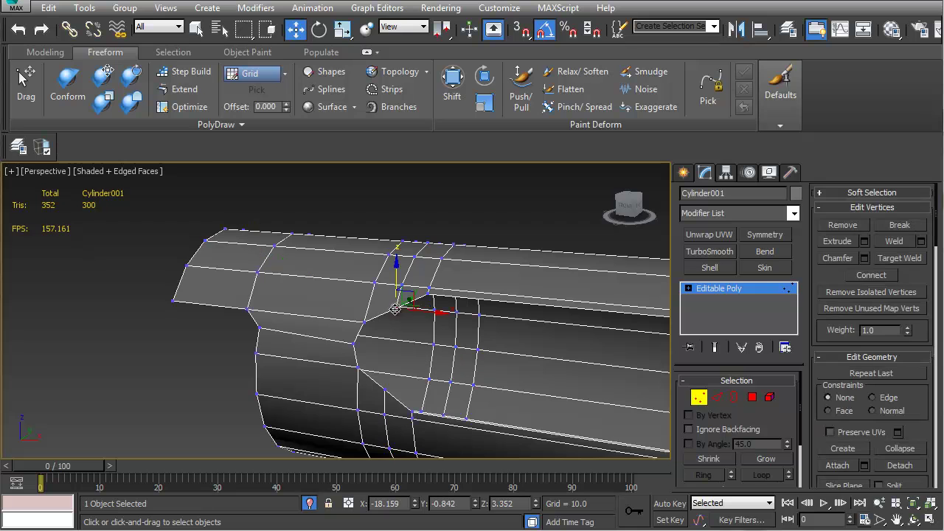
{"action": "middle_click_drag", "start_coordinate": [421, 380], "coordinate": [385, 362], "text": "alt"}
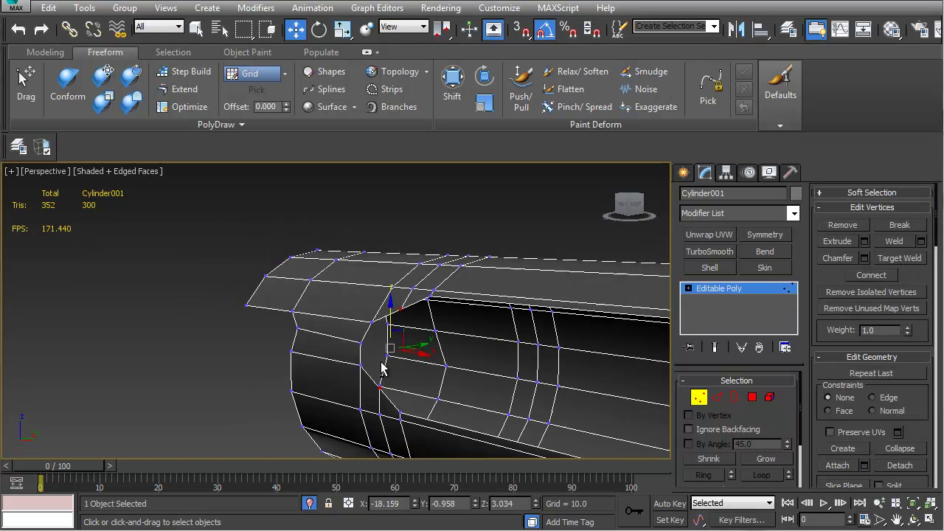
{"action": "key", "text": "r"}
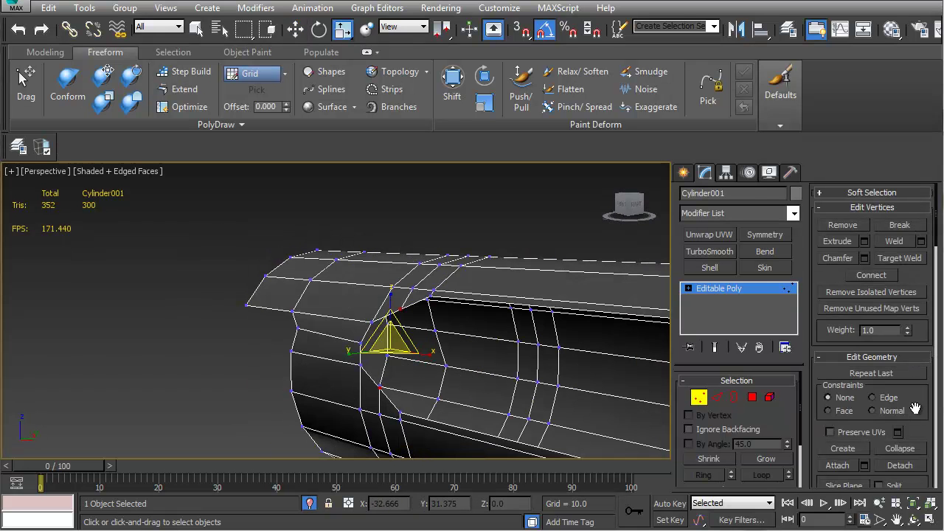
{"action": "left_click", "coordinate": [888, 399]}
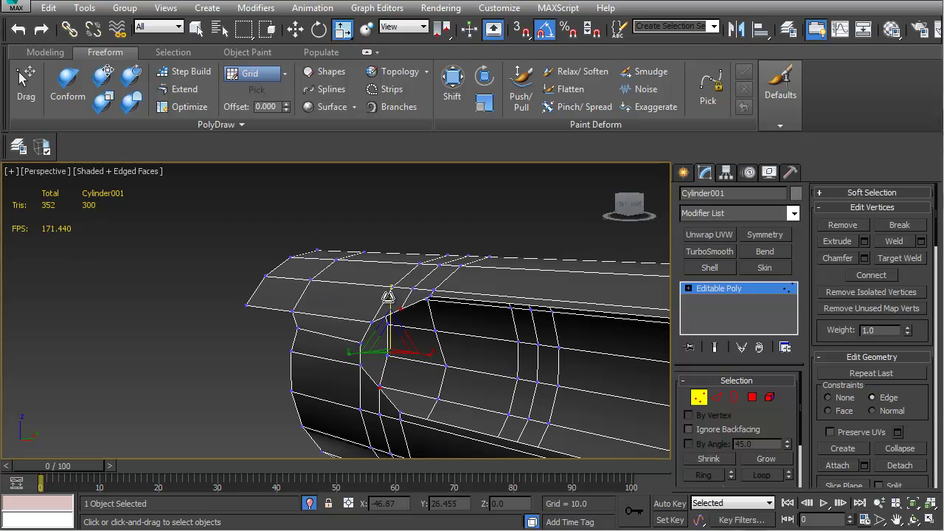
{"action": "left_click_drag", "start_coordinate": [389, 296], "coordinate": [398, 282]}
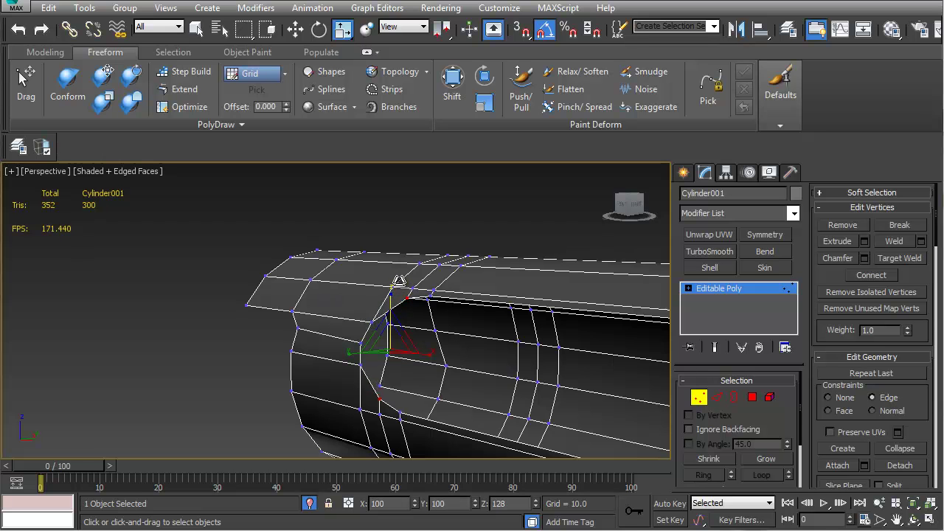
{"action": "mouse_move", "coordinate": [381, 311]}
{"action": "middle_mouse_down", "text": "alt"}
{"action": "mouse_move", "coordinate": [448, 324]}
{"action": "mouse_move", "coordinate": [417, 331]}
{"action": "mouse_move", "coordinate": [391, 308]}
{"action": "mouse_move", "coordinate": [387, 318]}
{"action": "middle_mouse_up", "text": "alt"}
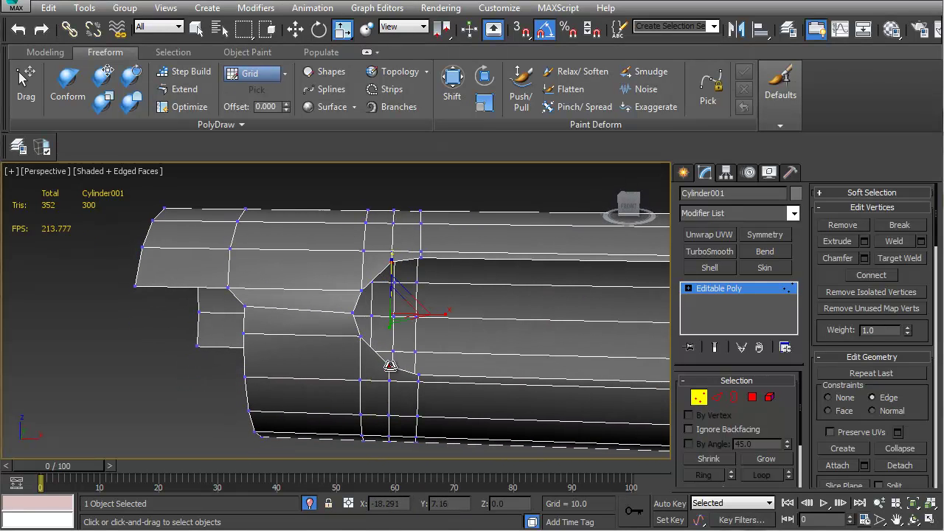
Set the constraint to None and move the new loop at the opening's rear corners backward about 0.05 in X
{"action": "key", "text": "2"}
{"action": "middle_click_drag", "start_coordinate": [387, 395], "coordinate": [382, 374], "text": "alt"}
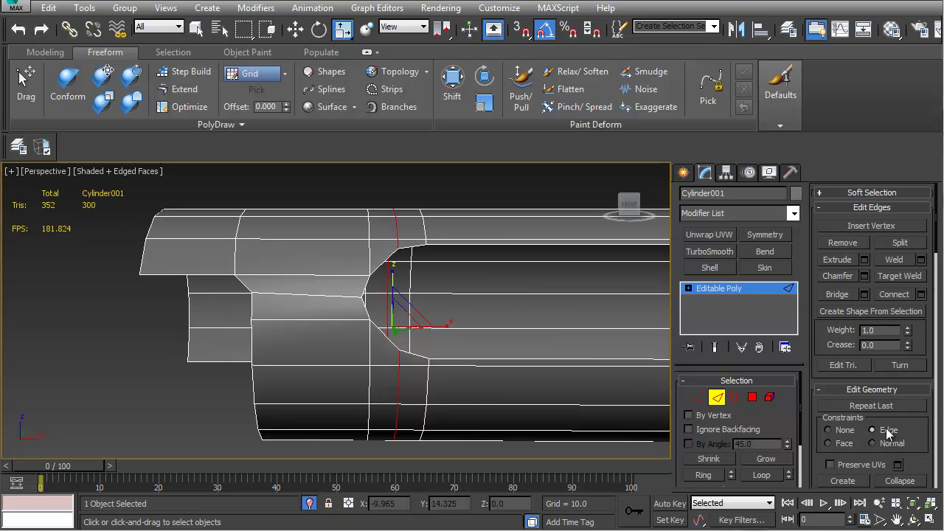
{"action": "key", "text": "w"}
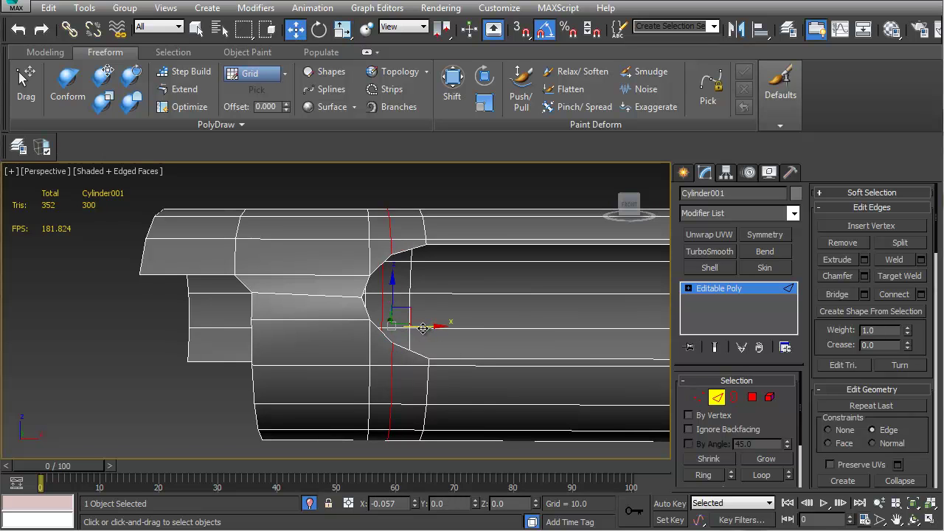
{"action": "left_click", "coordinate": [842, 428]}
{"action": "left_click_drag", "start_coordinate": [441, 329], "coordinate": [420, 326]}
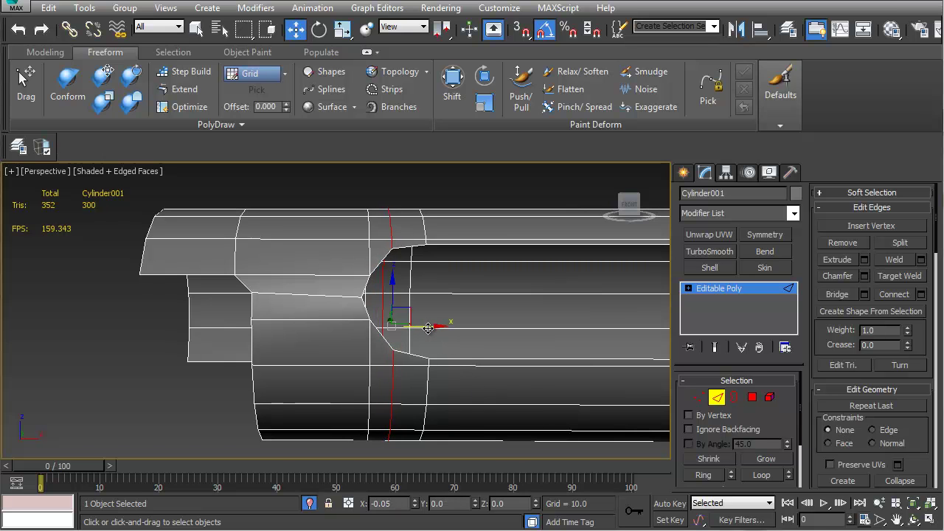
Move the two vertices above and below the middle of the opening's rear edge slightly backward to X -18.431
{"action": "scroll", "coordinate": [355, 355], "scroll_direction": "up", "scroll_amount": 4}
{"action": "key", "text": "1"}
{"action": "left_click", "coordinate": [355, 353]}
{"action": "left_click_drag", "start_coordinate": [356, 288], "coordinate": [355, 271]}
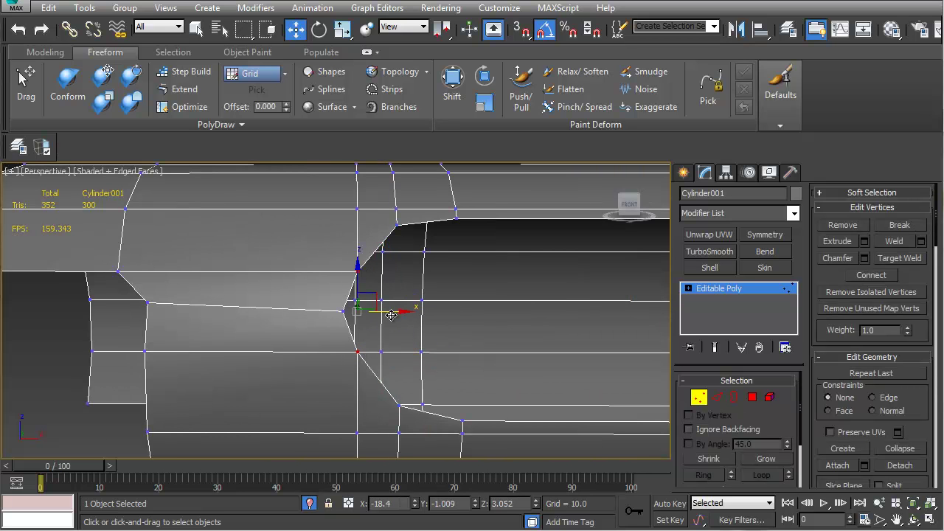
{"action": "left_click_drag", "start_coordinate": [397, 311], "coordinate": [390, 310]}
{"action": "middle_click_drag", "start_coordinate": [391, 310], "coordinate": [396, 303], "text": "alt"}
{"action": "middle_click_drag", "start_coordinate": [327, 312], "coordinate": [327, 349], "text": "alt"}
{"action": "scroll", "coordinate": [325, 332], "scroll_direction": "down", "scroll_amount": 3}
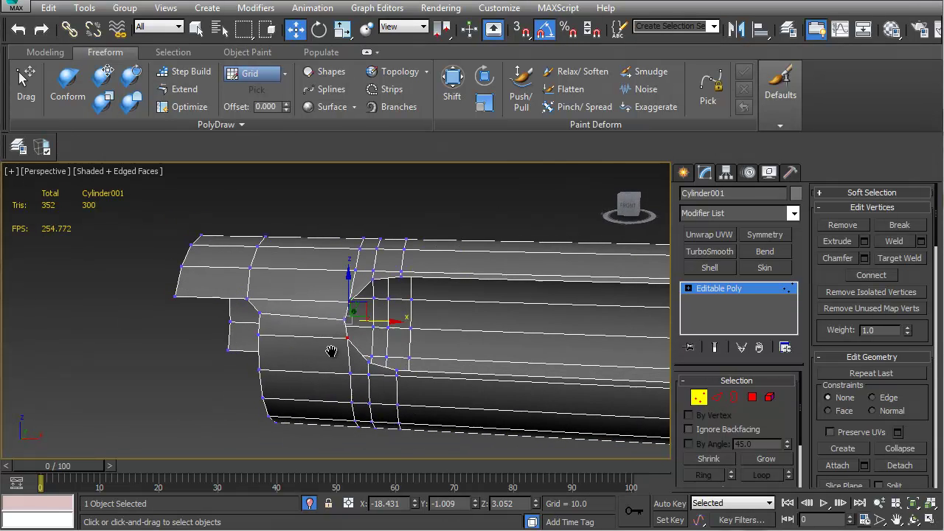
Try to move the upper vertex of the opening's rear edge up and inward to Y -0.839, Z 3.362
{"action": "scroll", "coordinate": [325, 347], "scroll_direction": "up", "scroll_amount": 4}
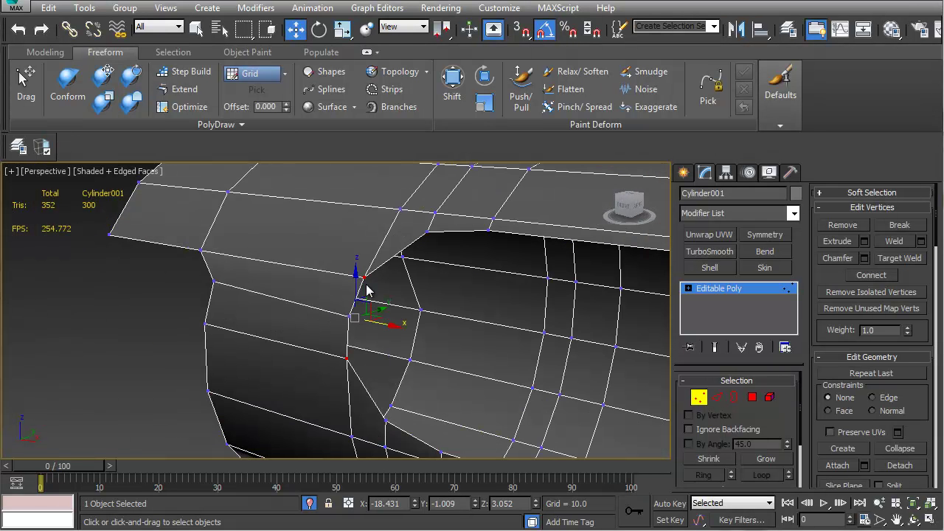
{"action": "left_click", "coordinate": [366, 278]}
{"action": "middle_click_drag", "start_coordinate": [382, 321], "coordinate": [334, 318], "text": "alt"}
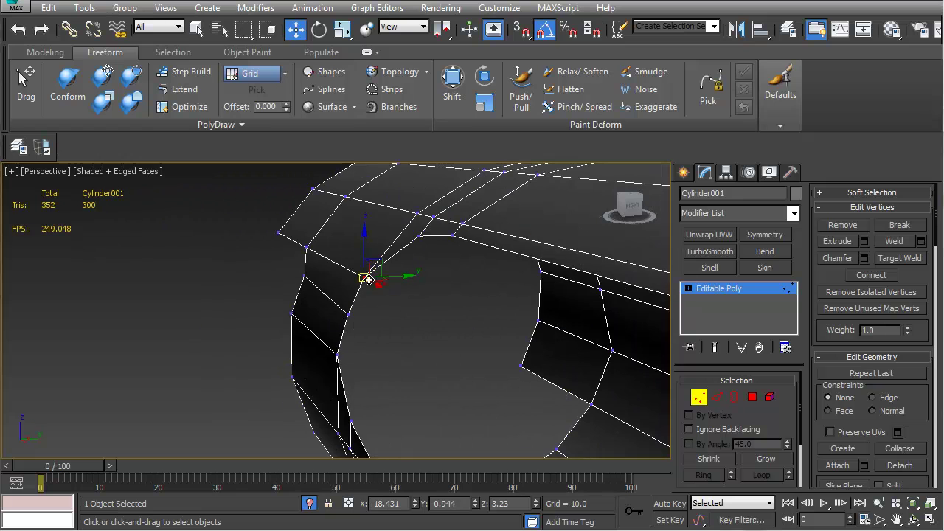
{"action": "left_click_drag", "start_coordinate": [378, 264], "coordinate": [403, 240]}
{"action": "middle_click_drag", "start_coordinate": [403, 241], "coordinate": [347, 300], "text": "alt"}
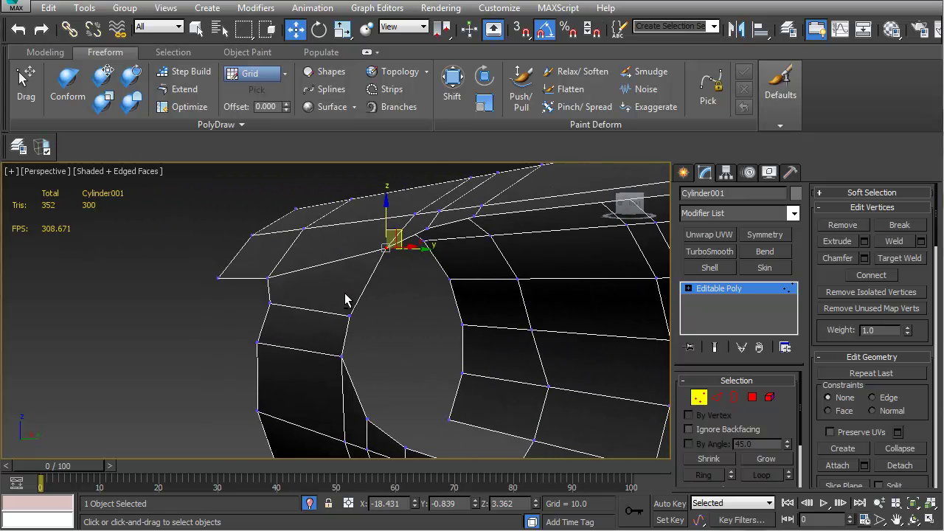
{"action": "middle_click_drag", "start_coordinate": [290, 282], "coordinate": [376, 313], "text": "alt"}
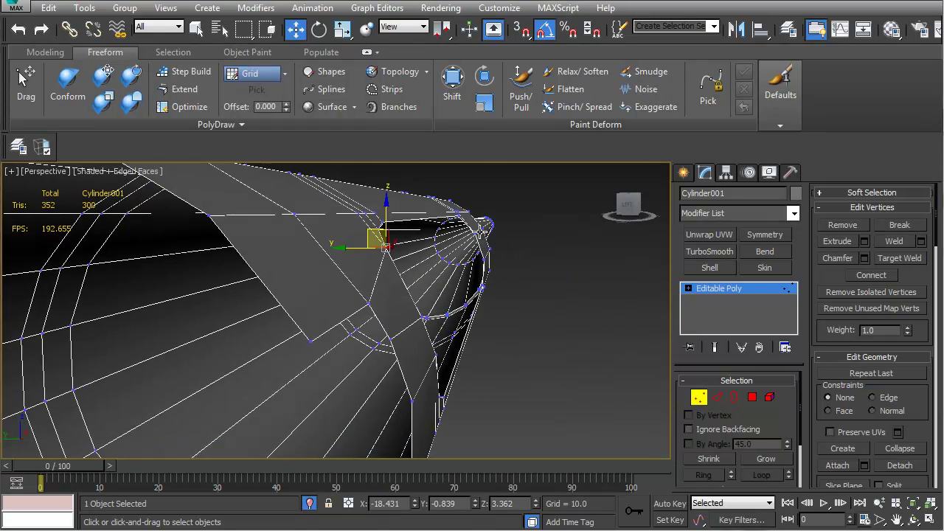
{"action": "key", "text": "ctrl+z"}
{"action": "middle_click_drag", "start_coordinate": [399, 319], "coordinate": [382, 288], "text": "alt"}
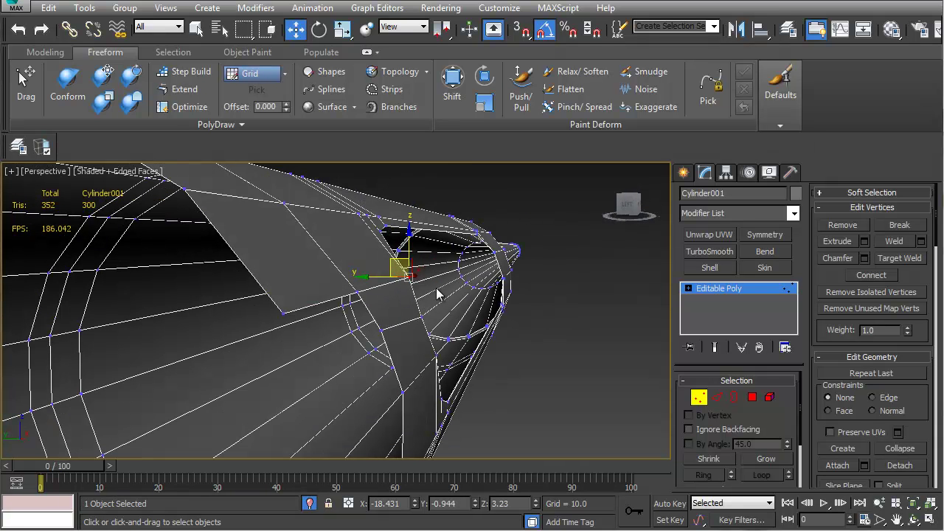
{"action": "key", "text": "shift+z"}
{"action": "key", "text": "shift+z"}
{"action": "key", "text": "shift+z"}
{"action": "middle_click_drag", "start_coordinate": [290, 322], "coordinate": [240, 317], "text": "alt"}
{"action": "middle_click_drag", "start_coordinate": [303, 324], "coordinate": [307, 350], "text": "alt"}
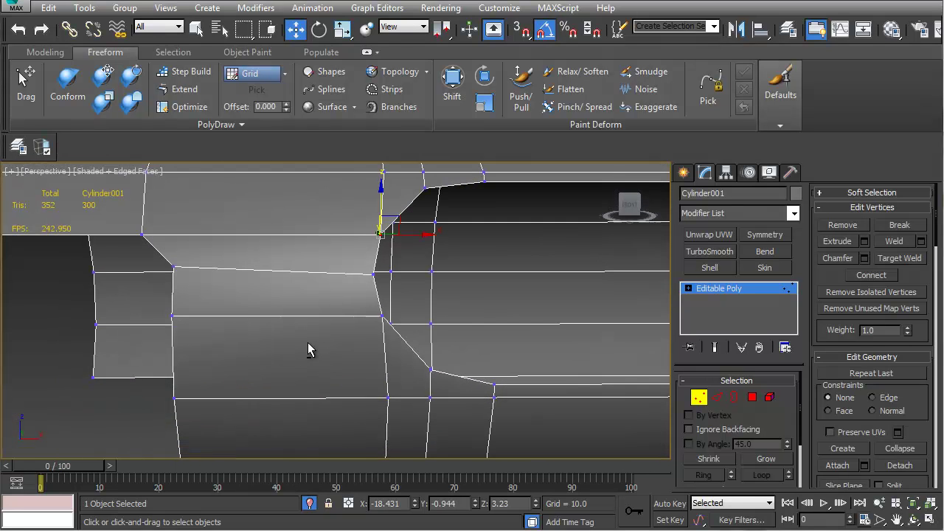
{"action": "key", "text": "2"}
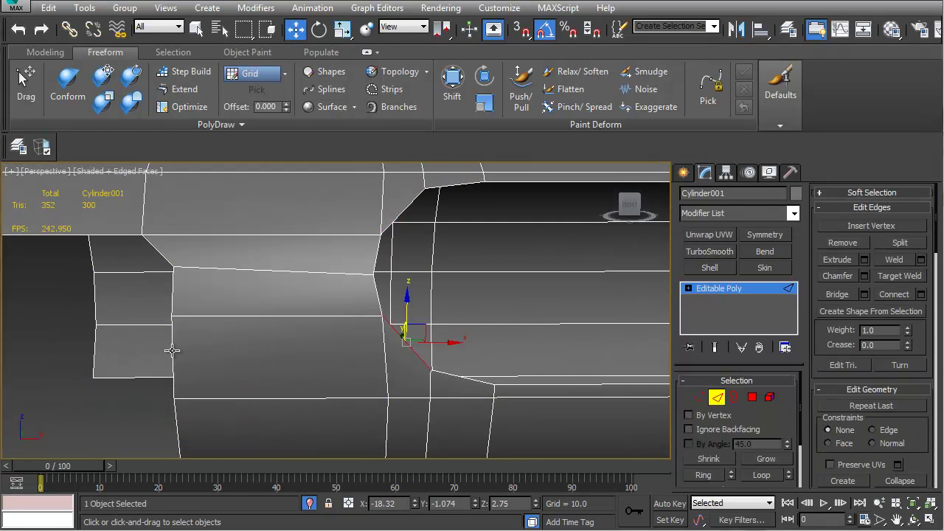
{"action": "left_click", "coordinate": [388, 357]}
{"action": "left_click", "coordinate": [172, 351], "text": "ctrl"}
{"action": "middle_click_drag", "start_coordinate": [354, 381], "coordinate": [338, 370], "text": "alt"}
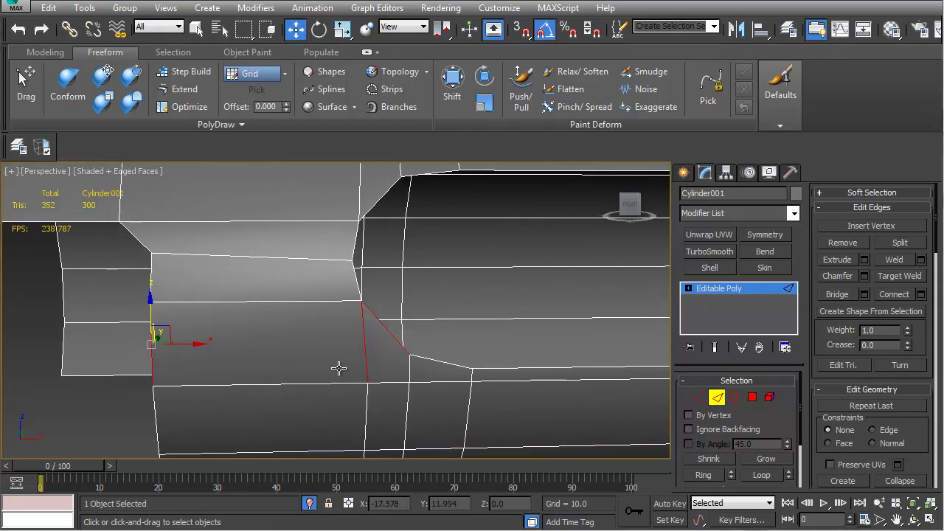
{"action": "scroll", "coordinate": [338, 370], "scroll_direction": "down", "scroll_amount": 4}
{"action": "left_click", "coordinate": [348, 359]}
{"action": "left_click", "coordinate": [170, 226]}
Examine the front end of the ejection opening and the topology around its chamfered corners
{"action": "scroll", "coordinate": [437, 356], "scroll_direction": "down", "scroll_amount": 3}
{"action": "middle_click_drag", "start_coordinate": [484, 337], "coordinate": [168, 349]}
{"action": "middle_click_drag", "start_coordinate": [411, 339], "coordinate": [319, 339]}
{"action": "scroll", "coordinate": [486, 344], "scroll_direction": "up", "scroll_amount": 4}
{"action": "middle_click_drag", "start_coordinate": [478, 329], "coordinate": [461, 339], "text": "alt"}
{"action": "scroll", "coordinate": [462, 338], "scroll_direction": "down", "scroll_amount": 4}
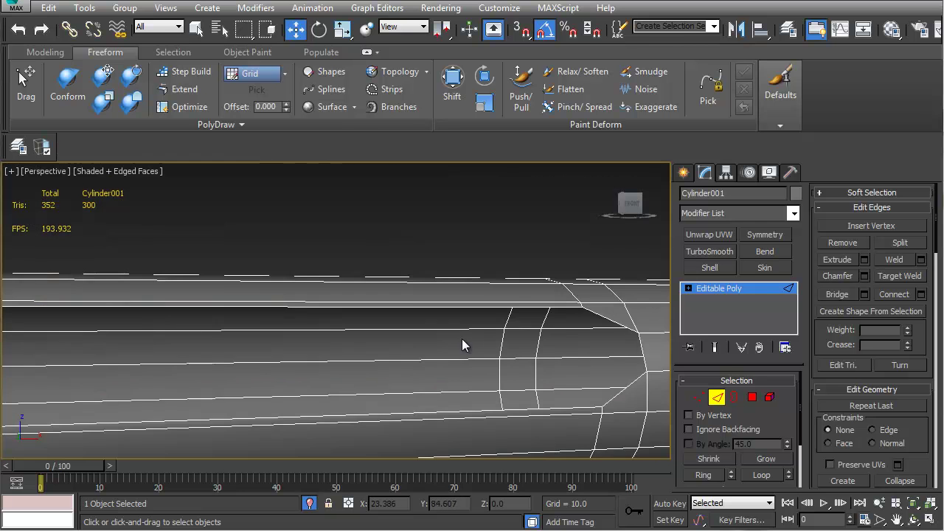
{"action": "middle_click_drag", "start_coordinate": [583, 338], "coordinate": [343, 332]}
{"action": "middle_click_drag", "start_coordinate": [439, 342], "coordinate": [388, 352], "text": "alt"}
{"action": "scroll", "coordinate": [404, 352], "scroll_direction": "down", "scroll_amount": 2}
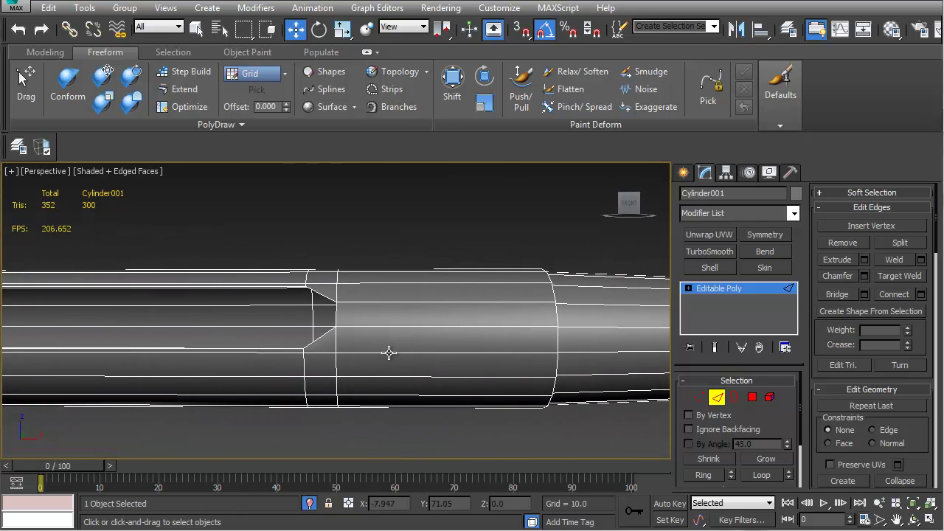
{"action": "middle_click_drag", "start_coordinate": [338, 319], "coordinate": [357, 348]}
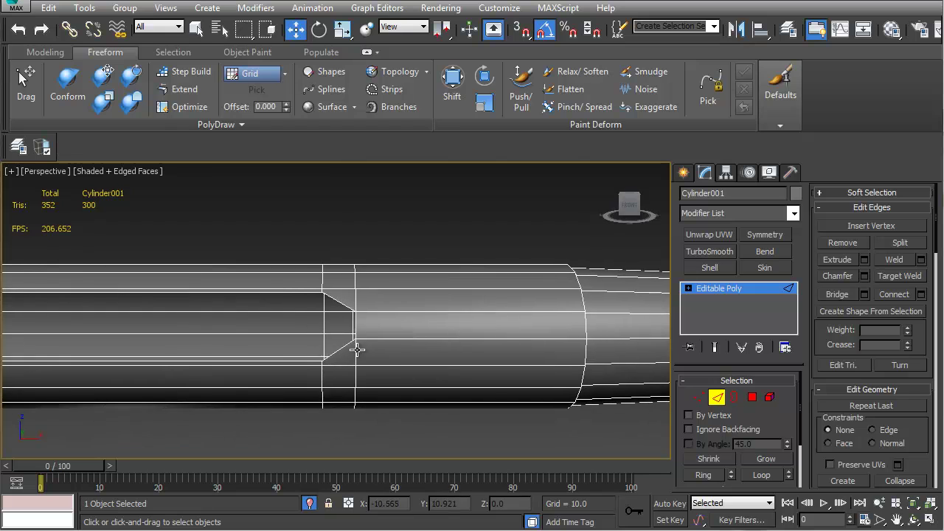
Connect the edge ring across the opening's chamfered front corners with a new loop and move it forward about 0.133 in X
{"action": "scroll", "coordinate": [353, 350], "scroll_direction": "up", "scroll_amount": 2}
{"action": "left_click", "coordinate": [340, 348]}
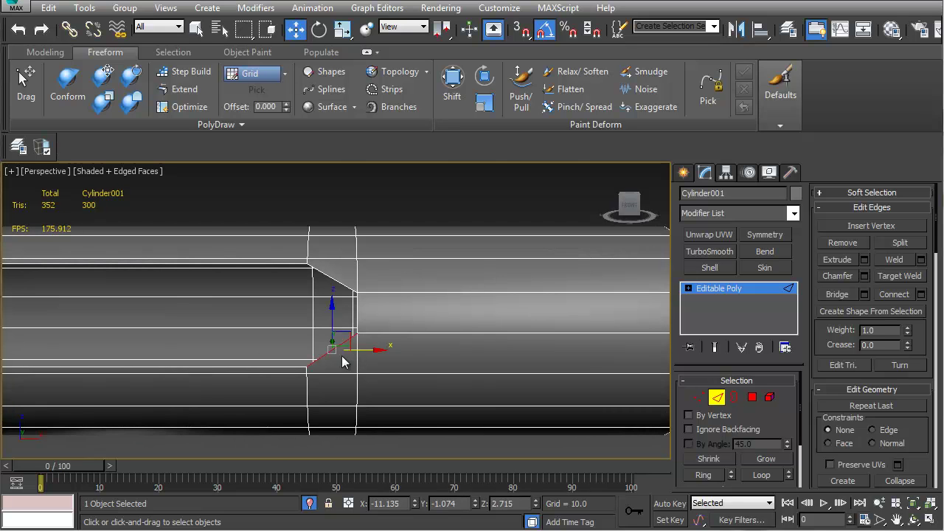
{"action": "left_click", "coordinate": [342, 372], "text": "shift"}
{"action": "mouse_move", "coordinate": [349, 347]}
{"action": "middle_mouse_down", "text": "alt"}
{"action": "mouse_move", "coordinate": [368, 335]}
{"action": "mouse_move", "coordinate": [364, 373]}
{"action": "mouse_move", "coordinate": [402, 348]}
{"action": "mouse_move", "coordinate": [366, 342]}
{"action": "middle_mouse_up", "text": "alt"}
{"action": "left_click", "coordinate": [891, 296]}
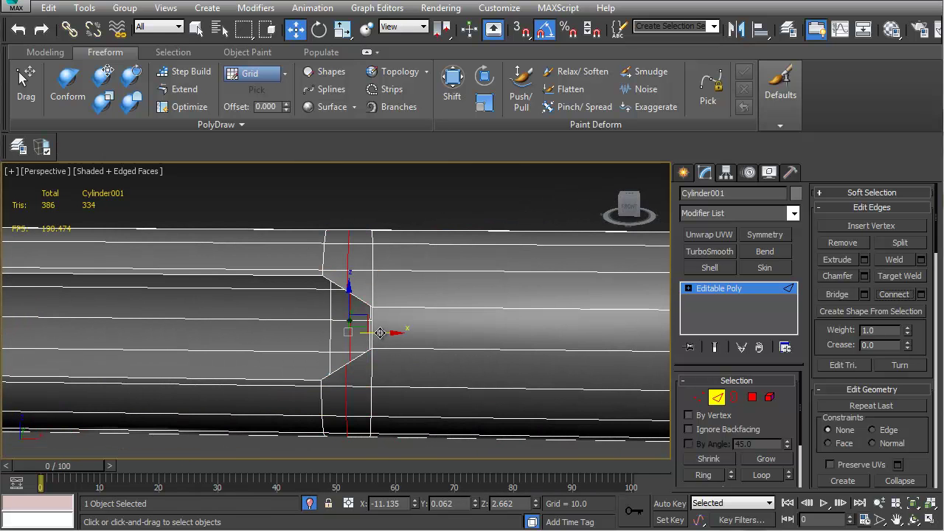
{"action": "left_click_drag", "start_coordinate": [380, 334], "coordinate": [393, 335]}
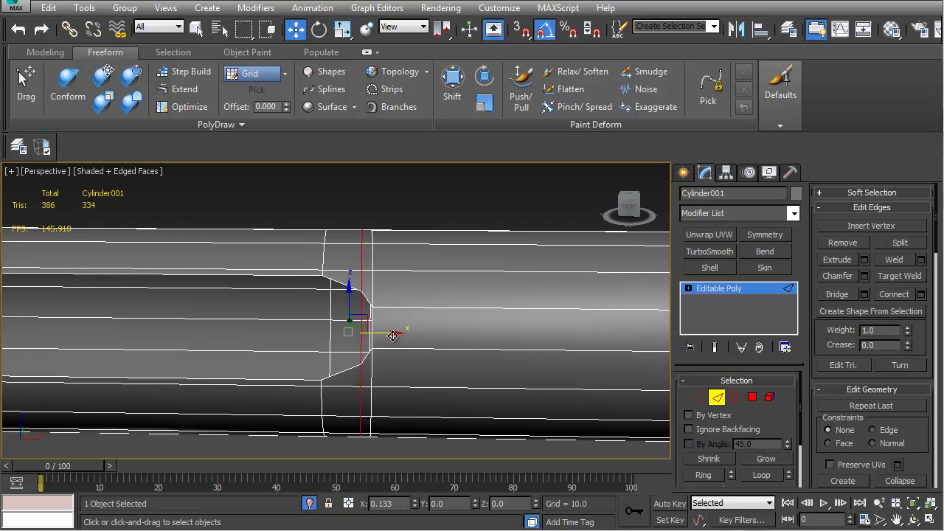
{"action": "mouse_move", "coordinate": [393, 373]}
{"action": "middle_mouse_down", "text": "alt"}
{"action": "mouse_move", "coordinate": [447, 358]}
{"action": "mouse_move", "coordinate": [453, 321]}
{"action": "mouse_move", "coordinate": [443, 347]}
{"action": "mouse_move", "coordinate": [396, 364]}
{"action": "middle_mouse_up", "text": "alt"}
{"action": "left_click", "coordinate": [456, 303]}
{"action": "middle_click_drag", "start_coordinate": [611, 313], "coordinate": [484, 331]}
{"action": "left_click", "coordinate": [490, 322], "text": "ctrl"}
{"action": "middle_click_drag", "start_coordinate": [542, 405], "coordinate": [466, 354]}
{"action": "middle_click_drag", "start_coordinate": [532, 357], "coordinate": [346, 313]}
{"action": "scroll", "coordinate": [346, 313], "scroll_direction": "down", "scroll_amount": 4}
{"action": "middle_click_drag", "start_coordinate": [604, 315], "coordinate": [472, 345]}
{"action": "scroll", "coordinate": [368, 333], "scroll_direction": "down", "scroll_amount": 2}
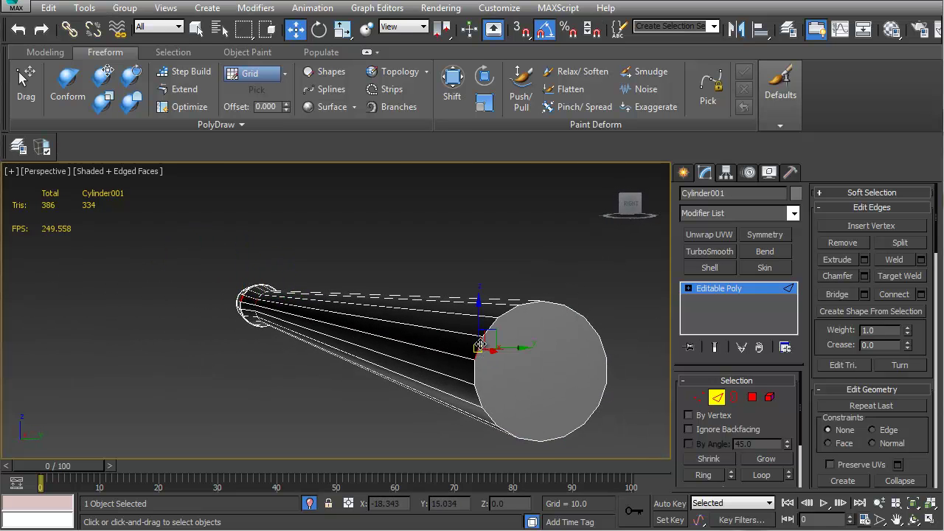
{"action": "left_click", "coordinate": [256, 302]}
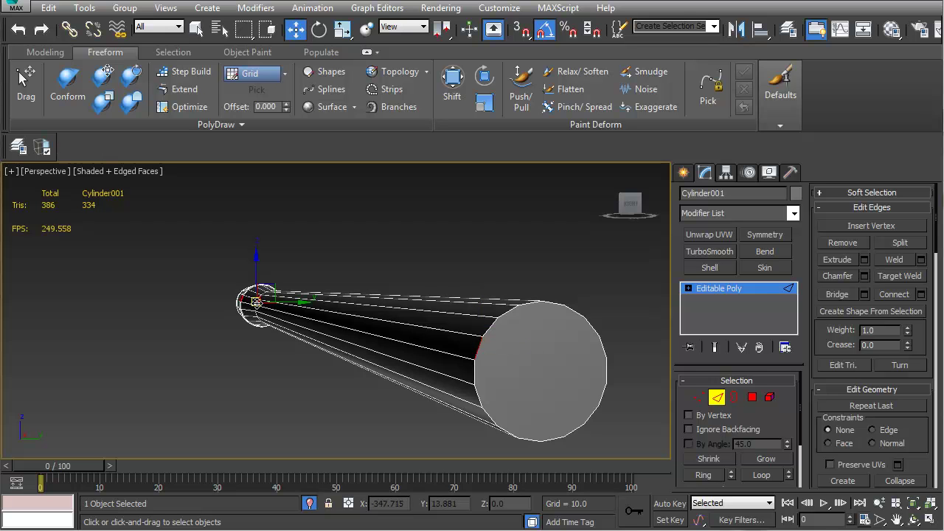
{"action": "left_click", "coordinate": [481, 348]}
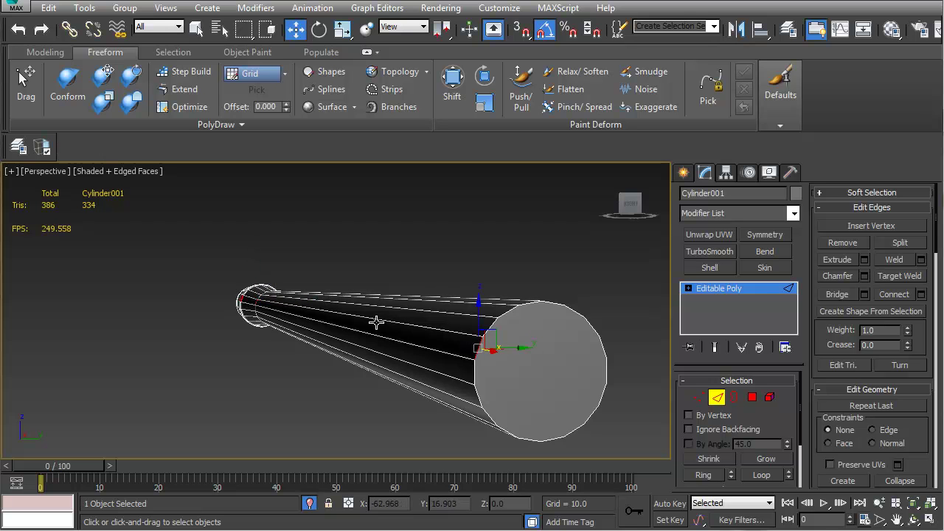
{"action": "middle_click_drag", "start_coordinate": [280, 307], "coordinate": [309, 354], "text": "alt"}
{"action": "scroll", "coordinate": [213, 356], "scroll_direction": "up", "scroll_amount": 3}
{"action": "middle_click_drag", "start_coordinate": [213, 357], "coordinate": [163, 351], "text": "alt"}
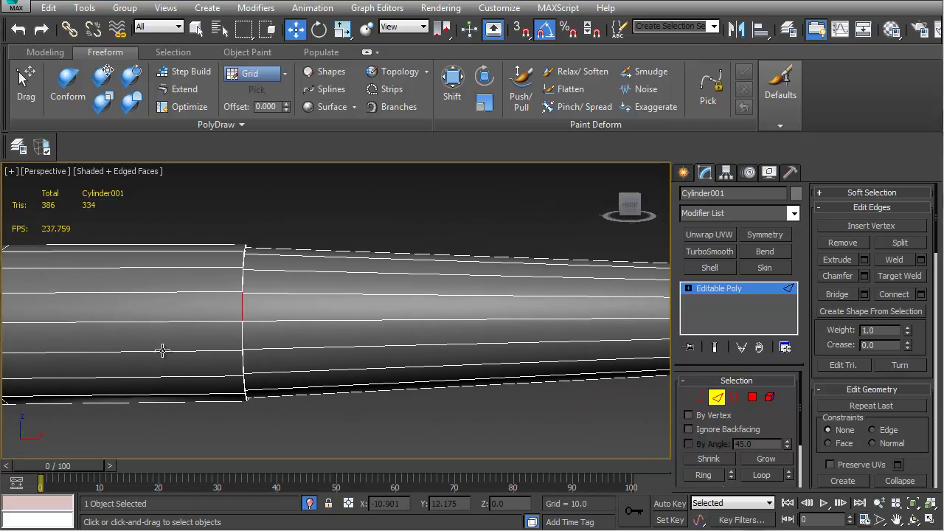
Select the rear receiver polygons, grow the selection over the narrow step ring, and detach them from the tapered barrel as an element
{"action": "left_click", "coordinate": [751, 398]}
{"action": "key", "text": "ctrl+a"}
{"action": "scroll", "coordinate": [354, 343], "scroll_direction": "down", "scroll_amount": 4}
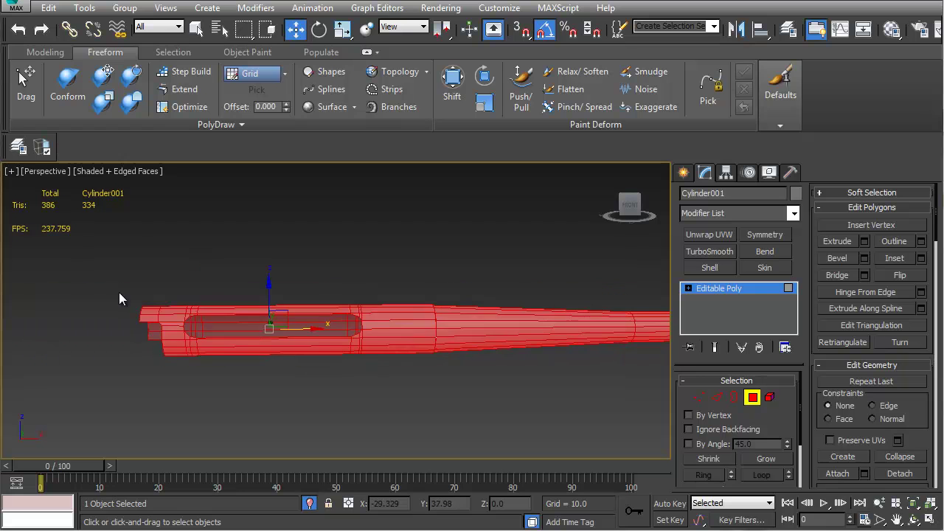
{"action": "left_click_drag", "start_coordinate": [382, 389], "coordinate": [382, 389]}
{"action": "scroll", "coordinate": [516, 357], "scroll_direction": "up", "scroll_amount": 4}
{"action": "middle_click_drag", "start_coordinate": [599, 360], "coordinate": [457, 310]}
{"action": "scroll", "coordinate": [368, 352], "scroll_direction": "up", "scroll_amount": 4}
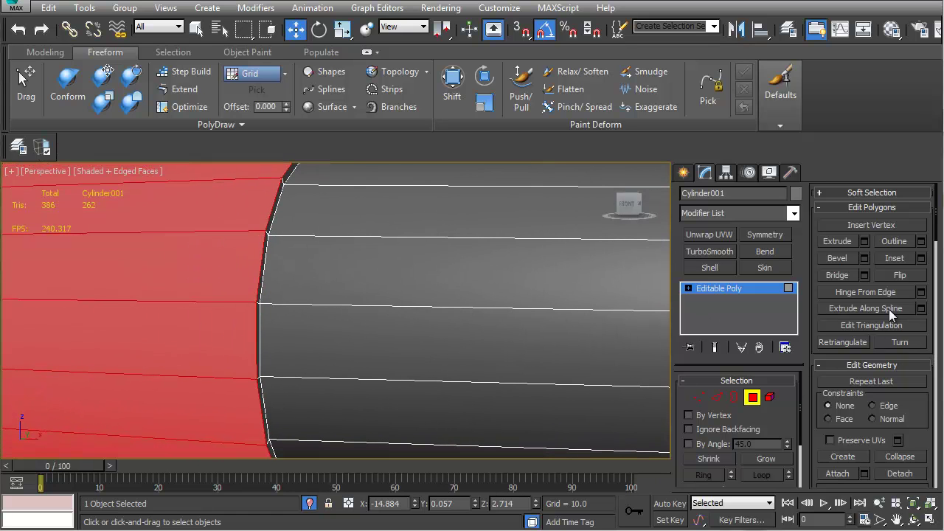
{"action": "left_click", "coordinate": [764, 459]}
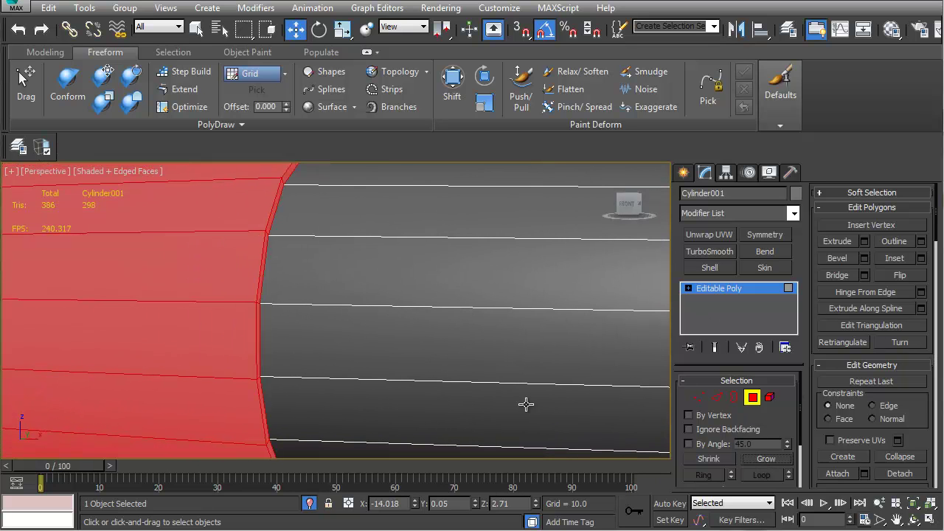
{"action": "left_click", "coordinate": [895, 473]}
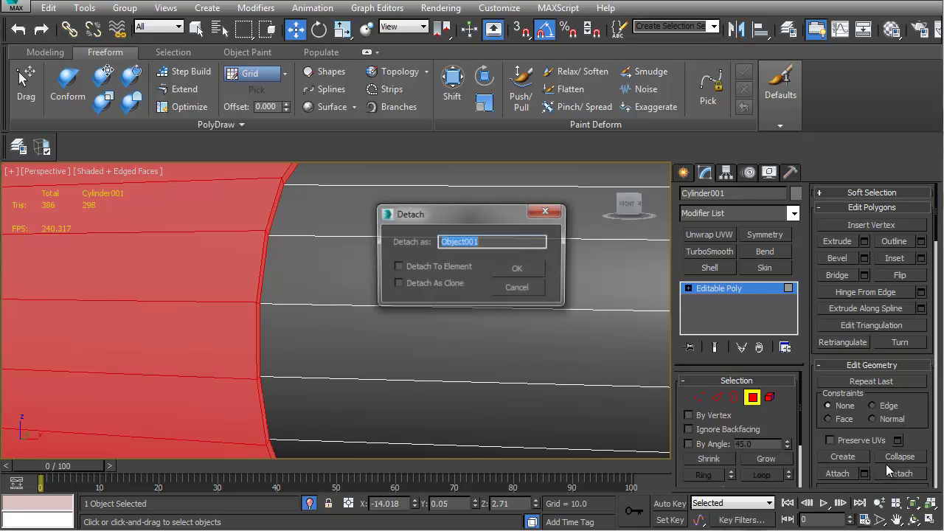
{"action": "left_click", "coordinate": [518, 268]}
Select the middle edge at the opening's front end and the matching edge at the step before the tapered barrel
{"action": "scroll", "coordinate": [273, 314], "scroll_direction": "down", "scroll_amount": 3}
{"action": "middle_click_drag", "start_coordinate": [273, 315], "coordinate": [240, 344], "text": "alt"}
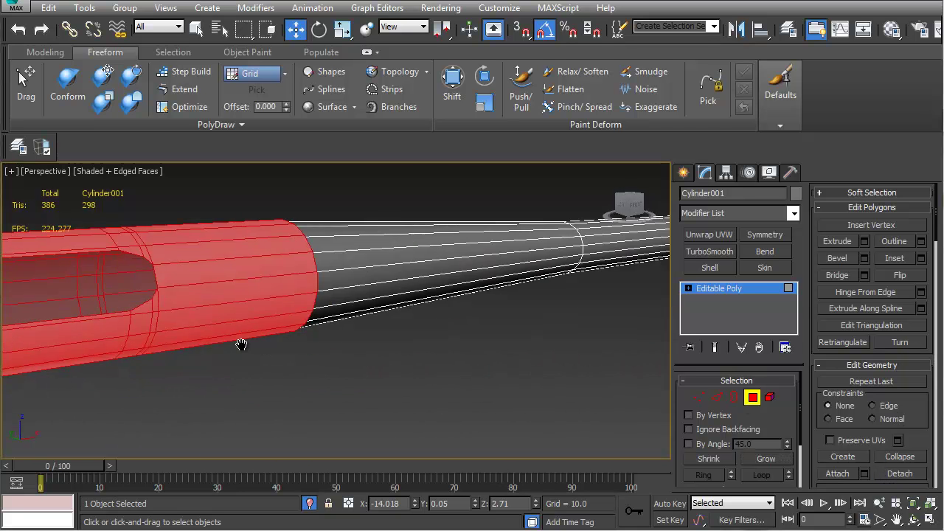
{"action": "middle_click_drag", "start_coordinate": [202, 317], "coordinate": [258, 347]}
{"action": "scroll", "coordinate": [257, 347], "scroll_direction": "up", "scroll_amount": 4}
{"action": "key", "text": "2"}
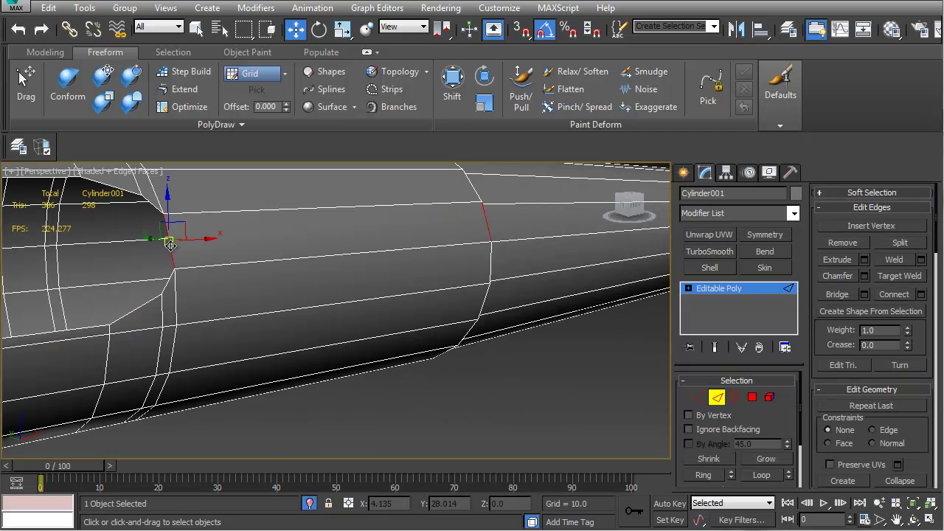
{"action": "left_click", "coordinate": [170, 245]}
{"action": "left_click", "coordinate": [481, 223]}
{"action": "middle_click_drag", "start_coordinate": [510, 291], "coordinate": [123, 277], "text": "alt"}
{"action": "middle_click_drag", "start_coordinate": [219, 299], "coordinate": [381, 328], "text": "alt"}
{"action": "scroll", "coordinate": [244, 315], "scroll_direction": "up", "scroll_amount": 4}
{"action": "middle_click_drag", "start_coordinate": [228, 311], "coordinate": [474, 359]}
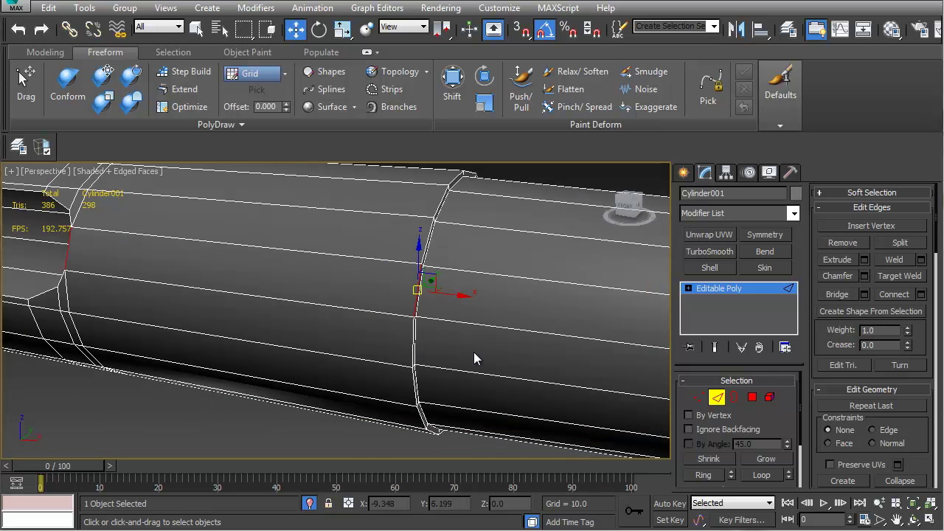
Try to connect the two selected edges between the opening and the barrel step, and undo the connection
{"action": "left_click", "coordinate": [894, 294]}
{"action": "scroll", "coordinate": [432, 335], "scroll_direction": "up", "scroll_amount": 8}
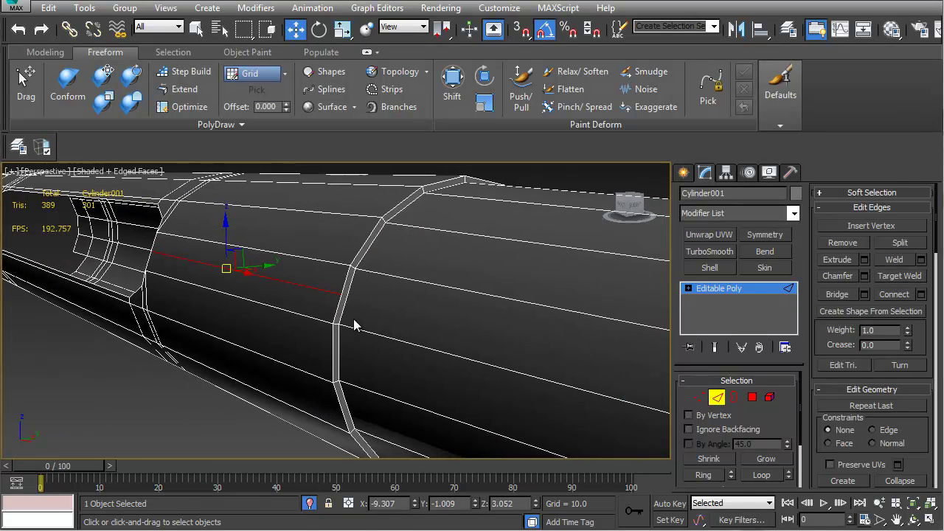
{"action": "key", "text": "ctrl+z"}
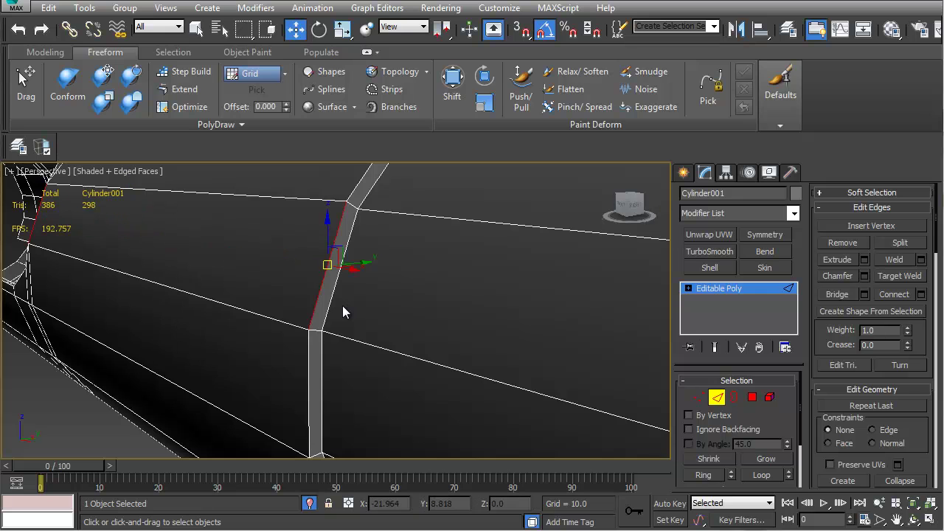
Expand the selection to its ring across the narrow step and connect the edges with a lengthwise edge from the opening
{"action": "left_click", "coordinate": [704, 474]}
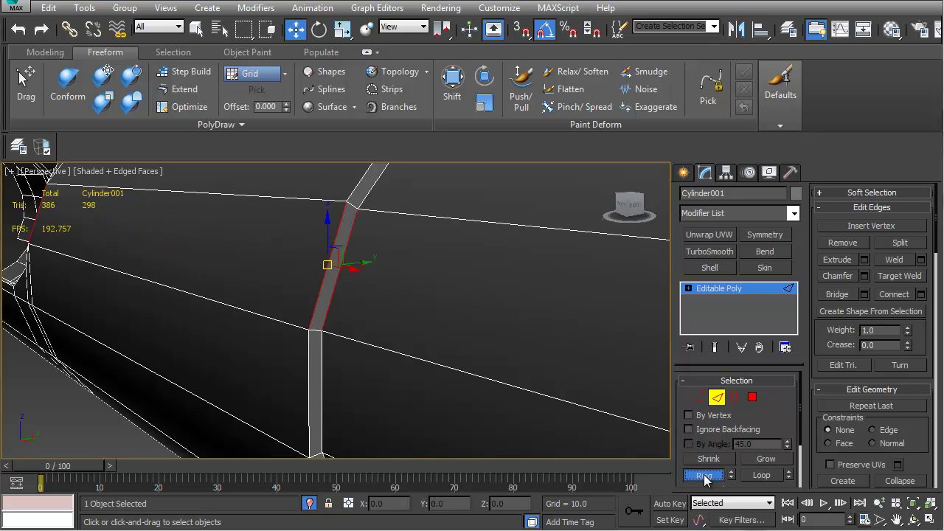
{"action": "left_click", "coordinate": [894, 295]}
{"action": "scroll", "coordinate": [322, 277], "scroll_direction": "down", "scroll_amount": 4}
{"action": "middle_click_drag", "start_coordinate": [322, 278], "coordinate": [392, 286], "text": "alt"}
{"action": "middle_click_drag", "start_coordinate": [221, 277], "coordinate": [316, 354]}
{"action": "key", "text": "1"}
{"action": "left_click", "coordinate": [237, 289]}
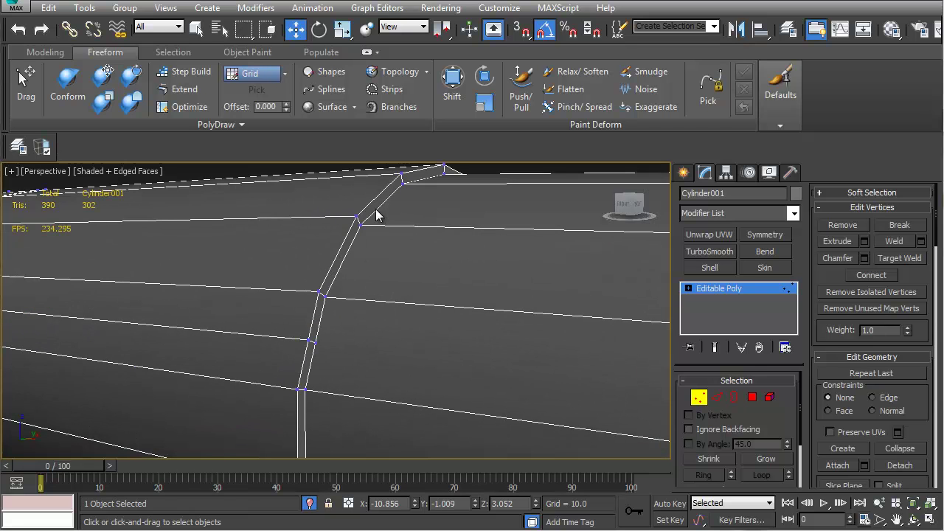
{"action": "middle_click_drag", "start_coordinate": [358, 236], "coordinate": [310, 296], "text": "alt"}
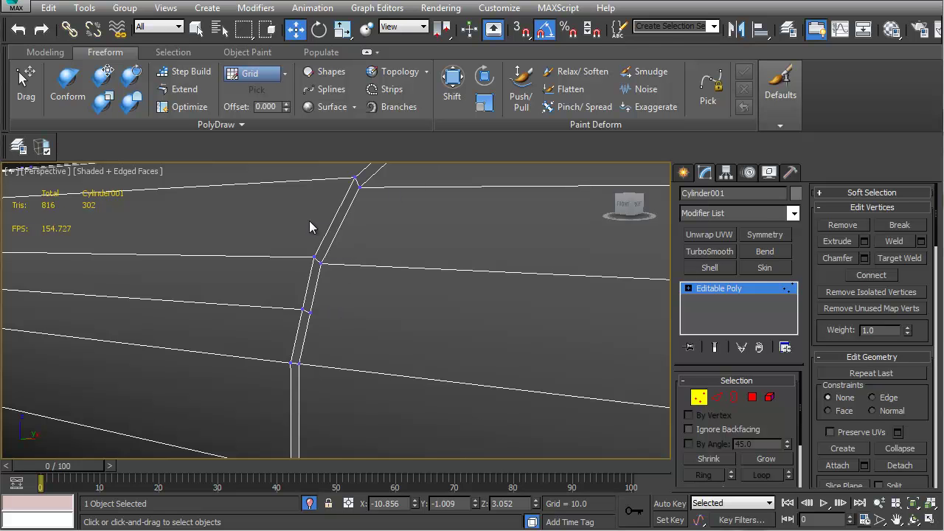
Set the constraint to Edge and match the rear notch's corner vertex to the opening's rear vertex height, Z 3.052
{"action": "scroll", "coordinate": [242, 365], "scroll_direction": "down", "scroll_amount": 5}
{"action": "middle_click_drag", "start_coordinate": [242, 365], "coordinate": [312, 364], "text": "alt"}
{"action": "scroll", "coordinate": [342, 368], "scroll_direction": "up", "scroll_amount": 5}
{"action": "middle_click_drag", "start_coordinate": [205, 335], "coordinate": [326, 347]}
{"action": "scroll", "coordinate": [299, 339], "scroll_direction": "up", "scroll_amount": 3}
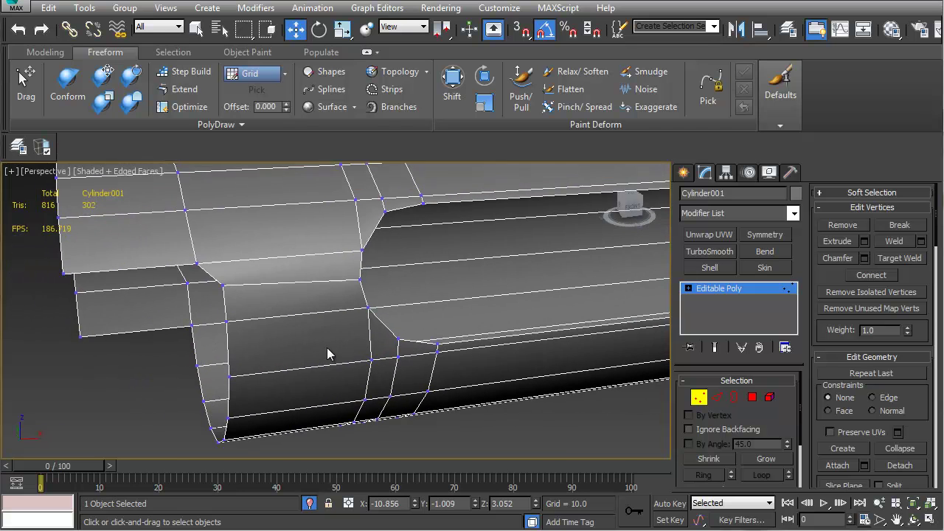
{"action": "scroll", "coordinate": [333, 343], "scroll_direction": "up", "scroll_amount": 3}
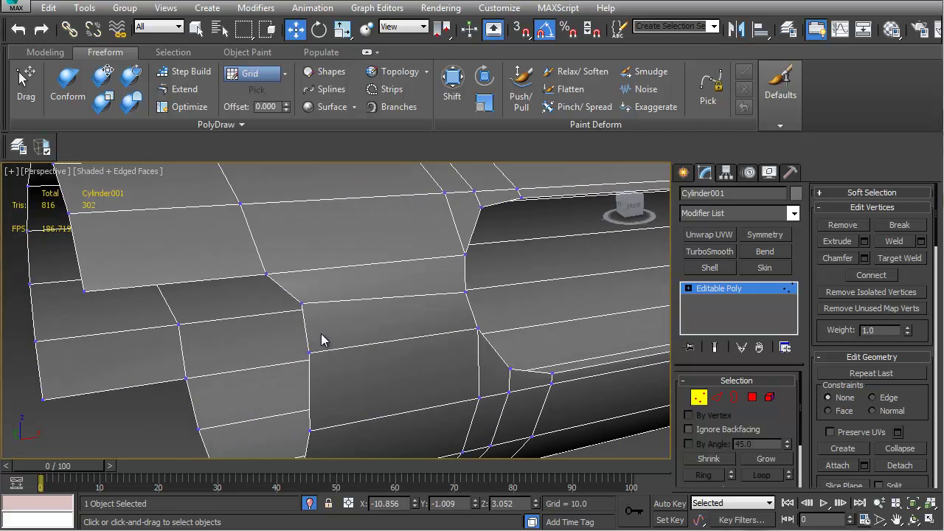
{"action": "left_click", "coordinate": [301, 300]}
{"action": "middle_click_drag", "start_coordinate": [304, 329], "coordinate": [324, 322], "text": "alt"}
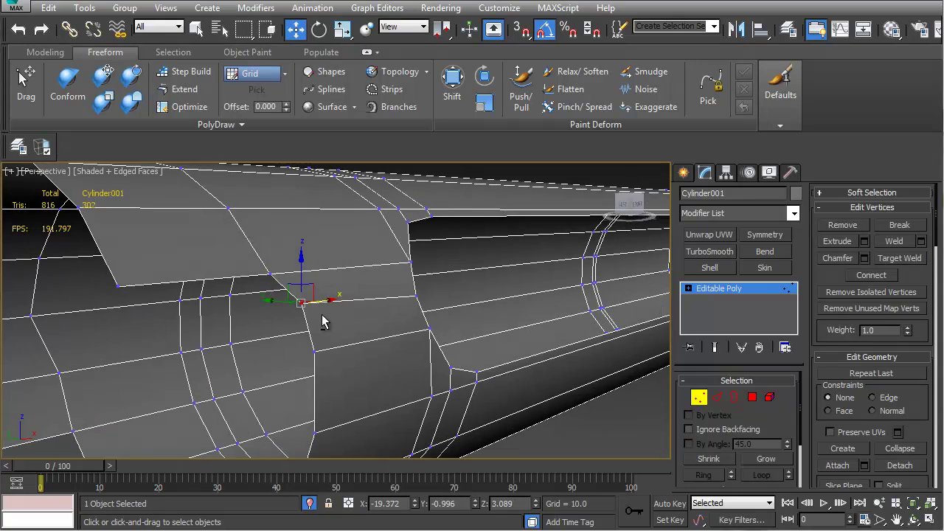
{"action": "left_click", "coordinate": [415, 295]}
{"action": "middle_click_drag", "start_coordinate": [448, 276], "coordinate": [440, 307], "text": "alt"}
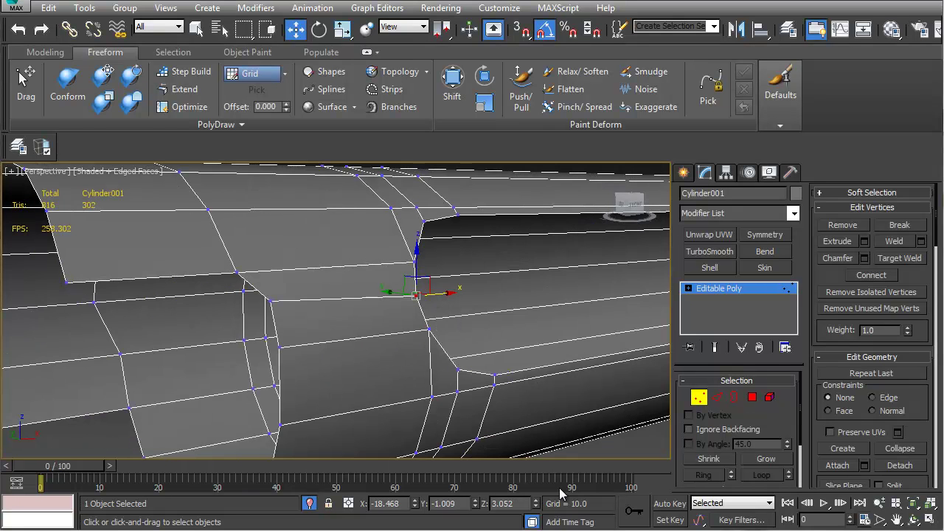
{"action": "left_click", "coordinate": [271, 301]}
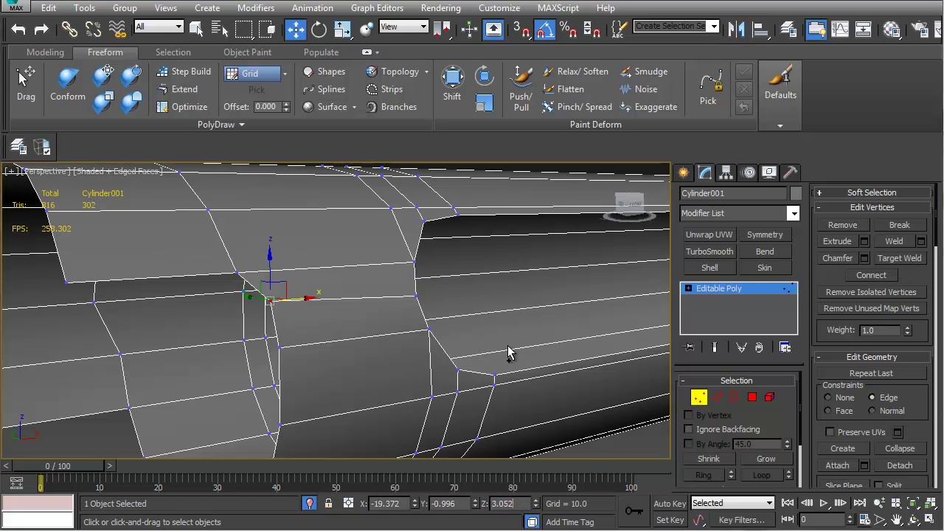
Try connecting the rear notch's slanted corner edge to the opening's rear edge with a new lengthwise edge
{"action": "middle_click_drag", "start_coordinate": [396, 331], "coordinate": [327, 297], "text": "alt"}
{"action": "key", "text": "2"}
{"action": "left_click", "coordinate": [323, 298]}
{"action": "left_click", "coordinate": [533, 295], "text": "ctrl"}
{"action": "mouse_move", "coordinate": [484, 314]}
{"action": "middle_mouse_down", "text": "alt"}
{"action": "mouse_move", "coordinate": [491, 303]}
{"action": "mouse_move", "coordinate": [479, 297]}
{"action": "middle_mouse_up", "text": "alt"}
{"action": "middle_click_drag", "start_coordinate": [499, 328], "coordinate": [437, 302], "text": "alt"}
{"action": "left_click", "coordinate": [324, 296]}
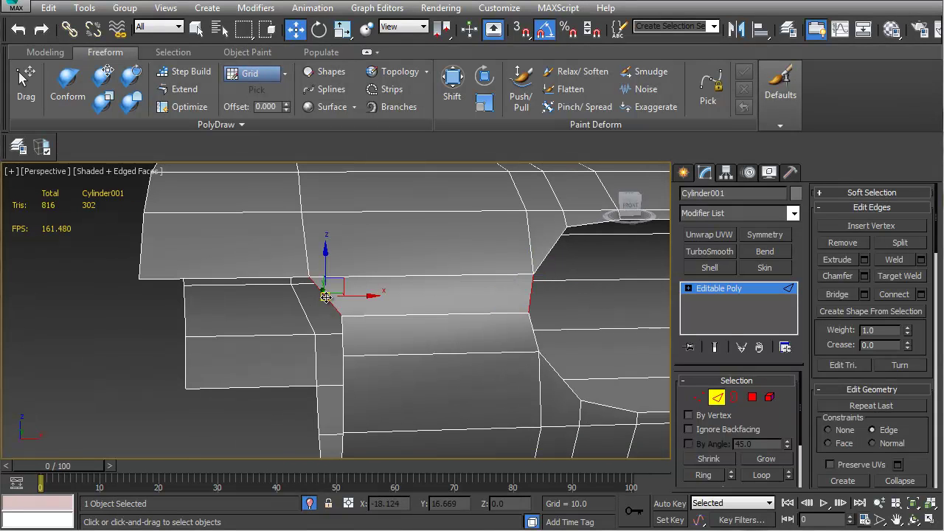
{"action": "left_click", "coordinate": [894, 293]}
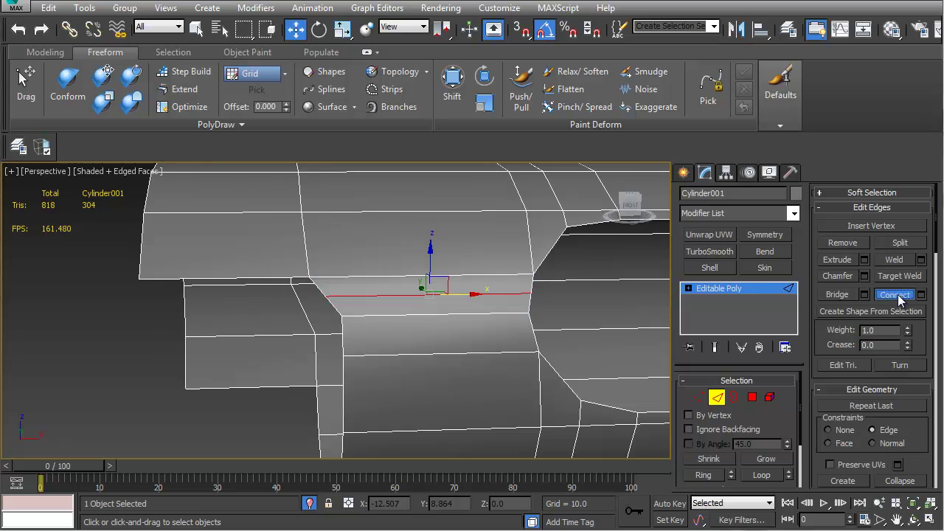
Try to move the new middle vertex on the opening's rear edge slightly backward to X -18.457
{"action": "middle_click_drag", "start_coordinate": [549, 335], "coordinate": [523, 333], "text": "alt"}
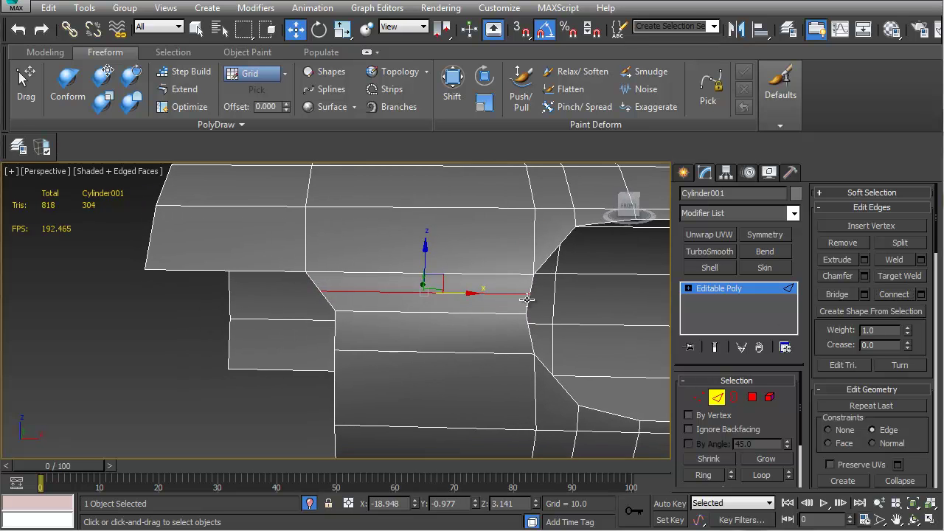
{"action": "scroll", "coordinate": [537, 295], "scroll_direction": "up", "scroll_amount": 5}
{"action": "key", "text": "1"}
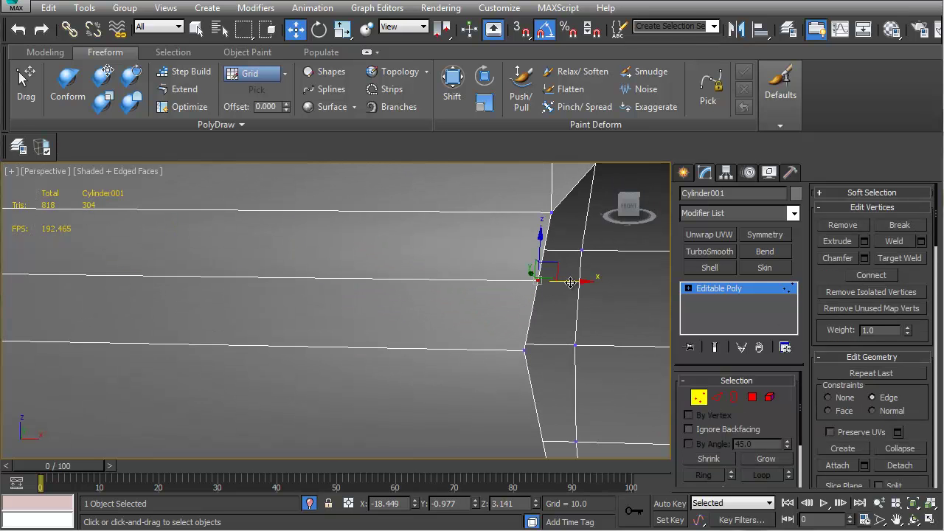
{"action": "middle_click_drag", "start_coordinate": [570, 282], "coordinate": [518, 301], "text": "alt"}
{"action": "scroll", "coordinate": [510, 290], "scroll_direction": "down", "scroll_amount": 4}
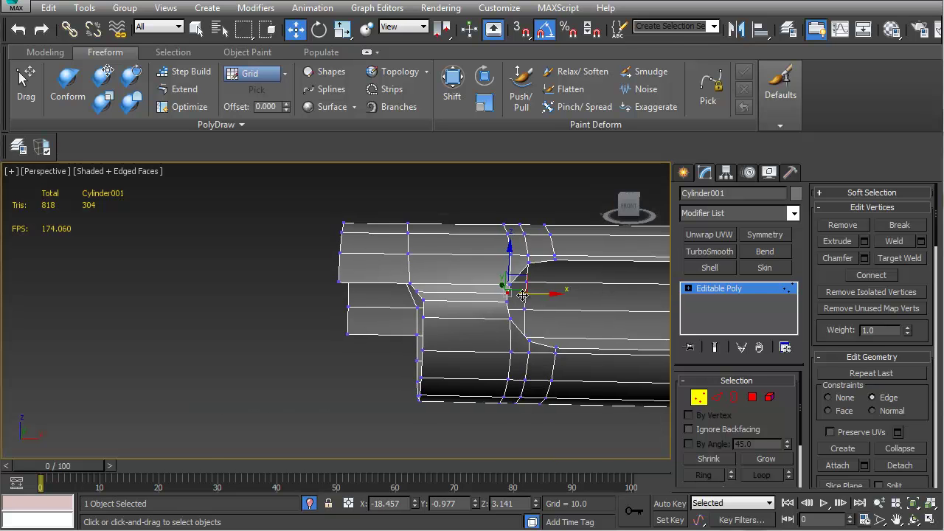
{"action": "scroll", "coordinate": [527, 301], "scroll_direction": "up", "scroll_amount": 2}
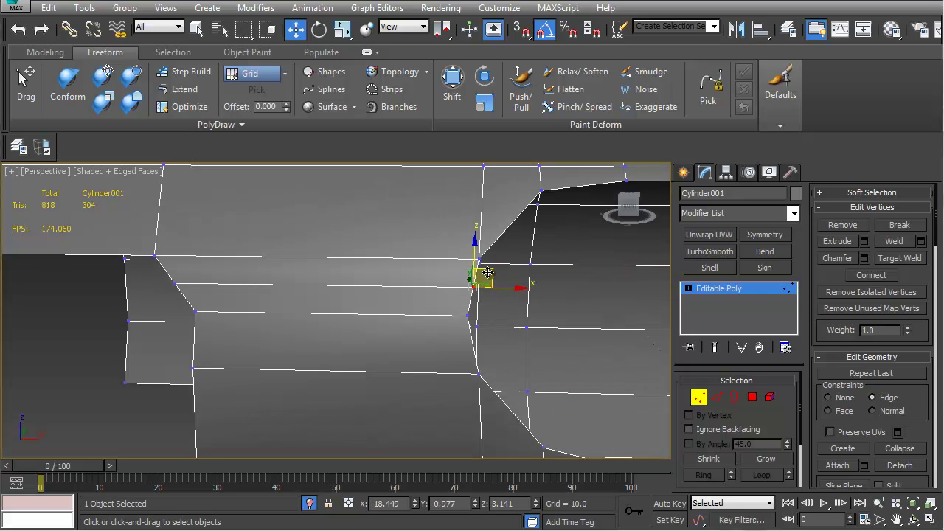
Try to shift the new vertex on the rear notch's slanted corner along its edge to X -19.429, Y -0.971, Z 3.156
{"action": "middle_click_drag", "start_coordinate": [533, 229], "coordinate": [347, 318], "text": "alt"}
{"action": "left_click", "coordinate": [340, 305]}
{"action": "left_click_drag", "start_coordinate": [373, 305], "coordinate": [384, 307]}
{"action": "middle_click_drag", "start_coordinate": [383, 321], "coordinate": [418, 307], "text": "alt"}
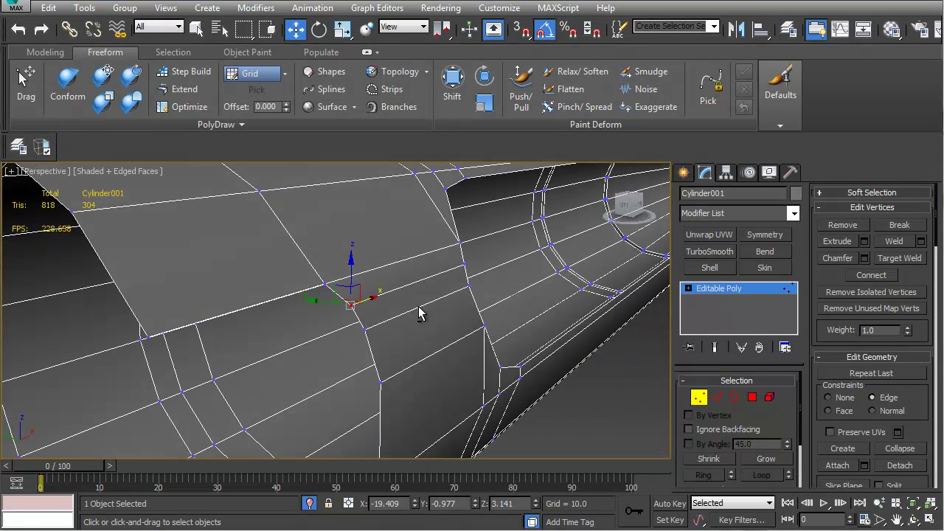
{"action": "left_click_drag", "start_coordinate": [341, 290], "coordinate": [338, 285]}
{"action": "middle_click_drag", "start_coordinate": [398, 331], "coordinate": [334, 327], "text": "alt"}
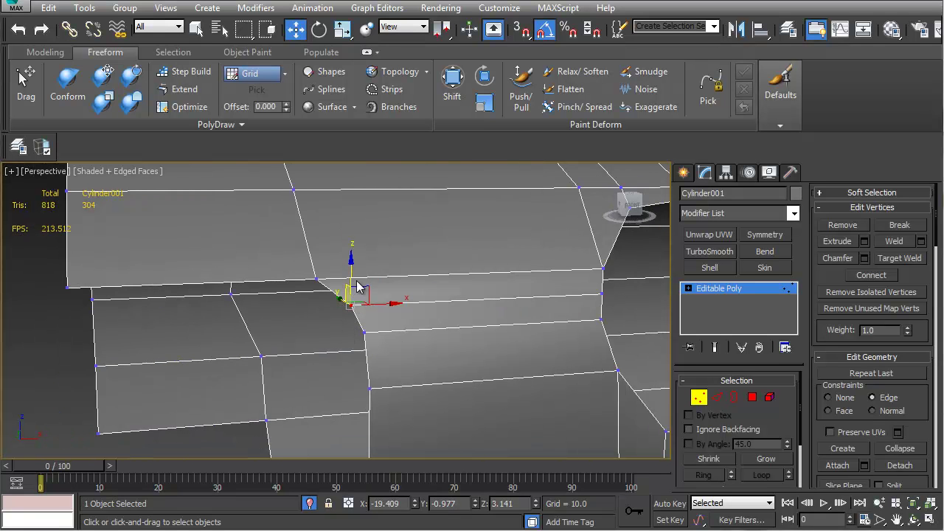
{"action": "left_click_drag", "start_coordinate": [352, 279], "coordinate": [352, 281]}
{"action": "middle_click_drag", "start_coordinate": [480, 311], "coordinate": [421, 305], "text": "alt"}
{"action": "scroll", "coordinate": [378, 306], "scroll_direction": "down", "scroll_amount": 5}
{"action": "scroll", "coordinate": [376, 295], "scroll_direction": "up", "scroll_amount": 5}
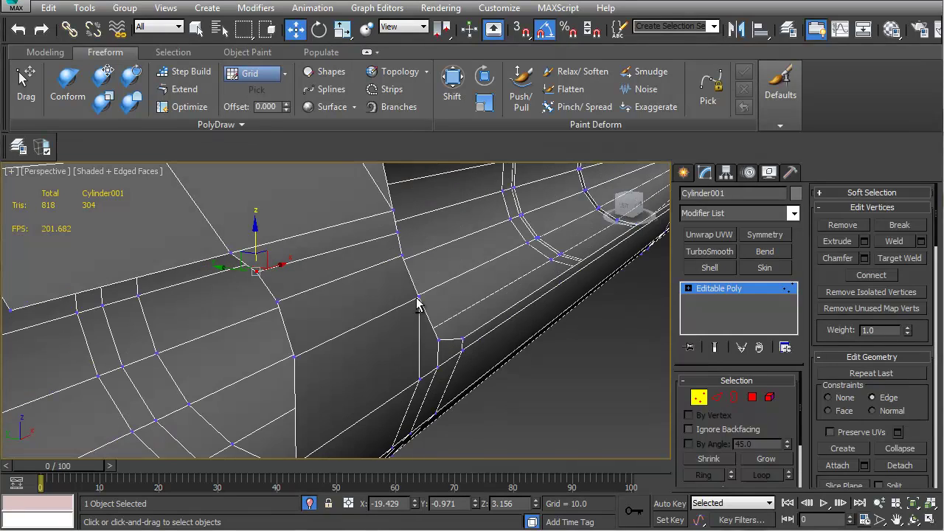
Hide the edged-face wireframe to check the receiver's shading and remove the added edge between the rear notch and the opening
{"action": "left_click", "coordinate": [696, 402]}
{"action": "middle_click_drag", "start_coordinate": [550, 379], "coordinate": [436, 294]}
{"action": "key", "text": "F4"}
{"action": "scroll", "coordinate": [472, 335], "scroll_direction": "down", "scroll_amount": 5}
{"action": "scroll", "coordinate": [437, 294], "scroll_direction": "down", "scroll_amount": 6}
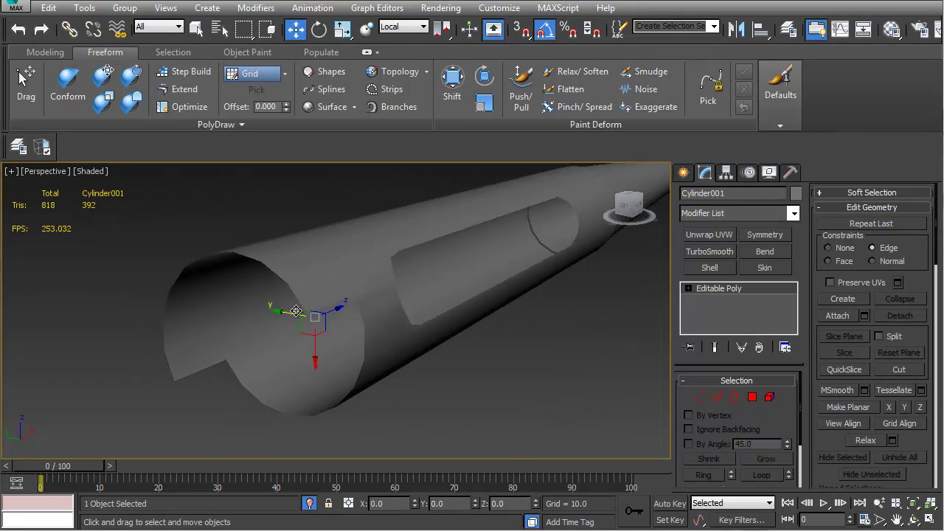
{"action": "key", "text": "2"}
{"action": "left_click", "coordinate": [375, 298]}
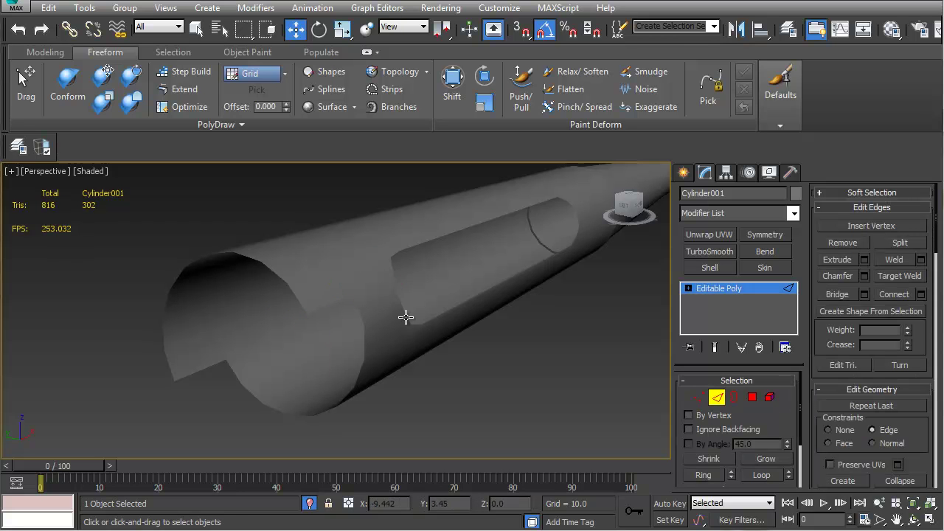
Examine the receiver's shading between the rear notch and the opening, and turn the edged-face wireframe back on
{"action": "middle_click_drag", "start_coordinate": [427, 284], "coordinate": [392, 283], "text": "alt"}
{"action": "scroll", "coordinate": [443, 302], "scroll_direction": "down", "scroll_amount": 4}
{"action": "scroll", "coordinate": [394, 302], "scroll_direction": "up", "scroll_amount": 5}
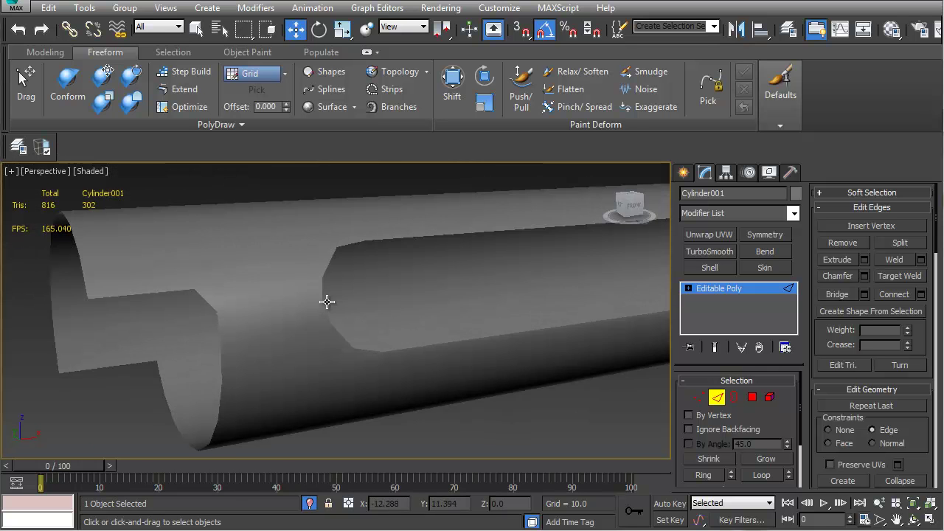
{"action": "middle_click_drag", "start_coordinate": [236, 300], "coordinate": [268, 319], "text": "alt"}
{"action": "scroll", "coordinate": [251, 318], "scroll_direction": "up", "scroll_amount": 5}
{"action": "scroll", "coordinate": [268, 318], "scroll_direction": "down", "scroll_amount": 3}
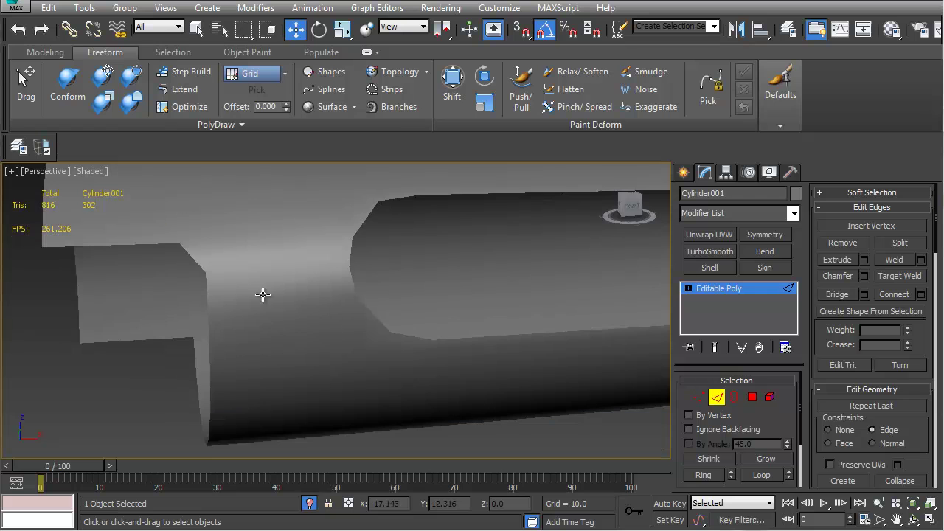
{"action": "mouse_move", "coordinate": [312, 238]}
{"action": "middle_mouse_down"}
{"action": "mouse_move", "coordinate": [303, 292]}
{"action": "mouse_move", "coordinate": [307, 270]}
{"action": "middle_mouse_up"}
{"action": "key", "text": "F4"}
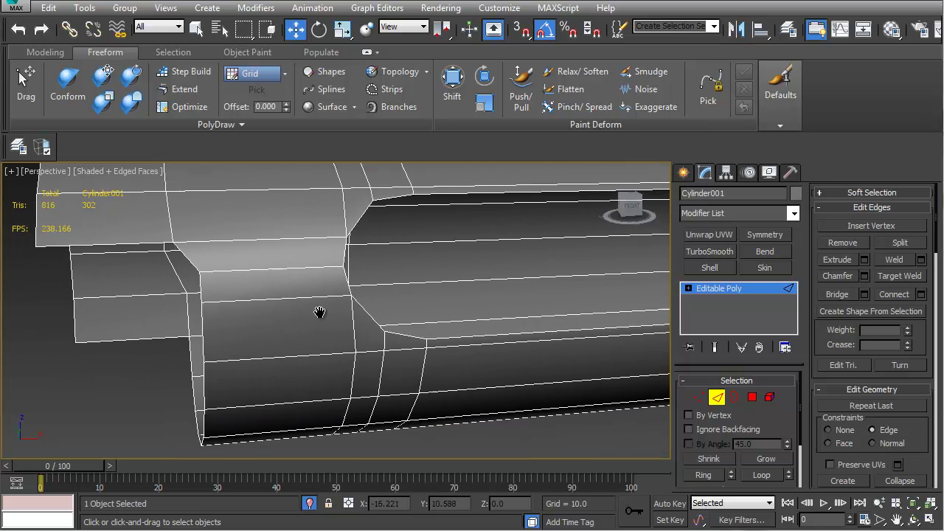
Examine the wireframe topology along the receiver, from the rear notch past the opening to the barrel taper
{"action": "scroll", "coordinate": [320, 312], "scroll_direction": "down", "scroll_amount": 4}
{"action": "middle_click_drag", "start_coordinate": [325, 340], "coordinate": [269, 316]}
{"action": "scroll", "coordinate": [269, 316], "scroll_direction": "up", "scroll_amount": 2}
{"action": "middle_click_drag", "start_coordinate": [179, 313], "coordinate": [209, 317]}
{"action": "middle_click_drag", "start_coordinate": [316, 333], "coordinate": [356, 338], "text": "alt"}
{"action": "scroll", "coordinate": [326, 345], "scroll_direction": "up", "scroll_amount": 3}
{"action": "scroll", "coordinate": [325, 345], "scroll_direction": "down", "scroll_amount": 2}
{"action": "scroll", "coordinate": [355, 339], "scroll_direction": "down", "scroll_amount": 1}
{"action": "scroll", "coordinate": [356, 338], "scroll_direction": "down", "scroll_amount": 3}
{"action": "middle_click_drag", "start_coordinate": [461, 342], "coordinate": [396, 348]}
{"action": "scroll", "coordinate": [376, 342], "scroll_direction": "up", "scroll_amount": 2}
{"action": "middle_click_drag", "start_coordinate": [496, 360], "coordinate": [268, 357]}
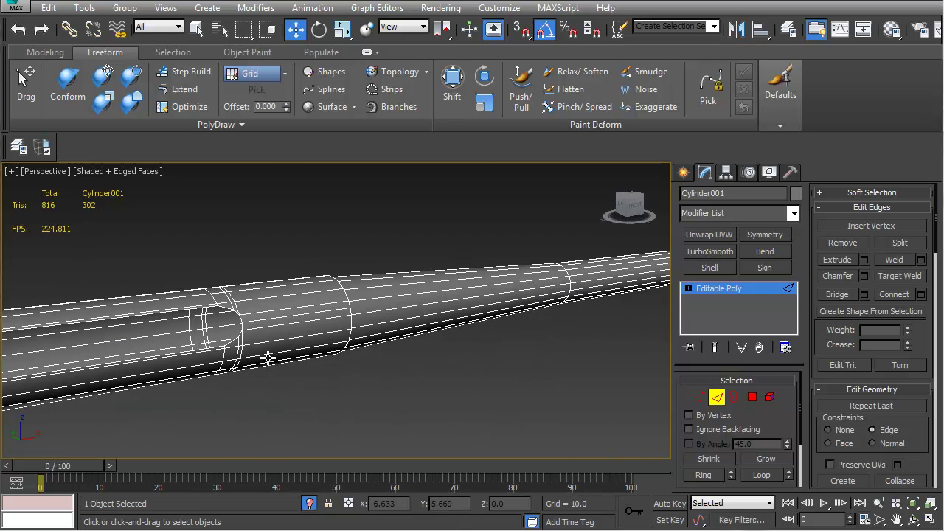
{"action": "scroll", "coordinate": [521, 324], "scroll_direction": "down", "scroll_amount": 3}
{"action": "middle_click_drag", "start_coordinate": [521, 335], "coordinate": [373, 344]}
{"action": "middle_click_drag", "start_coordinate": [548, 348], "coordinate": [370, 337], "text": "alt"}
{"action": "middle_click_drag", "start_coordinate": [458, 343], "coordinate": [528, 329], "text": "alt"}
{"action": "scroll", "coordinate": [427, 336], "scroll_direction": "up", "scroll_amount": 5}
{"action": "middle_click_drag", "start_coordinate": [215, 315], "coordinate": [409, 328]}
{"action": "scroll", "coordinate": [635, 375], "scroll_direction": "up", "scroll_amount": 3}
Leave edge editing on the receiver and end its isolation to show all rifle parts
{"action": "left_click", "coordinate": [716, 398]}
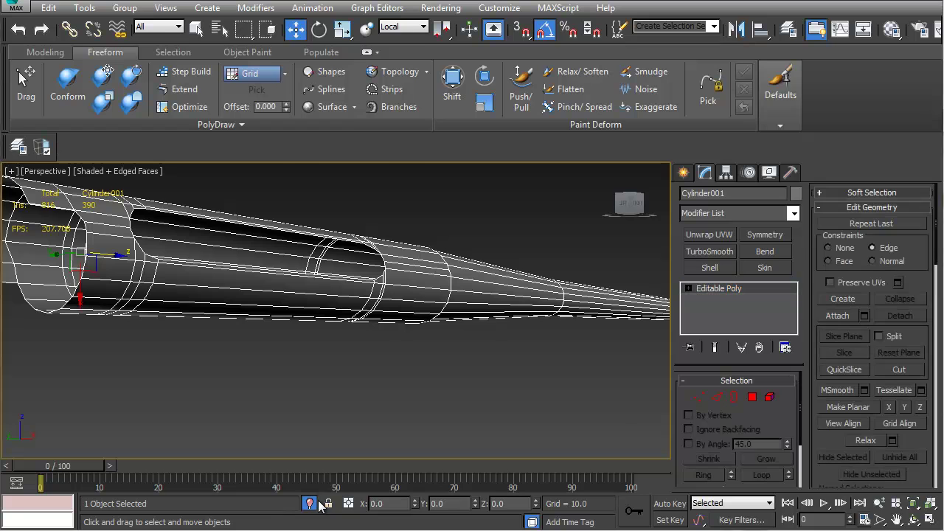
{"action": "left_click", "coordinate": [311, 504]}
{"action": "middle_click_drag", "start_coordinate": [240, 352], "coordinate": [339, 345], "text": "alt"}
{"action": "scroll", "coordinate": [252, 311], "scroll_direction": "up", "scroll_amount": 3}
{"action": "middle_click_drag", "start_coordinate": [240, 337], "coordinate": [327, 332]}
{"action": "scroll", "coordinate": [328, 332], "scroll_direction": "up", "scroll_amount": 3}
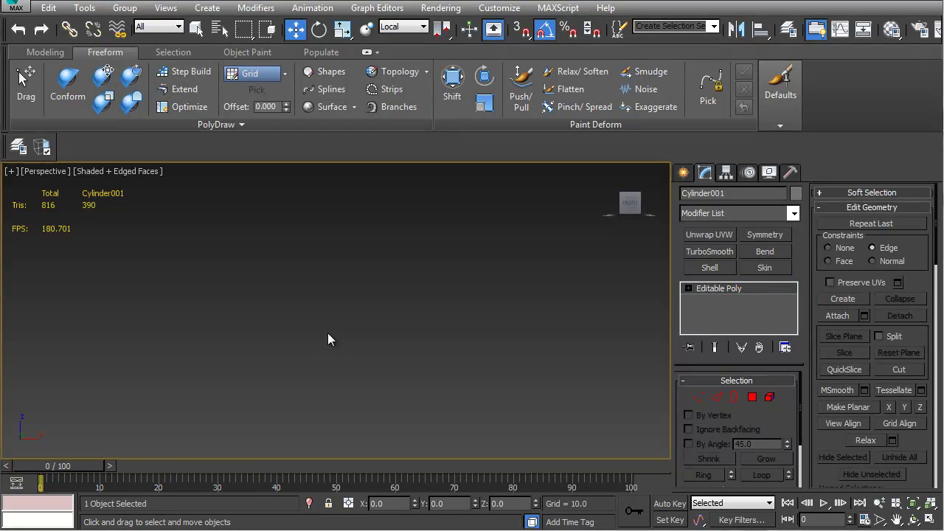
{"action": "scroll", "coordinate": [288, 368], "scroll_direction": "down", "scroll_amount": 3}
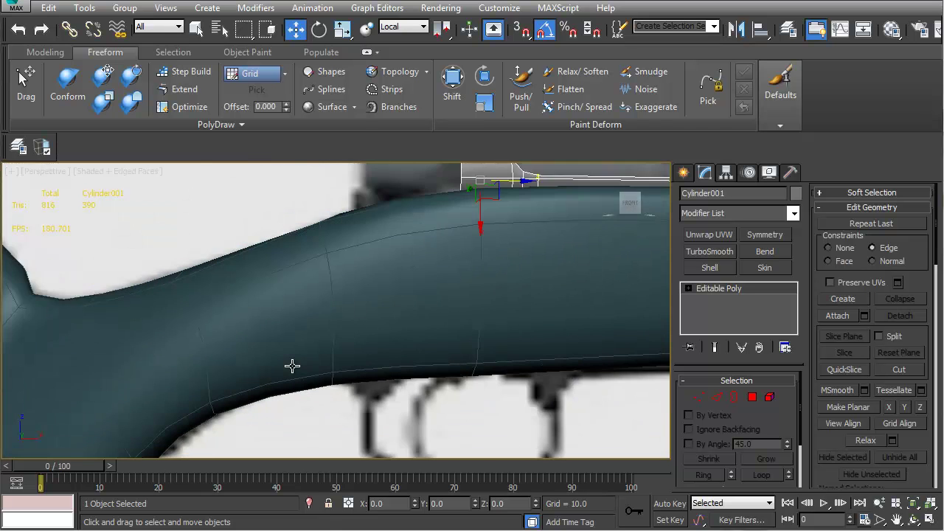
Select the stock for vertex editing and pick the rear corner vertex at the pistol grip's lower end
{"action": "middle_click_drag", "start_coordinate": [292, 366], "coordinate": [485, 277]}
{"action": "middle_click_drag", "start_coordinate": [252, 373], "coordinate": [404, 279]}
{"action": "middle_click_drag", "start_coordinate": [337, 349], "coordinate": [357, 321]}
{"action": "middle_click_drag", "start_coordinate": [253, 351], "coordinate": [338, 361]}
{"action": "key", "text": "1"}
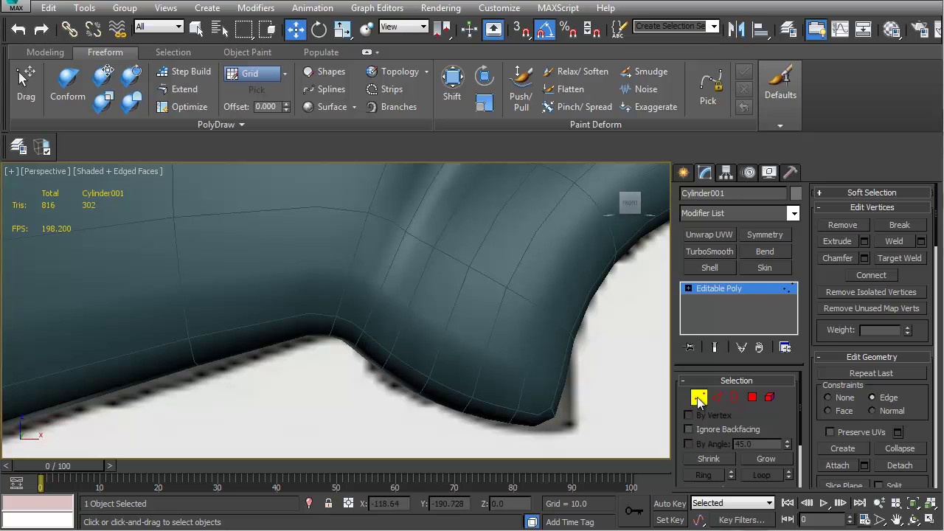
{"action": "left_click", "coordinate": [698, 399]}
{"action": "left_click", "coordinate": [346, 364]}
{"action": "key", "text": "1"}
{"action": "left_click", "coordinate": [365, 340]}
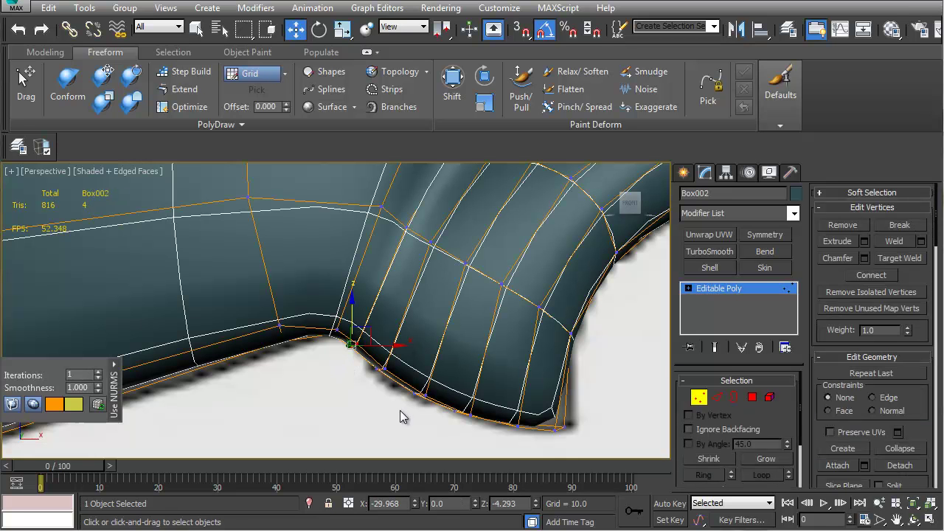
Select all vertices along the pistol grip's bottom and move them slightly up and forward to X -27.865, Z -4.842
{"action": "middle_click_drag", "start_coordinate": [402, 442], "coordinate": [381, 395]}
{"action": "middle_click_drag", "start_coordinate": [302, 221], "coordinate": [227, 112]}
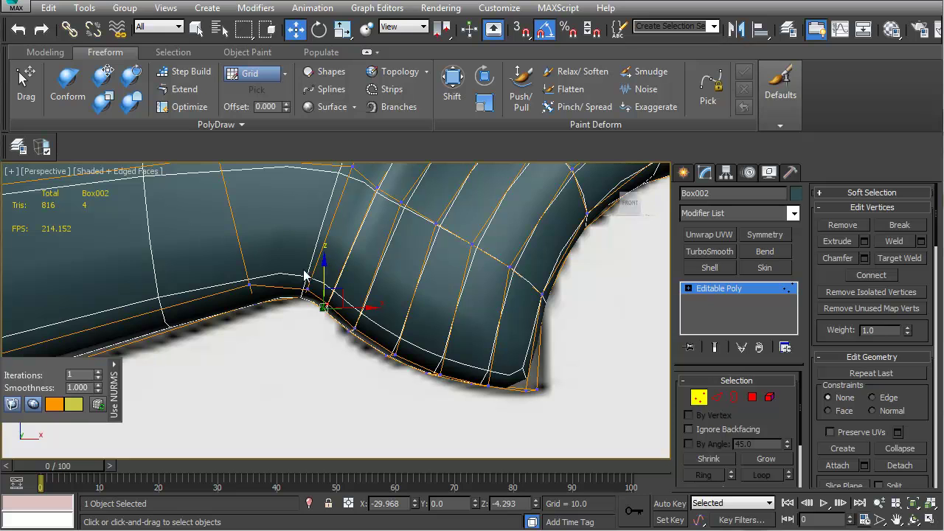
{"action": "middle_click_drag", "start_coordinate": [306, 271], "coordinate": [318, 273]}
{"action": "left_click", "coordinate": [752, 399]}
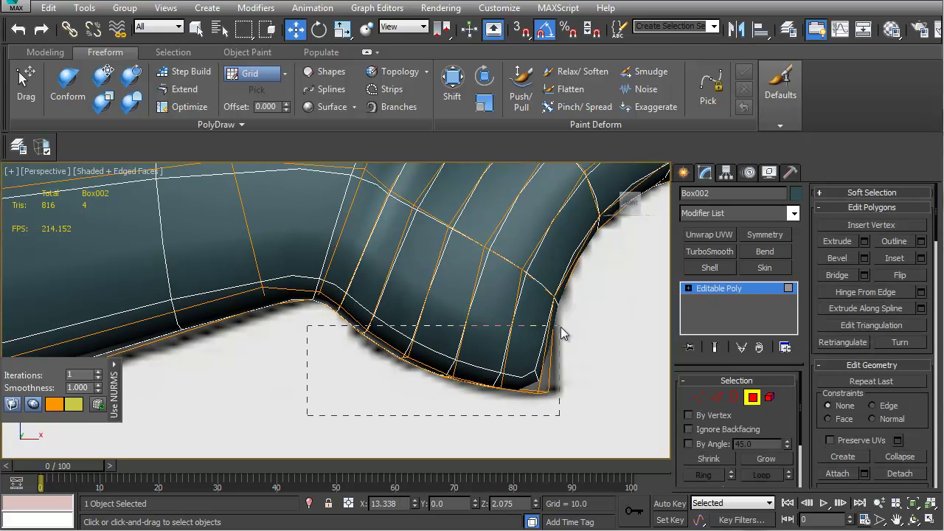
{"action": "left_click_drag", "start_coordinate": [553, 325], "coordinate": [553, 325]}
{"action": "key", "text": "1"}
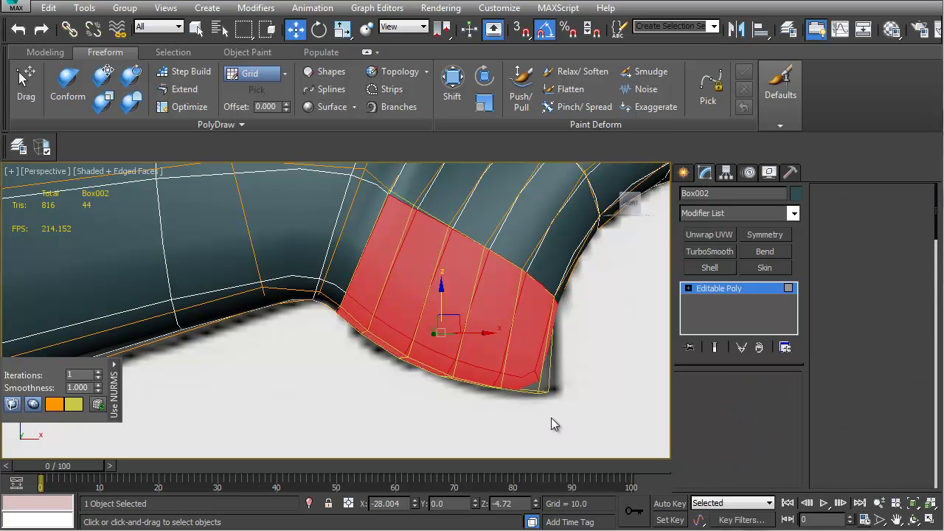
{"action": "left_click_drag", "start_coordinate": [573, 421], "coordinate": [411, 334]}
{"action": "left_click_drag", "start_coordinate": [329, 302], "coordinate": [330, 304]}
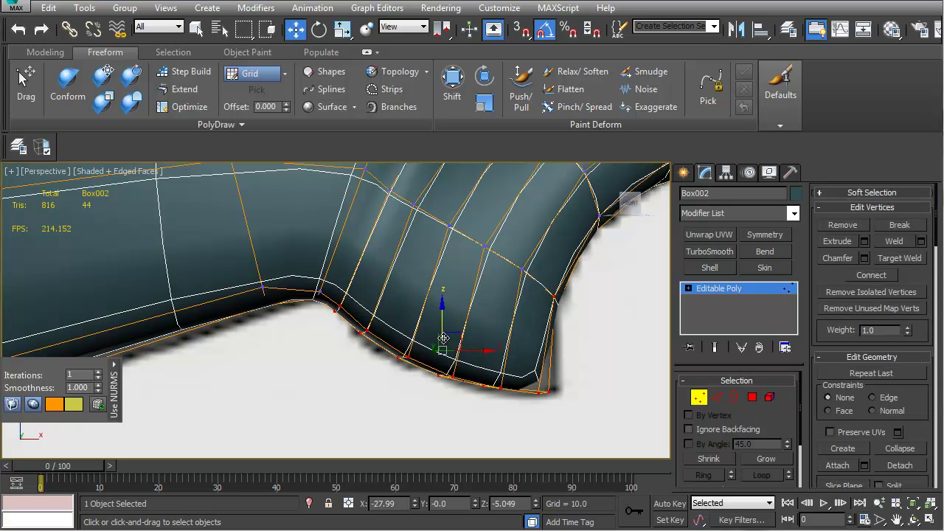
{"action": "left_click_drag", "start_coordinate": [457, 334], "coordinate": [463, 325]}
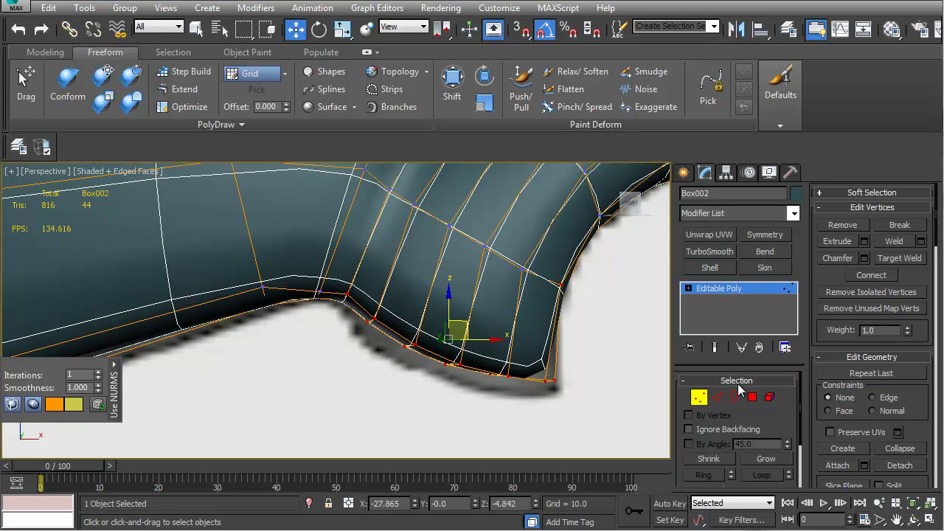
Extrude only the pistol grip's bottom cap polygons with zero height and move them down to X -28.126, Z -5.37
{"action": "left_click", "coordinate": [752, 397], "text": "ctrl"}
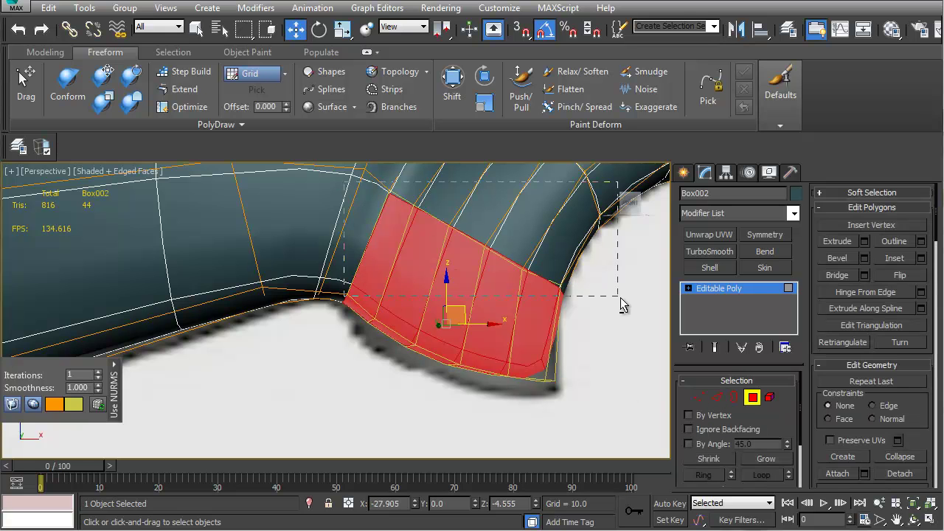
{"action": "left_click_drag", "start_coordinate": [620, 299], "coordinate": [620, 299], "text": "alt"}
{"action": "middle_click_drag", "start_coordinate": [608, 293], "coordinate": [441, 310], "text": "alt"}
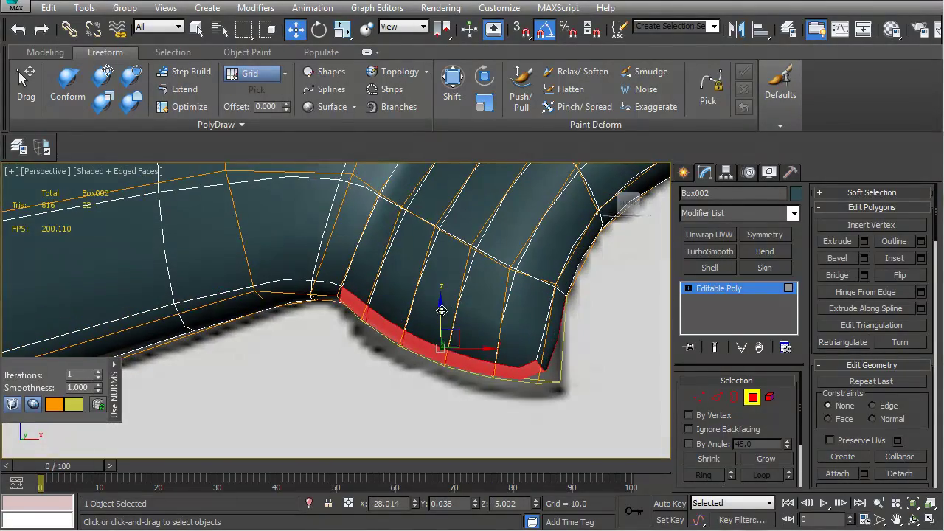
{"action": "left_click", "coordinate": [864, 242]}
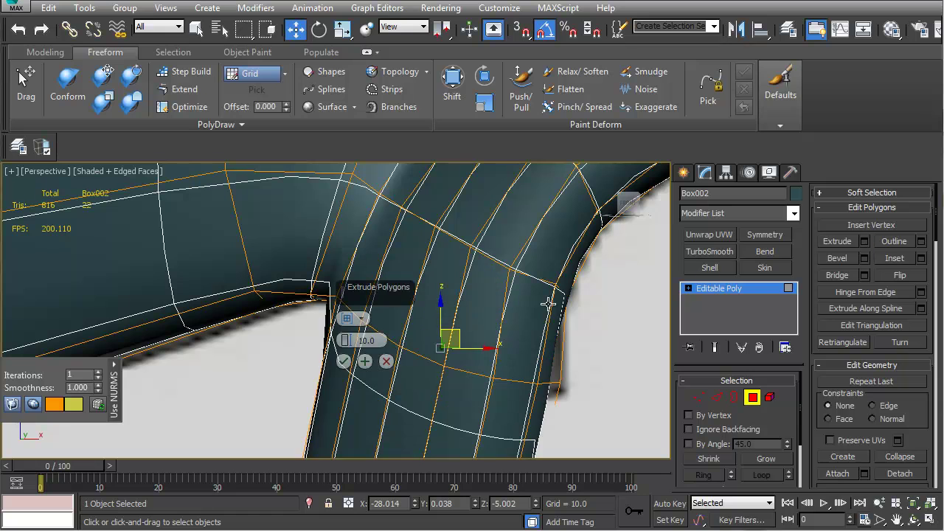
{"action": "right_click", "coordinate": [347, 341]}
{"action": "left_click", "coordinate": [343, 361]}
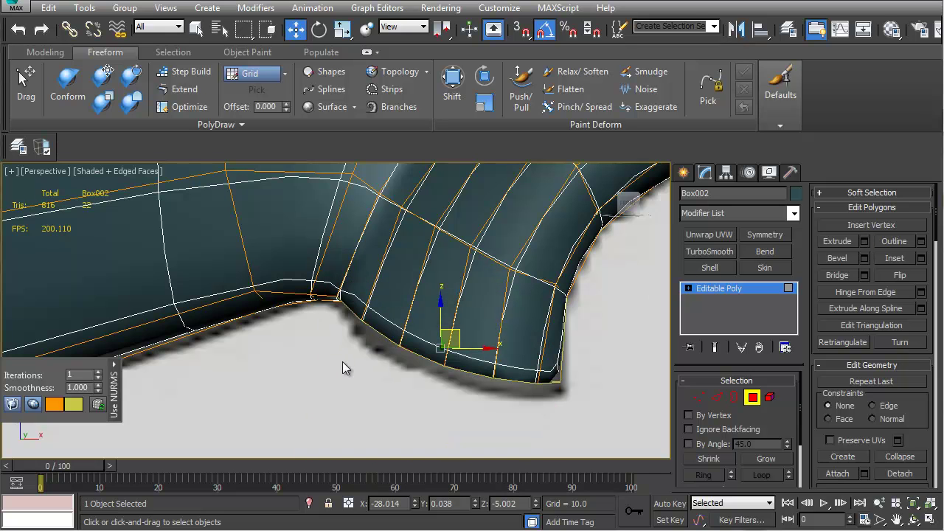
{"action": "left_click_drag", "start_coordinate": [455, 328], "coordinate": [450, 349]}
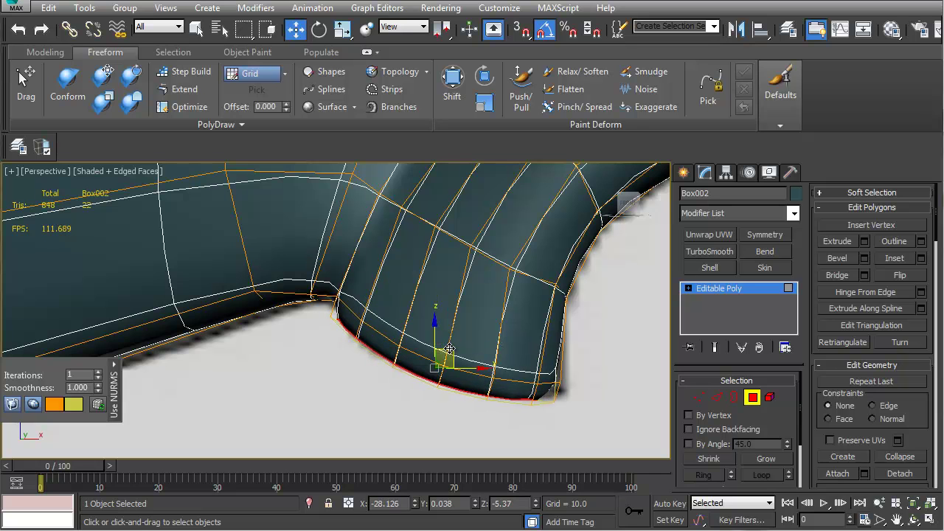
Adjust the height and position of the vertices at the pistol grip's front bottom corner to match the reference
{"action": "middle_click_drag", "start_coordinate": [450, 349], "coordinate": [426, 334]}
{"action": "key", "text": "1"}
{"action": "key", "text": "1"}
{"action": "left_click_drag", "start_coordinate": [543, 392], "coordinate": [562, 388]}
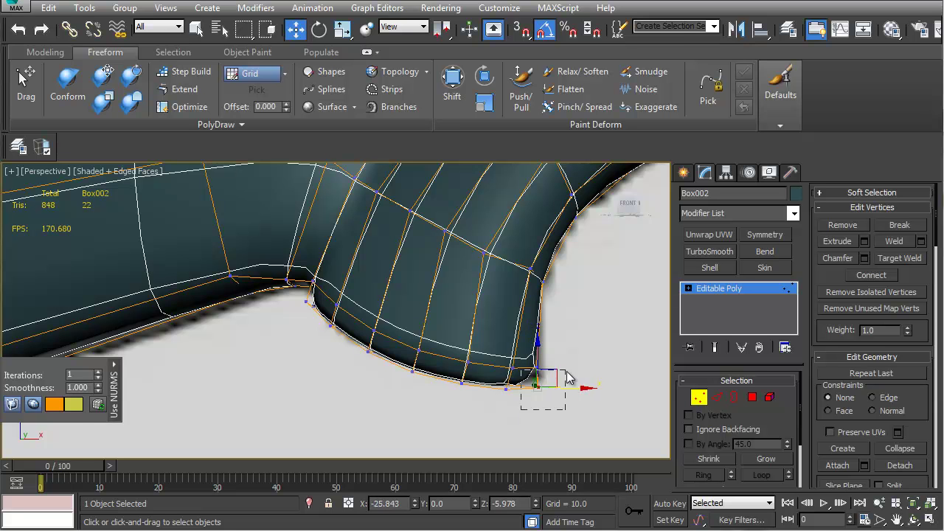
{"action": "middle_click_drag", "start_coordinate": [573, 388], "coordinate": [506, 389], "text": "alt"}
{"action": "left_click_drag", "start_coordinate": [507, 388], "coordinate": [477, 392]}
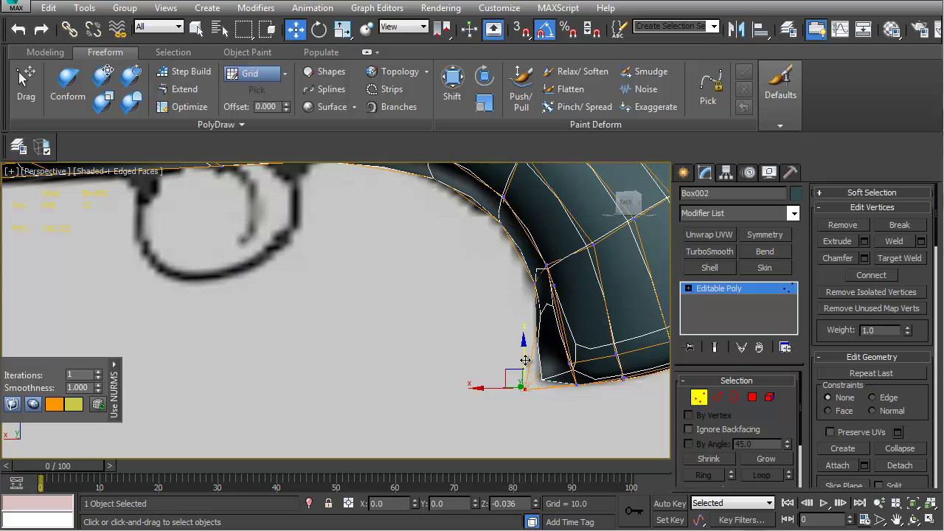
{"action": "left_click_drag", "start_coordinate": [524, 363], "coordinate": [589, 349]}
Move the bottom vertex next to the grip's front corner to X -26.165, Z -5.889
{"action": "key", "text": "F3"}
{"action": "mouse_move", "coordinate": [575, 394]}
{"action": "middle_mouse_down", "text": "alt"}
{"action": "mouse_move", "coordinate": [586, 389]}
{"action": "mouse_move", "coordinate": [562, 395]}
{"action": "middle_mouse_up", "text": "alt"}
{"action": "key", "text": "F3"}
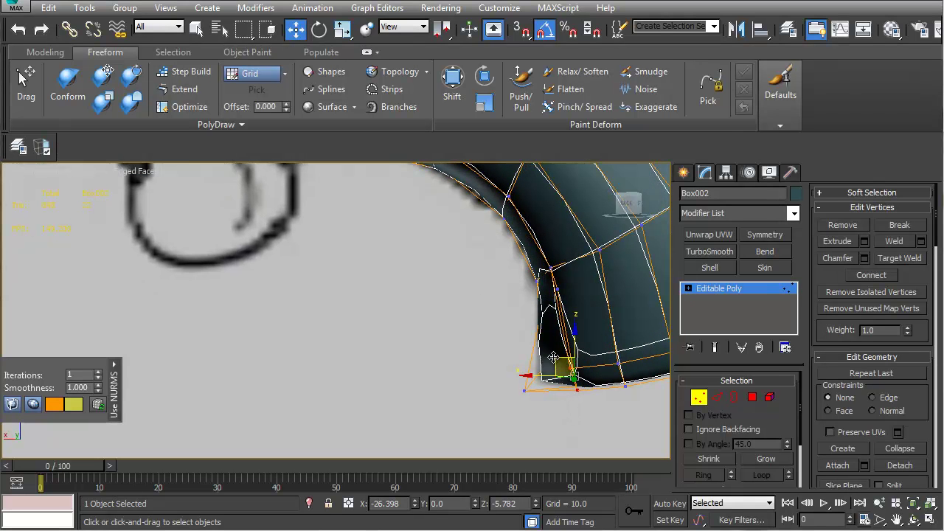
{"action": "left_click_drag", "start_coordinate": [553, 359], "coordinate": [539, 364]}
{"action": "scroll", "coordinate": [566, 353], "scroll_direction": "down", "scroll_amount": 5}
{"action": "scroll", "coordinate": [456, 351], "scroll_direction": "up", "scroll_amount": 5}
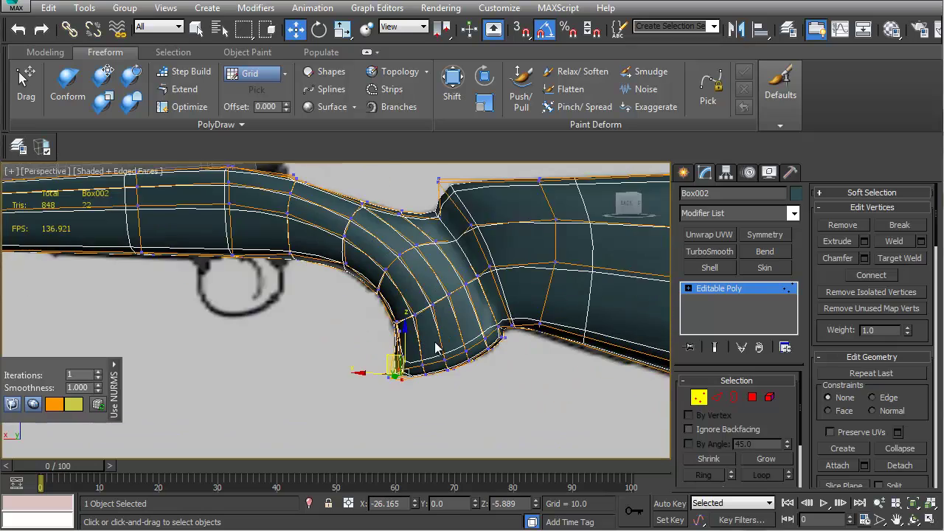
Reposition the grip's bottom-edge vertices along the reference outline, with the rear ones at X -29.512, Z -4.716
{"action": "mouse_move", "coordinate": [455, 351]}
{"action": "middle_mouse_down", "text": "alt"}
{"action": "mouse_move", "coordinate": [364, 312]}
{"action": "mouse_move", "coordinate": [474, 352]}
{"action": "middle_mouse_up", "text": "alt"}
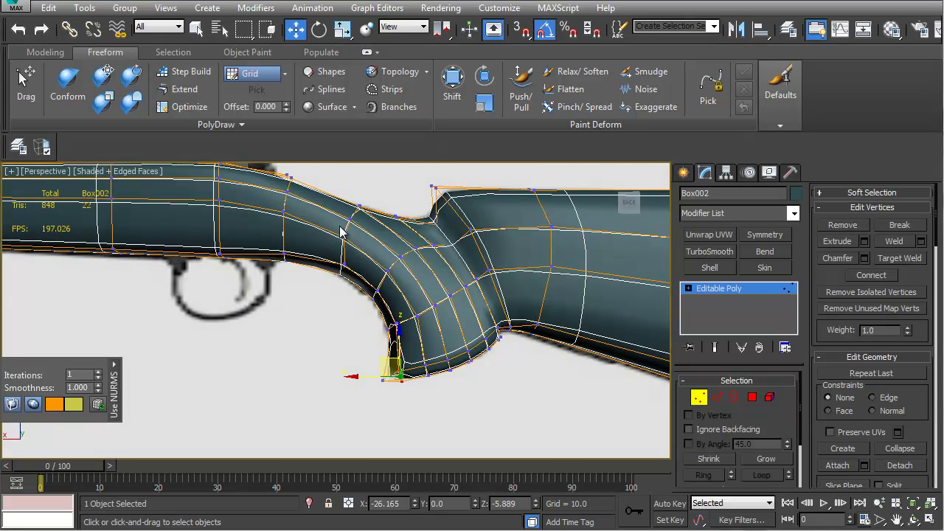
{"action": "middle_click_drag", "start_coordinate": [463, 339], "coordinate": [581, 438], "text": "alt"}
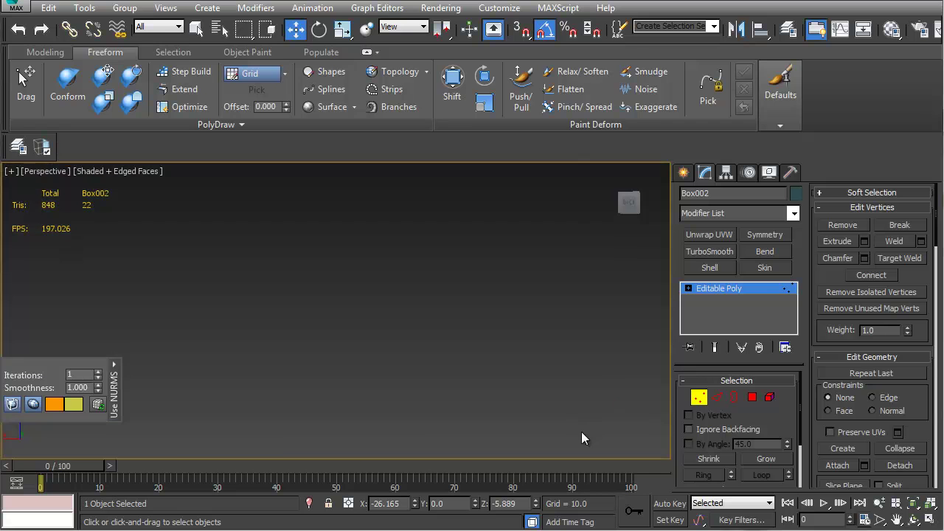
{"action": "middle_click_drag", "start_coordinate": [484, 376], "coordinate": [457, 372], "text": "alt"}
{"action": "left_click_drag", "start_coordinate": [447, 379], "coordinate": [435, 336]}
{"action": "key", "text": "z"}
{"action": "middle_click_drag", "start_coordinate": [436, 336], "coordinate": [439, 375], "text": "alt"}
{"action": "scroll", "coordinate": [441, 364], "scroll_direction": "down", "scroll_amount": 4}
{"action": "left_click_drag", "start_coordinate": [448, 382], "coordinate": [413, 287]}
{"action": "left_click_drag", "start_coordinate": [361, 407], "coordinate": [363, 362]}
{"action": "scroll", "coordinate": [373, 354], "scroll_direction": "down", "scroll_amount": 4}
{"action": "middle_click_drag", "start_coordinate": [376, 356], "coordinate": [392, 359]}
{"action": "middle_click_drag", "start_coordinate": [375, 391], "coordinate": [395, 391]}
{"action": "middle_click_drag", "start_coordinate": [369, 344], "coordinate": [471, 426]}
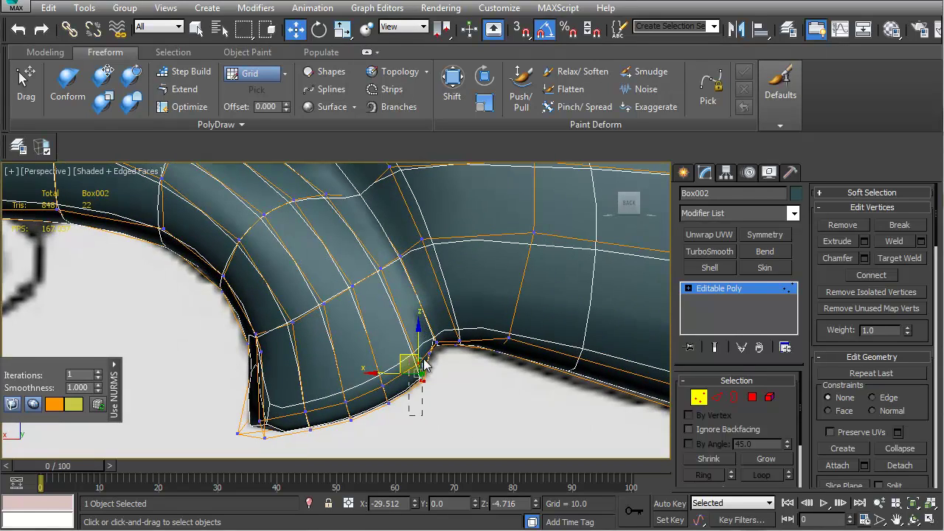
Scale the rear bottom vertices of the pistol grip narrower across the stock's width
{"action": "middle_click_drag", "start_coordinate": [432, 357], "coordinate": [395, 384], "text": "alt"}
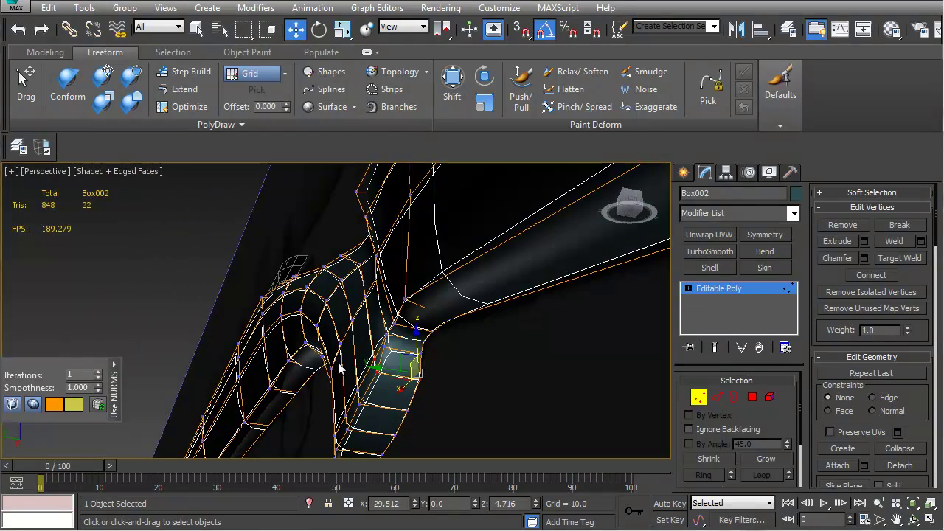
{"action": "key", "text": "r"}
{"action": "left_click_drag", "start_coordinate": [373, 368], "coordinate": [379, 369]}
{"action": "middle_click_drag", "start_coordinate": [401, 369], "coordinate": [497, 406], "text": "alt"}
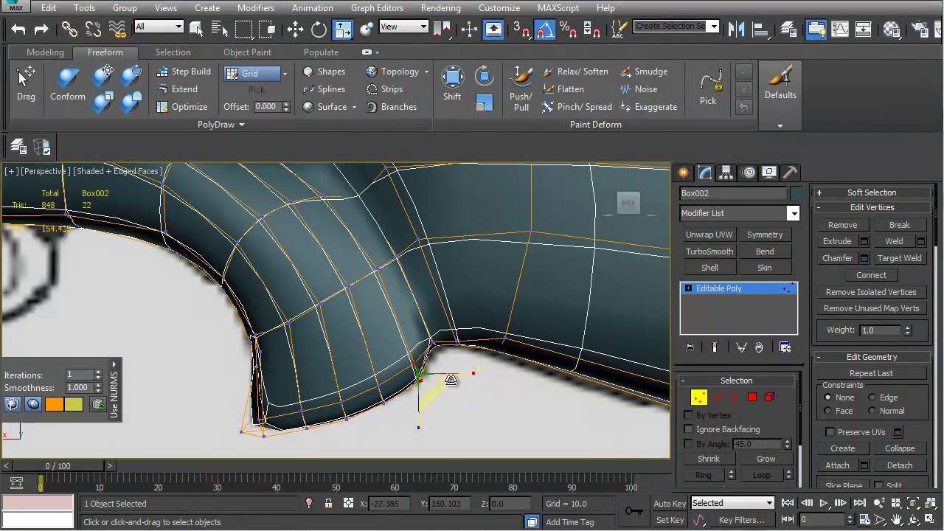
{"action": "key", "text": "F3"}
{"action": "key", "text": "F3"}
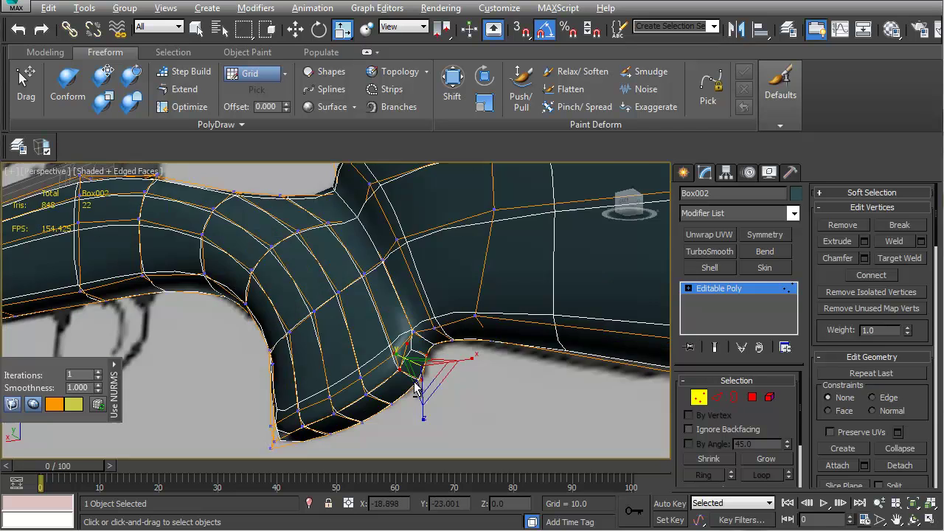
{"action": "middle_click_drag", "start_coordinate": [421, 361], "coordinate": [376, 374], "text": "alt"}
{"action": "left_click_drag", "start_coordinate": [372, 360], "coordinate": [391, 365]}
{"action": "mouse_move", "coordinate": [389, 364]}
{"action": "middle_mouse_down", "text": "alt"}
{"action": "mouse_move", "coordinate": [402, 344]}
{"action": "mouse_move", "coordinate": [417, 355]}
{"action": "mouse_move", "coordinate": [402, 362]}
{"action": "mouse_move", "coordinate": [376, 350]}
{"action": "middle_mouse_up", "text": "alt"}
Scale the crosswise edge at the underside junction of grip and buttstock narrower across the stock's width
{"action": "key", "text": "2"}
{"action": "left_click", "coordinate": [411, 337]}
{"action": "left_click_drag", "start_coordinate": [374, 341], "coordinate": [404, 347]}
{"action": "mouse_move", "coordinate": [404, 347]}
{"action": "middle_mouse_down", "text": "alt"}
{"action": "mouse_move", "coordinate": [359, 352]}
{"action": "mouse_move", "coordinate": [409, 340]}
{"action": "middle_mouse_up", "text": "alt"}
{"action": "scroll", "coordinate": [418, 346], "scroll_direction": "up", "scroll_amount": 4}
Isolate the stock from the other rifle parts and continue in edge editing
{"action": "left_click", "coordinate": [309, 503]}
{"action": "left_click", "coordinate": [309, 502]}
{"action": "middle_click_drag", "start_coordinate": [348, 396], "coordinate": [427, 360]}
{"action": "left_click", "coordinate": [310, 503]}
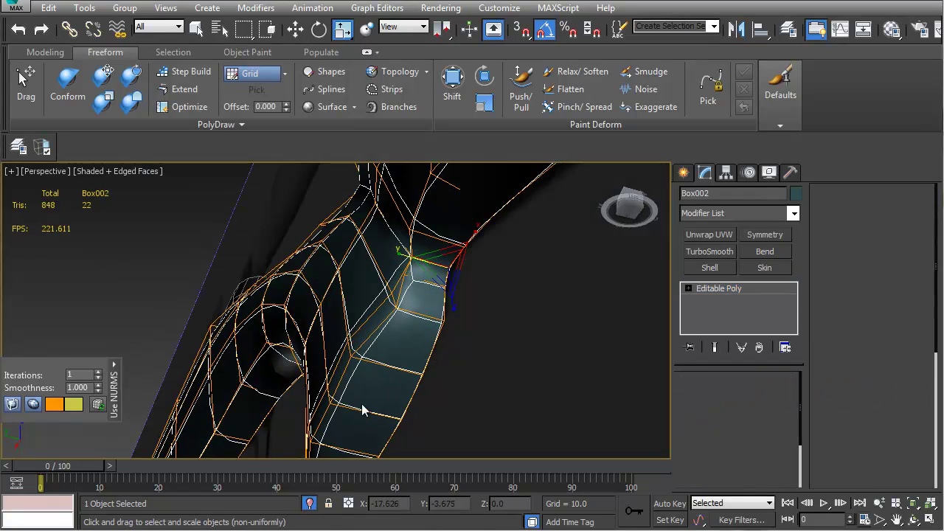
{"action": "middle_click_drag", "start_coordinate": [365, 361], "coordinate": [390, 344], "text": "alt"}
{"action": "left_click", "coordinate": [337, 373]}
Set non-uniform scaling to use the selection center for the edge at the underside junction of grip and buttstock
{"action": "middle_click_drag", "start_coordinate": [337, 381], "coordinate": [313, 283], "text": "alt"}
{"action": "middle_click_drag", "start_coordinate": [262, 386], "coordinate": [307, 364], "text": "alt"}
{"action": "scroll", "coordinate": [356, 379], "scroll_direction": "down", "scroll_amount": 4}
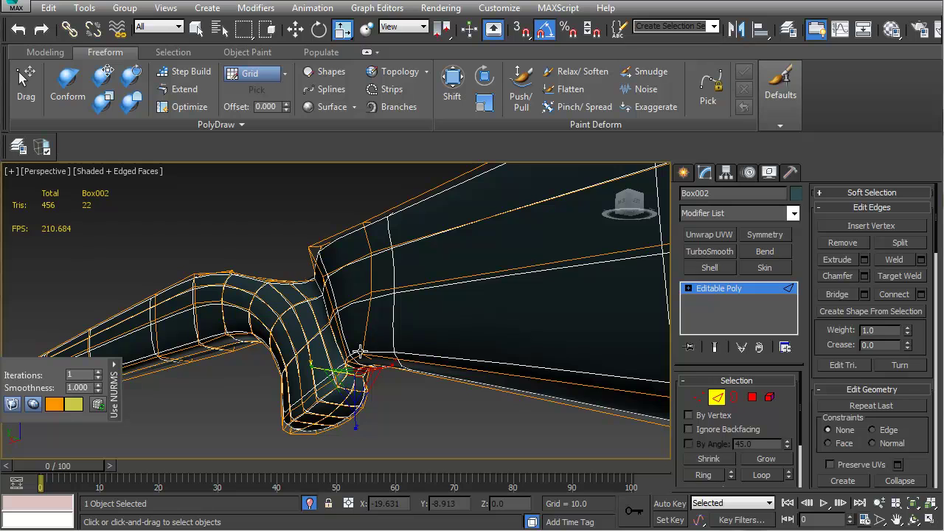
{"action": "scroll", "coordinate": [363, 350], "scroll_direction": "up", "scroll_amount": 8}
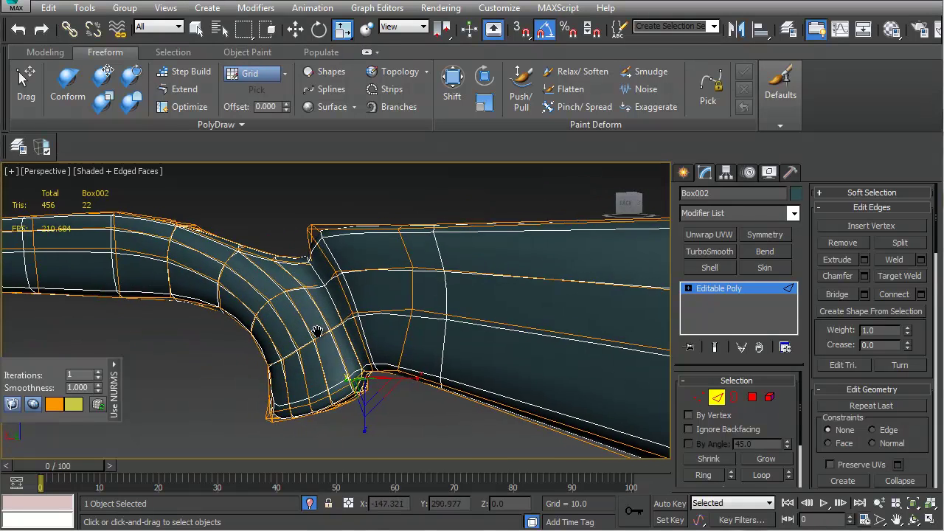
{"action": "middle_click_drag", "start_coordinate": [397, 383], "coordinate": [259, 348], "text": "alt"}
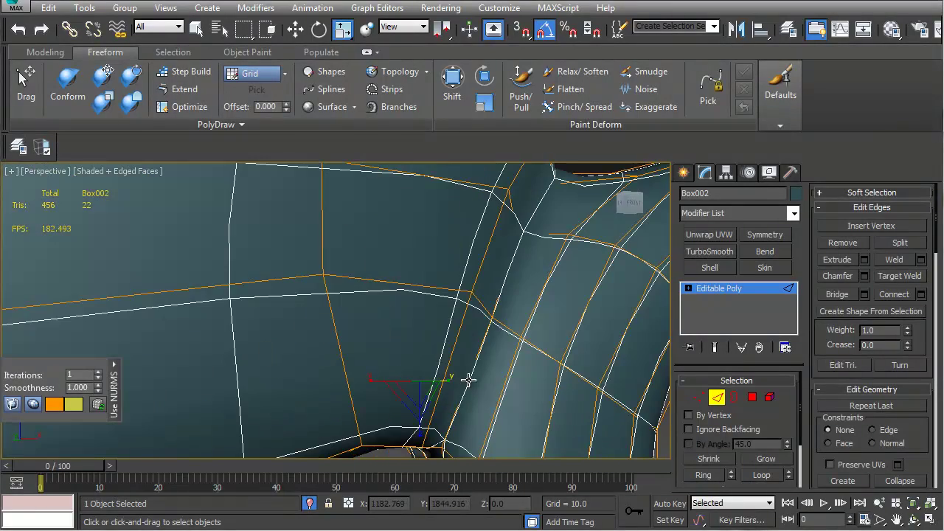
{"action": "middle_click_drag", "start_coordinate": [471, 380], "coordinate": [490, 337], "text": "alt"}
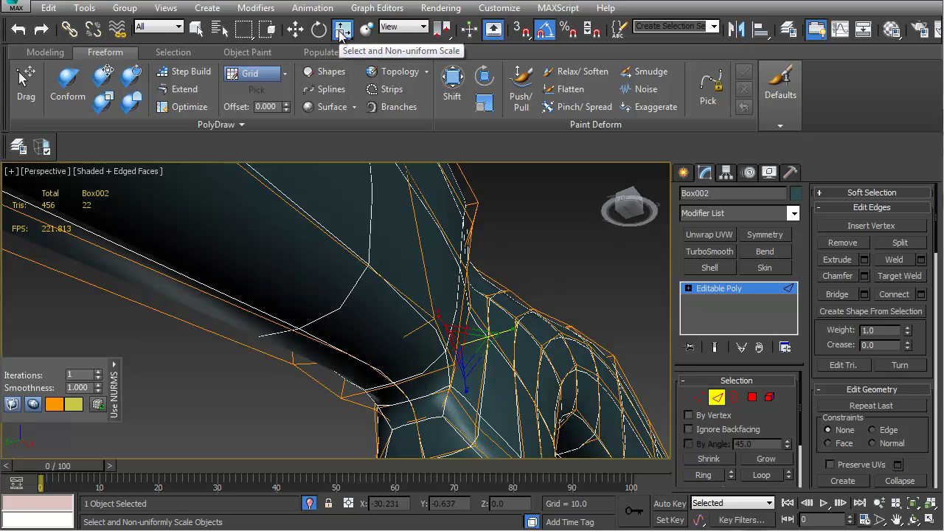
{"action": "left_click_drag", "start_coordinate": [340, 37], "coordinate": [359, 85]}
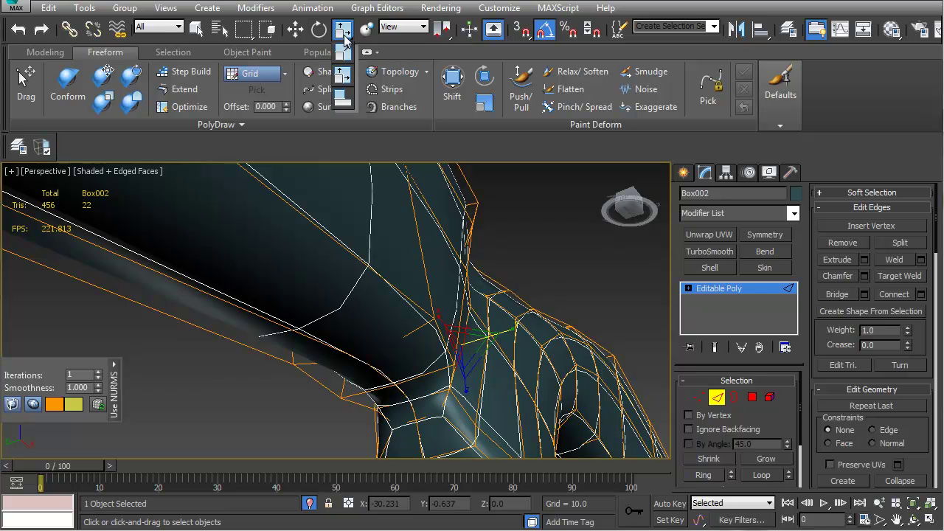
{"action": "left_click_drag", "start_coordinate": [344, 41], "coordinate": [344, 45]}
{"action": "middle_click_drag", "start_coordinate": [396, 239], "coordinate": [379, 253]}
{"action": "key", "text": "r"}
{"action": "key", "text": "r"}
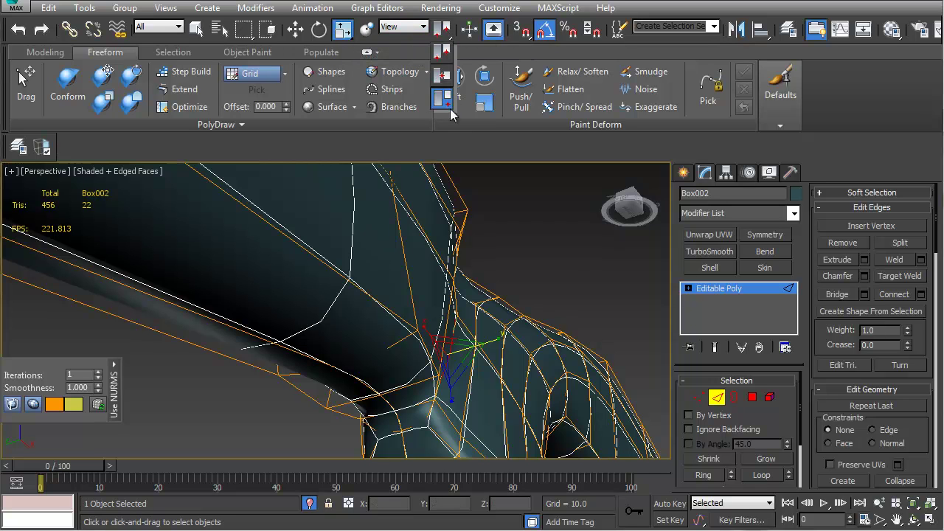
{"action": "left_click", "coordinate": [452, 74]}
Scale the underside junction edge wider across the stock's width, and widen the neighbouring vertex pair in the same direction
{"action": "middle_click_drag", "start_coordinate": [442, 332], "coordinate": [448, 290], "text": "alt"}
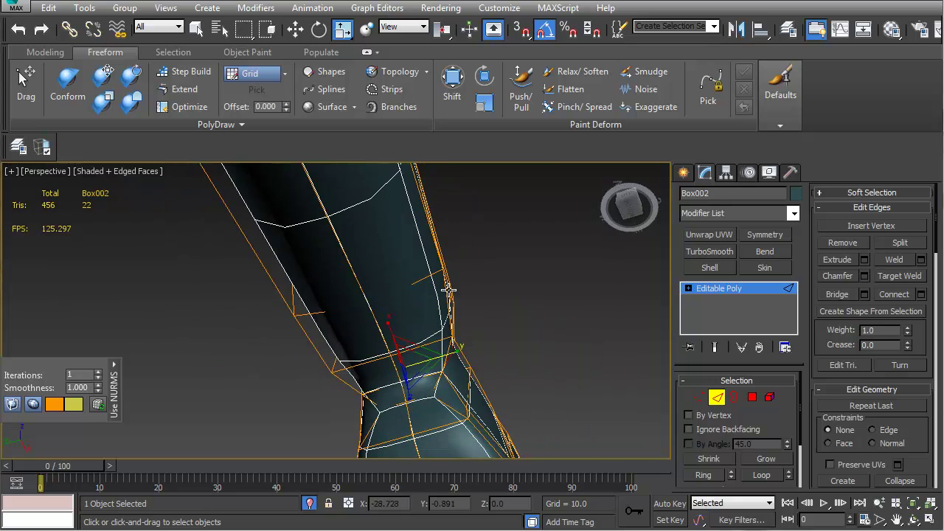
{"action": "left_click_drag", "start_coordinate": [459, 349], "coordinate": [474, 354]}
{"action": "middle_click_drag", "start_coordinate": [475, 352], "coordinate": [358, 429], "text": "alt"}
{"action": "middle_click_drag", "start_coordinate": [358, 429], "coordinate": [506, 292]}
{"action": "key", "text": "1"}
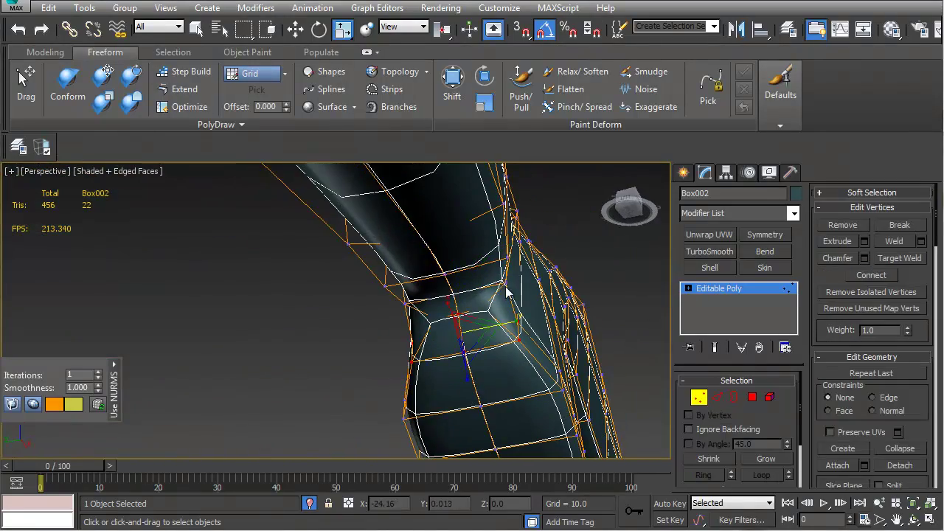
{"action": "middle_click_drag", "start_coordinate": [350, 315], "coordinate": [376, 314], "text": "alt"}
{"action": "middle_click_drag", "start_coordinate": [403, 272], "coordinate": [404, 306], "text": "alt"}
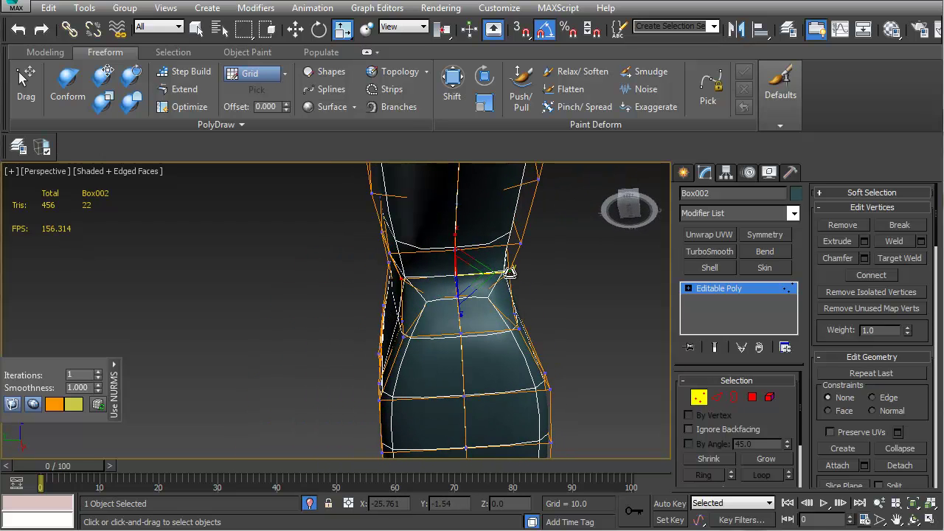
{"action": "left_click_drag", "start_coordinate": [511, 273], "coordinate": [515, 274]}
Widen the two side vertex pairs at the grip and buttstock junction across the stock's width, one of them to about 112 percent
{"action": "middle_click_drag", "start_coordinate": [504, 285], "coordinate": [496, 342], "text": "alt"}
{"action": "scroll", "coordinate": [491, 315], "scroll_direction": "up", "scroll_amount": 3}
{"action": "middle_click_drag", "start_coordinate": [447, 287], "coordinate": [383, 363]}
{"action": "mouse_move", "coordinate": [384, 363]}
{"action": "middle_mouse_down", "text": "alt"}
{"action": "mouse_move", "coordinate": [379, 315]}
{"action": "mouse_move", "coordinate": [435, 331]}
{"action": "mouse_move", "coordinate": [432, 324]}
{"action": "mouse_move", "coordinate": [457, 379]}
{"action": "mouse_move", "coordinate": [483, 350]}
{"action": "mouse_move", "coordinate": [459, 355]}
{"action": "mouse_move", "coordinate": [431, 337]}
{"action": "mouse_move", "coordinate": [449, 373]}
{"action": "mouse_move", "coordinate": [375, 359]}
{"action": "middle_mouse_up", "text": "alt"}
{"action": "left_click", "coordinate": [422, 334]}
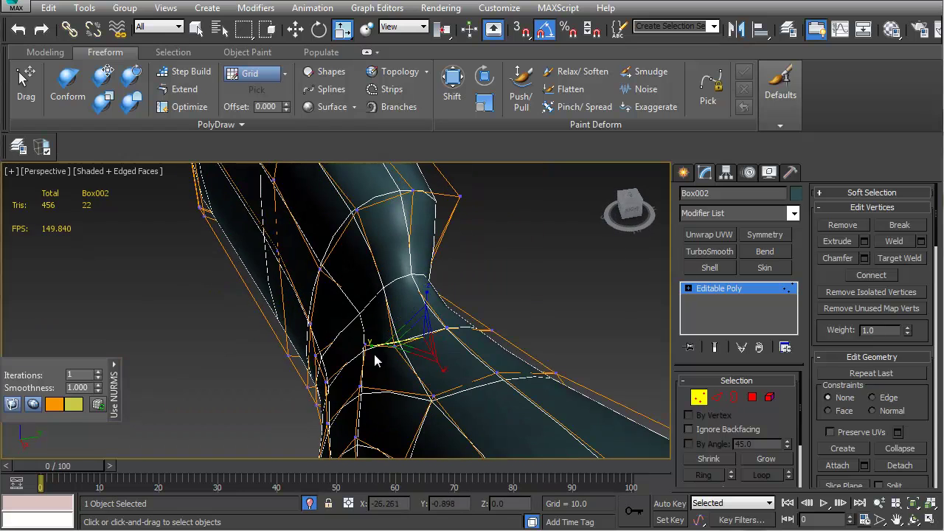
{"action": "middle_click_drag", "start_coordinate": [312, 357], "coordinate": [341, 389], "text": "alt"}
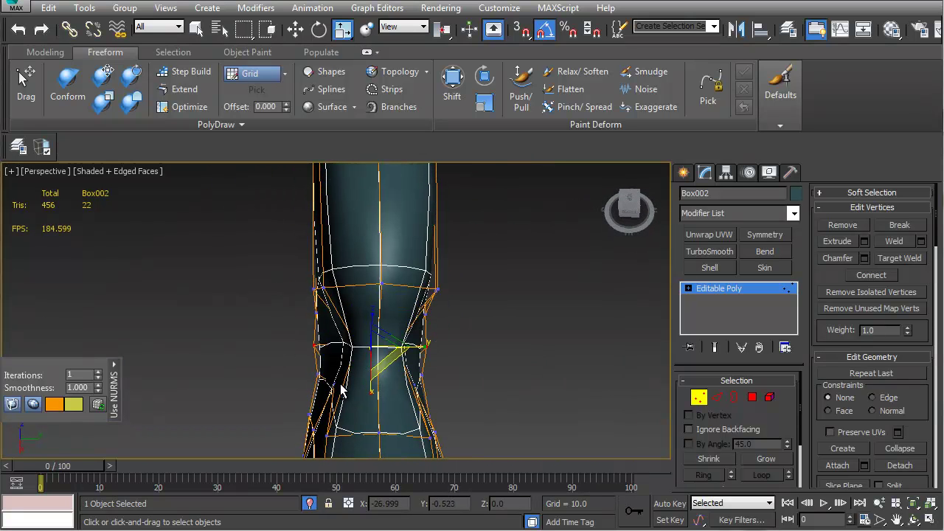
{"action": "left_click_drag", "start_coordinate": [427, 348], "coordinate": [422, 347]}
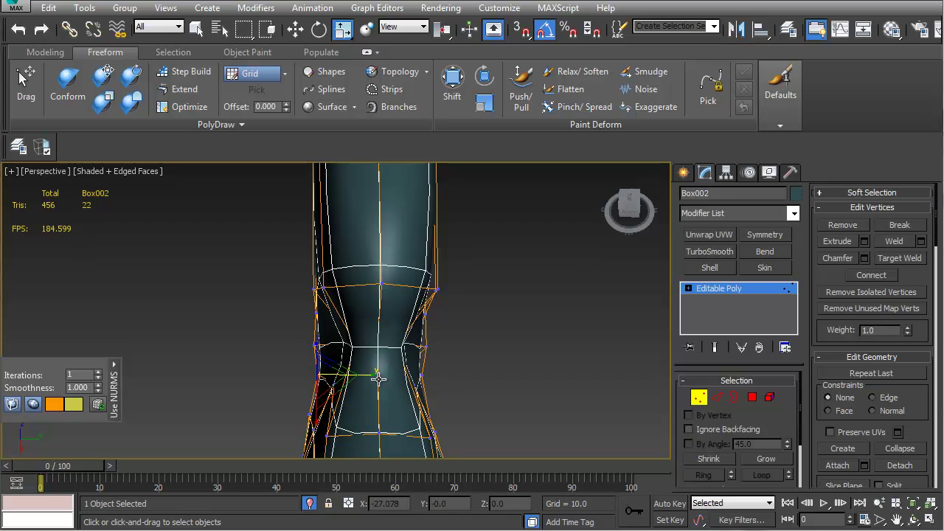
{"action": "left_click_drag", "start_coordinate": [420, 377], "coordinate": [426, 377]}
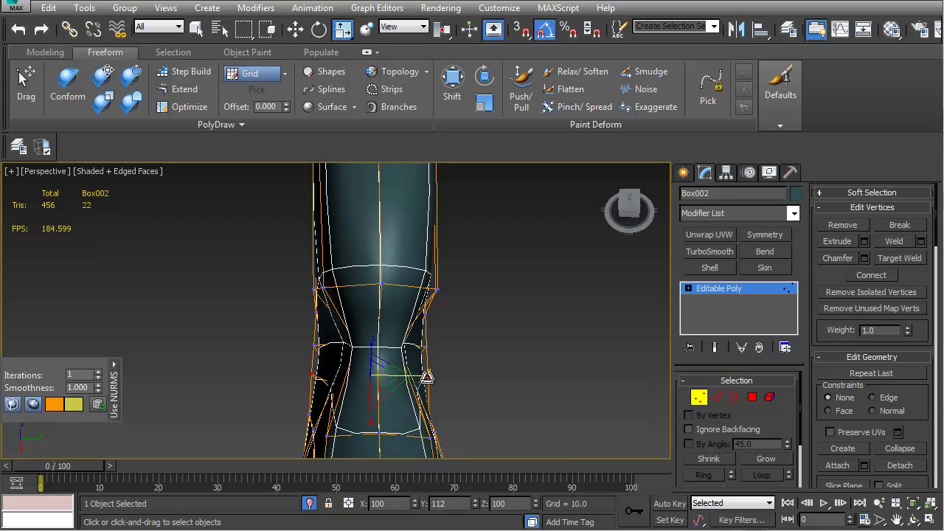
{"action": "left_click", "coordinate": [314, 346]}
{"action": "left_click_drag", "start_coordinate": [415, 349], "coordinate": [424, 346]}
Lower the upper vertex at the notch between grip and buttstock to Z 1.479
{"action": "middle_click_drag", "start_coordinate": [424, 347], "coordinate": [398, 298], "text": "alt"}
{"action": "scroll", "coordinate": [398, 297], "scroll_direction": "up", "scroll_amount": 10}
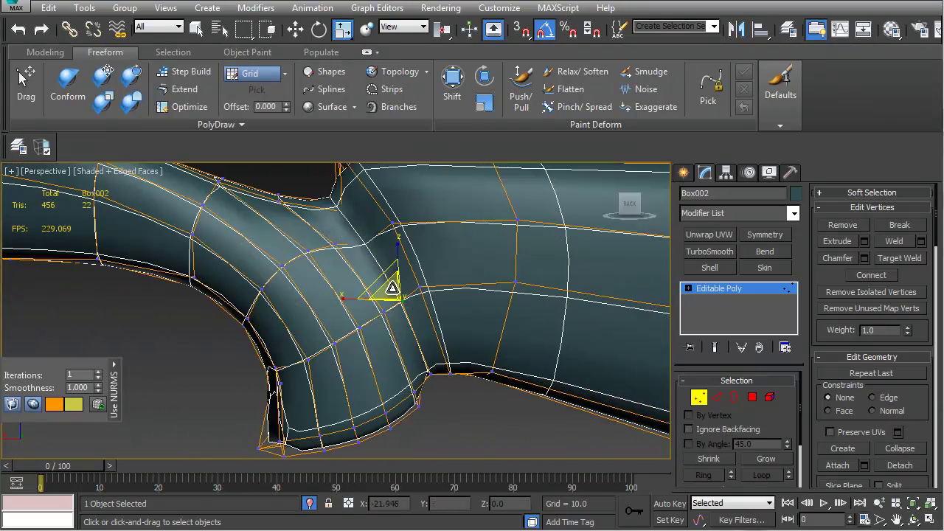
{"action": "middle_click_drag", "start_coordinate": [344, 260], "coordinate": [291, 225], "text": "alt"}
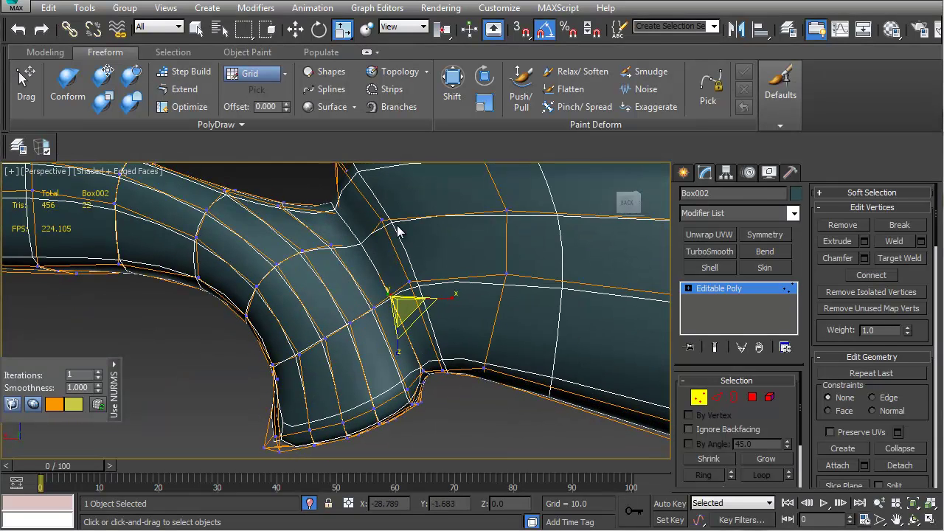
{"action": "middle_click_drag", "start_coordinate": [356, 224], "coordinate": [430, 317], "text": "alt"}
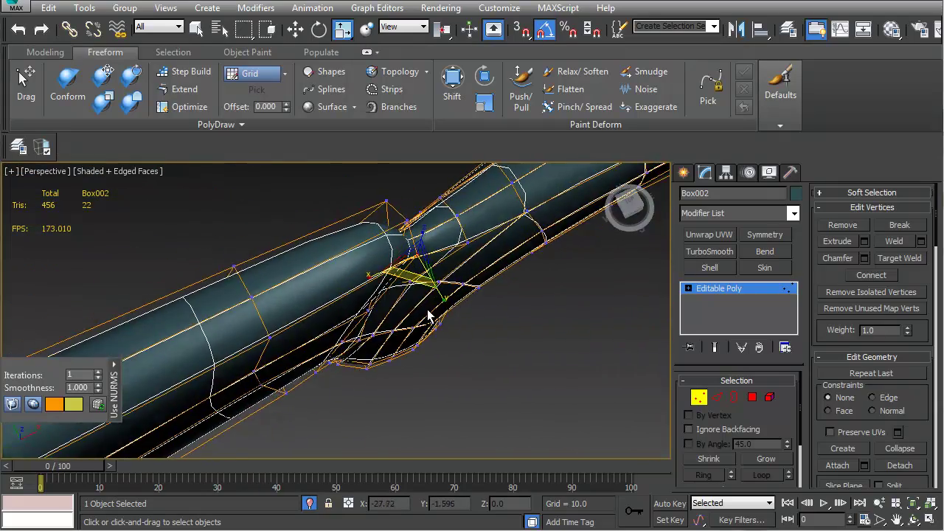
{"action": "left_click", "coordinate": [404, 221], "text": "ctrl"}
{"action": "left_click_drag", "start_coordinate": [439, 281], "coordinate": [362, 190]}
{"action": "key", "text": "w"}
{"action": "middle_click_drag", "start_coordinate": [363, 191], "coordinate": [201, 152], "text": "alt"}
{"action": "middle_click_drag", "start_coordinate": [250, 210], "coordinate": [258, 223]}
{"action": "scroll", "coordinate": [343, 204], "scroll_direction": "up", "scroll_amount": 5}
{"action": "scroll", "coordinate": [344, 204], "scroll_direction": "down", "scroll_amount": 2}
{"action": "middle_click_drag", "start_coordinate": [343, 205], "coordinate": [326, 219]}
{"action": "scroll", "coordinate": [327, 219], "scroll_direction": "down", "scroll_amount": 2}
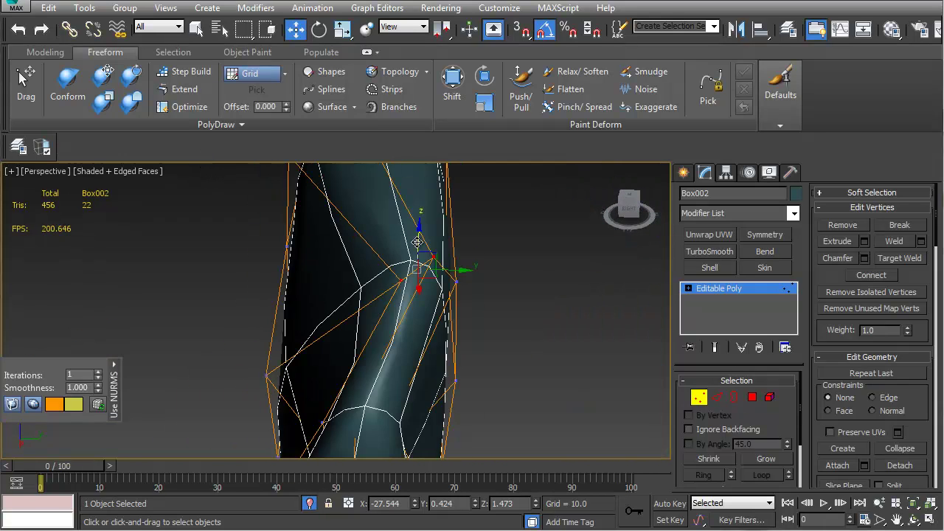
{"action": "scroll", "coordinate": [417, 242], "scroll_direction": "up", "scroll_amount": 2}
{"action": "left_click", "coordinate": [464, 285]}
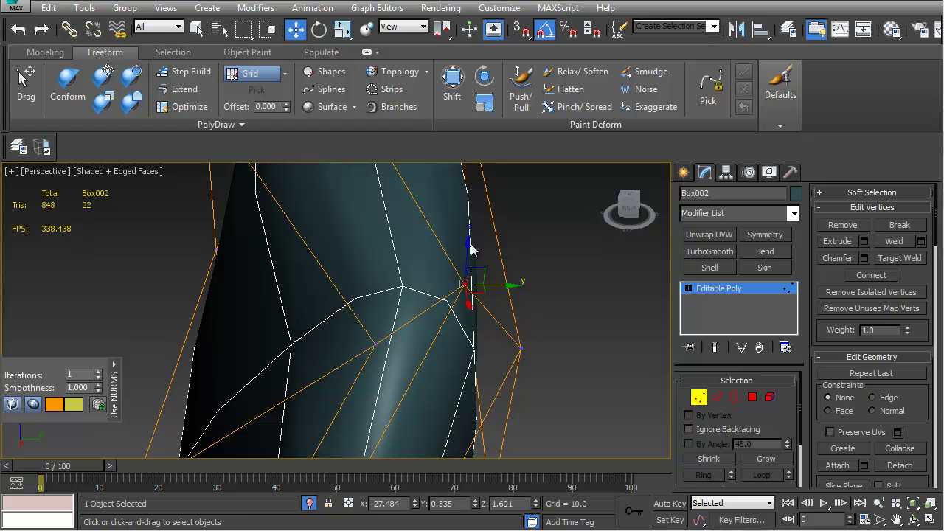
{"action": "left_click_drag", "start_coordinate": [466, 246], "coordinate": [462, 286]}
{"action": "middle_click_drag", "start_coordinate": [462, 287], "coordinate": [493, 332], "text": "alt"}
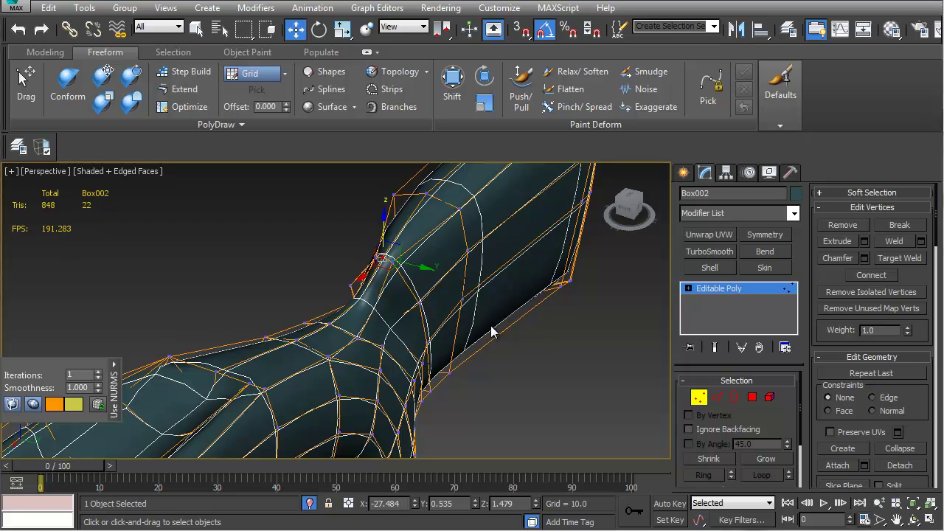
Move the side vertices below the notch outward across the stock's width, placing the upper one at Y 0.557
{"action": "middle_click_drag", "start_coordinate": [237, 216], "coordinate": [383, 286], "text": "alt"}
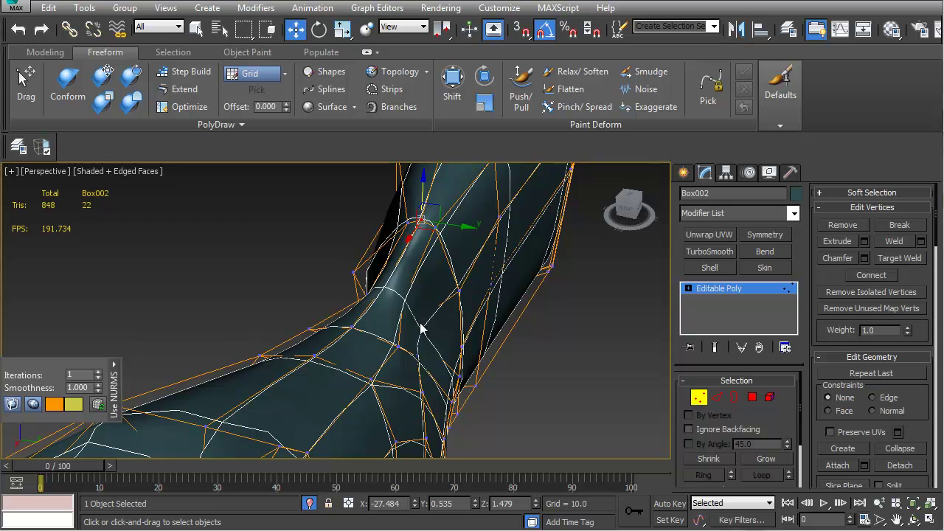
{"action": "left_click", "coordinate": [402, 299]}
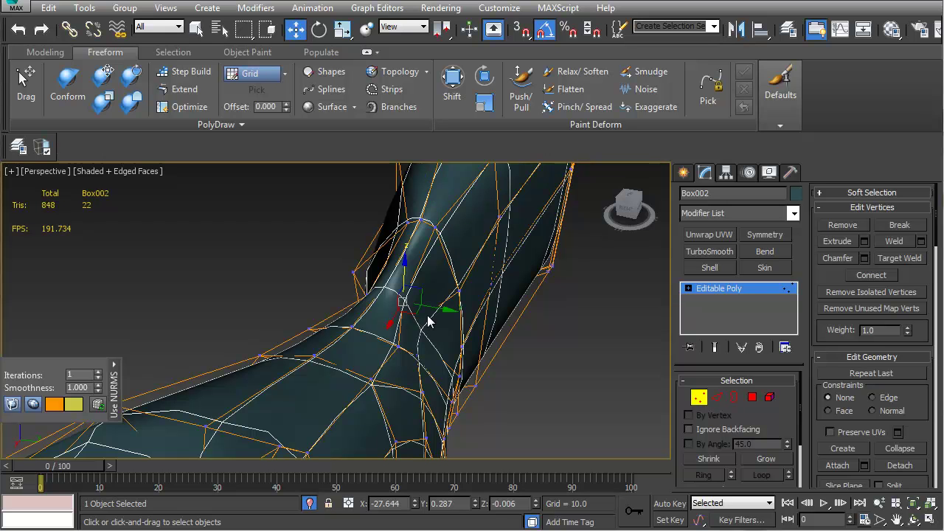
{"action": "left_click_drag", "start_coordinate": [435, 306], "coordinate": [438, 328]}
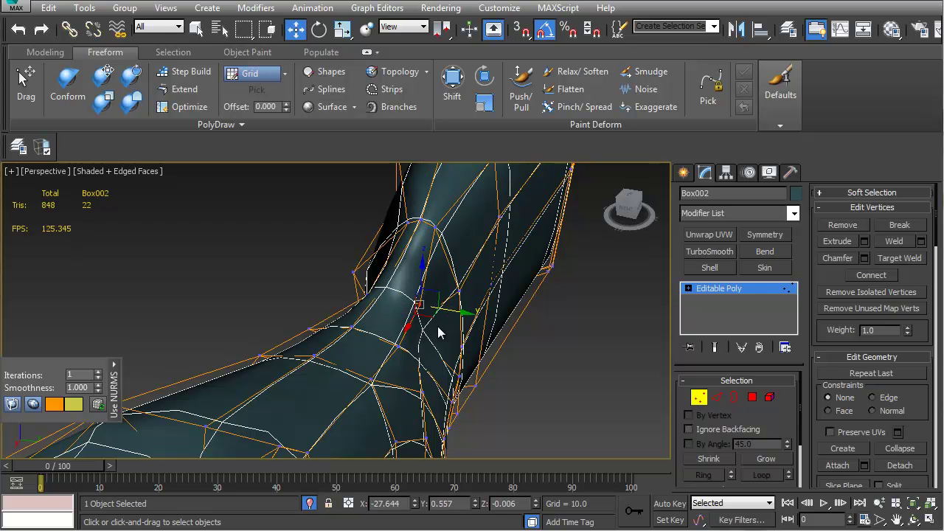
{"action": "key", "text": "F3"}
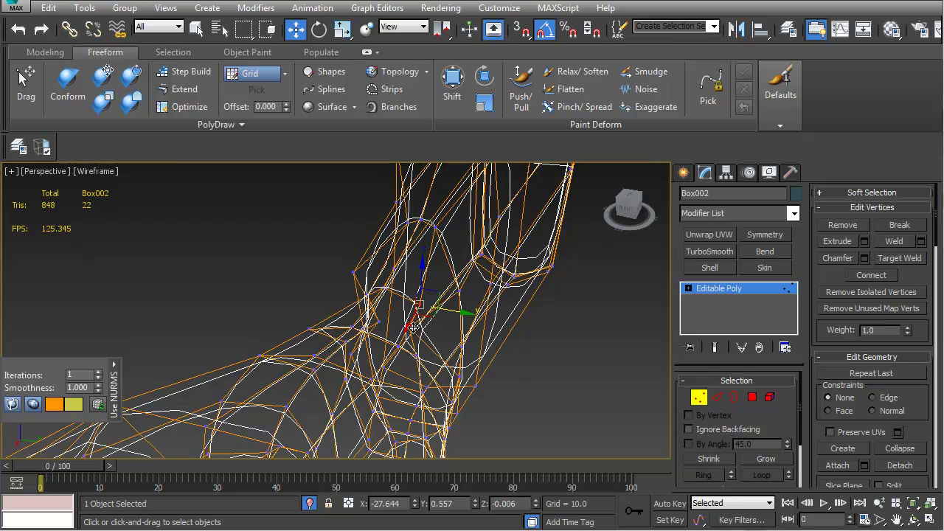
{"action": "left_click", "coordinate": [409, 327]}
{"action": "key", "text": "F3"}
{"action": "left_click_drag", "start_coordinate": [443, 334], "coordinate": [463, 341]}
Nudge the remaining side vertices at the grip and buttstock junction outward along Y to even out the curve
{"action": "middle_click_drag", "start_coordinate": [467, 334], "coordinate": [402, 360], "text": "alt"}
{"action": "left_click_drag", "start_coordinate": [406, 360], "coordinate": [395, 372]}
{"action": "left_click_drag", "start_coordinate": [442, 354], "coordinate": [449, 358]}
{"action": "middle_click_drag", "start_coordinate": [449, 358], "coordinate": [433, 391], "text": "alt"}
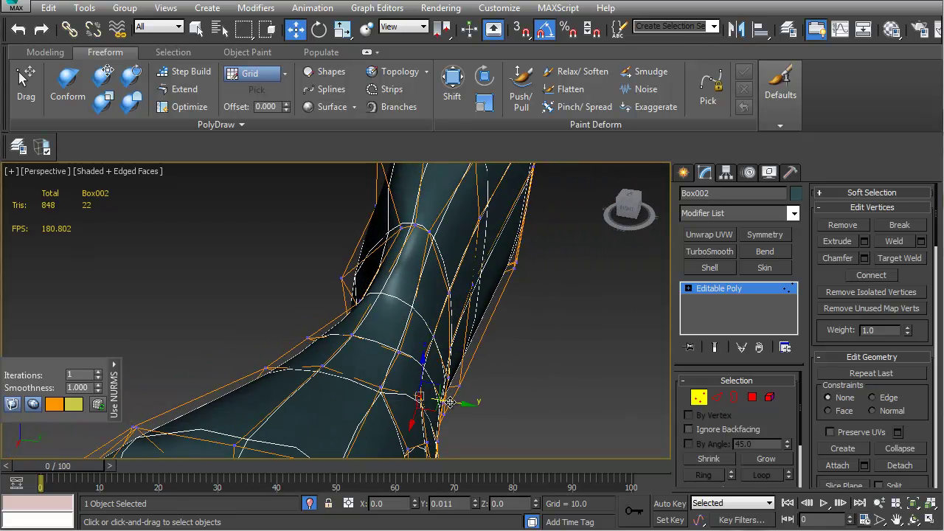
{"action": "middle_click_drag", "start_coordinate": [451, 403], "coordinate": [426, 368], "text": "alt"}
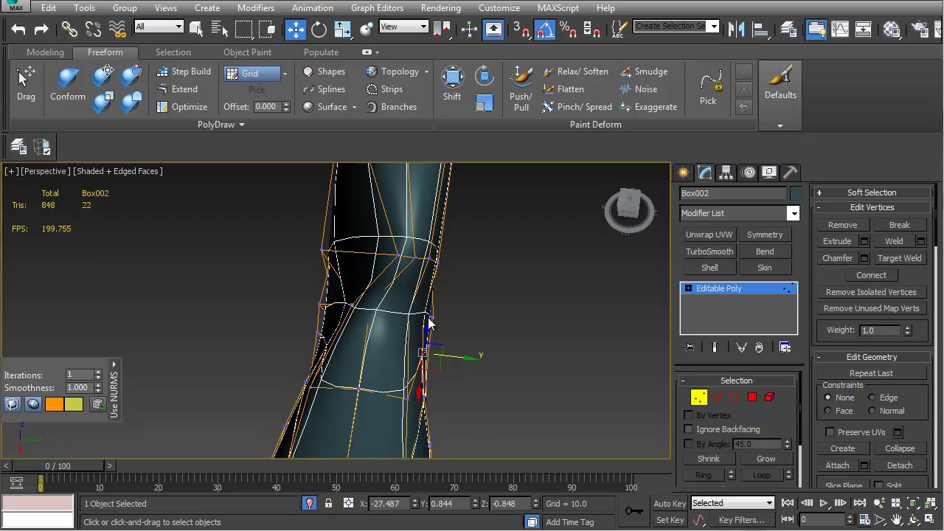
{"action": "left_click_drag", "start_coordinate": [451, 319], "coordinate": [458, 318]}
Turn off NURMS subdivision on the stock to expose the base polygons at the front of the grip
{"action": "middle_click_drag", "start_coordinate": [476, 319], "coordinate": [438, 339], "text": "alt"}
{"action": "scroll", "coordinate": [441, 260], "scroll_direction": "down", "scroll_amount": 5}
{"action": "scroll", "coordinate": [439, 336], "scroll_direction": "up", "scroll_amount": 4}
{"action": "middle_click_drag", "start_coordinate": [450, 228], "coordinate": [492, 225], "text": "alt"}
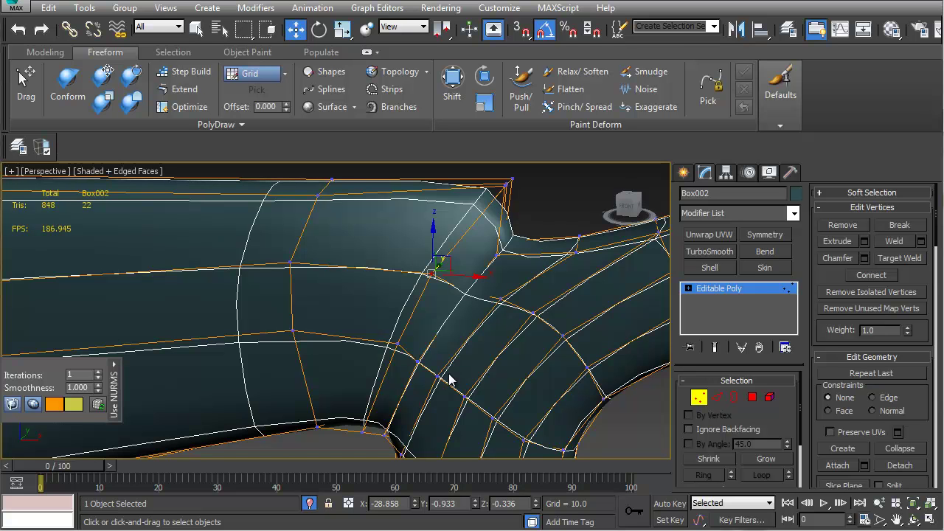
{"action": "middle_click_drag", "start_coordinate": [450, 377], "coordinate": [384, 329], "text": "alt"}
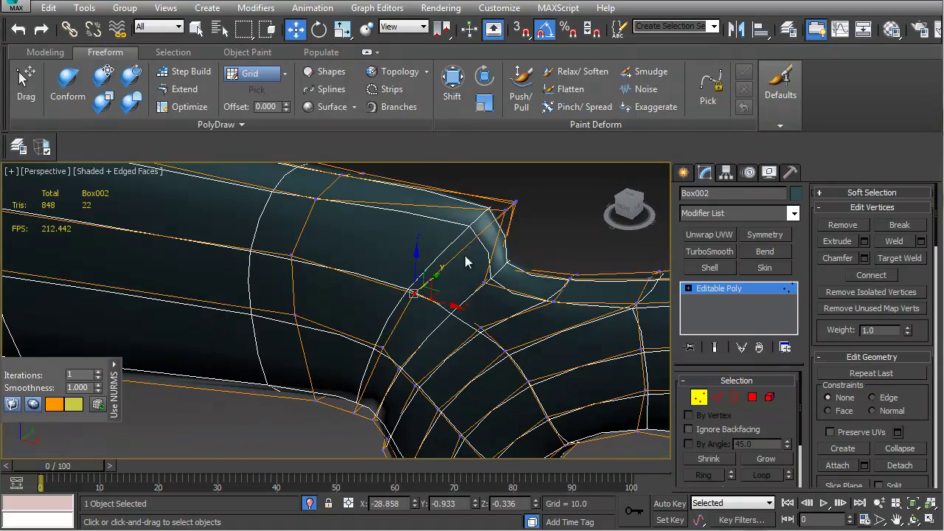
{"action": "middle_click_drag", "start_coordinate": [448, 284], "coordinate": [368, 314], "text": "alt"}
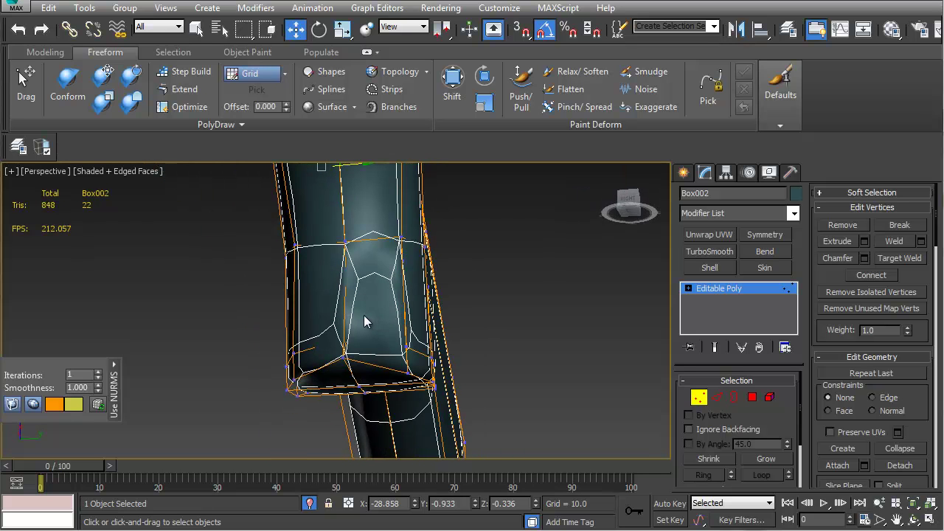
{"action": "scroll", "coordinate": [920, 426], "scroll_direction": "down", "scroll_amount": 10}
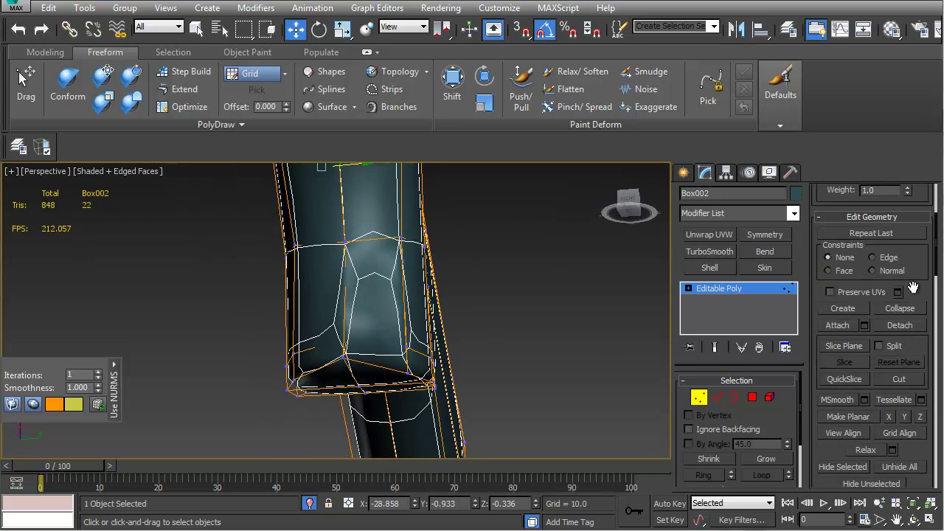
{"action": "left_click", "coordinate": [825, 350]}
{"action": "mouse_move", "coordinate": [465, 278]}
{"action": "middle_mouse_down", "text": "alt"}
{"action": "mouse_move", "coordinate": [435, 285]}
{"action": "mouse_move", "coordinate": [471, 268]}
{"action": "middle_mouse_up", "text": "alt"}
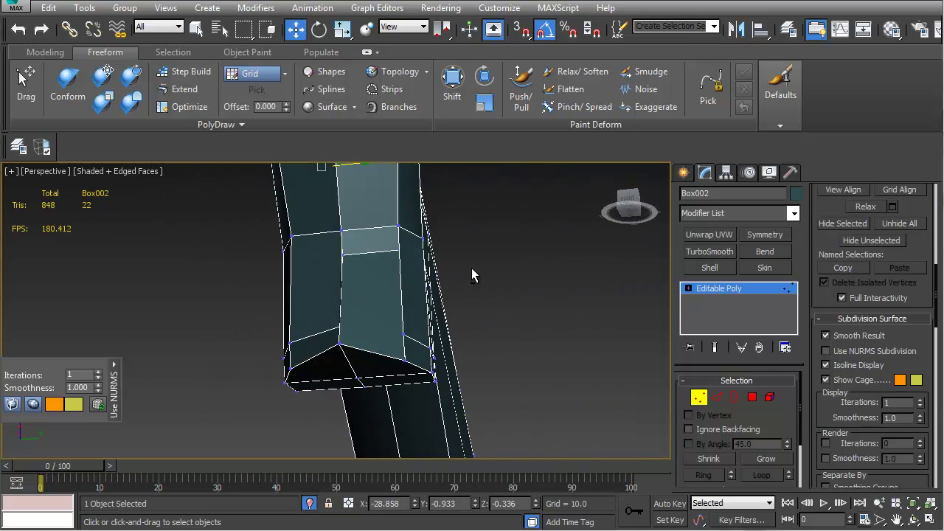
Select the front polygon at the grip's lower end, grow the selection, deselect the surrounding polygons and delete the rest
{"action": "left_click", "coordinate": [752, 397]}
{"action": "left_click", "coordinate": [362, 337]}
{"action": "middle_click_drag", "start_coordinate": [362, 337], "coordinate": [509, 376], "text": "alt"}
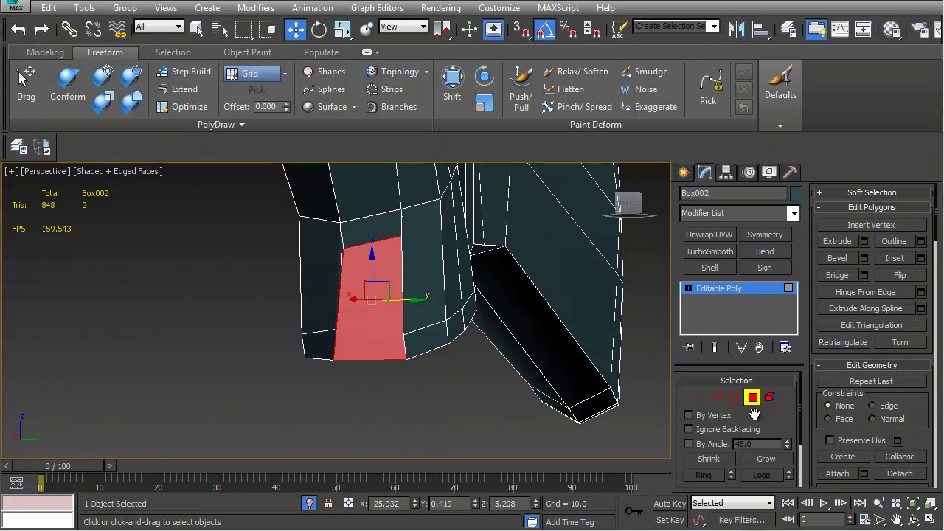
{"action": "left_click", "coordinate": [756, 454]}
{"action": "middle_click_drag", "start_coordinate": [347, 347], "coordinate": [318, 377], "text": "alt"}
{"action": "left_click_drag", "start_coordinate": [238, 393], "coordinate": [313, 297], "text": "alt"}
{"action": "middle_click_drag", "start_coordinate": [388, 335], "coordinate": [310, 359], "text": "alt"}
{"action": "left_click_drag", "start_coordinate": [444, 396], "coordinate": [443, 391], "text": "alt"}
{"action": "middle_click_drag", "start_coordinate": [442, 391], "coordinate": [263, 304], "text": "alt"}
{"action": "key", "text": "Delete"}
Bridge the two long side edges of the opening in the grip's front and the short edge pair below them
{"action": "middle_click_drag", "start_coordinate": [263, 304], "coordinate": [366, 487]}
{"action": "key", "text": "2"}
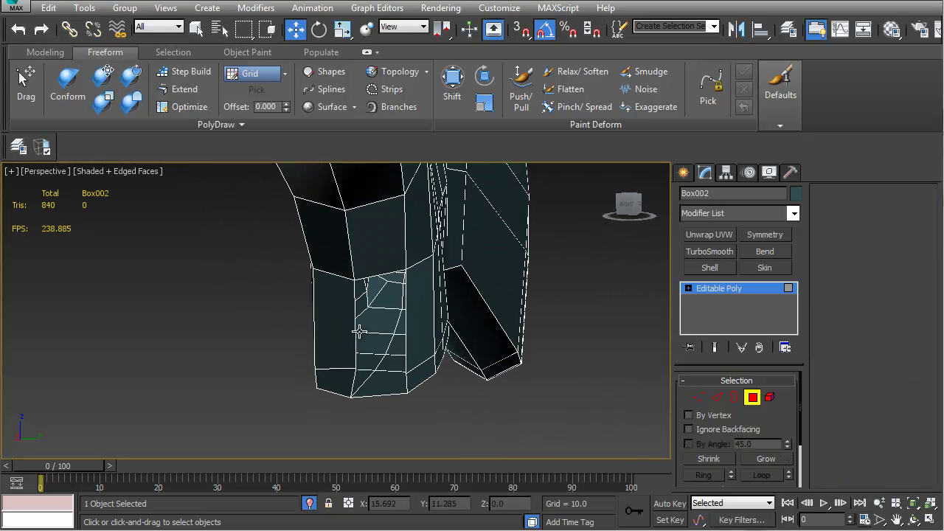
{"action": "left_click", "coordinate": [356, 328]}
{"action": "left_click", "coordinate": [404, 342], "text": "ctrl"}
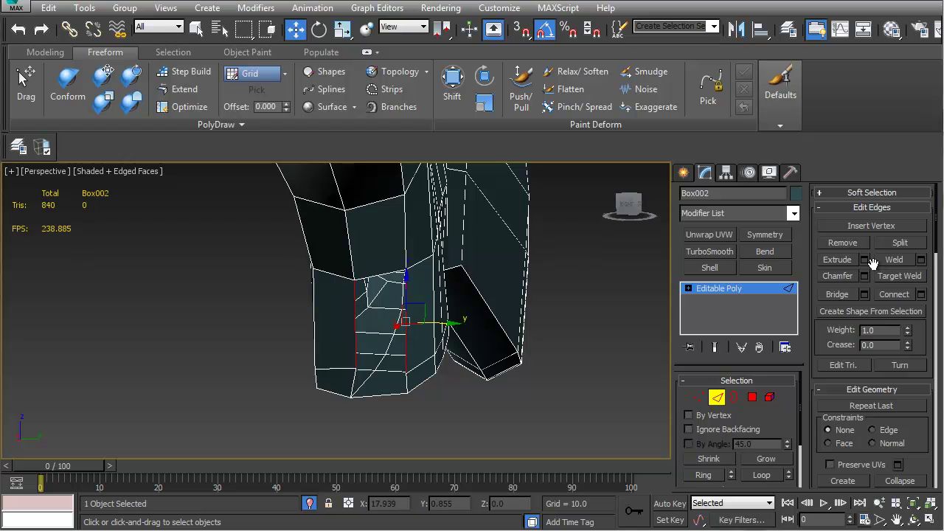
{"action": "left_click", "coordinate": [853, 295]}
{"action": "left_click", "coordinate": [355, 381]}
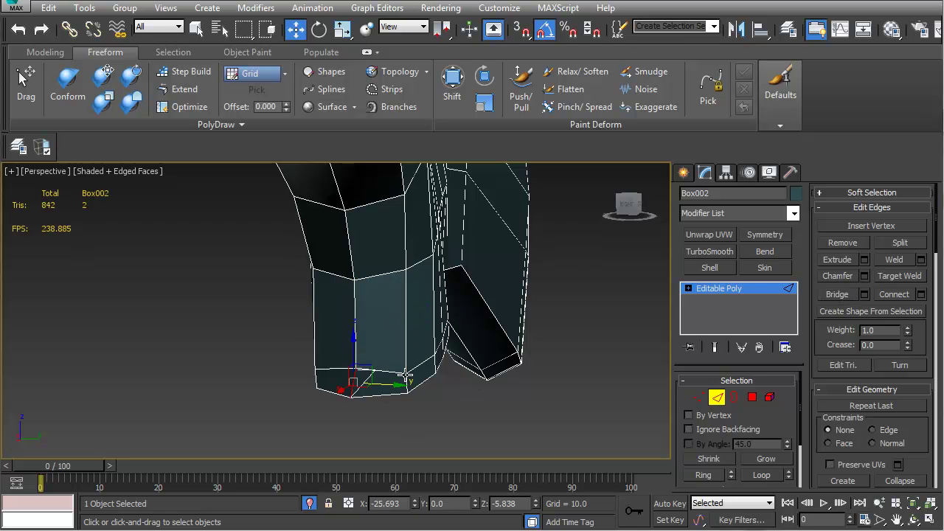
{"action": "left_click", "coordinate": [404, 380], "text": "ctrl"}
{"action": "middle_click_drag", "start_coordinate": [405, 381], "coordinate": [373, 378], "text": "alt"}
{"action": "left_click", "coordinate": [847, 293]}
{"action": "middle_click_drag", "start_coordinate": [571, 317], "coordinate": [345, 327], "text": "alt"}
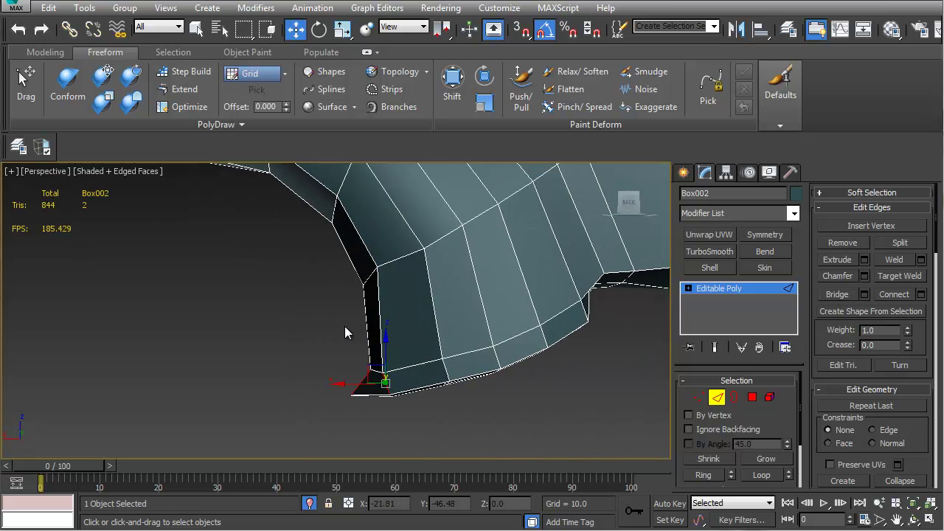
Turn NURMS subdivision back on for the stock and inspect the smoothed grip from the side
{"action": "left_click", "coordinate": [712, 399]}
{"action": "left_click_drag", "start_coordinate": [909, 447], "coordinate": [864, 389]}
{"action": "scroll", "coordinate": [861, 392], "scroll_direction": "down", "scroll_amount": 2}
{"action": "left_click", "coordinate": [825, 322]}
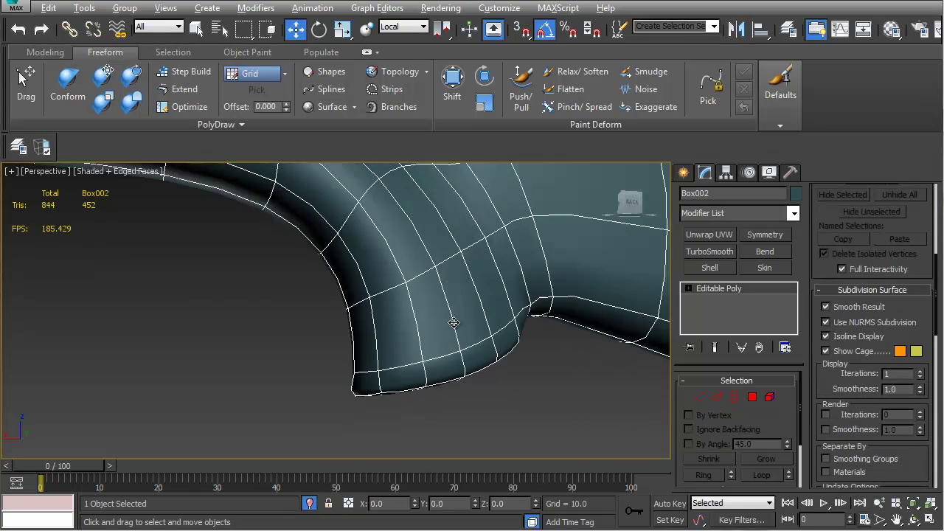
{"action": "middle_click_drag", "start_coordinate": [560, 317], "coordinate": [500, 324], "text": "alt"}
{"action": "middle_click_drag", "start_coordinate": [397, 340], "coordinate": [341, 343]}
{"action": "scroll", "coordinate": [444, 325], "scroll_direction": "down", "scroll_amount": 5}
{"action": "middle_click_drag", "start_coordinate": [396, 322], "coordinate": [386, 335]}
{"action": "scroll", "coordinate": [501, 333], "scroll_direction": "up", "scroll_amount": 8}
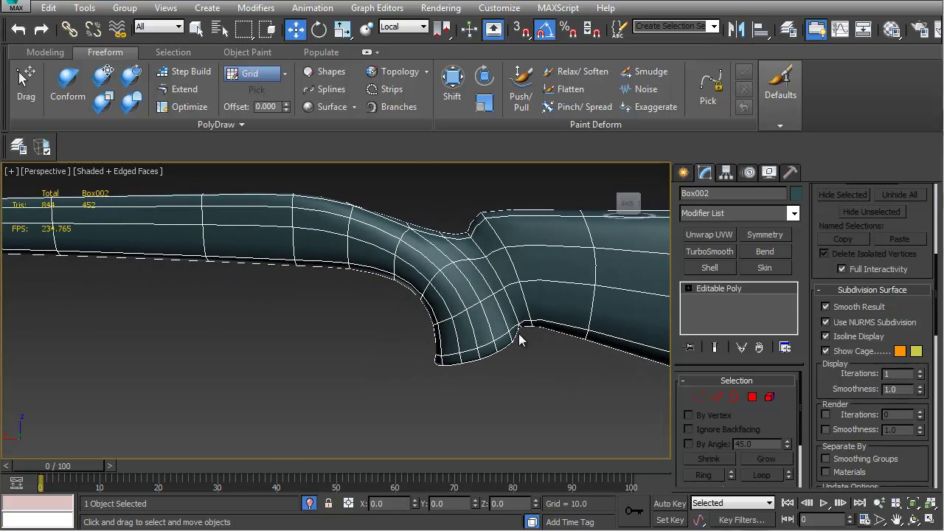
{"action": "scroll", "coordinate": [518, 333], "scroll_direction": "up", "scroll_amount": 5}
{"action": "scroll", "coordinate": [518, 337], "scroll_direction": "down", "scroll_amount": 5}
Select the vertices at the grip's lower rear corner and shift them slightly toward the front of the stock
{"action": "key", "text": "1"}
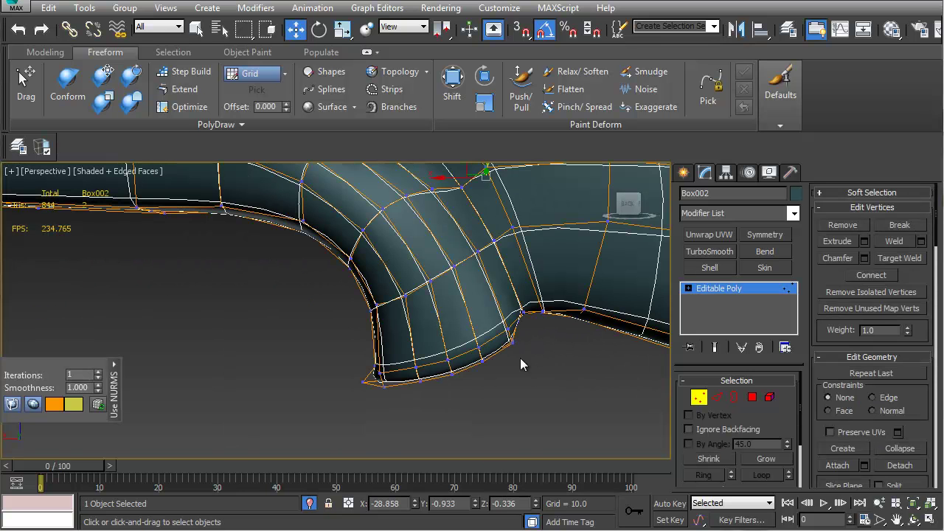
{"action": "left_click_drag", "start_coordinate": [491, 327], "coordinate": [477, 325]}
{"action": "middle_click_drag", "start_coordinate": [474, 343], "coordinate": [491, 374]}
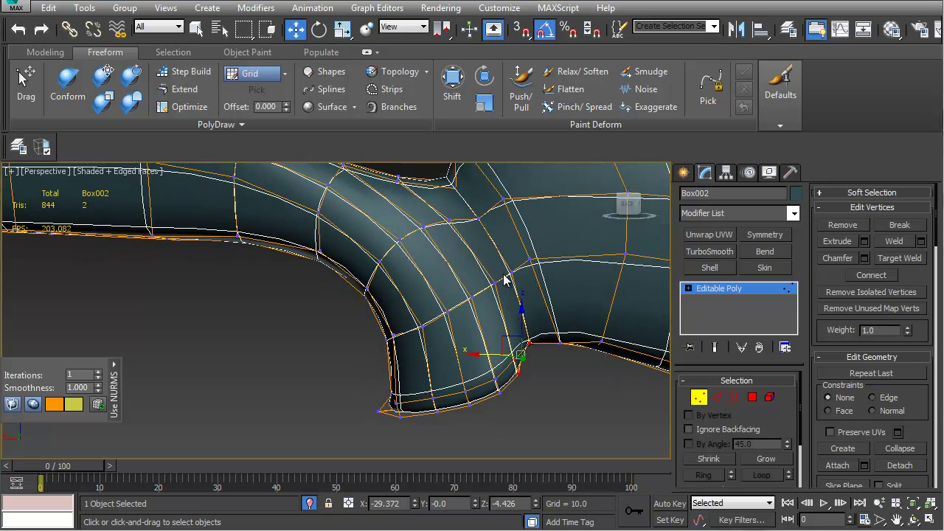
Shift the rear and central vertices of the row across the middle of the grip slightly forward to even out their spacing
{"action": "key", "text": "F3"}
{"action": "left_click_drag", "start_coordinate": [466, 317], "coordinate": [464, 313]}
{"action": "key", "text": "F3"}
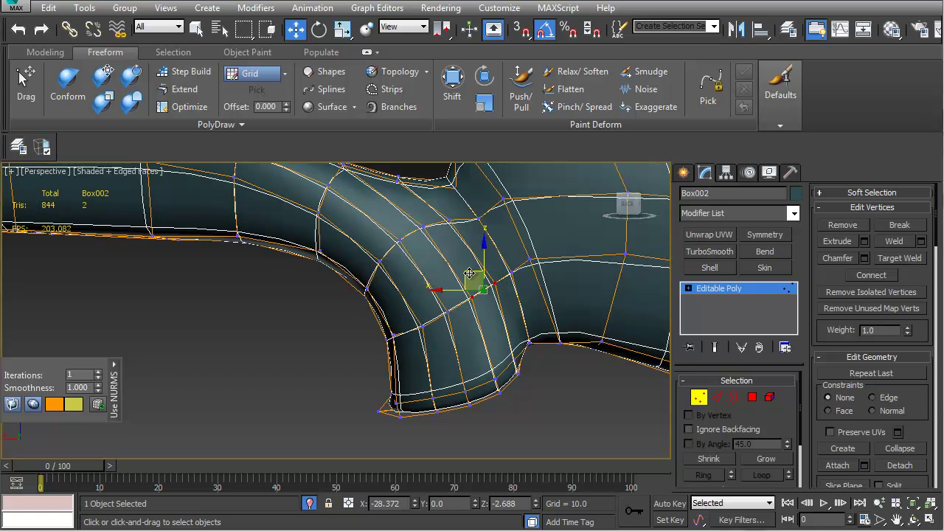
{"action": "left_click_drag", "start_coordinate": [469, 274], "coordinate": [460, 277]}
{"action": "key", "text": "F3"}
{"action": "left_click", "coordinate": [428, 322]}
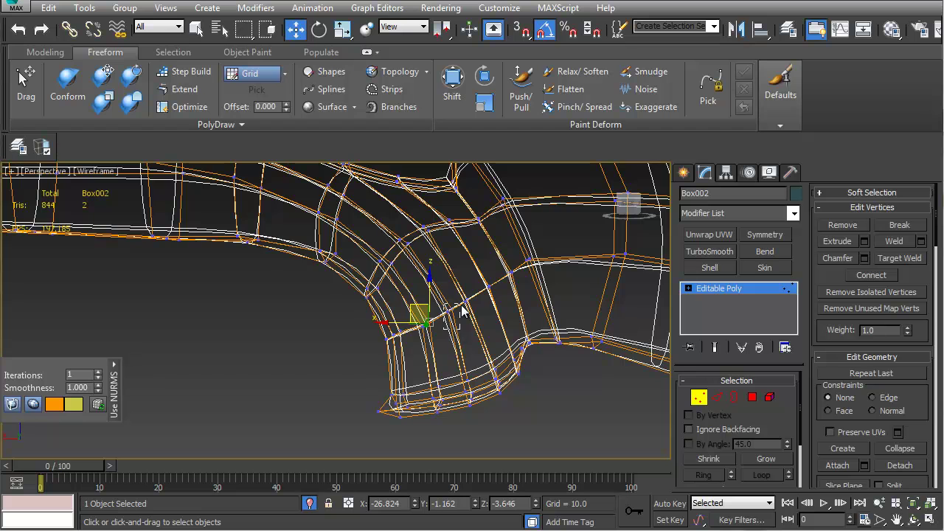
{"action": "key", "text": "F3"}
{"action": "left_click", "coordinate": [448, 310]}
{"action": "left_click_drag", "start_coordinate": [433, 291], "coordinate": [429, 293]}
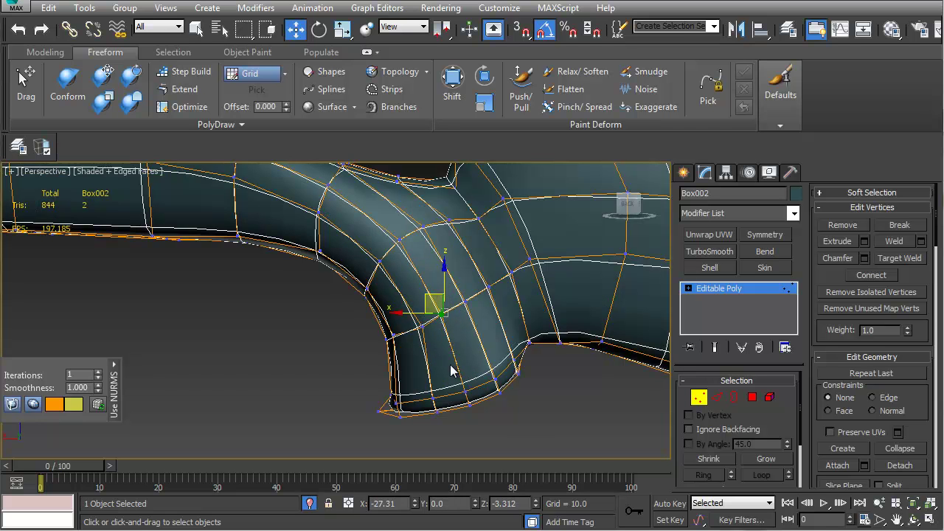
Move the pair of vertices on the underside where the grip meets the buttstock outward along Y, and exit vertex editing
{"action": "scroll", "coordinate": [455, 363], "scroll_direction": "down", "scroll_amount": 4}
{"action": "middle_click_drag", "start_coordinate": [460, 368], "coordinate": [394, 373], "text": "alt"}
{"action": "scroll", "coordinate": [402, 374], "scroll_direction": "up", "scroll_amount": 2}
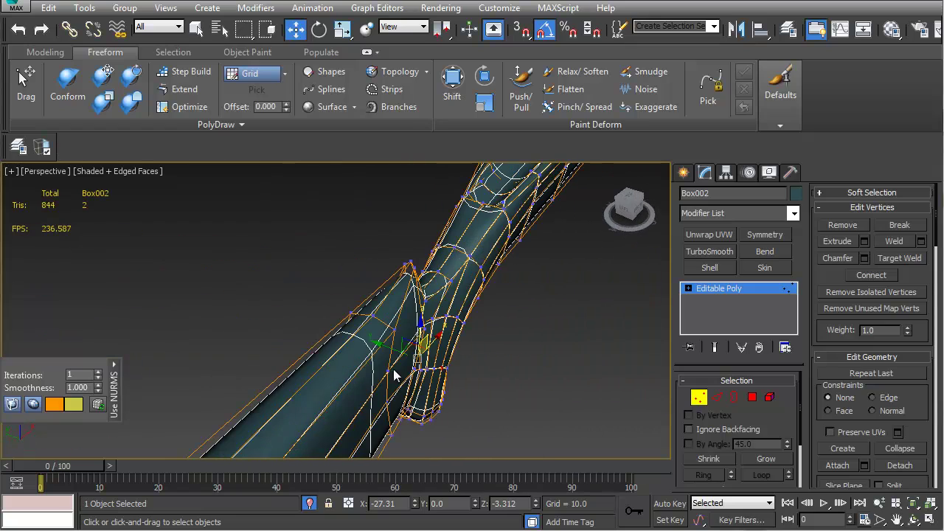
{"action": "middle_click_drag", "start_coordinate": [434, 299], "coordinate": [319, 364], "text": "alt"}
{"action": "scroll", "coordinate": [320, 364], "scroll_direction": "up", "scroll_amount": 10}
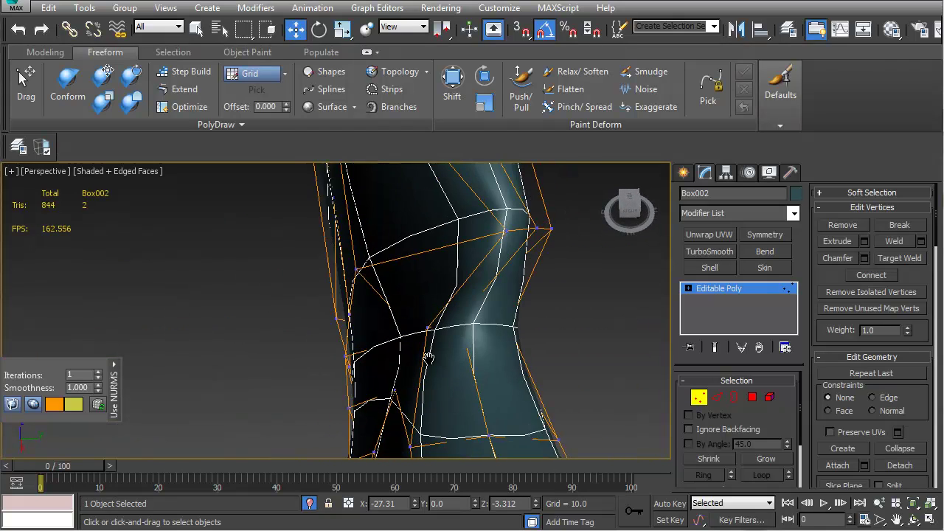
{"action": "key", "text": "F3"}
{"action": "left_click", "coordinate": [408, 338]}
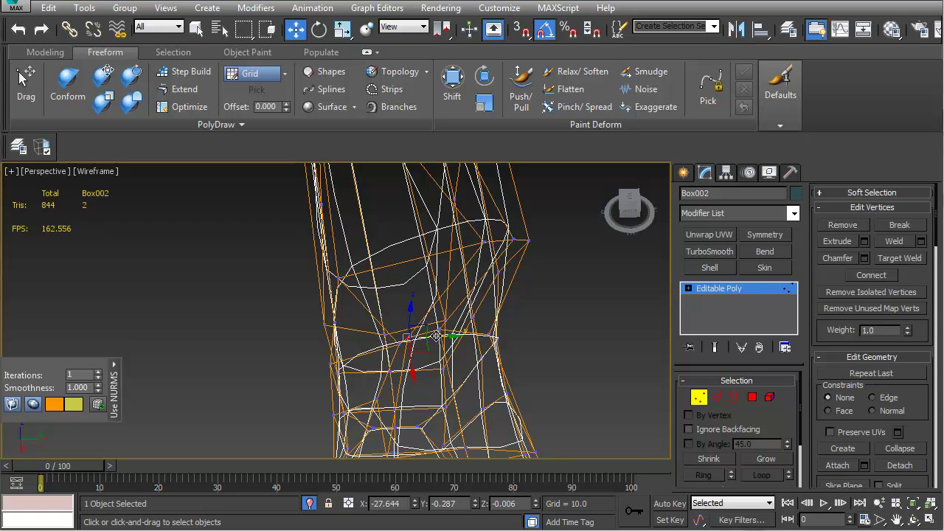
{"action": "left_click", "coordinate": [440, 330], "text": "ctrl"}
{"action": "key", "text": "F3"}
{"action": "left_click_drag", "start_coordinate": [455, 332], "coordinate": [489, 330]}
{"action": "middle_click_drag", "start_coordinate": [467, 342], "coordinate": [387, 303], "text": "alt"}
{"action": "middle_click_drag", "start_coordinate": [405, 352], "coordinate": [411, 295]}
{"action": "scroll", "coordinate": [413, 296], "scroll_direction": "down", "scroll_amount": 5}
{"action": "middle_click_drag", "start_coordinate": [545, 342], "coordinate": [417, 381]}
{"action": "left_click", "coordinate": [698, 399]}
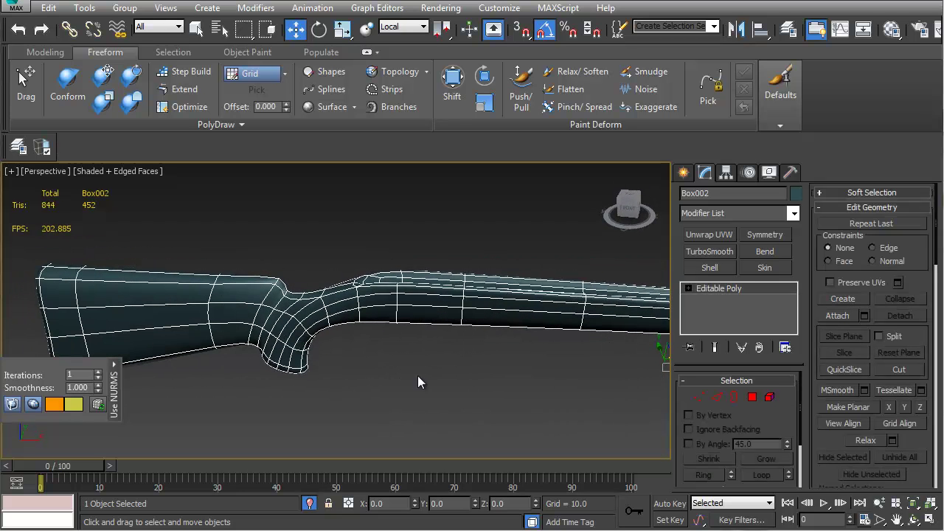
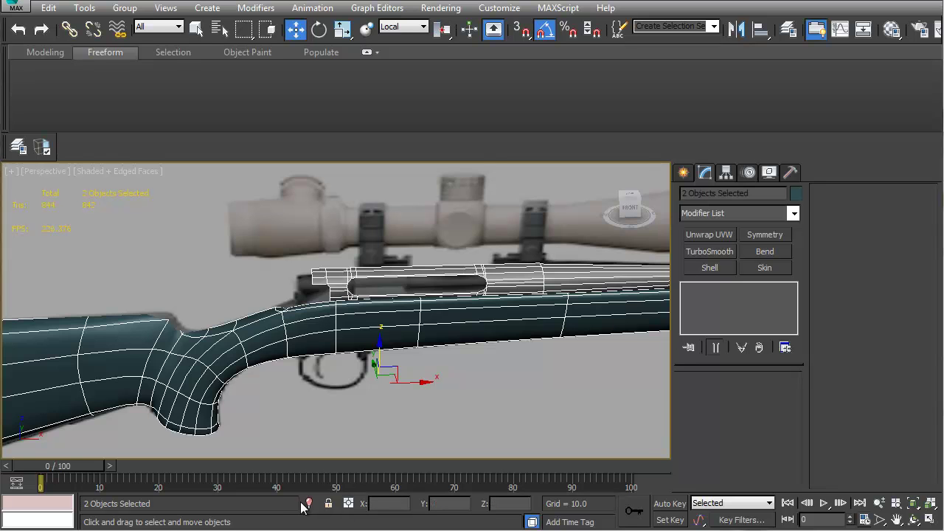
Isolate the selected stock and barrel from the reference image, and clear the selection
{"action": "left_click", "coordinate": [308, 504]}
{"action": "middle_click_drag", "start_coordinate": [346, 345], "coordinate": [380, 365], "text": "alt"}
{"action": "middle_click_drag", "start_coordinate": [381, 364], "coordinate": [408, 349]}
{"action": "scroll", "coordinate": [398, 337], "scroll_direction": "up", "scroll_amount": 4}
{"action": "left_click", "coordinate": [514, 280]}
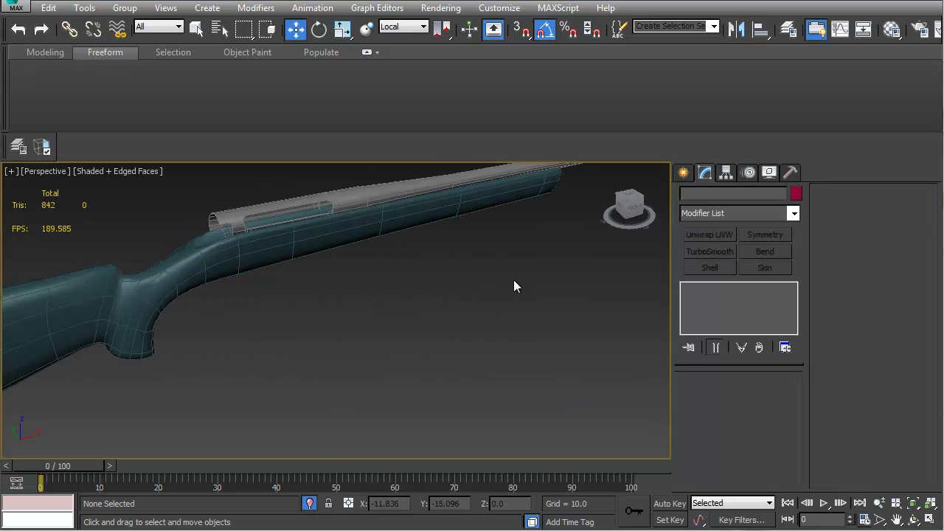
Create a cylinder about 0.427 in radius and 7.12 high beside the stock, and rotate it about Y to lie lengthwise
{"action": "left_click", "coordinate": [683, 172]}
{"action": "left_click", "coordinate": [710, 297]}
{"action": "mouse_move", "coordinate": [292, 366]}
{"action": "left_mouse_down"}
{"action": "mouse_move", "coordinate": [306, 366]}
{"action": "mouse_move", "coordinate": [293, 366]}
{"action": "left_mouse_up"}
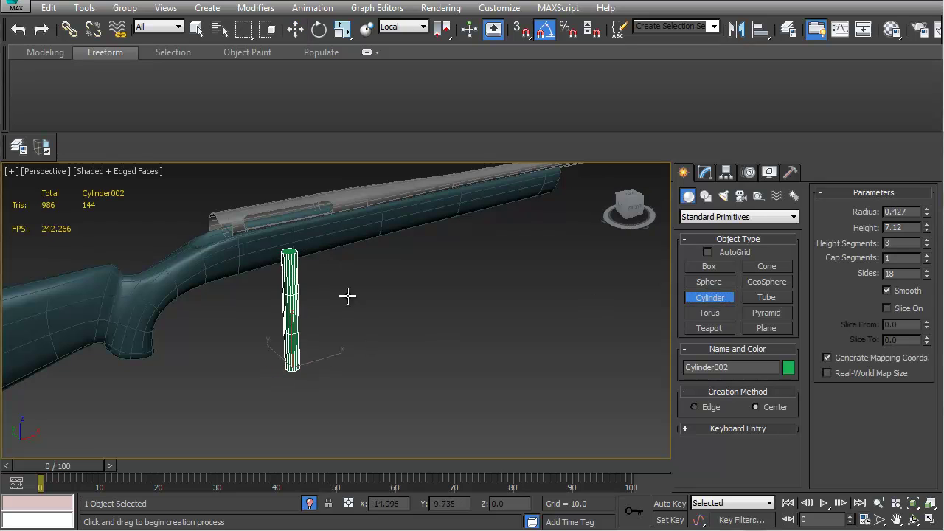
{"action": "middle_click_drag", "start_coordinate": [347, 296], "coordinate": [359, 297]}
{"action": "key", "text": "e"}
{"action": "left_click_drag", "start_coordinate": [283, 346], "coordinate": [351, 332]}
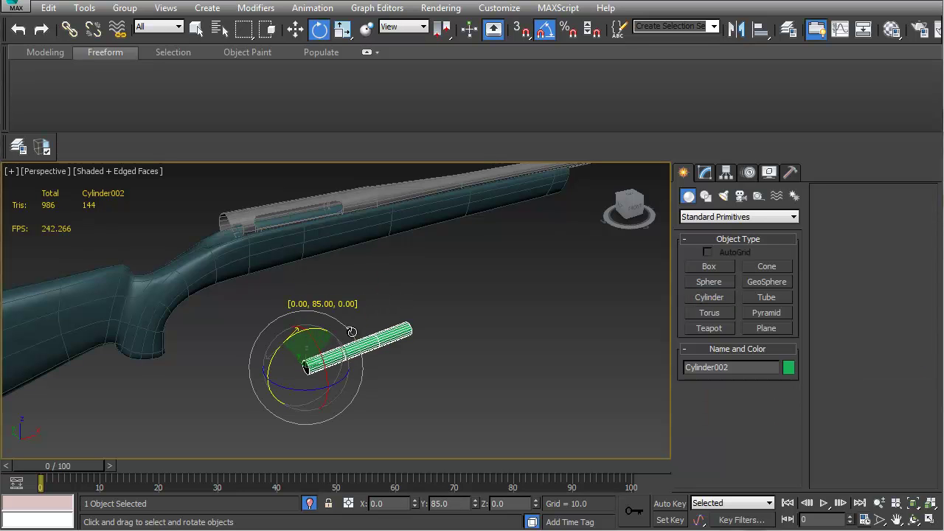
Align the new cylinder to the barrel, matching pivot point to pivot point in X, Y and Z position
{"action": "key", "text": "w"}
{"action": "key", "text": "alt+a"}
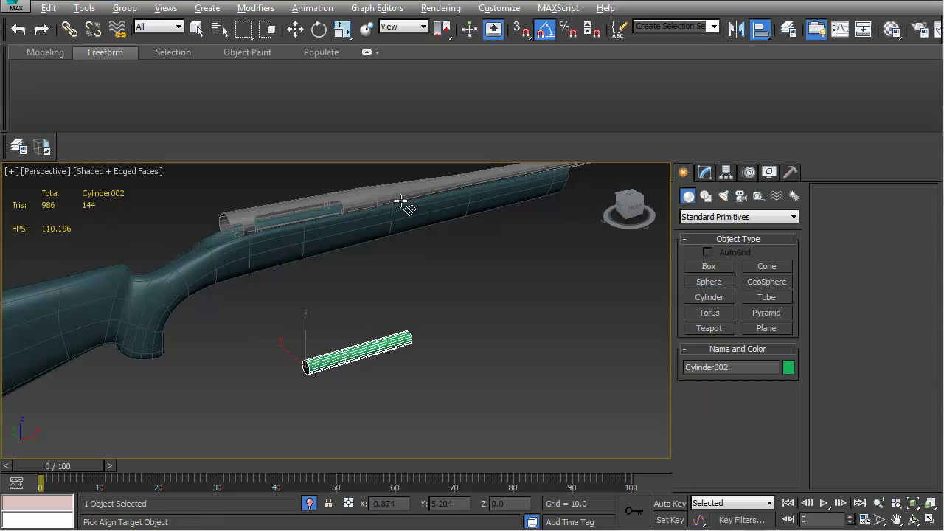
{"action": "left_click", "coordinate": [388, 201]}
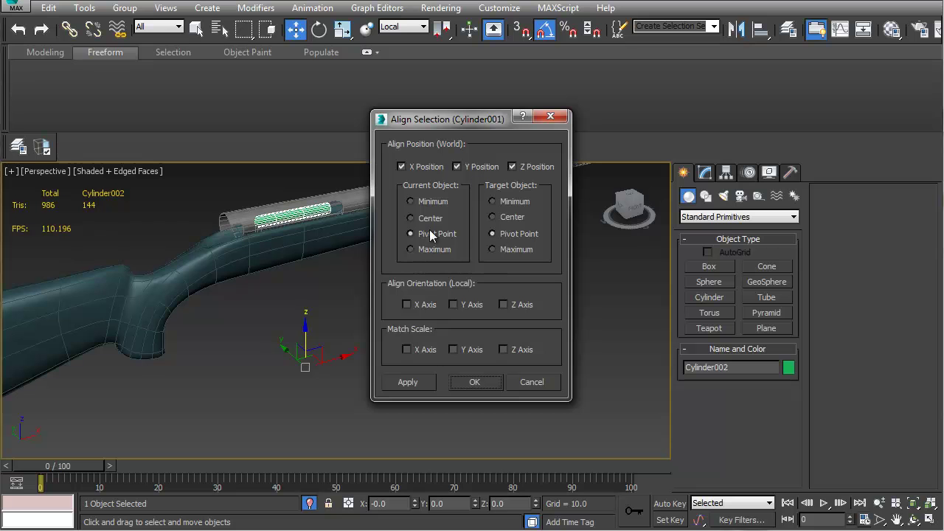
{"action": "left_click", "coordinate": [489, 386]}
Move the cylinder backward along its length until its end protrudes from the rear of the receiver
{"action": "middle_click_drag", "start_coordinate": [333, 281], "coordinate": [263, 272], "text": "alt"}
{"action": "scroll", "coordinate": [263, 272], "scroll_direction": "up", "scroll_amount": 4}
{"action": "left_click_drag", "start_coordinate": [280, 219], "coordinate": [210, 221]}
{"action": "middle_click_drag", "start_coordinate": [210, 221], "coordinate": [214, 262], "text": "alt"}
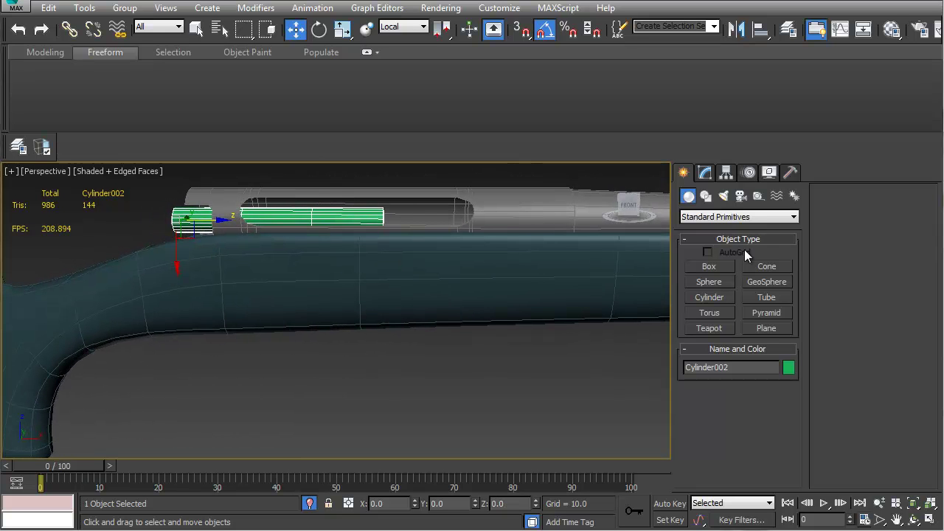
Lengthen the bolt cylinder to a height of 12.022 and show the model in wireframe
{"action": "left_click", "coordinate": [705, 173]}
{"action": "left_click_drag", "start_coordinate": [790, 417], "coordinate": [783, 388]}
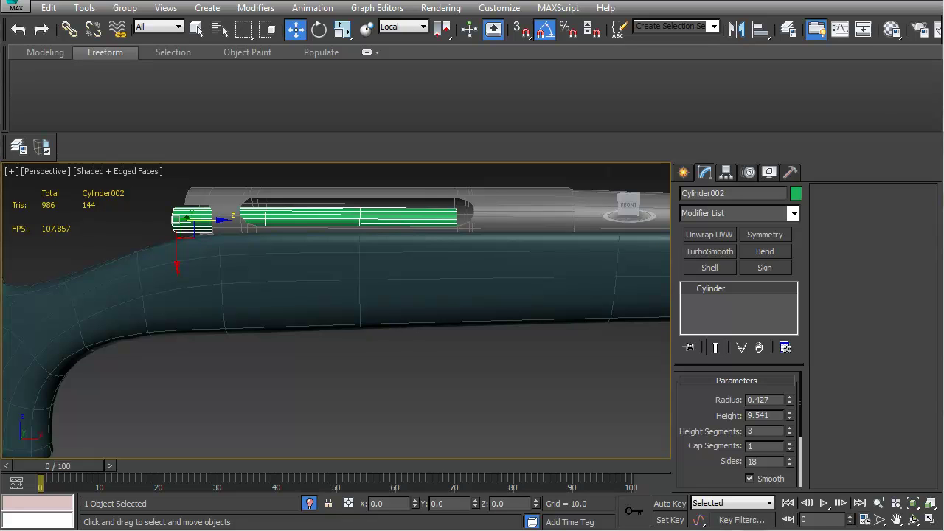
{"action": "left_click_drag", "start_coordinate": [790, 417], "coordinate": [792, 397]}
{"action": "middle_click_drag", "start_coordinate": [614, 287], "coordinate": [577, 289]}
{"action": "key", "text": "F3"}
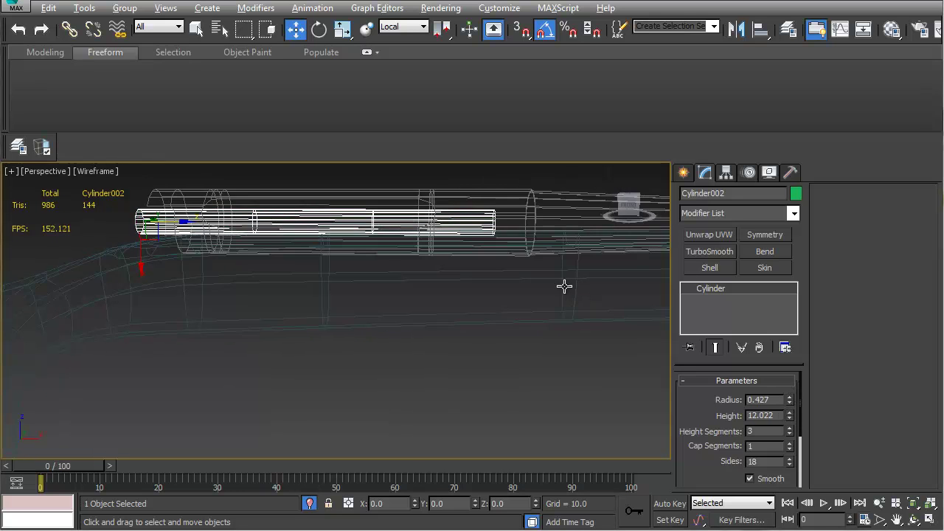
Lengthen the inner cylinder to a height of 12.743 and set its radius to 0.5
{"action": "scroll", "coordinate": [525, 243], "scroll_direction": "up", "scroll_amount": 3}
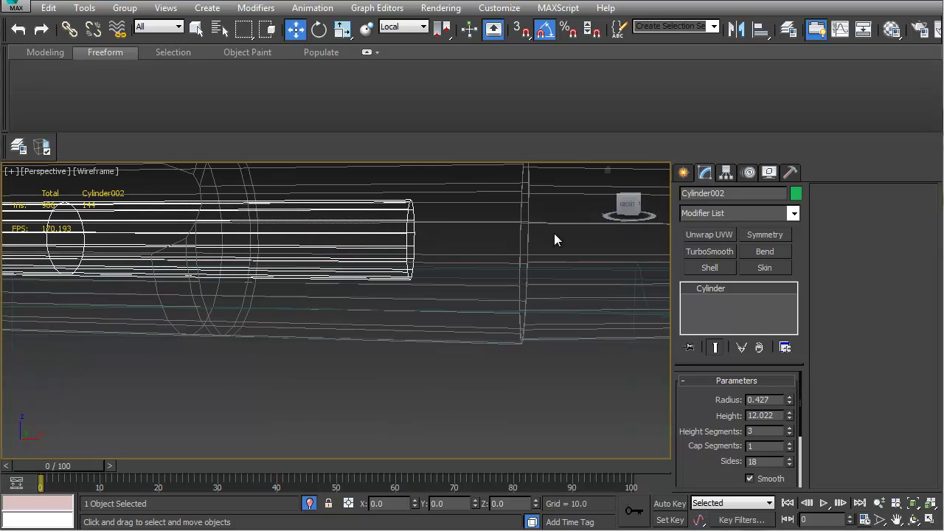
{"action": "scroll", "coordinate": [512, 304], "scroll_direction": "down", "scroll_amount": 2}
{"action": "key", "text": "f"}
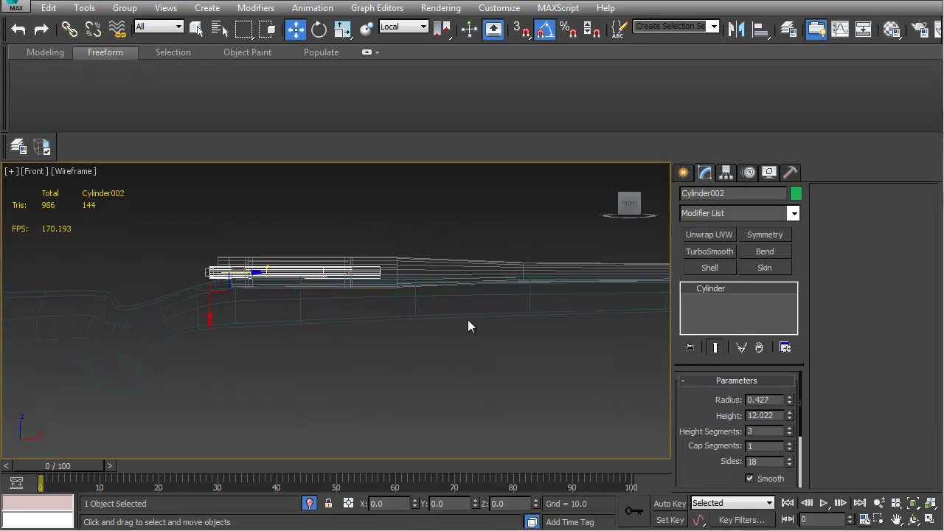
{"action": "scroll", "coordinate": [468, 319], "scroll_direction": "up", "scroll_amount": 5}
{"action": "left_click_drag", "start_coordinate": [789, 415], "coordinate": [790, 405]}
{"action": "middle_click_drag", "start_coordinate": [246, 334], "coordinate": [448, 324]}
{"action": "scroll", "coordinate": [448, 323], "scroll_direction": "down", "scroll_amount": 2}
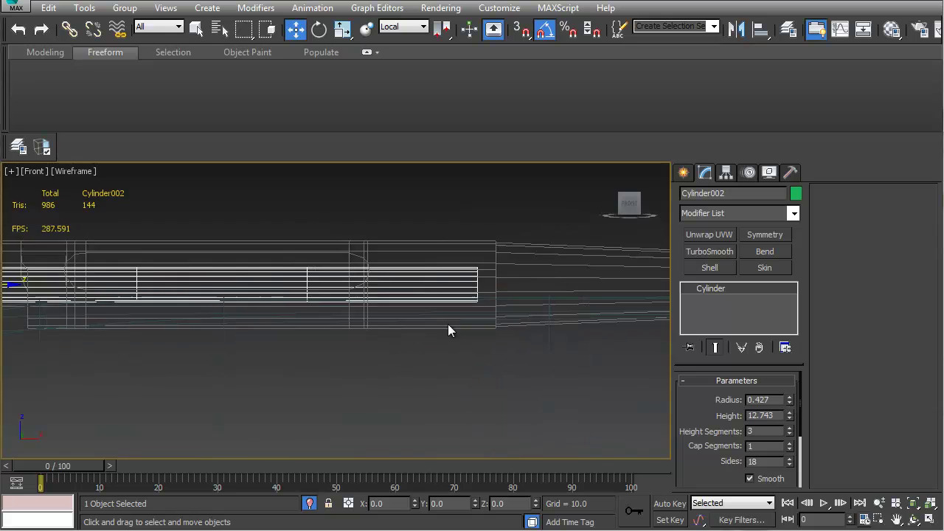
{"action": "middle_click_drag", "start_coordinate": [270, 302], "coordinate": [458, 307]}
{"action": "middle_click_drag", "start_coordinate": [362, 307], "coordinate": [369, 309]}
{"action": "key", "text": "F3"}
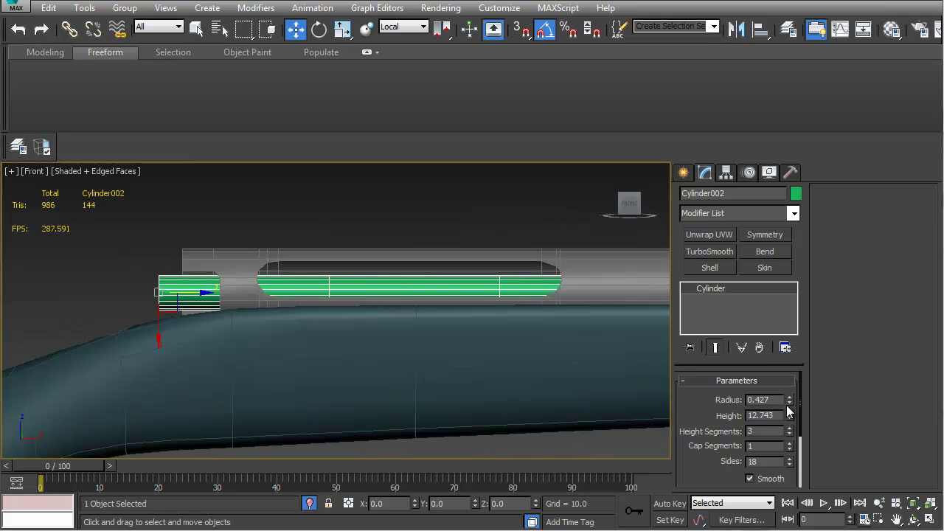
{"action": "left_click_drag", "start_coordinate": [774, 400], "coordinate": [752, 396]}
{"action": "key", "text": "Return"}
Convert the cylinder to an editable poly and move its rear end vertices inward along X to about -20.385
{"action": "middle_click_drag", "start_coordinate": [177, 349], "coordinate": [220, 361], "text": "alt"}
{"action": "key", "text": "p"}
{"action": "middle_click_drag", "start_coordinate": [319, 356], "coordinate": [300, 329], "text": "alt"}
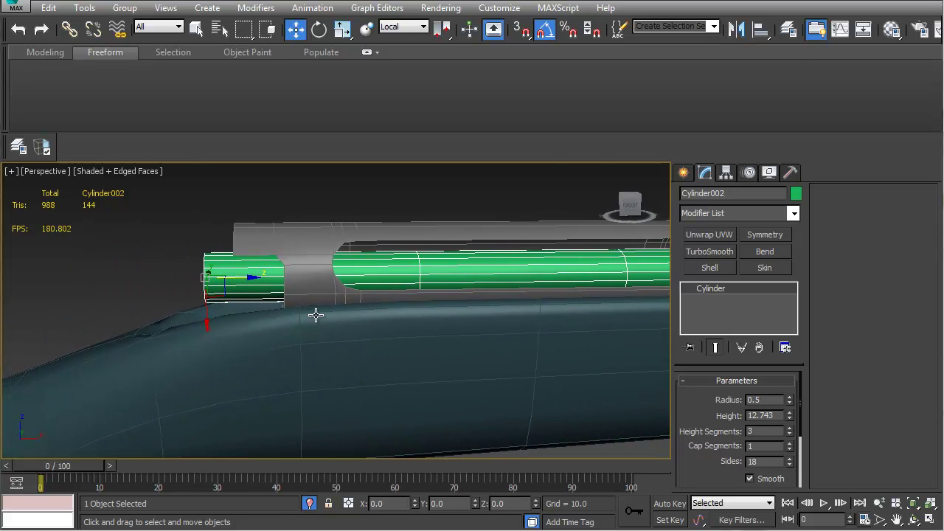
{"action": "key", "text": "ctrl+e"}
{"action": "middle_click_drag", "start_coordinate": [248, 262], "coordinate": [238, 257], "text": "alt"}
{"action": "key", "text": "1"}
{"action": "left_click_drag", "start_coordinate": [182, 224], "coordinate": [233, 316]}
{"action": "left_click_drag", "start_coordinate": [243, 281], "coordinate": [270, 285]}
{"action": "middle_click_drag", "start_coordinate": [263, 295], "coordinate": [236, 272], "text": "alt"}
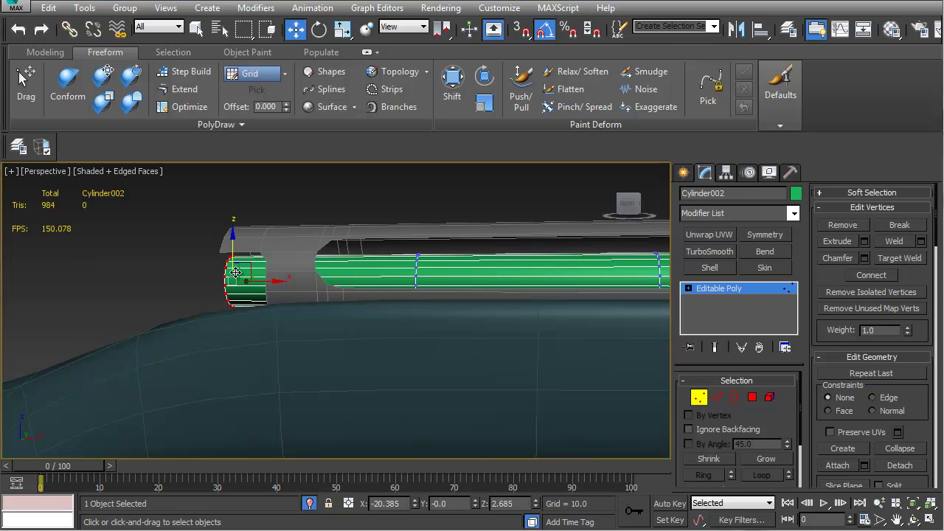
Move the vertex loop nearest the cylinder's rear end about 3.6 units along X to form a narrow band at that end
{"action": "middle_click_drag", "start_coordinate": [276, 261], "coordinate": [328, 237]}
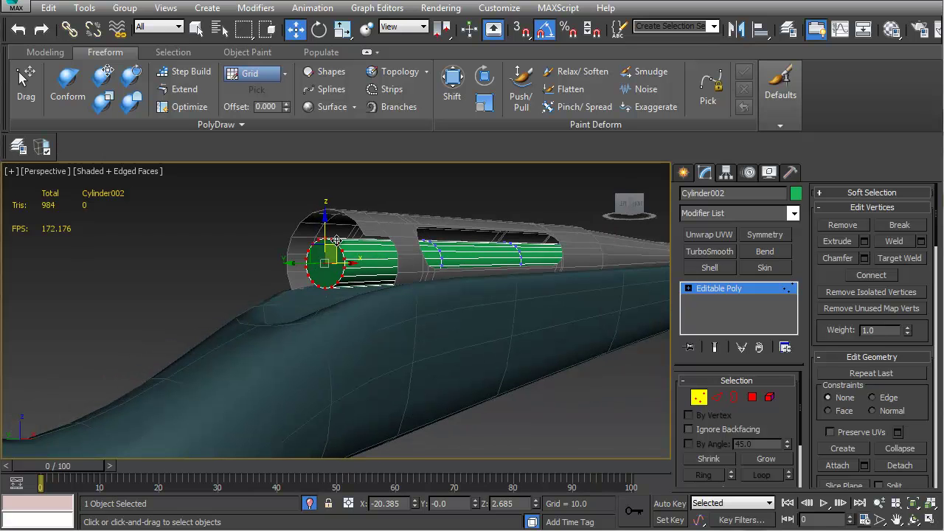
{"action": "scroll", "coordinate": [361, 287], "scroll_direction": "up", "scroll_amount": 5}
{"action": "middle_click_drag", "start_coordinate": [349, 257], "coordinate": [484, 231]}
{"action": "left_click_drag", "start_coordinate": [533, 238], "coordinate": [443, 331]}
{"action": "middle_click_drag", "start_coordinate": [431, 331], "coordinate": [431, 299], "text": "alt"}
{"action": "left_click_drag", "start_coordinate": [536, 282], "coordinate": [359, 310]}
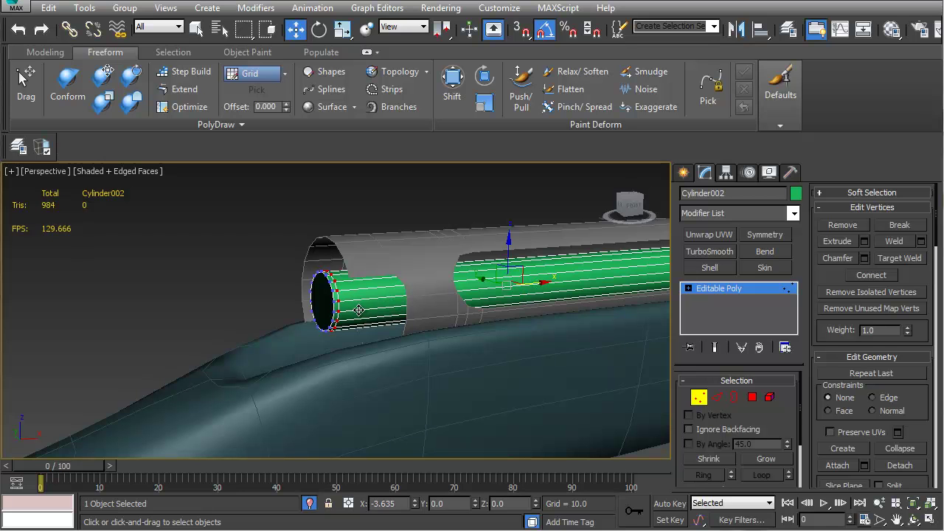
{"action": "middle_click_drag", "start_coordinate": [362, 310], "coordinate": [344, 323], "text": "alt"}
Select the full ring of edges across the narrow band at the cylinder's rear end and convert it to a polygon selection
{"action": "left_click", "coordinate": [752, 398]}
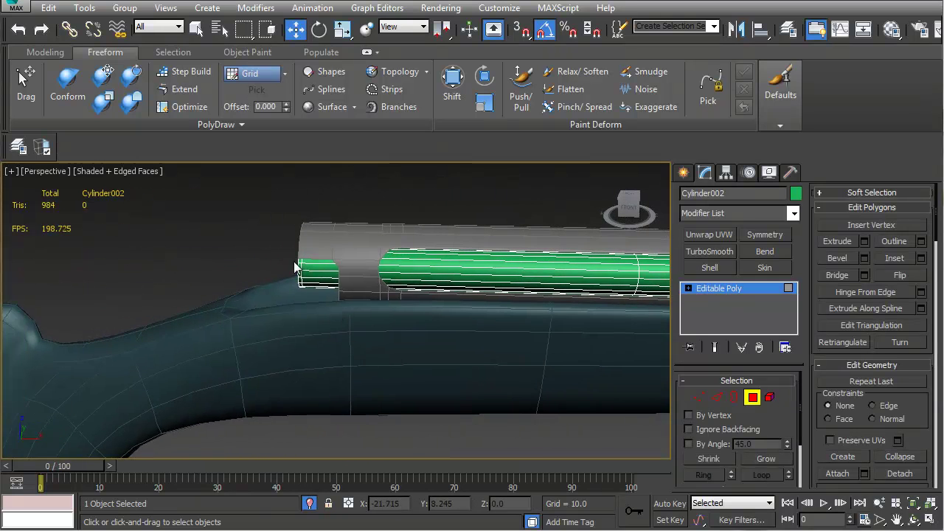
{"action": "scroll", "coordinate": [297, 267], "scroll_direction": "up", "scroll_amount": 5}
{"action": "key", "text": "2"}
{"action": "left_click", "coordinate": [368, 304]}
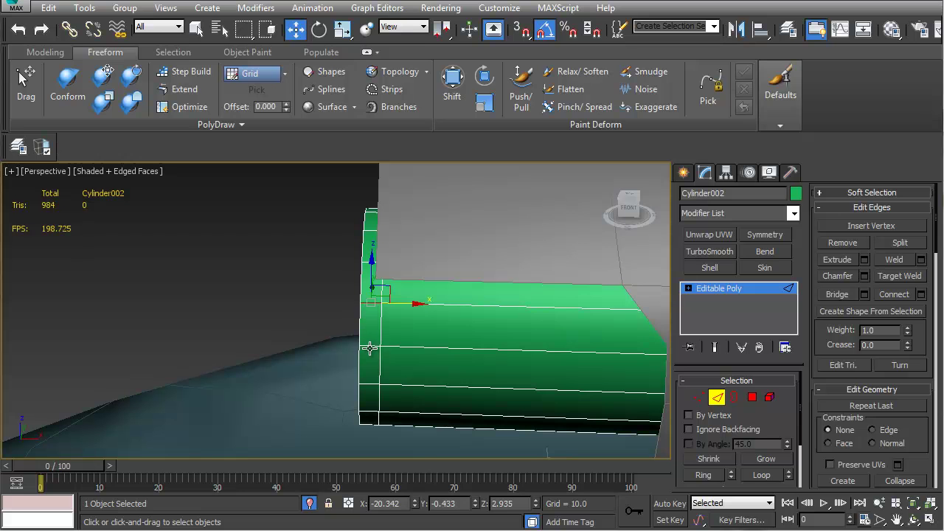
{"action": "left_click", "coordinate": [369, 347]}
{"action": "key", "text": "alt+r"}
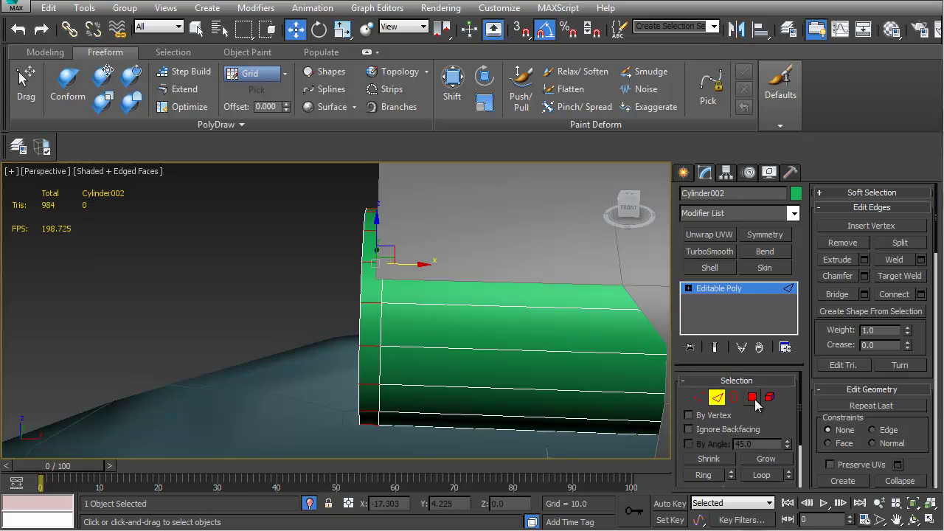
{"action": "left_click", "coordinate": [751, 396], "text": "ctrl"}
Limit the selection to one half of the rear band and try extruding it along local normals by 0.193
{"action": "middle_click_drag", "start_coordinate": [563, 333], "coordinate": [581, 310], "text": "alt"}
{"action": "left_click_drag", "start_coordinate": [499, 165], "coordinate": [396, 459]}
{"action": "middle_click_drag", "start_coordinate": [395, 459], "coordinate": [431, 374], "text": "alt"}
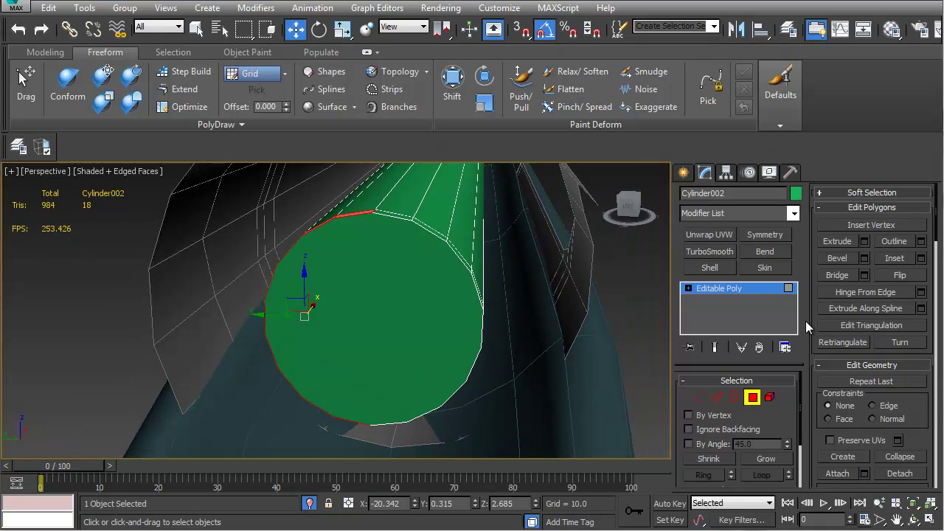
{"action": "left_click", "coordinate": [863, 241]}
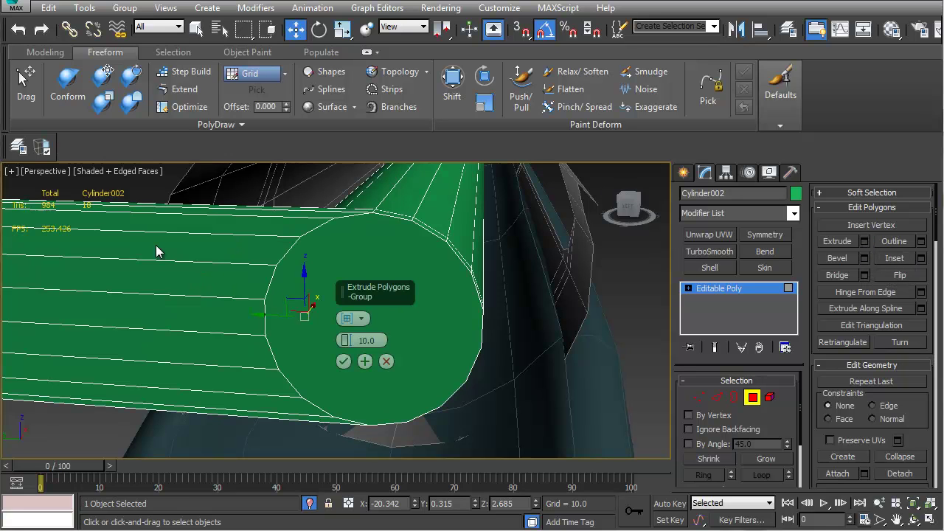
{"action": "right_click", "coordinate": [348, 339]}
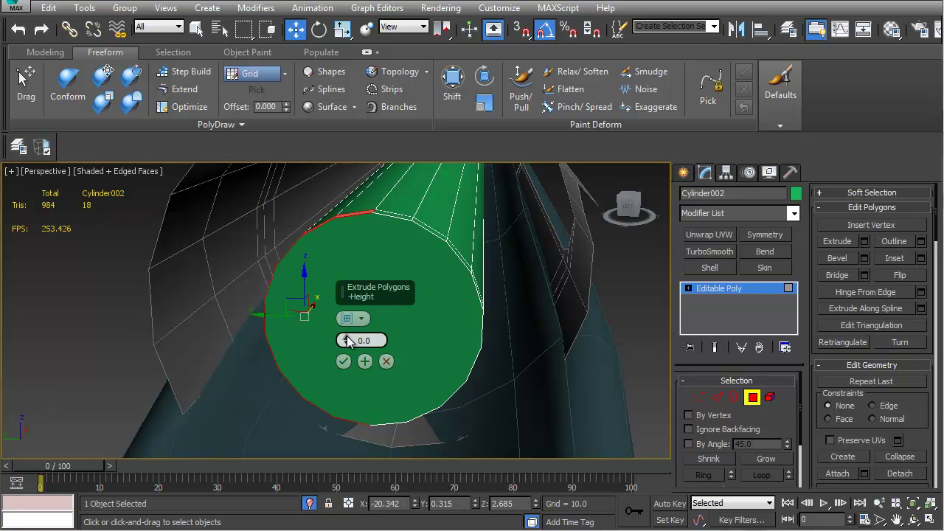
{"action": "left_click_drag", "start_coordinate": [346, 338], "coordinate": [347, 309]}
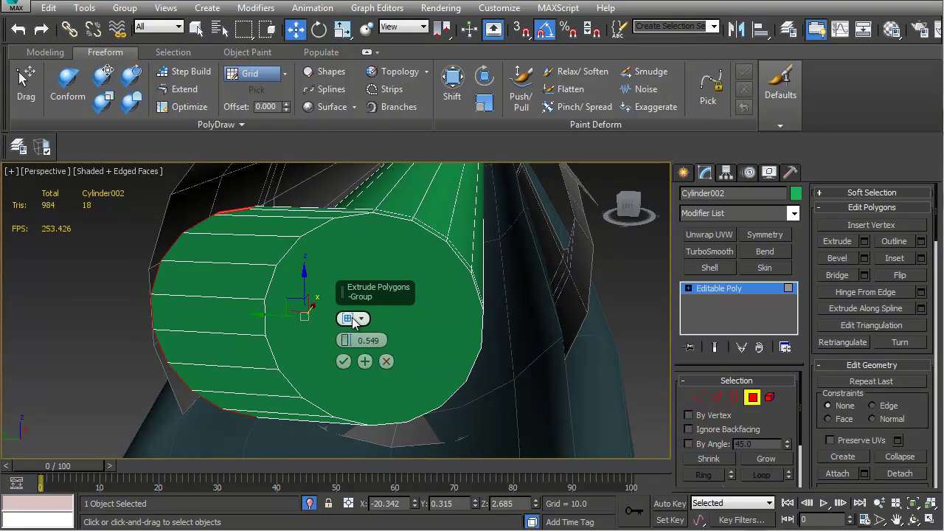
{"action": "left_click", "coordinate": [350, 320]}
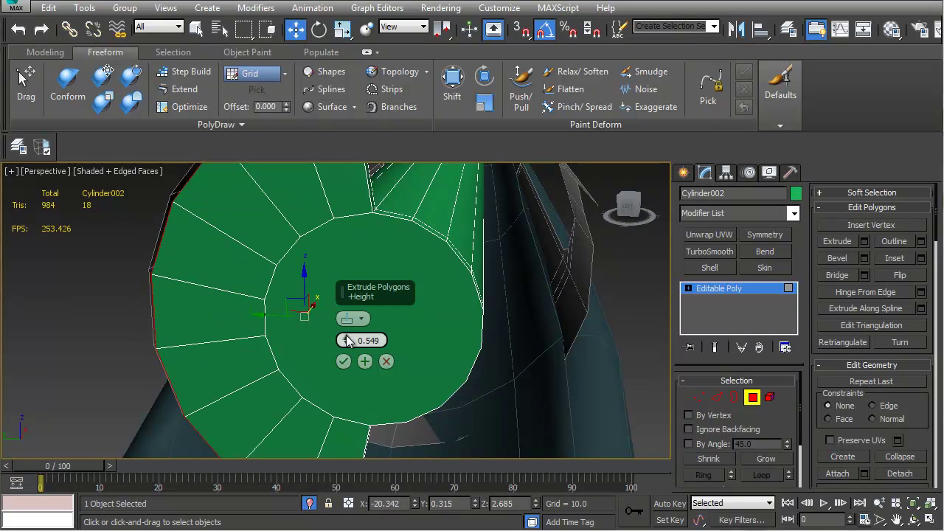
{"action": "mouse_move", "coordinate": [348, 344]}
{"action": "left_mouse_down"}
{"action": "mouse_move", "coordinate": [348, 369]}
{"action": "mouse_move", "coordinate": [349, 339]}
{"action": "left_mouse_up"}
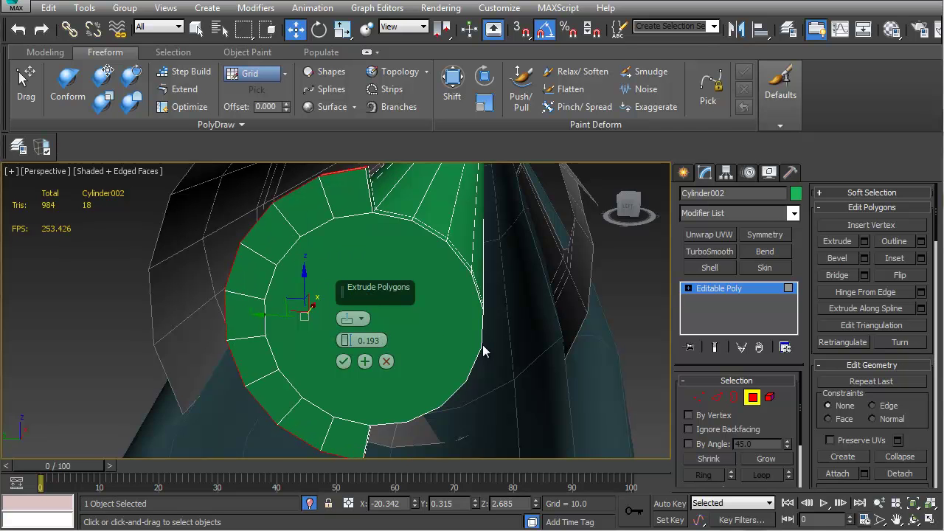
Try the half-band extrusion with its height raised to 0.363 and apply it
{"action": "middle_click_drag", "start_coordinate": [484, 329], "coordinate": [445, 297], "text": "alt"}
{"action": "scroll", "coordinate": [444, 297], "scroll_direction": "down", "scroll_amount": 3}
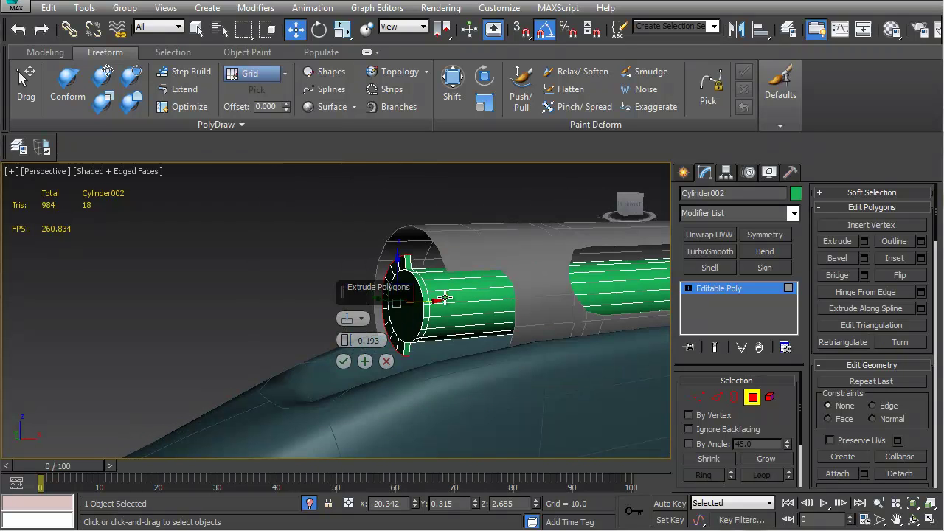
{"action": "middle_click_drag", "start_coordinate": [455, 303], "coordinate": [452, 310], "text": "alt"}
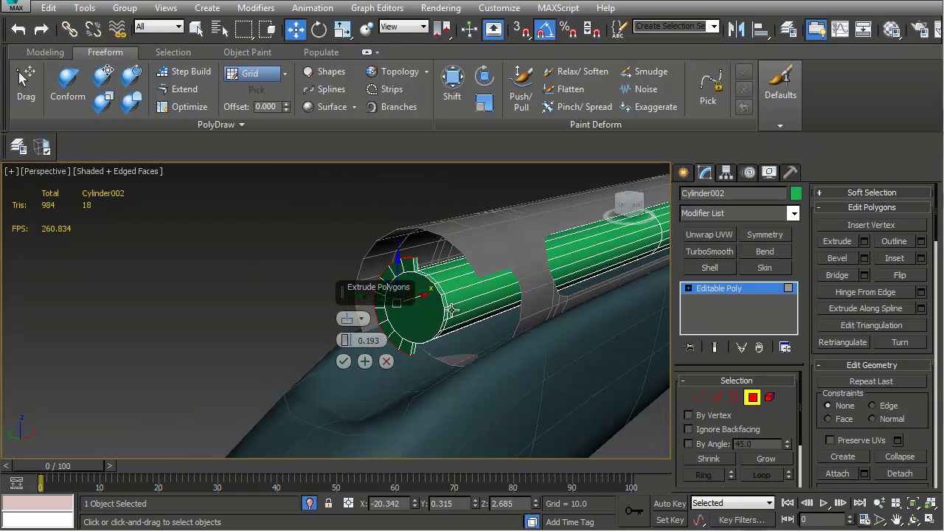
{"action": "left_click_drag", "start_coordinate": [347, 337], "coordinate": [347, 335]}
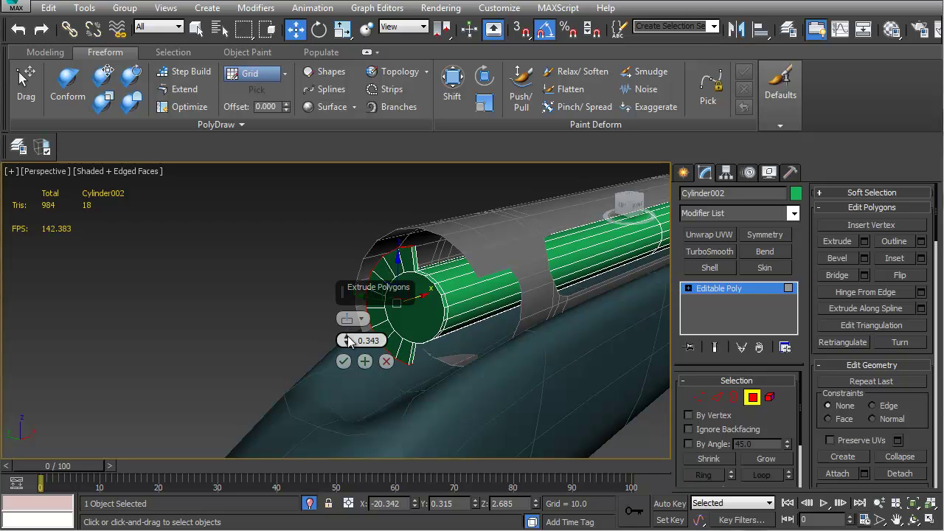
{"action": "left_click_drag", "start_coordinate": [347, 337], "coordinate": [347, 335]}
{"action": "middle_click_drag", "start_coordinate": [536, 328], "coordinate": [414, 310], "text": "alt"}
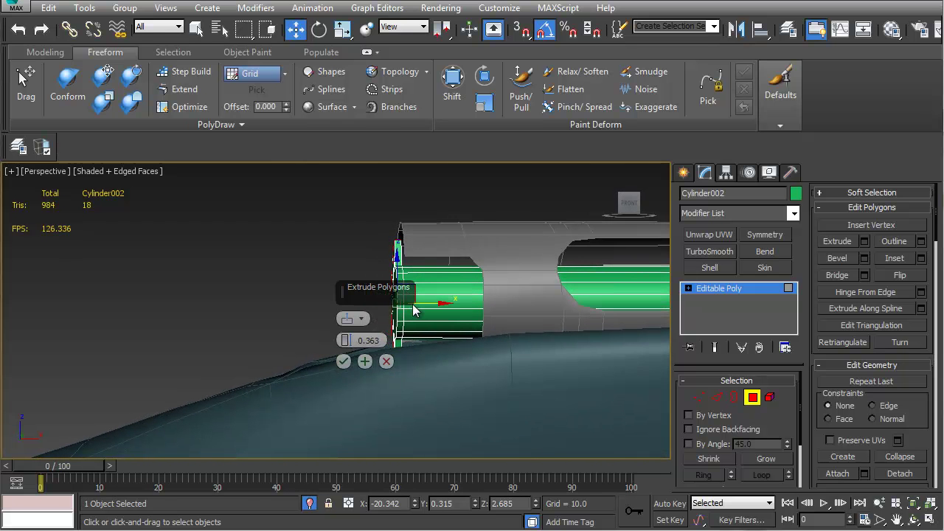
{"action": "left_click", "coordinate": [343, 361]}
{"action": "middle_click_drag", "start_coordinate": [341, 357], "coordinate": [482, 318], "text": "alt"}
{"action": "scroll", "coordinate": [440, 318], "scroll_direction": "up", "scroll_amount": 3}
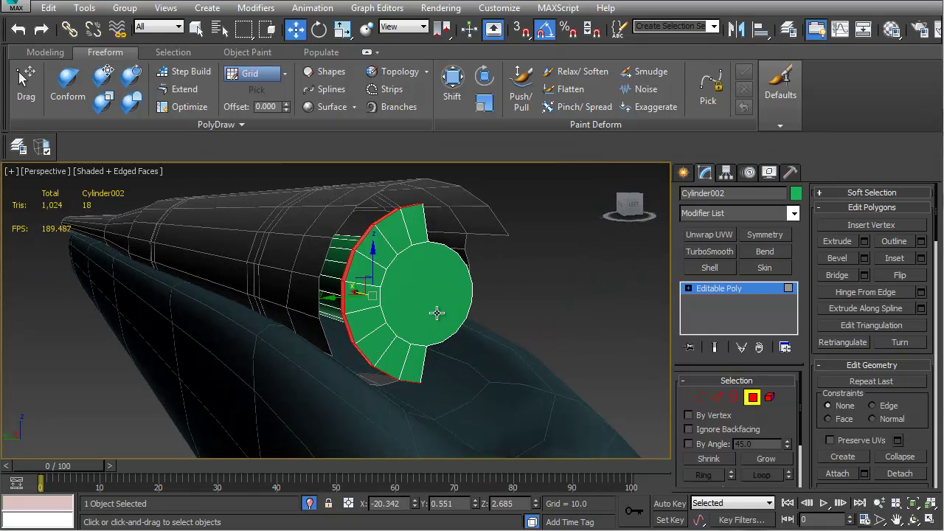
{"action": "mouse_move", "coordinate": [434, 314]}
{"action": "middle_mouse_down", "text": "alt"}
{"action": "mouse_move", "coordinate": [366, 341]}
{"action": "mouse_move", "coordinate": [403, 316]}
{"action": "mouse_move", "coordinate": [480, 332]}
{"action": "mouse_move", "coordinate": [445, 328]}
{"action": "middle_mouse_up", "text": "alt"}
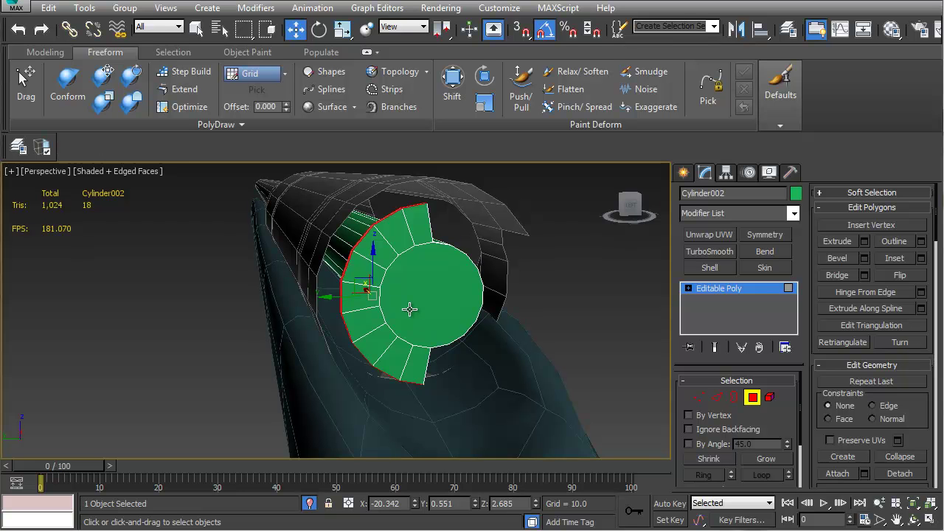
{"action": "middle_click_drag", "start_coordinate": [410, 309], "coordinate": [446, 292], "text": "alt"}
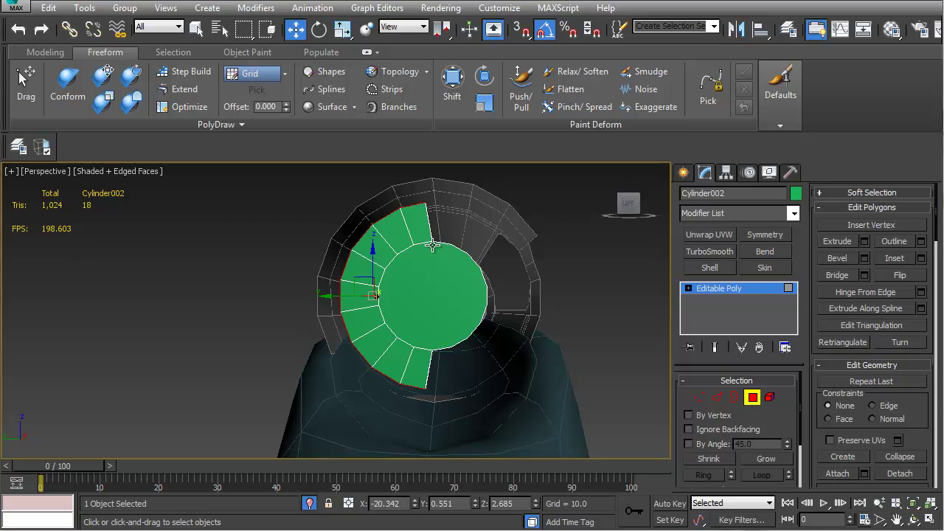
{"action": "middle_click_drag", "start_coordinate": [435, 204], "coordinate": [409, 247], "text": "alt"}
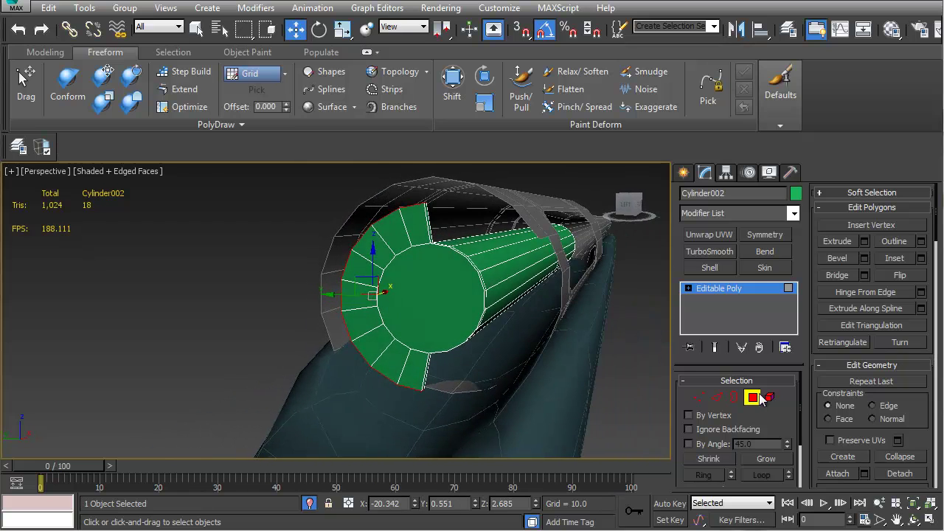
Reselect the whole ring of rear band polygons and extrude it 0.363 along local normals to form a flange
{"action": "middle_click_drag", "start_coordinate": [560, 347], "coordinate": [440, 320], "text": "alt"}
{"action": "key", "text": "2"}
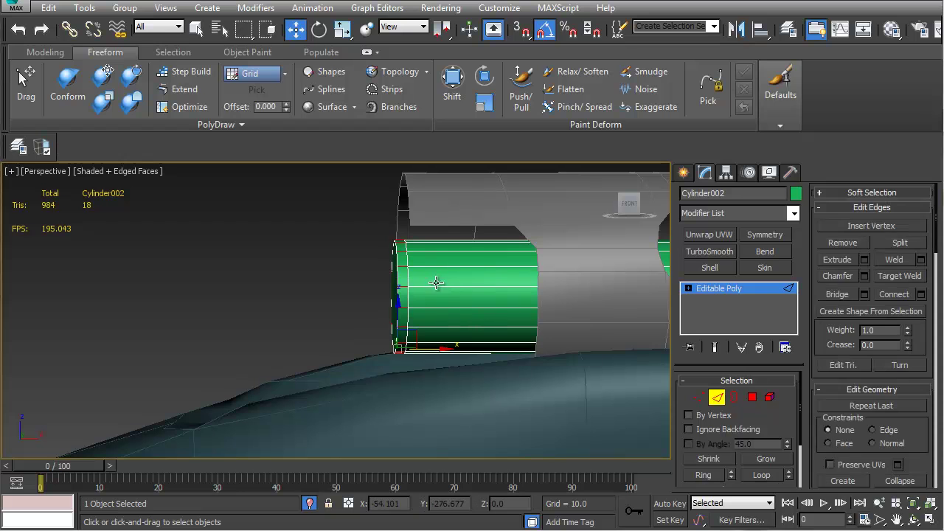
{"action": "left_click", "coordinate": [751, 398]}
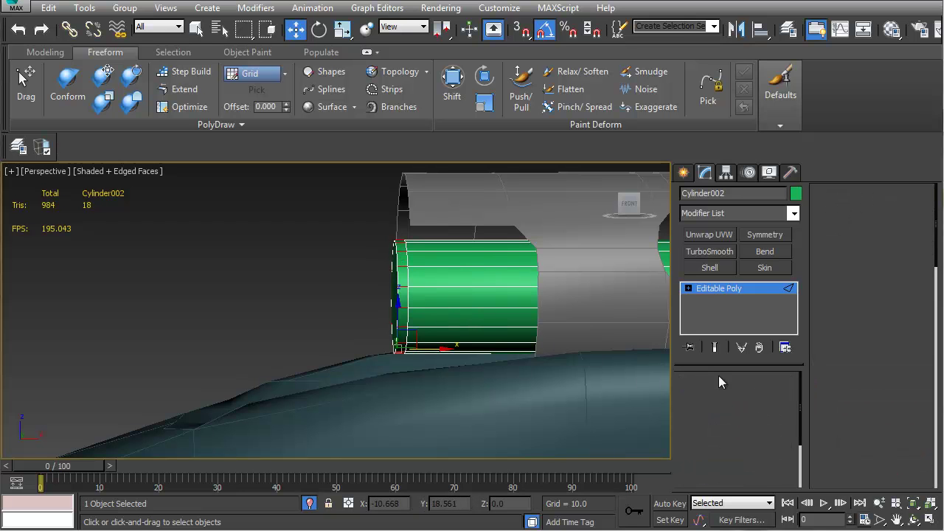
{"action": "key", "text": "z"}
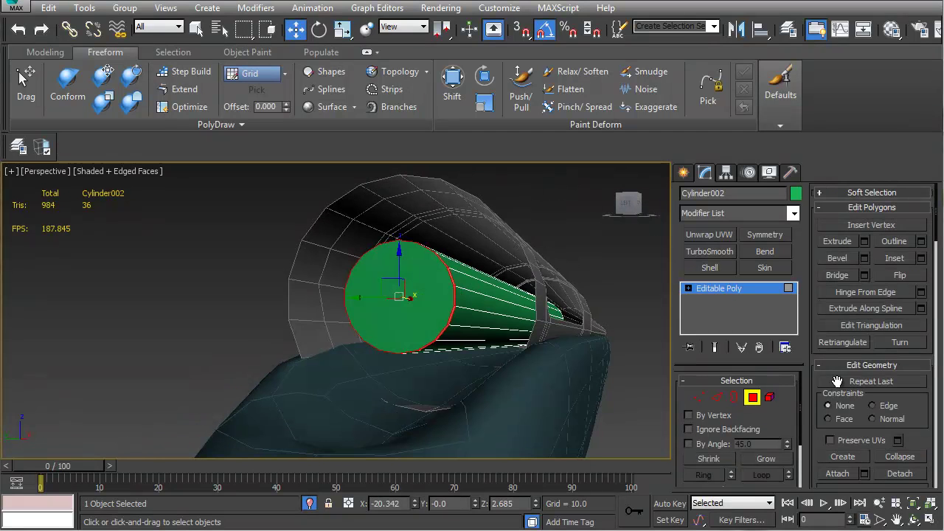
{"action": "left_click", "coordinate": [864, 242]}
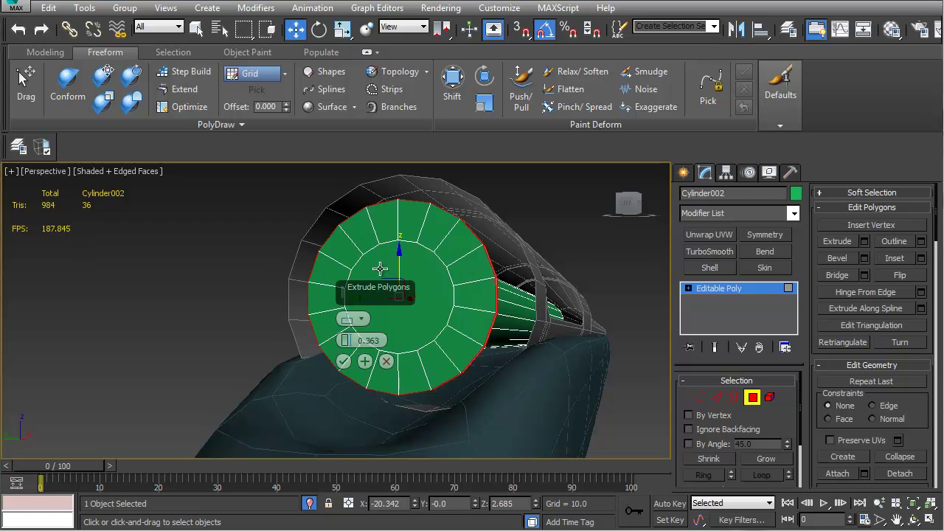
{"action": "left_click", "coordinate": [343, 362]}
Select the flange polygons on one side of the cylinder's vertical centre line and delete them
{"action": "middle_click_drag", "start_coordinate": [439, 294], "coordinate": [479, 311], "text": "alt"}
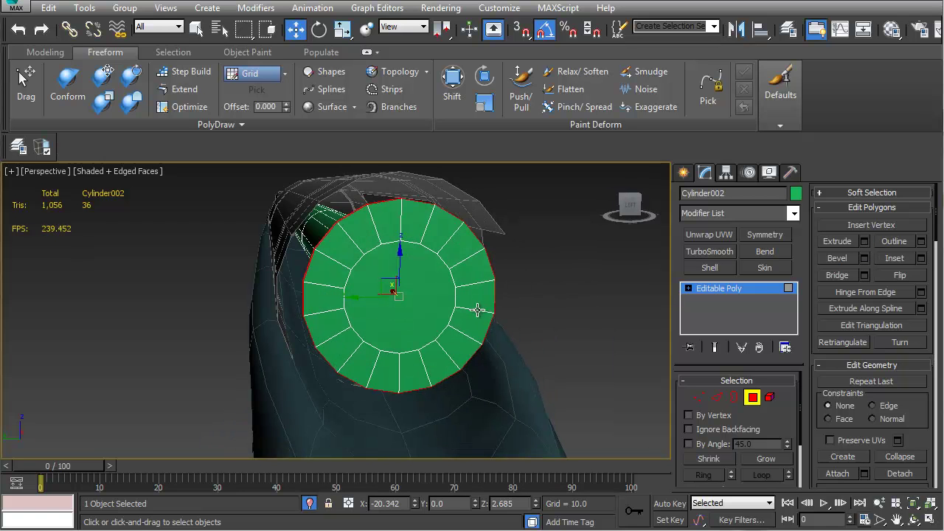
{"action": "mouse_move", "coordinate": [405, 230]}
{"action": "middle_mouse_down", "text": "alt"}
{"action": "mouse_move", "coordinate": [389, 230]}
{"action": "mouse_move", "coordinate": [396, 220]}
{"action": "middle_mouse_up", "text": "alt"}
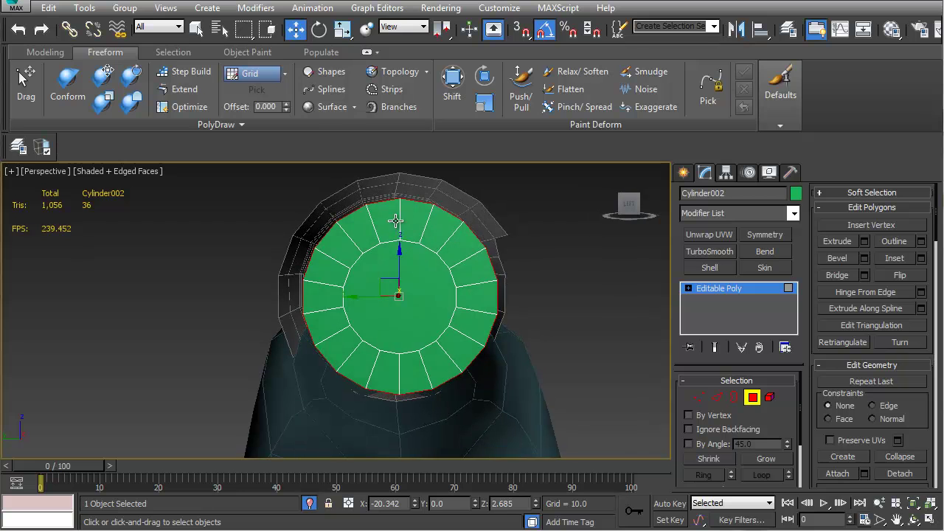
{"action": "middle_click_drag", "start_coordinate": [425, 338], "coordinate": [417, 287]}
{"action": "left_click_drag", "start_coordinate": [477, 317], "coordinate": [463, 317]}
{"action": "middle_click_drag", "start_coordinate": [466, 262], "coordinate": [489, 310]}
{"action": "left_click_drag", "start_coordinate": [510, 191], "coordinate": [434, 233], "text": "ctrl"}
{"action": "middle_click_drag", "start_coordinate": [505, 270], "coordinate": [446, 284], "text": "alt"}
{"action": "key", "text": "Delete"}
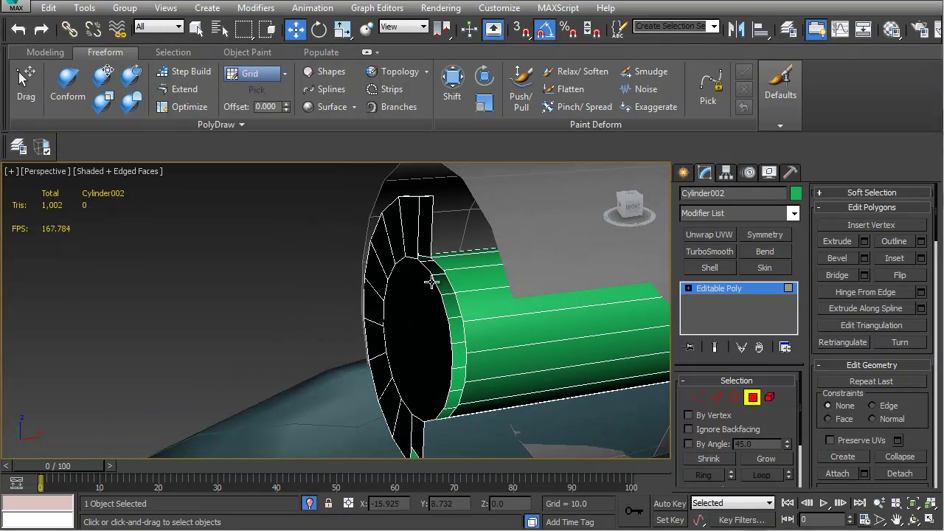
Bridge the open edges at the upper end of the remaining half flange
{"action": "key", "text": "2"}
{"action": "double_click", "coordinate": [440, 290]}
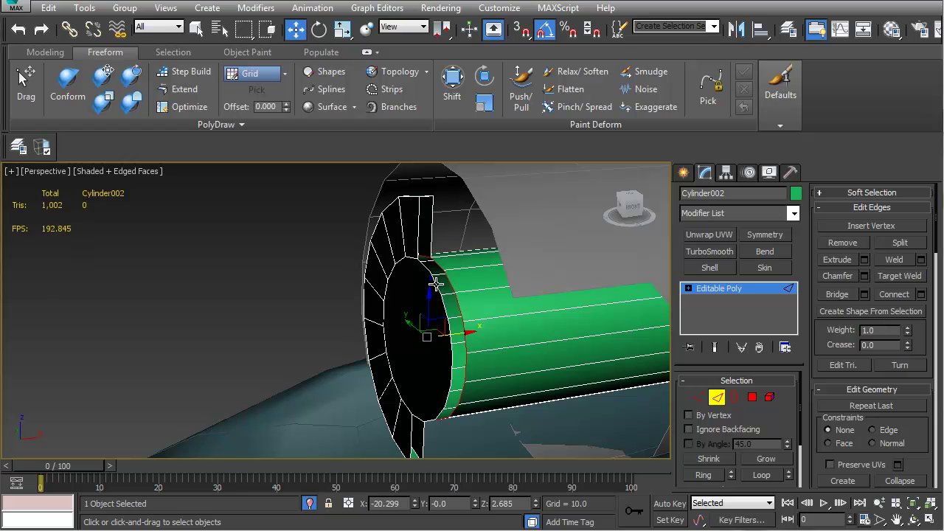
{"action": "middle_click_drag", "start_coordinate": [436, 284], "coordinate": [472, 335], "text": "alt"}
{"action": "left_click", "coordinate": [422, 230]}
{"action": "left_click", "coordinate": [848, 292]}
Bridge the open edges at the lower end of the half flange
{"action": "middle_click_drag", "start_coordinate": [472, 258], "coordinate": [465, 279], "text": "alt"}
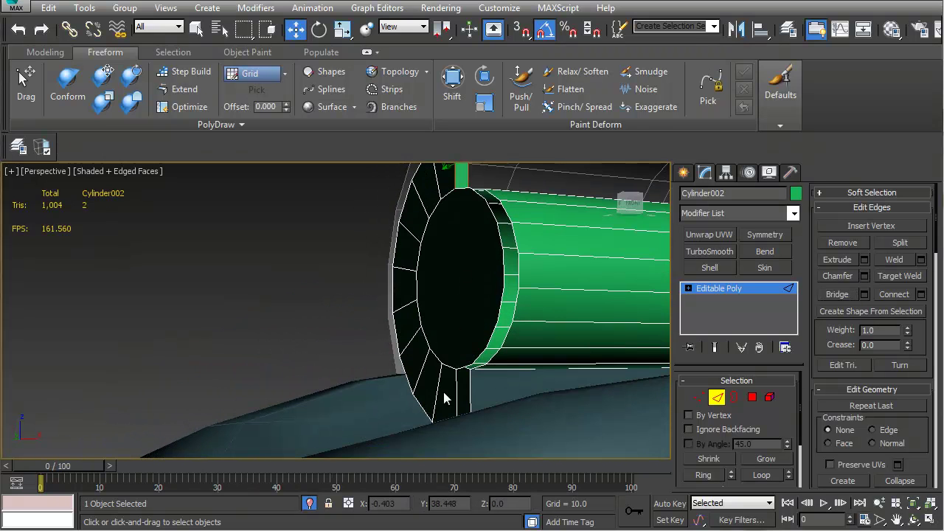
{"action": "left_click", "coordinate": [459, 391]}
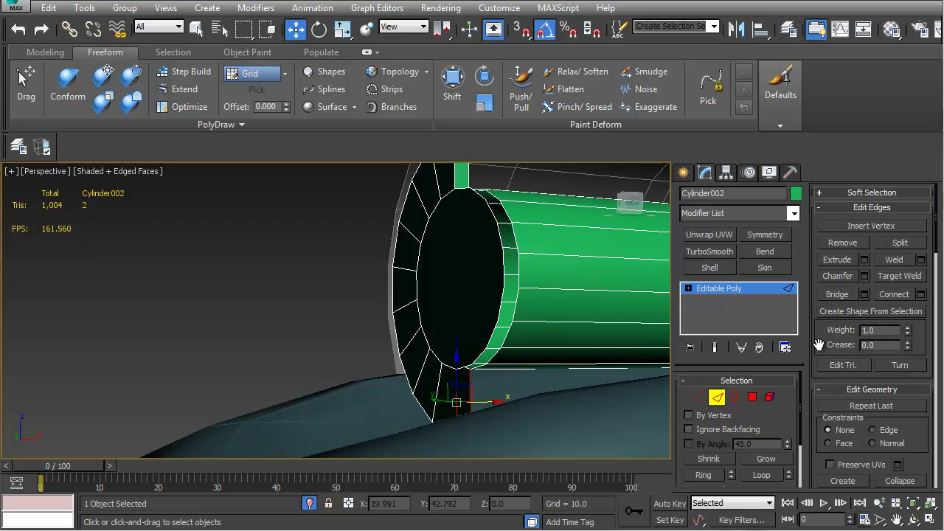
{"action": "left_click", "coordinate": [843, 294]}
{"action": "middle_click_drag", "start_coordinate": [512, 365], "coordinate": [508, 343], "text": "alt"}
Convert the end cap to its edges, deselect those along the flange, and bridge the remaining cap edges to the cylinder's open band edges
{"action": "left_click", "coordinate": [493, 292], "text": "ctrl"}
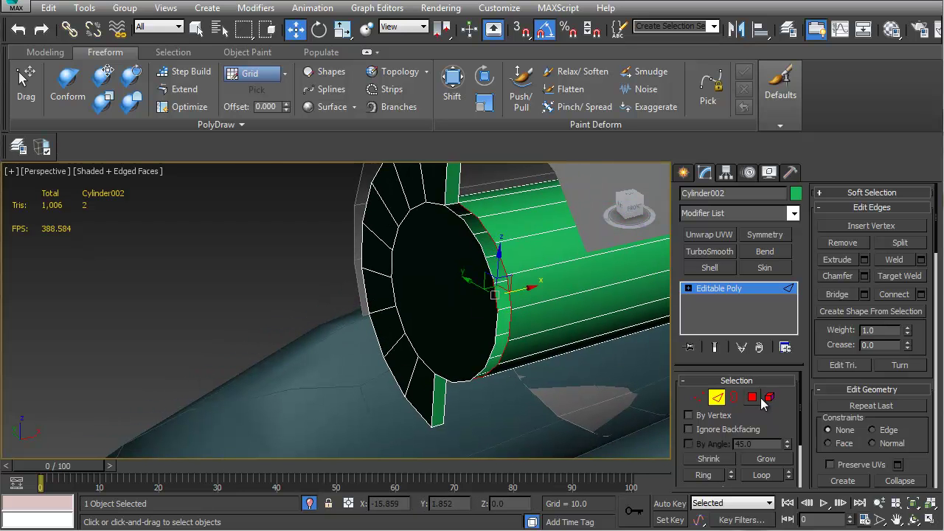
{"action": "left_click", "coordinate": [752, 398]}
{"action": "left_click", "coordinate": [446, 256]}
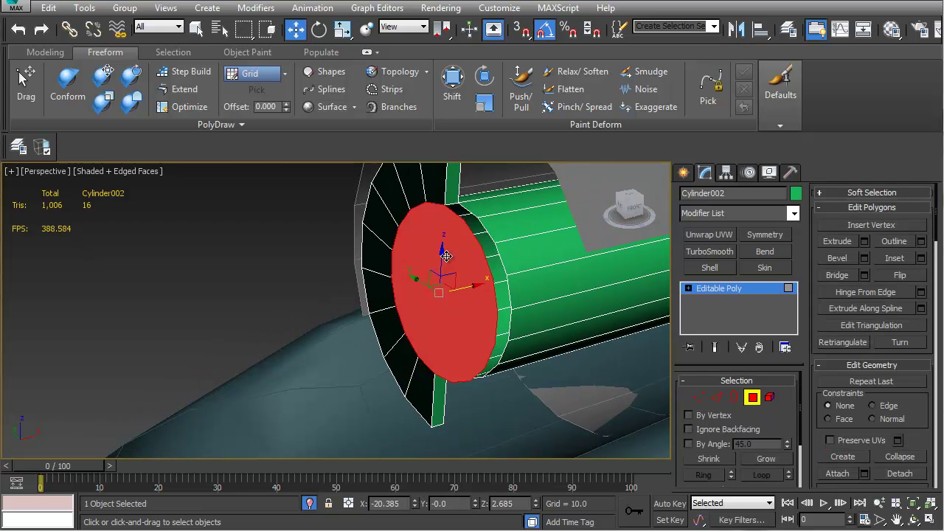
{"action": "left_click", "coordinate": [717, 398]}
{"action": "middle_click_drag", "start_coordinate": [413, 243], "coordinate": [354, 237], "text": "alt"}
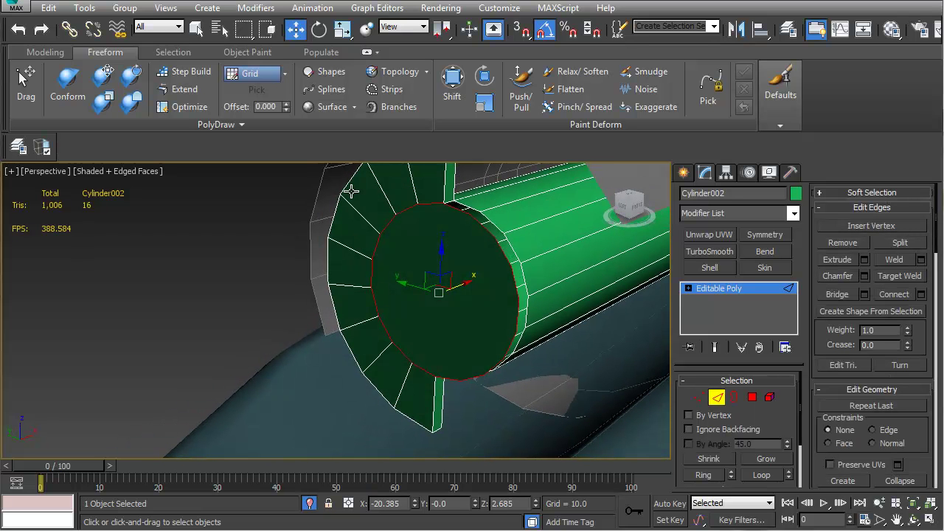
{"action": "left_click_drag", "start_coordinate": [425, 411], "coordinate": [439, 387], "text": "alt"}
{"action": "middle_click_drag", "start_coordinate": [545, 384], "coordinate": [561, 332], "text": "alt"}
{"action": "left_click", "coordinate": [836, 294]}
{"action": "middle_click_drag", "start_coordinate": [612, 314], "coordinate": [509, 306], "text": "alt"}
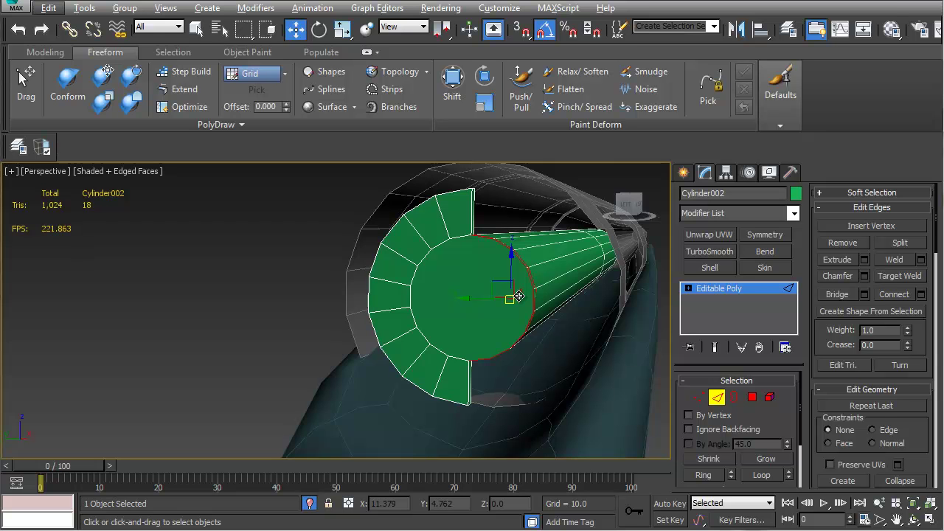
Try to nudge the two outermost vertices of the half flange inward along Y
{"action": "middle_click_drag", "start_coordinate": [519, 295], "coordinate": [369, 284], "text": "alt"}
{"action": "key", "text": "1"}
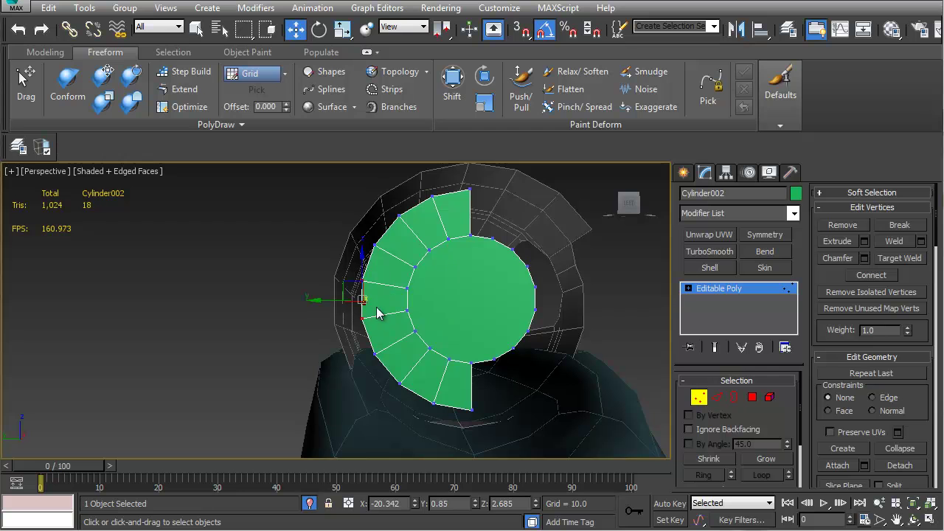
{"action": "left_click_drag", "start_coordinate": [343, 297], "coordinate": [356, 299]}
Connect the radial edges of the half flange with one segment, leaving pinch and slide at 0
{"action": "middle_click_drag", "start_coordinate": [357, 299], "coordinate": [439, 423], "text": "alt"}
{"action": "key", "text": "2"}
{"action": "left_click", "coordinate": [442, 380]}
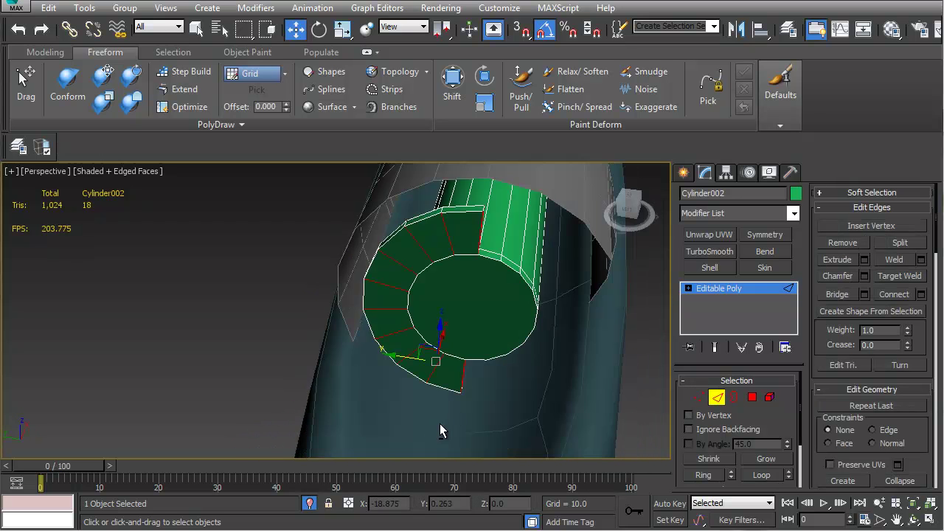
{"action": "left_click", "coordinate": [921, 293]}
{"action": "middle_click_drag", "start_coordinate": [506, 314], "coordinate": [522, 274], "text": "alt"}
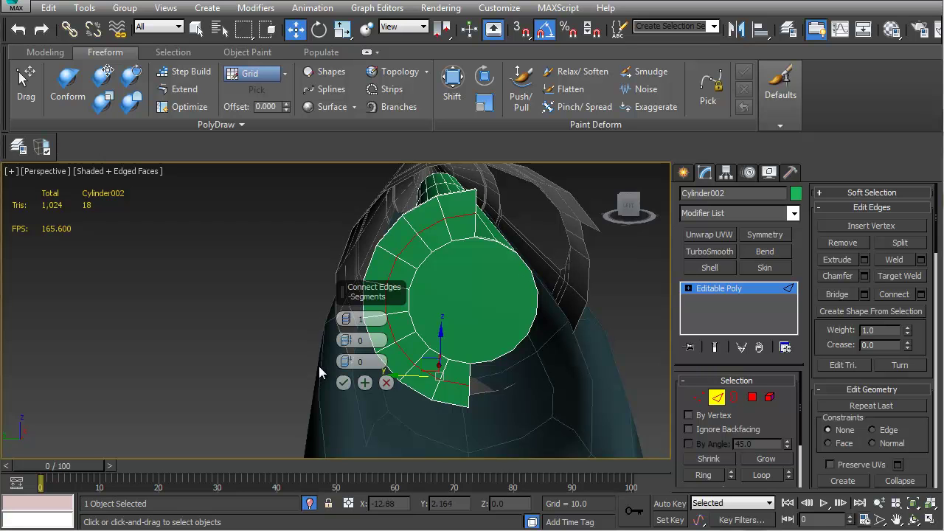
{"action": "left_click", "coordinate": [343, 382]}
{"action": "mouse_move", "coordinate": [490, 276]}
{"action": "middle_mouse_down", "text": "alt"}
{"action": "mouse_move", "coordinate": [500, 284]}
{"action": "mouse_move", "coordinate": [497, 277]}
{"action": "middle_mouse_up", "text": "alt"}
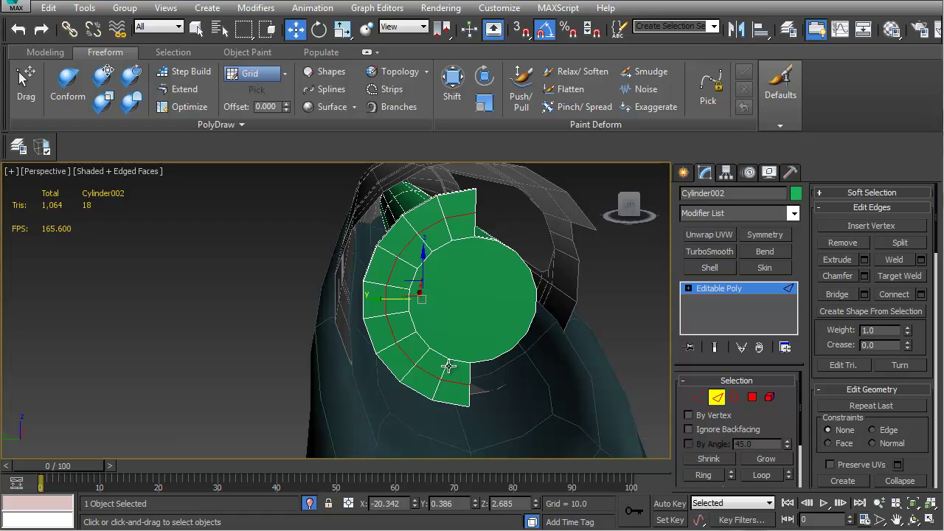
Extrude the nine inner-row polygons on the half flange's rear face and pull their end back along X to about -21.492
{"action": "left_click", "coordinate": [750, 397]}
{"action": "left_click", "coordinate": [454, 370]}
{"action": "left_click", "coordinate": [429, 360], "text": "ctrl"}
{"action": "left_click", "coordinate": [410, 344], "text": "ctrl"}
{"action": "left_click", "coordinate": [401, 325], "text": "ctrl"}
{"action": "left_click", "coordinate": [396, 296], "text": "ctrl"}
{"action": "left_click", "coordinate": [401, 270], "text": "ctrl"}
{"action": "left_click", "coordinate": [416, 248], "text": "ctrl"}
{"action": "left_click", "coordinate": [433, 236], "text": "ctrl"}
{"action": "left_click", "coordinate": [459, 225], "text": "ctrl"}
{"action": "middle_click_drag", "start_coordinate": [458, 225], "coordinate": [312, 294], "text": "alt"}
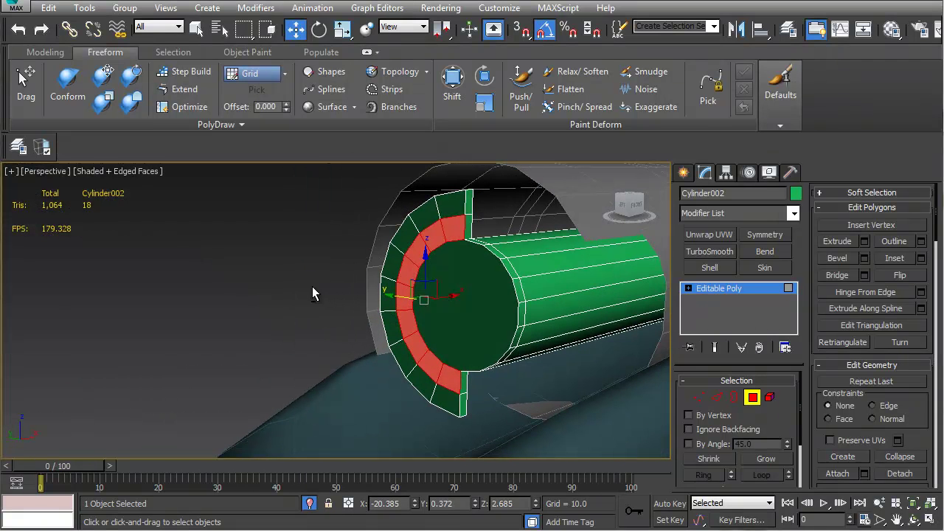
{"action": "left_click", "coordinate": [864, 242]}
{"action": "left_click", "coordinate": [343, 360]}
{"action": "middle_click_drag", "start_coordinate": [345, 354], "coordinate": [517, 325], "text": "alt"}
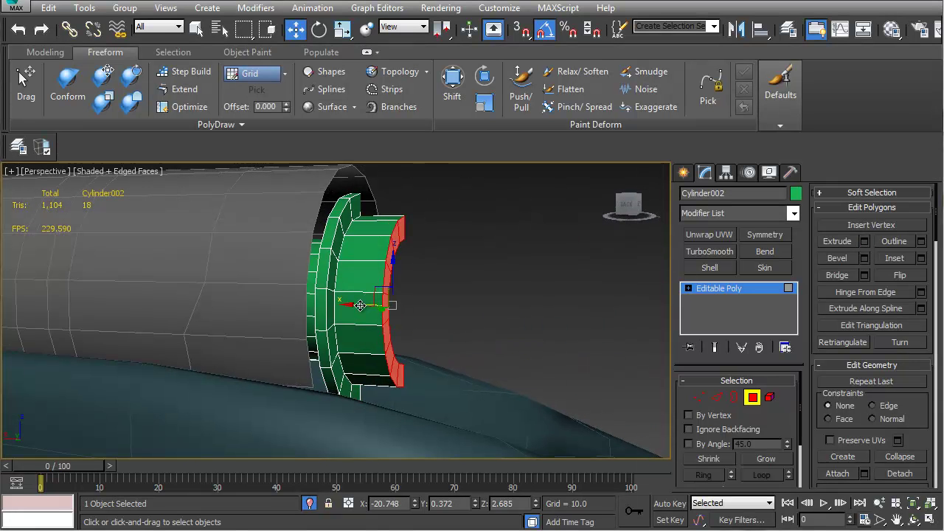
{"action": "left_click_drag", "start_coordinate": [360, 305], "coordinate": [460, 309]}
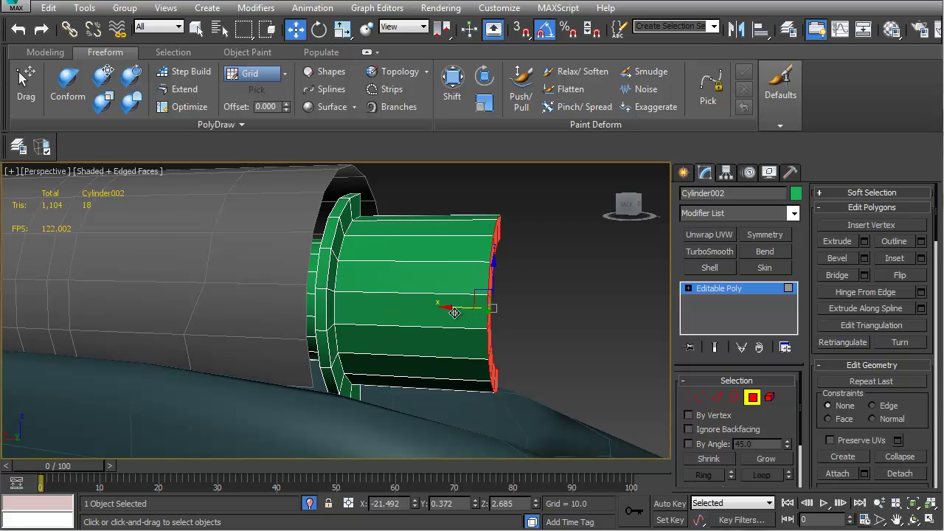
Scale the extruded end polygons along Y to widen the rear end of the half shell
{"action": "middle_click_drag", "start_coordinate": [458, 307], "coordinate": [347, 285], "text": "alt"}
{"action": "scroll", "coordinate": [347, 284], "scroll_direction": "down", "scroll_amount": 4}
{"action": "key", "text": "r"}
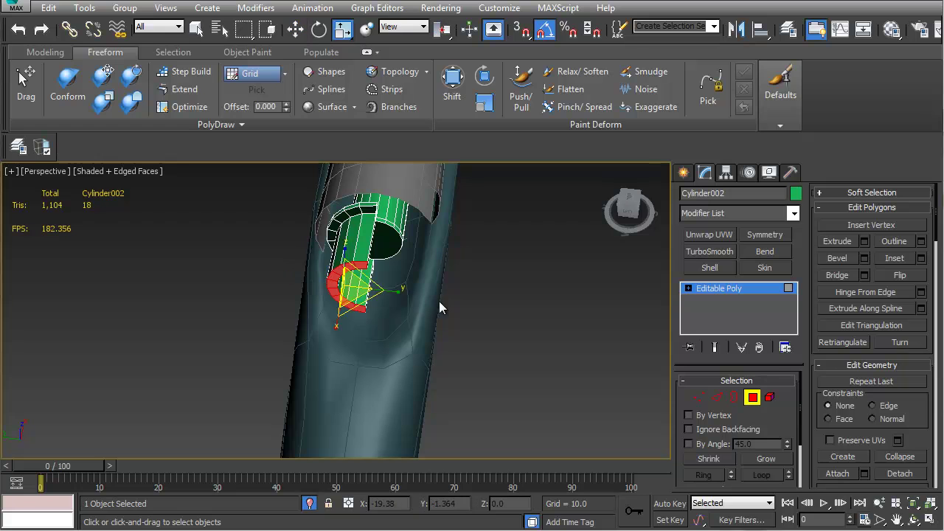
{"action": "left_click_drag", "start_coordinate": [398, 291], "coordinate": [432, 295]}
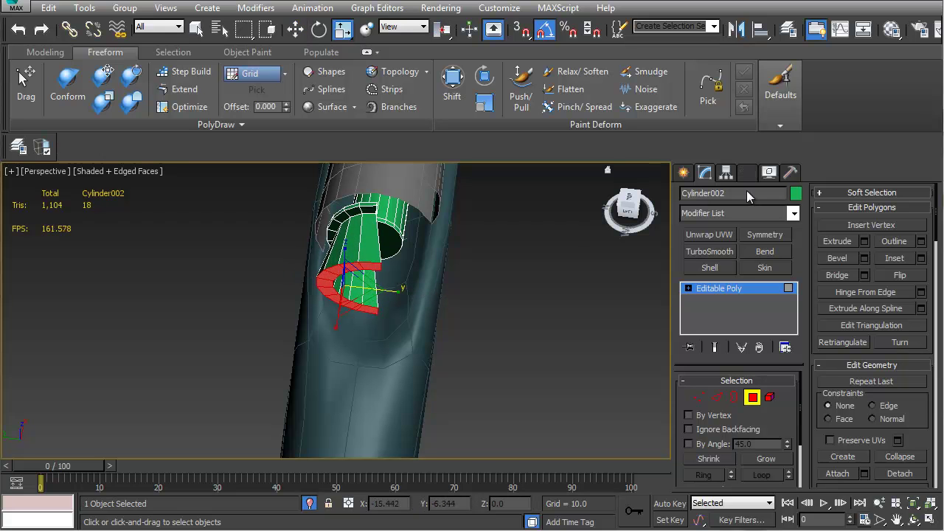
Add a Skew modifier to the selected end polygons
{"action": "left_click", "coordinate": [793, 215]}
{"action": "left_click_drag", "start_coordinate": [794, 238], "coordinate": [790, 468]}
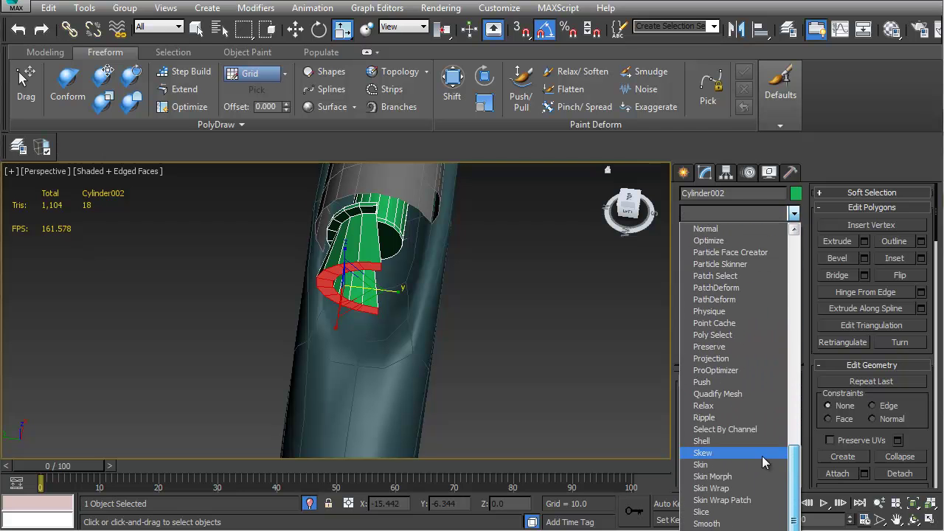
{"action": "left_click", "coordinate": [707, 453]}
{"action": "middle_click_drag", "start_coordinate": [418, 307], "coordinate": [450, 310], "text": "alt"}
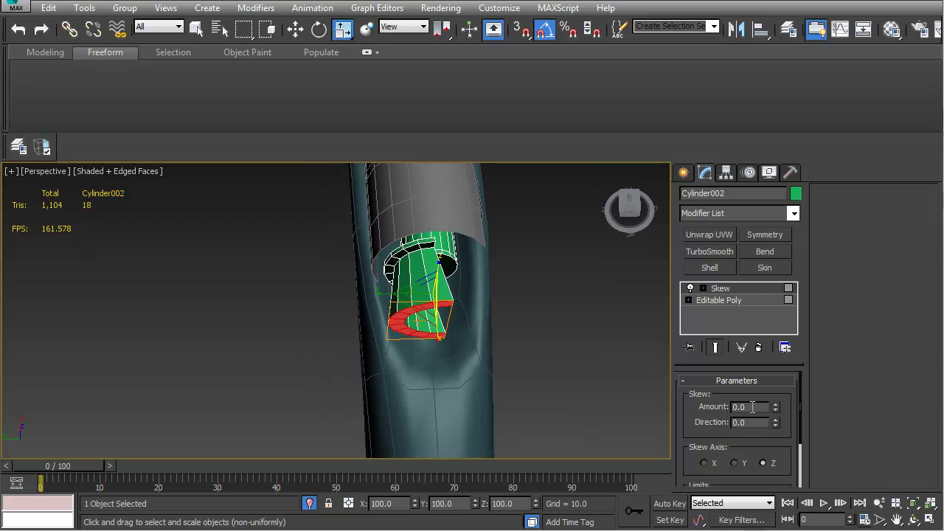
Try a skew amount of 0.87, switch the skew axis to Y, and change the amount to -1.02
{"action": "left_click_drag", "start_coordinate": [774, 409], "coordinate": [768, 339]}
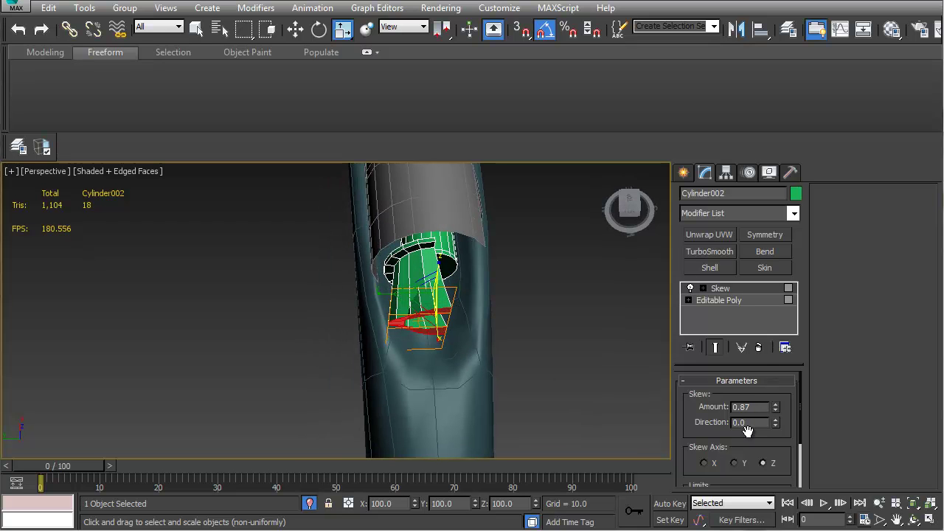
{"action": "left_click", "coordinate": [733, 463]}
{"action": "middle_click_drag", "start_coordinate": [501, 372], "coordinate": [481, 354], "text": "alt"}
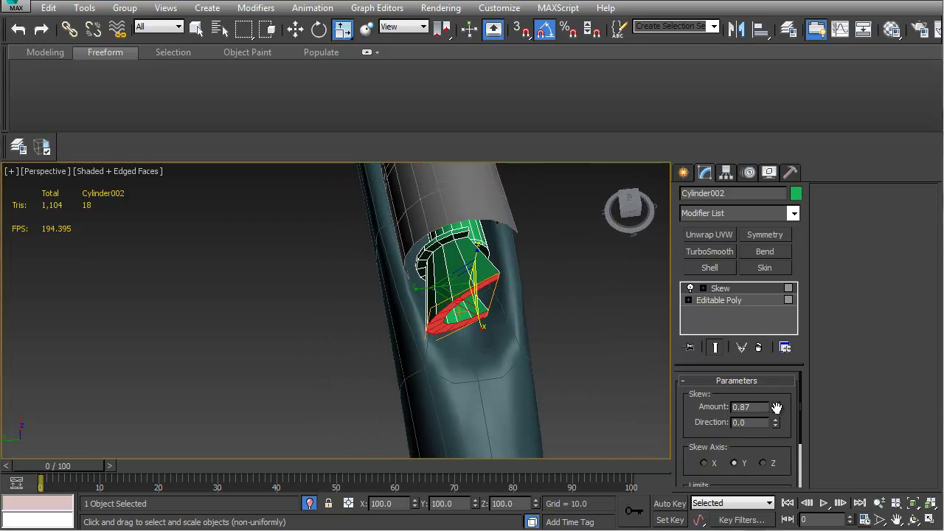
{"action": "left_click_drag", "start_coordinate": [775, 411], "coordinate": [763, 530]}
{"action": "middle_click_drag", "start_coordinate": [519, 351], "coordinate": [374, 297], "text": "alt"}
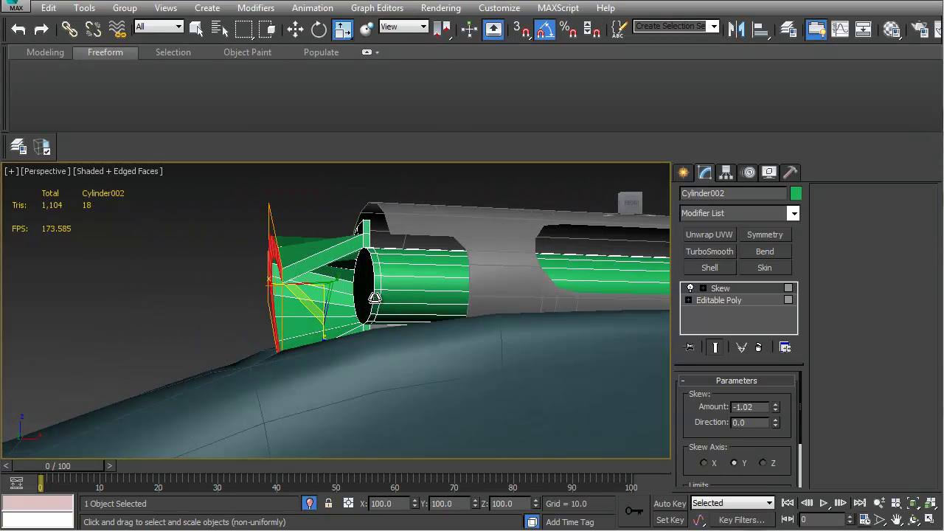
Set the skew axis to X and the skew direction to 90
{"action": "left_click", "coordinate": [704, 461]}
{"action": "middle_click_drag", "start_coordinate": [516, 381], "coordinate": [419, 349], "text": "alt"}
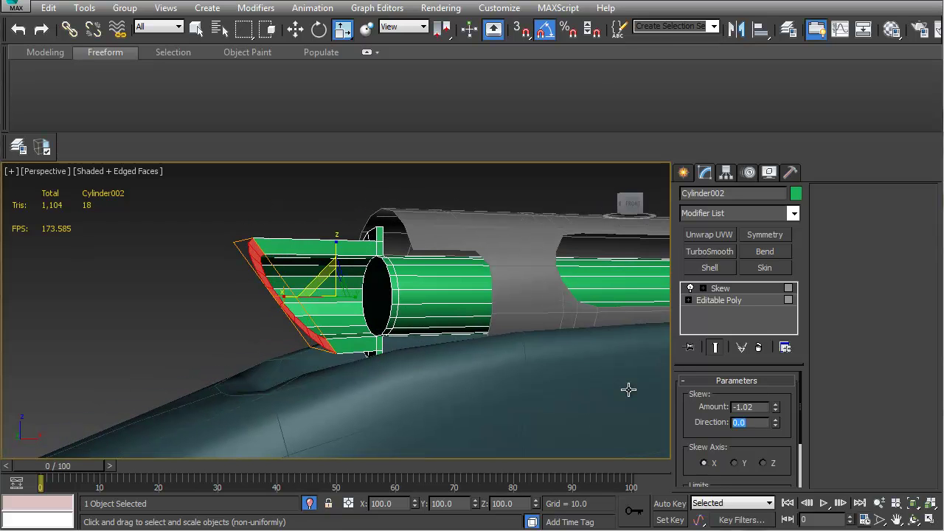
{"action": "key", "text": "Return"}
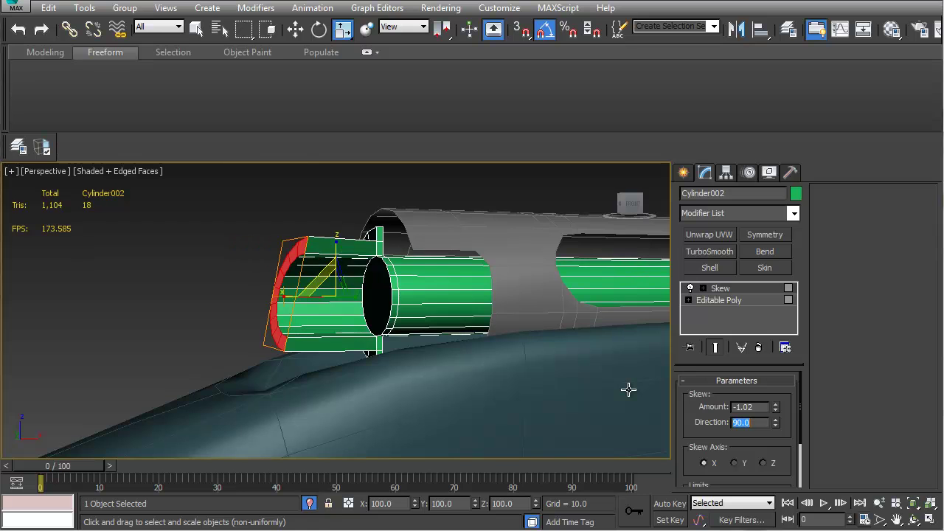
{"action": "middle_click_drag", "start_coordinate": [627, 388], "coordinate": [583, 390], "text": "alt"}
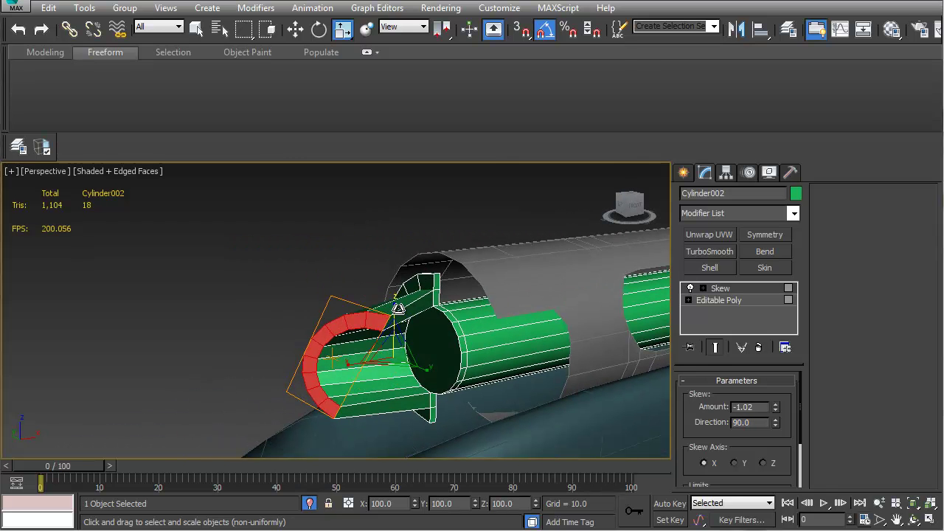
Try the Y and Z skew axes on the end polygons
{"action": "left_click", "coordinate": [732, 466]}
{"action": "middle_click_drag", "start_coordinate": [478, 365], "coordinate": [470, 449], "text": "alt"}
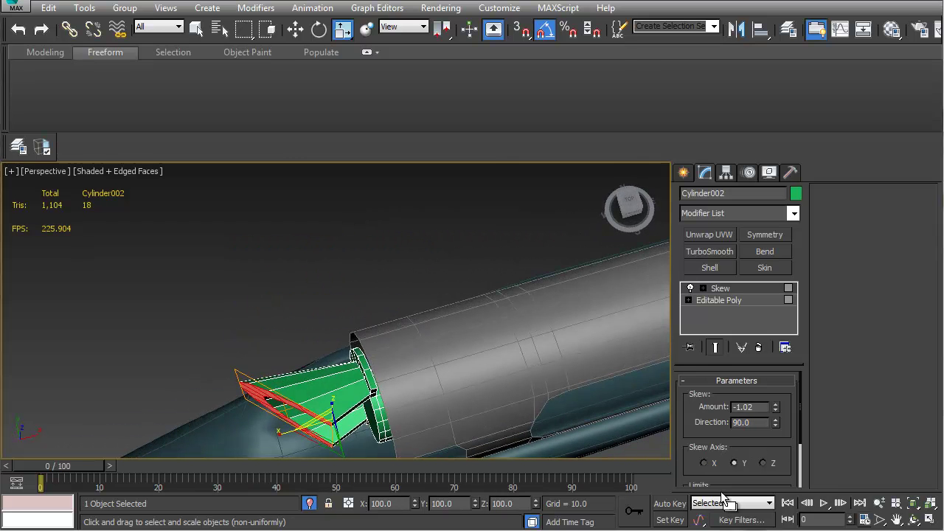
{"action": "left_click", "coordinate": [764, 463]}
{"action": "middle_click_drag", "start_coordinate": [472, 324], "coordinate": [558, 287], "text": "alt"}
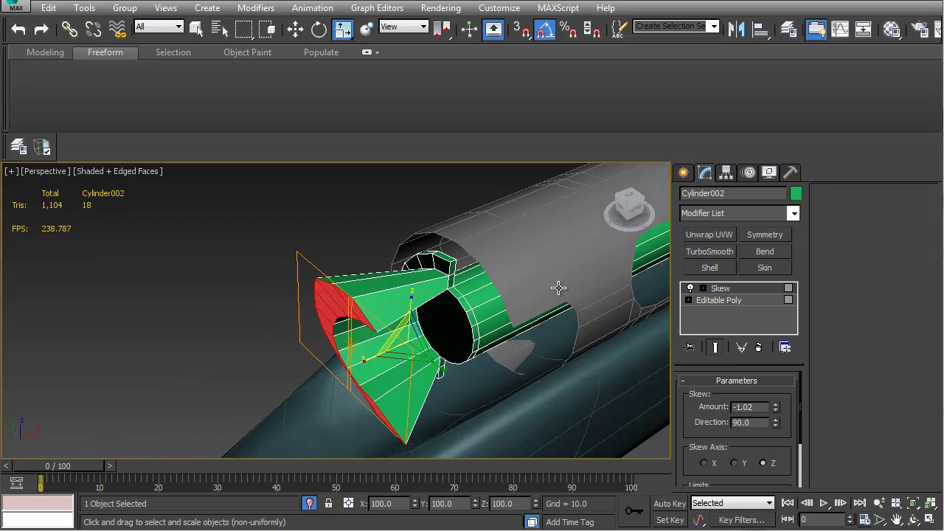
Skew the end polygons on the Y axis by 0.683 and collapse the modifier into the Editable Poly
{"action": "left_click", "coordinate": [738, 463]}
{"action": "middle_click_drag", "start_coordinate": [510, 346], "coordinate": [483, 265], "text": "alt"}
{"action": "left_click_drag", "start_coordinate": [775, 410], "coordinate": [771, 286]}
{"action": "middle_click_drag", "start_coordinate": [566, 319], "coordinate": [475, 298], "text": "alt"}
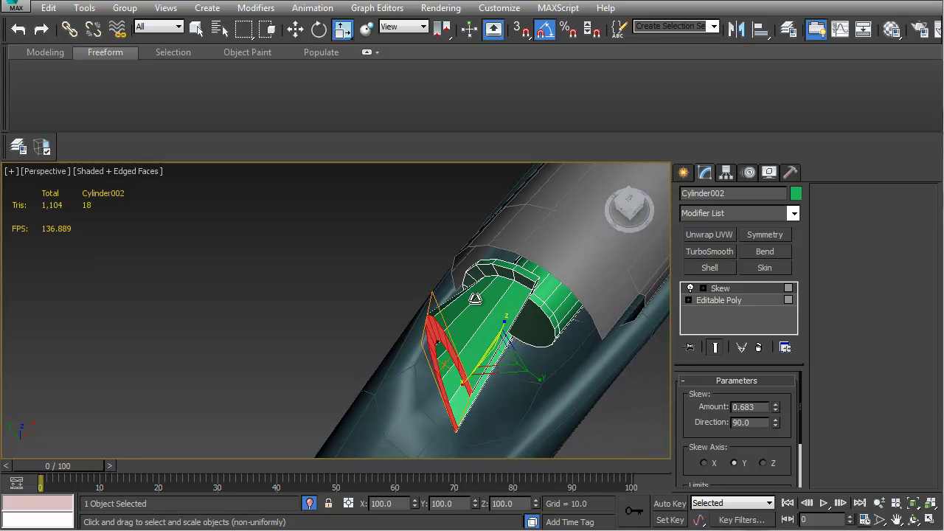
{"action": "right_click", "coordinate": [719, 290]}
{"action": "left_click", "coordinate": [759, 420]}
In the Top view, move the skewed end polygons along Y to 0.193 and undo the extra nudge past it
{"action": "key", "text": "4"}
{"action": "middle_click_drag", "start_coordinate": [541, 380], "coordinate": [420, 380], "text": "alt"}
{"action": "key", "text": "w"}
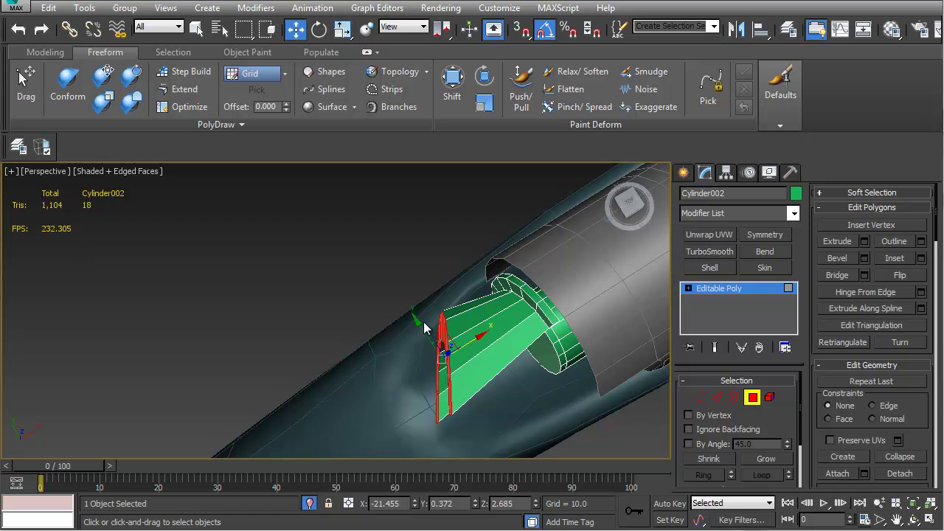
{"action": "key", "text": "t"}
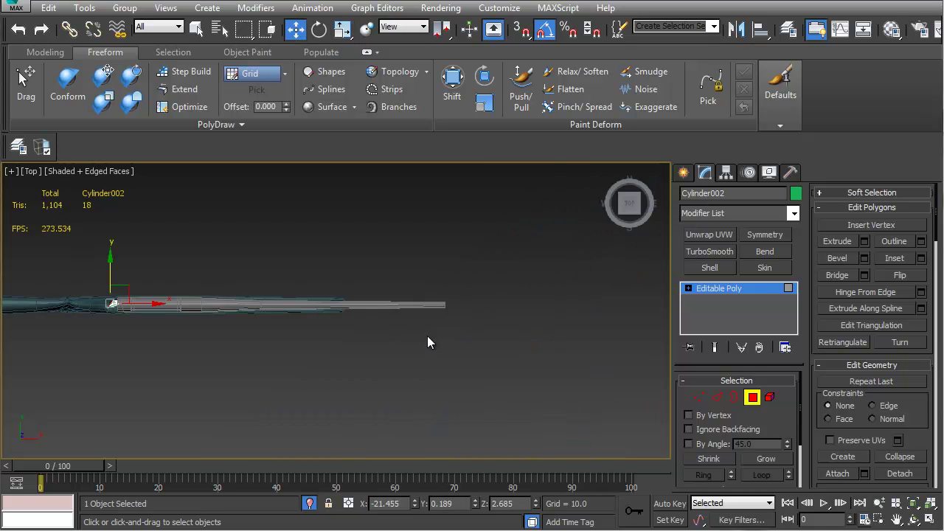
{"action": "key", "text": "z"}
{"action": "left_click_drag", "start_coordinate": [332, 279], "coordinate": [327, 278]}
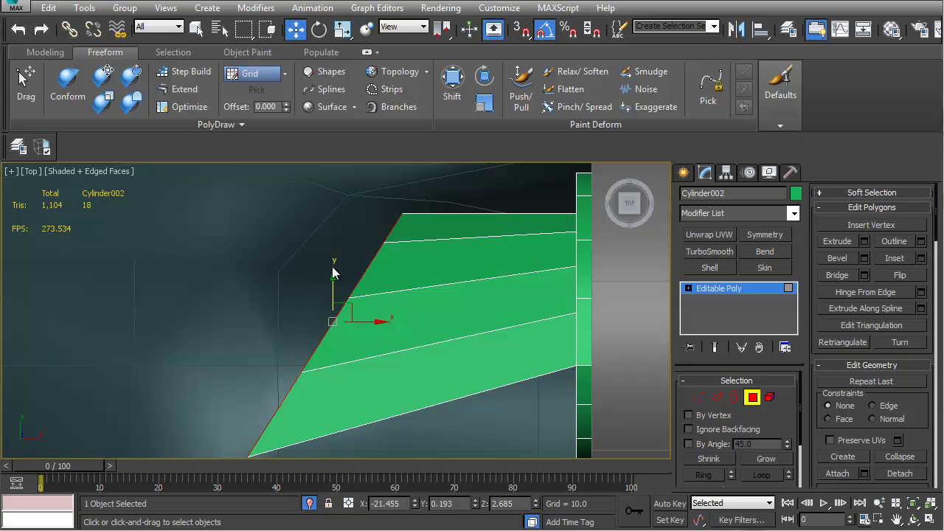
{"action": "left_click_drag", "start_coordinate": [333, 272], "coordinate": [333, 274]}
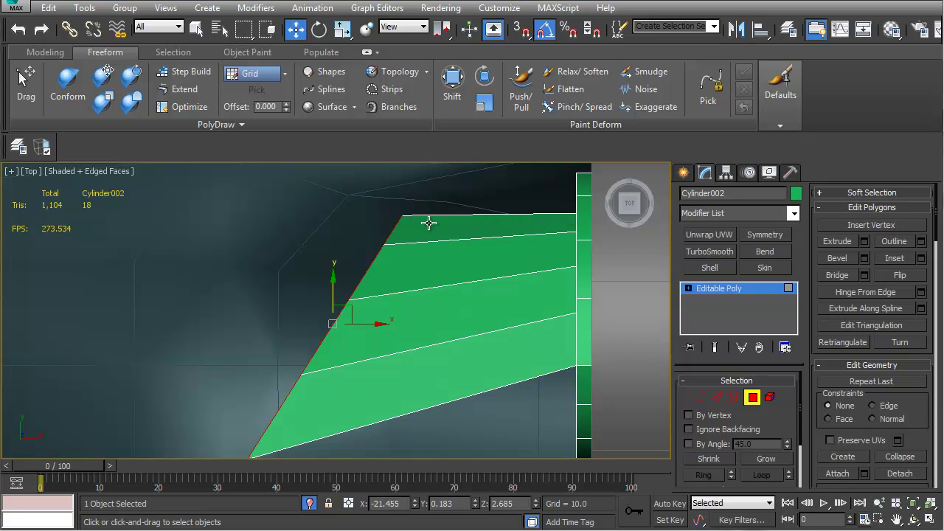
{"action": "key", "text": "ctrl+z"}
Examine in the Top view how straight the half shell's outer edge runs from its skewed end to the flange
{"action": "middle_click_drag", "start_coordinate": [420, 229], "coordinate": [361, 227]}
{"action": "middle_click_drag", "start_coordinate": [469, 204], "coordinate": [370, 238]}
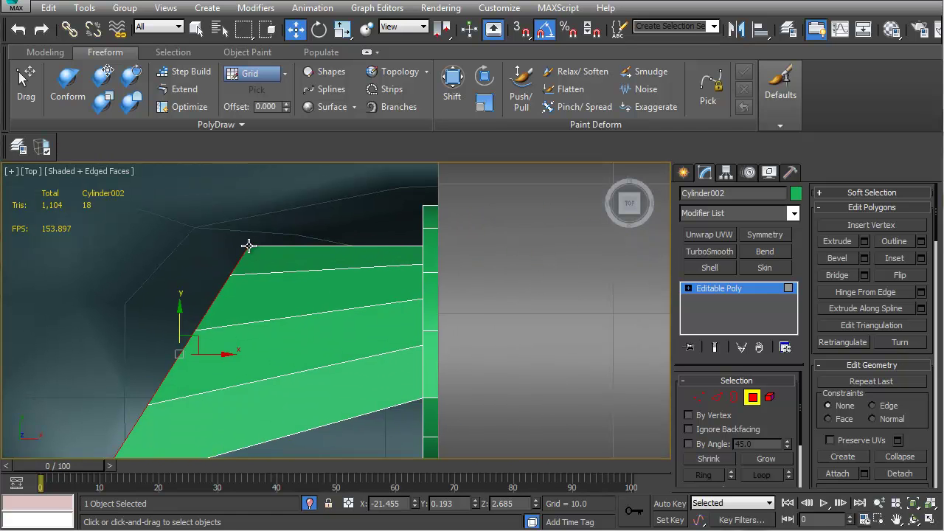
{"action": "middle_click_drag", "start_coordinate": [298, 267], "coordinate": [325, 300]}
{"action": "scroll", "coordinate": [323, 300], "scroll_direction": "up", "scroll_amount": 3}
{"action": "middle_click_drag", "start_coordinate": [506, 295], "coordinate": [176, 334]}
{"action": "scroll", "coordinate": [300, 330], "scroll_direction": "up", "scroll_amount": 1}
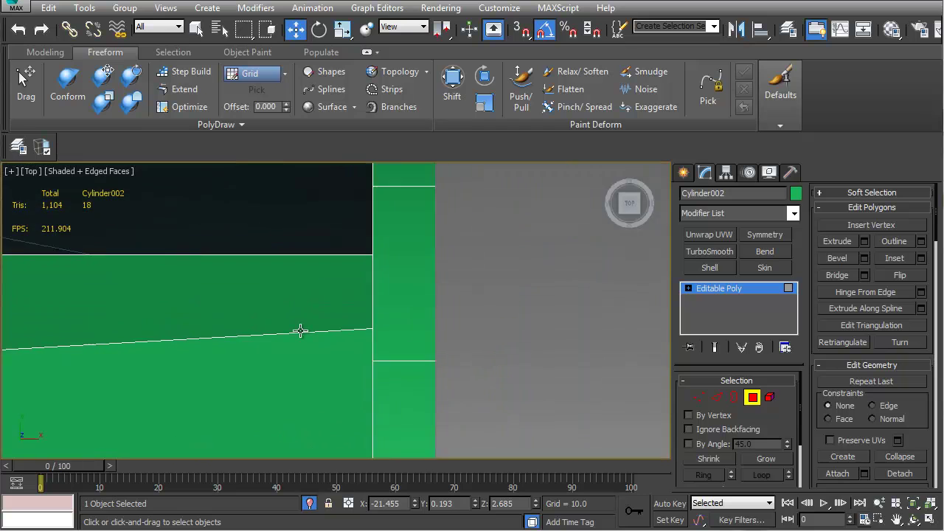
{"action": "scroll", "coordinate": [300, 330], "scroll_direction": "up", "scroll_amount": 4}
{"action": "scroll", "coordinate": [376, 270], "scroll_direction": "down", "scroll_amount": 5}
{"action": "scroll", "coordinate": [401, 277], "scroll_direction": "down", "scroll_amount": 4}
{"action": "scroll", "coordinate": [400, 276], "scroll_direction": "up", "scroll_amount": 4}
{"action": "scroll", "coordinate": [400, 276], "scroll_direction": "down", "scroll_amount": 4}
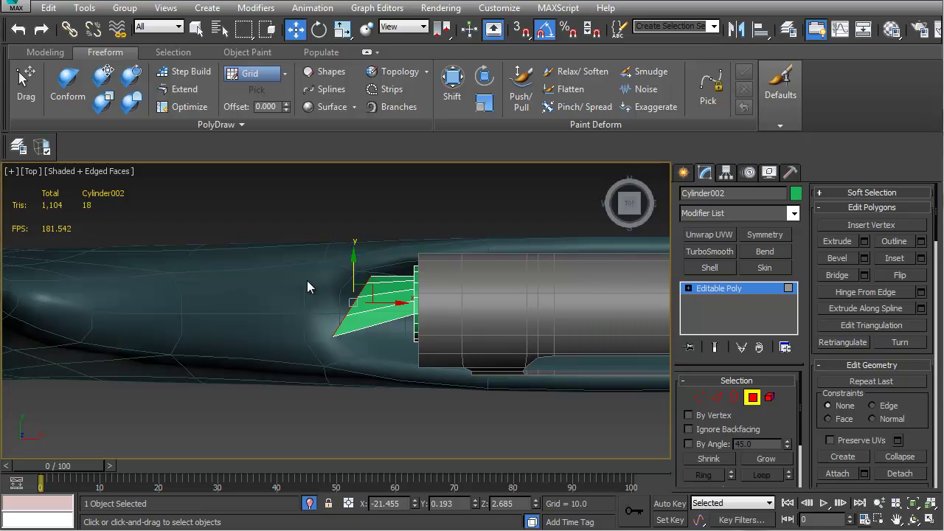
Delete the inner-wall polygons of the half shell between its skewed end and the flange
{"action": "middle_click_drag", "start_coordinate": [213, 255], "coordinate": [389, 339], "text": "alt"}
{"action": "scroll", "coordinate": [380, 245], "scroll_direction": "up", "scroll_amount": 3}
{"action": "left_click", "coordinate": [361, 370]}
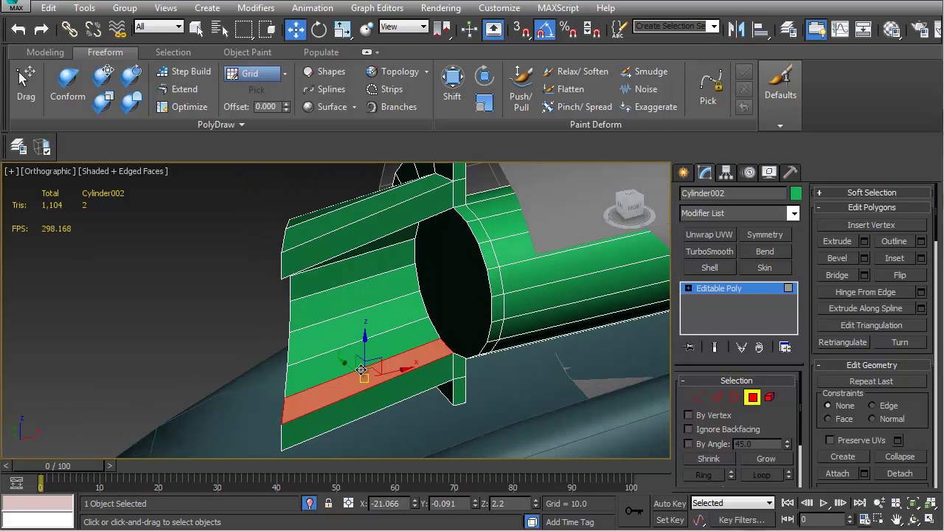
{"action": "left_click", "coordinate": [362, 351], "text": "ctrl"}
{"action": "left_click", "coordinate": [367, 325], "text": "ctrl"}
{"action": "left_click", "coordinate": [375, 302], "text": "ctrl"}
{"action": "middle_click_drag", "start_coordinate": [365, 283], "coordinate": [356, 259], "text": "alt"}
{"action": "left_click", "coordinate": [374, 278], "text": "ctrl"}
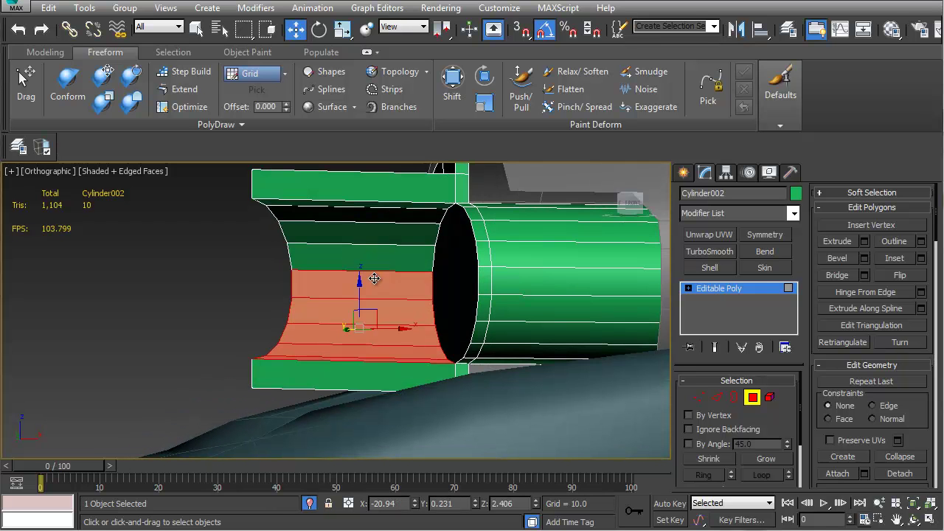
{"action": "left_click", "coordinate": [379, 262], "text": "ctrl"}
{"action": "left_click", "coordinate": [385, 237], "text": "ctrl"}
{"action": "left_click", "coordinate": [389, 219], "text": "ctrl"}
{"action": "middle_click_drag", "start_coordinate": [388, 220], "coordinate": [282, 118], "text": "alt"}
{"action": "left_click", "coordinate": [394, 202], "text": "ctrl"}
{"action": "key", "text": "Delete"}
Extend the inner edge loop of the half shell's skewed end rearward along X to -22.163 as a new polygon strip
{"action": "key", "text": "2"}
{"action": "double_click", "coordinate": [388, 209]}
{"action": "left_click_drag", "start_coordinate": [554, 172], "coordinate": [441, 394], "text": "alt"}
{"action": "left_click_drag", "start_coordinate": [402, 275], "coordinate": [327, 293], "text": "shift"}
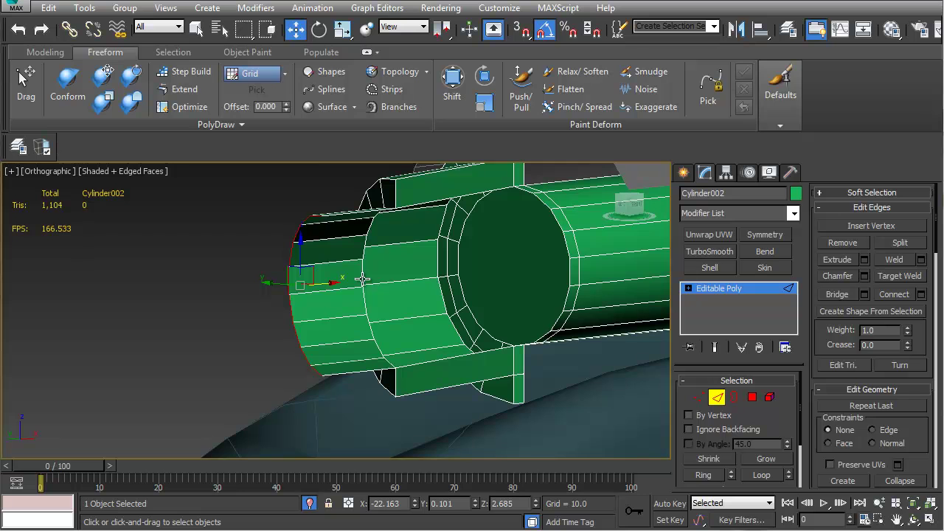
Move the extension's end edges along Y to -0.096 to line up with the half shell's outer edge in the Top view
{"action": "middle_click_drag", "start_coordinate": [307, 245], "coordinate": [317, 310], "text": "alt"}
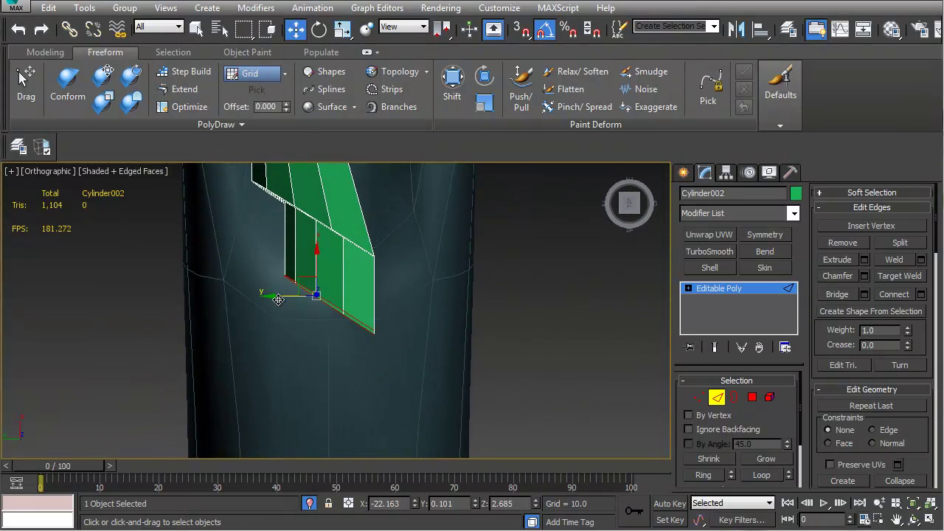
{"action": "left_click_drag", "start_coordinate": [278, 298], "coordinate": [293, 298]}
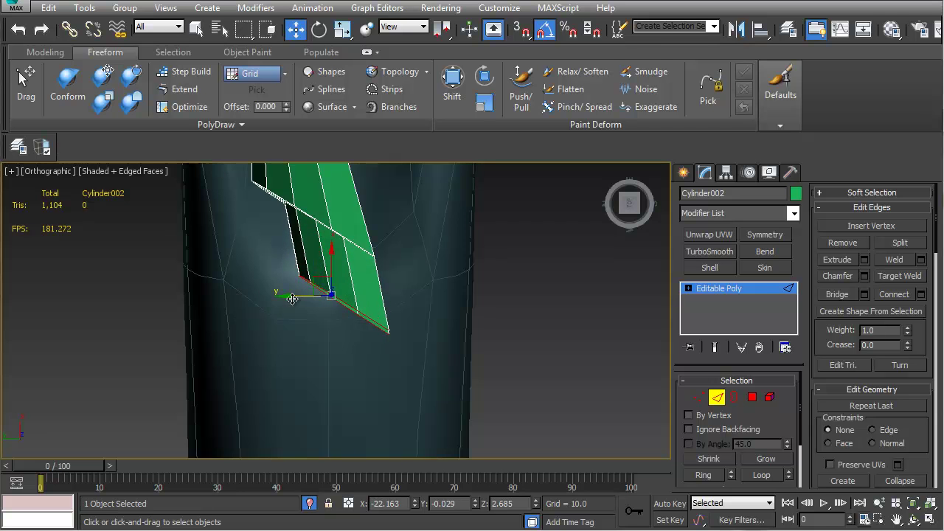
{"action": "key", "text": "t"}
{"action": "middle_click_drag", "start_coordinate": [293, 298], "coordinate": [533, 281]}
{"action": "scroll", "coordinate": [344, 285], "scroll_direction": "up", "scroll_amount": 10}
{"action": "scroll", "coordinate": [334, 280], "scroll_direction": "down", "scroll_amount": 3}
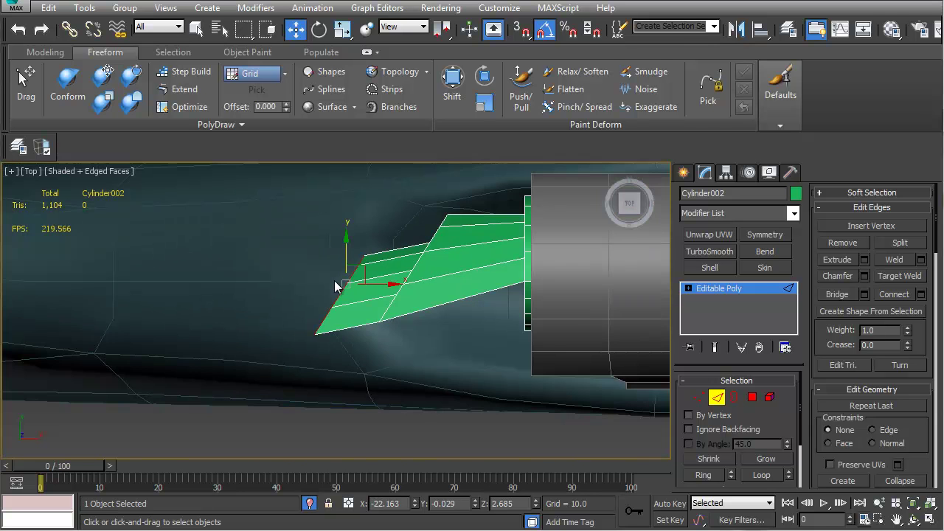
{"action": "scroll", "coordinate": [351, 296], "scroll_direction": "up", "scroll_amount": 2}
{"action": "middle_click_drag", "start_coordinate": [351, 303], "coordinate": [376, 260], "text": "alt"}
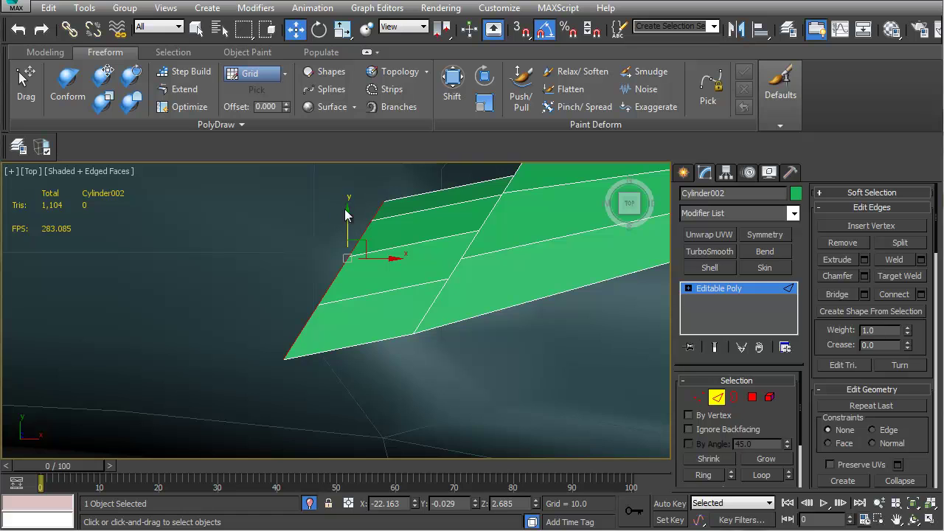
{"action": "left_click_drag", "start_coordinate": [346, 219], "coordinate": [345, 229]}
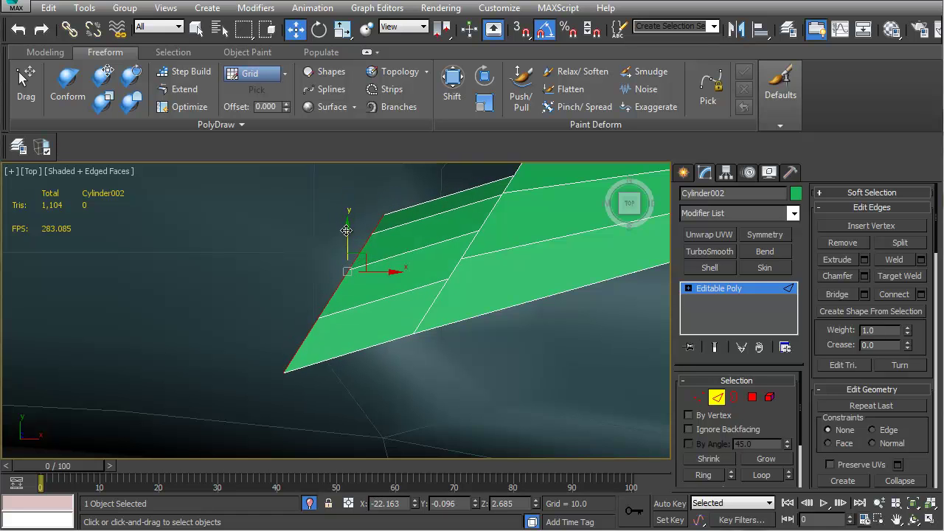
{"action": "middle_click_drag", "start_coordinate": [324, 230], "coordinate": [255, 213]}
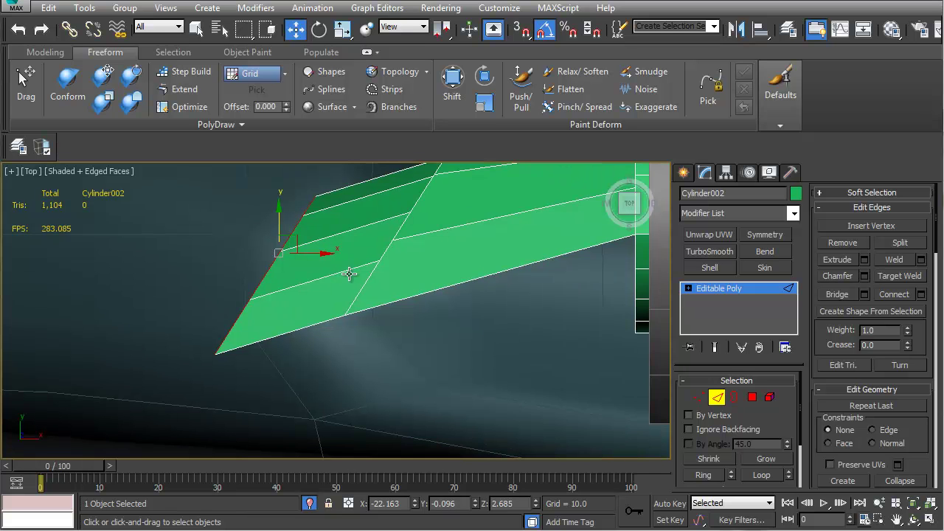
Bridge the upper and lower edges at the open end of the extension
{"action": "key", "text": "p"}
{"action": "middle_click_drag", "start_coordinate": [352, 265], "coordinate": [376, 265], "text": "alt"}
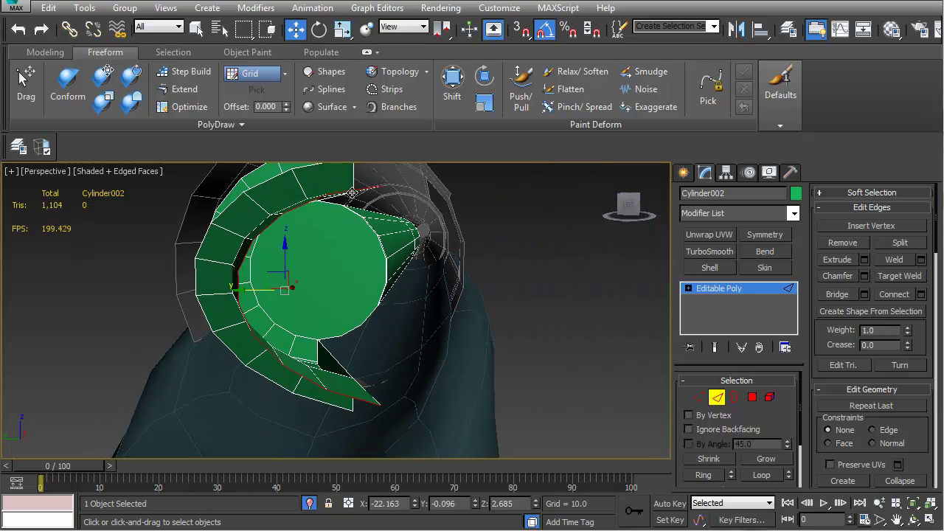
{"action": "middle_click_drag", "start_coordinate": [348, 192], "coordinate": [344, 368], "text": "alt"}
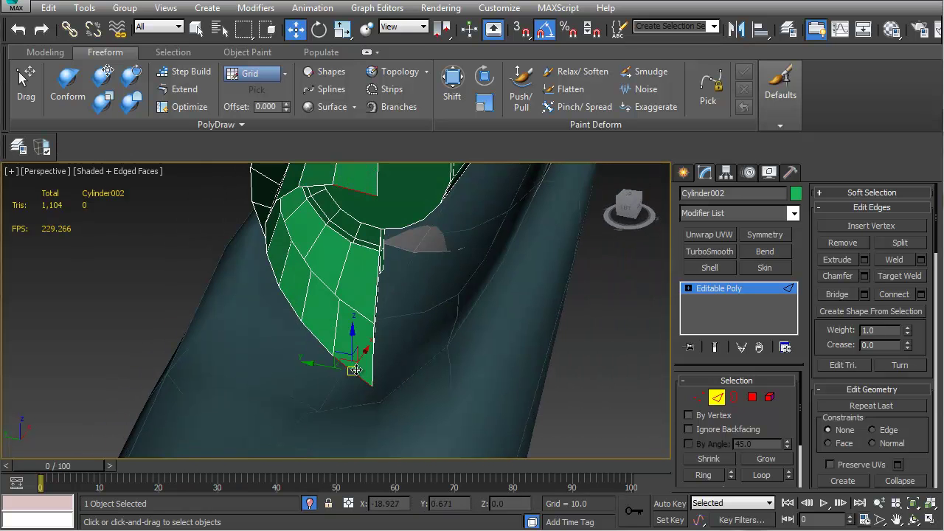
{"action": "left_click", "coordinate": [838, 295]}
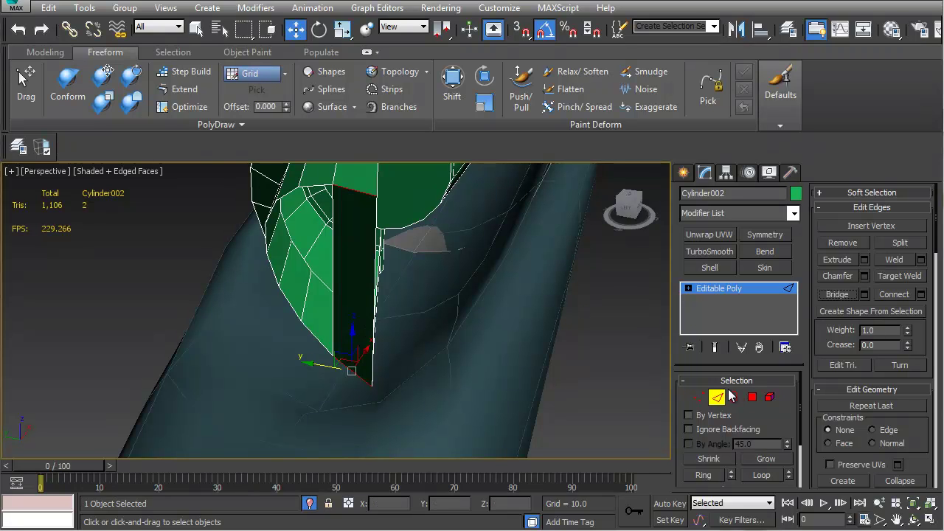
Cap the remaining border opening at the extension's end and remove the edge dividing the cap from the bridged face
{"action": "left_click", "coordinate": [734, 396]}
{"action": "left_click", "coordinate": [325, 322]}
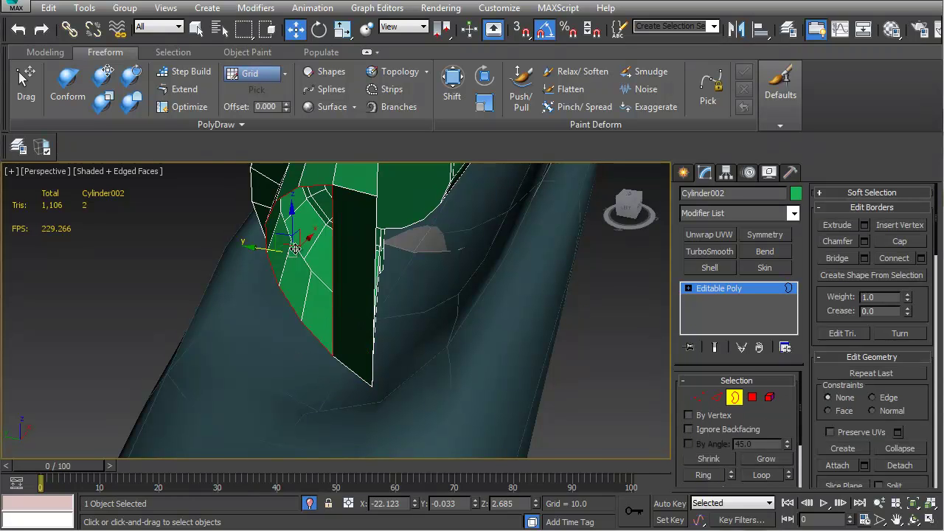
{"action": "left_click", "coordinate": [899, 241]}
{"action": "middle_click_drag", "start_coordinate": [542, 280], "coordinate": [312, 344], "text": "alt"}
{"action": "key", "text": "2"}
{"action": "left_click", "coordinate": [344, 253]}
{"action": "middle_click_drag", "start_coordinate": [428, 358], "coordinate": [427, 325]}
Select the half shell's polygons, grow the selection past the flange, and isolate the bolt
{"action": "left_click", "coordinate": [751, 401]}
{"action": "left_click", "coordinate": [124, 199]}
{"action": "middle_click_drag", "start_coordinate": [124, 196], "coordinate": [196, 254]}
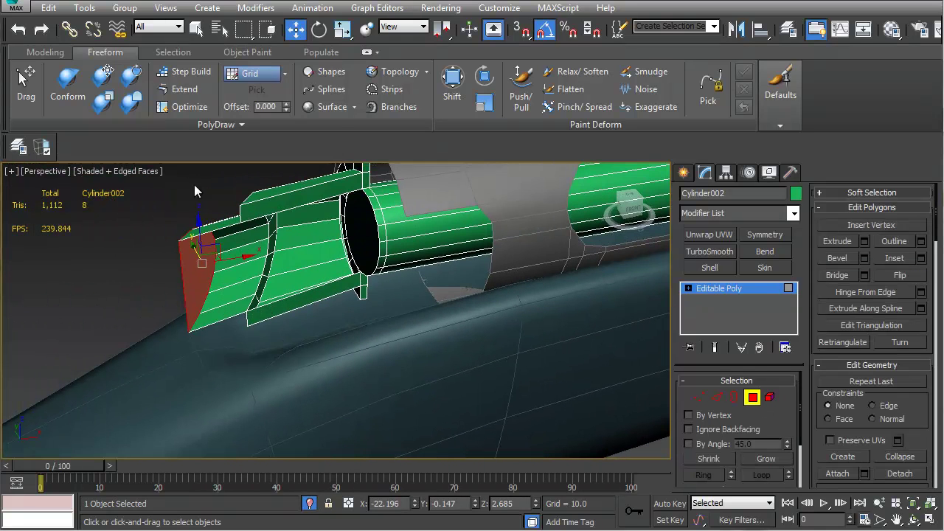
{"action": "left_click_drag", "start_coordinate": [167, 205], "coordinate": [301, 377]}
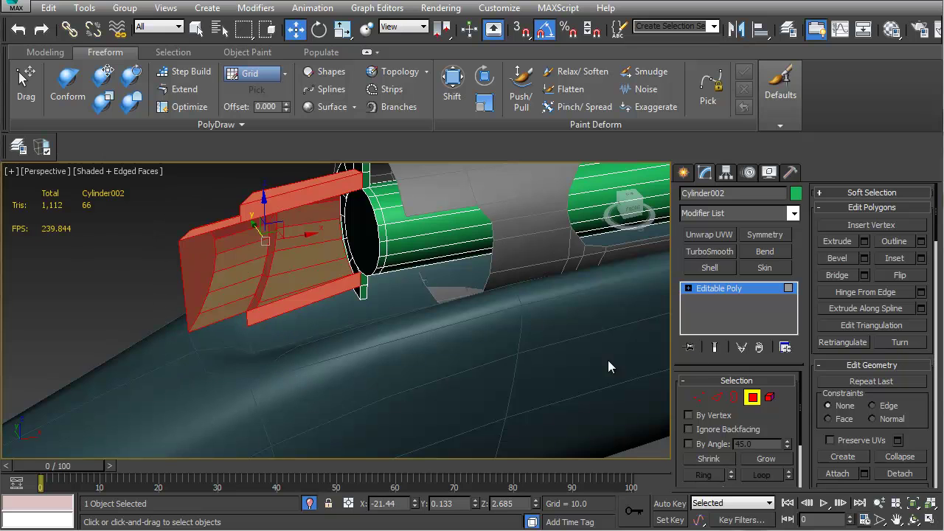
{"action": "left_click", "coordinate": [761, 458]}
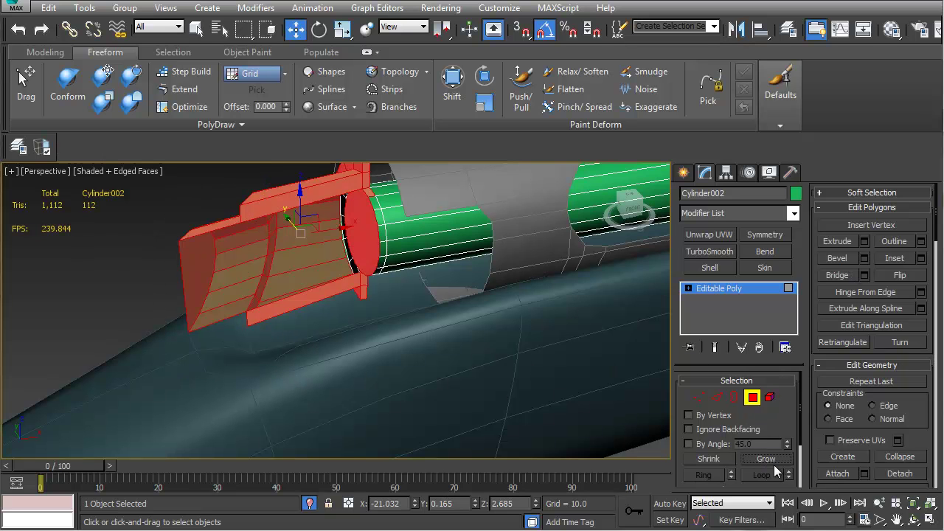
{"action": "left_click", "coordinate": [754, 457]}
{"action": "middle_click_drag", "start_coordinate": [438, 352], "coordinate": [472, 369], "text": "alt"}
{"action": "left_click", "coordinate": [310, 504]}
{"action": "left_click", "coordinate": [310, 503]}
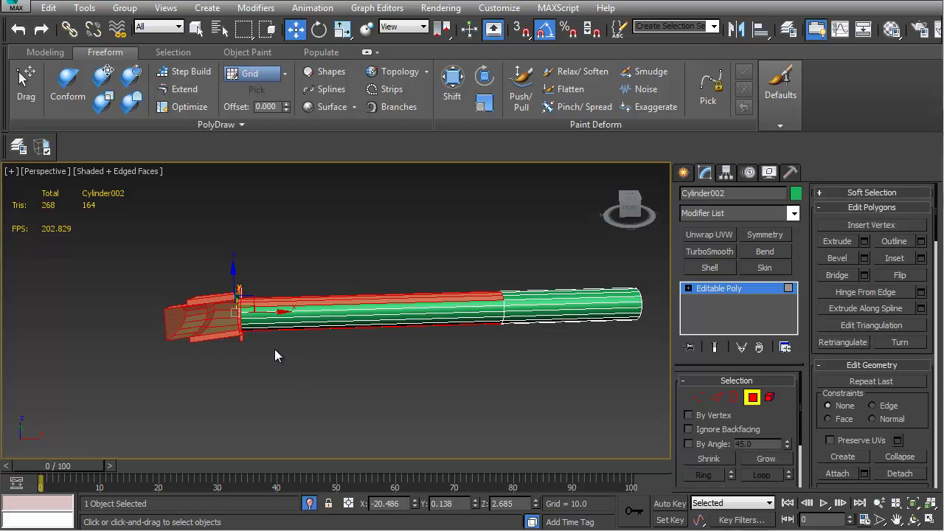
Try selecting the cylinder's round end face and growing the selection around it
{"action": "middle_click_drag", "start_coordinate": [251, 322], "coordinate": [307, 324]}
{"action": "left_click_drag", "start_coordinate": [389, 386], "coordinate": [389, 385]}
{"action": "left_click_drag", "start_coordinate": [392, 231], "coordinate": [516, 369], "text": "alt"}
{"action": "middle_click_drag", "start_coordinate": [393, 397], "coordinate": [446, 383]}
{"action": "scroll", "coordinate": [381, 346], "scroll_direction": "up", "scroll_amount": 4}
{"action": "mouse_move", "coordinate": [380, 345]}
{"action": "middle_mouse_down", "text": "alt"}
{"action": "mouse_move", "coordinate": [319, 313]}
{"action": "mouse_move", "coordinate": [326, 339]}
{"action": "mouse_move", "coordinate": [457, 339]}
{"action": "mouse_move", "coordinate": [374, 339]}
{"action": "mouse_move", "coordinate": [384, 394]}
{"action": "mouse_move", "coordinate": [366, 347]}
{"action": "middle_mouse_up", "text": "alt"}
{"action": "left_click", "coordinate": [366, 347]}
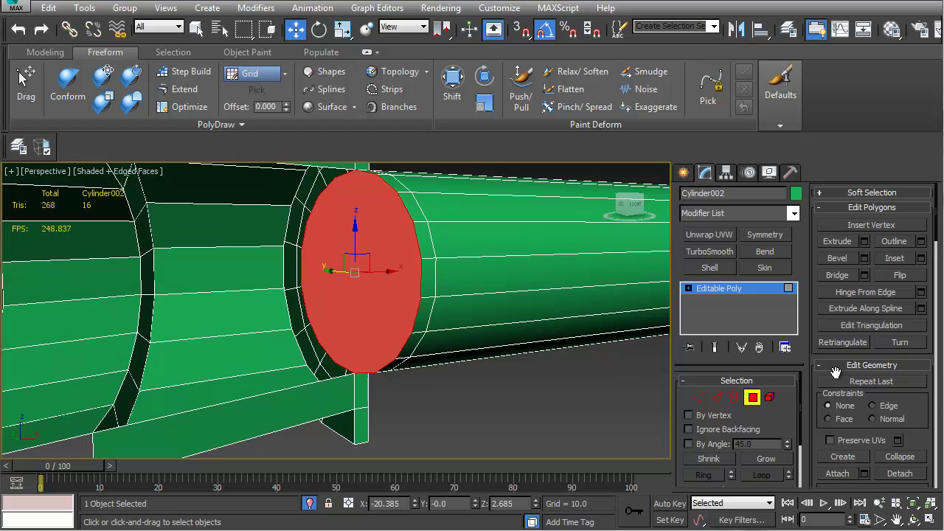
{"action": "left_click", "coordinate": [753, 457]}
{"action": "mouse_move", "coordinate": [310, 346]}
{"action": "middle_mouse_down", "text": "alt"}
{"action": "mouse_move", "coordinate": [288, 368]}
{"action": "mouse_move", "coordinate": [298, 363]}
{"action": "mouse_move", "coordinate": [366, 387]}
{"action": "mouse_move", "coordinate": [317, 386]}
{"action": "mouse_move", "coordinate": [444, 398]}
{"action": "mouse_move", "coordinate": [218, 407]}
{"action": "mouse_move", "coordinate": [365, 385]}
{"action": "middle_mouse_up", "text": "alt"}
In wireframe, select the half shell, flange and round end face, and detach them as a separate object
{"action": "key", "text": "F3"}
{"action": "middle_click_drag", "start_coordinate": [317, 432], "coordinate": [353, 366], "text": "alt"}
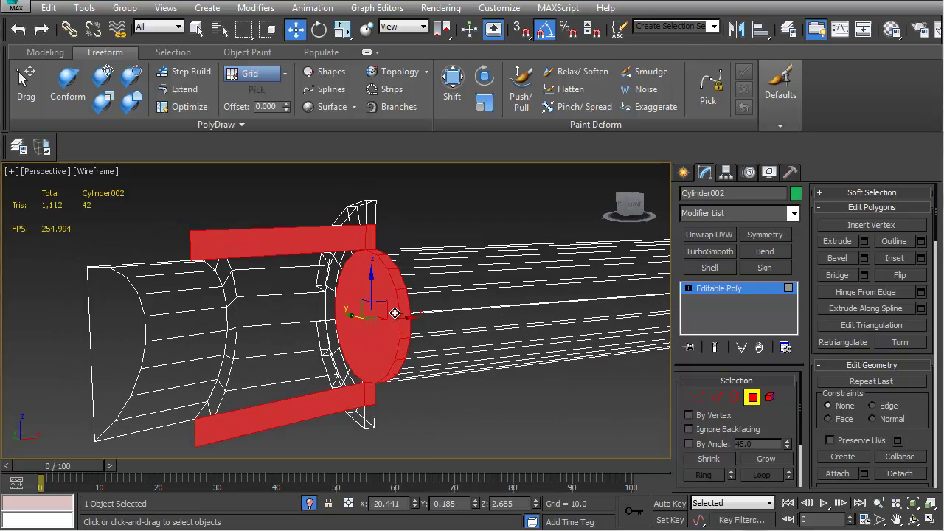
{"action": "scroll", "coordinate": [442, 338], "scroll_direction": "down", "scroll_amount": 5}
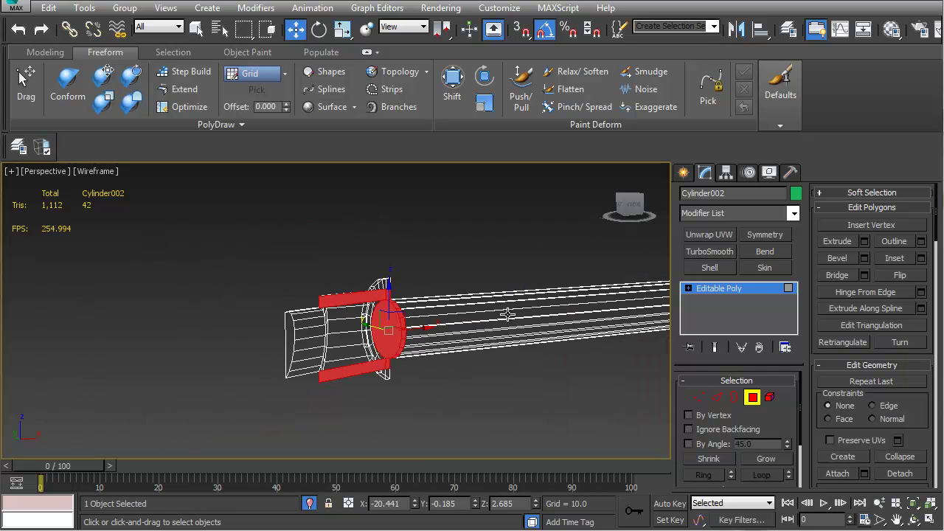
{"action": "middle_click_drag", "start_coordinate": [426, 334], "coordinate": [268, 291], "text": "alt"}
{"action": "left_click_drag", "start_coordinate": [296, 312], "coordinate": [474, 298]}
{"action": "middle_click_drag", "start_coordinate": [474, 305], "coordinate": [501, 300]}
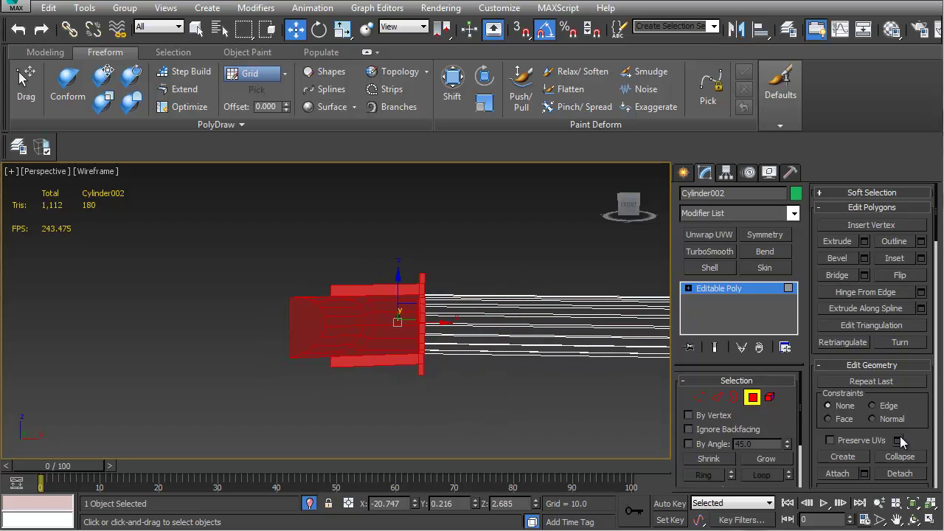
{"action": "left_click", "coordinate": [899, 472]}
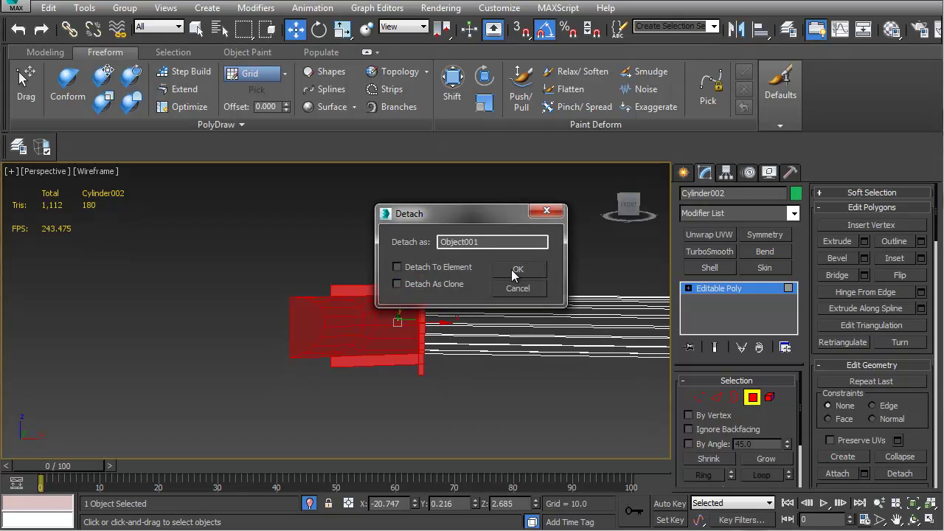
{"action": "left_click", "coordinate": [517, 269]}
Cap the open border at the cylinder's rear end and return to shaded display
{"action": "left_click", "coordinate": [752, 401]}
{"action": "mouse_move", "coordinate": [493, 333]}
{"action": "middle_mouse_down", "text": "alt"}
{"action": "mouse_move", "coordinate": [535, 354]}
{"action": "mouse_move", "coordinate": [502, 341]}
{"action": "middle_mouse_up", "text": "alt"}
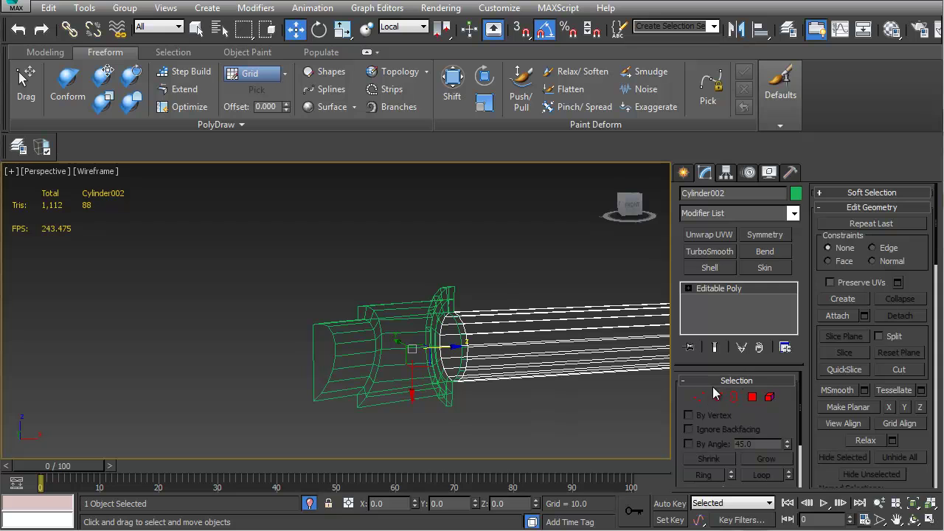
{"action": "left_click", "coordinate": [734, 396]}
{"action": "left_click", "coordinate": [467, 338]}
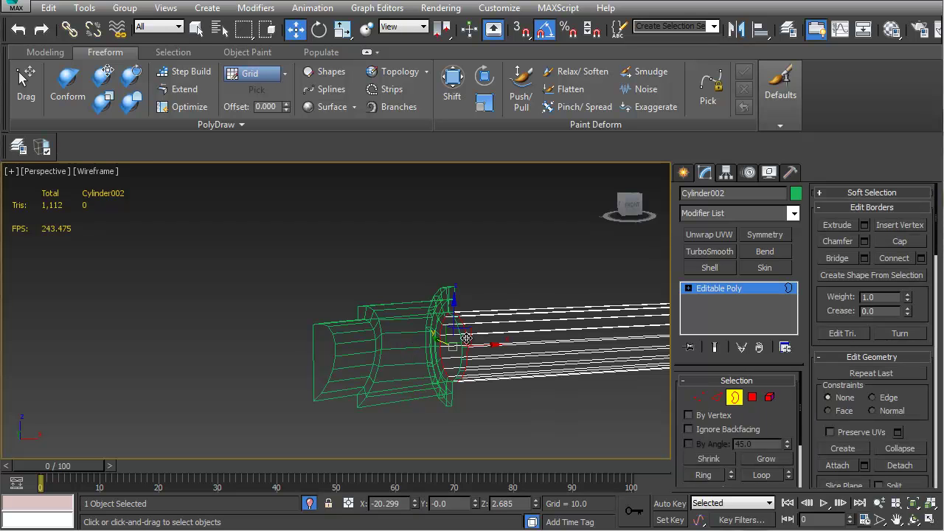
{"action": "left_click", "coordinate": [886, 245]}
{"action": "key", "text": "F3"}
{"action": "scroll", "coordinate": [441, 314], "scroll_direction": "up", "scroll_amount": 5}
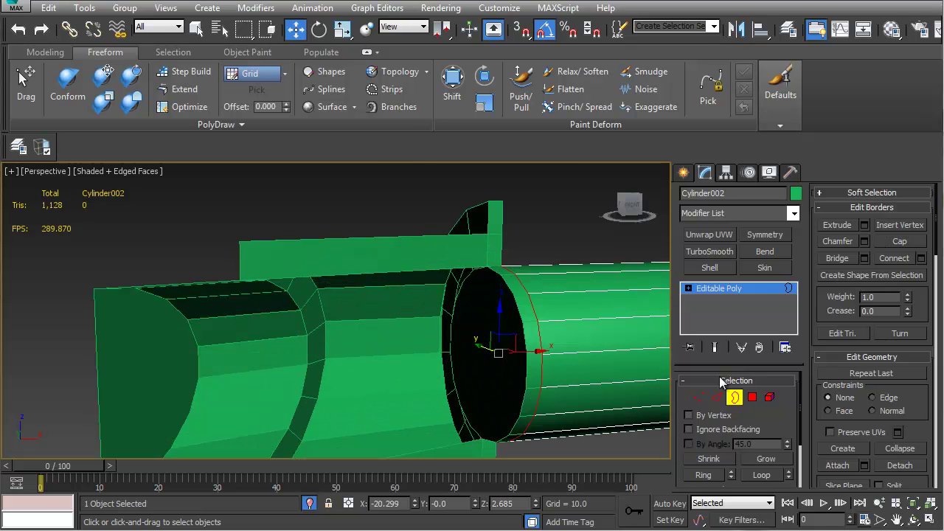
{"action": "left_click", "coordinate": [733, 397]}
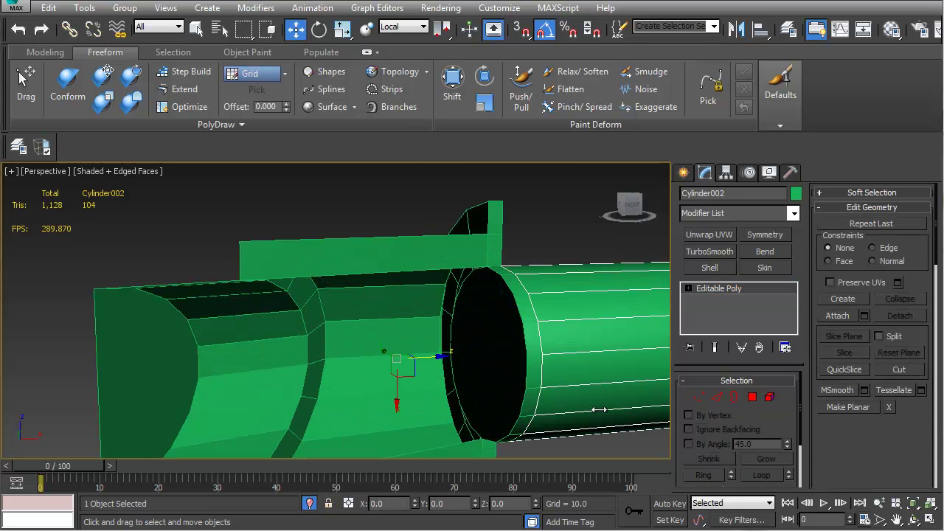
Delete the round disc and its rim polygons from the detached half shell object
{"action": "left_click", "coordinate": [435, 363]}
{"action": "key", "text": "4"}
{"action": "middle_click_drag", "start_coordinate": [484, 352], "coordinate": [541, 347], "text": "alt"}
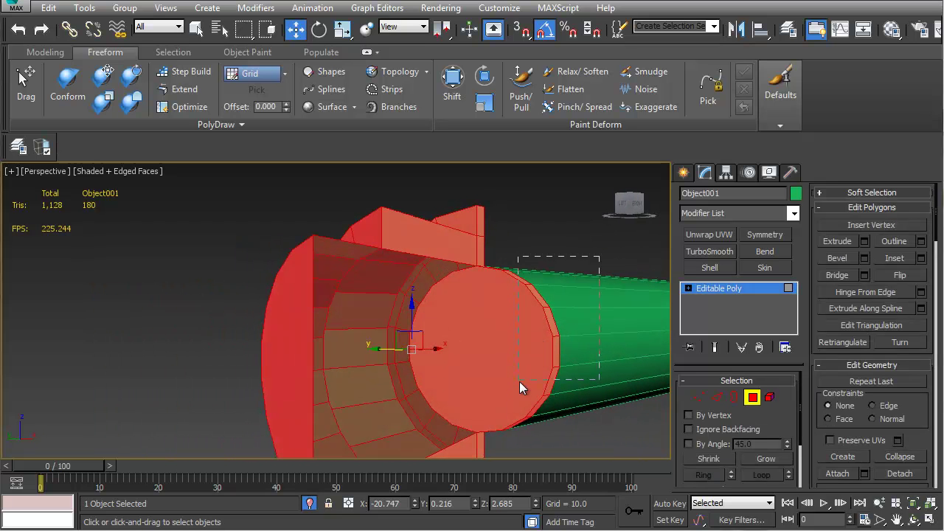
{"action": "left_click", "coordinate": [501, 410]}
{"action": "middle_click_drag", "start_coordinate": [501, 410], "coordinate": [430, 412], "text": "alt"}
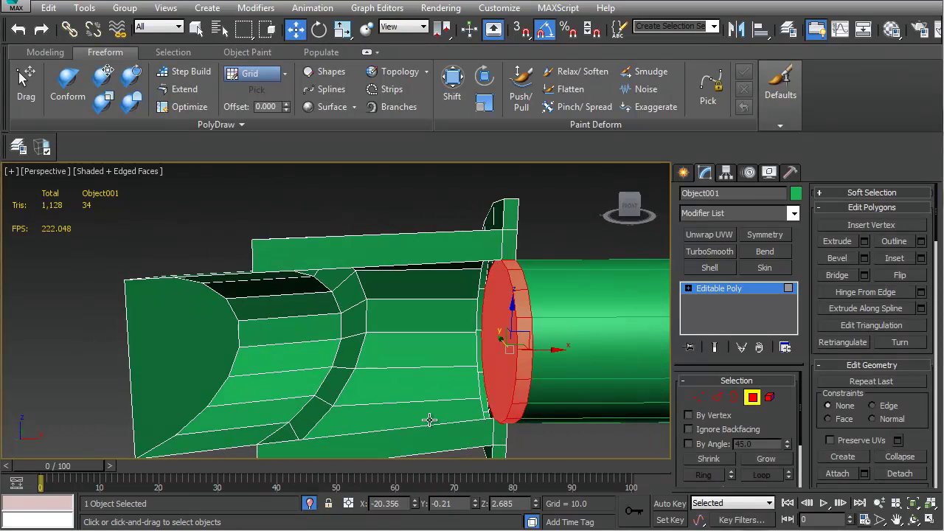
{"action": "key", "text": "Delete"}
Select the flange's open edge loop and examine the detached half shell's shape from several sides
{"action": "middle_click_drag", "start_coordinate": [530, 433], "coordinate": [336, 391], "text": "alt"}
{"action": "double_click", "coordinate": [347, 401]}
{"action": "middle_click_drag", "start_coordinate": [347, 396], "coordinate": [149, 340], "text": "alt"}
{"action": "scroll", "coordinate": [280, 326], "scroll_direction": "down", "scroll_amount": 3}
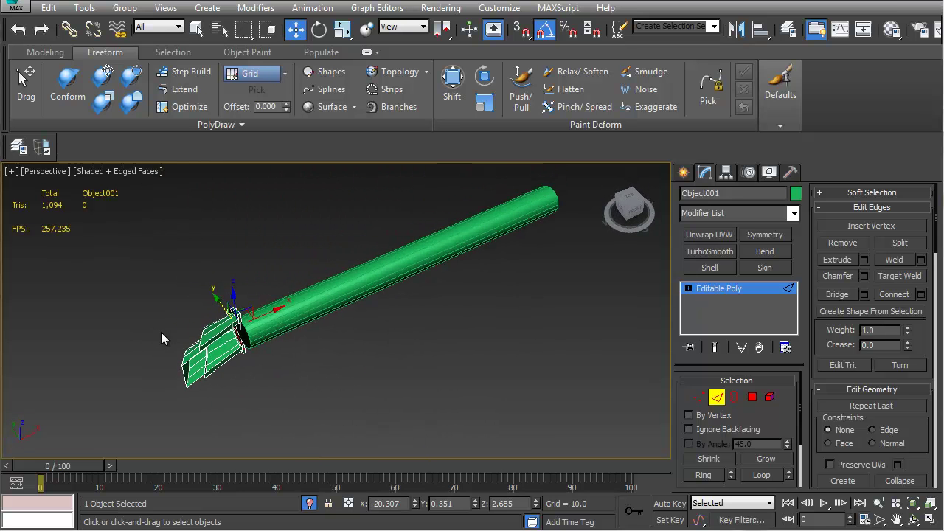
{"action": "middle_click_drag", "start_coordinate": [142, 324], "coordinate": [370, 319], "text": "alt"}
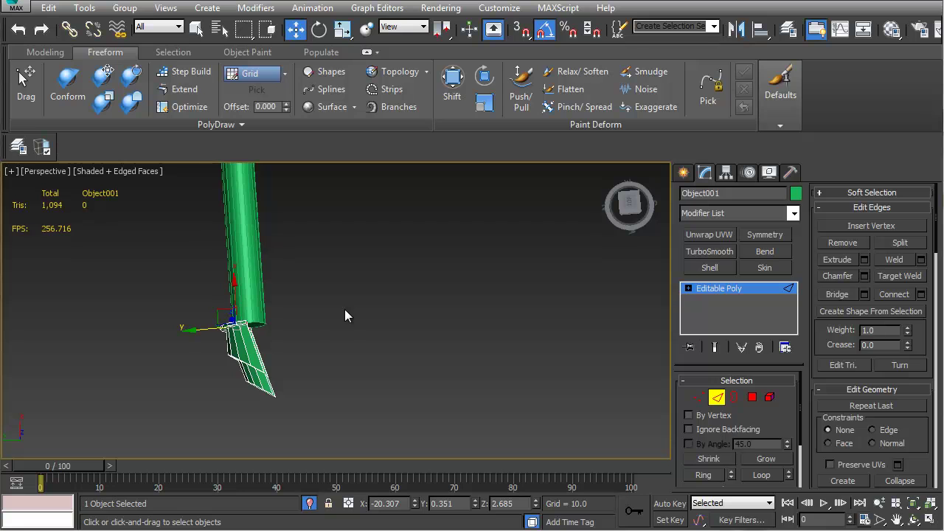
{"action": "middle_click_drag", "start_coordinate": [361, 306], "coordinate": [436, 259], "text": "alt"}
{"action": "scroll", "coordinate": [472, 268], "scroll_direction": "up", "scroll_amount": 4}
{"action": "scroll", "coordinate": [466, 273], "scroll_direction": "down", "scroll_amount": 4}
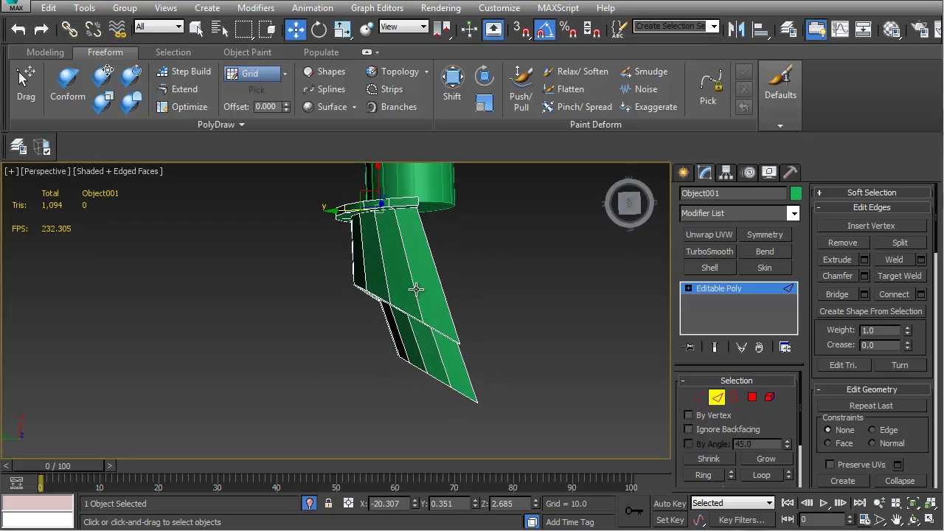
In the Top view, scale the extension's end vertices up along Y and move them along Y to 0.03
{"action": "key", "text": "1"}
{"action": "left_click_drag", "start_coordinate": [309, 254], "coordinate": [553, 448]}
{"action": "key", "text": "t"}
{"action": "scroll", "coordinate": [349, 372], "scroll_direction": "down", "scroll_amount": 4}
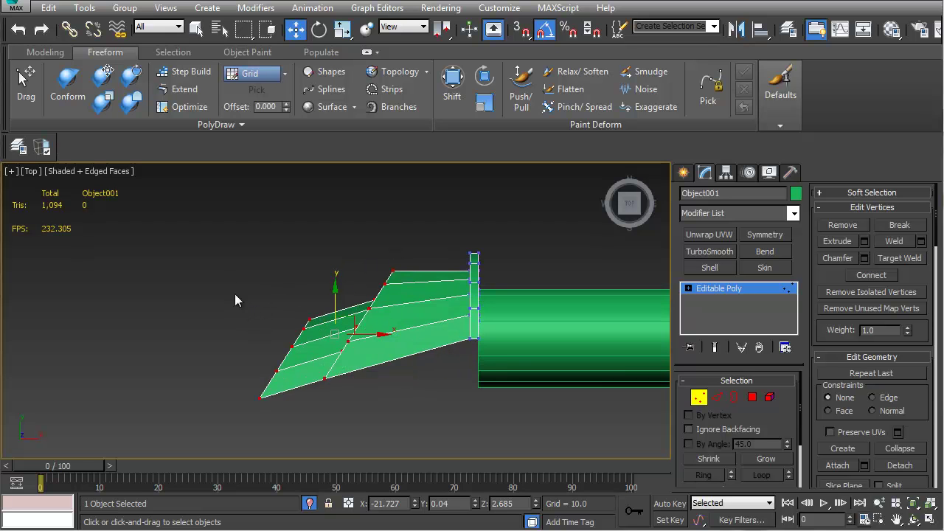
{"action": "left_click_drag", "start_coordinate": [326, 416], "coordinate": [316, 418]}
{"action": "key", "text": "r"}
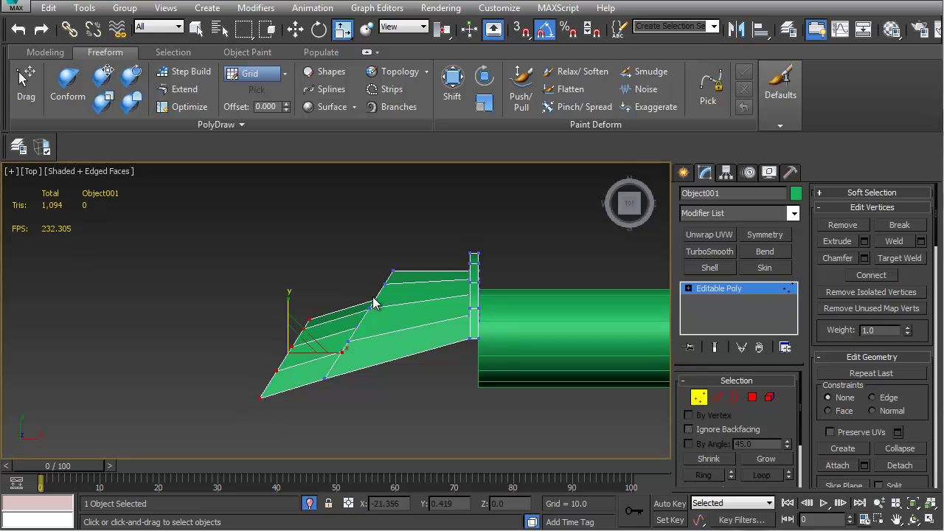
{"action": "middle_click_drag", "start_coordinate": [316, 302], "coordinate": [381, 259]}
{"action": "scroll", "coordinate": [375, 264], "scroll_direction": "up", "scroll_amount": 3}
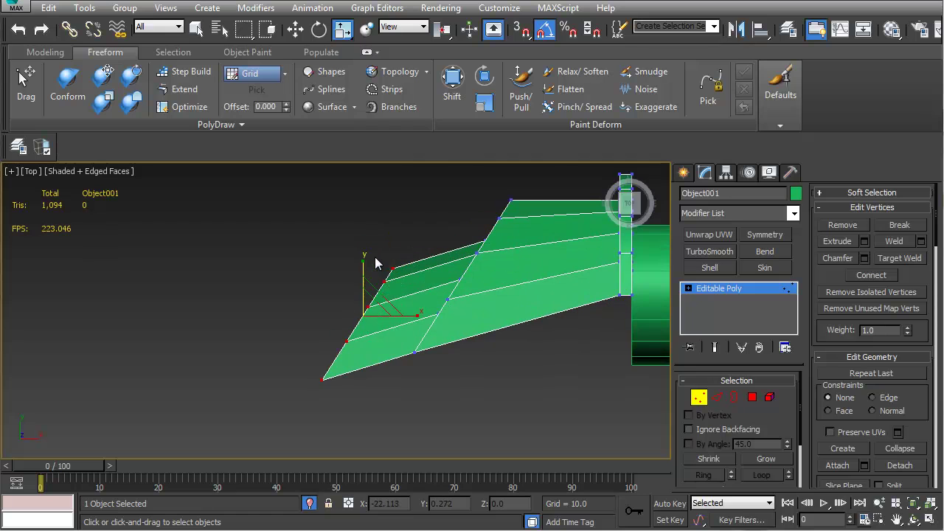
{"action": "left_click_drag", "start_coordinate": [367, 263], "coordinate": [366, 239]}
{"action": "key", "text": "w"}
{"action": "left_click_drag", "start_coordinate": [362, 281], "coordinate": [362, 258]}
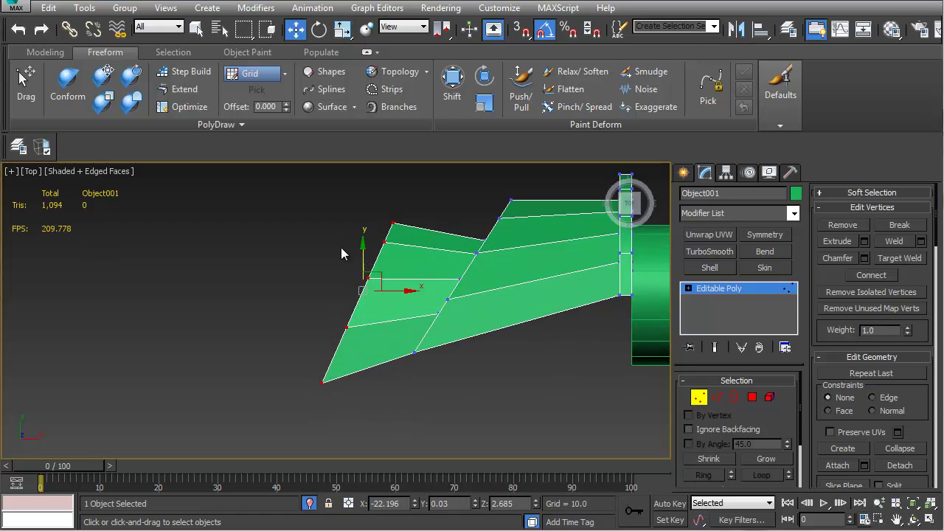
Undo the end vertices' last Y move and scale, and rescale them along Y from another transform center until the extension's upper edge is level
{"action": "key", "text": "ctrl+z"}
{"action": "key", "text": "ctrl+z"}
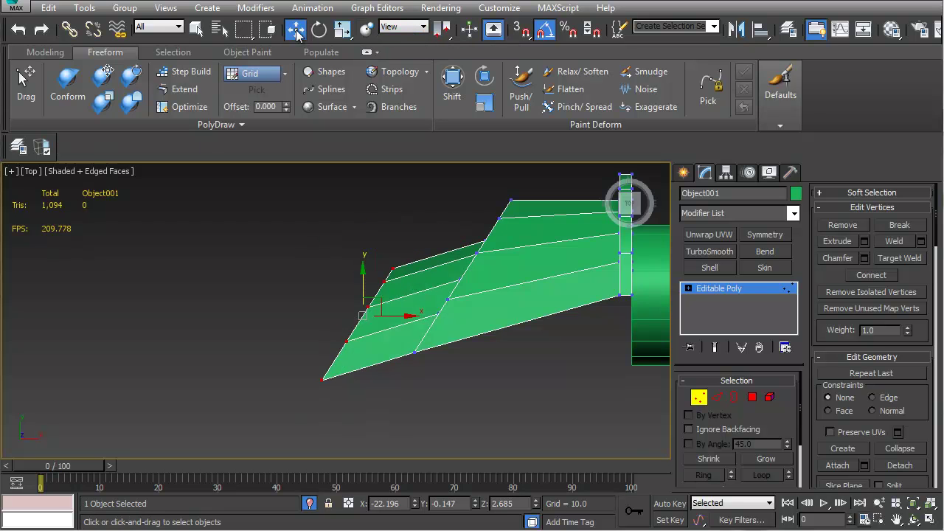
{"action": "key", "text": "r"}
{"action": "left_click_drag", "start_coordinate": [442, 29], "coordinate": [444, 98]}
{"action": "middle_click_drag", "start_coordinate": [399, 313], "coordinate": [410, 266]}
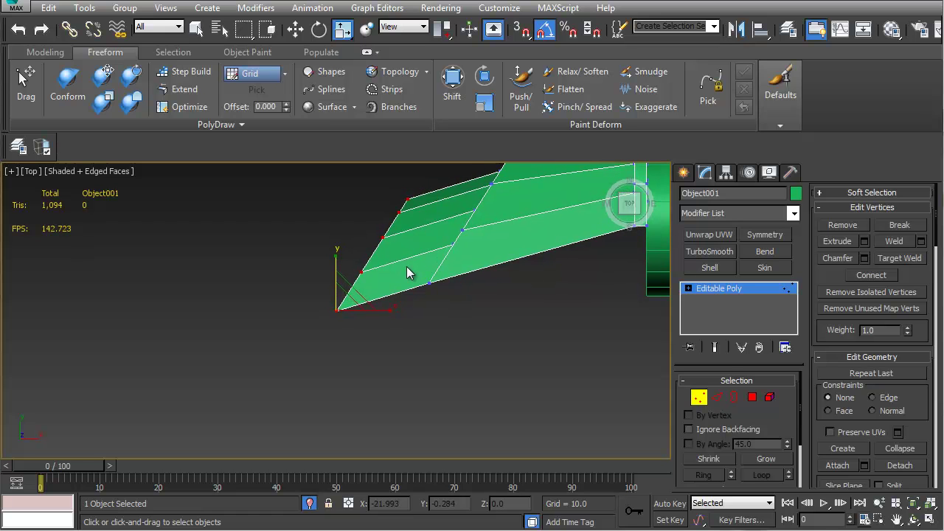
{"action": "left_click_drag", "start_coordinate": [337, 253], "coordinate": [338, 241]}
{"action": "middle_click_drag", "start_coordinate": [468, 272], "coordinate": [369, 320]}
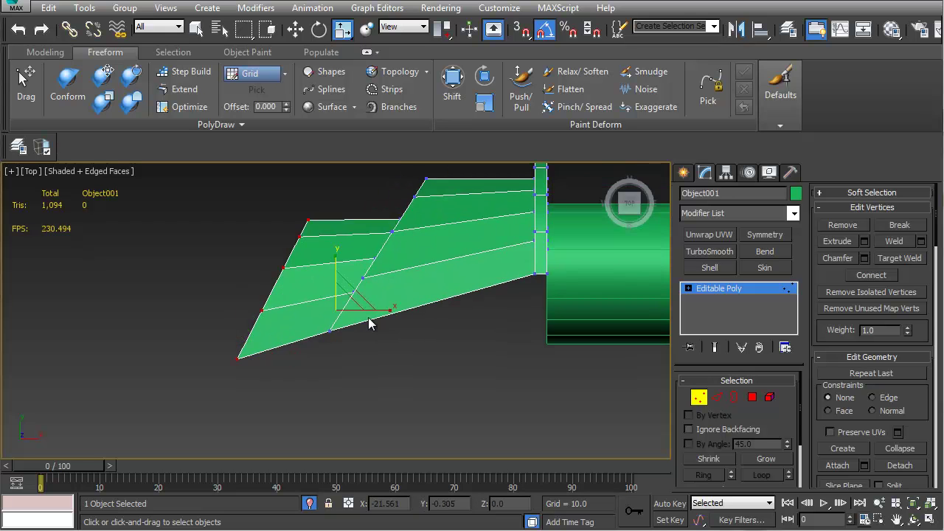
{"action": "scroll", "coordinate": [369, 332], "scroll_direction": "down", "scroll_amount": 3}
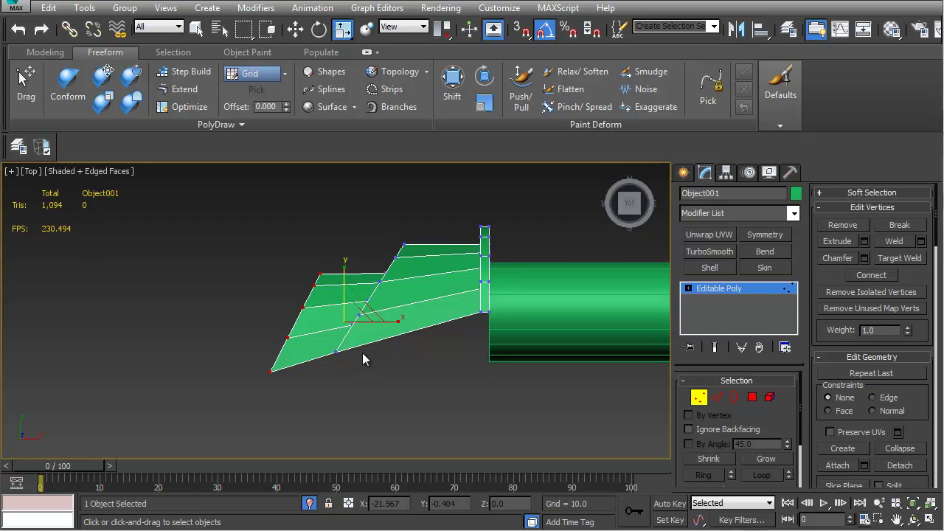
{"action": "middle_click_drag", "start_coordinate": [407, 329], "coordinate": [387, 331]}
Bridge the extension's upper and lower long edges in the Perspective view to close its open flat side
{"action": "key", "text": "p"}
{"action": "scroll", "coordinate": [401, 350], "scroll_direction": "down", "scroll_amount": 5}
{"action": "scroll", "coordinate": [376, 293], "scroll_direction": "up", "scroll_amount": 2}
{"action": "scroll", "coordinate": [387, 331], "scroll_direction": "up", "scroll_amount": 3}
{"action": "scroll", "coordinate": [398, 321], "scroll_direction": "down", "scroll_amount": 2}
{"action": "middle_click_drag", "start_coordinate": [476, 344], "coordinate": [328, 305]}
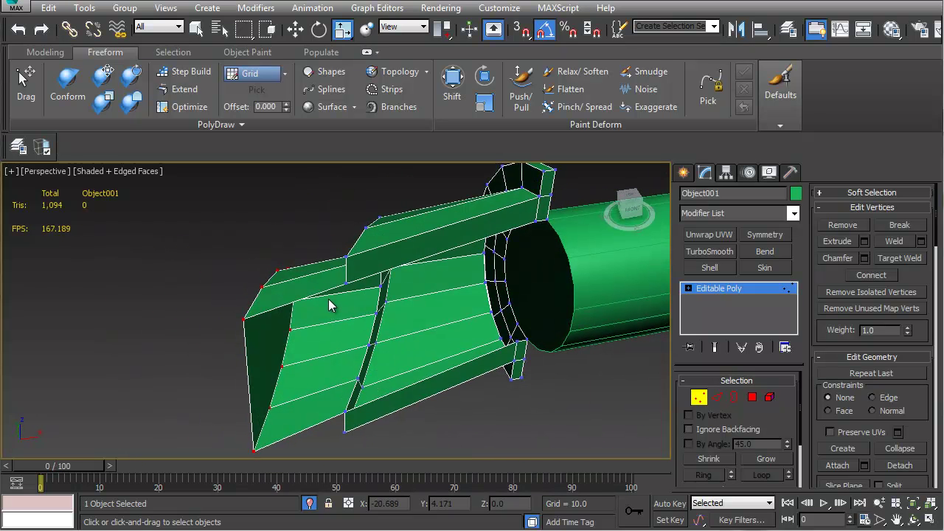
{"action": "middle_click_drag", "start_coordinate": [333, 231], "coordinate": [302, 312], "text": "alt"}
{"action": "key", "text": "2"}
{"action": "left_click", "coordinate": [303, 306]}
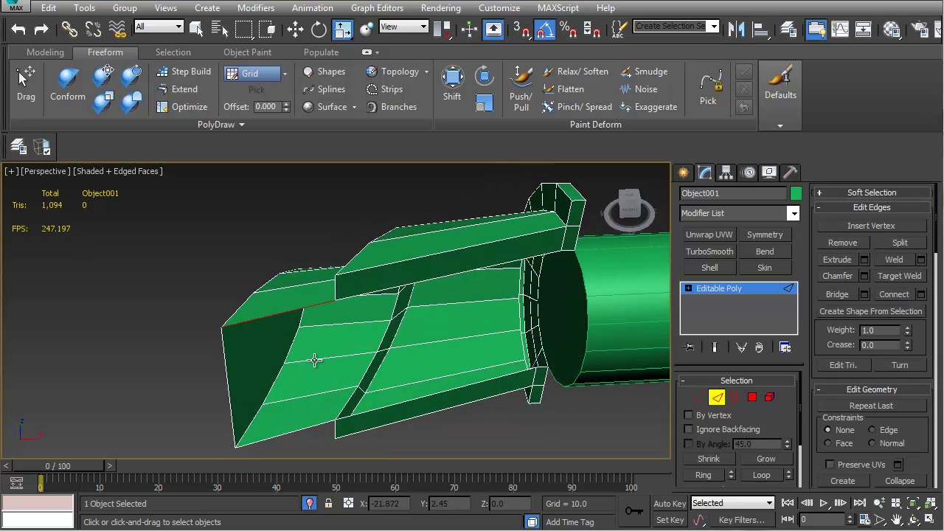
{"action": "left_click", "coordinate": [852, 294]}
{"action": "left_click", "coordinate": [442, 319]}
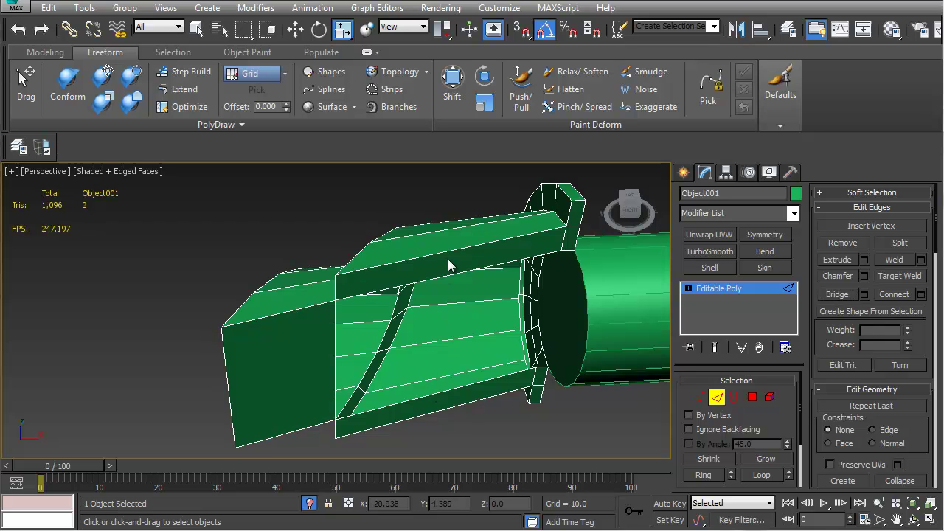
Bridge the open flat side of the main half shell and the matching gap across the flange
{"action": "left_click", "coordinate": [457, 274]}
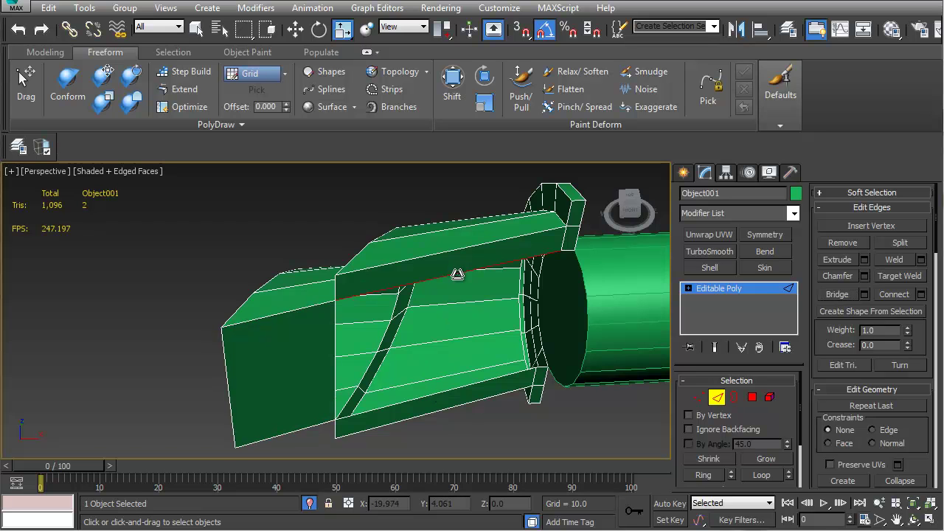
{"action": "left_click", "coordinate": [840, 294]}
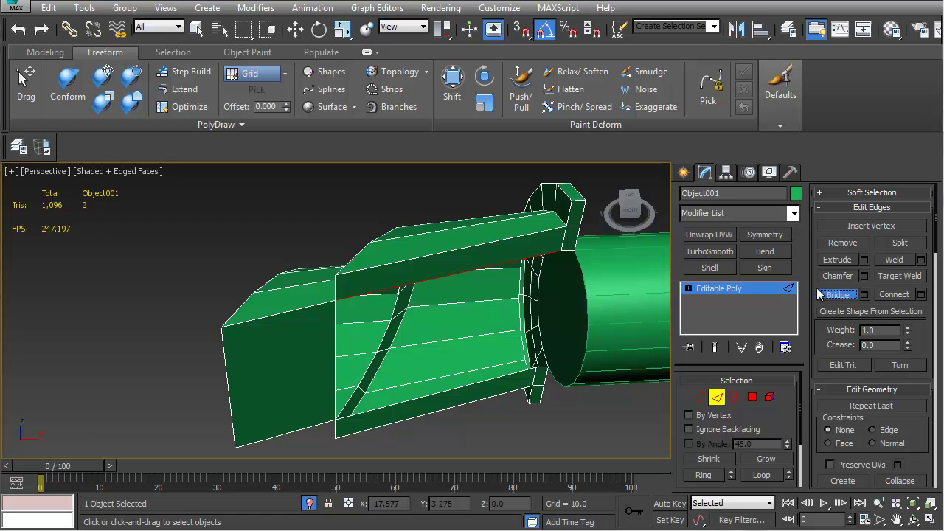
{"action": "left_click", "coordinate": [472, 269]}
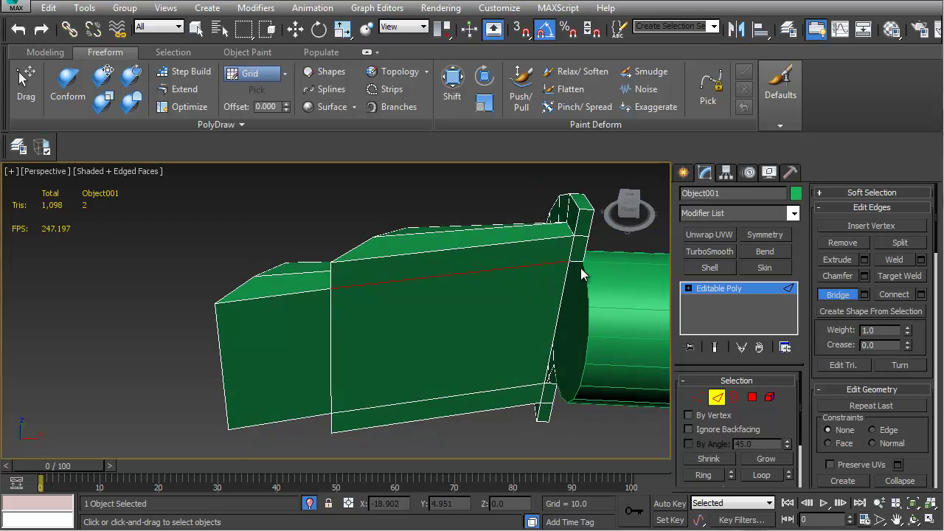
{"action": "left_click", "coordinate": [549, 383]}
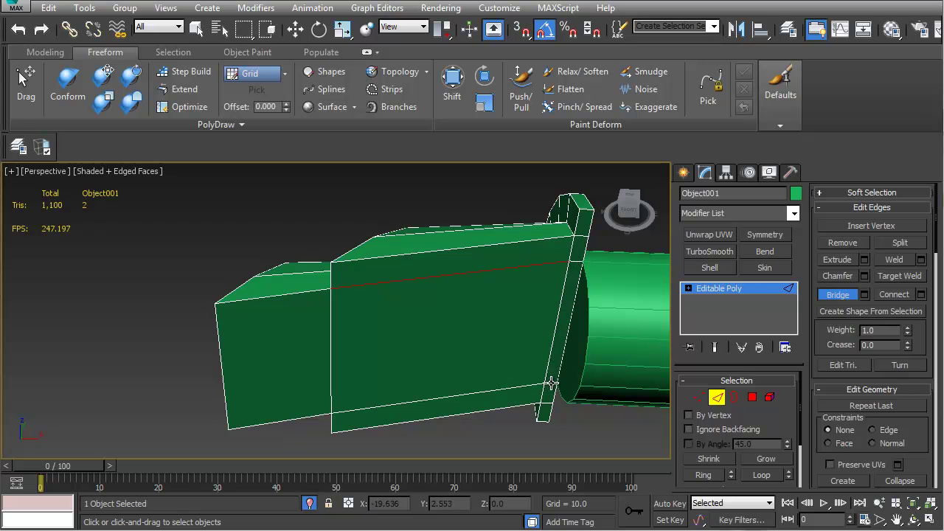
{"action": "right_click", "coordinate": [257, 267]}
Select the outer edge loops around the rear ends of the main half shell and its extension
{"action": "middle_click_drag", "start_coordinate": [257, 267], "coordinate": [400, 314], "text": "alt"}
{"action": "right_click", "coordinate": [367, 297]}
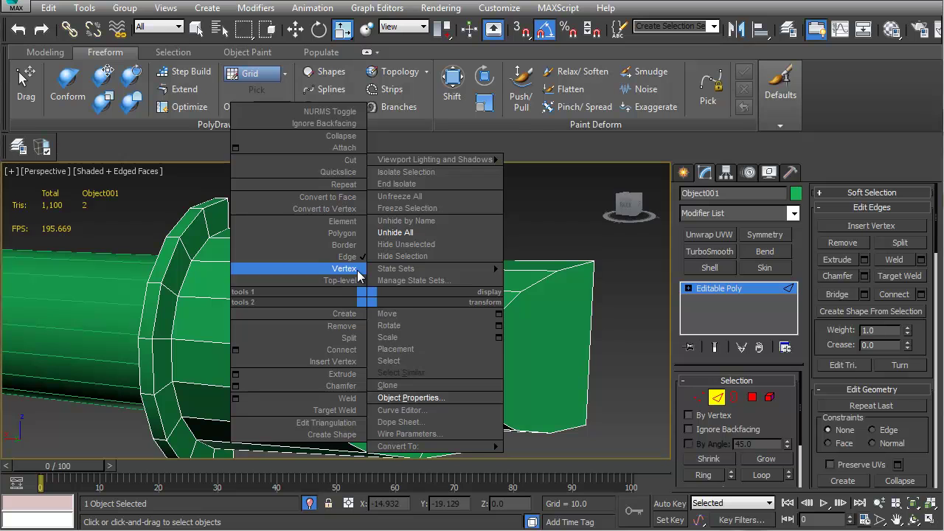
{"action": "left_click", "coordinate": [603, 301]}
{"action": "double_click", "coordinate": [339, 289]}
{"action": "middle_click_drag", "start_coordinate": [337, 285], "coordinate": [374, 232], "text": "alt"}
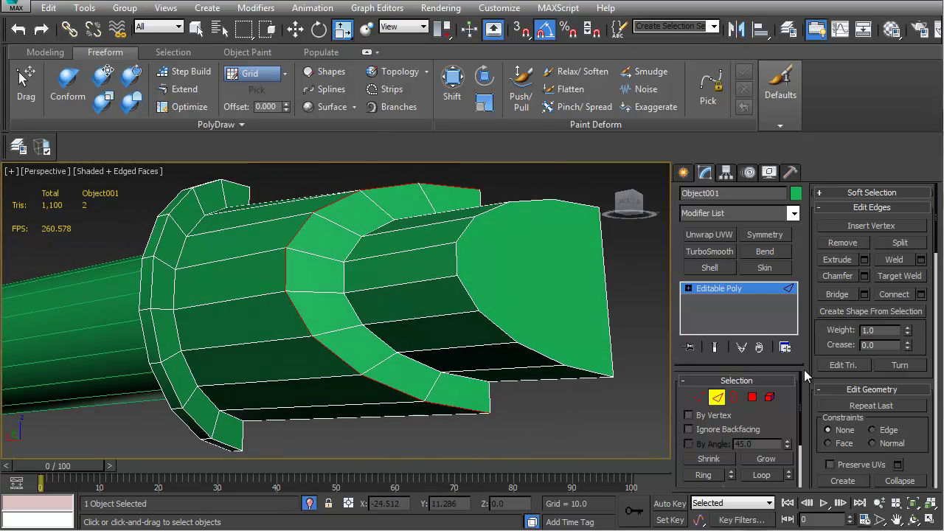
{"action": "left_click", "coordinate": [751, 396]}
{"action": "left_click", "coordinate": [543, 278]}
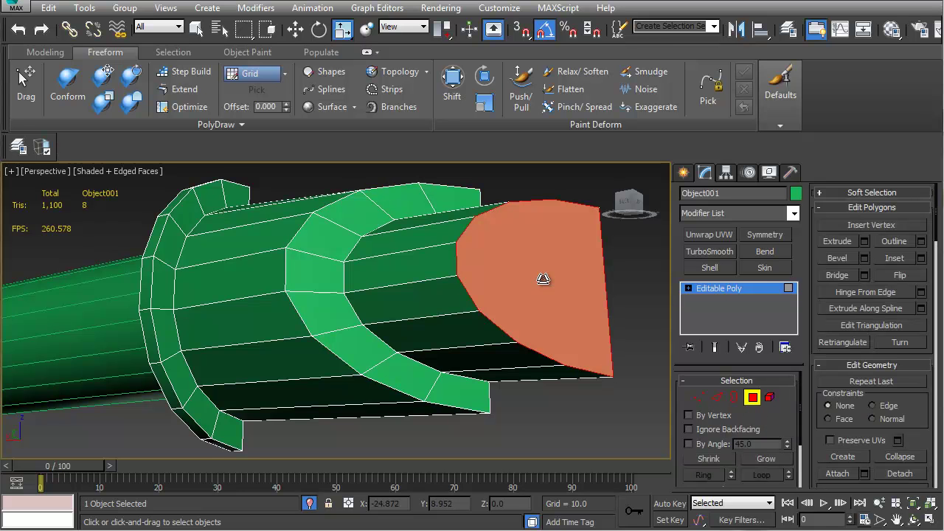
{"action": "left_click", "coordinate": [715, 398]}
{"action": "double_click", "coordinate": [402, 392]}
{"action": "middle_click_drag", "start_coordinate": [450, 357], "coordinate": [451, 395], "text": "alt"}
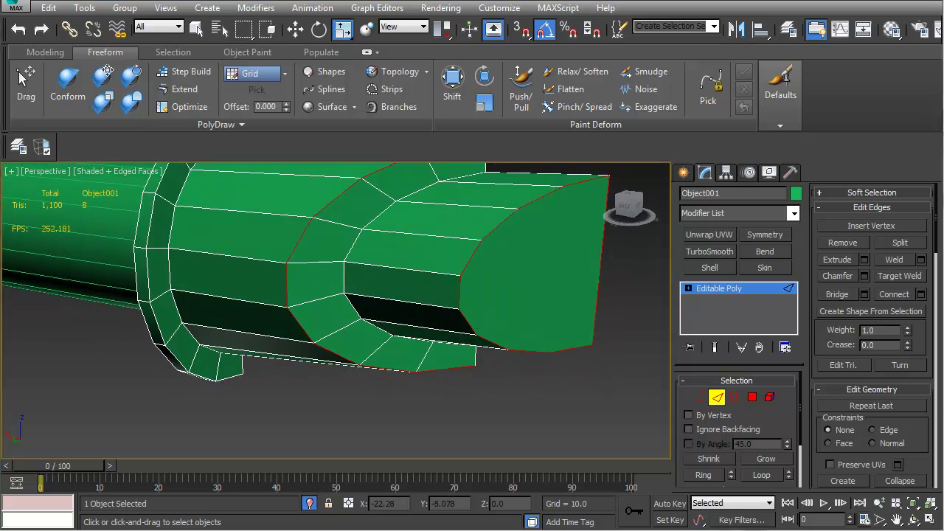
Chamfer the selected rear edge loops by 0.07 with 2 segments
{"action": "left_click", "coordinate": [864, 276]}
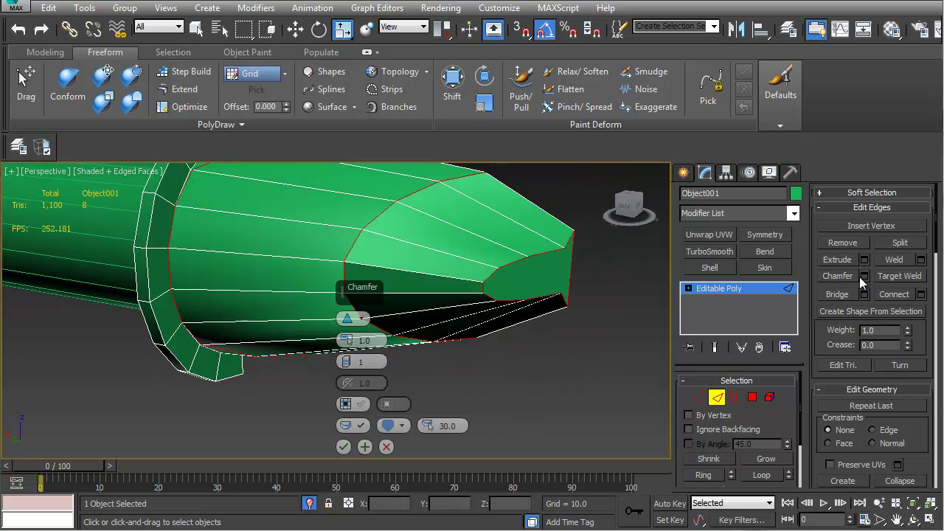
{"action": "right_click", "coordinate": [347, 340]}
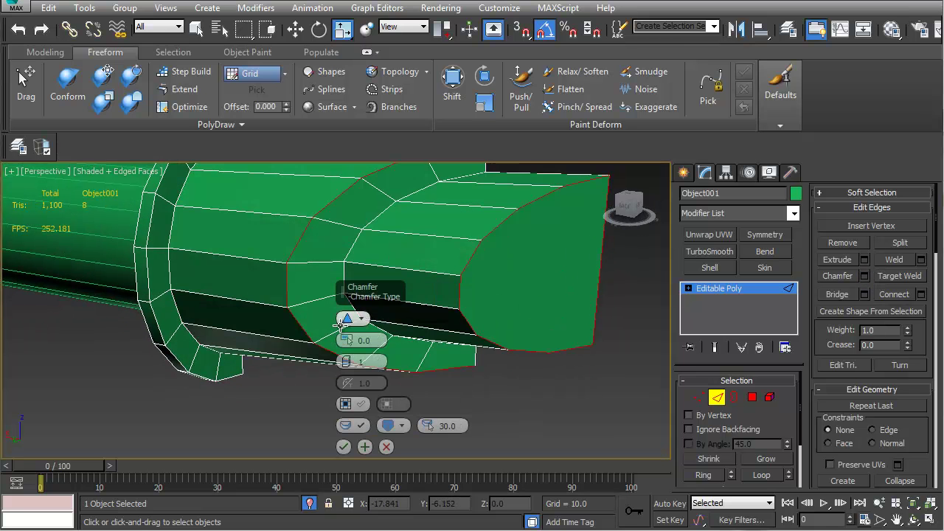
{"action": "left_click_drag", "start_coordinate": [347, 335], "coordinate": [349, 359]}
{"action": "middle_click_drag", "start_coordinate": [551, 307], "coordinate": [434, 302], "text": "alt"}
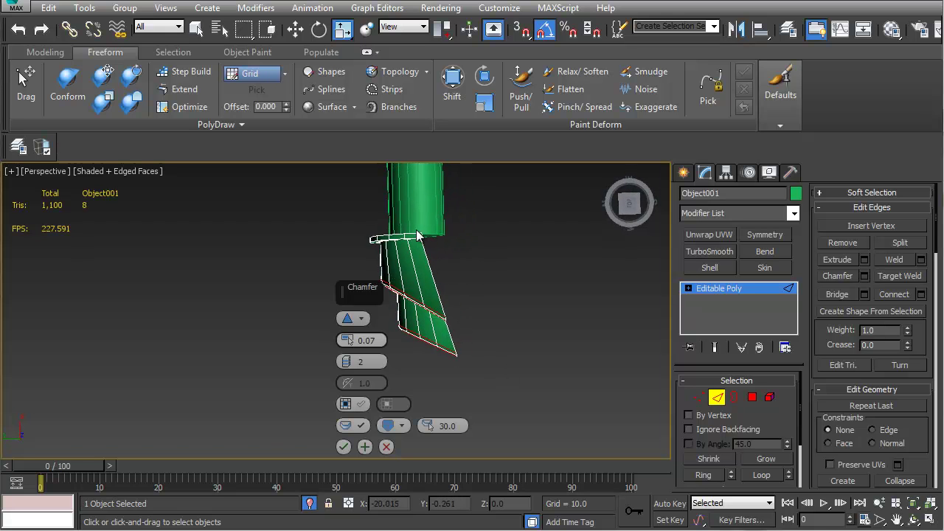
{"action": "middle_click_drag", "start_coordinate": [430, 296], "coordinate": [339, 439], "text": "alt"}
{"action": "left_click", "coordinate": [343, 446]}
{"action": "middle_click_drag", "start_coordinate": [499, 309], "coordinate": [431, 260], "text": "alt"}
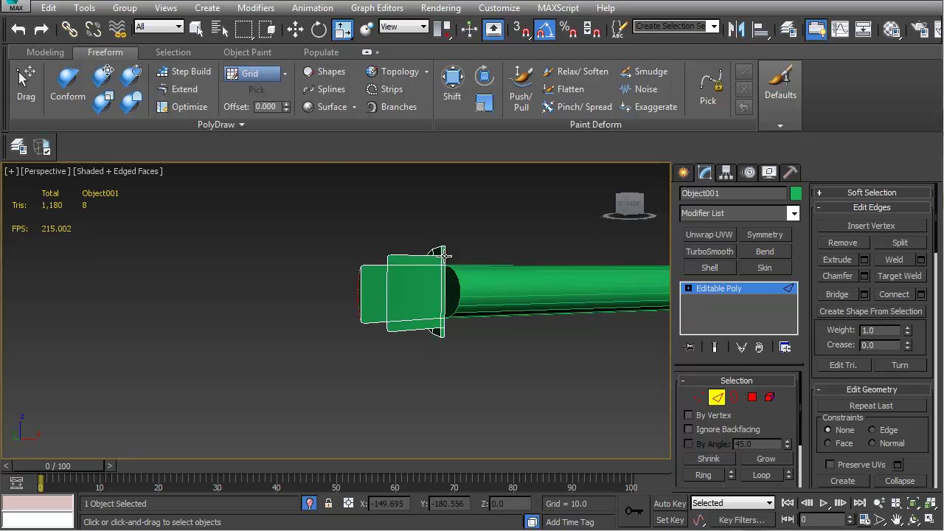
Isolate the half shell and delete the flat side polygons that close the main shell and the flange
{"action": "scroll", "coordinate": [410, 274], "scroll_direction": "up", "scroll_amount": 6}
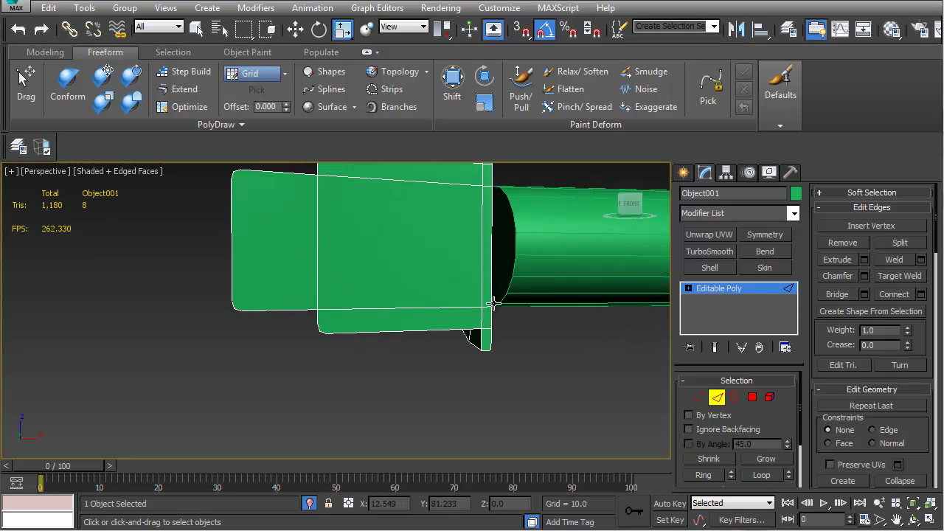
{"action": "middle_click_drag", "start_coordinate": [493, 303], "coordinate": [523, 327], "text": "alt"}
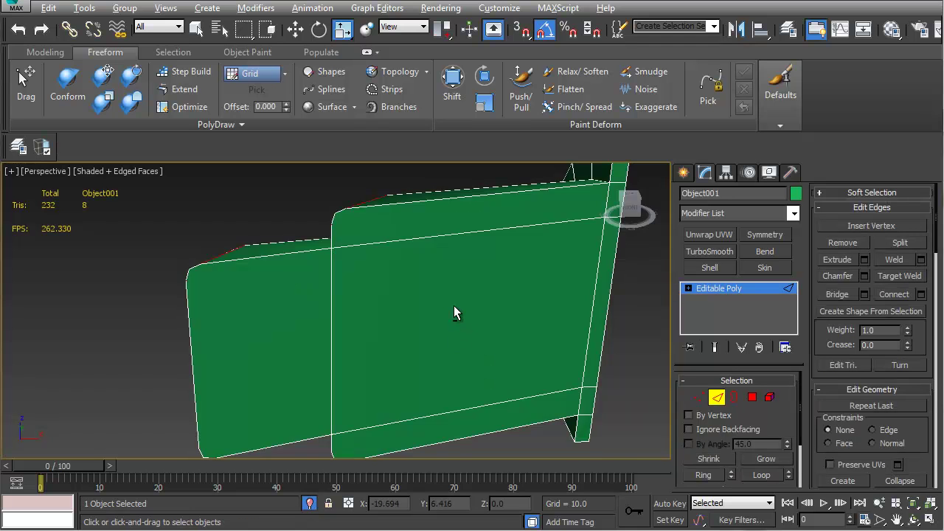
{"action": "middle_click_drag", "start_coordinate": [453, 305], "coordinate": [370, 294], "text": "alt"}
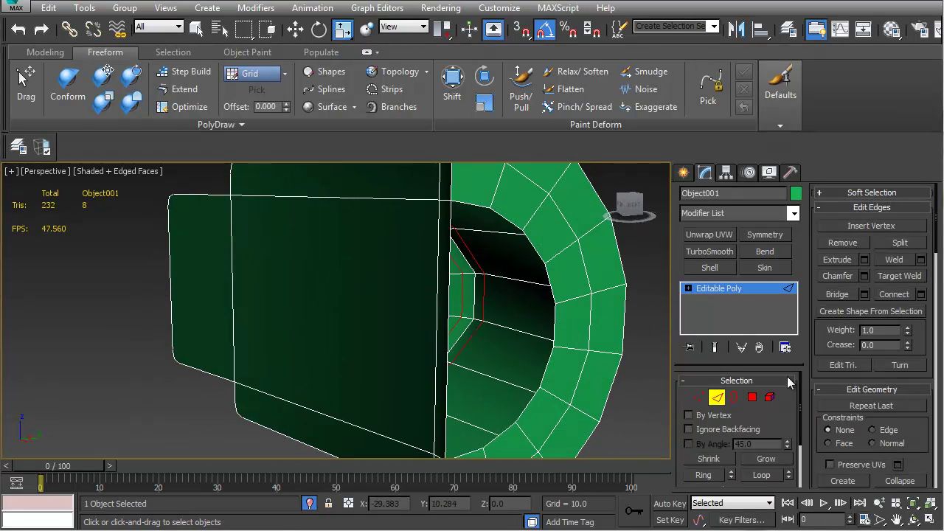
{"action": "left_click", "coordinate": [751, 396]}
{"action": "left_click", "coordinate": [388, 312]}
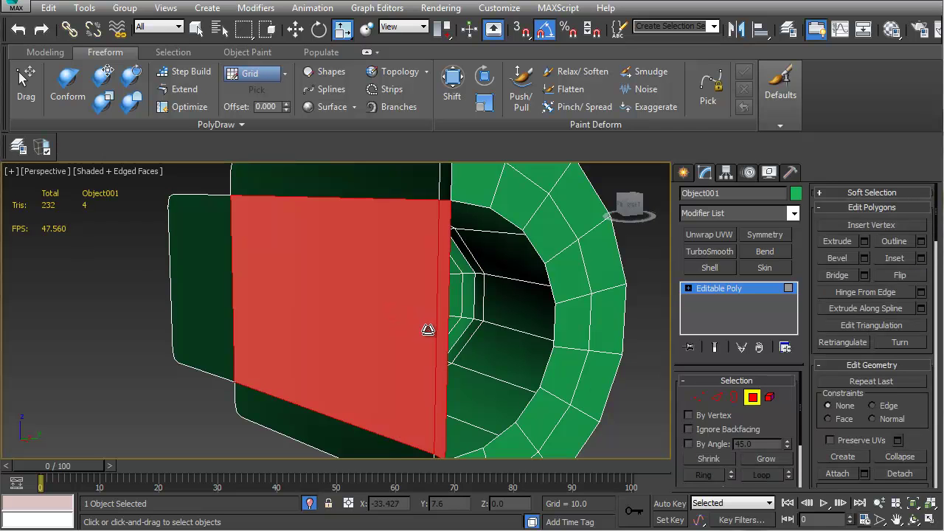
{"action": "key", "text": "Delete"}
Select the edge loop around the flange's inner rim and bring the hidden cylinder back into view
{"action": "middle_click_drag", "start_coordinate": [421, 331], "coordinate": [438, 320], "text": "alt"}
{"action": "key", "text": "2"}
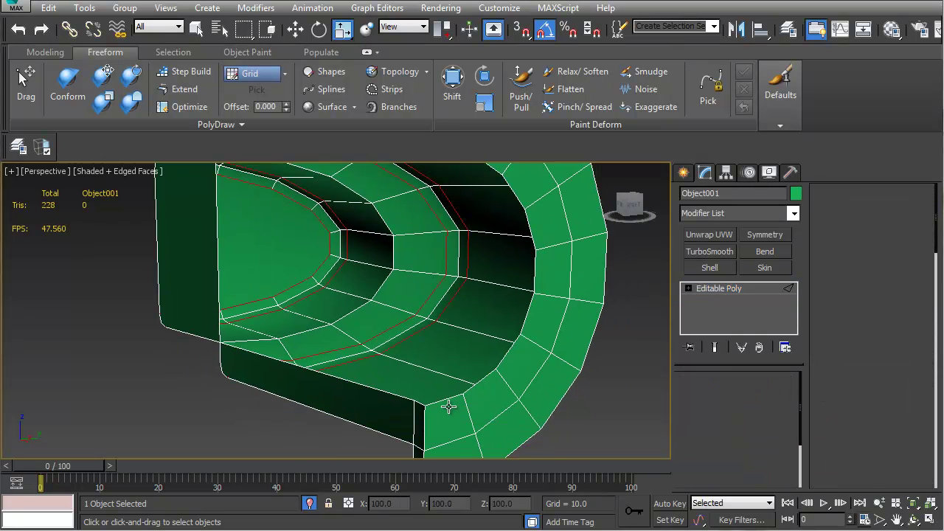
{"action": "double_click", "coordinate": [448, 399]}
{"action": "middle_click_drag", "start_coordinate": [419, 418], "coordinate": [491, 369], "text": "alt"}
{"action": "middle_click_drag", "start_coordinate": [502, 328], "coordinate": [369, 360], "text": "alt"}
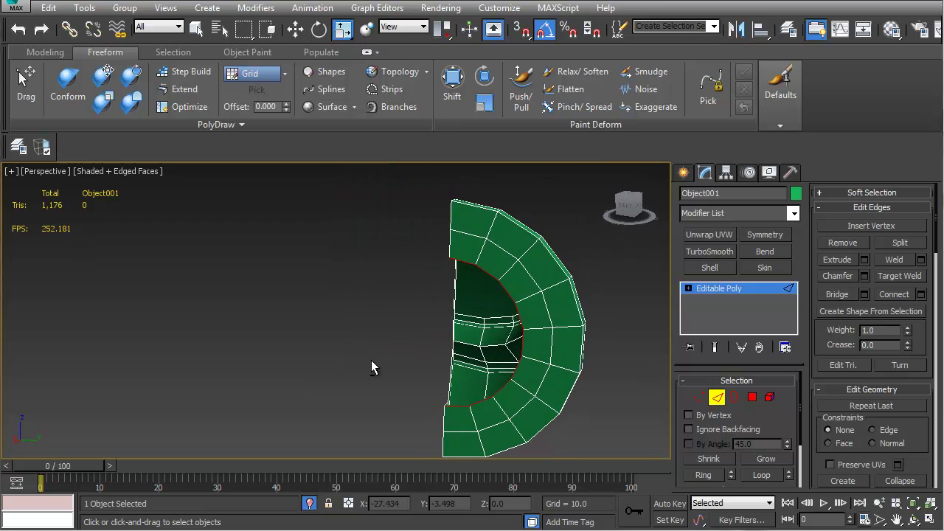
Select the six vertices on the flat cut side of the flange, above and below the opening
{"action": "key", "text": "1"}
{"action": "middle_click_drag", "start_coordinate": [410, 396], "coordinate": [411, 383], "text": "alt"}
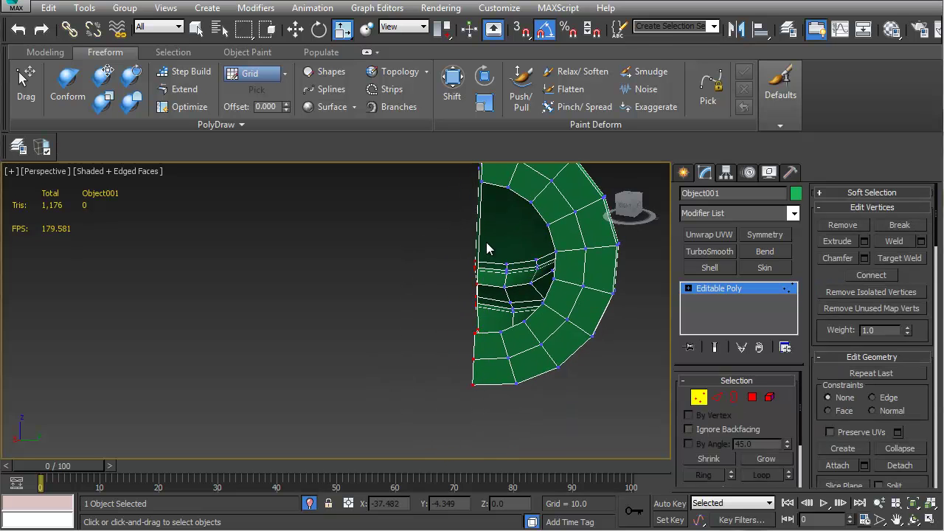
{"action": "middle_click_drag", "start_coordinate": [486, 248], "coordinate": [478, 322], "text": "alt"}
{"action": "middle_click_drag", "start_coordinate": [476, 398], "coordinate": [468, 331], "text": "alt"}
{"action": "middle_click_drag", "start_coordinate": [478, 267], "coordinate": [488, 212], "text": "alt"}
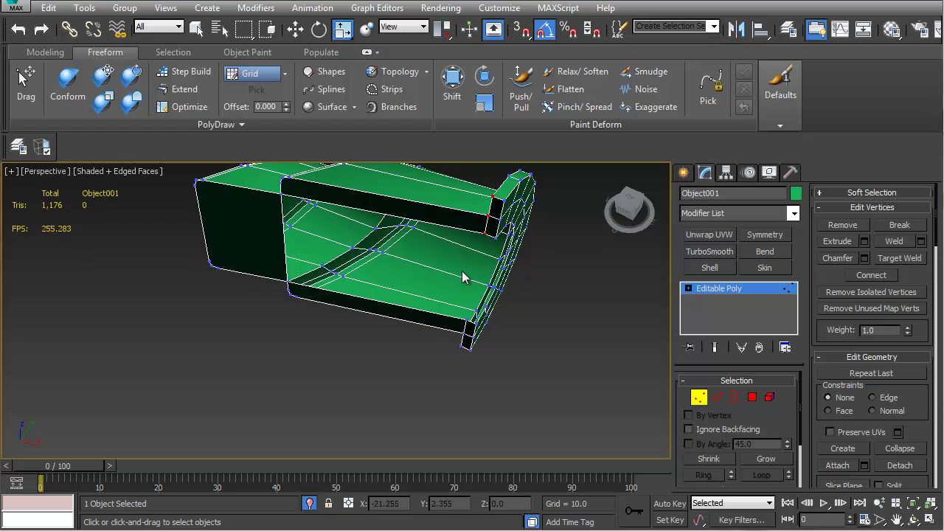
{"action": "middle_click_drag", "start_coordinate": [470, 367], "coordinate": [590, 284], "text": "alt"}
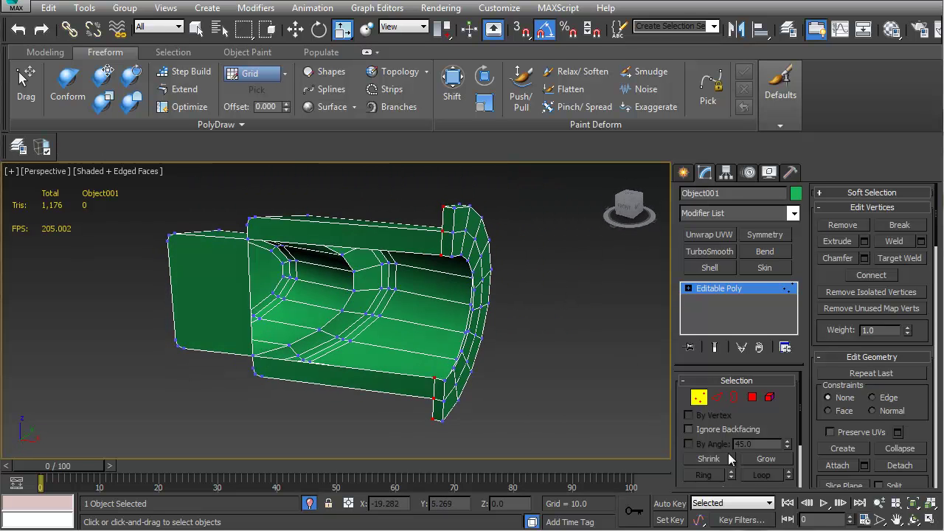
{"action": "left_click_drag", "start_coordinate": [783, 424], "coordinate": [780, 380]}
In the Top view, move the flange's front cut-side vertices up along Y to 0.021 to follow the shell's slope
{"action": "middle_click_drag", "start_coordinate": [517, 347], "coordinate": [408, 408], "text": "alt"}
{"action": "key", "text": "v"}
{"action": "key", "text": "t"}
{"action": "scroll", "coordinate": [429, 333], "scroll_direction": "up", "scroll_amount": 5}
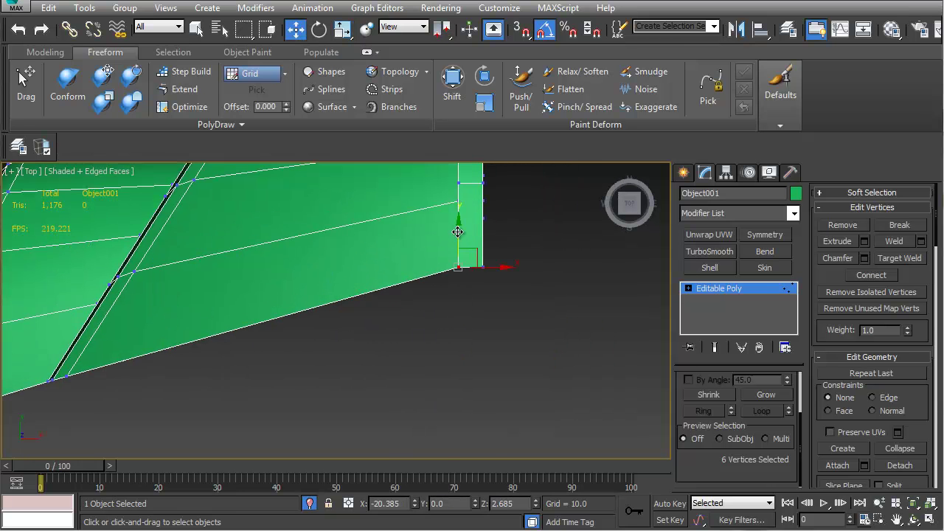
{"action": "middle_click_drag", "start_coordinate": [453, 261], "coordinate": [436, 290]}
{"action": "middle_click_drag", "start_coordinate": [508, 272], "coordinate": [476, 308]}
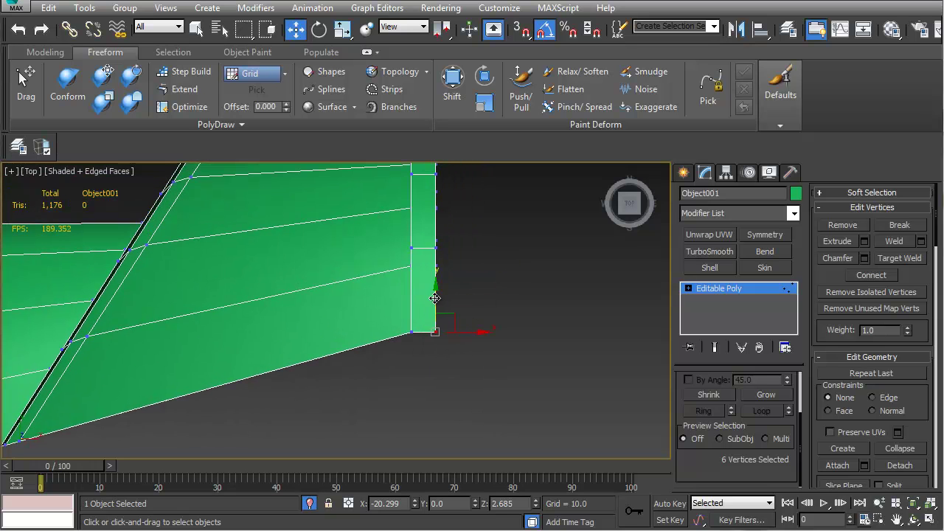
{"action": "middle_click_drag", "start_coordinate": [438, 293], "coordinate": [195, 365]}
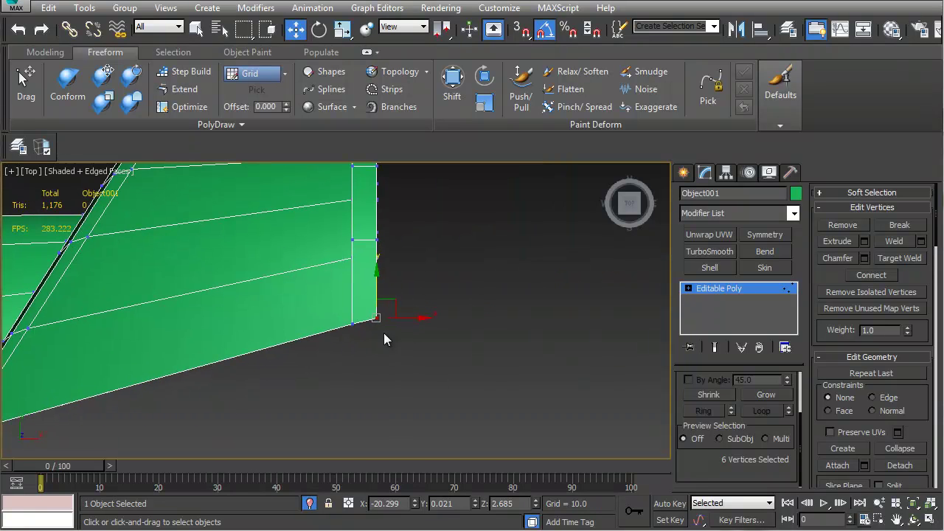
{"action": "left_click_drag", "start_coordinate": [376, 353], "coordinate": [376, 353], "text": "ctrl"}
Try to move the flange's rear cut-side vertices down along Y to -0.148, and undo the move
{"action": "middle_click_drag", "start_coordinate": [357, 341], "coordinate": [483, 305]}
{"action": "left_click_drag", "start_coordinate": [504, 230], "coordinate": [472, 272]}
{"action": "middle_click_drag", "start_coordinate": [462, 340], "coordinate": [396, 337]}
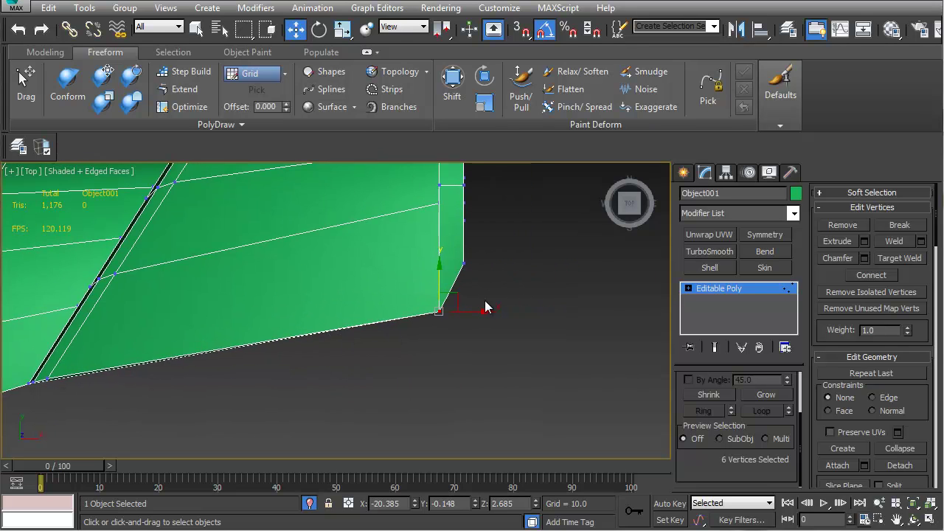
{"action": "key", "text": "ctrl+z"}
Nudge the flange's front cut-side vertices up along Y by about 0.004 to line up with the sloped edge
{"action": "middle_click_drag", "start_coordinate": [480, 299], "coordinate": [484, 325]}
{"action": "scroll", "coordinate": [482, 322], "scroll_direction": "up", "scroll_amount": 3}
{"action": "middle_click_drag", "start_coordinate": [455, 280], "coordinate": [531, 331]}
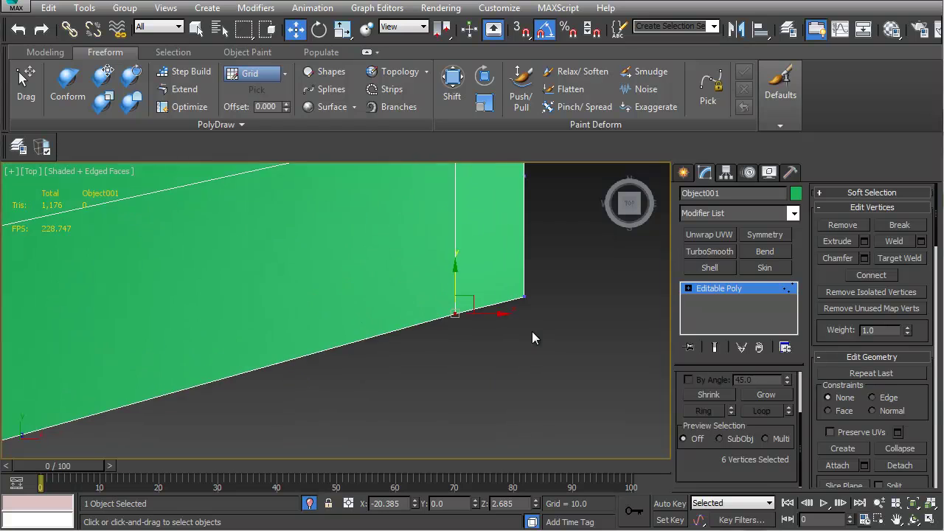
{"action": "scroll", "coordinate": [531, 327], "scroll_direction": "up", "scroll_amount": 3}
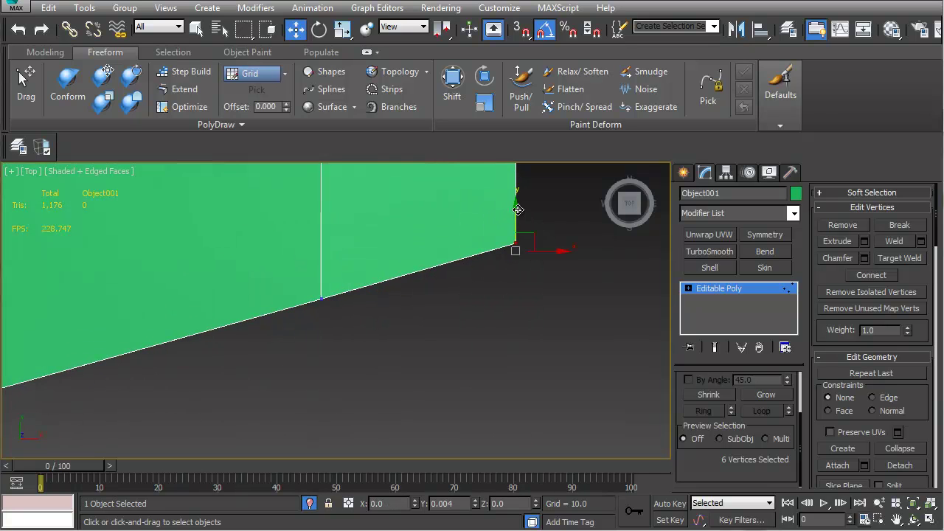
In the Perspective view, extrude the inner edge loop of the flange opening about 0.096 rearward along X
{"action": "key", "text": "p"}
{"action": "key", "text": "z"}
{"action": "middle_click_drag", "start_coordinate": [461, 270], "coordinate": [277, 214], "text": "alt"}
{"action": "middle_click_drag", "start_coordinate": [443, 391], "coordinate": [303, 264]}
{"action": "scroll", "coordinate": [303, 264], "scroll_direction": "down", "scroll_amount": 6}
{"action": "middle_click_drag", "start_coordinate": [357, 253], "coordinate": [501, 356], "text": "alt"}
{"action": "scroll", "coordinate": [365, 258], "scroll_direction": "up", "scroll_amount": 2}
{"action": "scroll", "coordinate": [365, 299], "scroll_direction": "up", "scroll_amount": 4}
{"action": "key", "text": "2"}
{"action": "double_click", "coordinate": [328, 326]}
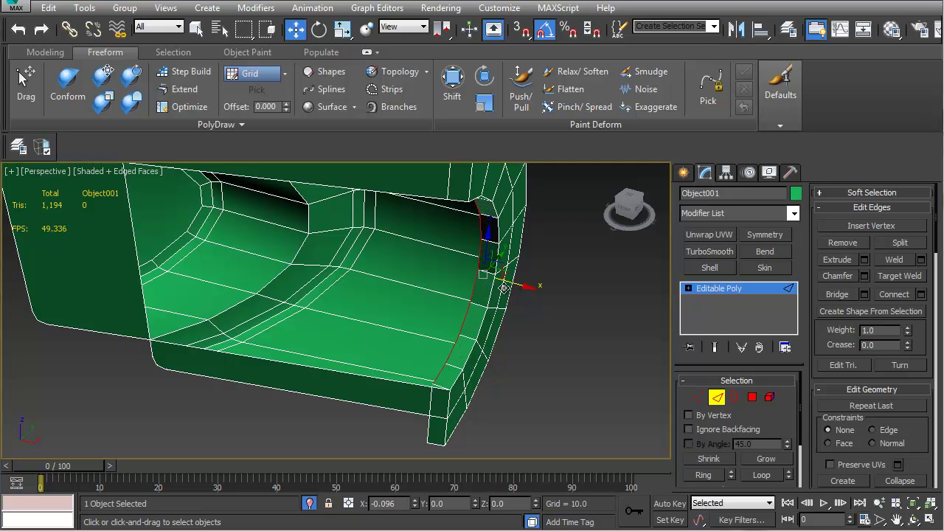
Extrude the same inner edge loop again rearward along X through the shell, placing it at about X -21.215
{"action": "left_click", "coordinate": [185, 106]}
{"action": "middle_click_drag", "start_coordinate": [417, 372], "coordinate": [405, 354], "text": "alt"}
{"action": "key", "text": "w"}
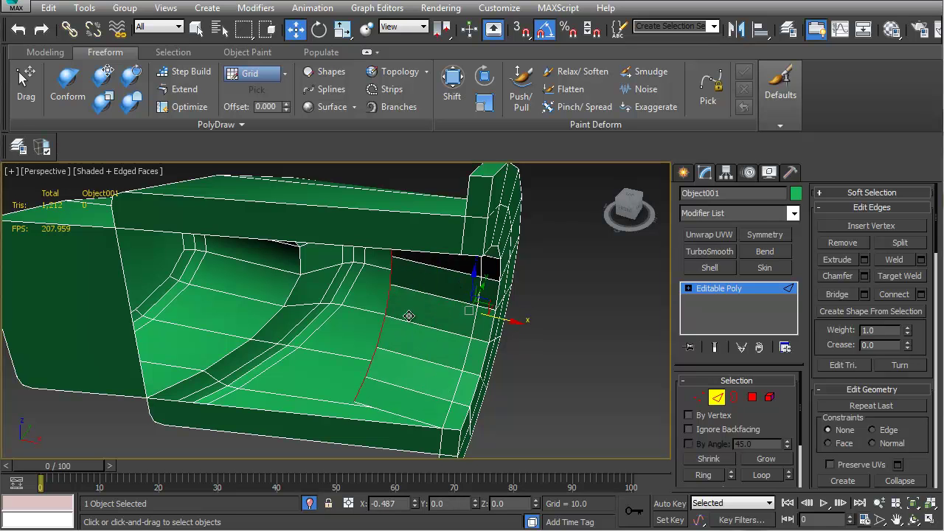
{"action": "left_click_drag", "start_coordinate": [408, 315], "coordinate": [310, 315]}
{"action": "middle_click_drag", "start_coordinate": [287, 245], "coordinate": [394, 264], "text": "alt"}
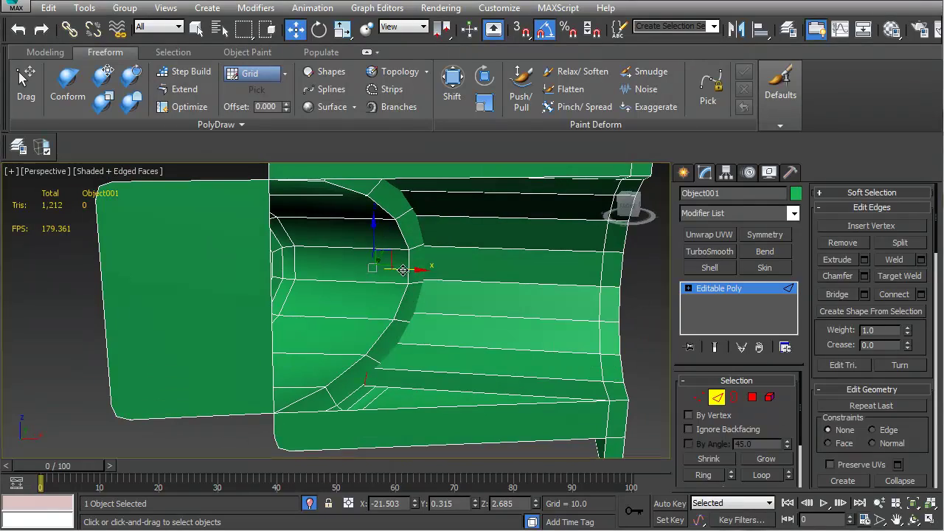
{"action": "left_click_drag", "start_coordinate": [401, 269], "coordinate": [472, 285]}
Move the extruded inner loop farther back to about X -21.834, Y -0.099, meeting the step at the shell's rear block
{"action": "middle_click_drag", "start_coordinate": [514, 325], "coordinate": [293, 317], "text": "alt"}
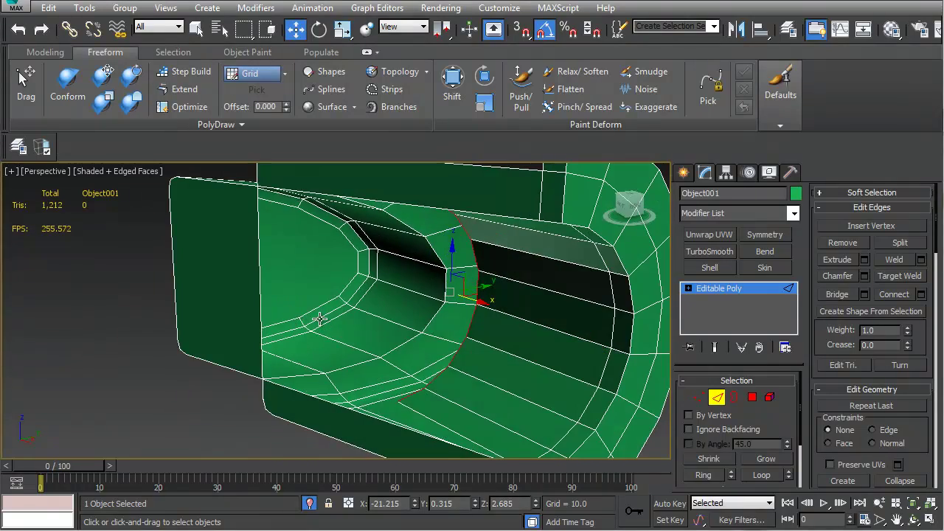
{"action": "scroll", "coordinate": [379, 343], "scroll_direction": "down", "scroll_amount": 8}
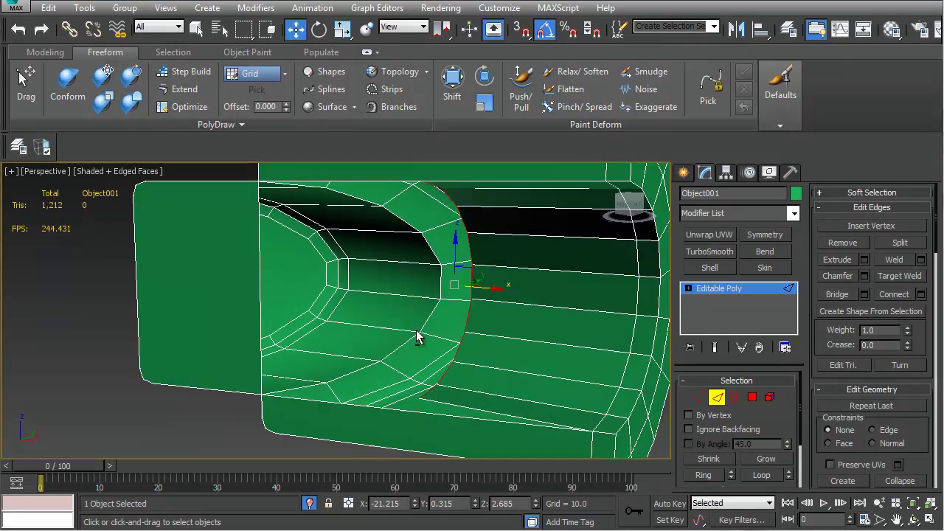
{"action": "middle_click_drag", "start_coordinate": [398, 334], "coordinate": [402, 365], "text": "alt"}
{"action": "scroll", "coordinate": [398, 374], "scroll_direction": "up", "scroll_amount": 2}
{"action": "scroll", "coordinate": [403, 365], "scroll_direction": "down", "scroll_amount": 1}
{"action": "mouse_move", "coordinate": [372, 328]}
{"action": "middle_mouse_down", "text": "alt"}
{"action": "mouse_move", "coordinate": [339, 342]}
{"action": "mouse_move", "coordinate": [368, 340]}
{"action": "middle_mouse_up", "text": "alt"}
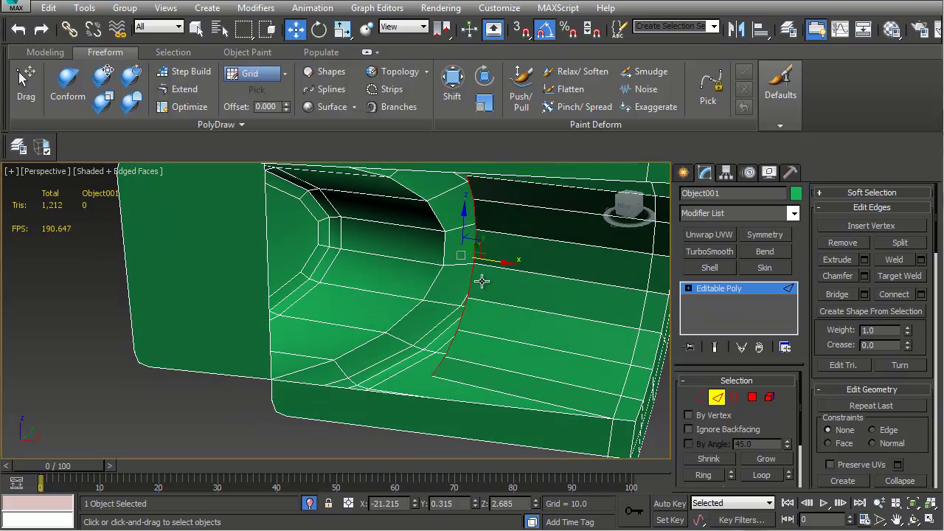
{"action": "middle_click_drag", "start_coordinate": [486, 254], "coordinate": [259, 313], "text": "alt"}
{"action": "scroll", "coordinate": [270, 343], "scroll_direction": "up", "scroll_amount": 4}
{"action": "scroll", "coordinate": [292, 364], "scroll_direction": "up", "scroll_amount": 1}
{"action": "scroll", "coordinate": [292, 363], "scroll_direction": "down", "scroll_amount": 3}
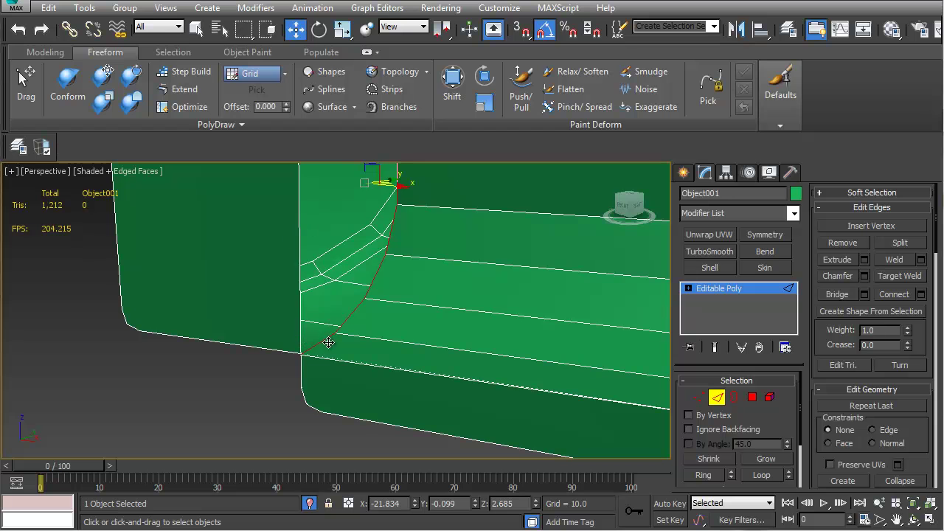
{"action": "scroll", "coordinate": [336, 328], "scroll_direction": "down", "scroll_amount": 5}
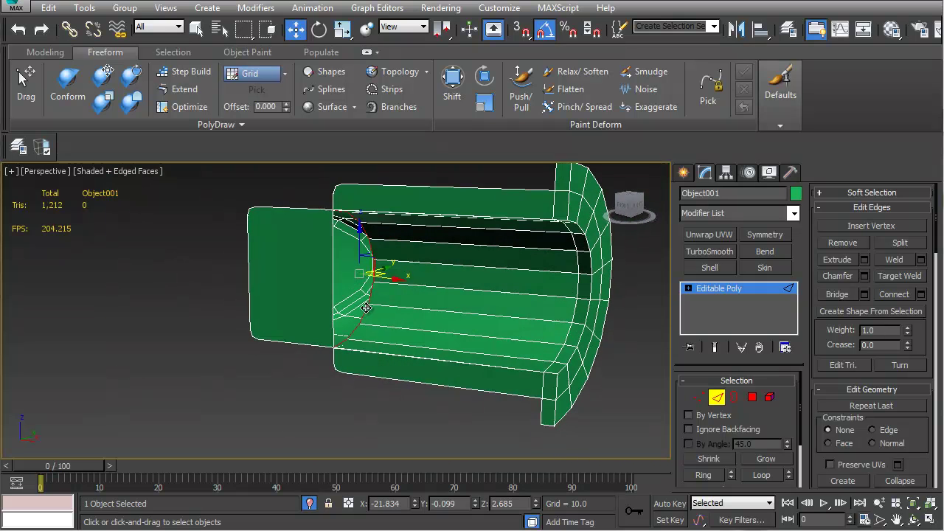
{"action": "scroll", "coordinate": [355, 321], "scroll_direction": "up", "scroll_amount": 2}
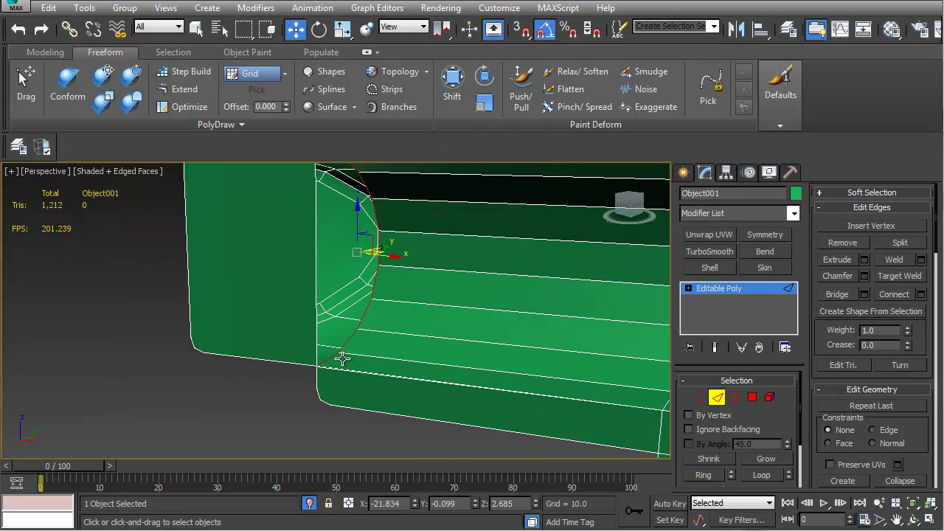
{"action": "scroll", "coordinate": [343, 358], "scroll_direction": "down", "scroll_amount": 2}
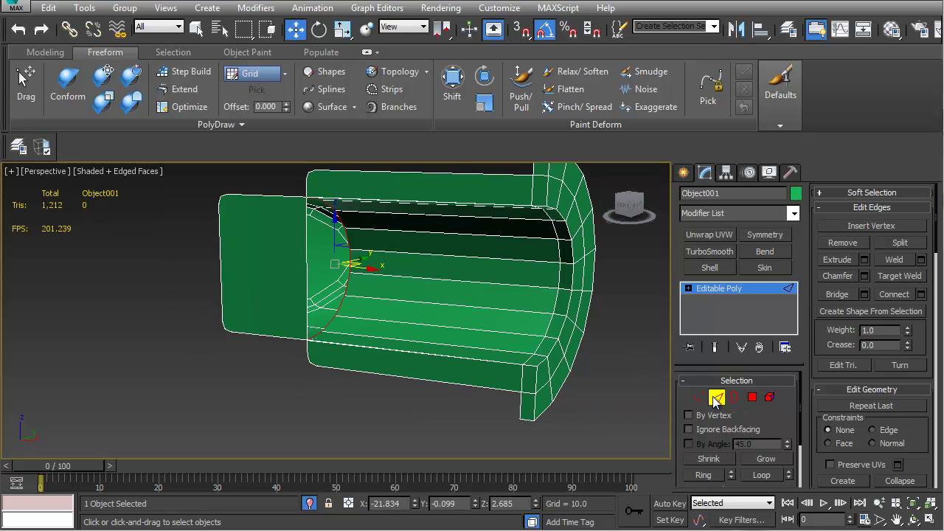
Create a box beside the shell and copy it diagonally upward so the two boxes meet along one edge
{"action": "left_click", "coordinate": [715, 399]}
{"action": "left_click", "coordinate": [683, 172]}
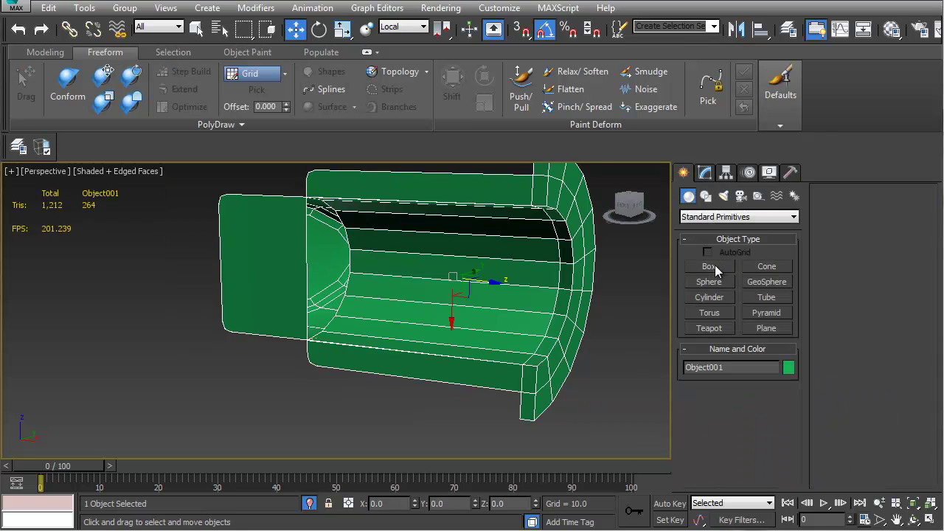
{"action": "left_click", "coordinate": [709, 266]}
{"action": "scroll", "coordinate": [263, 341], "scroll_direction": "up", "scroll_amount": 3}
{"action": "left_click_drag", "start_coordinate": [211, 369], "coordinate": [225, 336]}
{"action": "middle_click_drag", "start_coordinate": [236, 272], "coordinate": [265, 311], "text": "alt"}
{"action": "key", "text": "w"}
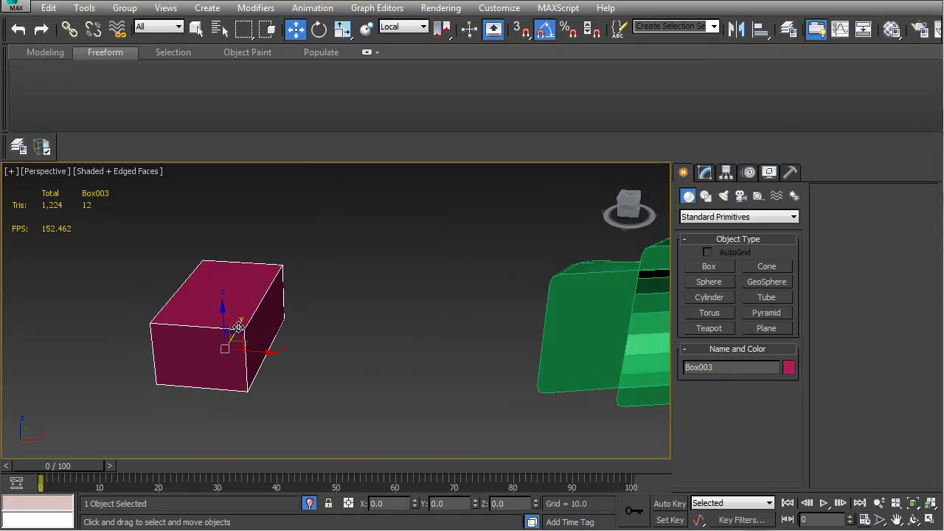
{"action": "mouse_move", "coordinate": [242, 336]}
{"action": "left_mouse_down", "text": "shift"}
{"action": "mouse_move", "coordinate": [286, 297]}
{"action": "mouse_move", "coordinate": [325, 285]}
{"action": "left_mouse_up", "text": "shift"}
{"action": "left_click", "coordinate": [474, 325]}
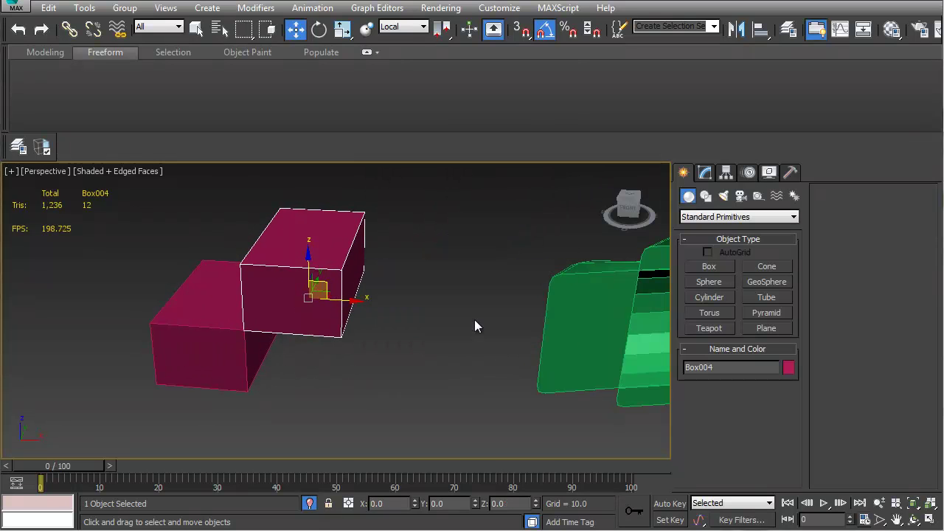
Nudge the copied box by about 0.004 in X and 0.009 in Z to align its lower edge with the first box's upper edge
{"action": "middle_click_drag", "start_coordinate": [476, 324], "coordinate": [393, 333], "text": "alt"}
{"action": "scroll", "coordinate": [261, 343], "scroll_direction": "up", "scroll_amount": 4}
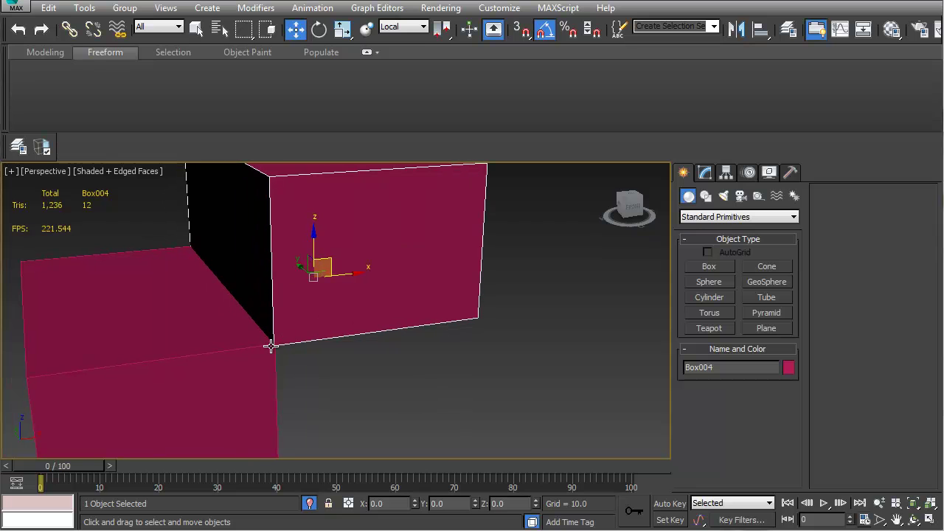
{"action": "middle_click_drag", "start_coordinate": [223, 276], "coordinate": [275, 291]}
{"action": "scroll", "coordinate": [245, 286], "scroll_direction": "down", "scroll_amount": 3}
{"action": "scroll", "coordinate": [277, 316], "scroll_direction": "up", "scroll_amount": 5}
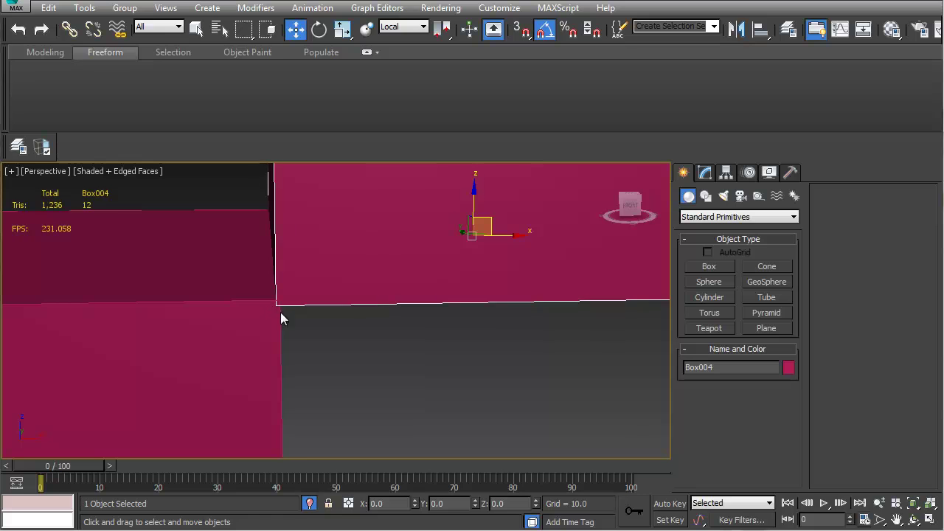
{"action": "middle_click_drag", "start_coordinate": [280, 319], "coordinate": [293, 321]}
{"action": "left_click_drag", "start_coordinate": [504, 224], "coordinate": [506, 222]}
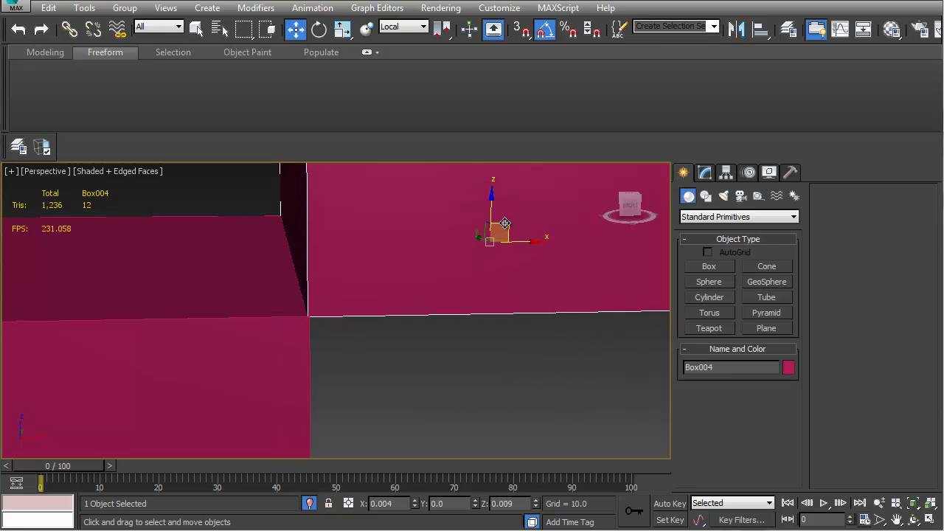
{"action": "left_click_drag", "start_coordinate": [506, 223], "coordinate": [505, 222]}
Examine the shared edge where the two boxes touch from the front, above and behind
{"action": "middle_click_drag", "start_coordinate": [506, 222], "coordinate": [342, 290], "text": "alt"}
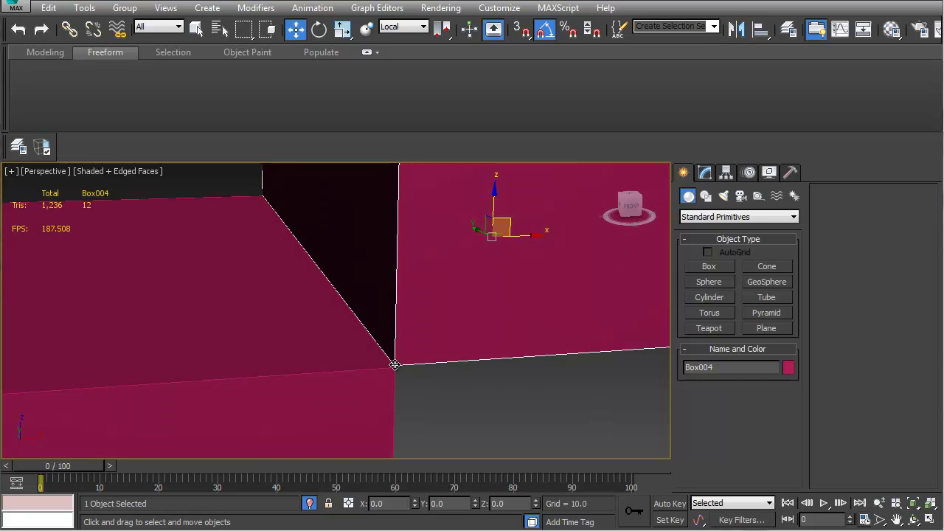
{"action": "middle_click_drag", "start_coordinate": [386, 376], "coordinate": [185, 332]}
{"action": "scroll", "coordinate": [337, 363], "scroll_direction": "down", "scroll_amount": 3}
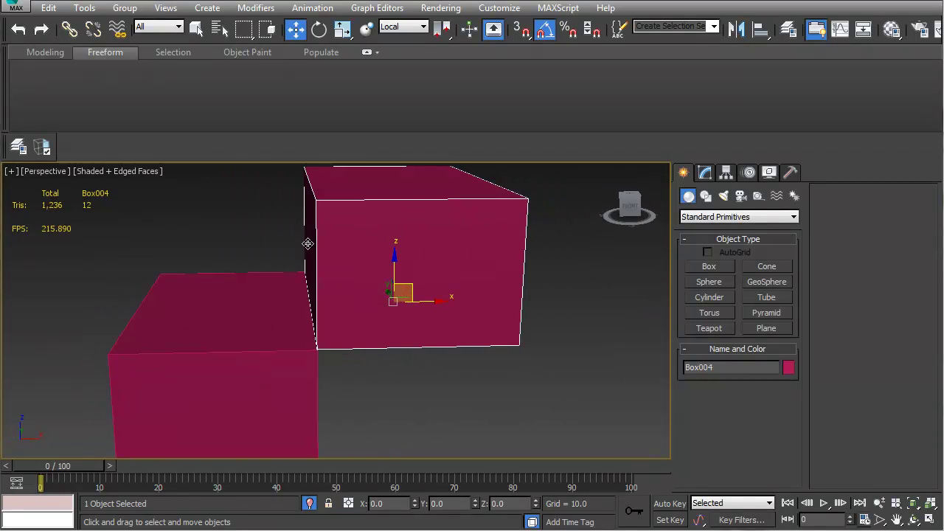
{"action": "scroll", "coordinate": [307, 243], "scroll_direction": "up", "scroll_amount": 1}
{"action": "scroll", "coordinate": [348, 228], "scroll_direction": "up", "scroll_amount": 3}
{"action": "scroll", "coordinate": [529, 261], "scroll_direction": "up", "scroll_amount": 2}
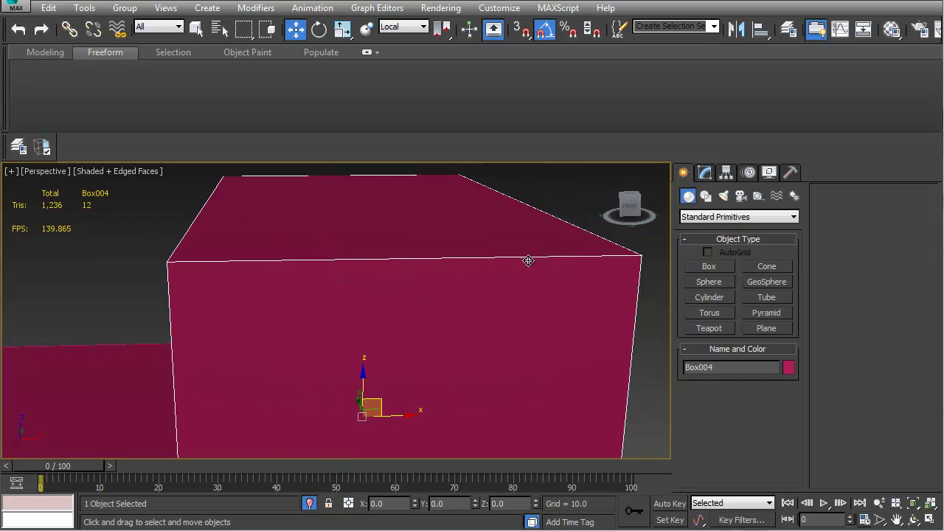
{"action": "scroll", "coordinate": [498, 257], "scroll_direction": "up", "scroll_amount": 4}
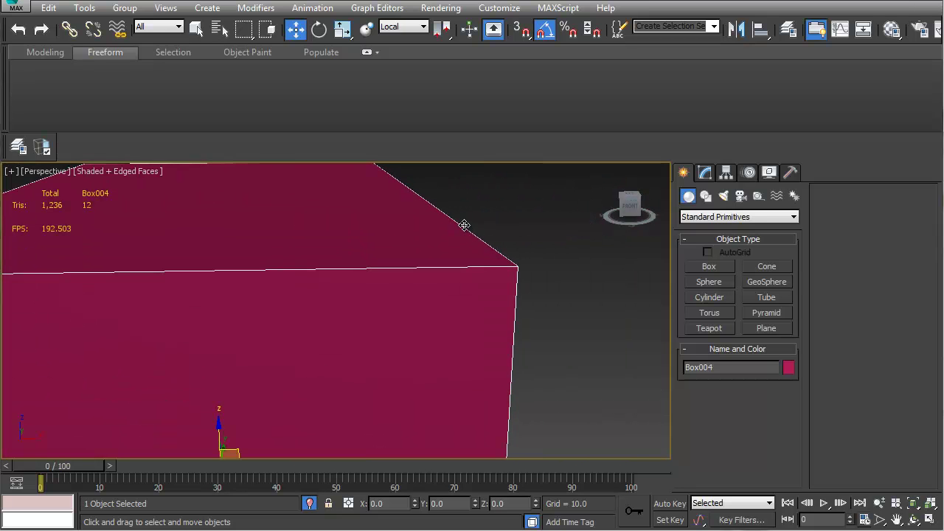
{"action": "scroll", "coordinate": [464, 225], "scroll_direction": "down", "scroll_amount": 4}
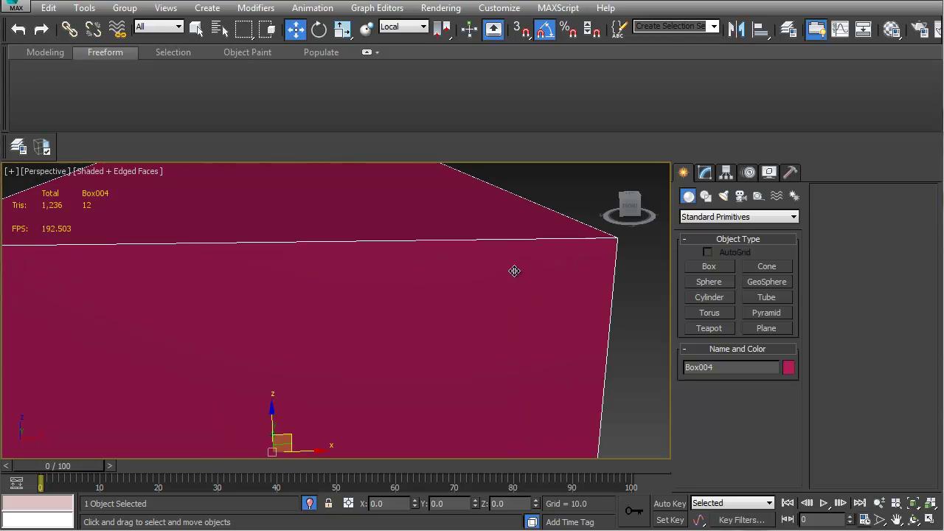
{"action": "middle_click_drag", "start_coordinate": [371, 295], "coordinate": [483, 300], "text": "alt"}
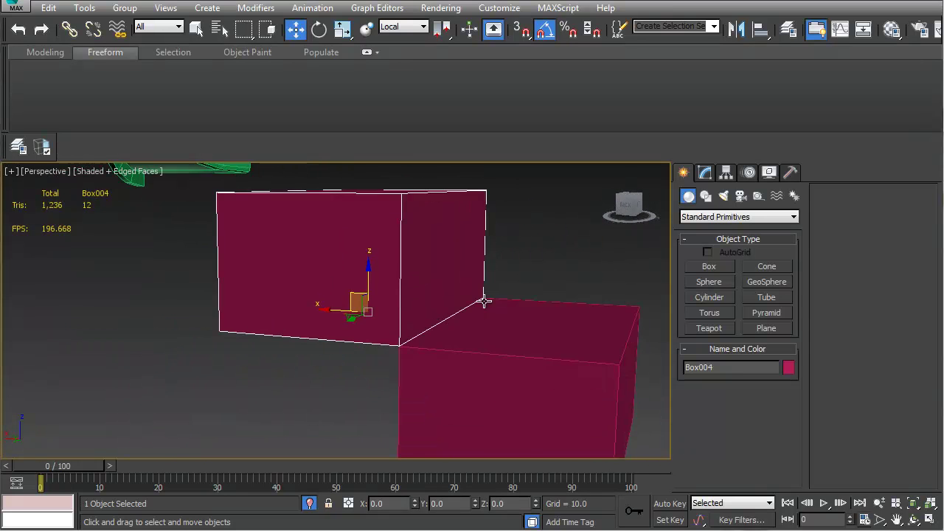
{"action": "scroll", "coordinate": [483, 300], "scroll_direction": "up", "scroll_amount": 2}
{"action": "middle_click_drag", "start_coordinate": [371, 346], "coordinate": [408, 312]}
{"action": "scroll", "coordinate": [407, 312], "scroll_direction": "down", "scroll_amount": 3}
{"action": "middle_click_drag", "start_coordinate": [499, 302], "coordinate": [270, 301], "text": "alt"}
{"action": "scroll", "coordinate": [270, 302], "scroll_direction": "down", "scroll_amount": 4}
{"action": "middle_click_drag", "start_coordinate": [532, 255], "coordinate": [269, 298]}
{"action": "scroll", "coordinate": [195, 323], "scroll_direction": "up", "scroll_amount": 3}
{"action": "middle_click_drag", "start_coordinate": [113, 351], "coordinate": [232, 277]}
Delete both test boxes
{"action": "left_click_drag", "start_coordinate": [232, 284], "coordinate": [396, 380]}
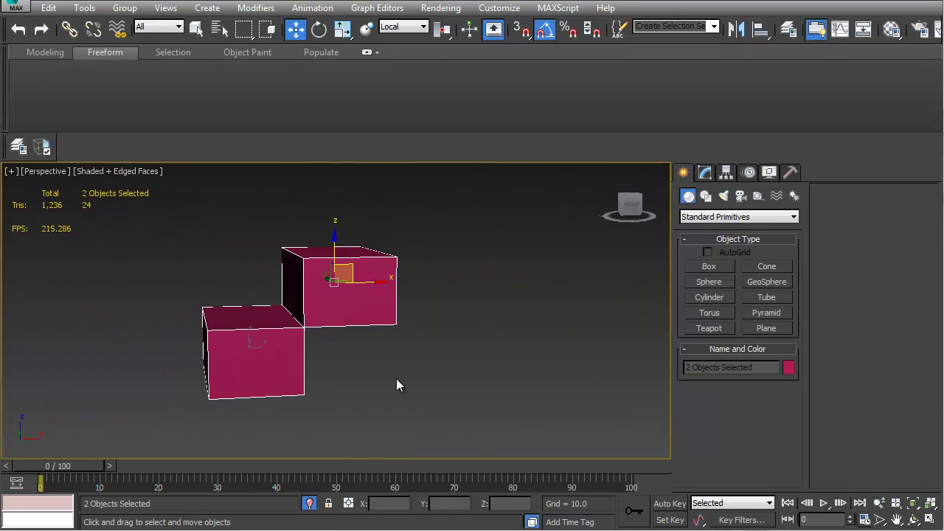
{"action": "key", "text": "Delete"}
{"action": "key", "text": "z"}
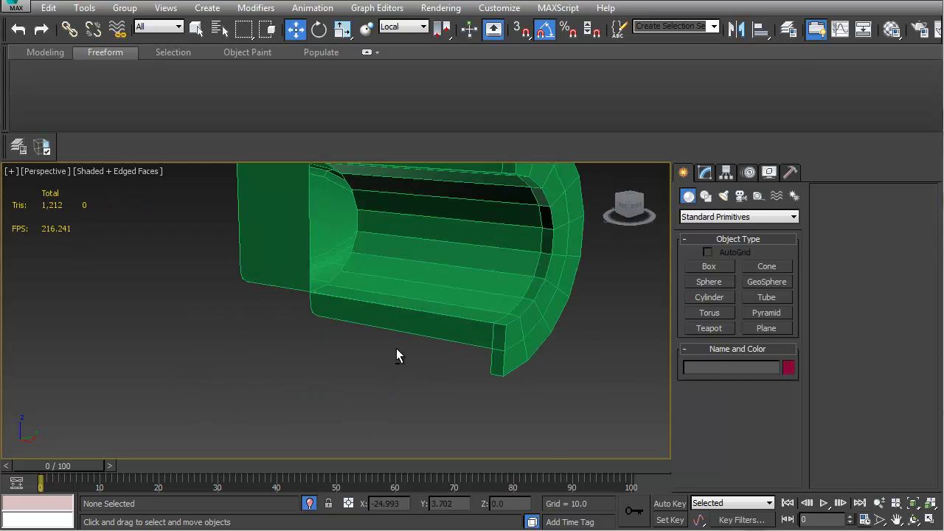
Delete the two long flat cut-side polygons above and below the shell's opening
{"action": "middle_click_drag", "start_coordinate": [396, 354], "coordinate": [344, 311], "text": "alt"}
{"action": "left_click", "coordinate": [315, 255]}
{"action": "middle_click_drag", "start_coordinate": [331, 280], "coordinate": [408, 325], "text": "alt"}
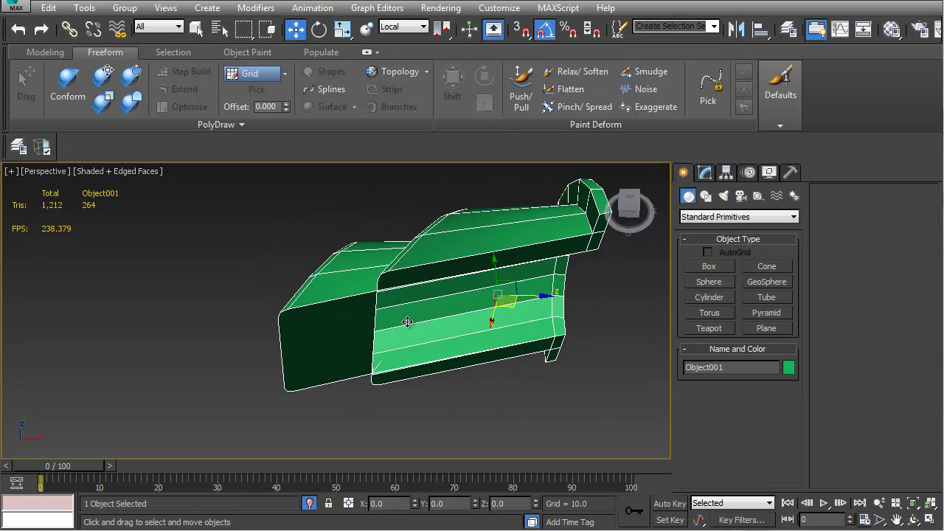
{"action": "scroll", "coordinate": [406, 308], "scroll_direction": "up", "scroll_amount": 5}
{"action": "scroll", "coordinate": [391, 291], "scroll_direction": "down", "scroll_amount": 4}
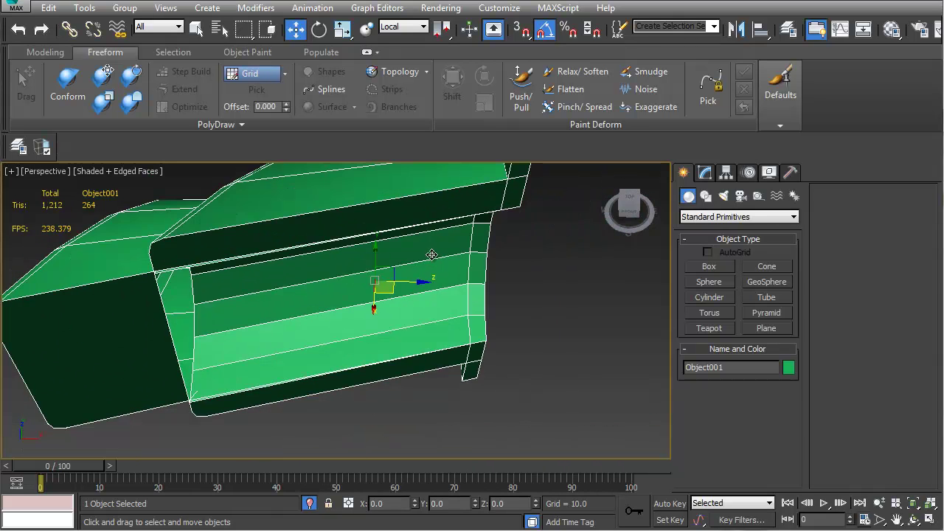
{"action": "middle_click_drag", "start_coordinate": [464, 427], "coordinate": [376, 268], "text": "alt"}
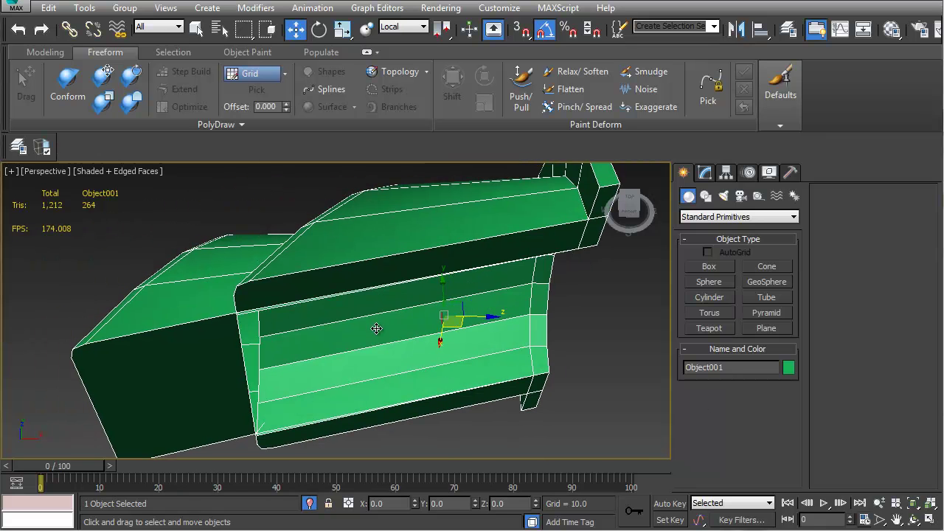
{"action": "key", "text": "4"}
{"action": "left_click", "coordinate": [370, 270]}
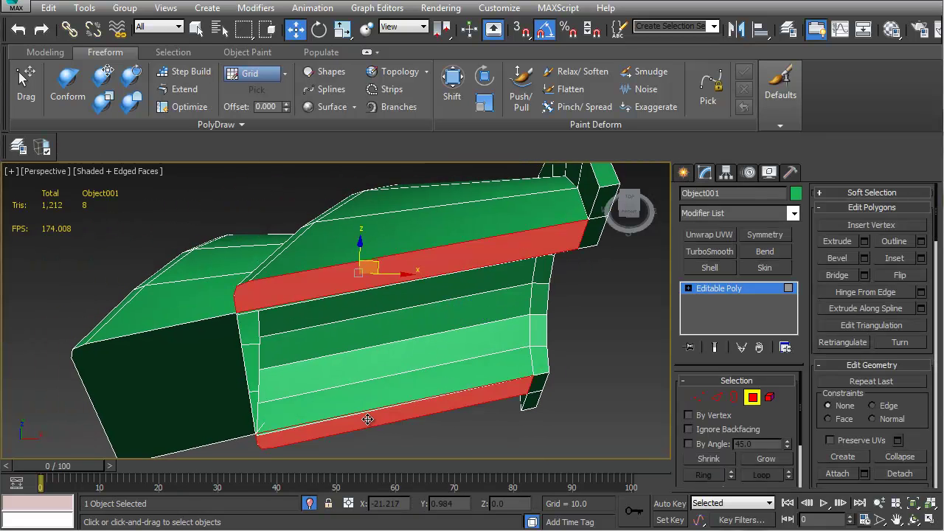
{"action": "key", "text": "Delete"}
Delete the two outermost strips of the inner wall along the upper and lower sides of the opening
{"action": "middle_click_drag", "start_coordinate": [386, 415], "coordinate": [283, 325], "text": "alt"}
{"action": "left_click", "coordinate": [311, 270]}
{"action": "left_click", "coordinate": [292, 370], "text": "ctrl"}
{"action": "key", "text": "Delete"}
Move the inner wall's rear edge loop slightly forward along X to about -21.573
{"action": "key", "text": "2"}
{"action": "left_click", "coordinate": [281, 306]}
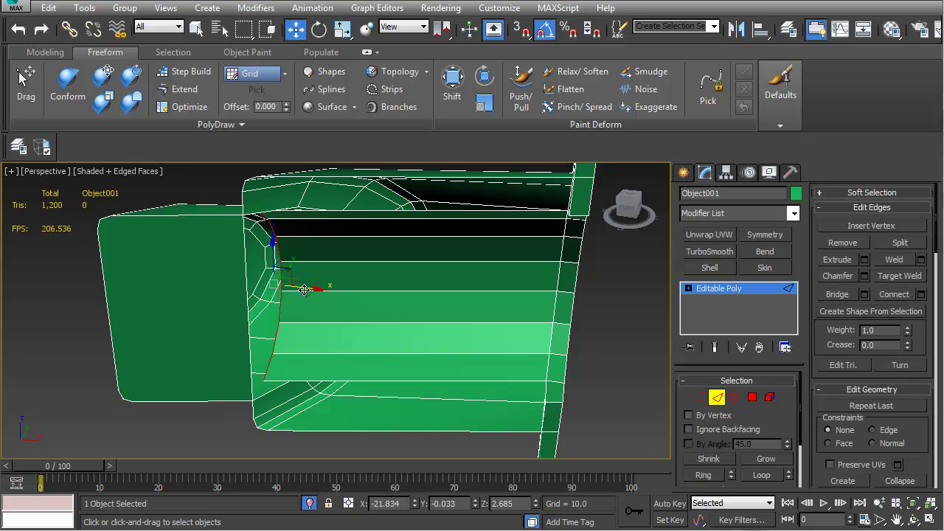
{"action": "middle_click_drag", "start_coordinate": [310, 289], "coordinate": [214, 369], "text": "alt"}
{"action": "scroll", "coordinate": [257, 326], "scroll_direction": "down", "scroll_amount": 5}
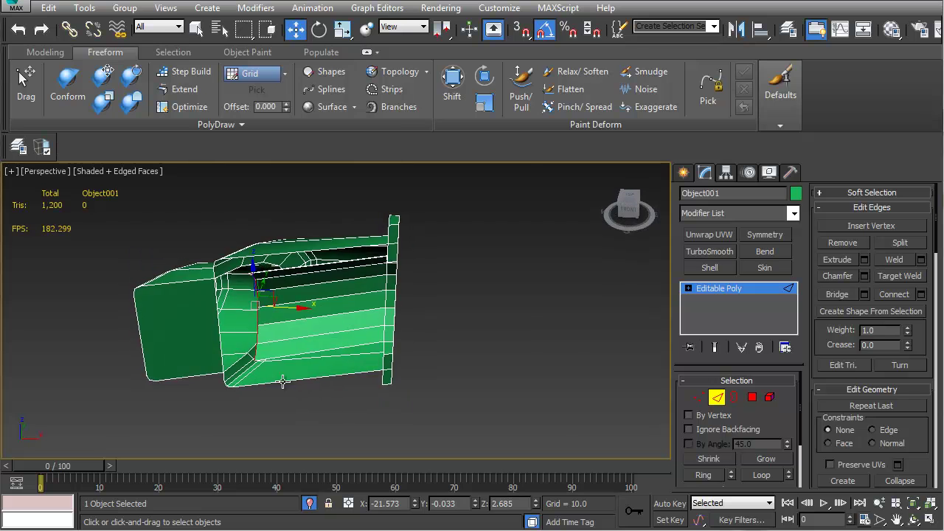
Extrude the rear block's vertical edge at the step about 0.123 forward along X
{"action": "scroll", "coordinate": [212, 370], "scroll_direction": "up", "scroll_amount": 6}
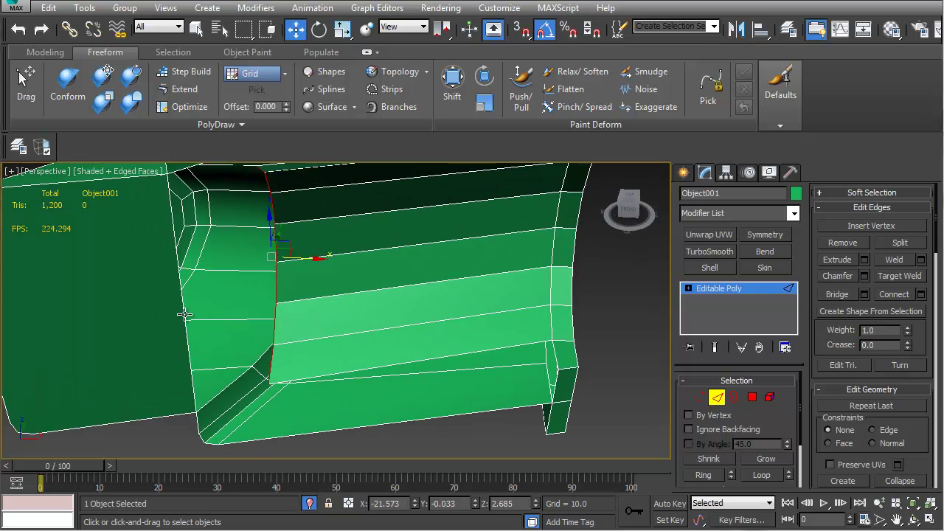
{"action": "left_click", "coordinate": [185, 315]}
{"action": "mouse_move", "coordinate": [218, 307]}
{"action": "middle_mouse_down", "text": "alt"}
{"action": "mouse_move", "coordinate": [261, 366]}
{"action": "mouse_move", "coordinate": [220, 308]}
{"action": "middle_mouse_up", "text": "alt"}
{"action": "left_click_drag", "start_coordinate": [219, 295], "coordinate": [245, 287], "text": "shift"}
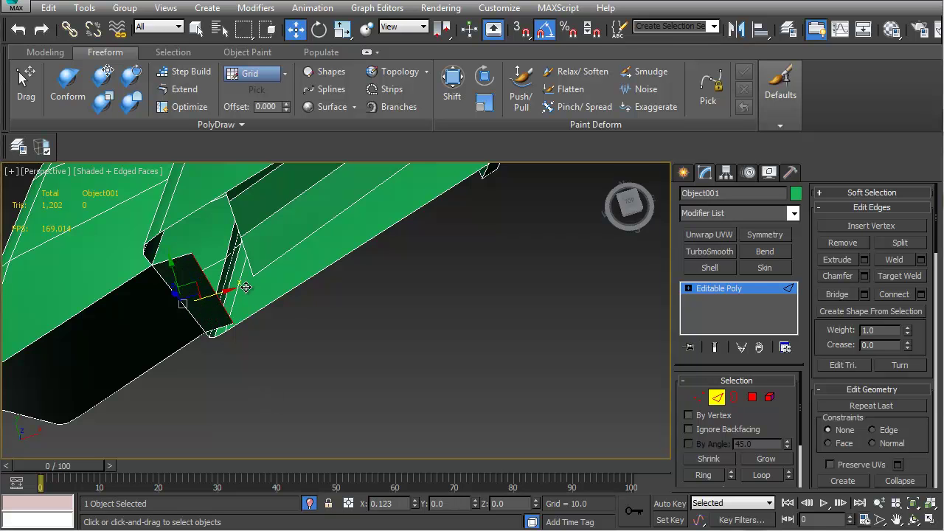
Bridge the end edge of the extruded strip to the adjacent corner edge of the shell's side wall
{"action": "middle_click_drag", "start_coordinate": [238, 288], "coordinate": [323, 295], "text": "alt"}
{"action": "scroll", "coordinate": [233, 274], "scroll_direction": "up", "scroll_amount": 4}
{"action": "scroll", "coordinate": [340, 367], "scroll_direction": "down", "scroll_amount": 4}
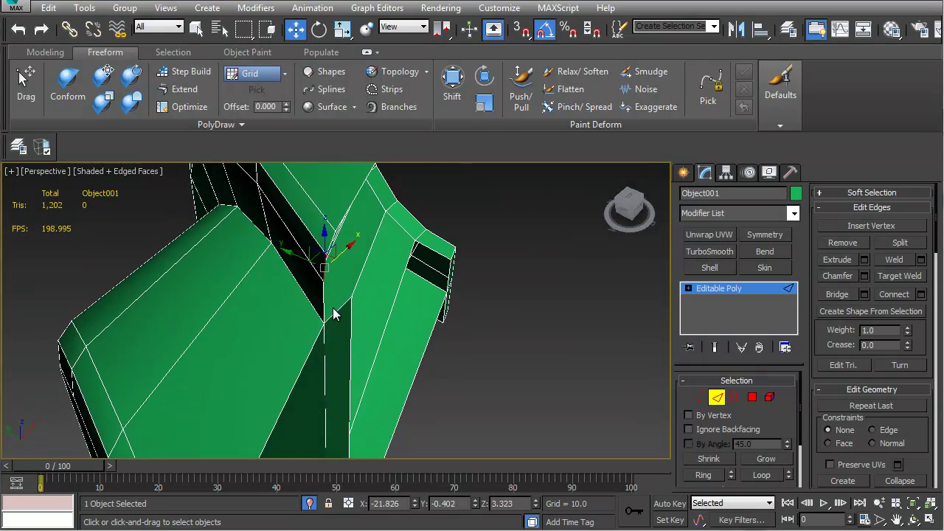
{"action": "left_click", "coordinate": [837, 294]}
{"action": "middle_click_drag", "start_coordinate": [361, 347], "coordinate": [381, 265], "text": "alt"}
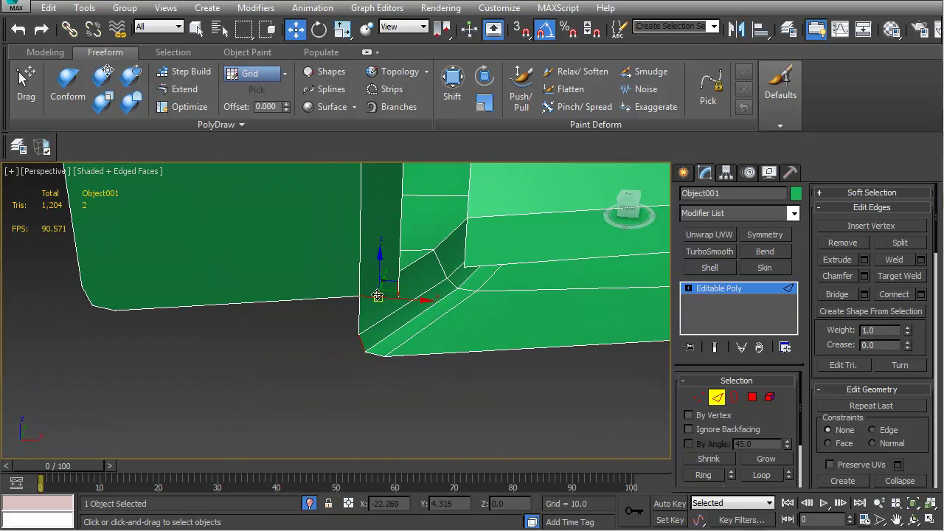
Extrude the inner wall's rear edge loop a short way rearward along X to about -21.662
{"action": "middle_click_drag", "start_coordinate": [527, 307], "coordinate": [372, 313]}
{"action": "scroll", "coordinate": [401, 324], "scroll_direction": "down", "scroll_amount": 2}
{"action": "middle_click_drag", "start_coordinate": [385, 278], "coordinate": [432, 235], "text": "alt"}
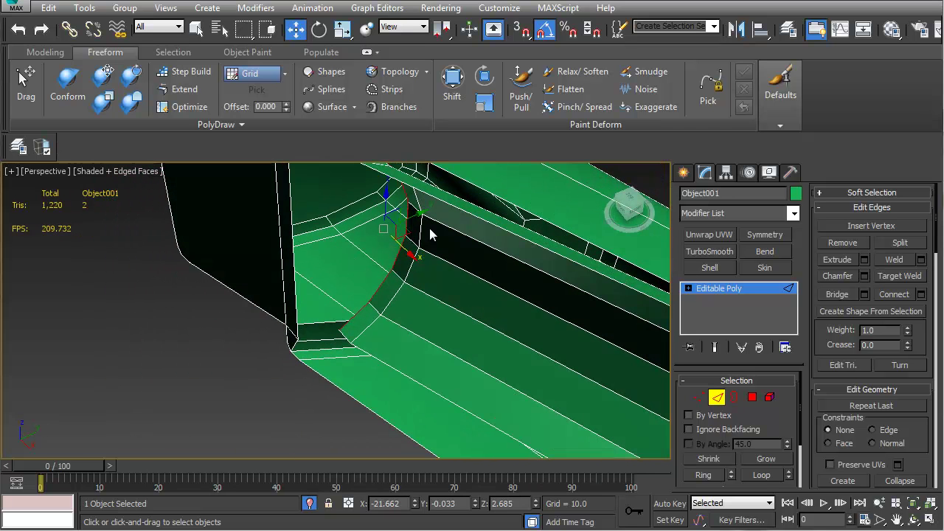
Bridge the lower end edge of the inner wall's rear strip to the slanted corner edge of the rear block
{"action": "left_click_drag", "start_coordinate": [417, 218], "coordinate": [396, 229]}
{"action": "middle_click_drag", "start_coordinate": [396, 230], "coordinate": [392, 319], "text": "alt"}
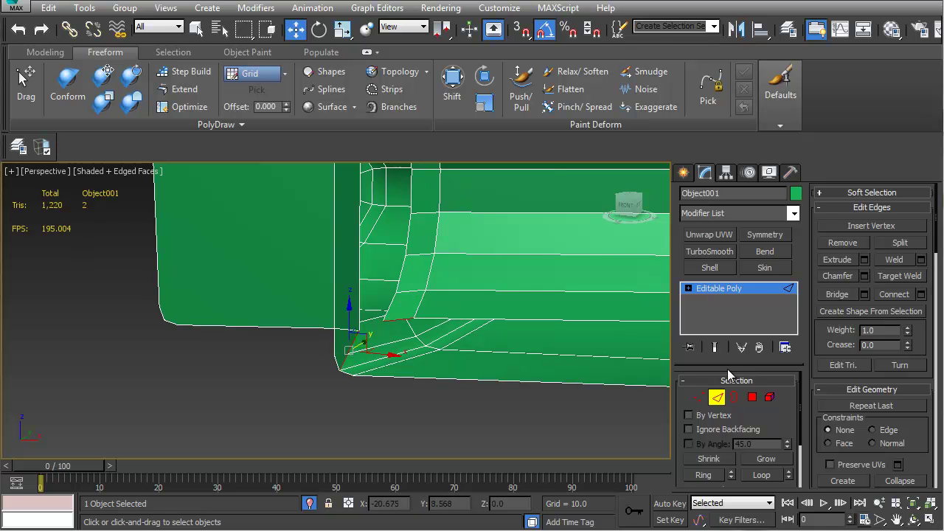
{"action": "left_click", "coordinate": [844, 294]}
Bridge the upper end edge of the inner wall's rear strip to the slanted upper corner edge, undoing the first attempt
{"action": "middle_click_drag", "start_coordinate": [443, 286], "coordinate": [386, 318], "text": "alt"}
{"action": "left_click", "coordinate": [373, 225]}
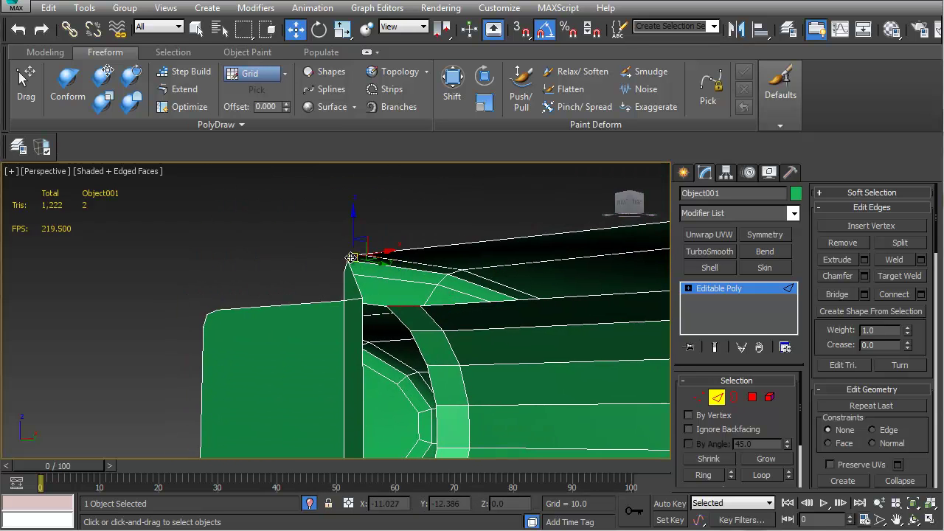
{"action": "left_click", "coordinate": [843, 298]}
{"action": "middle_click_drag", "start_coordinate": [420, 302], "coordinate": [429, 395], "text": "alt"}
{"action": "key", "text": "ctrl+z"}
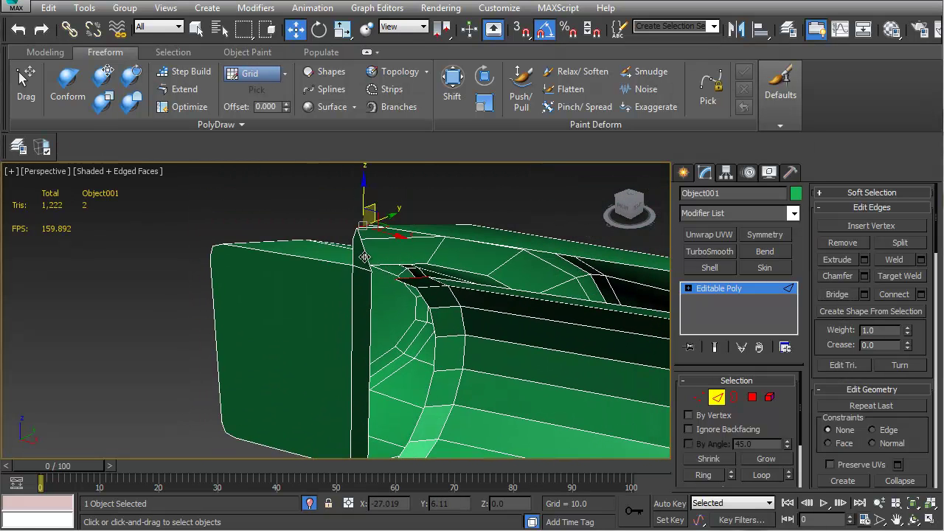
{"action": "left_click", "coordinate": [365, 257], "text": "ctrl"}
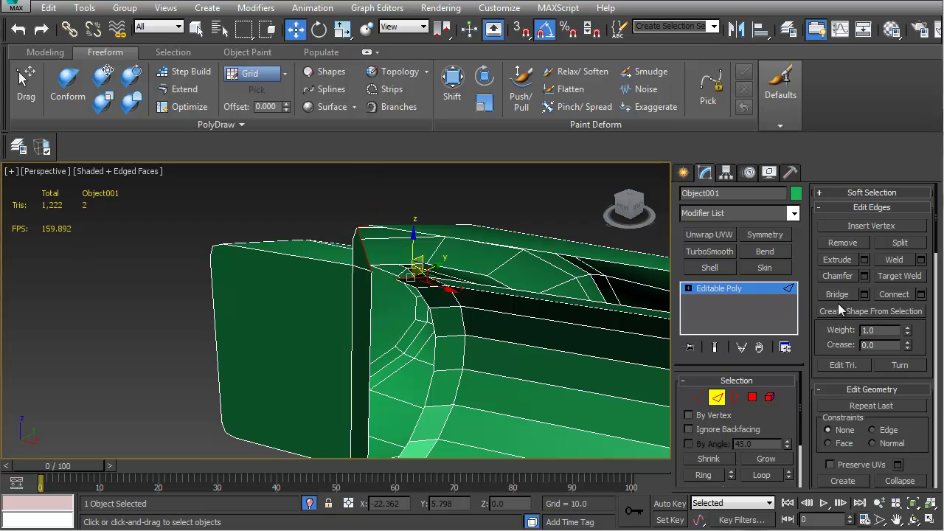
{"action": "middle_click_drag", "start_coordinate": [401, 295], "coordinate": [369, 269], "text": "alt"}
{"action": "key", "text": "ctrl+z"}
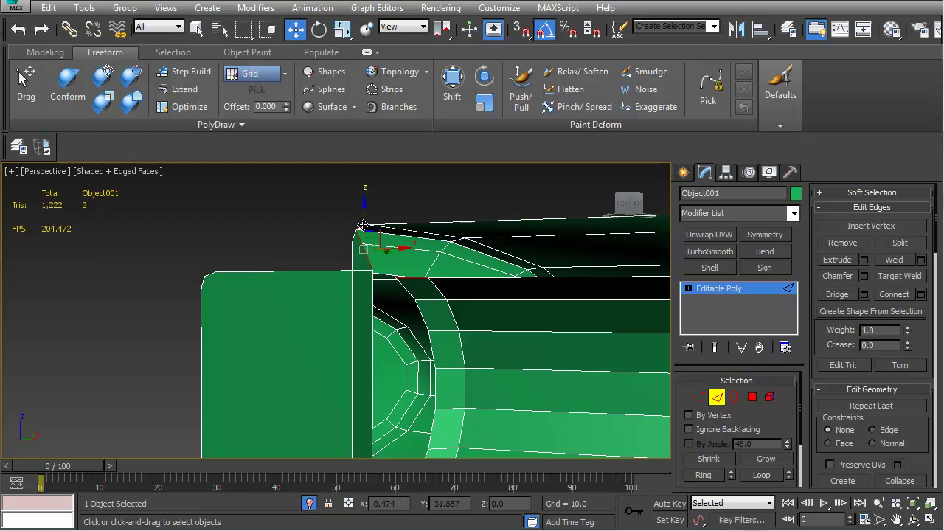
{"action": "left_click", "coordinate": [837, 293]}
Bridge the inner wall's lower and upper lengthwise edges to the short corner edges at the step beside the rear block
{"action": "middle_click_drag", "start_coordinate": [428, 325], "coordinate": [376, 362], "text": "alt"}
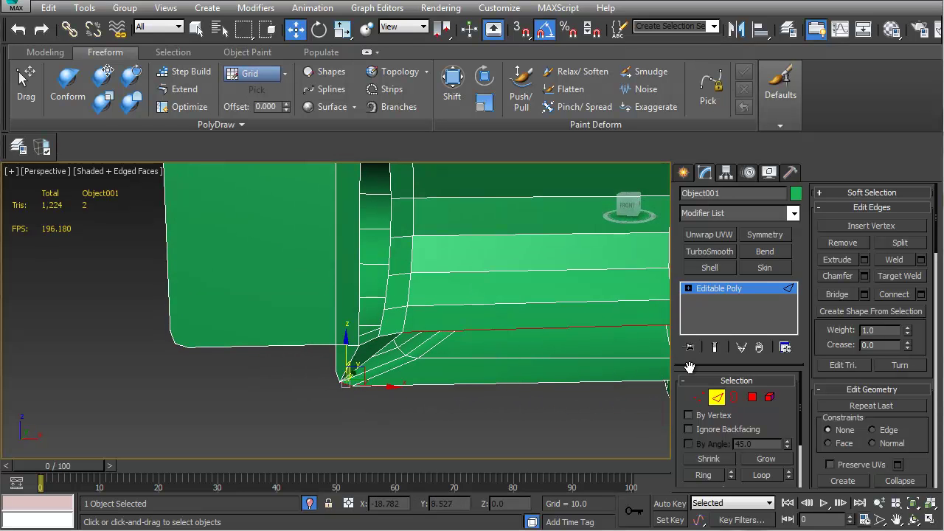
{"action": "left_click", "coordinate": [837, 293]}
{"action": "middle_click_drag", "start_coordinate": [523, 331], "coordinate": [304, 284], "text": "alt"}
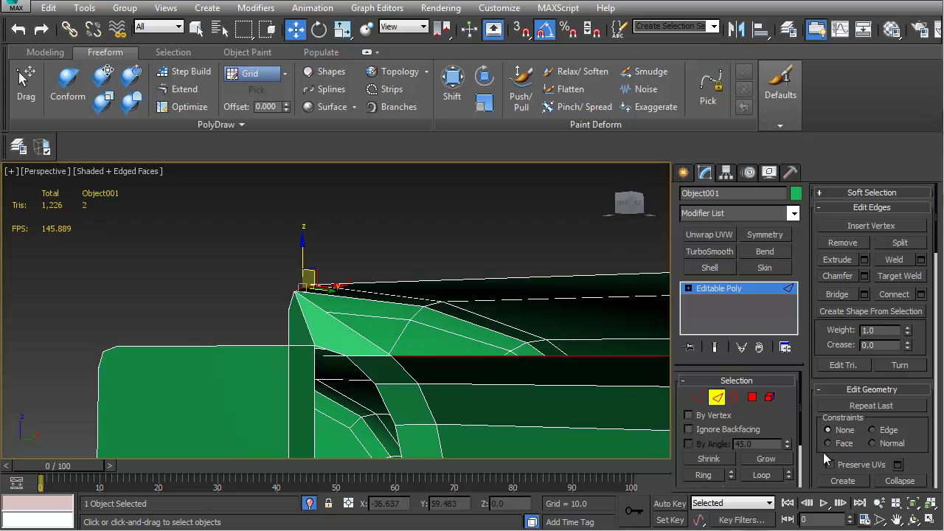
{"action": "left_click", "coordinate": [851, 297]}
{"action": "middle_click_drag", "start_coordinate": [472, 310], "coordinate": [527, 340], "text": "alt"}
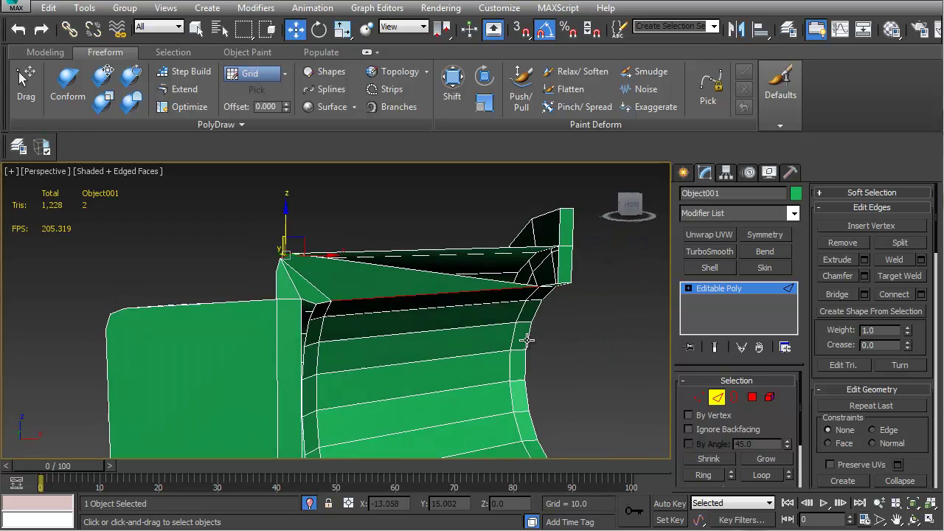
{"action": "scroll", "coordinate": [526, 340], "scroll_direction": "up", "scroll_amount": 5}
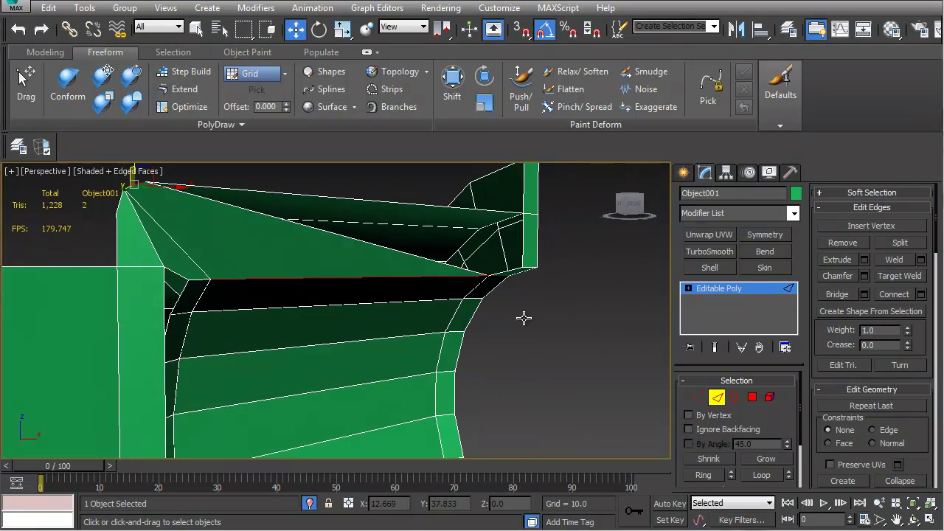
{"action": "middle_click_drag", "start_coordinate": [499, 316], "coordinate": [343, 320], "text": "alt"}
{"action": "scroll", "coordinate": [418, 323], "scroll_direction": "down", "scroll_amount": 5}
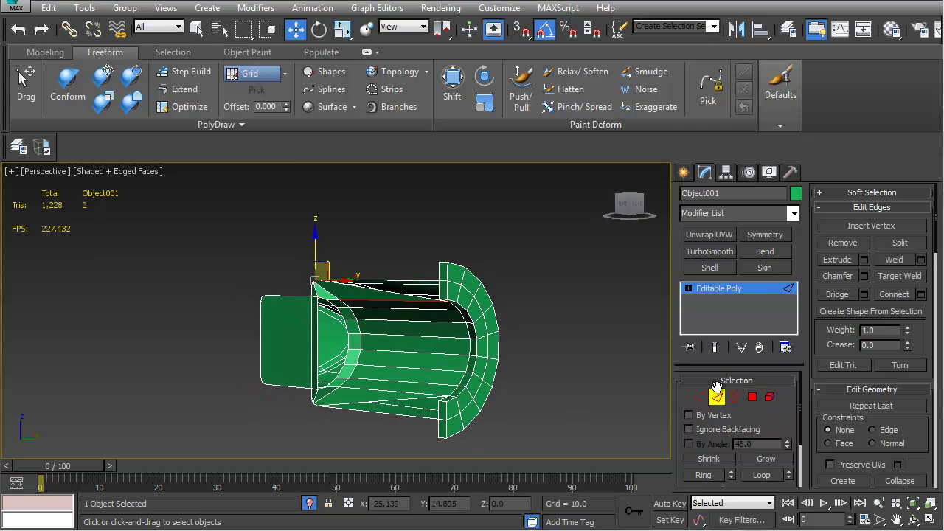
Delete the rear block's flat inner face, the step faces, the corner bridges and all the inner wall polygons
{"action": "left_click", "coordinate": [751, 397]}
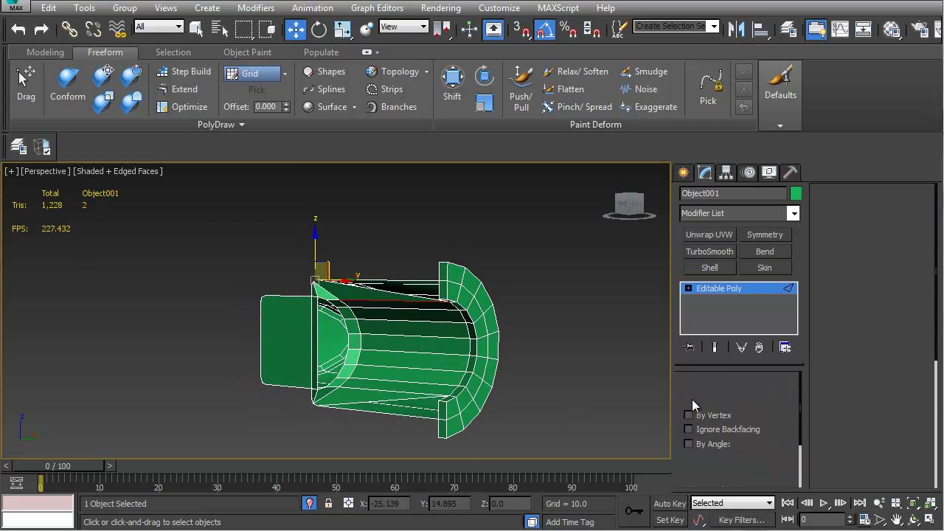
{"action": "left_click", "coordinate": [290, 344]}
{"action": "left_click", "coordinate": [315, 303], "text": "ctrl"}
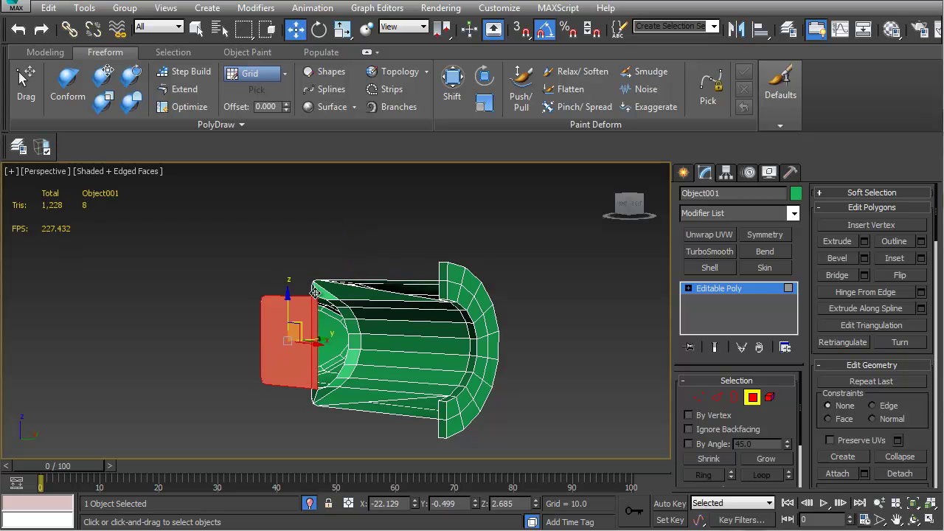
{"action": "left_click", "coordinate": [317, 289], "text": "ctrl"}
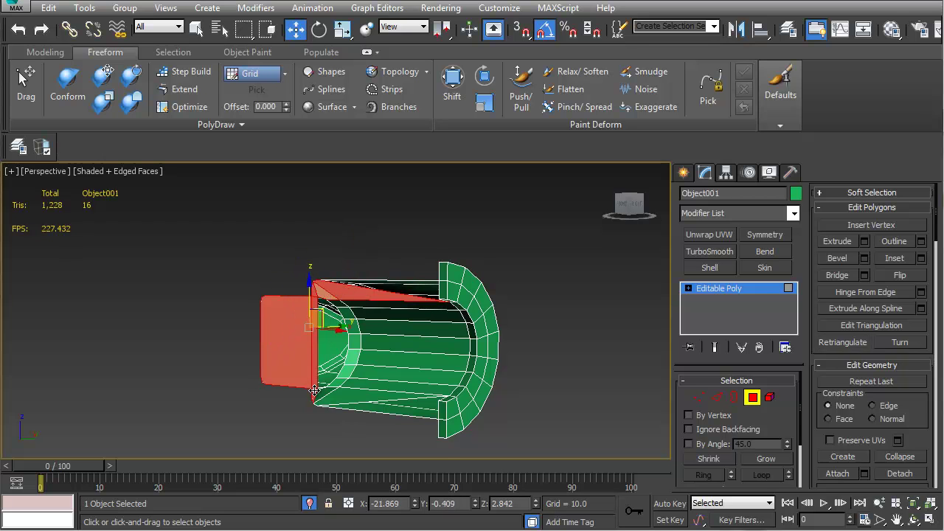
{"action": "scroll", "coordinate": [351, 381], "scroll_direction": "up", "scroll_amount": 6}
{"action": "left_click", "coordinate": [357, 324], "text": "ctrl"}
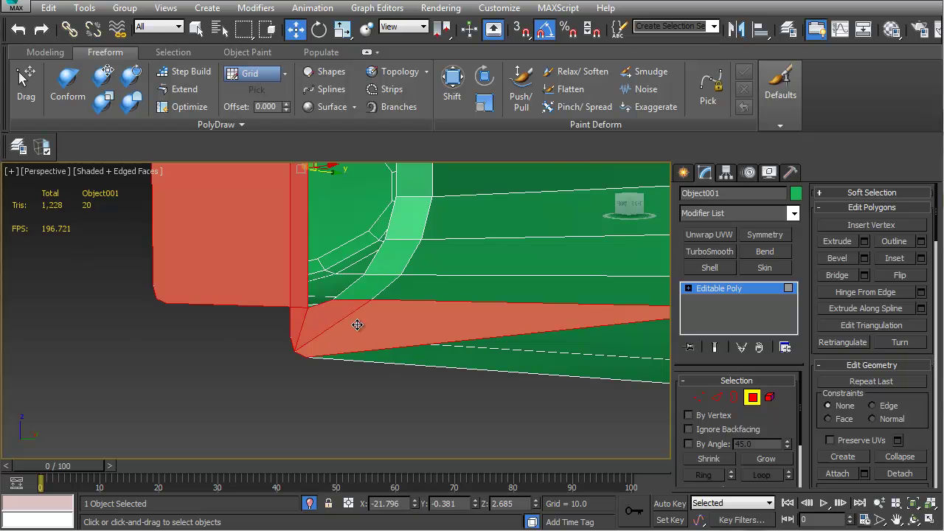
{"action": "scroll", "coordinate": [357, 324], "scroll_direction": "down", "scroll_amount": 6}
{"action": "middle_click_drag", "start_coordinate": [357, 324], "coordinate": [385, 386], "text": "alt"}
{"action": "left_click", "coordinate": [349, 334], "text": "ctrl"}
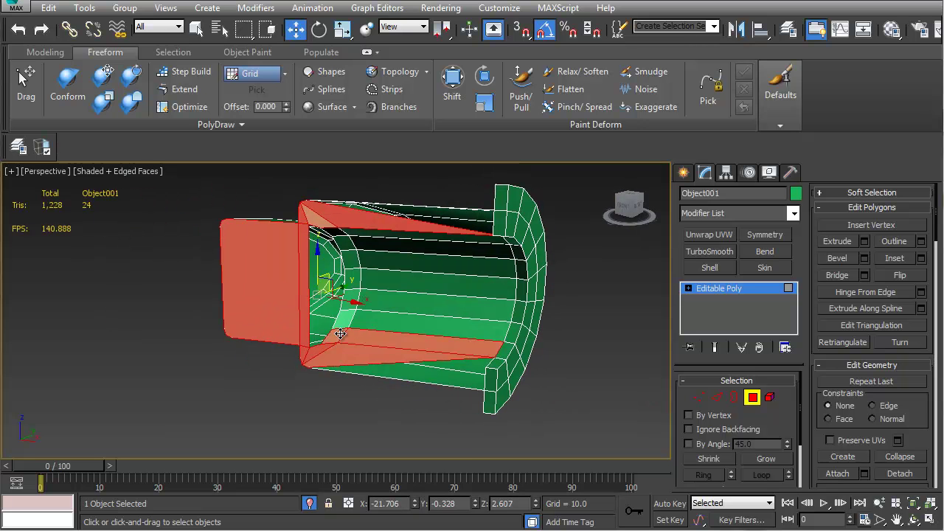
{"action": "left_click", "coordinate": [372, 319], "text": "ctrl"}
{"action": "middle_click_drag", "start_coordinate": [348, 267], "coordinate": [345, 210], "text": "alt"}
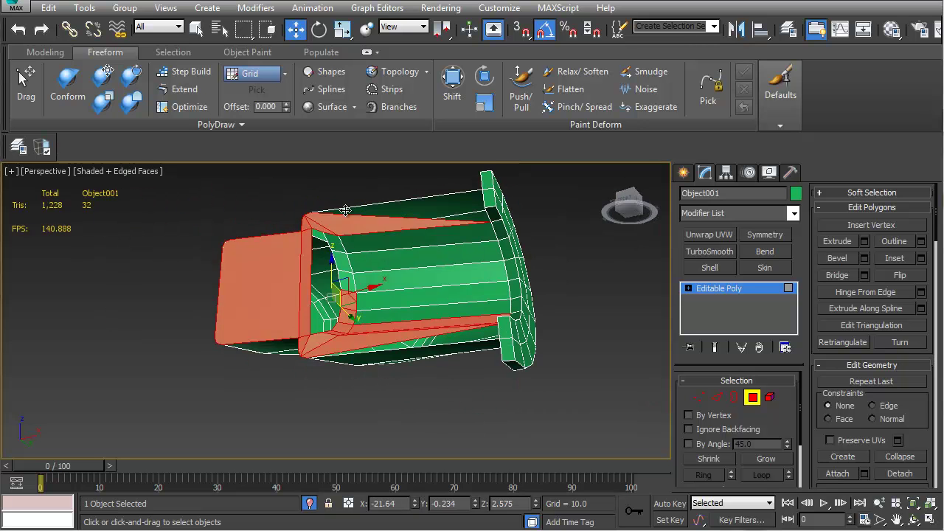
{"action": "left_click", "coordinate": [371, 249], "text": "ctrl"}
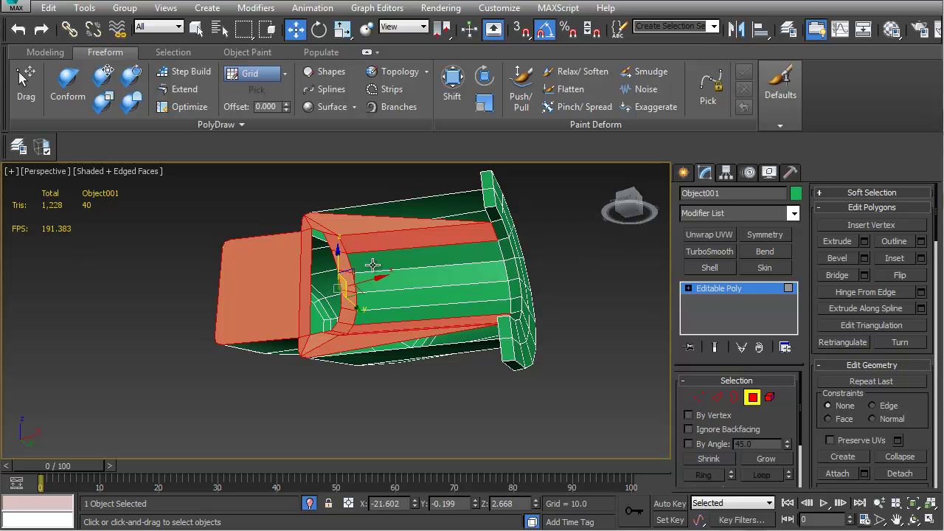
{"action": "left_click", "coordinate": [375, 264], "text": "ctrl"}
{"action": "left_click", "coordinate": [384, 280], "text": "ctrl"}
{"action": "left_click", "coordinate": [390, 297], "text": "ctrl"}
{"action": "left_click", "coordinate": [394, 313], "text": "ctrl"}
{"action": "middle_click_drag", "start_coordinate": [406, 338], "coordinate": [514, 361], "text": "alt"}
{"action": "key", "text": "Delete"}
Delete the strip of polygons lining the inner edge of the flange
{"action": "key", "text": "z"}
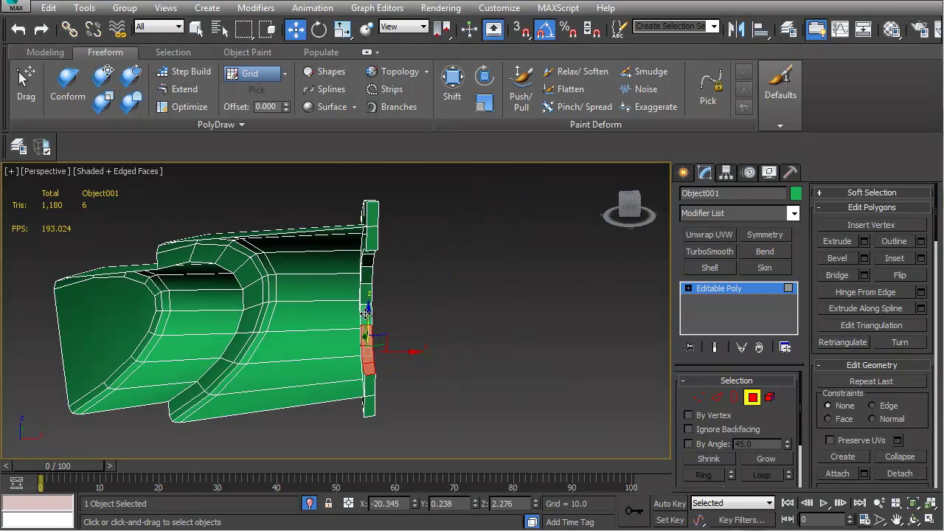
{"action": "middle_click_drag", "start_coordinate": [368, 262], "coordinate": [375, 228], "text": "alt"}
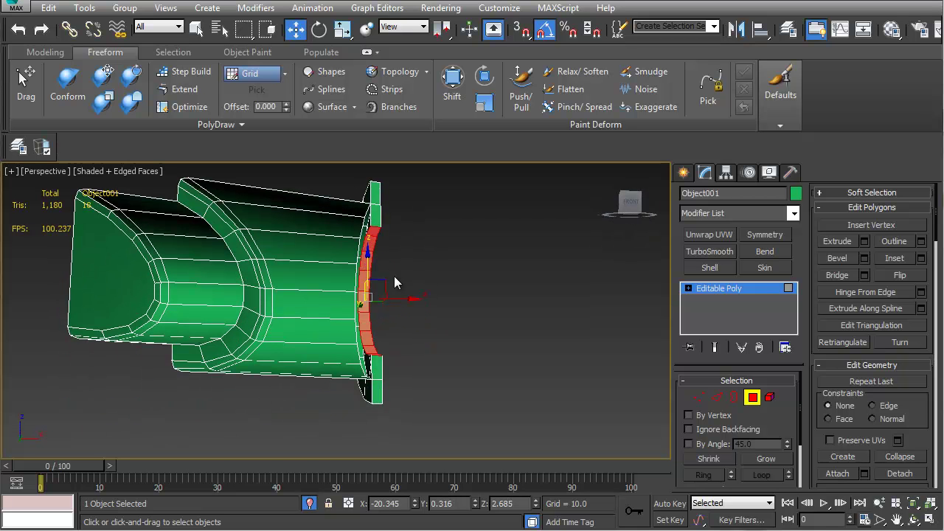
{"action": "key", "text": "Delete"}
{"action": "middle_click_drag", "start_coordinate": [326, 243], "coordinate": [200, 278], "text": "alt"}
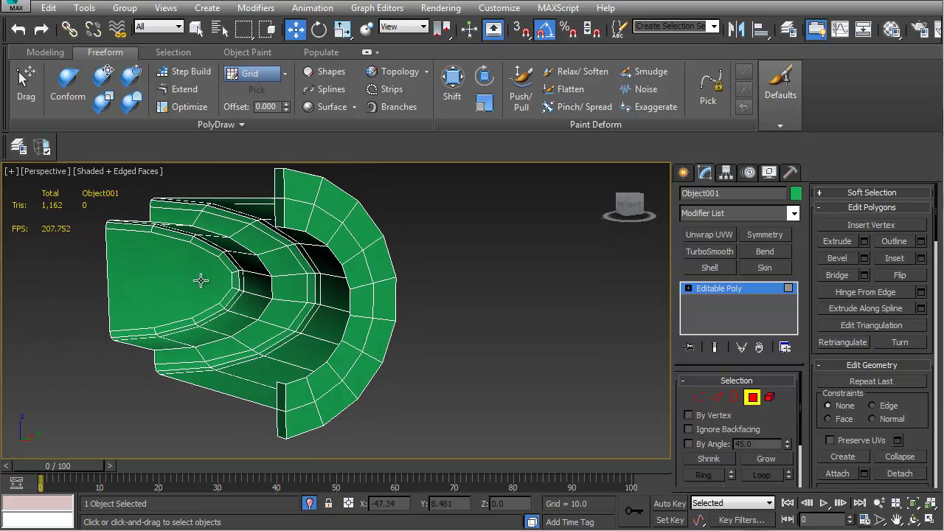
Detach the flange's outer ring of polygons, including its rim and both end faces, as a separate object
{"action": "key", "text": "2"}
{"action": "double_click", "coordinate": [320, 412]}
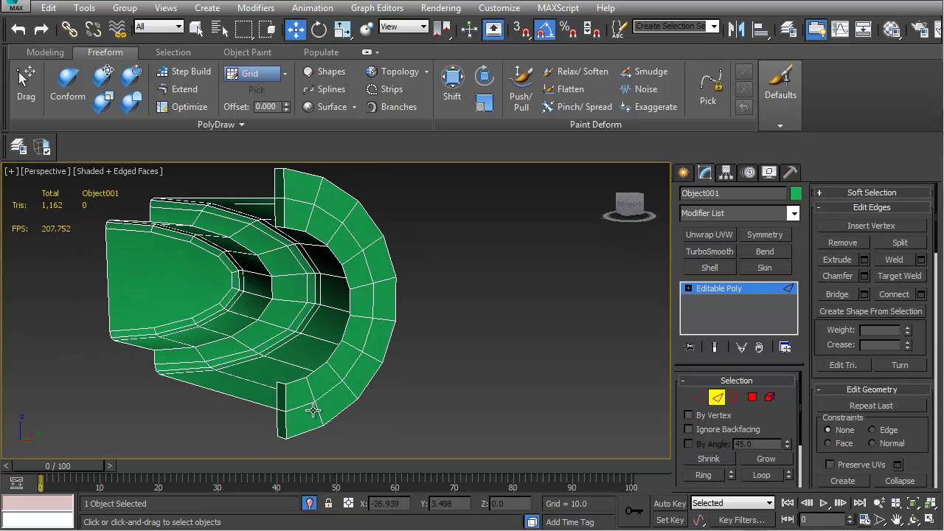
{"action": "left_click", "coordinate": [346, 389], "text": "shift"}
{"action": "middle_click_drag", "start_coordinate": [314, 375], "coordinate": [336, 380], "text": "alt"}
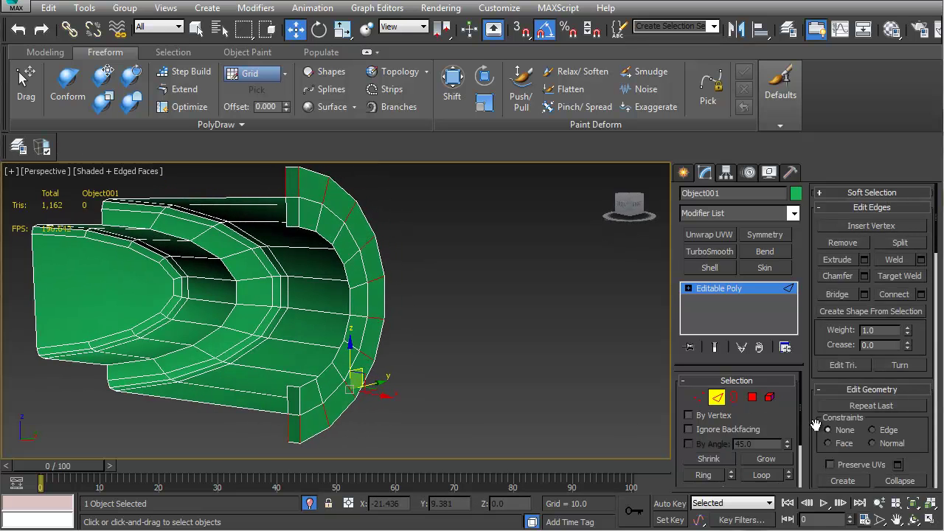
{"action": "left_click", "coordinate": [752, 398]}
{"action": "middle_click_drag", "start_coordinate": [492, 351], "coordinate": [418, 273], "text": "alt"}
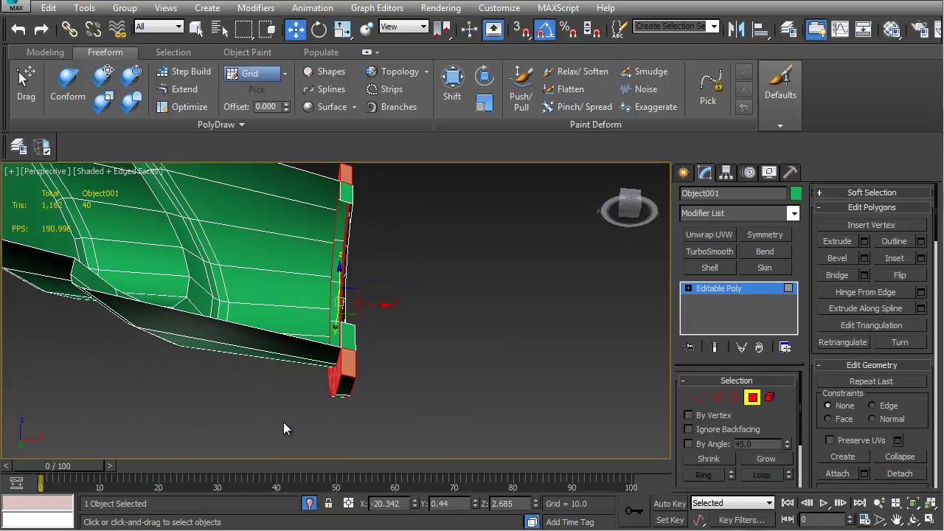
{"action": "middle_click_drag", "start_coordinate": [368, 385], "coordinate": [168, 362], "text": "alt"}
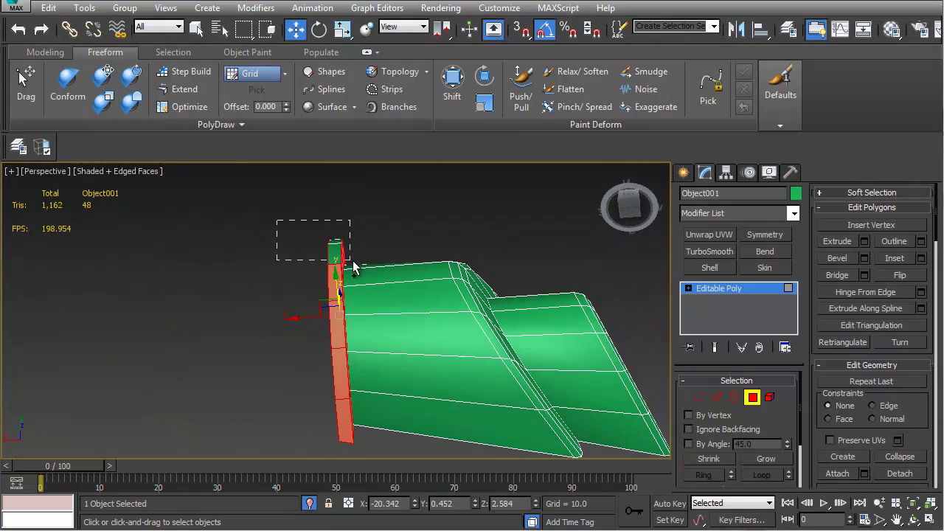
{"action": "middle_click_drag", "start_coordinate": [413, 215], "coordinate": [396, 323], "text": "alt"}
{"action": "left_click_drag", "start_coordinate": [306, 229], "coordinate": [359, 255], "text": "ctrl"}
{"action": "middle_click_drag", "start_coordinate": [401, 326], "coordinate": [362, 331], "text": "alt"}
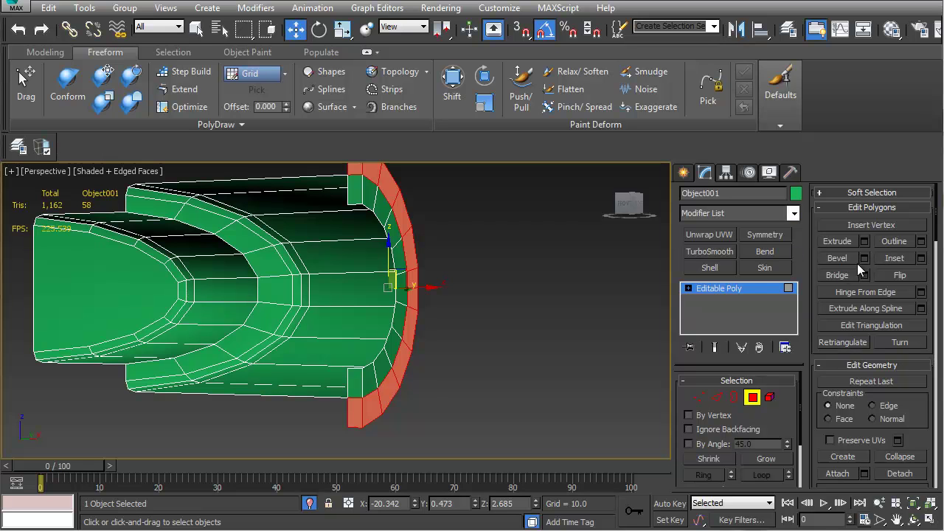
{"action": "left_click", "coordinate": [900, 472]}
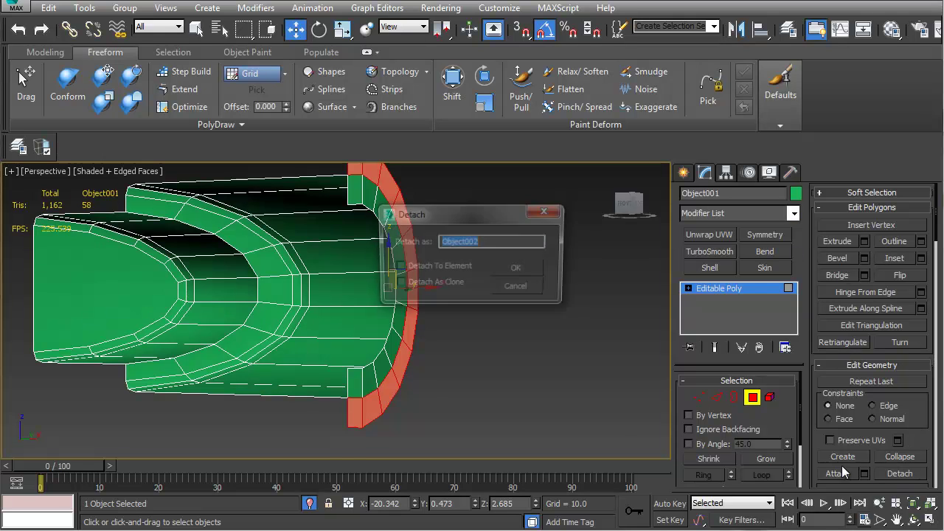
{"action": "left_click", "coordinate": [514, 263]}
Delete the inner ring of flange face polygons still attached to the half shell
{"action": "left_click", "coordinate": [753, 399]}
{"action": "middle_click_drag", "start_coordinate": [445, 351], "coordinate": [427, 366], "text": "alt"}
{"action": "key", "text": "2"}
{"action": "key", "text": "2"}
{"action": "left_click", "coordinate": [358, 391]}
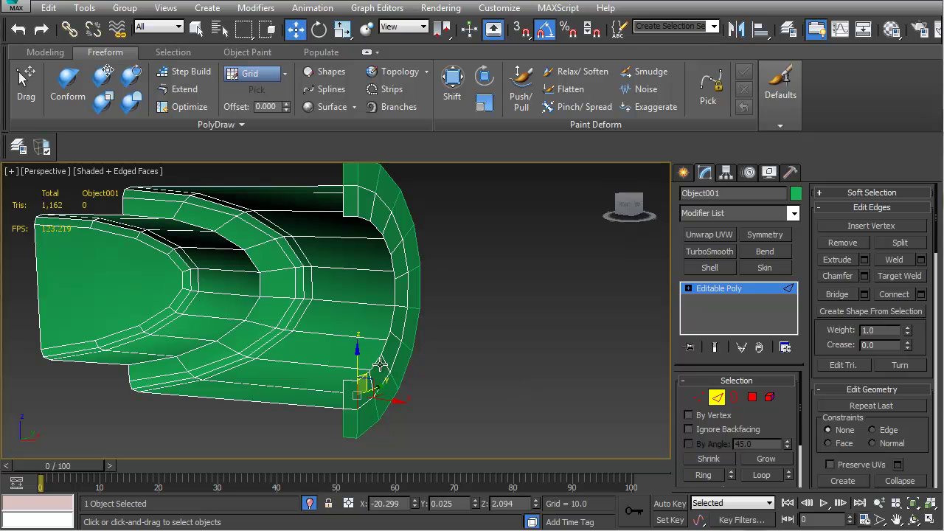
{"action": "key", "text": "alt+r"}
{"action": "left_click", "coordinate": [752, 397], "text": "ctrl"}
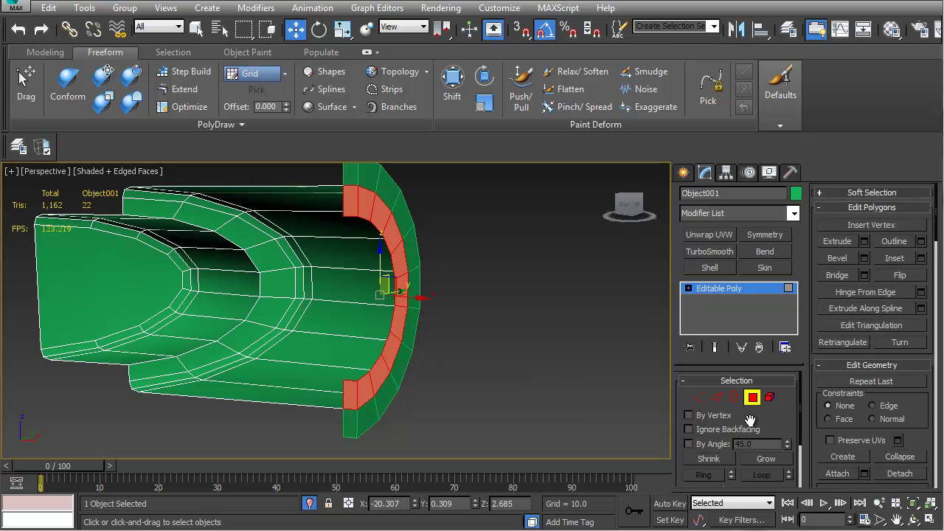
{"action": "key", "text": "Delete"}
Apply a Shell modifier to the stepped half shell with an outer amount of 0 and an inner amount of 0.02
{"action": "middle_click_drag", "start_coordinate": [331, 278], "coordinate": [336, 310], "text": "alt"}
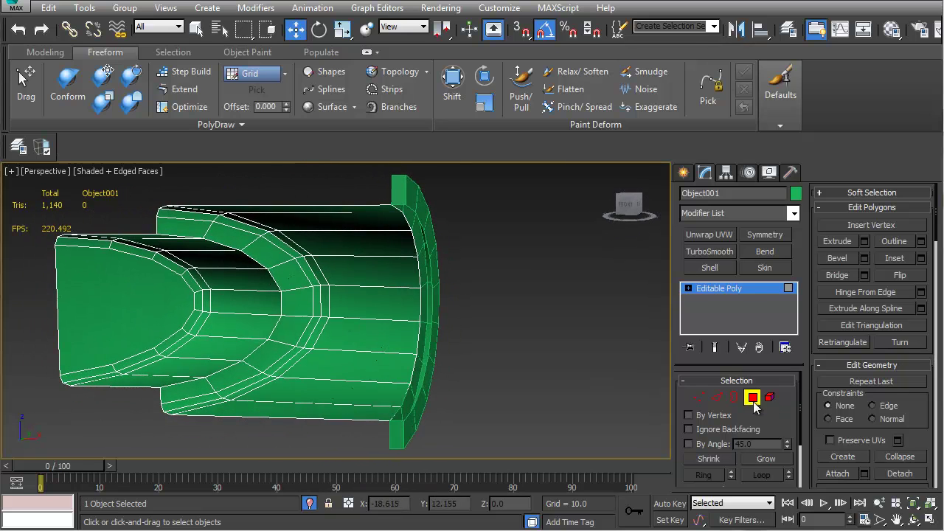
{"action": "left_click", "coordinate": [752, 397]}
{"action": "left_click", "coordinate": [707, 269]}
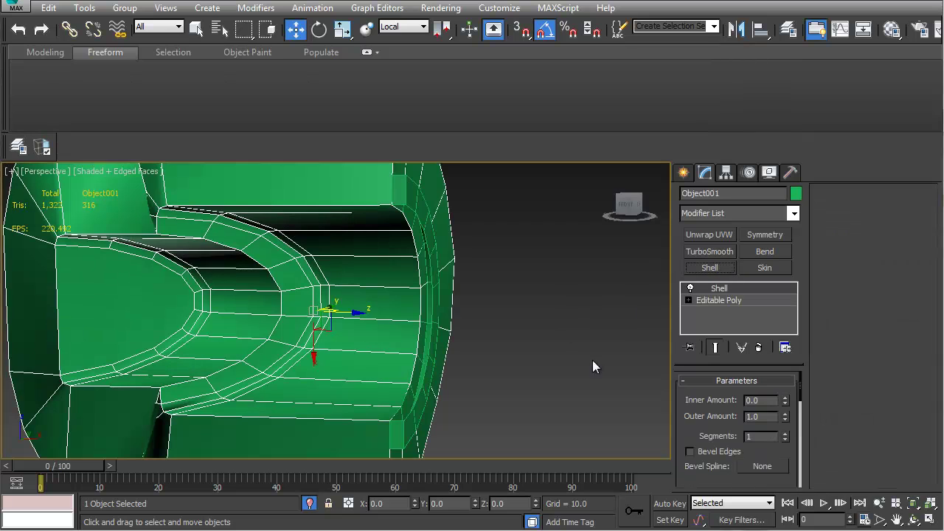
{"action": "right_click", "coordinate": [785, 415]}
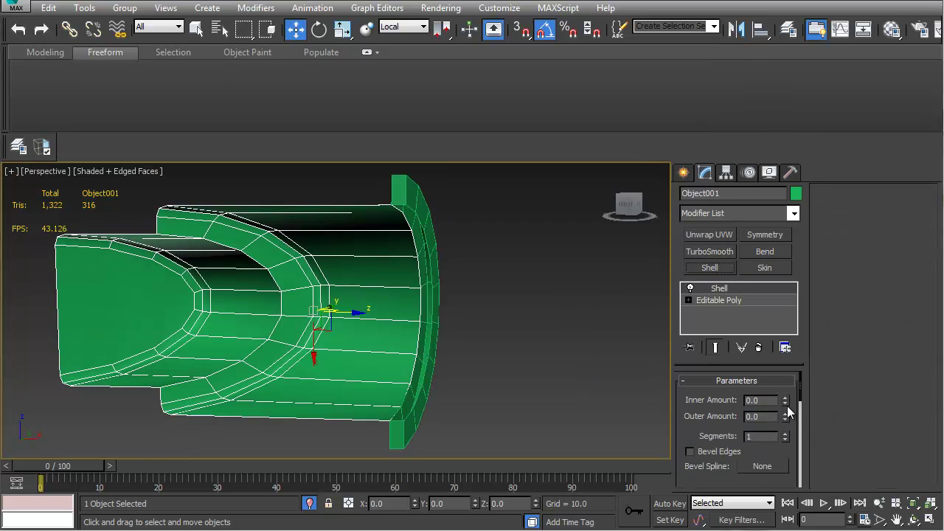
{"action": "left_click_drag", "start_coordinate": [784, 401], "coordinate": [785, 398]}
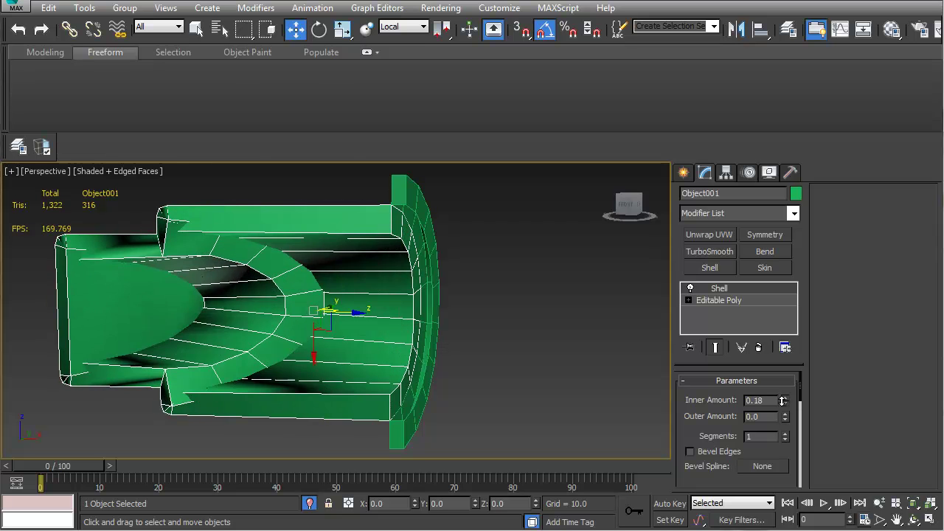
{"action": "left_click_drag", "start_coordinate": [779, 400], "coordinate": [779, 411]}
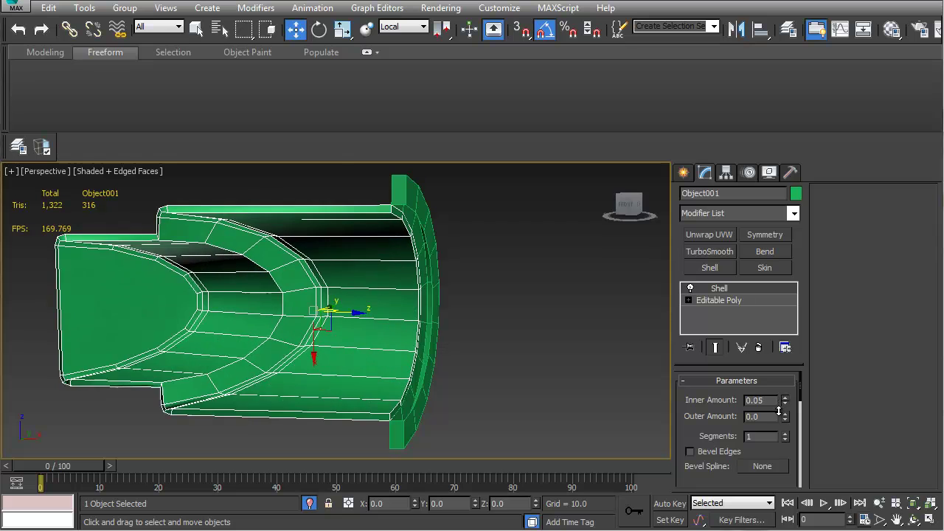
Examine the shell's wall thickness along its open edges, at the step and beside the flange
{"action": "middle_click_drag", "start_coordinate": [132, 271], "coordinate": [177, 283], "text": "alt"}
{"action": "scroll", "coordinate": [174, 283], "scroll_direction": "up", "scroll_amount": 6}
{"action": "middle_click_drag", "start_coordinate": [276, 298], "coordinate": [398, 356], "text": "alt"}
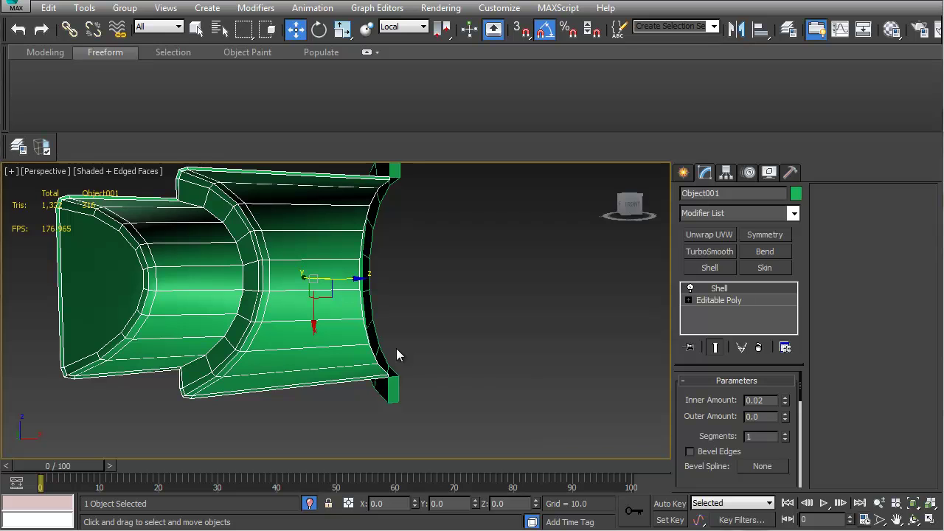
{"action": "middle_click_drag", "start_coordinate": [192, 222], "coordinate": [223, 301]}
{"action": "scroll", "coordinate": [238, 302], "scroll_direction": "up", "scroll_amount": 4}
{"action": "middle_click_drag", "start_coordinate": [296, 280], "coordinate": [190, 248]}
{"action": "scroll", "coordinate": [303, 305], "scroll_direction": "down", "scroll_amount": 3}
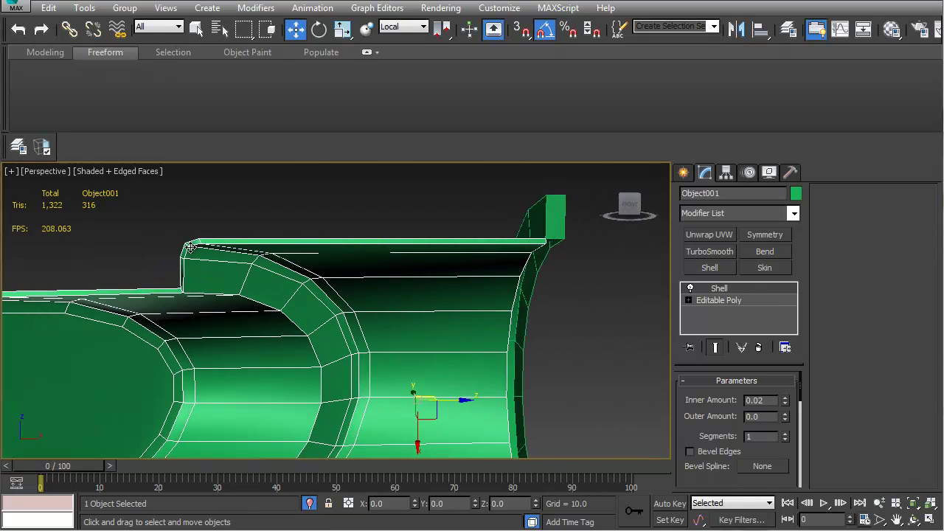
Remove the Shell modifier from the stepped half shell
{"action": "middle_click_drag", "start_coordinate": [525, 299], "coordinate": [288, 226], "text": "alt"}
{"action": "middle_click_drag", "start_coordinate": [506, 237], "coordinate": [515, 329], "text": "alt"}
{"action": "left_click", "coordinate": [759, 348]}
Extrude the wide section's two long open edges towards each other by scaling them to 75% in Z about the selection center
{"action": "middle_click_drag", "start_coordinate": [354, 325], "coordinate": [360, 242], "text": "alt"}
{"action": "key", "text": "2"}
{"action": "left_click", "coordinate": [352, 376]}
{"action": "left_click", "coordinate": [365, 244], "text": "ctrl"}
{"action": "middle_click_drag", "start_coordinate": [330, 284], "coordinate": [300, 249], "text": "alt"}
{"action": "key", "text": "r"}
{"action": "middle_click_drag", "start_coordinate": [357, 310], "coordinate": [350, 265]}
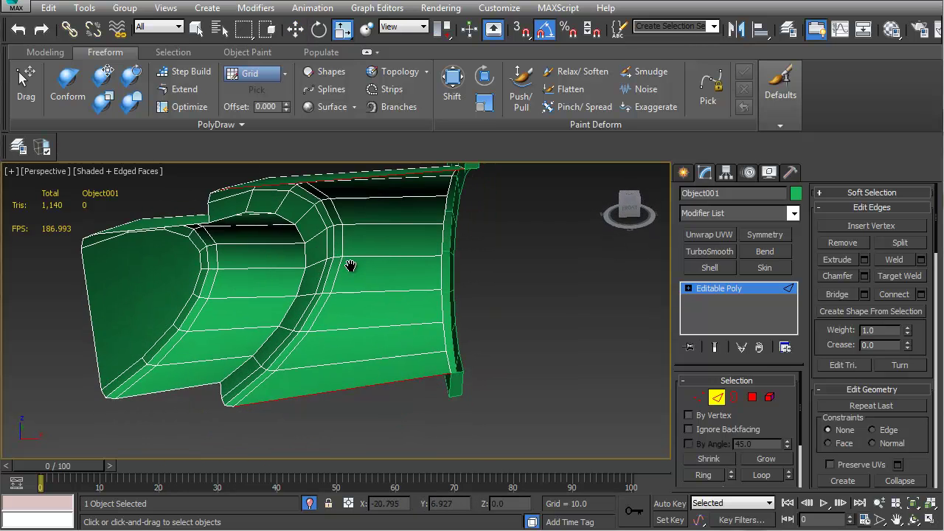
{"action": "left_click_drag", "start_coordinate": [341, 31], "coordinate": [348, 83]}
{"action": "left_click_drag", "start_coordinate": [444, 31], "coordinate": [438, 81]}
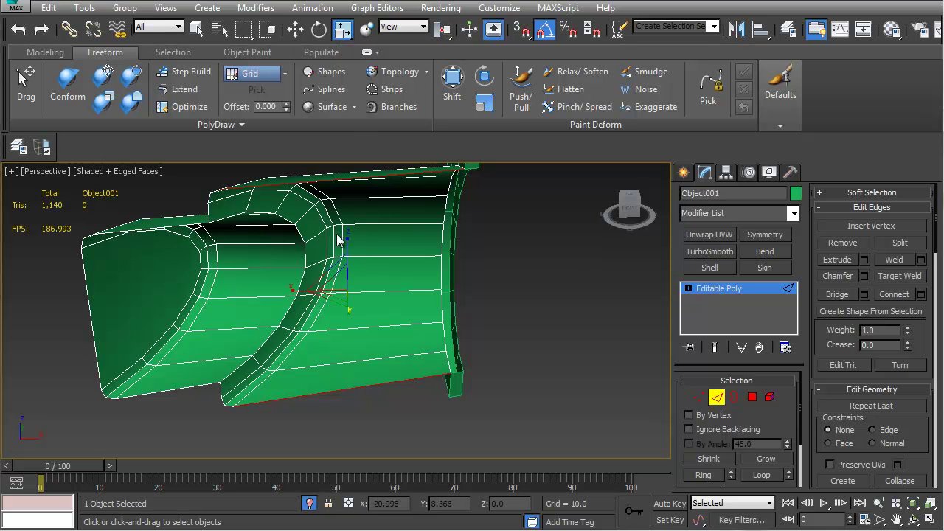
{"action": "left_click_drag", "start_coordinate": [344, 238], "coordinate": [348, 253]}
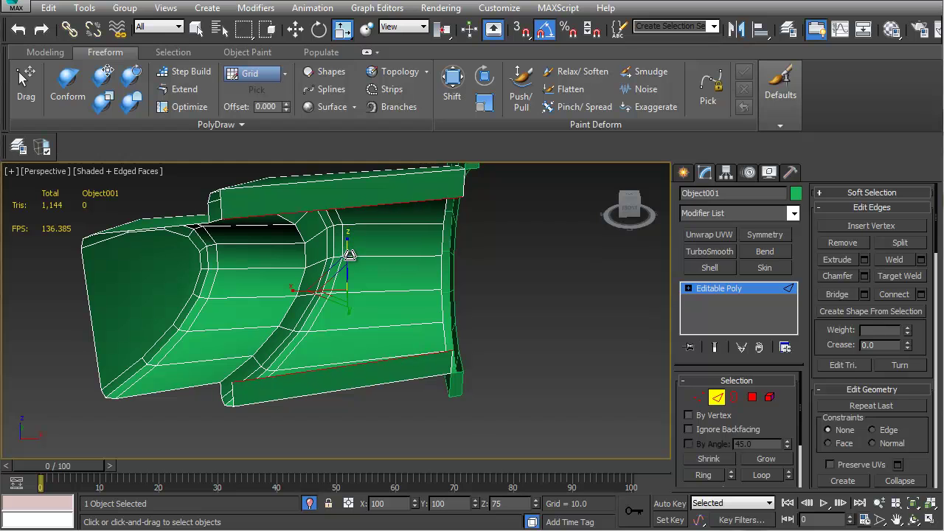
Bridge the opposing upper and lower open edges at the narrow end's rim and its adjoining bevel
{"action": "middle_click_drag", "start_coordinate": [350, 255], "coordinate": [308, 252], "text": "alt"}
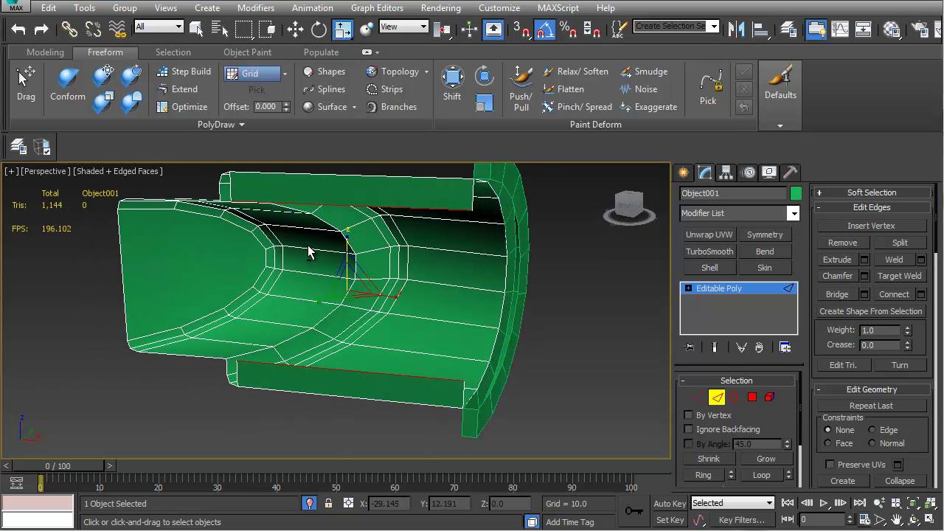
{"action": "middle_click_drag", "start_coordinate": [240, 258], "coordinate": [414, 237], "text": "alt"}
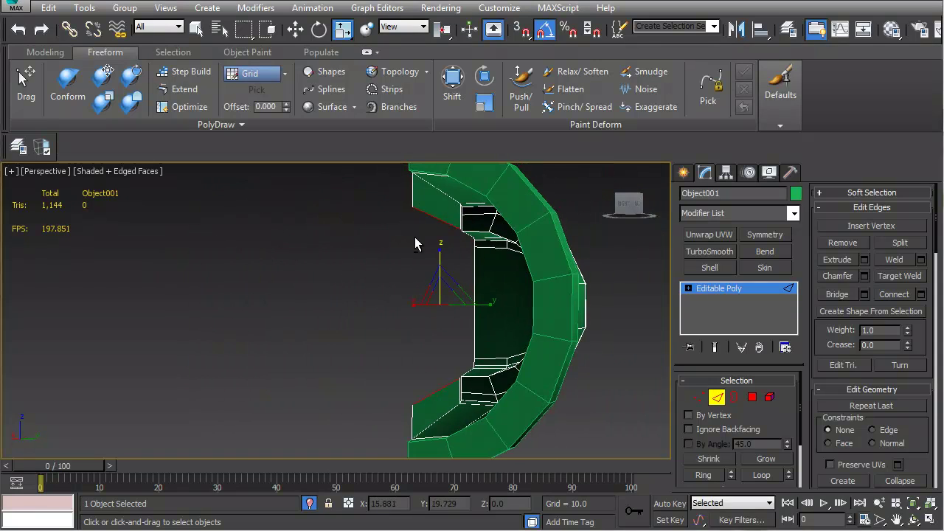
{"action": "middle_click_drag", "start_coordinate": [360, 293], "coordinate": [390, 291], "text": "alt"}
{"action": "scroll", "coordinate": [390, 290], "scroll_direction": "up", "scroll_amount": 3}
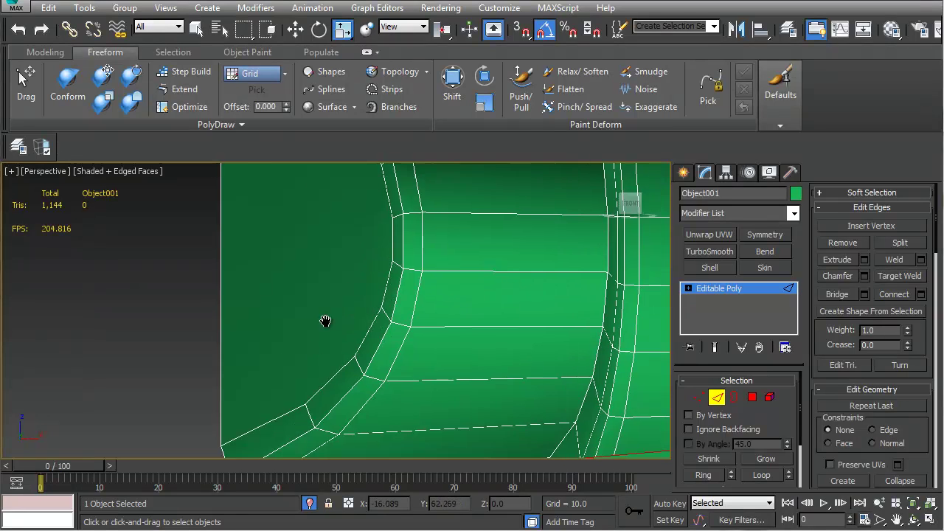
{"action": "middle_click_drag", "start_coordinate": [324, 320], "coordinate": [372, 266]}
{"action": "mouse_move", "coordinate": [302, 355]}
{"action": "middle_mouse_down", "text": "alt"}
{"action": "mouse_move", "coordinate": [343, 419]}
{"action": "mouse_move", "coordinate": [296, 340]}
{"action": "middle_mouse_up", "text": "alt"}
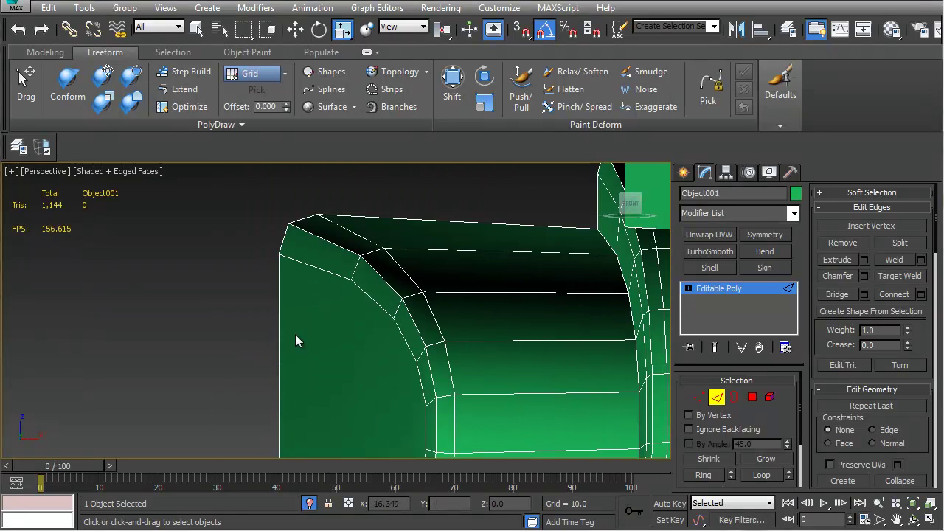
{"action": "left_click", "coordinate": [840, 295]}
{"action": "middle_click_drag", "start_coordinate": [354, 351], "coordinate": [393, 243], "text": "alt"}
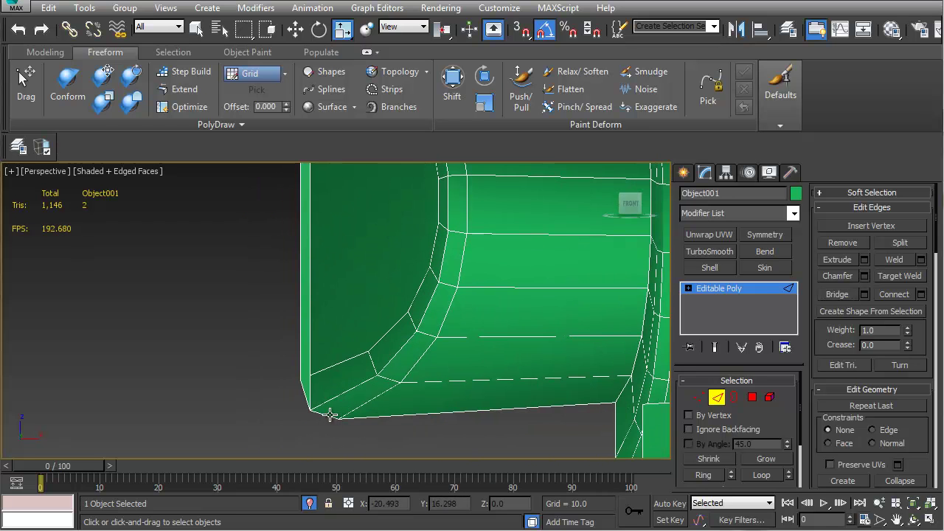
{"action": "left_click", "coordinate": [854, 295]}
Bridge the narrow section's long upper and lower open edges to close its flat side
{"action": "middle_click_drag", "start_coordinate": [533, 258], "coordinate": [373, 269], "text": "alt"}
{"action": "left_click", "coordinate": [403, 219], "text": "ctrl"}
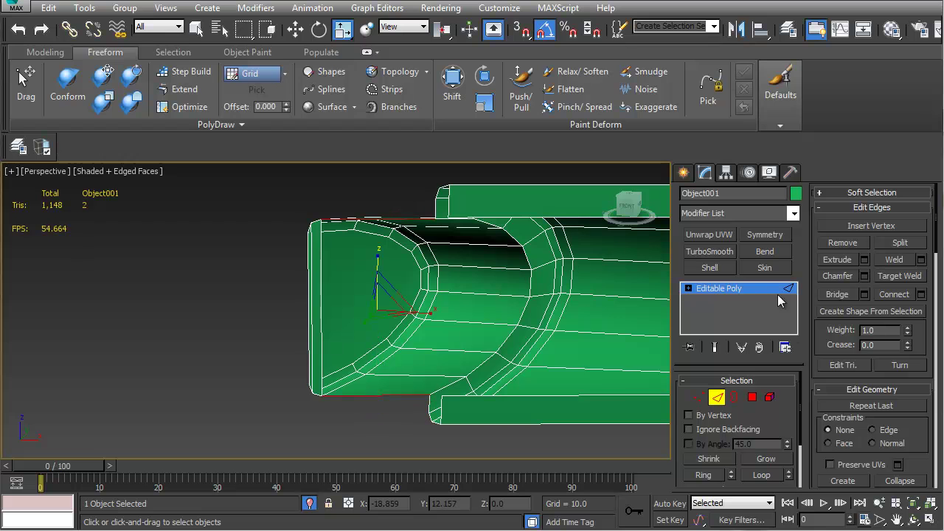
{"action": "left_click", "coordinate": [847, 297]}
Bridge the short open edges between the step and the extruded strips at both the upper and lower corners
{"action": "middle_click_drag", "start_coordinate": [494, 309], "coordinate": [452, 310], "text": "alt"}
{"action": "middle_click_drag", "start_coordinate": [457, 273], "coordinate": [446, 247], "text": "alt"}
{"action": "left_click", "coordinate": [445, 226]}
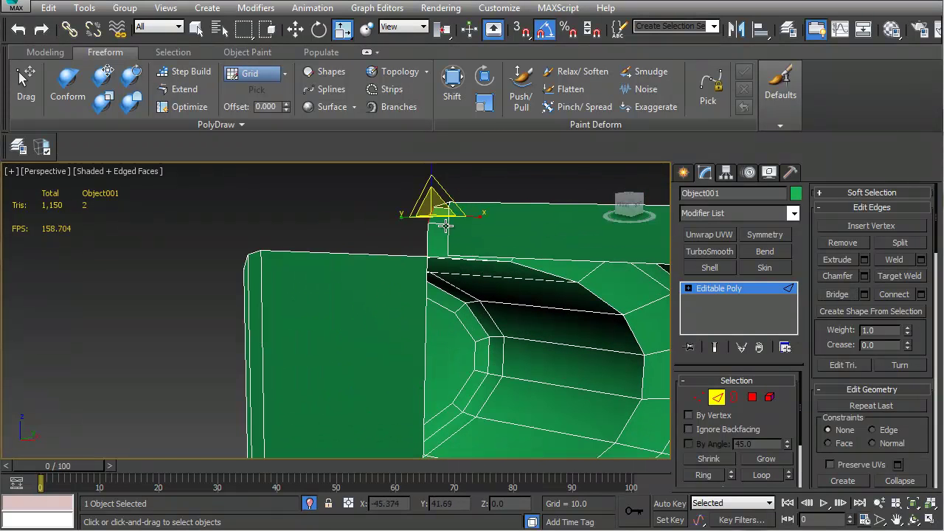
{"action": "left_click", "coordinate": [448, 233]}
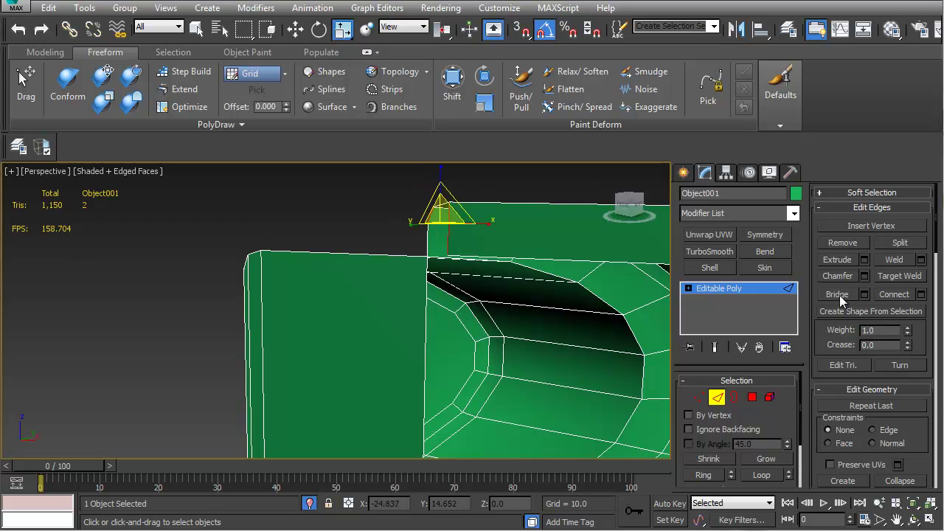
{"action": "middle_click_drag", "start_coordinate": [649, 325], "coordinate": [410, 373], "text": "alt"}
{"action": "left_click", "coordinate": [411, 339]}
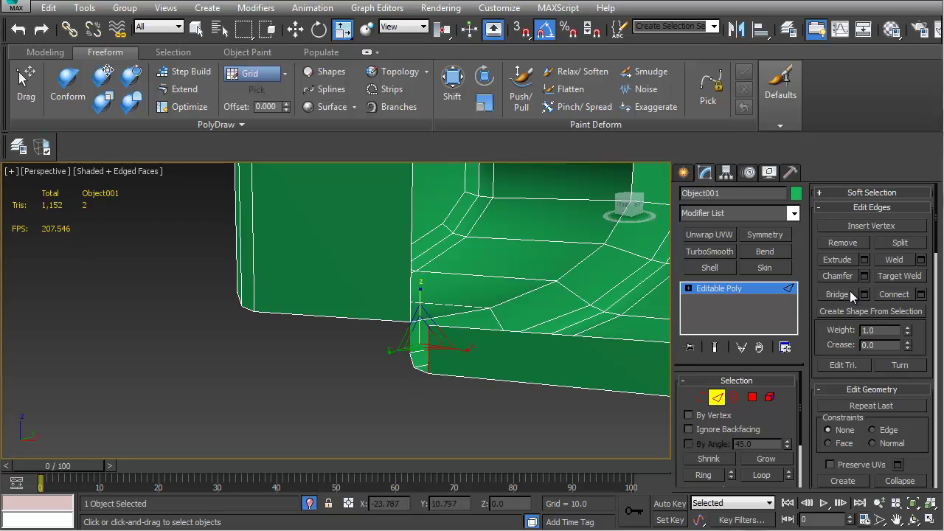
{"action": "middle_click_drag", "start_coordinate": [450, 328], "coordinate": [420, 331], "text": "alt"}
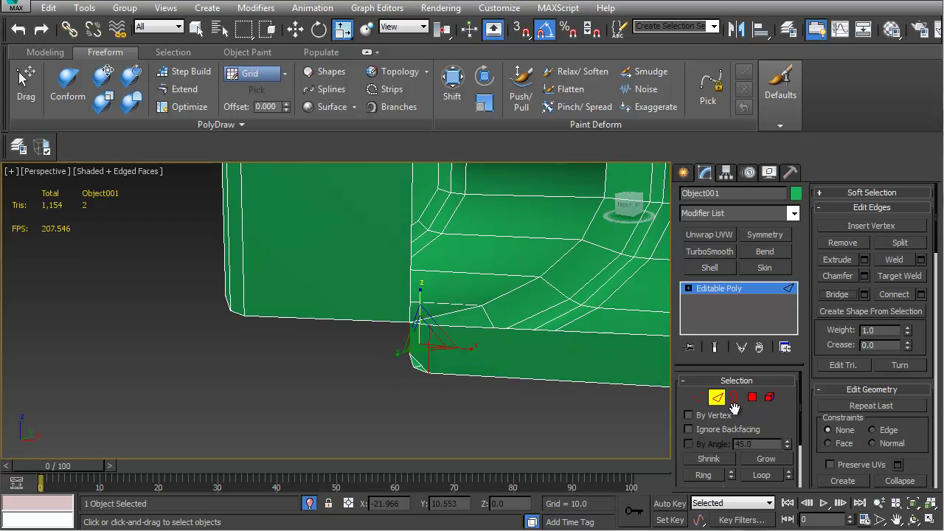
Cap the small open border left at the lower step corner
{"action": "left_click", "coordinate": [734, 398]}
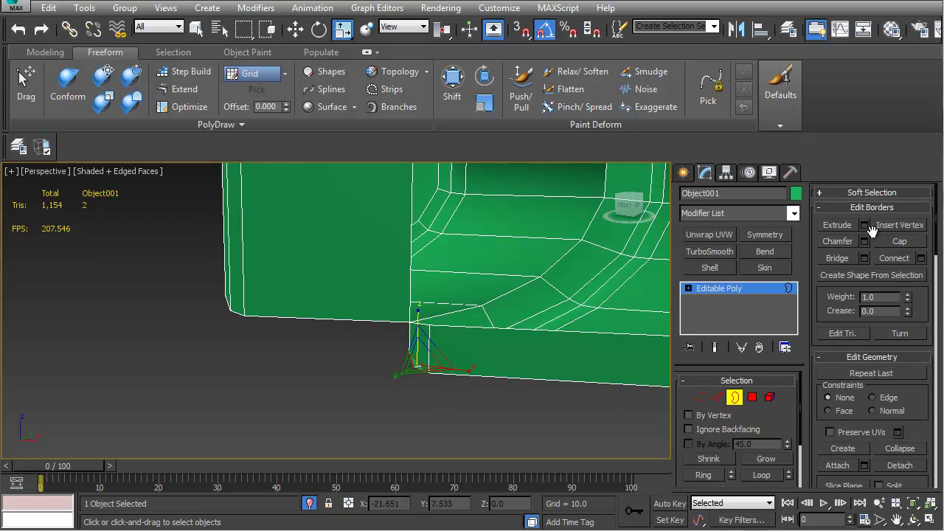
{"action": "middle_click_drag", "start_coordinate": [449, 347], "coordinate": [402, 281], "text": "alt"}
{"action": "right_click", "coordinate": [403, 281]}
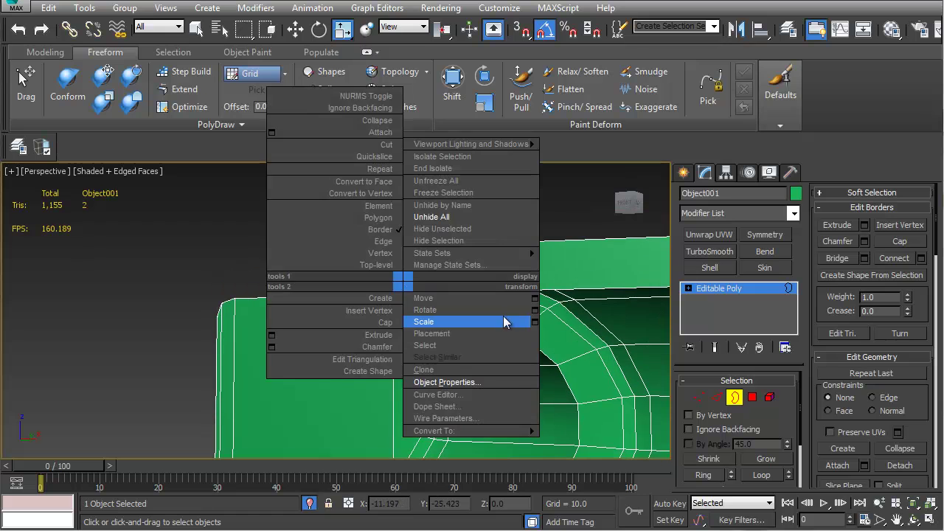
Delete the skewed polygon at the upper step corner
{"action": "left_click", "coordinate": [750, 397]}
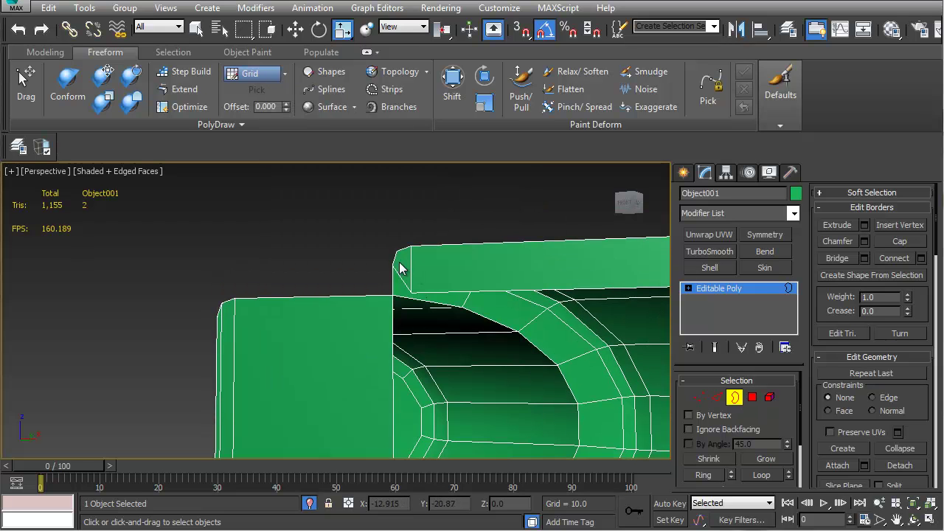
{"action": "left_click", "coordinate": [752, 396]}
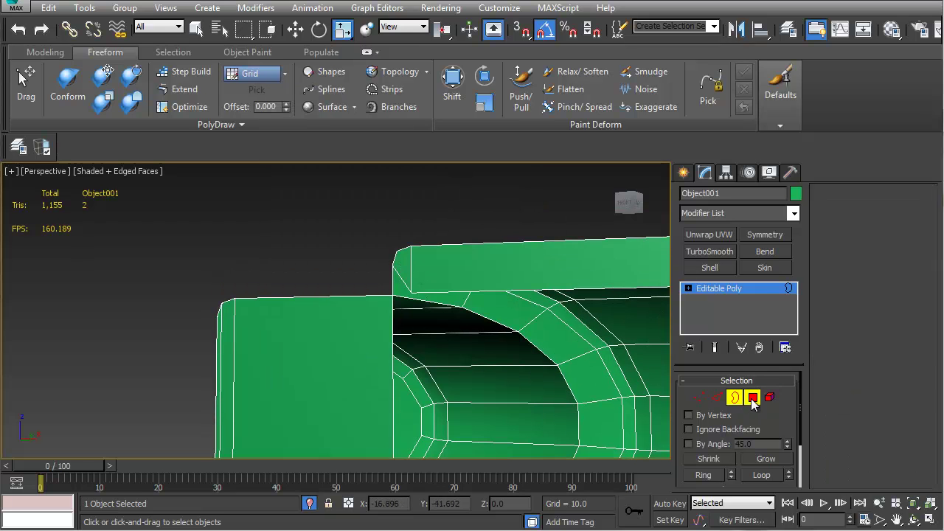
{"action": "key", "text": "Delete"}
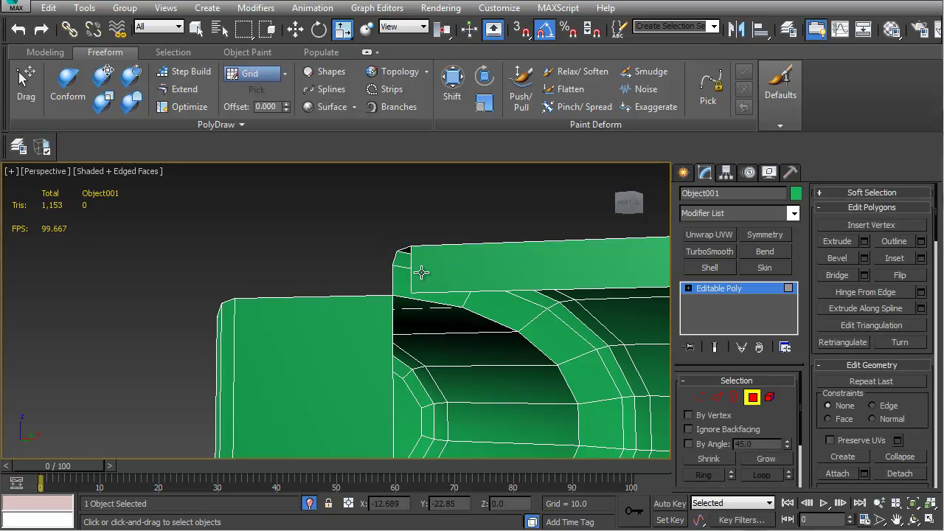
Bridge the upper step corner's facing edges again and cap the small hole left beside them
{"action": "key", "text": "2"}
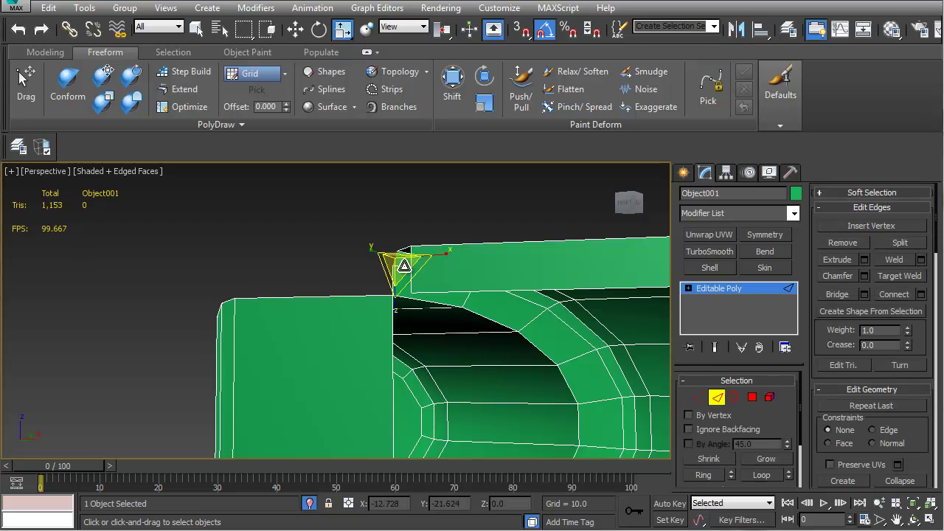
{"action": "middle_click_drag", "start_coordinate": [447, 362], "coordinate": [357, 290]}
{"action": "left_click", "coordinate": [397, 267]}
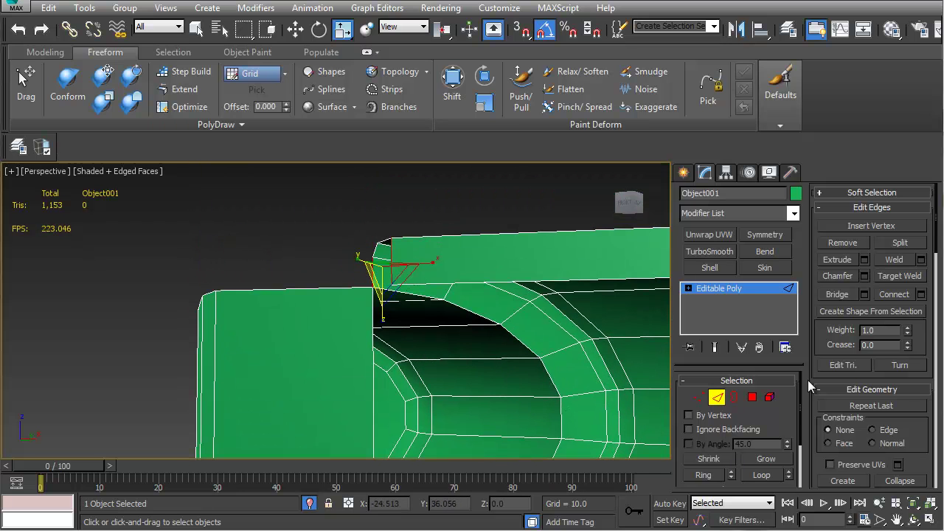
{"action": "left_click", "coordinate": [837, 294]}
{"action": "left_click", "coordinate": [734, 397]}
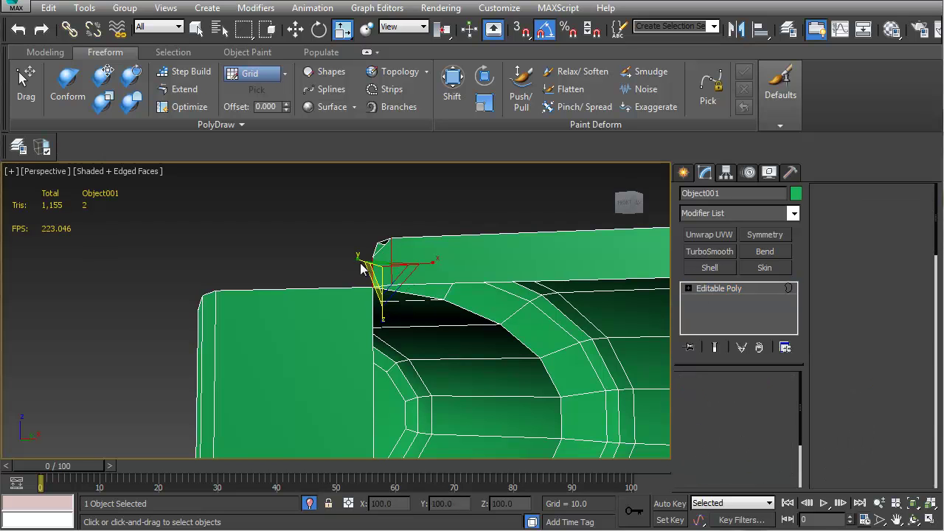
{"action": "left_click", "coordinate": [382, 242]}
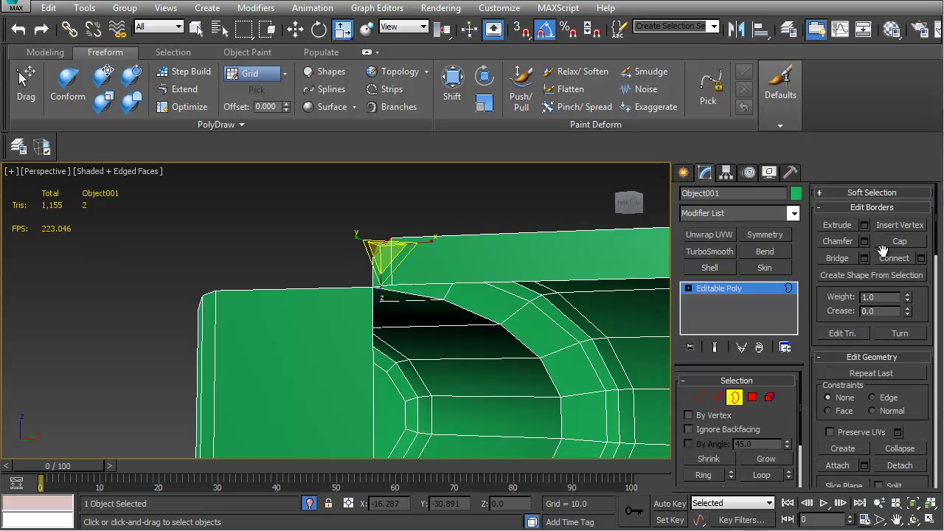
Bridge the upper and lower edges at the step to span the opening between the narrow and wide sections
{"action": "middle_click_drag", "start_coordinate": [421, 346], "coordinate": [452, 339]}
{"action": "scroll", "coordinate": [409, 289], "scroll_direction": "down", "scroll_amount": 2}
{"action": "key", "text": "2"}
{"action": "left_click", "coordinate": [384, 250]}
{"action": "middle_click_drag", "start_coordinate": [414, 382], "coordinate": [397, 421], "text": "alt"}
{"action": "left_click", "coordinate": [385, 420], "text": "ctrl"}
{"action": "left_click", "coordinate": [837, 294]}
Bridge the long inner edges of the wide section's two strips to close its flat side
{"action": "left_click", "coordinate": [577, 245]}
{"action": "left_click", "coordinate": [592, 424], "text": "ctrl"}
{"action": "left_click", "coordinate": [836, 295]}
{"action": "middle_click_drag", "start_coordinate": [574, 320], "coordinate": [365, 316], "text": "alt"}
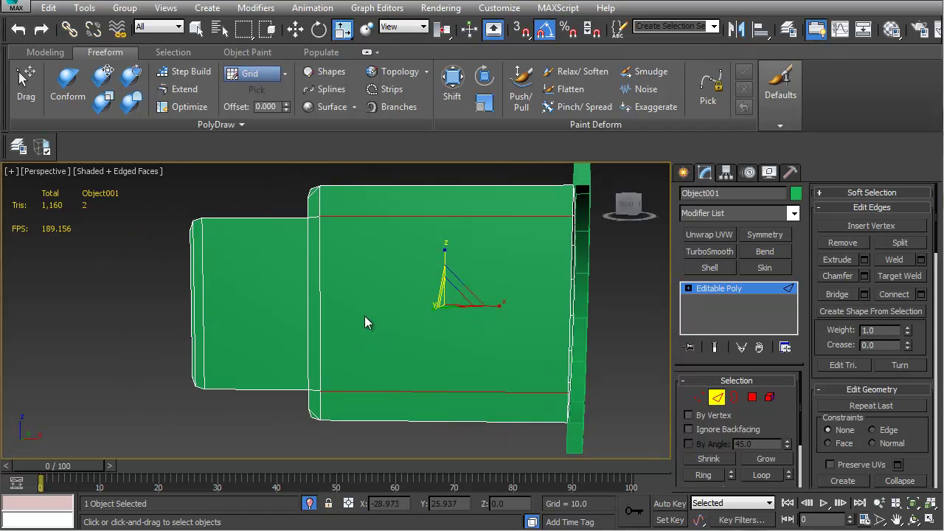
Select the flat cover's polygons: the upper strip, the step corner and strip, the narrow section, its end bevel and the large central face
{"action": "left_click", "coordinate": [752, 398]}
{"action": "left_click", "coordinate": [337, 200]}
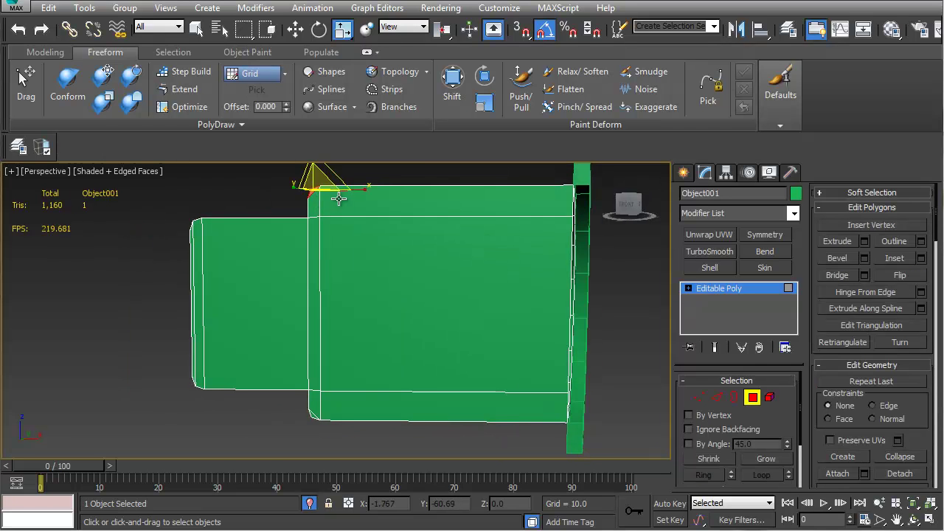
{"action": "left_click", "coordinate": [316, 204], "text": "ctrl"}
{"action": "left_click", "coordinate": [317, 243], "text": "ctrl"}
{"action": "left_click", "coordinate": [241, 261], "text": "ctrl"}
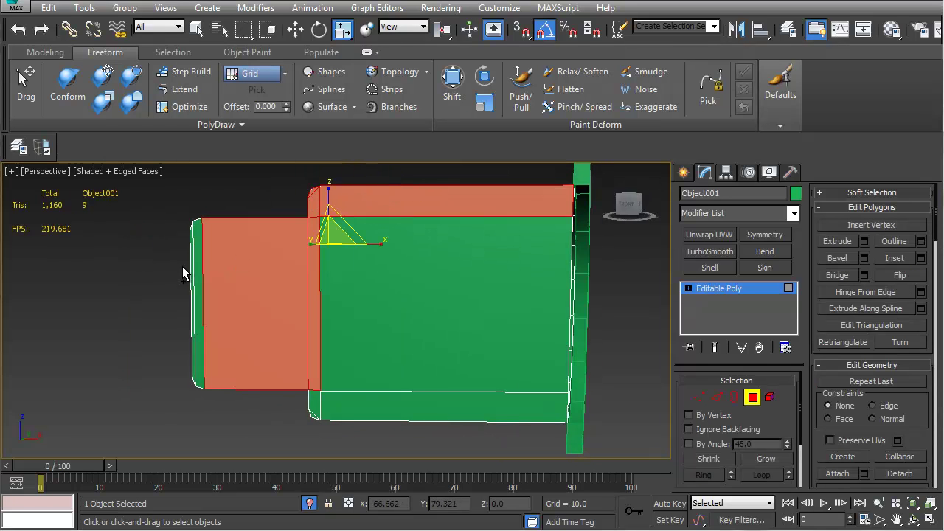
{"action": "left_click", "coordinate": [197, 272], "text": "ctrl"}
{"action": "left_click", "coordinate": [372, 278], "text": "ctrl"}
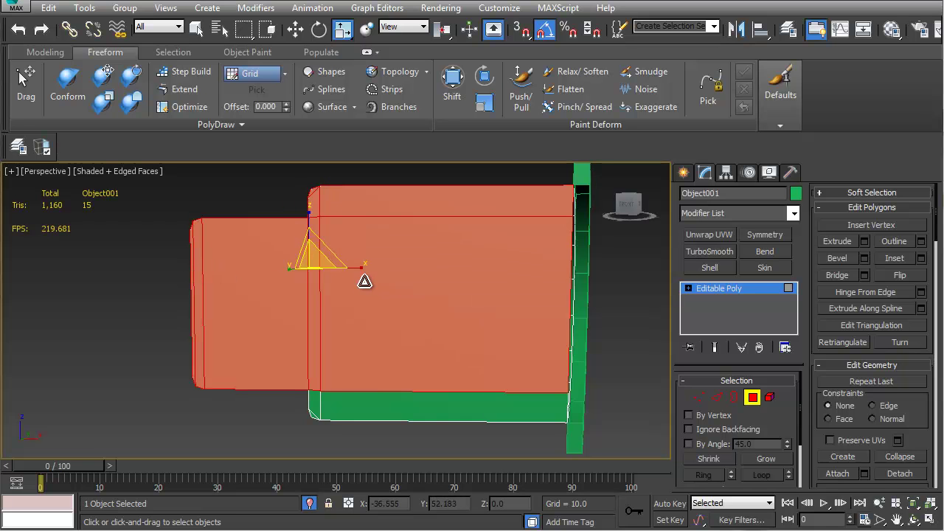
Remove the flat cover's inner edges at the narrow end, the step, both corners and along the wide section to merge it into one polygon
{"action": "key", "text": "2"}
{"action": "middle_click_drag", "start_coordinate": [347, 390], "coordinate": [377, 376]}
{"action": "scroll", "coordinate": [370, 370], "scroll_direction": "up", "scroll_amount": 3}
{"action": "middle_click_drag", "start_coordinate": [213, 361], "coordinate": [334, 375]}
{"action": "left_click", "coordinate": [270, 326]}
{"action": "left_click", "coordinate": [284, 329], "text": "ctrl"}
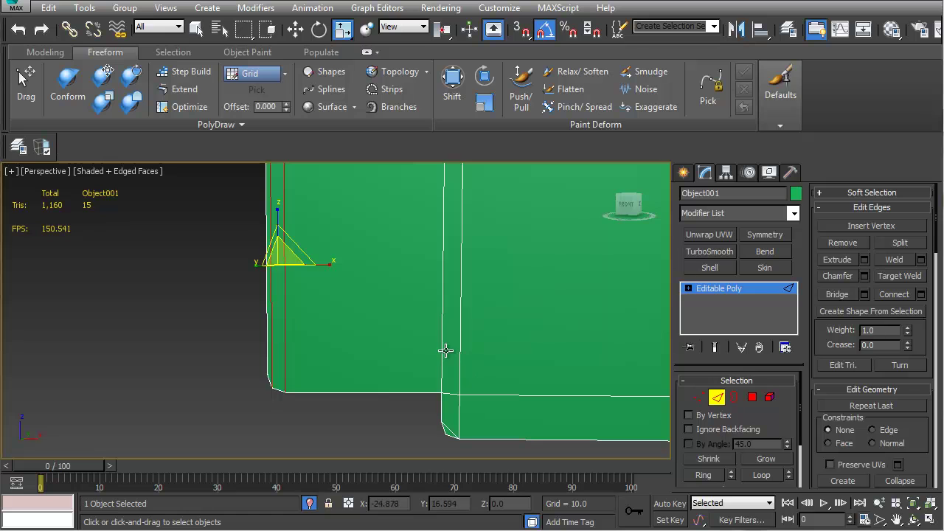
{"action": "left_click", "coordinate": [443, 350], "text": "ctrl"}
{"action": "left_click", "coordinate": [457, 353], "text": "ctrl"}
{"action": "left_click", "coordinate": [449, 389], "text": "ctrl"}
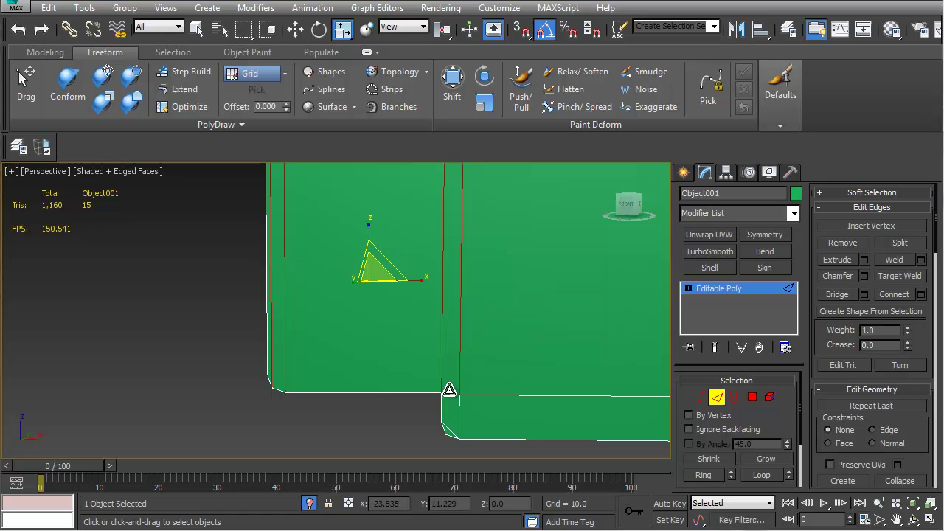
{"action": "left_click", "coordinate": [451, 430], "text": "ctrl"}
{"action": "left_click", "coordinate": [461, 417], "text": "ctrl"}
{"action": "left_click", "coordinate": [451, 394], "text": "ctrl"}
{"action": "left_click", "coordinate": [468, 394], "text": "ctrl"}
{"action": "middle_click_drag", "start_coordinate": [548, 338], "coordinate": [328, 350]}
{"action": "left_click", "coordinate": [314, 310], "text": "ctrl"}
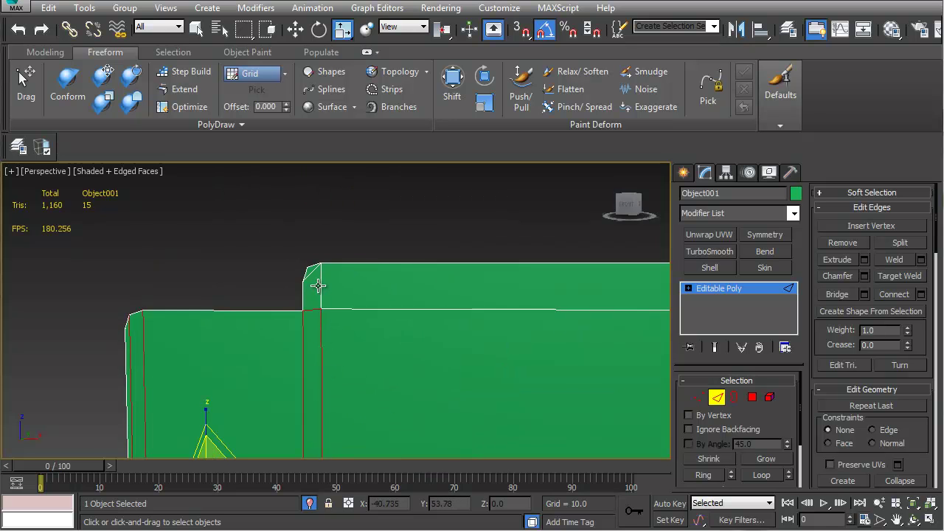
{"action": "left_click", "coordinate": [331, 303], "text": "ctrl"}
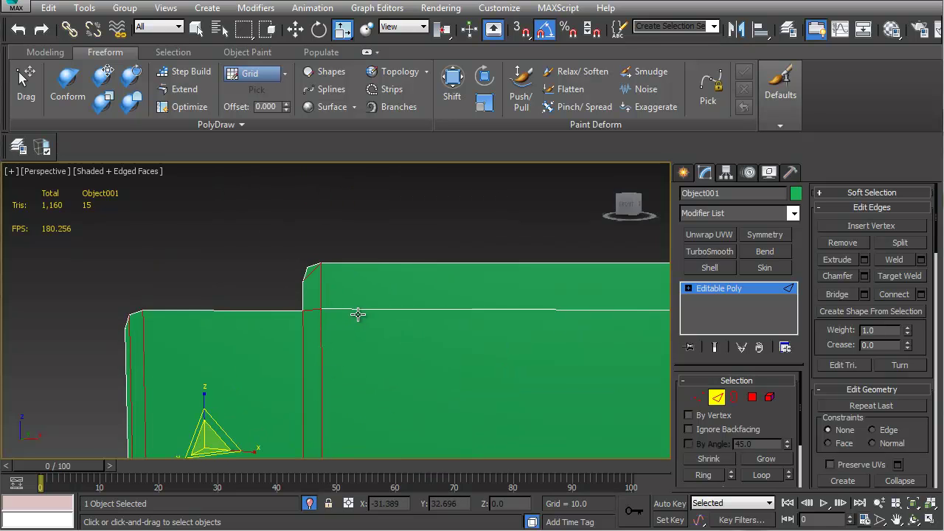
{"action": "middle_click_drag", "start_coordinate": [320, 342], "coordinate": [304, 378], "text": "alt"}
{"action": "scroll", "coordinate": [422, 275], "scroll_direction": "down", "scroll_amount": 5}
{"action": "scroll", "coordinate": [405, 306], "scroll_direction": "up", "scroll_amount": 4}
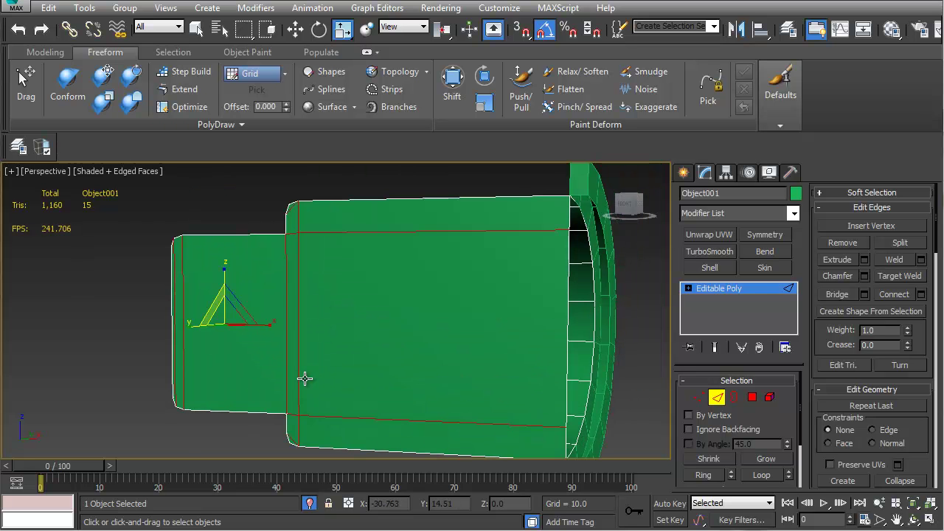
{"action": "key", "text": "ctrl+BackSpace"}
Inset the flat cover polygon with an amount of 0.08
{"action": "mouse_move", "coordinate": [398, 302]}
{"action": "middle_mouse_down", "text": "alt"}
{"action": "mouse_move", "coordinate": [292, 278]}
{"action": "mouse_move", "coordinate": [396, 308]}
{"action": "mouse_move", "coordinate": [384, 325]}
{"action": "mouse_move", "coordinate": [288, 288]}
{"action": "mouse_move", "coordinate": [419, 253]}
{"action": "mouse_move", "coordinate": [387, 302]}
{"action": "middle_mouse_up", "text": "alt"}
{"action": "left_click", "coordinate": [751, 397]}
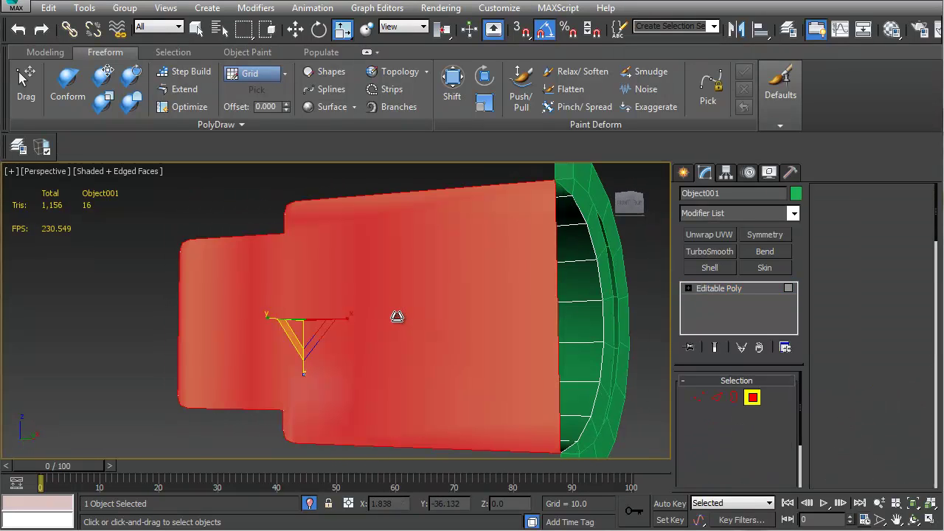
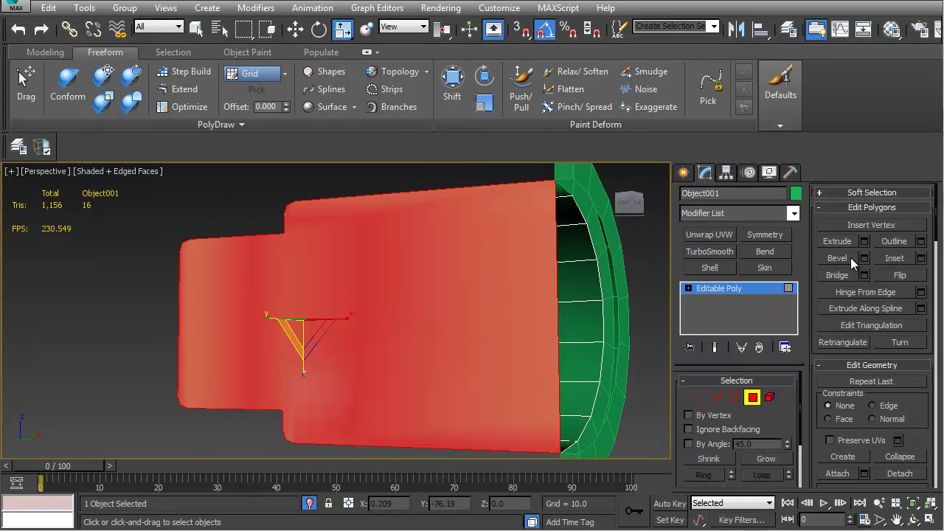
{"action": "left_click", "coordinate": [403, 298]}
{"action": "key", "text": "ctrl+z"}
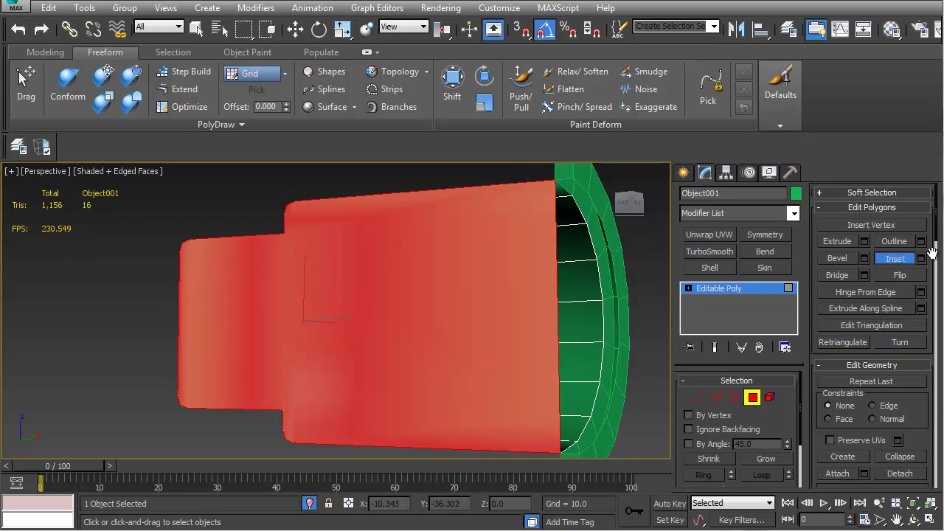
{"action": "left_click", "coordinate": [921, 259]}
{"action": "left_click_drag", "start_coordinate": [346, 340], "coordinate": [346, 336]}
{"action": "middle_click_drag", "start_coordinate": [412, 254], "coordinate": [454, 249], "text": "alt"}
{"action": "scroll", "coordinate": [321, 235], "scroll_direction": "up", "scroll_amount": 4}
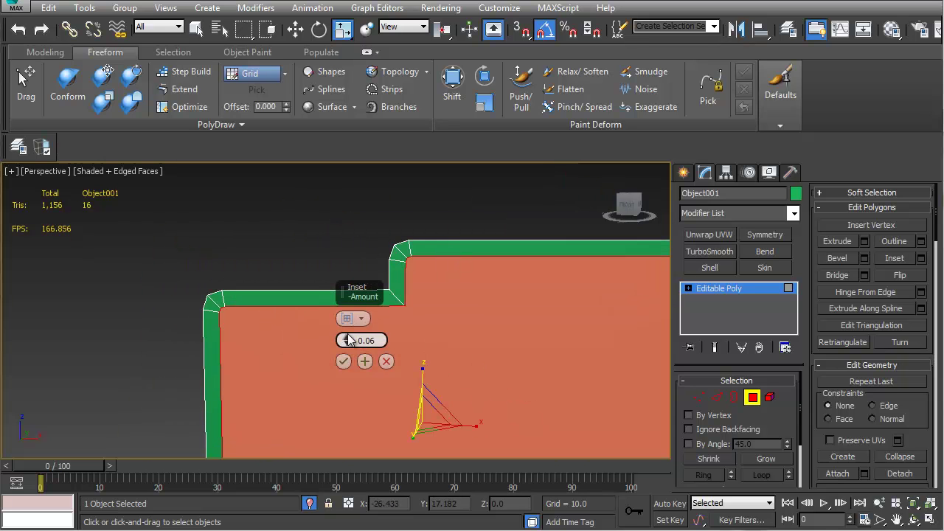
{"action": "left_click_drag", "start_coordinate": [347, 342], "coordinate": [348, 330]}
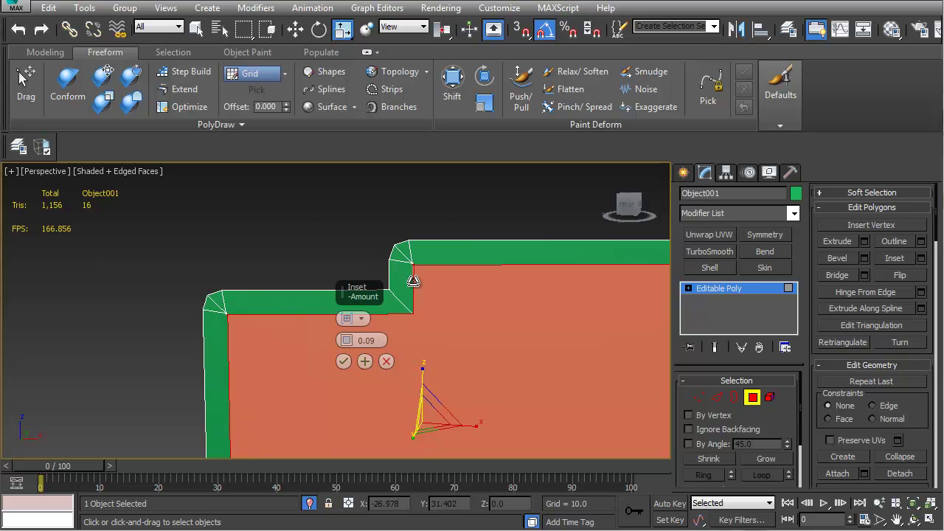
{"action": "left_click", "coordinate": [348, 345]}
Check the inset border around the cover's corners and steps, and accept the inset
{"action": "middle_click_drag", "start_coordinate": [495, 337], "coordinate": [462, 329]}
{"action": "scroll", "coordinate": [473, 313], "scroll_direction": "down", "scroll_amount": 4}
{"action": "scroll", "coordinate": [461, 354], "scroll_direction": "up", "scroll_amount": 2}
{"action": "middle_click_drag", "start_coordinate": [459, 368], "coordinate": [454, 357]}
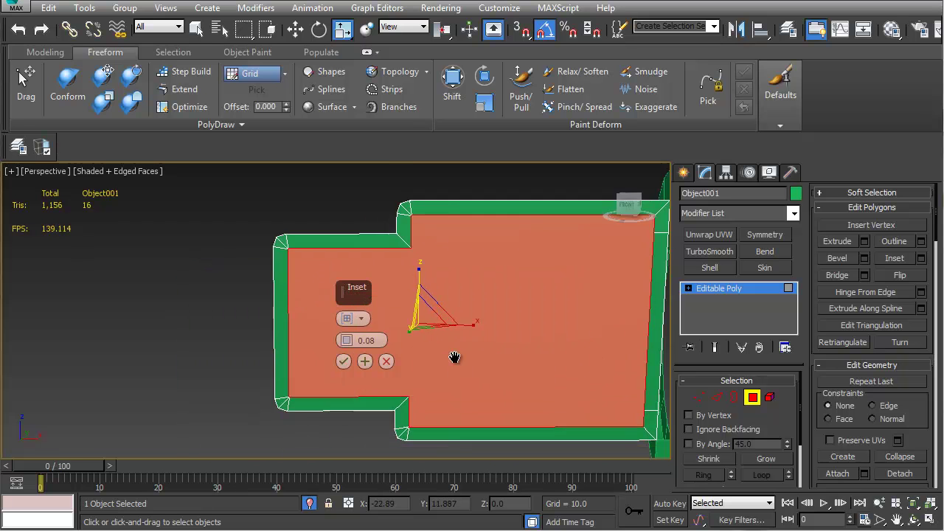
{"action": "scroll", "coordinate": [454, 354], "scroll_direction": "up", "scroll_amount": 3}
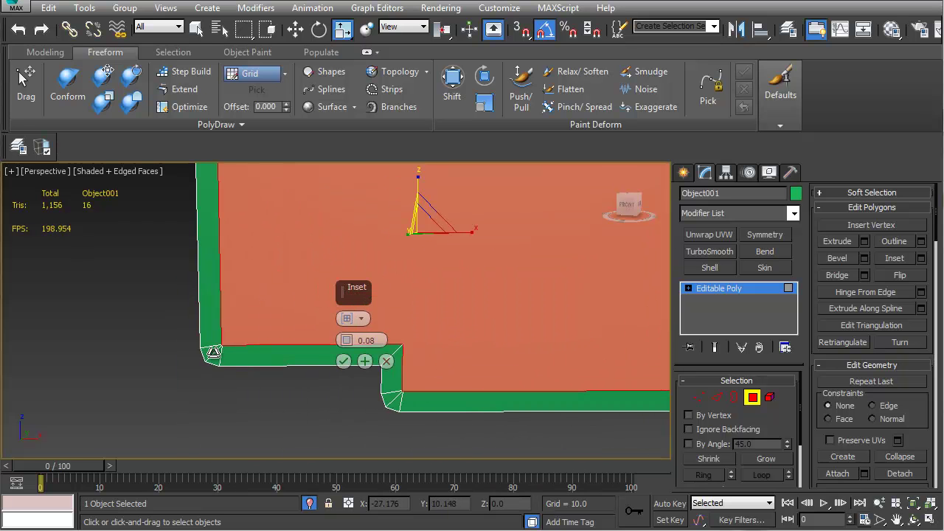
{"action": "middle_click_drag", "start_coordinate": [233, 237], "coordinate": [185, 294]}
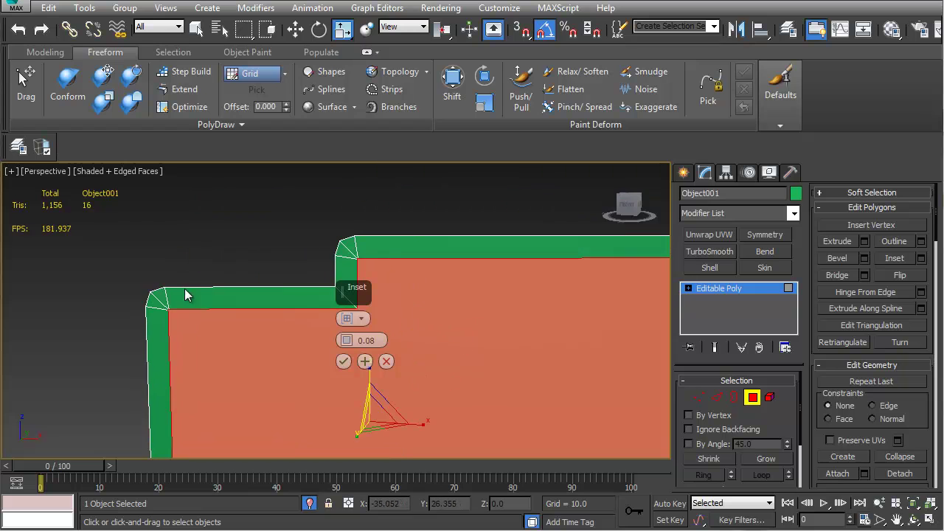
{"action": "middle_click_drag", "start_coordinate": [349, 246], "coordinate": [421, 245], "text": "alt"}
{"action": "middle_click_drag", "start_coordinate": [271, 194], "coordinate": [302, 214]}
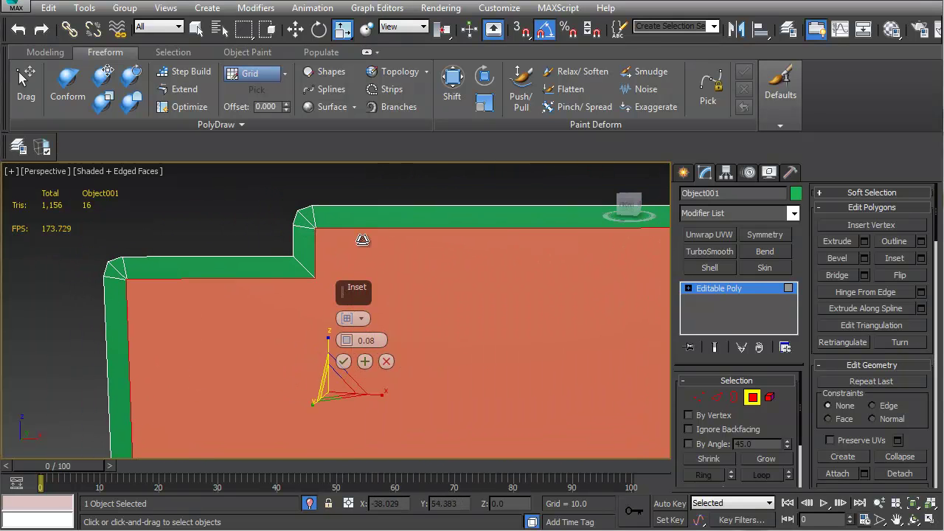
{"action": "left_click", "coordinate": [343, 361]}
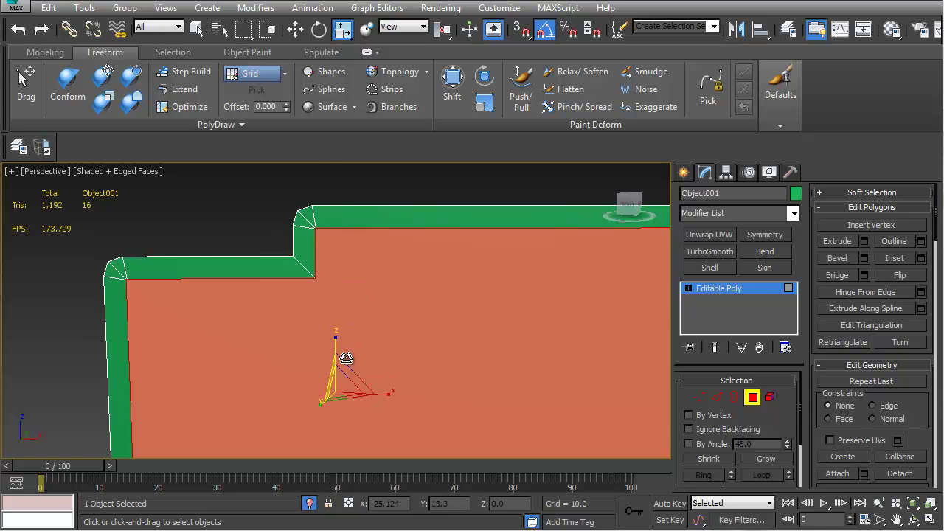
Collapse the clustered inset vertices into one at the upper step corner and at the upper narrow-end corner
{"action": "key", "text": "1"}
{"action": "left_click", "coordinate": [316, 227]}
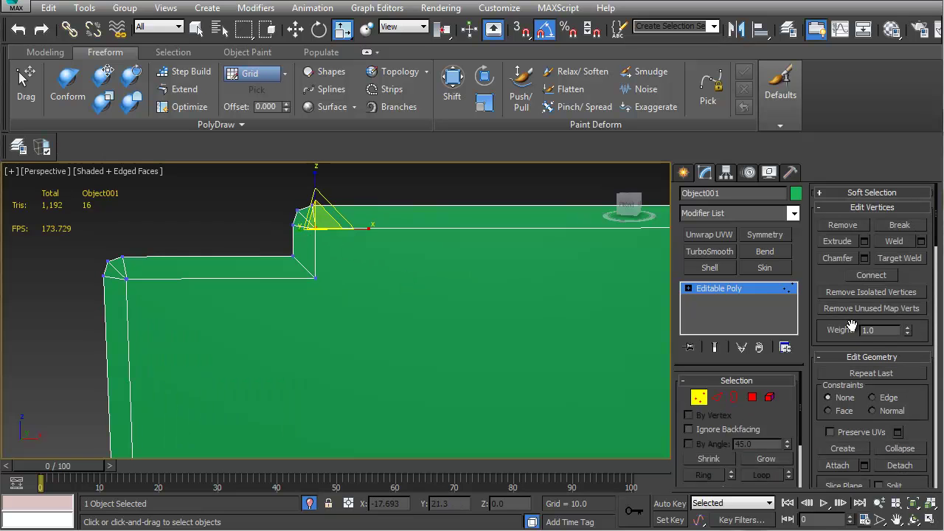
{"action": "left_click", "coordinate": [908, 448]}
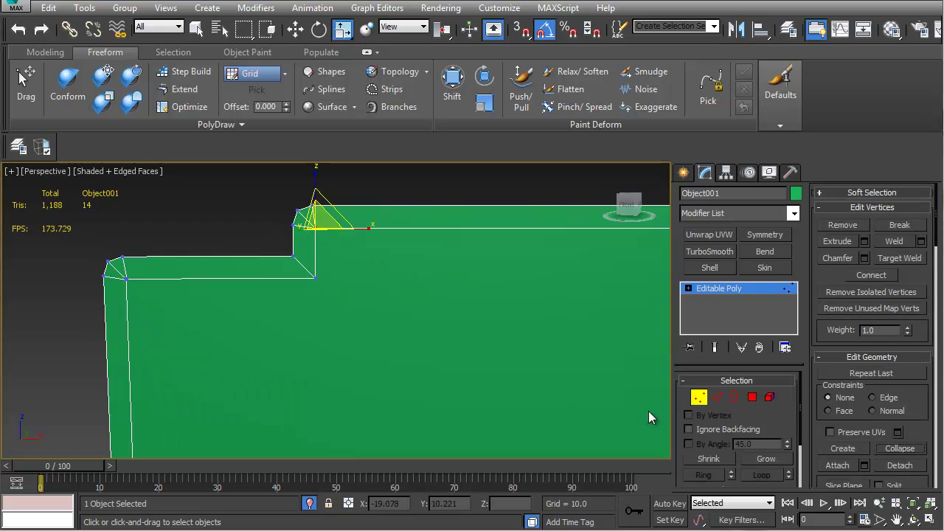
{"action": "left_click", "coordinate": [127, 278]}
{"action": "left_click_drag", "start_coordinate": [797, 432], "coordinate": [769, 337]}
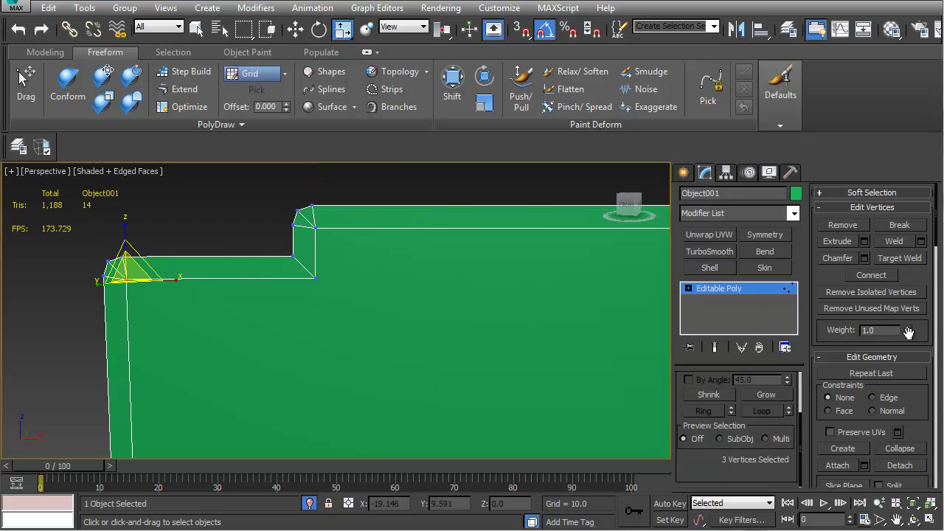
{"action": "left_click", "coordinate": [906, 448]}
Collapse the clustered inset vertices into one at the lower narrow-end corner and at the lower step corner
{"action": "middle_click_drag", "start_coordinate": [442, 310], "coordinate": [166, 280], "text": "alt"}
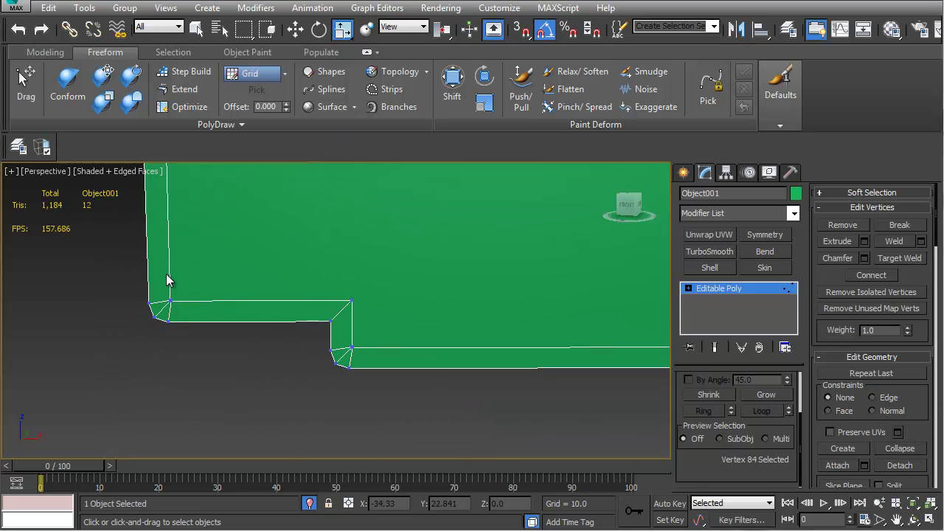
{"action": "left_click_drag", "start_coordinate": [176, 294], "coordinate": [168, 308]}
{"action": "middle_click_drag", "start_coordinate": [170, 309], "coordinate": [324, 318], "text": "alt"}
{"action": "middle_click_drag", "start_coordinate": [127, 285], "coordinate": [413, 287], "text": "alt"}
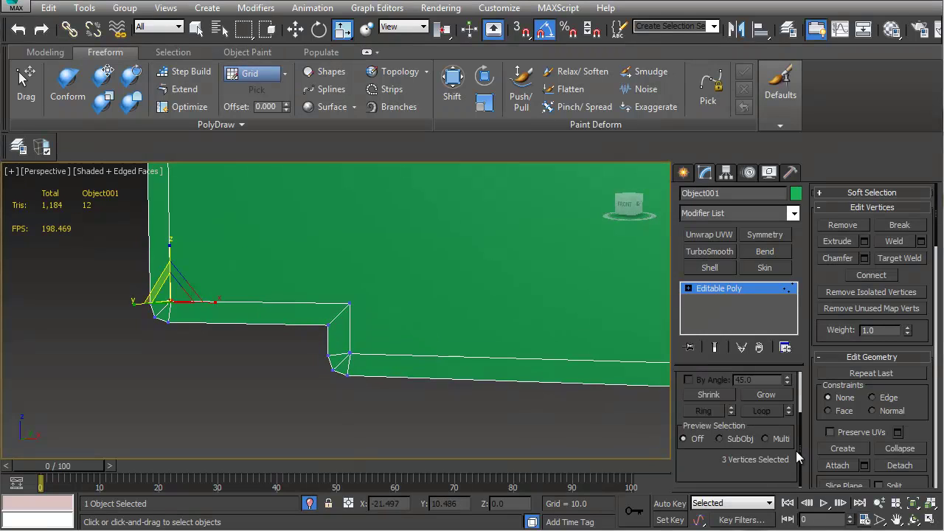
{"action": "left_click", "coordinate": [900, 447]}
{"action": "key", "text": "F3"}
{"action": "mouse_move", "coordinate": [375, 358]}
{"action": "middle_mouse_down"}
{"action": "mouse_move", "coordinate": [372, 376]}
{"action": "mouse_move", "coordinate": [365, 358]}
{"action": "middle_mouse_up"}
{"action": "left_click_drag", "start_coordinate": [364, 359], "coordinate": [324, 387]}
{"action": "left_click", "coordinate": [901, 449]}
Remove the extra diagonal edges inside the border's rounded corners at the narrow end and the step
{"action": "middle_click_drag", "start_coordinate": [470, 168], "coordinate": [424, 343]}
{"action": "mouse_move", "coordinate": [325, 315]}
{"action": "middle_mouse_down"}
{"action": "mouse_move", "coordinate": [356, 318]}
{"action": "mouse_move", "coordinate": [356, 264]}
{"action": "mouse_move", "coordinate": [386, 301]}
{"action": "mouse_move", "coordinate": [383, 281]}
{"action": "mouse_move", "coordinate": [413, 273]}
{"action": "mouse_move", "coordinate": [269, 288]}
{"action": "middle_mouse_up"}
{"action": "key", "text": "F3"}
{"action": "key", "text": "2"}
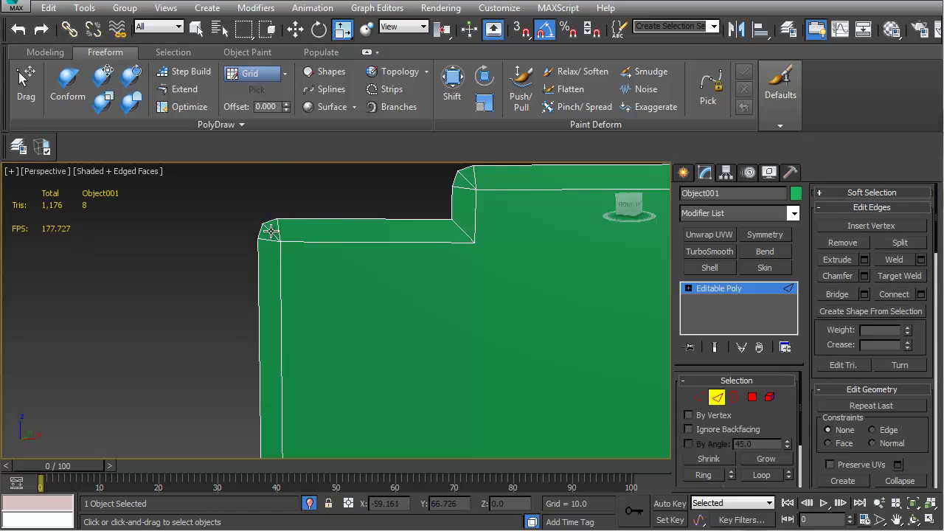
{"action": "left_click", "coordinate": [271, 230]}
{"action": "middle_click_drag", "start_coordinate": [466, 182], "coordinate": [300, 399], "text": "alt"}
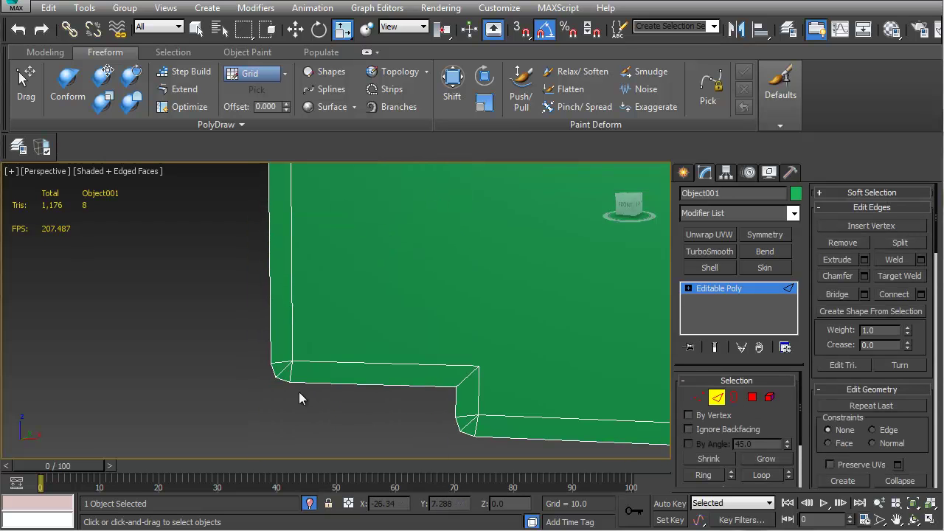
{"action": "left_click", "coordinate": [286, 367], "text": "ctrl"}
{"action": "left_click", "coordinate": [470, 420], "text": "ctrl"}
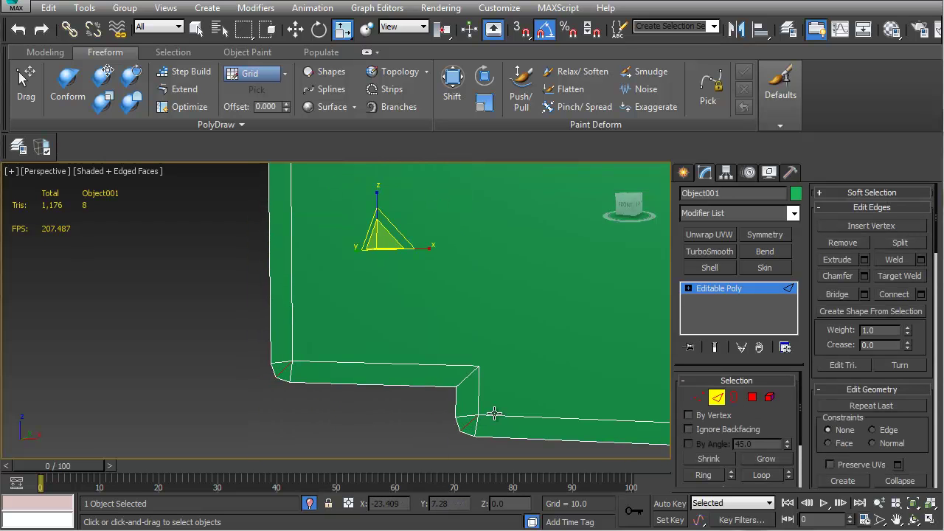
{"action": "left_click", "coordinate": [494, 414]}
Connect the step's two inner corners with an edge, and join each to the matching wide-end vertex using the Optimize tool
{"action": "middle_click_drag", "start_coordinate": [491, 413], "coordinate": [303, 313], "text": "alt"}
{"action": "scroll", "coordinate": [363, 344], "scroll_direction": "up", "scroll_amount": 3}
{"action": "mouse_move", "coordinate": [363, 344]}
{"action": "middle_mouse_down", "text": "alt"}
{"action": "mouse_move", "coordinate": [435, 351]}
{"action": "mouse_move", "coordinate": [353, 347]}
{"action": "middle_mouse_up", "text": "alt"}
{"action": "left_click", "coordinate": [189, 107]}
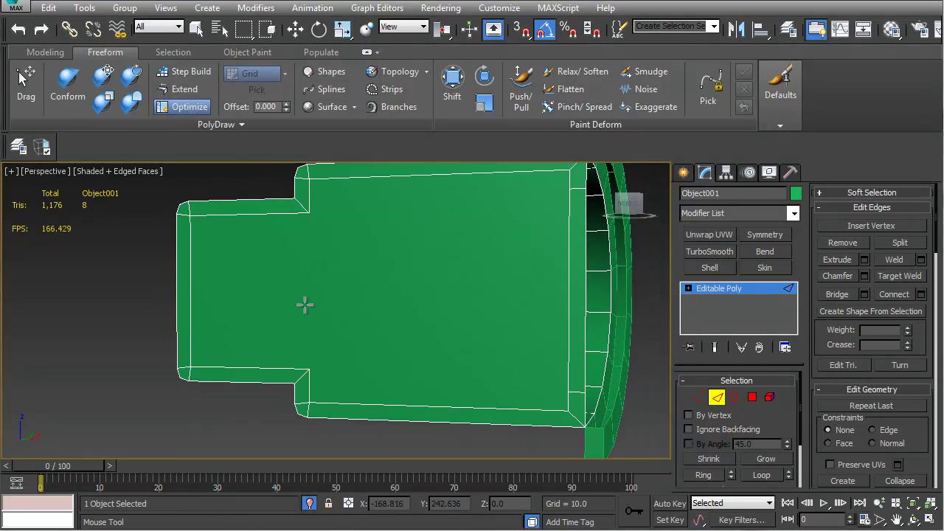
{"action": "left_click", "coordinate": [309, 367]}
{"action": "left_click", "coordinate": [557, 389], "text": "ctrl"}
{"action": "left_click", "coordinate": [554, 189], "text": "ctrl"}
{"action": "middle_click_drag", "start_coordinate": [521, 286], "coordinate": [417, 322], "text": "alt"}
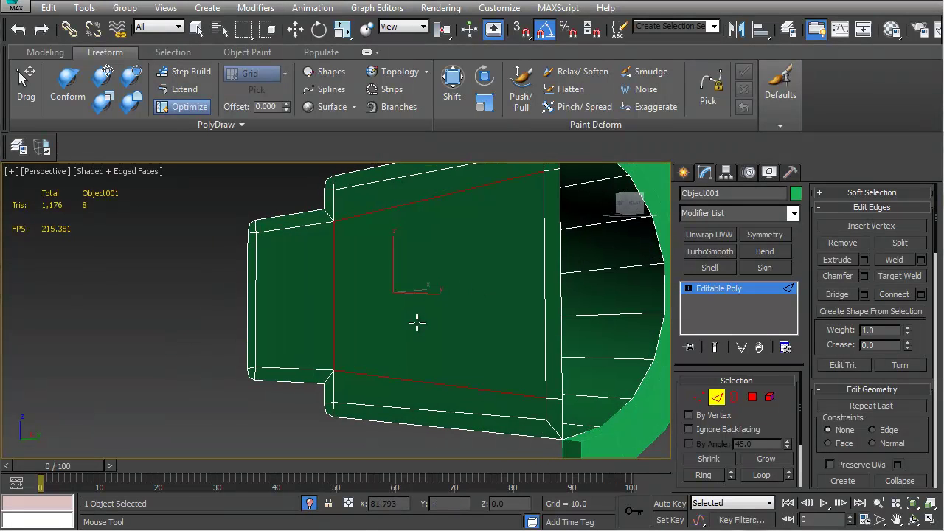
Align the lower pair of wide-end vertices with the lower inner step corner by setting their Z to 2.265
{"action": "left_click", "coordinate": [306, 368]}
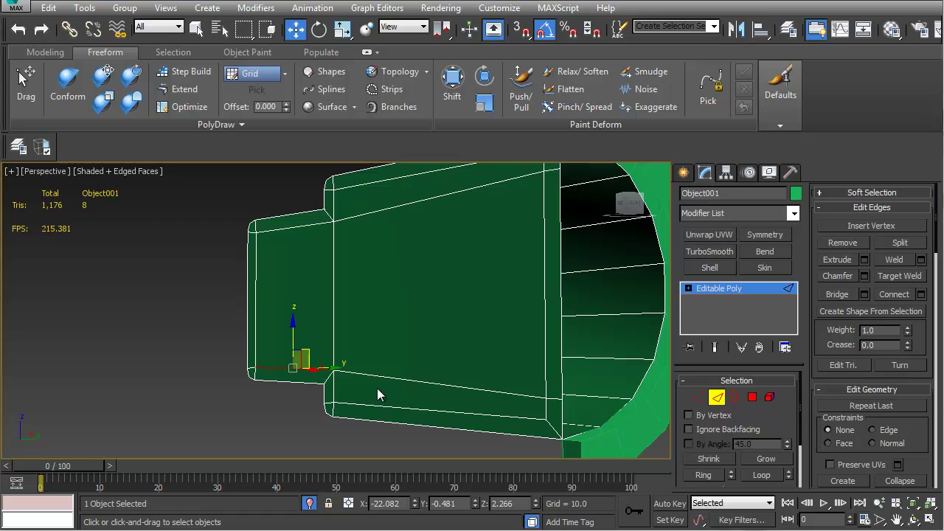
{"action": "key", "text": "1"}
{"action": "left_click", "coordinate": [333, 368]}
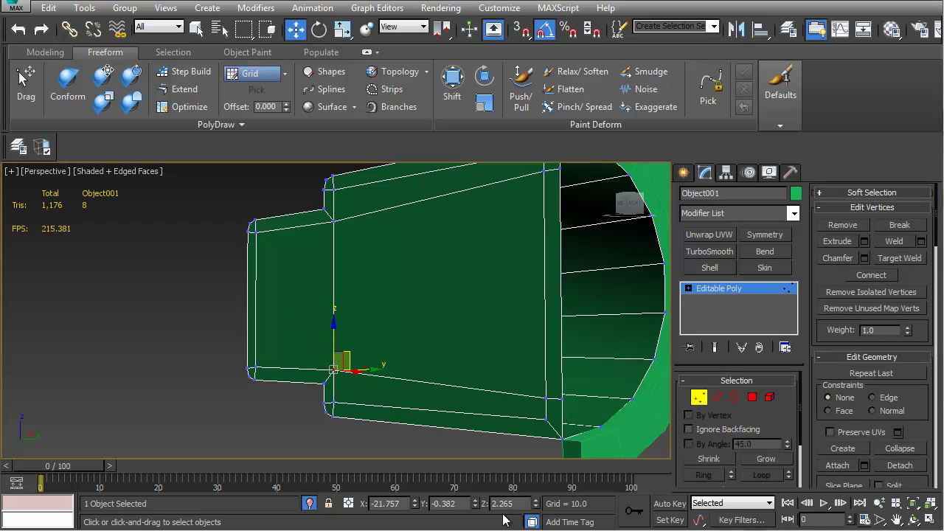
{"action": "double_click", "coordinate": [522, 501]}
{"action": "key", "text": "ctrl+c"}
{"action": "middle_click_drag", "start_coordinate": [538, 425], "coordinate": [533, 425]}
{"action": "left_click_drag", "start_coordinate": [564, 415], "coordinate": [574, 418]}
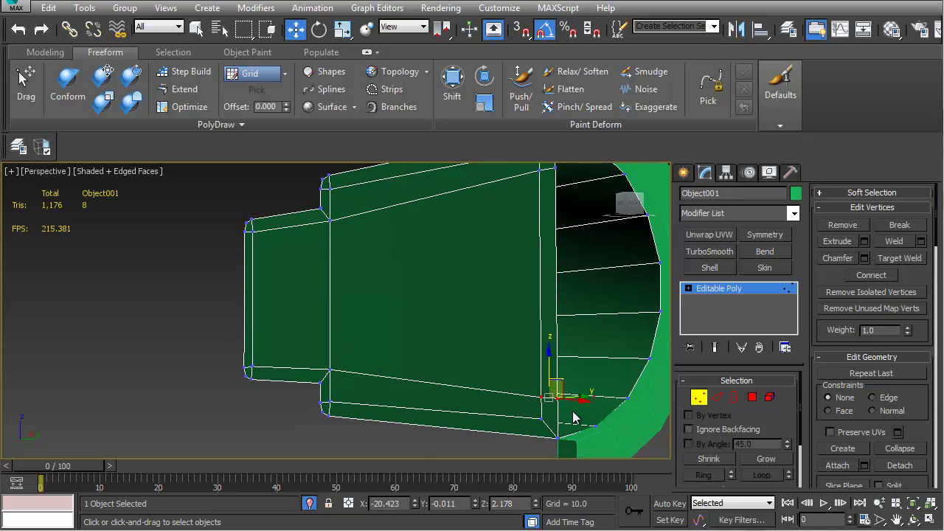
{"action": "scroll", "coordinate": [790, 439], "scroll_direction": "down", "scroll_amount": 3}
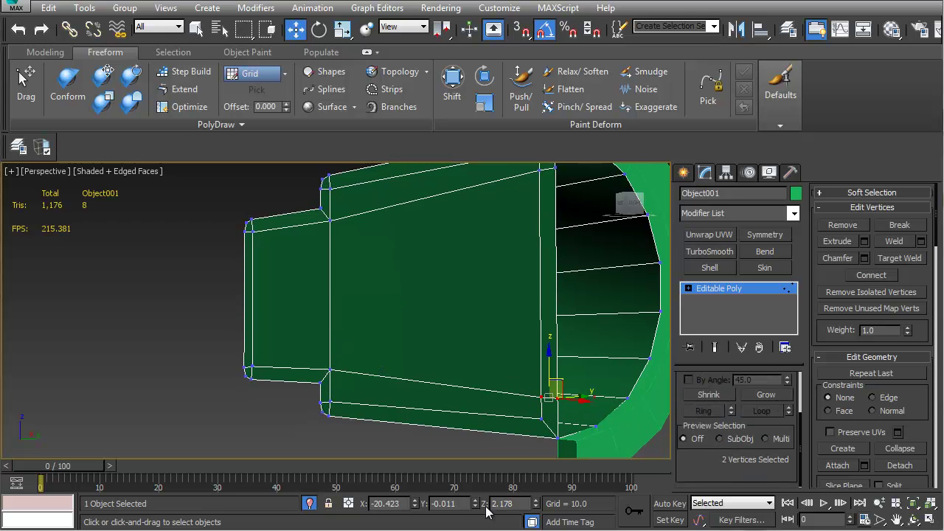
{"action": "double_click", "coordinate": [514, 502]}
{"action": "key", "text": "ctrl+v"}
{"action": "key", "text": "Return"}
Align the upper pair of wide-end vertices with the upper inner step corner by setting their Z to 3.105
{"action": "middle_click_drag", "start_coordinate": [337, 237], "coordinate": [329, 313]}
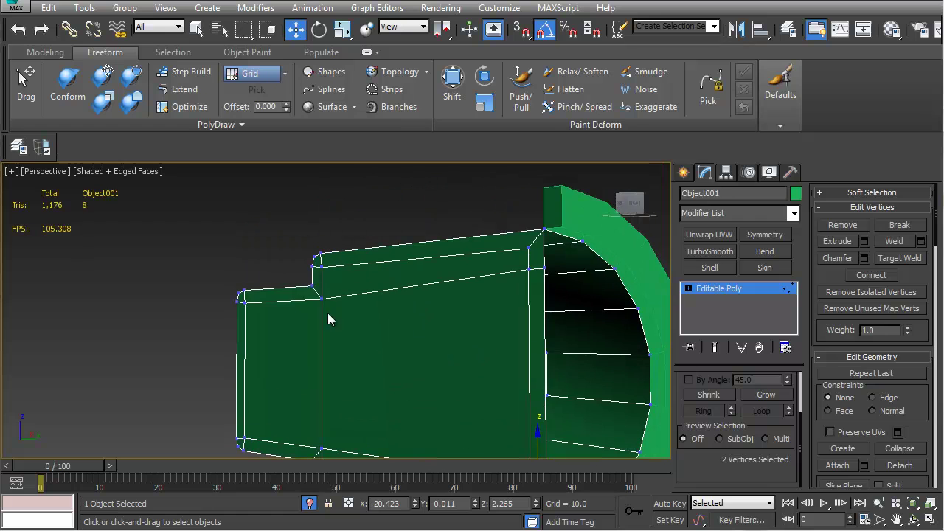
{"action": "left_click", "coordinate": [322, 300]}
{"action": "double_click", "coordinate": [527, 502]}
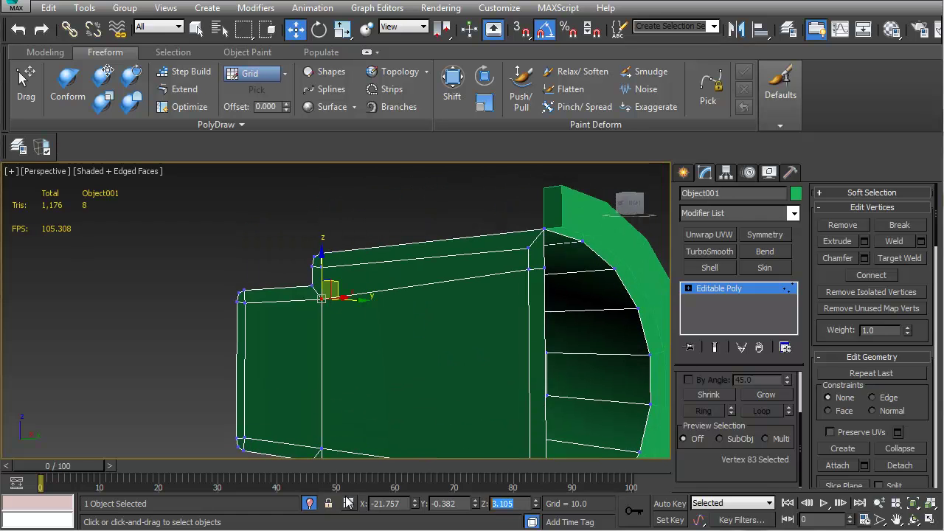
{"action": "left_click_drag", "start_coordinate": [511, 266], "coordinate": [562, 278]}
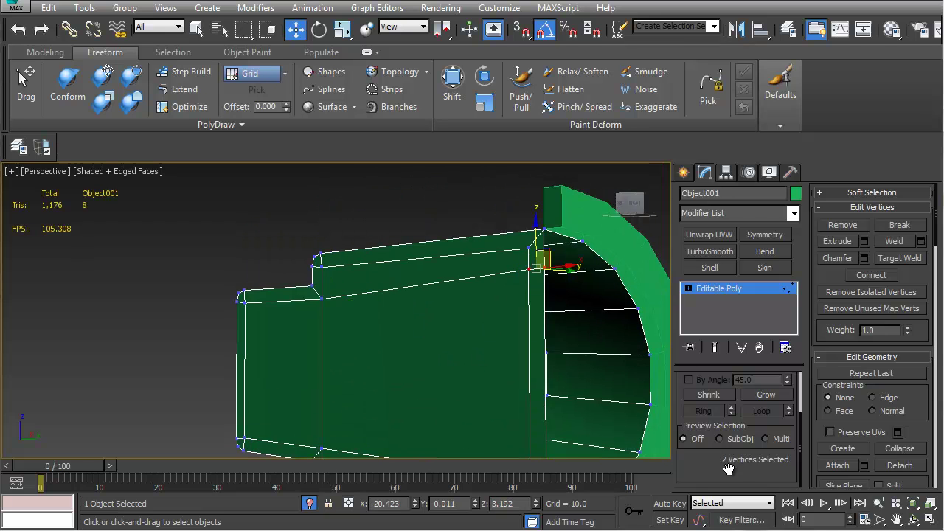
{"action": "middle_click_drag", "start_coordinate": [427, 306], "coordinate": [431, 353], "text": "alt"}
{"action": "scroll", "coordinate": [404, 325], "scroll_direction": "down", "scroll_amount": 3}
{"action": "scroll", "coordinate": [416, 323], "scroll_direction": "up", "scroll_amount": 3}
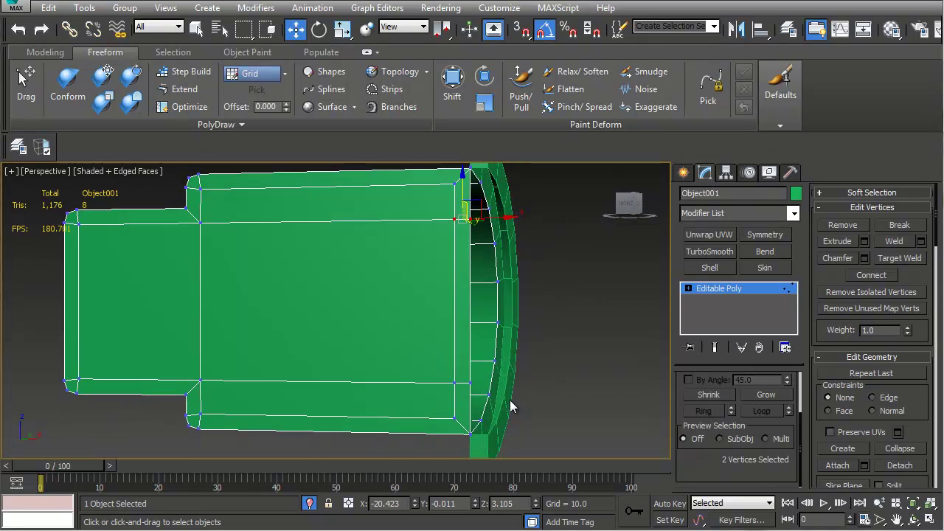
Delete the inset border's polygon strip along the wide end of the flat cover
{"action": "middle_click_drag", "start_coordinate": [515, 379], "coordinate": [517, 370]}
{"action": "key", "text": "4"}
{"action": "left_click", "coordinate": [463, 392]}
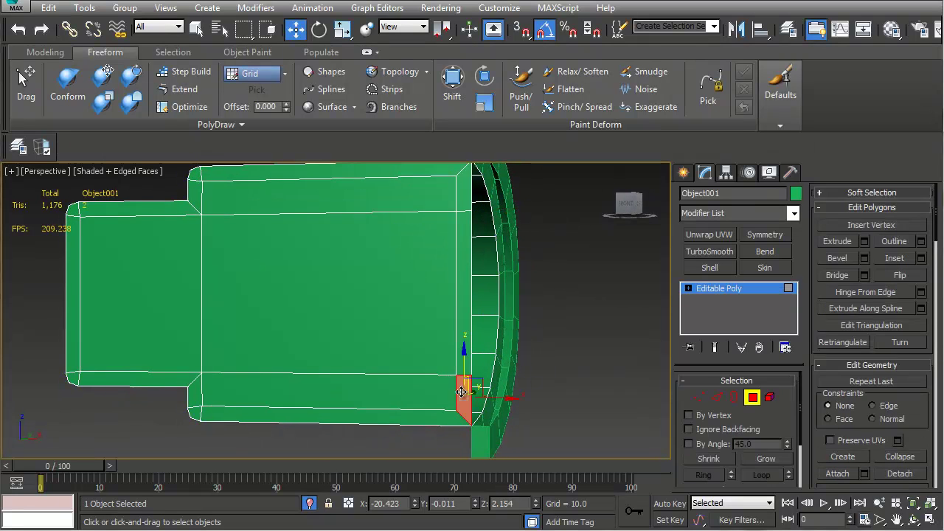
{"action": "left_click", "coordinate": [459, 299], "text": "shift"}
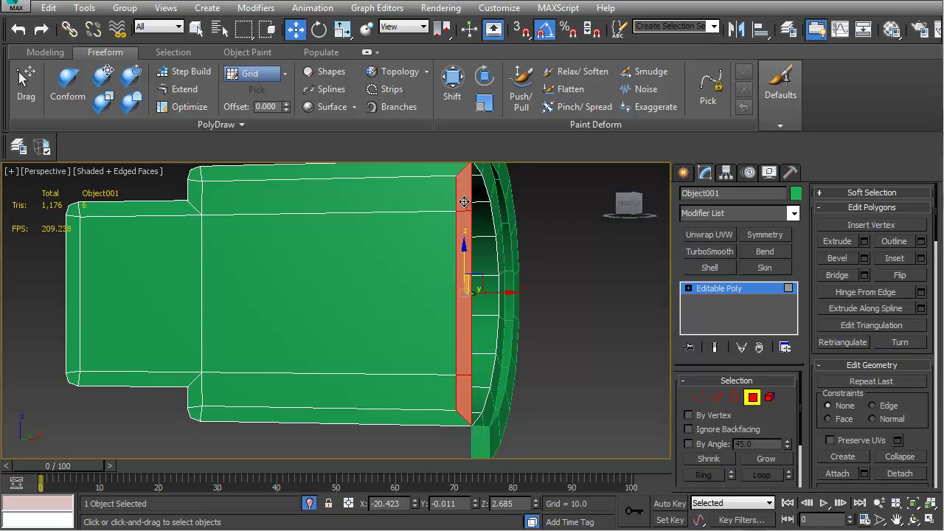
{"action": "key", "text": "Delete"}
{"action": "middle_click_drag", "start_coordinate": [457, 270], "coordinate": [438, 244], "text": "alt"}
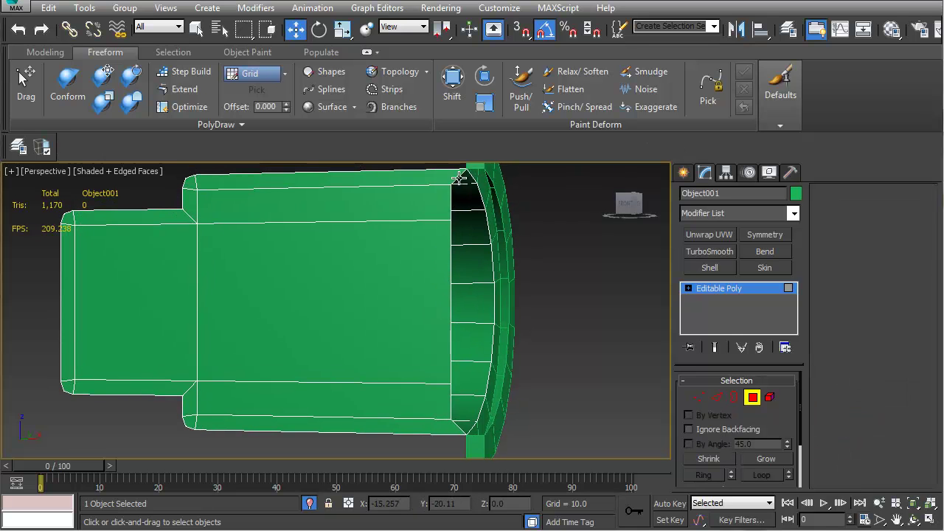
Try to align the upper inner wide-end vertex with the wide-end corner by moving it in the Top view
{"action": "key", "text": "1"}
{"action": "middle_click_drag", "start_coordinate": [459, 178], "coordinate": [504, 343], "text": "alt"}
{"action": "middle_click_drag", "start_coordinate": [506, 255], "coordinate": [383, 314], "text": "alt"}
{"action": "left_click", "coordinate": [405, 504]}
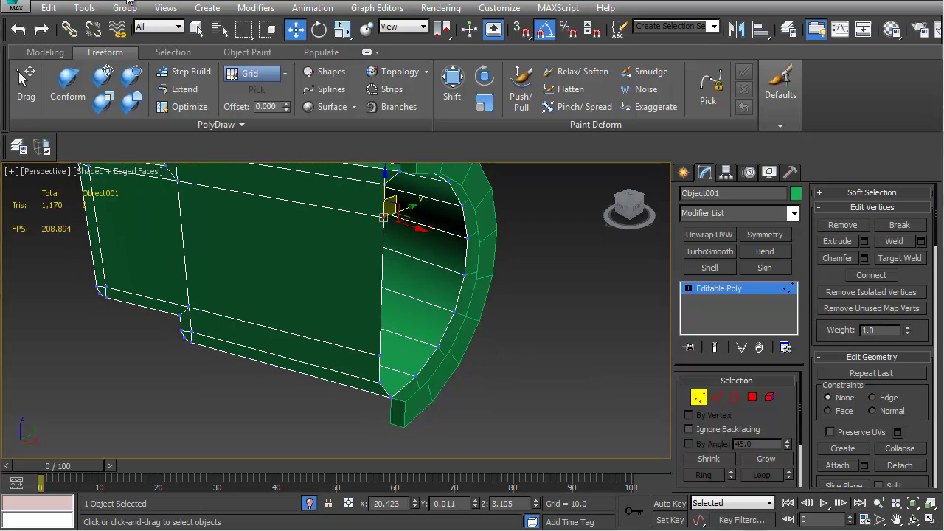
{"action": "middle_click_drag", "start_coordinate": [364, 261], "coordinate": [385, 258], "text": "alt"}
{"action": "scroll", "coordinate": [385, 258], "scroll_direction": "up", "scroll_amount": 3}
{"action": "middle_click_drag", "start_coordinate": [366, 215], "coordinate": [333, 290], "text": "alt"}
{"action": "scroll", "coordinate": [354, 343], "scroll_direction": "down", "scroll_amount": 3}
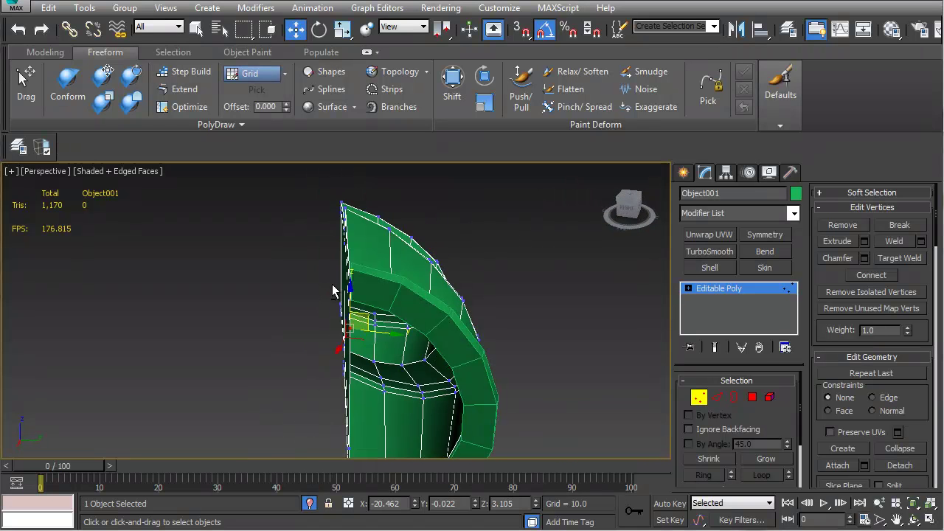
{"action": "middle_click_drag", "start_coordinate": [340, 229], "coordinate": [466, 262], "text": "alt"}
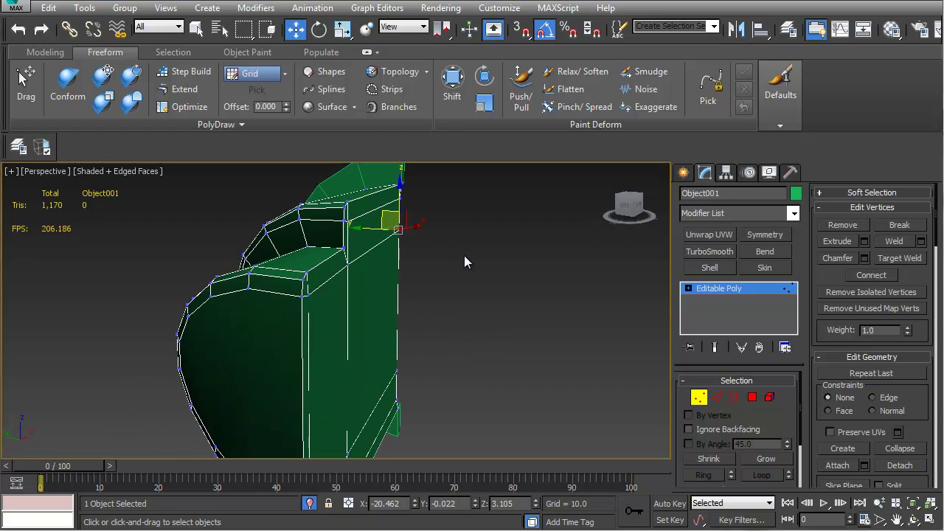
{"action": "middle_click_drag", "start_coordinate": [359, 264], "coordinate": [339, 267], "text": "alt"}
{"action": "key", "text": "t"}
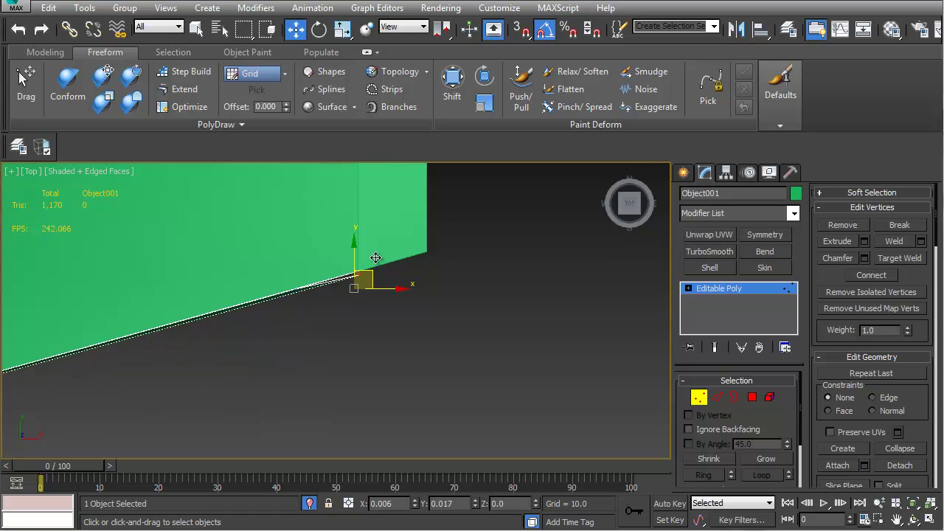
{"action": "left_click_drag", "start_coordinate": [374, 256], "coordinate": [373, 255]}
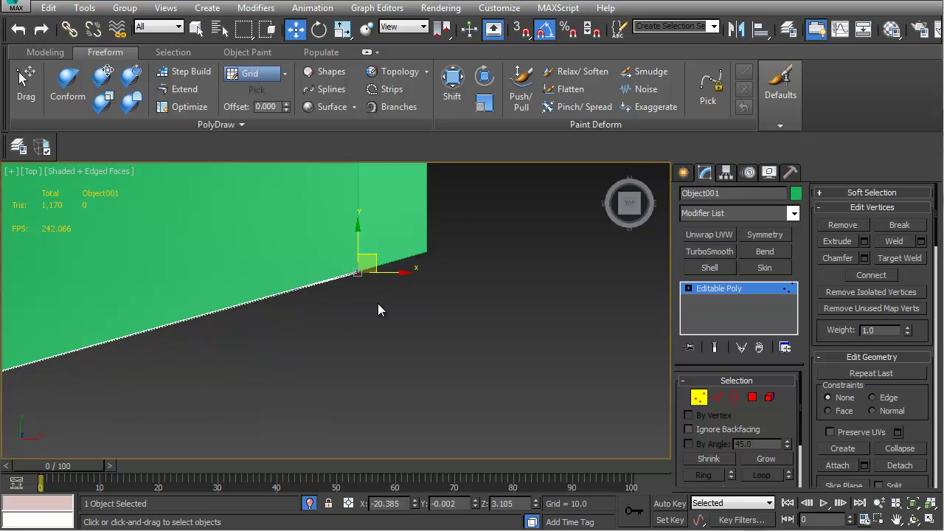
Check the top corner vertex's coordinates at the wide end, and undo the move of the inner vertex
{"action": "key", "text": "p"}
{"action": "key", "text": "z"}
{"action": "mouse_move", "coordinate": [366, 313]}
{"action": "middle_mouse_down", "text": "alt"}
{"action": "mouse_move", "coordinate": [385, 338]}
{"action": "mouse_move", "coordinate": [354, 311]}
{"action": "middle_mouse_up", "text": "alt"}
{"action": "middle_click_drag", "start_coordinate": [355, 311], "coordinate": [385, 296]}
{"action": "scroll", "coordinate": [344, 304], "scroll_direction": "down", "scroll_amount": 5}
{"action": "scroll", "coordinate": [353, 287], "scroll_direction": "up", "scroll_amount": 3}
{"action": "left_click", "coordinate": [367, 240]}
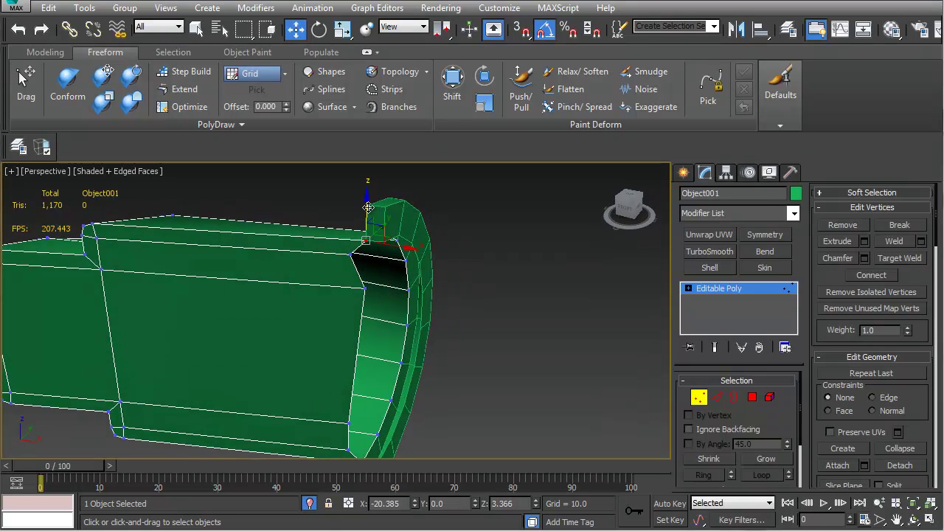
{"action": "middle_click_drag", "start_coordinate": [383, 289], "coordinate": [411, 292], "text": "alt"}
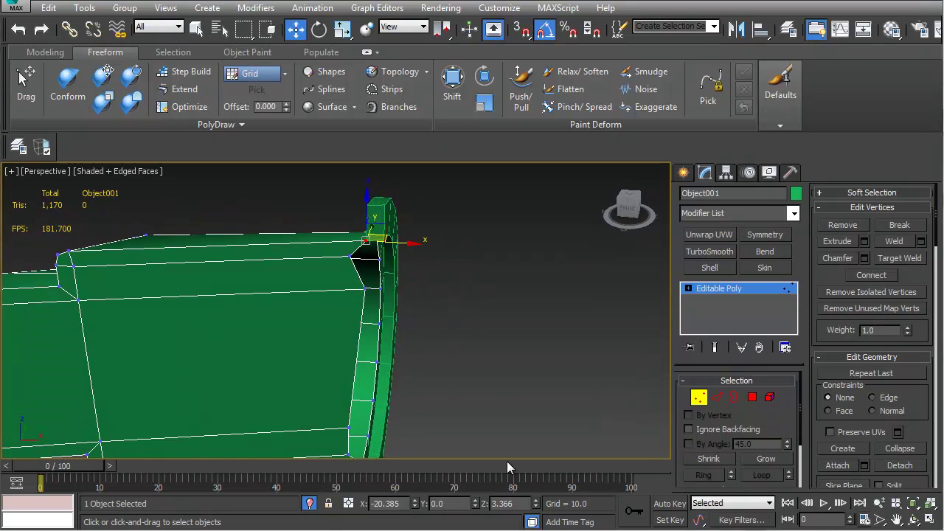
{"action": "double_click", "coordinate": [401, 502]}
{"action": "middle_click_drag", "start_coordinate": [362, 315], "coordinate": [360, 303]}
{"action": "key", "text": "ctrl+z"}
{"action": "key", "text": "ctrl+z"}
{"action": "key", "text": "ctrl+z"}
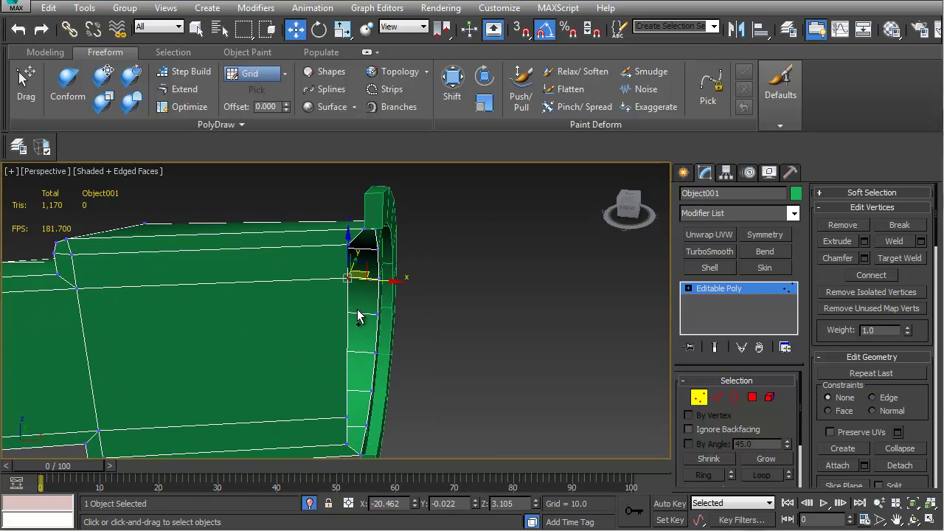
Align the cover's four inner wide-end vertices with the top corner vertex by setting their X to -20.385
{"action": "left_click_drag", "start_coordinate": [345, 279], "coordinate": [364, 229]}
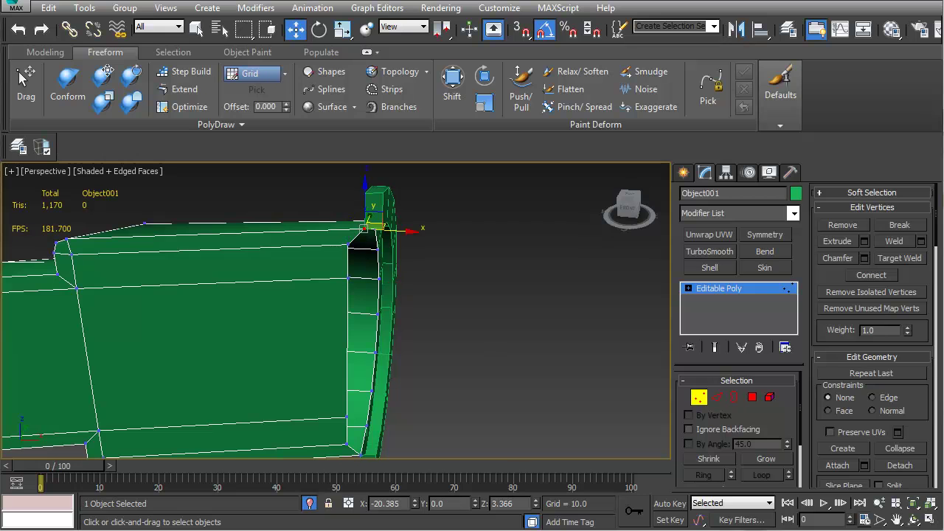
{"action": "left_click", "coordinate": [402, 502]}
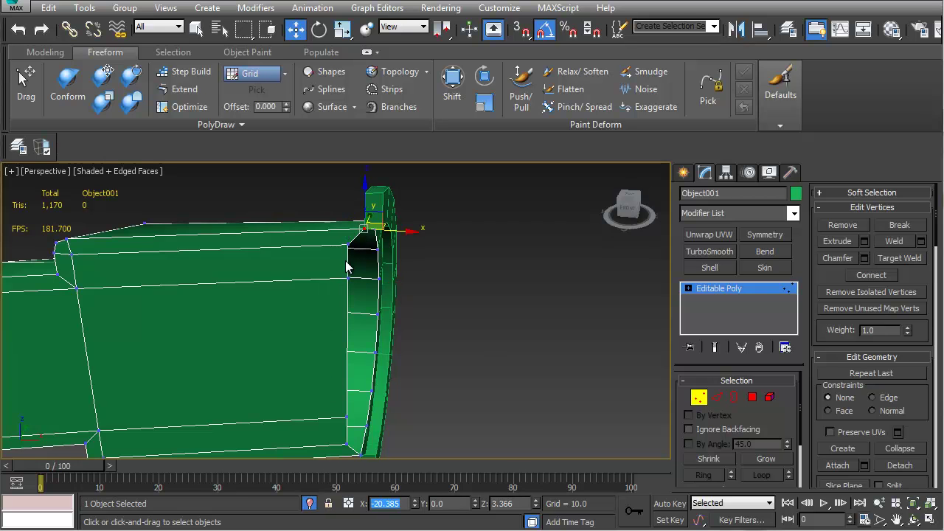
{"action": "middle_click_drag", "start_coordinate": [346, 263], "coordinate": [351, 262]}
{"action": "key", "text": "2"}
{"action": "left_click", "coordinate": [351, 262]}
{"action": "left_click", "coordinate": [351, 394], "text": "ctrl"}
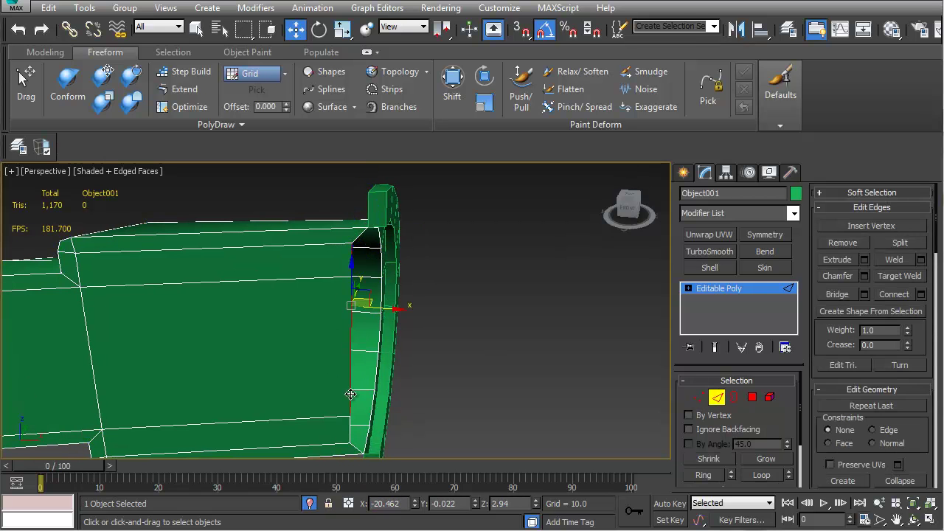
{"action": "left_click", "coordinate": [348, 428], "text": "ctrl"}
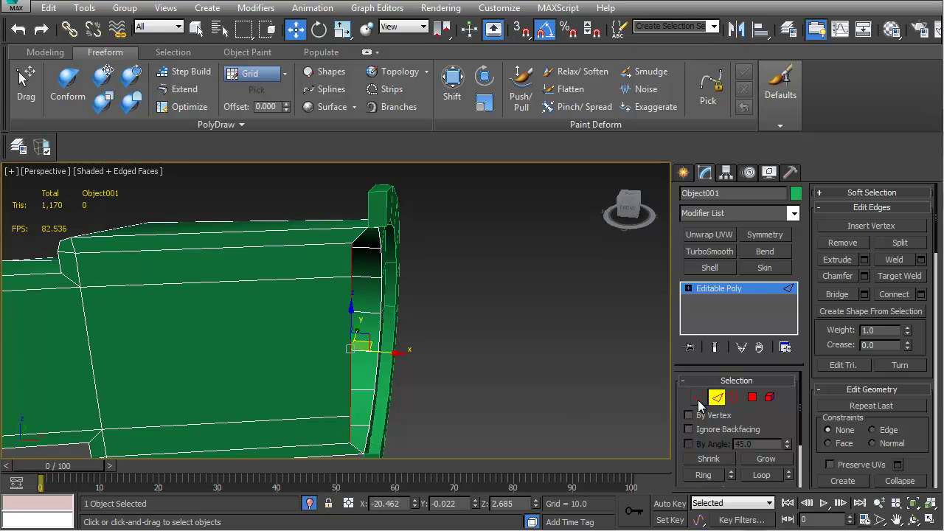
{"action": "left_click", "coordinate": [699, 398]}
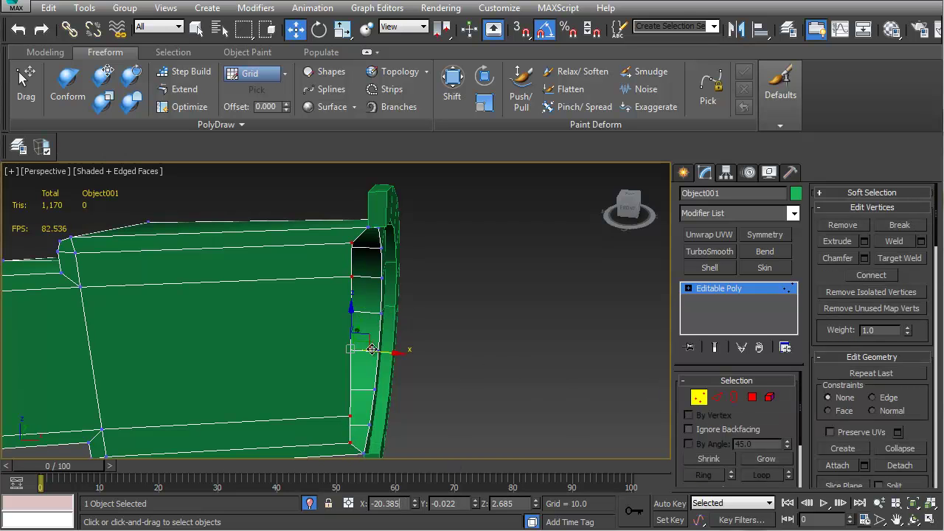
{"action": "left_click_drag", "start_coordinate": [360, 346], "coordinate": [375, 345]}
Bring the same four wide-end vertices level with the corner vertex by setting their Y to 0
{"action": "left_click", "coordinate": [368, 228]}
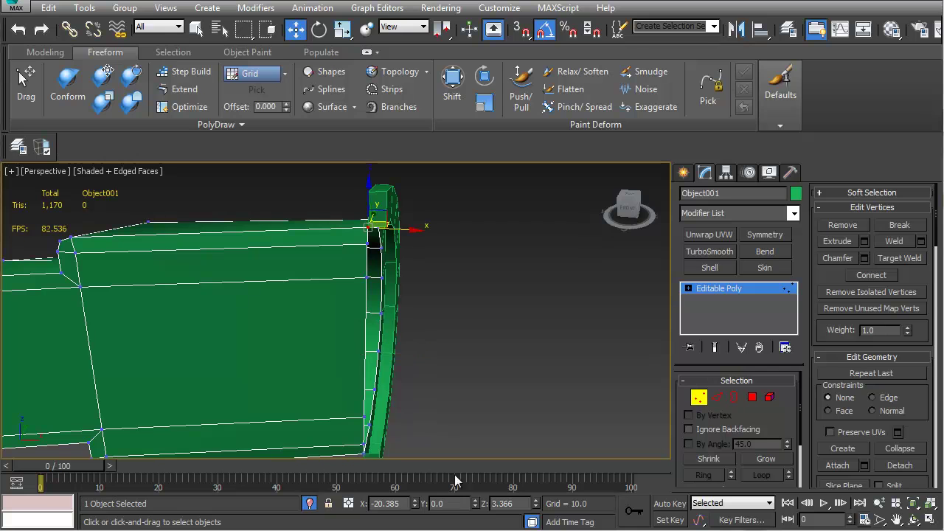
{"action": "mouse_move", "coordinate": [418, 362]}
{"action": "middle_mouse_down", "text": "alt"}
{"action": "mouse_move", "coordinate": [406, 347]}
{"action": "mouse_move", "coordinate": [409, 361]}
{"action": "middle_mouse_up", "text": "alt"}
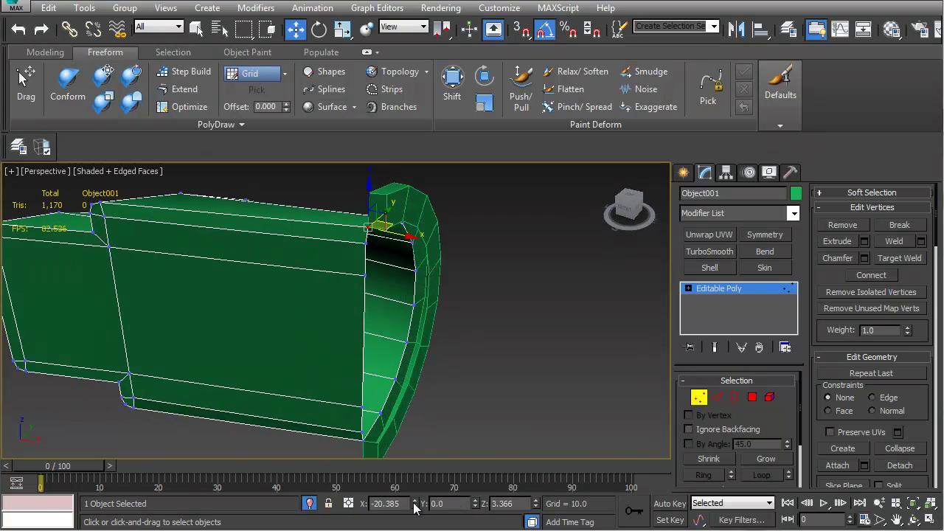
{"action": "left_click", "coordinate": [375, 259]}
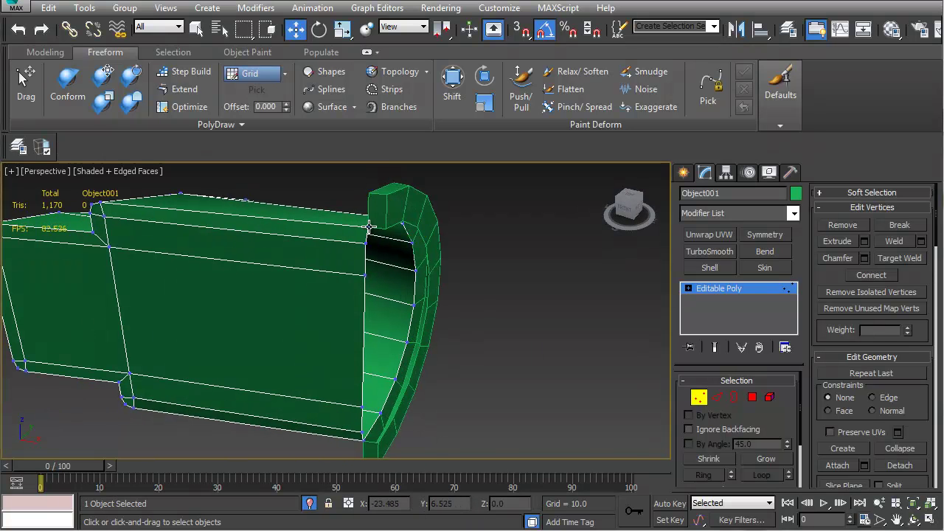
{"action": "left_click", "coordinate": [369, 228]}
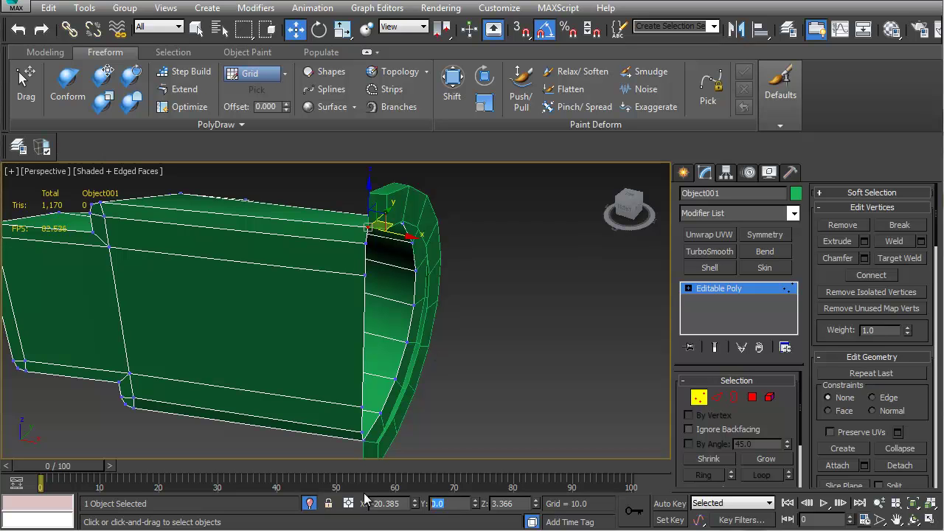
{"action": "middle_click_drag", "start_coordinate": [361, 288], "coordinate": [363, 279]}
{"action": "key", "text": "2"}
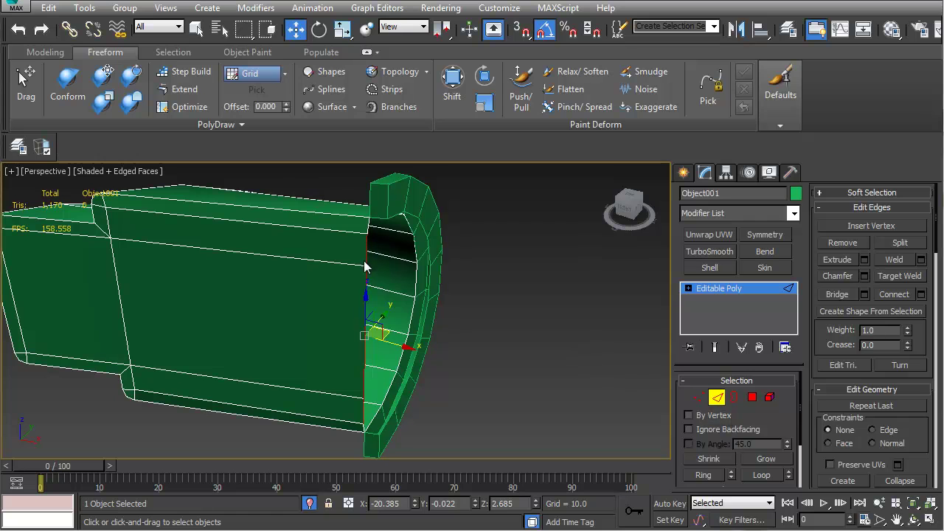
{"action": "left_click", "coordinate": [699, 398]}
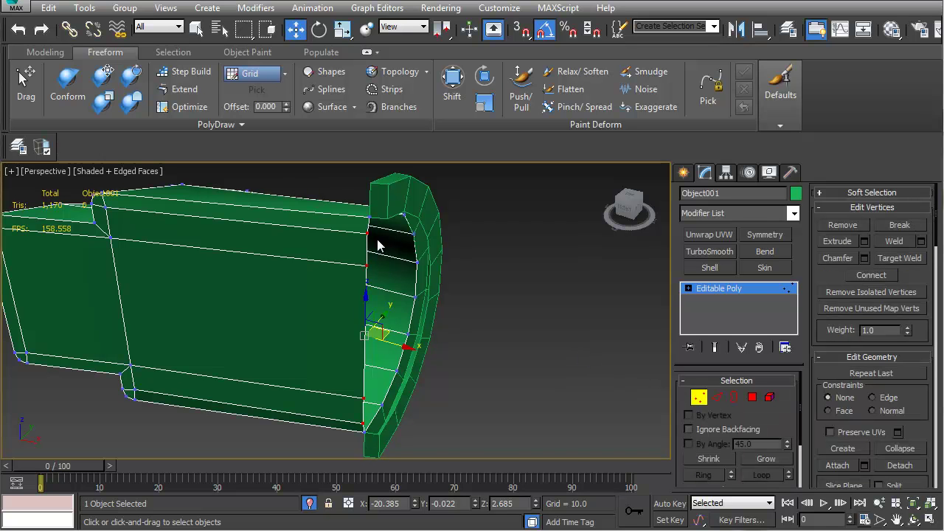
{"action": "right_click", "coordinate": [475, 507]}
Select the flat cover's polygons inside the inset border, and open the Extrude settings for them
{"action": "middle_click_drag", "start_coordinate": [476, 373], "coordinate": [425, 372], "text": "alt"}
{"action": "middle_click_drag", "start_coordinate": [286, 367], "coordinate": [334, 326], "text": "alt"}
{"action": "scroll", "coordinate": [348, 360], "scroll_direction": "down", "scroll_amount": 5}
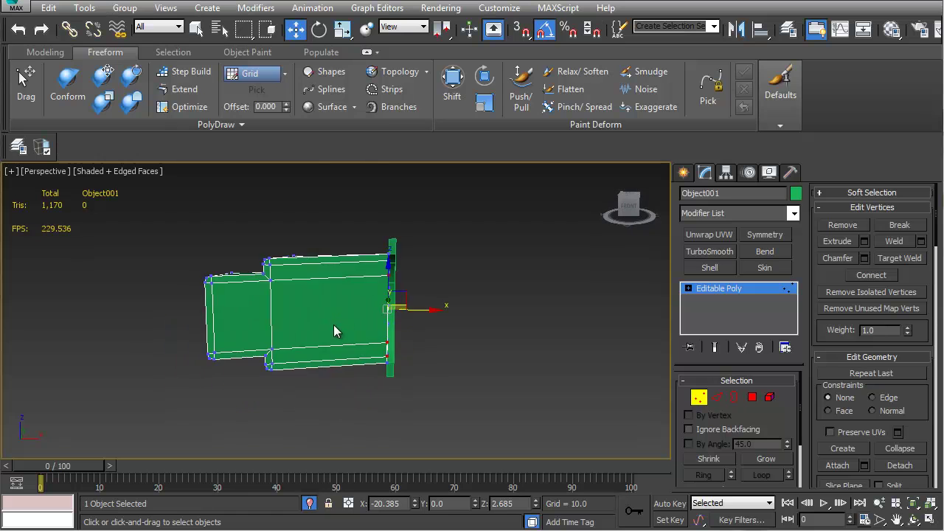
{"action": "scroll", "coordinate": [334, 331], "scroll_direction": "up", "scroll_amount": 3}
{"action": "left_click", "coordinate": [752, 400]}
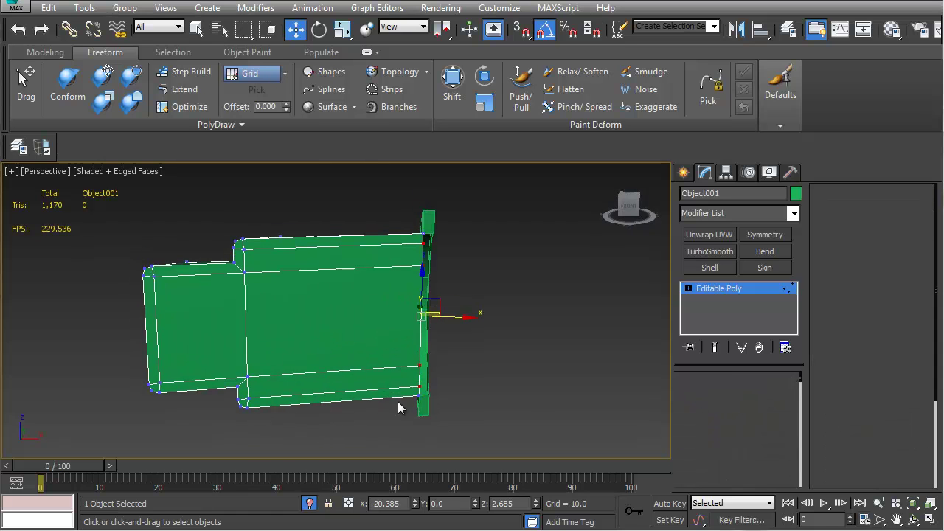
{"action": "left_click", "coordinate": [312, 384]}
{"action": "left_click", "coordinate": [204, 340], "text": "ctrl"}
{"action": "left_click", "coordinate": [315, 263], "text": "ctrl"}
{"action": "middle_click_drag", "start_coordinate": [337, 310], "coordinate": [330, 354], "text": "alt"}
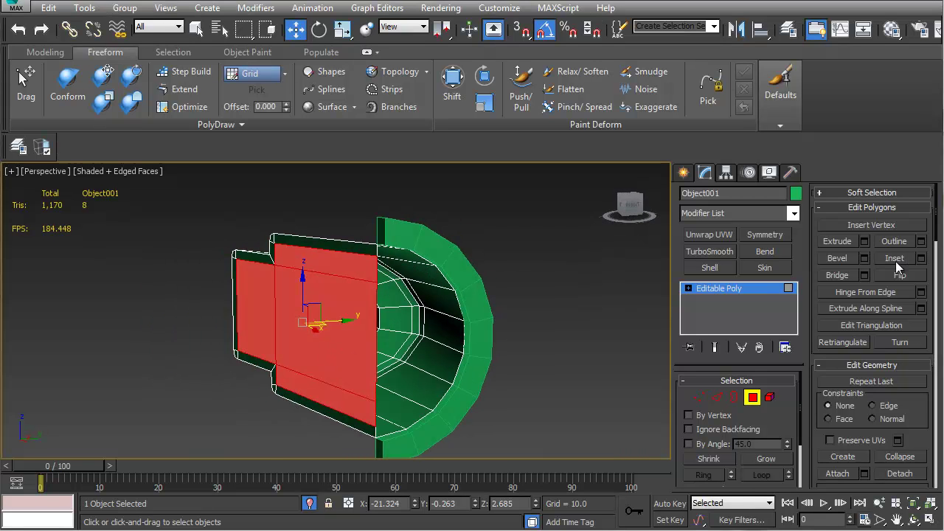
{"action": "left_click", "coordinate": [866, 244]}
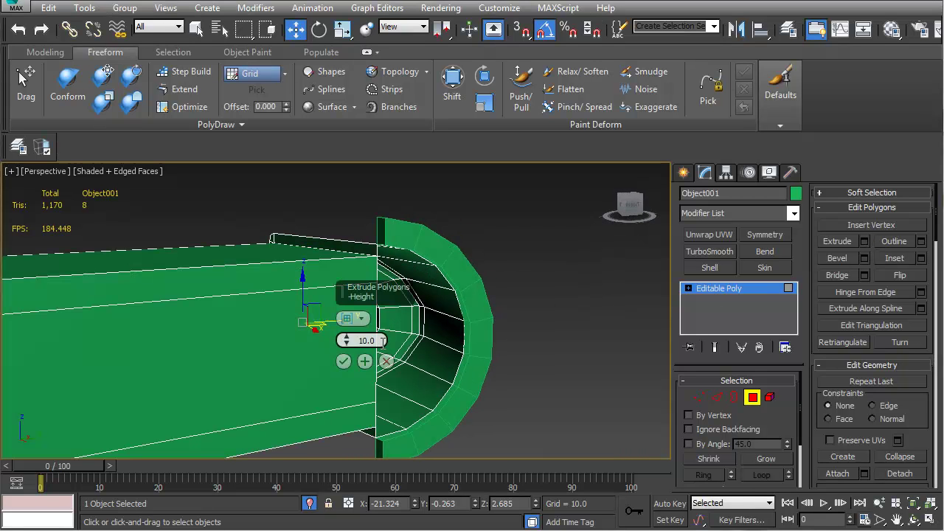
Extrude the selected side polygons with the height reset and move the new faces to about X -21.18, Y 0.01
{"action": "right_click", "coordinate": [345, 340]}
{"action": "left_click", "coordinate": [345, 361]}
{"action": "middle_click_drag", "start_coordinate": [342, 320], "coordinate": [338, 365], "text": "alt"}
{"action": "left_click_drag", "start_coordinate": [365, 308], "coordinate": [387, 306]}
{"action": "middle_click_drag", "start_coordinate": [387, 306], "coordinate": [373, 309]}
{"action": "key", "text": "t"}
{"action": "mouse_move", "coordinate": [295, 310]}
{"action": "middle_mouse_down"}
{"action": "mouse_move", "coordinate": [495, 326]}
{"action": "mouse_move", "coordinate": [336, 325]}
{"action": "middle_mouse_up"}
{"action": "scroll", "coordinate": [494, 326], "scroll_direction": "down", "scroll_amount": 2}
{"action": "key", "text": "F3"}
{"action": "scroll", "coordinate": [336, 325], "scroll_direction": "down", "scroll_amount": 5}
{"action": "scroll", "coordinate": [432, 314], "scroll_direction": "up", "scroll_amount": 4}
{"action": "left_click_drag", "start_coordinate": [535, 280], "coordinate": [531, 281]}
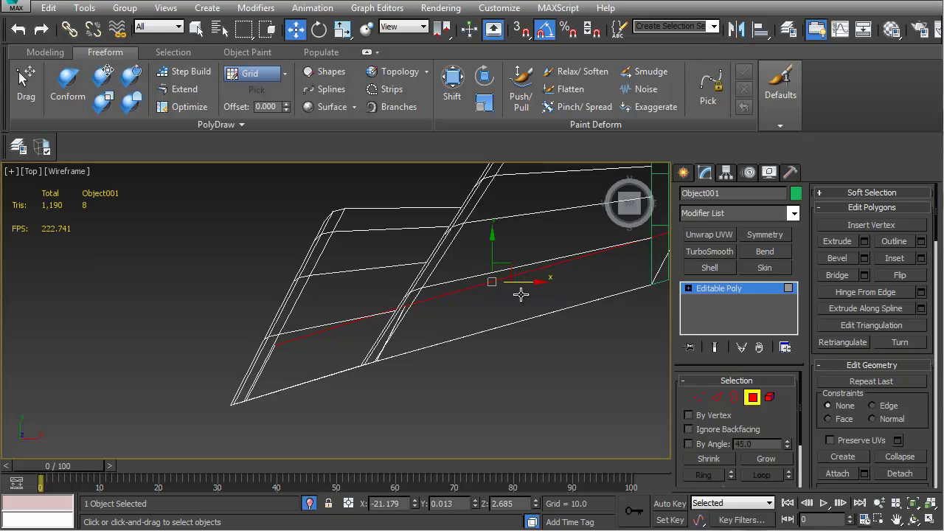
Delete the three narrow end-cap polygons of the new side extrusion that face the ring
{"action": "middle_click_drag", "start_coordinate": [506, 306], "coordinate": [452, 301]}
{"action": "key", "text": "p"}
{"action": "scroll", "coordinate": [447, 342], "scroll_direction": "down", "scroll_amount": 4}
{"action": "mouse_move", "coordinate": [453, 354]}
{"action": "middle_mouse_down", "text": "alt"}
{"action": "mouse_move", "coordinate": [457, 283]}
{"action": "mouse_move", "coordinate": [424, 295]}
{"action": "mouse_move", "coordinate": [438, 305]}
{"action": "middle_mouse_up", "text": "alt"}
{"action": "key", "text": "F3"}
{"action": "middle_click_drag", "start_coordinate": [465, 302], "coordinate": [520, 358], "text": "alt"}
{"action": "left_click", "coordinate": [505, 352]}
{"action": "left_click", "coordinate": [501, 221], "text": "ctrl"}
{"action": "left_click", "coordinate": [509, 214], "text": "ctrl"}
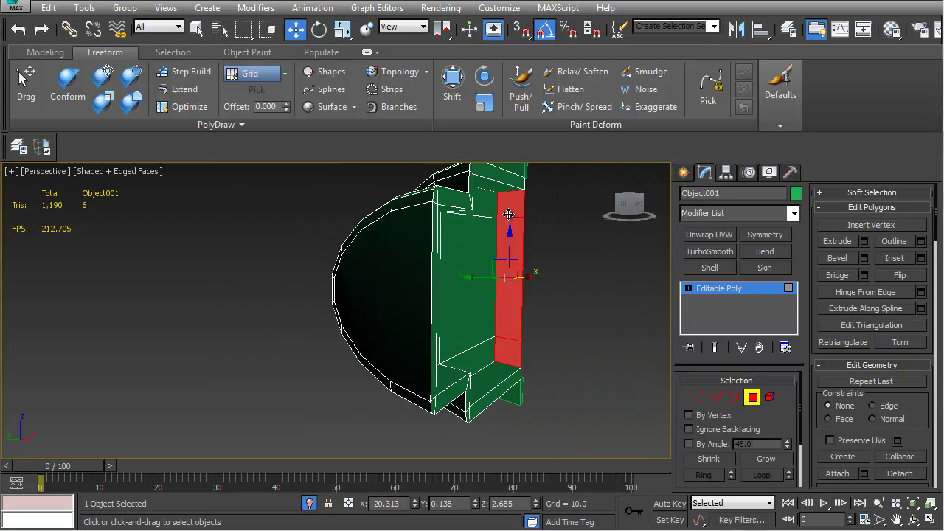
{"action": "key", "text": "Delete"}
Select one vertex on the body's rear edge and copy its X position
{"action": "key", "text": "5"}
{"action": "middle_click_drag", "start_coordinate": [520, 233], "coordinate": [465, 402], "text": "alt"}
{"action": "scroll", "coordinate": [335, 328], "scroll_direction": "down", "scroll_amount": 3}
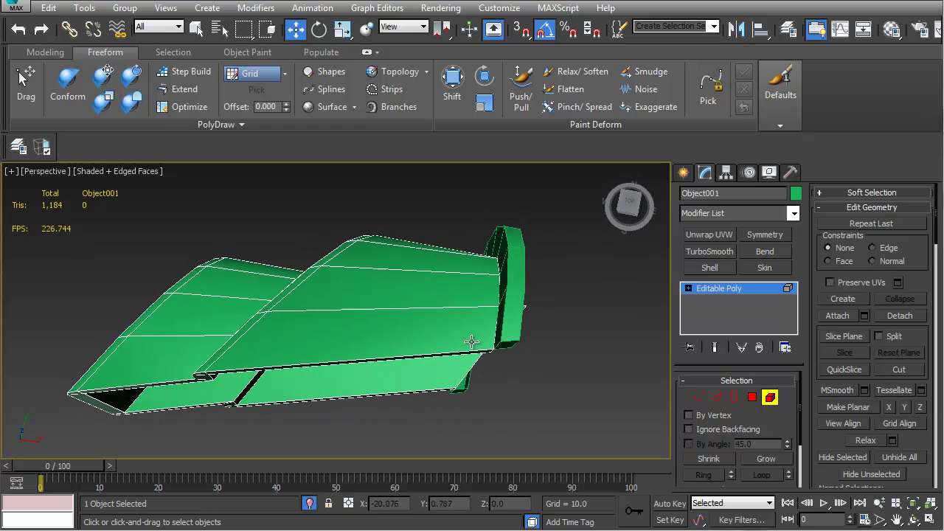
{"action": "key", "text": "1"}
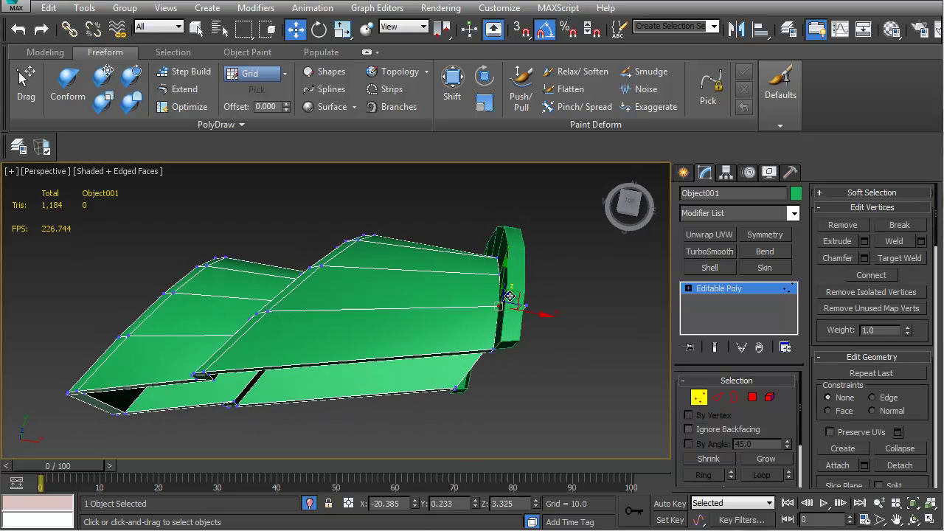
{"action": "left_click", "coordinate": [501, 276]}
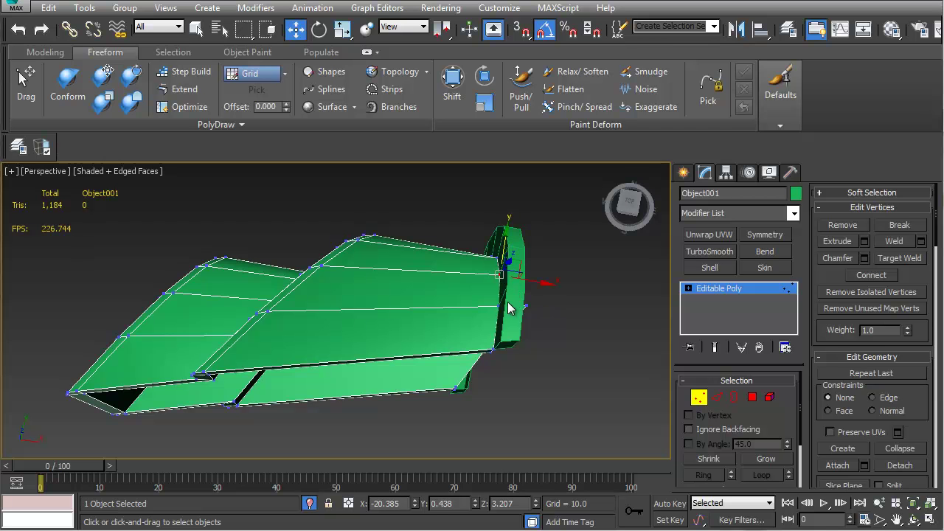
{"action": "middle_click_drag", "start_coordinate": [494, 402], "coordinate": [472, 302], "text": "alt"}
{"action": "middle_click_drag", "start_coordinate": [542, 225], "coordinate": [466, 415], "text": "alt"}
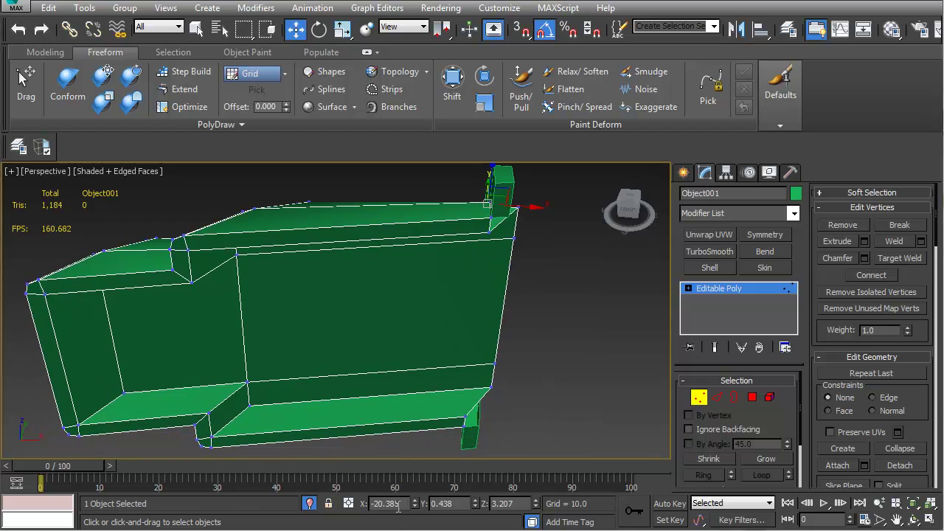
Select all vertices around the body's rear opening and set their X position to -20.385
{"action": "scroll", "coordinate": [471, 356], "scroll_direction": "down", "scroll_amount": 6}
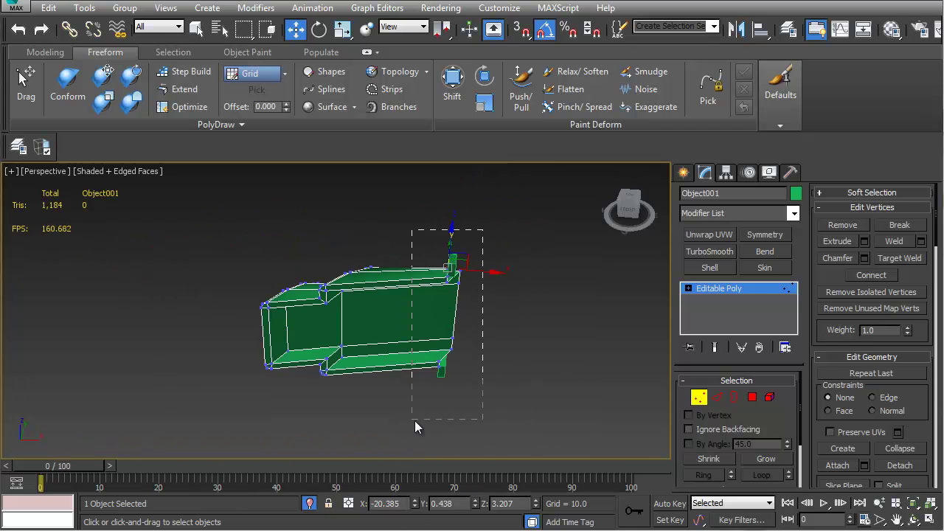
{"action": "middle_click_drag", "start_coordinate": [531, 362], "coordinate": [841, 329], "text": "alt"}
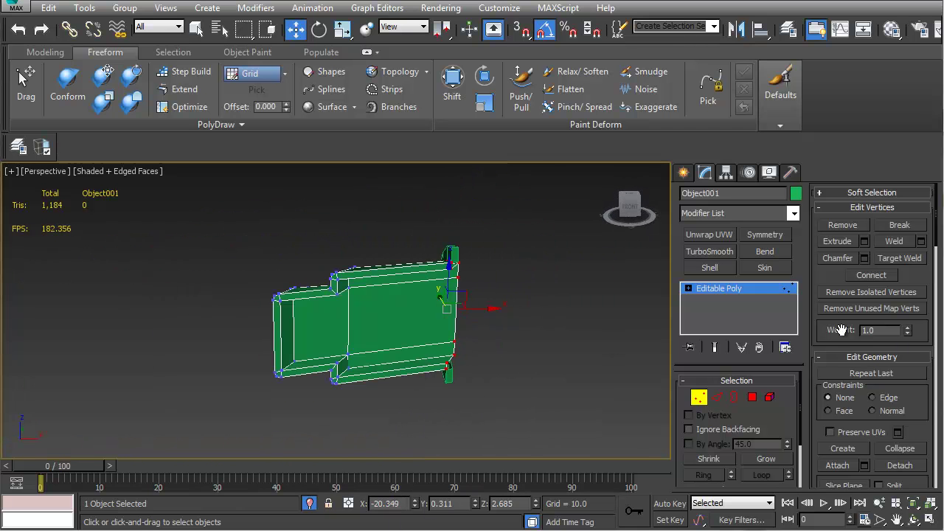
{"action": "scroll", "coordinate": [925, 398], "scroll_direction": "down", "scroll_amount": 5}
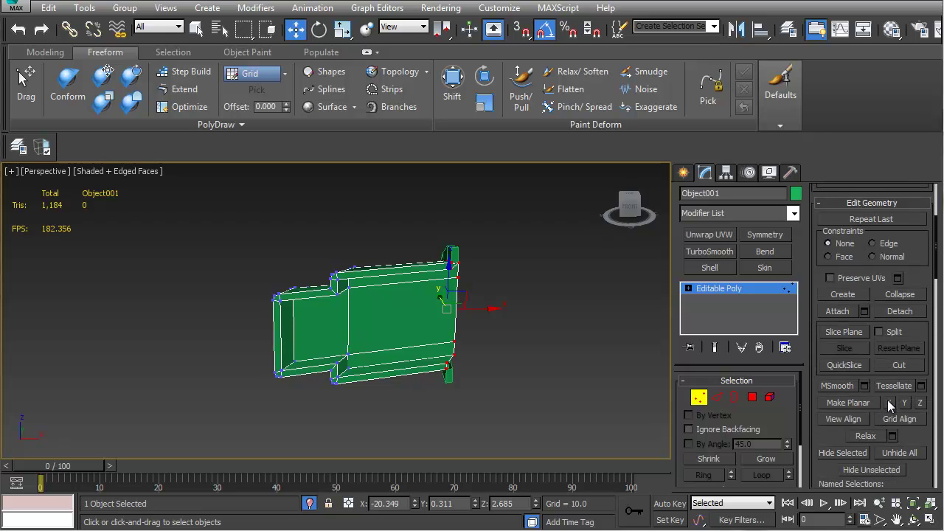
{"action": "middle_click_drag", "start_coordinate": [554, 320], "coordinate": [487, 280], "text": "alt"}
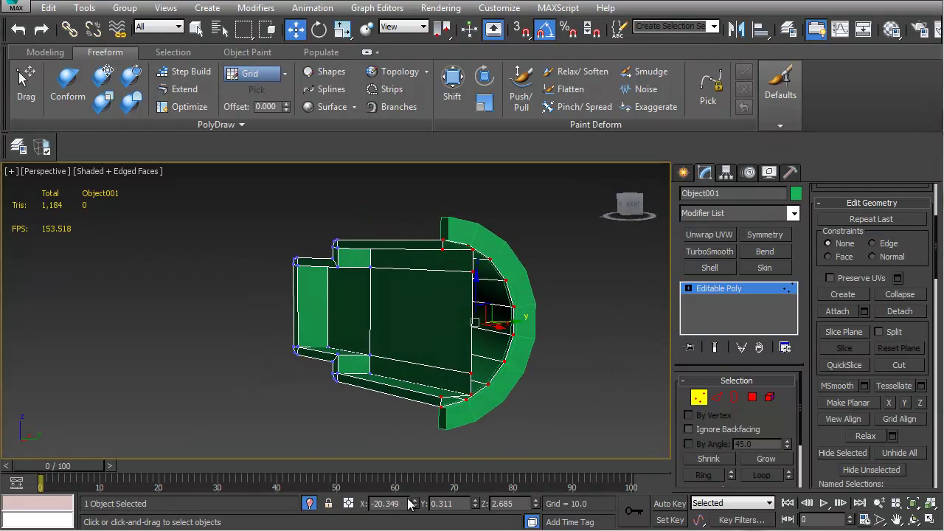
{"action": "scroll", "coordinate": [442, 348], "scroll_direction": "up", "scroll_amount": 5}
{"action": "scroll", "coordinate": [447, 354], "scroll_direction": "down", "scroll_amount": 3}
{"action": "middle_click_drag", "start_coordinate": [467, 411], "coordinate": [466, 395]}
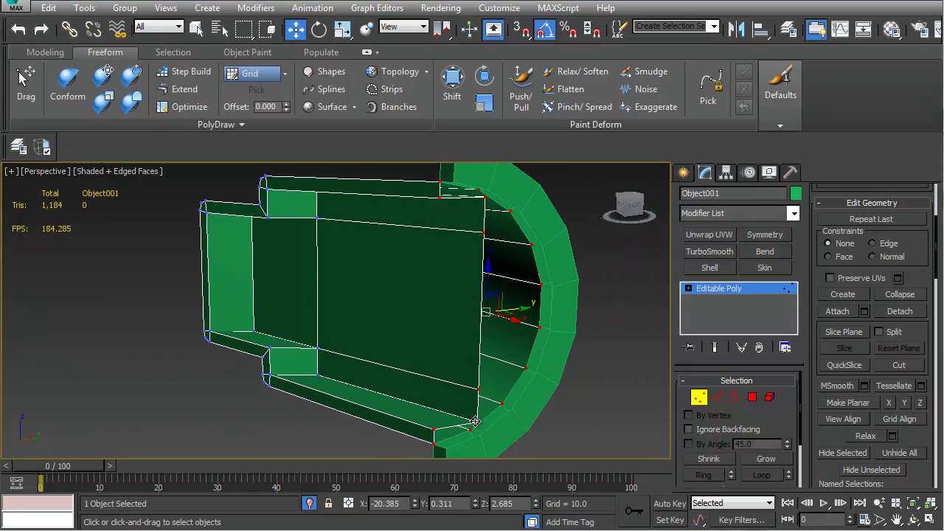
Select the corner vertices of the extruded inner wall and move them slightly inward along the Y axis
{"action": "key", "text": "2"}
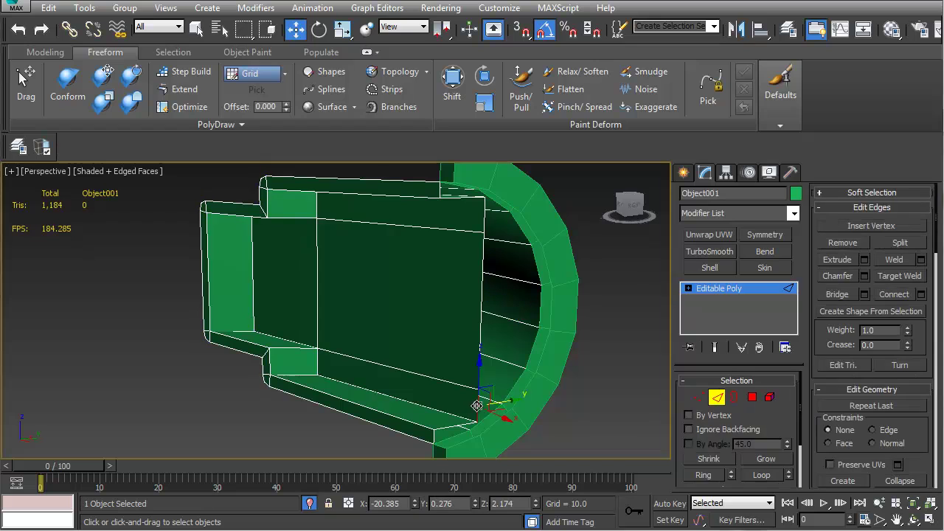
{"action": "middle_click_drag", "start_coordinate": [477, 359], "coordinate": [391, 275], "text": "alt"}
{"action": "scroll", "coordinate": [446, 427], "scroll_direction": "up", "scroll_amount": 3}
{"action": "scroll", "coordinate": [479, 392], "scroll_direction": "up", "scroll_amount": 3}
{"action": "key", "text": "1"}
{"action": "scroll", "coordinate": [426, 303], "scroll_direction": "down", "scroll_amount": 4}
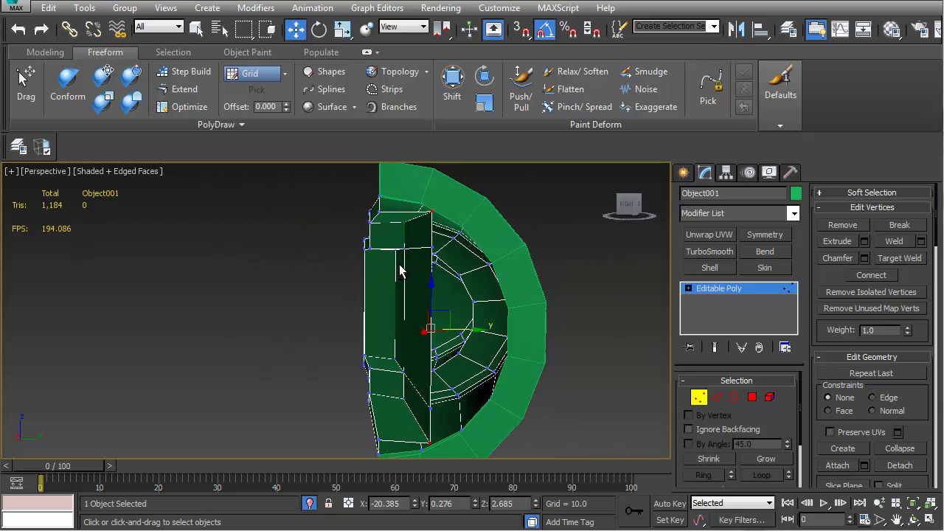
{"action": "left_click", "coordinate": [404, 222], "text": "ctrl"}
{"action": "middle_click_drag", "start_coordinate": [418, 352], "coordinate": [402, 293]}
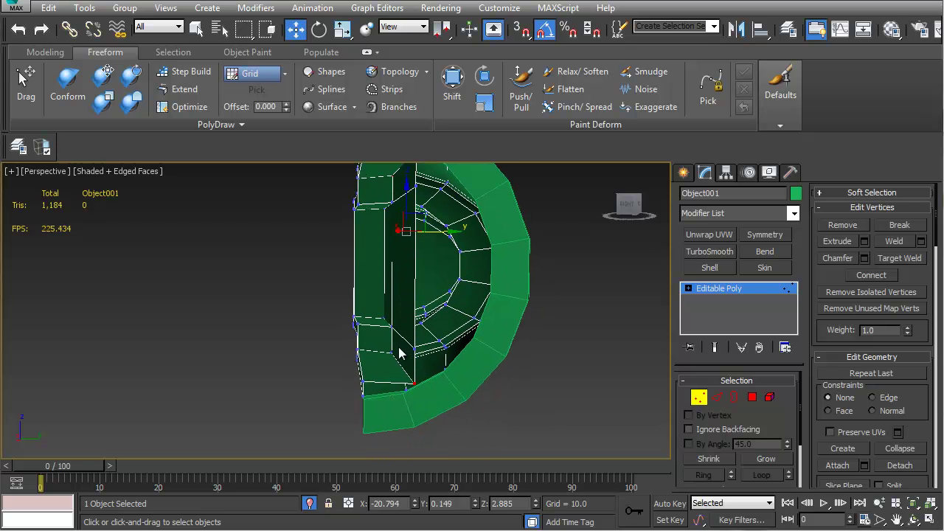
{"action": "middle_click_drag", "start_coordinate": [393, 353], "coordinate": [443, 299], "text": "alt"}
{"action": "left_click_drag", "start_coordinate": [439, 274], "coordinate": [435, 276]}
{"action": "middle_click_drag", "start_coordinate": [424, 291], "coordinate": [206, 343], "text": "alt"}
{"action": "middle_click_drag", "start_coordinate": [362, 346], "coordinate": [395, 332]}
{"action": "scroll", "coordinate": [373, 334], "scroll_direction": "up", "scroll_amount": 4}
Select the rear border edges of the inner wall without those along the ring, and extend them with new faces to about X -20.29
{"action": "key", "text": "2"}
{"action": "double_click", "coordinate": [413, 401]}
{"action": "left_click_drag", "start_coordinate": [446, 404], "coordinate": [483, 382], "text": "alt"}
{"action": "left_click_drag", "start_coordinate": [566, 250], "coordinate": [510, 319], "text": "alt"}
{"action": "mouse_move", "coordinate": [533, 246]}
{"action": "middle_mouse_down"}
{"action": "mouse_move", "coordinate": [501, 344]}
{"action": "mouse_move", "coordinate": [521, 256]}
{"action": "middle_mouse_up"}
{"action": "left_click_drag", "start_coordinate": [522, 255], "coordinate": [477, 391], "text": "alt"}
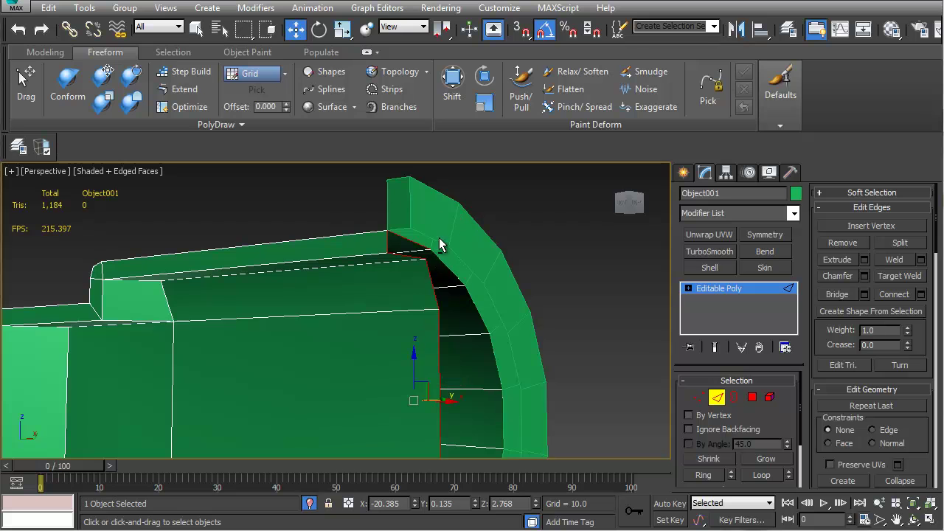
{"action": "middle_click_drag", "start_coordinate": [425, 301], "coordinate": [443, 195], "text": "alt"}
{"action": "left_click", "coordinate": [413, 210], "text": "alt"}
{"action": "middle_click_drag", "start_coordinate": [446, 385], "coordinate": [485, 402], "text": "alt"}
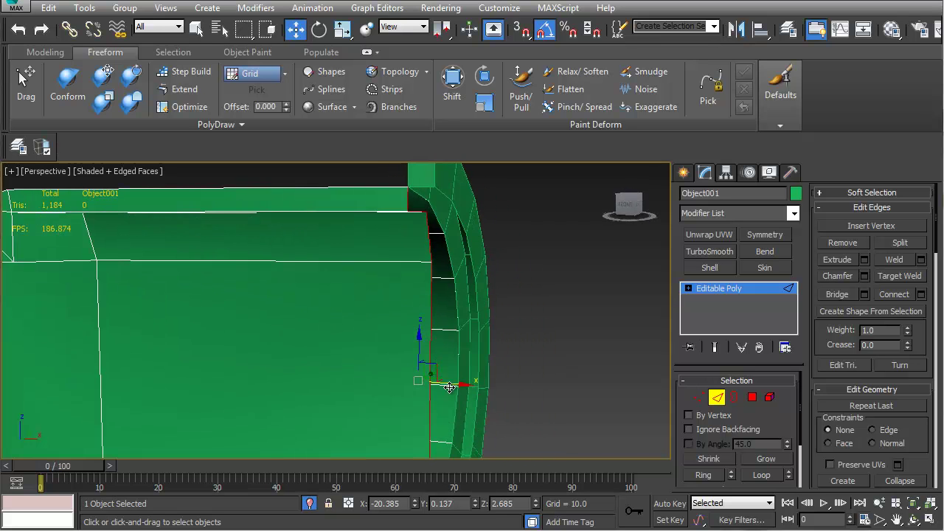
{"action": "left_click_drag", "start_coordinate": [454, 384], "coordinate": [475, 389]}
{"action": "middle_click_drag", "start_coordinate": [477, 390], "coordinate": [156, 315], "text": "alt"}
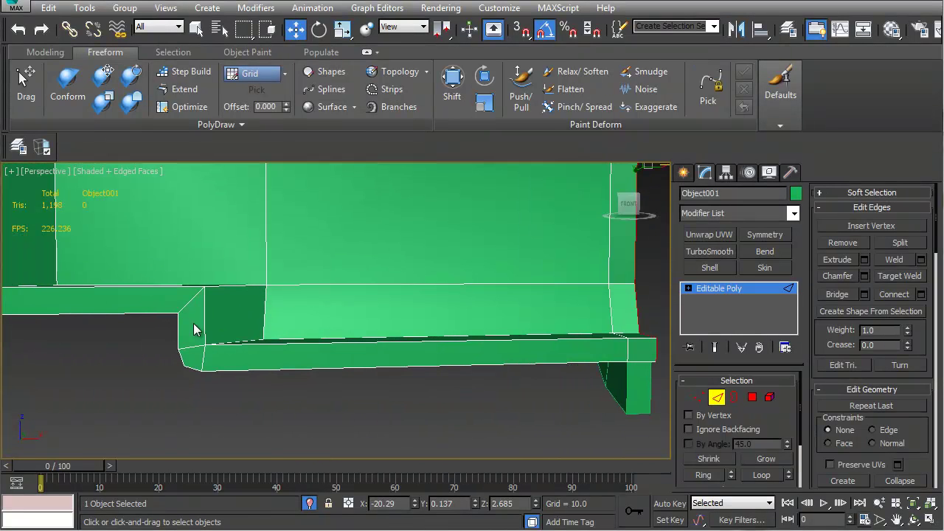
{"action": "middle_click_drag", "start_coordinate": [284, 372], "coordinate": [391, 343], "text": "alt"}
Select the separate ring object and copy the X position of its lower corner vertex
{"action": "left_click", "coordinate": [720, 399]}
{"action": "left_click", "coordinate": [361, 375]}
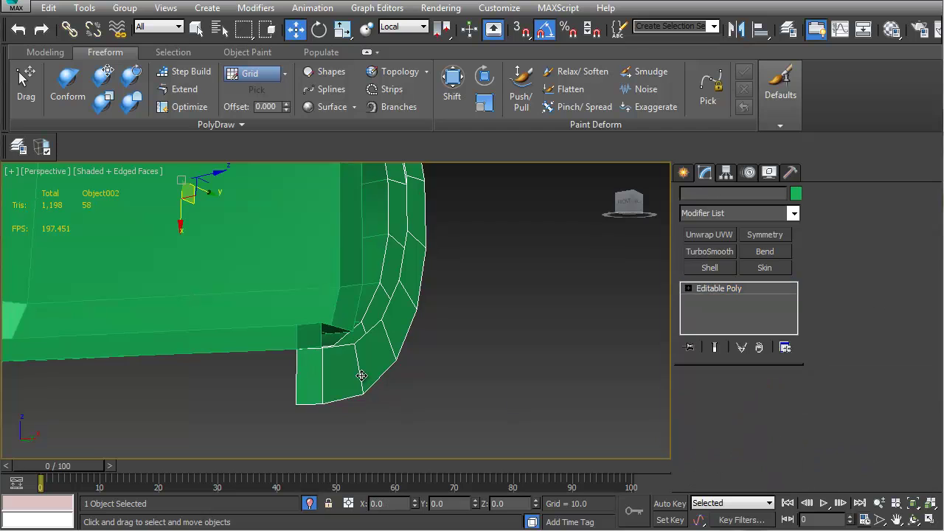
{"action": "key", "text": "1"}
{"action": "left_click", "coordinate": [363, 395]}
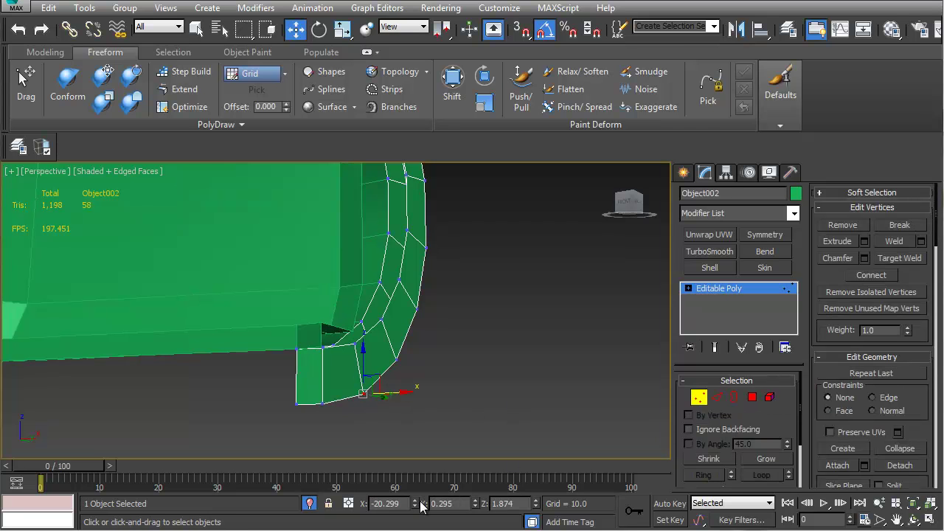
{"action": "key", "text": "2"}
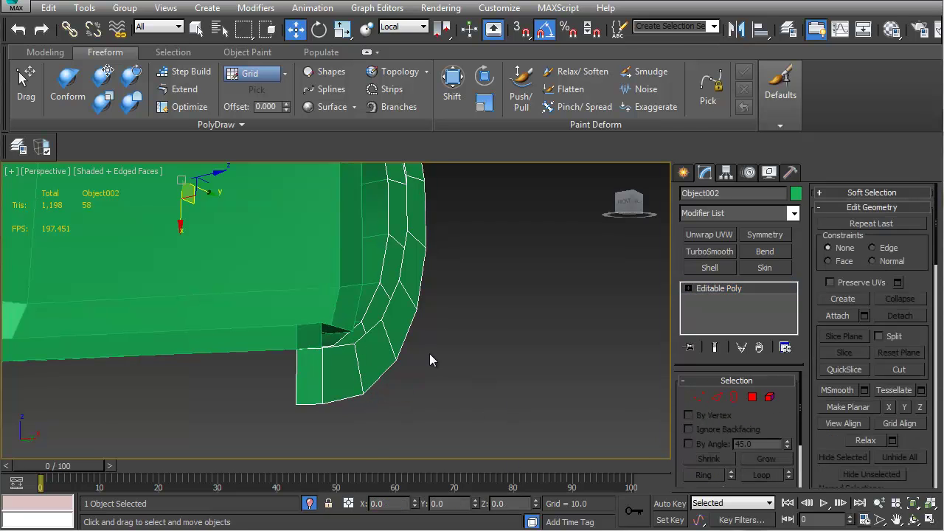
{"action": "middle_click_drag", "start_coordinate": [429, 353], "coordinate": [394, 388], "text": "alt"}
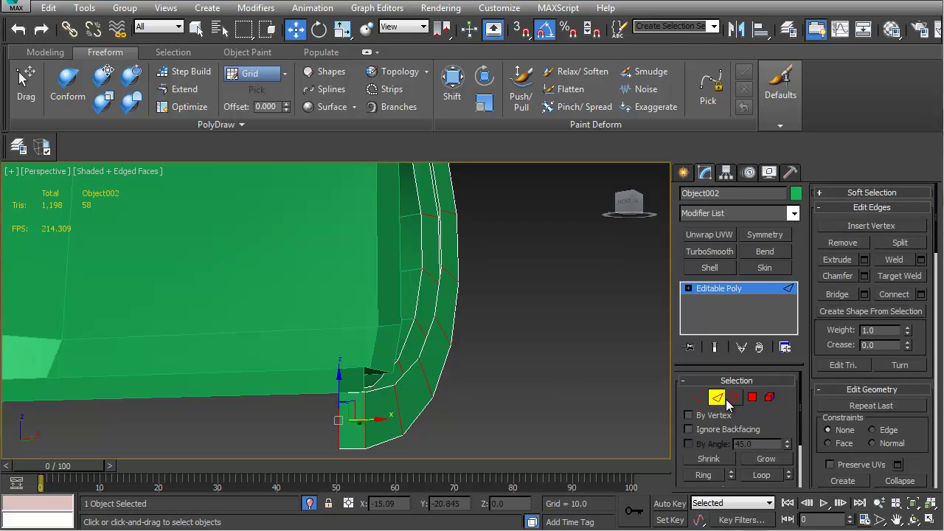
{"action": "left_click", "coordinate": [728, 399]}
Convert the body's extended border edges to a vertex selection and set its X position to -20.299
{"action": "left_click", "coordinate": [364, 280]}
{"action": "key", "text": "2"}
{"action": "left_click", "coordinate": [402, 345]}
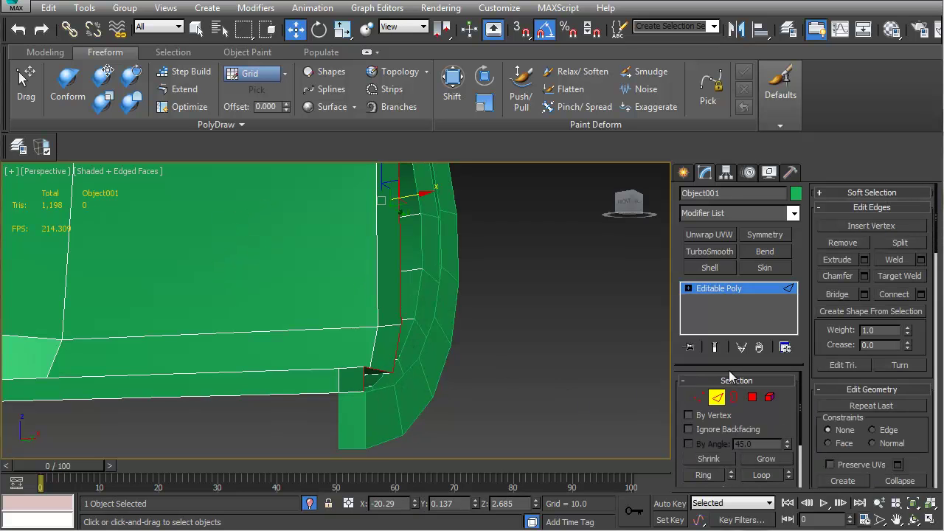
{"action": "left_click", "coordinate": [700, 397]}
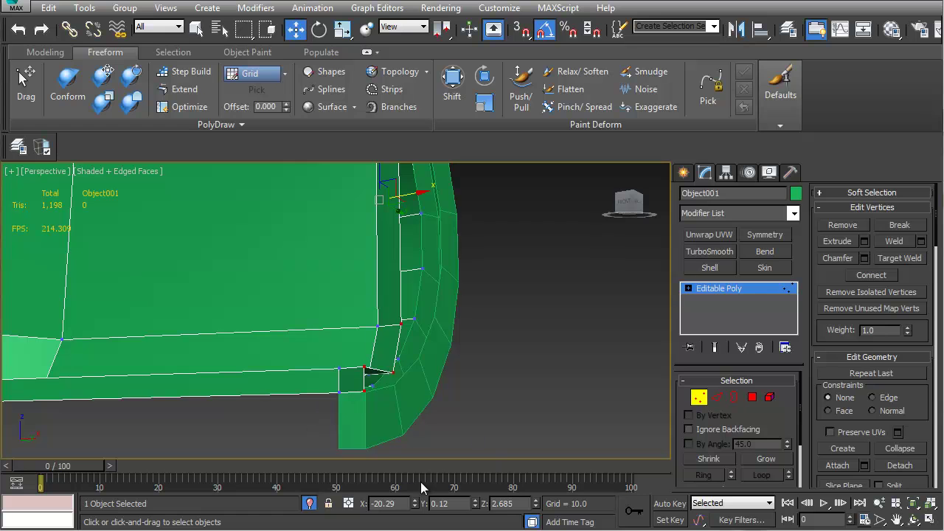
{"action": "scroll", "coordinate": [925, 426], "scroll_direction": "down", "scroll_amount": 4}
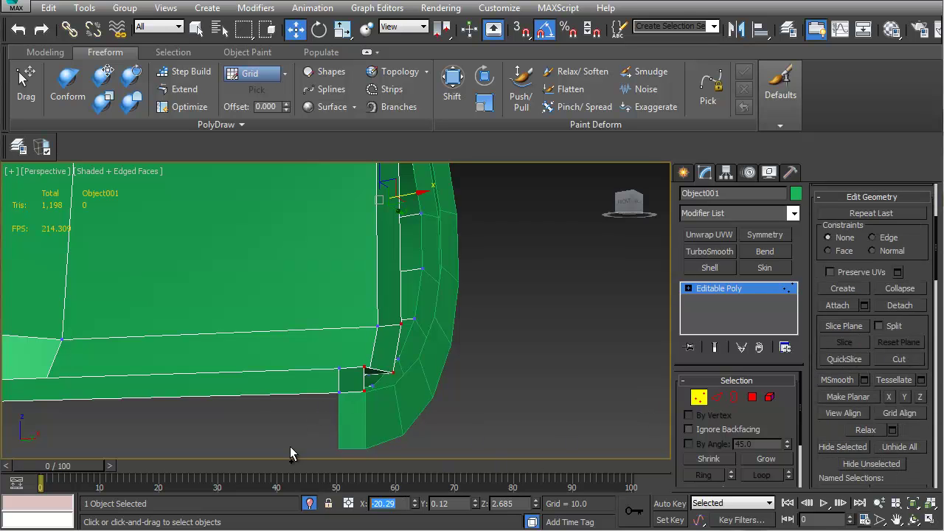
{"action": "mouse_move", "coordinate": [369, 378]}
{"action": "middle_mouse_down", "text": "alt"}
{"action": "mouse_move", "coordinate": [406, 348]}
{"action": "mouse_move", "coordinate": [336, 361]}
{"action": "mouse_move", "coordinate": [348, 415]}
{"action": "mouse_move", "coordinate": [386, 409]}
{"action": "mouse_move", "coordinate": [358, 391]}
{"action": "middle_mouse_up", "text": "alt"}
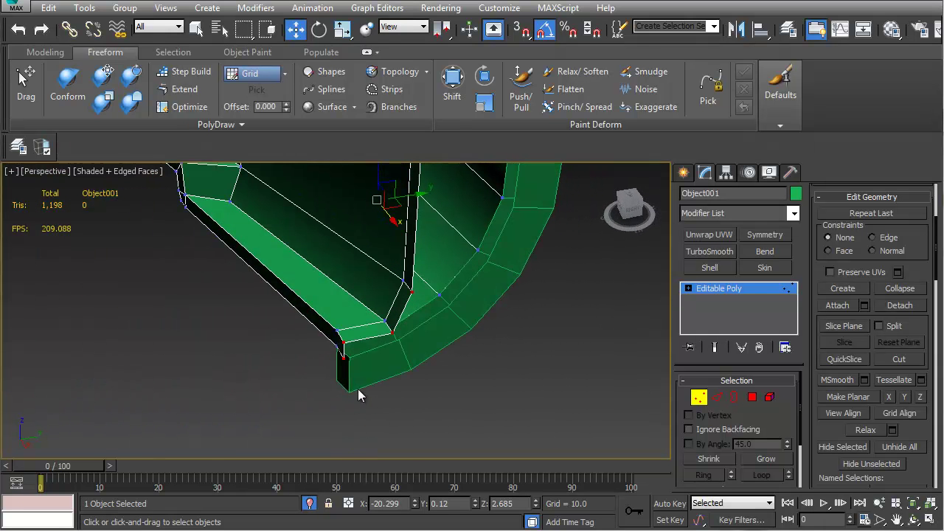
Attach the ring object to the body
{"action": "left_click", "coordinate": [838, 304]}
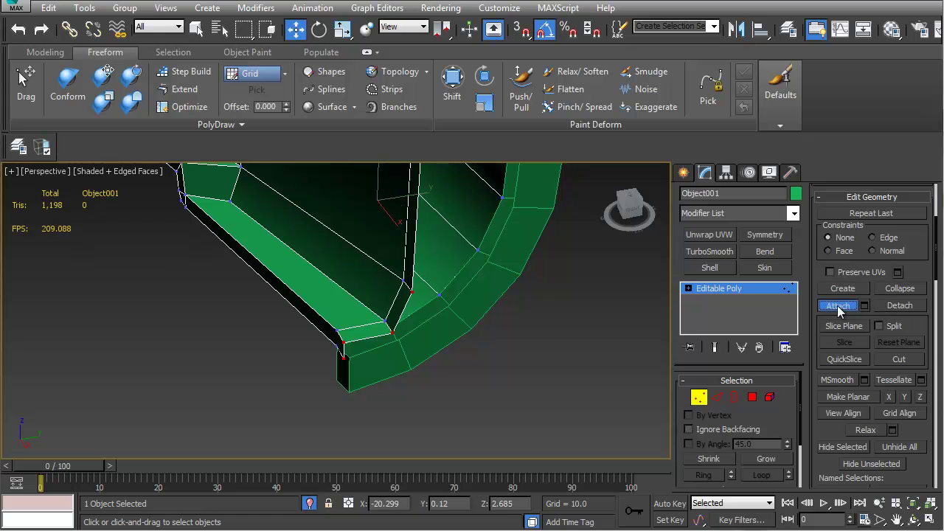
{"action": "left_click", "coordinate": [442, 341]}
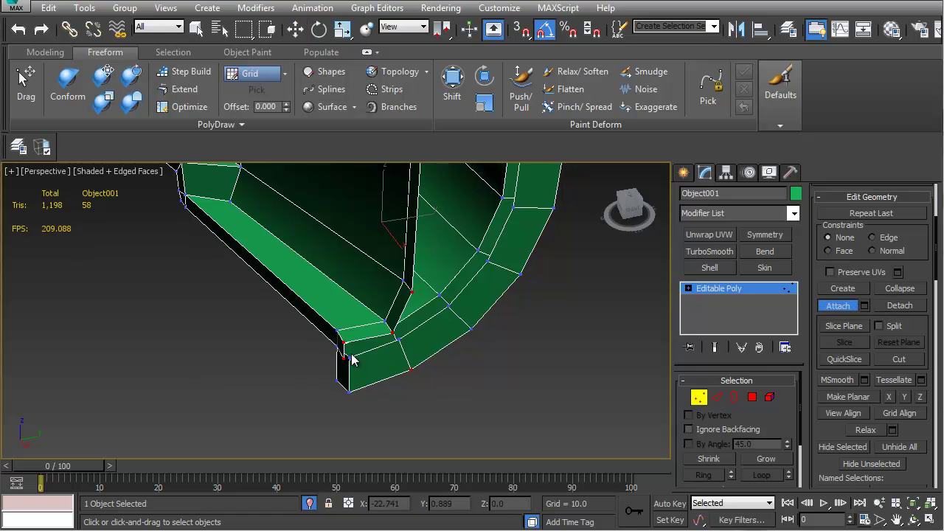
{"action": "middle_click_drag", "start_coordinate": [351, 355], "coordinate": [354, 355]}
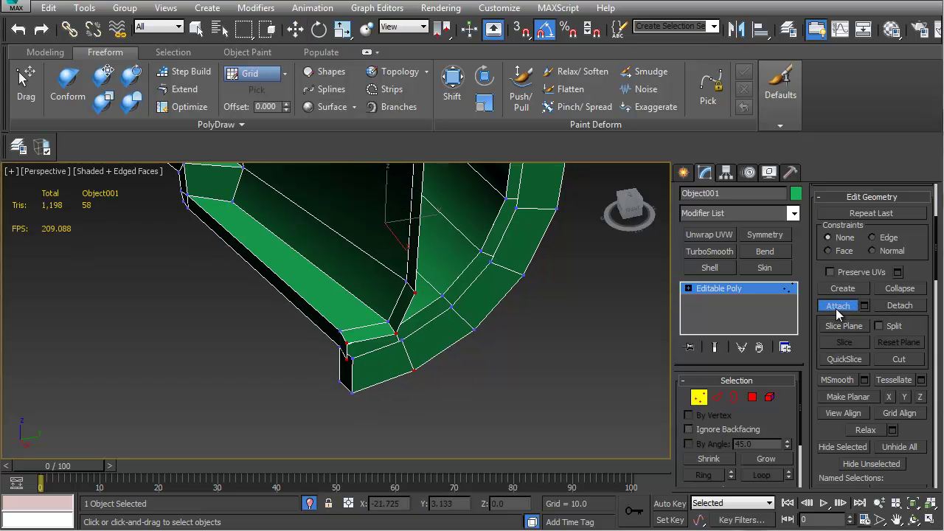
{"action": "left_click", "coordinate": [837, 313]}
Set the Y position of the body's upper and lower lip vertices to 0.025, matching the neighbouring ring vertex
{"action": "left_click", "coordinate": [353, 355]}
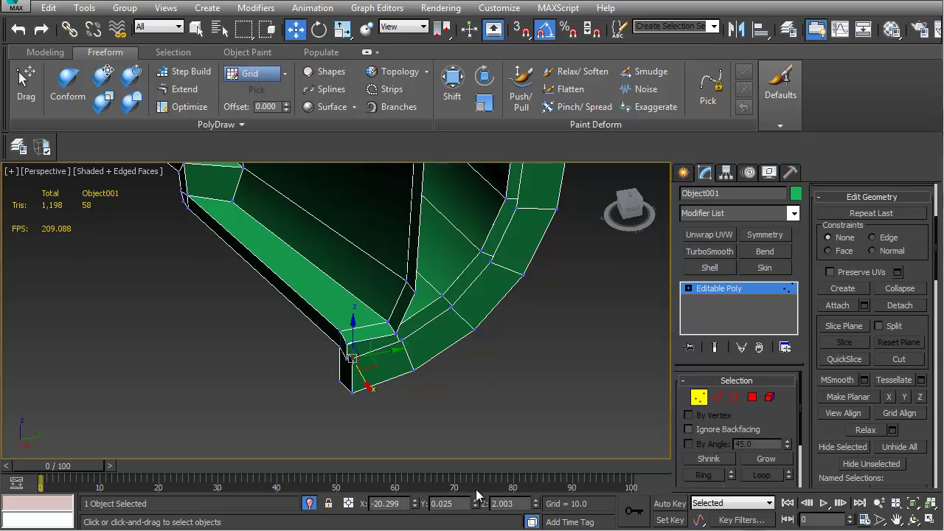
{"action": "left_click_drag", "start_coordinate": [343, 353], "coordinate": [346, 344]}
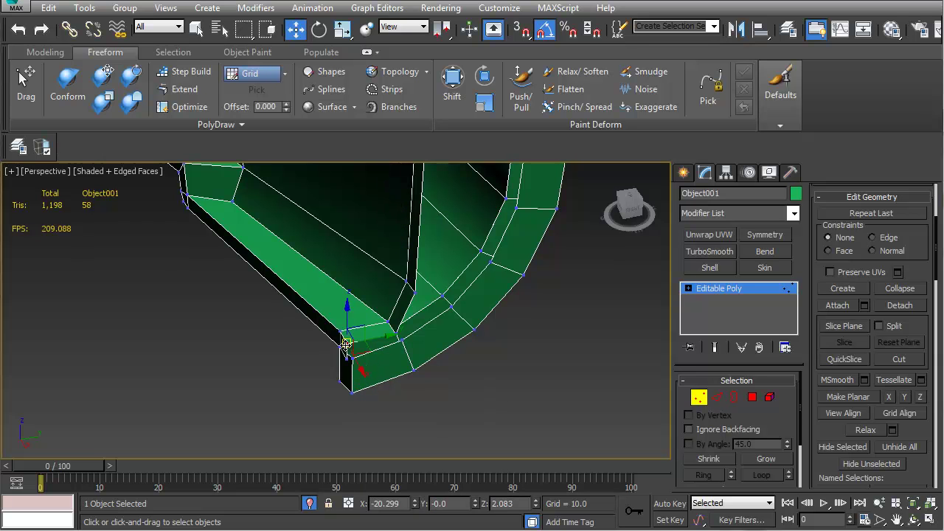
{"action": "middle_click_drag", "start_coordinate": [379, 403], "coordinate": [367, 332], "text": "alt"}
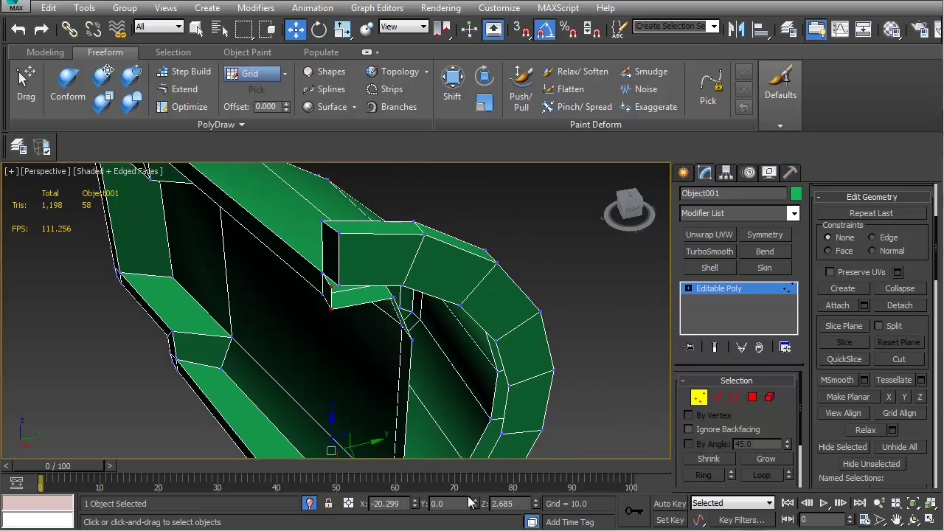
{"action": "type", "text": "0.025"}
{"action": "key", "text": "Return"}
{"action": "middle_click_drag", "start_coordinate": [405, 386], "coordinate": [410, 361], "text": "alt"}
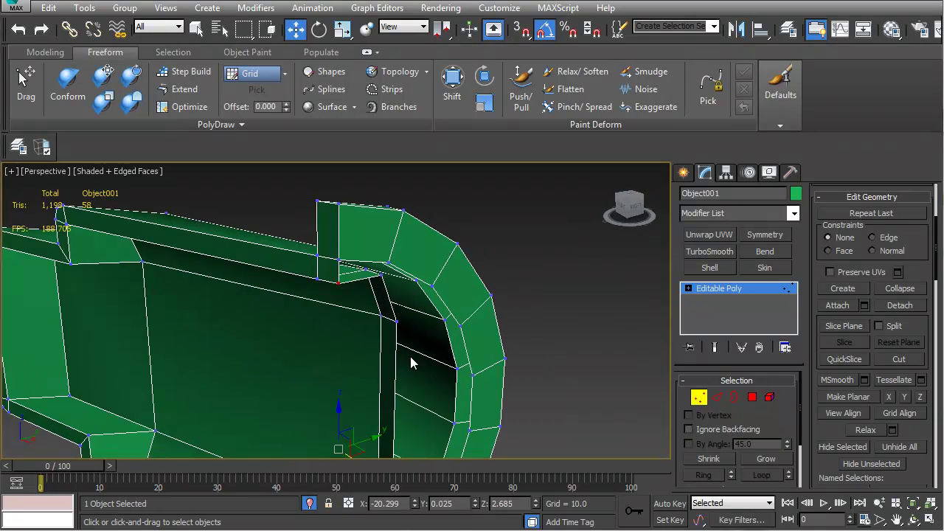
Try to weld all vertices of the combined body and ring
{"action": "key", "text": "ctrl+a"}
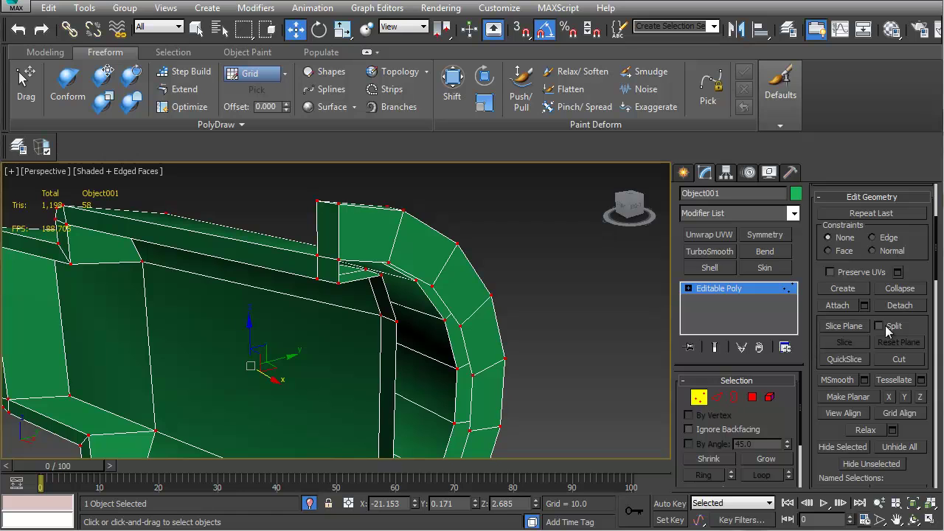
{"action": "left_click_drag", "start_coordinate": [909, 430], "coordinate": [901, 530]}
{"action": "left_click", "coordinate": [894, 242]}
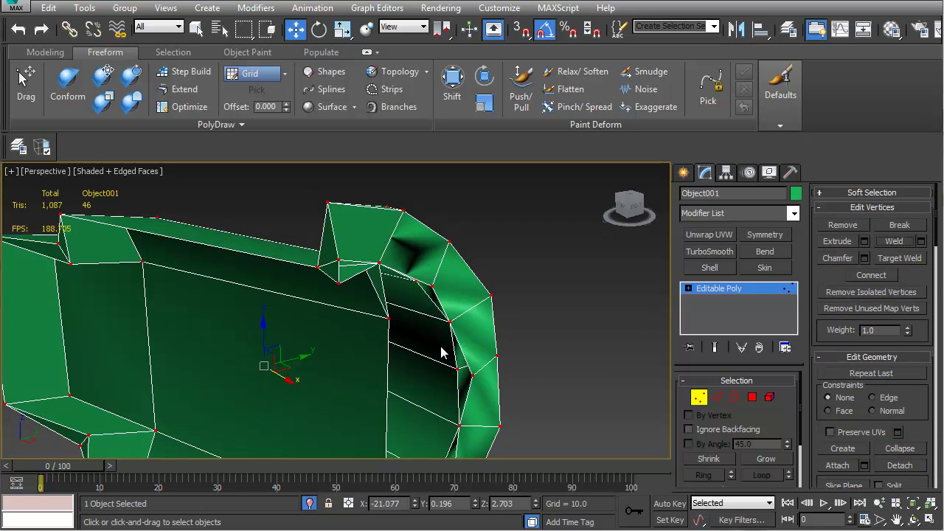
{"action": "key", "text": "ctrl+z"}
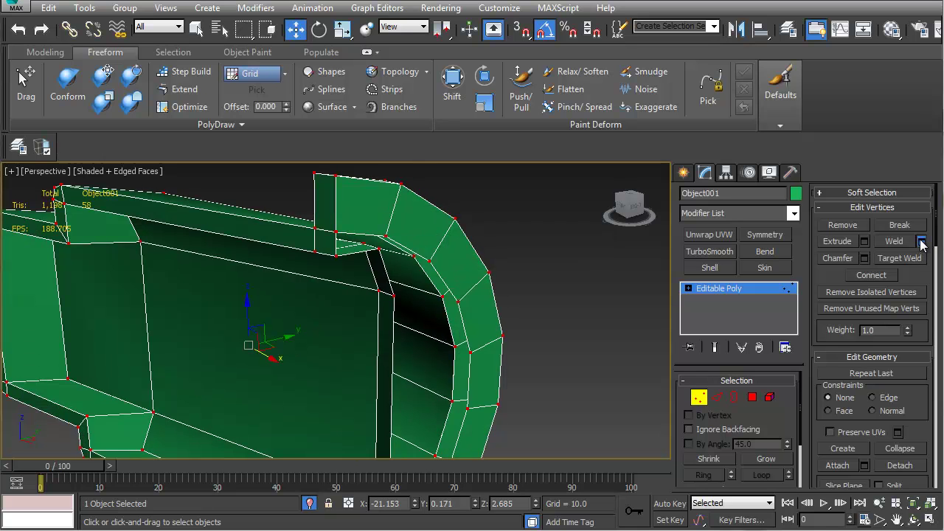
Weld the vertices of the combined body and ring with a weld threshold of 0.01
{"action": "left_click", "coordinate": [921, 242]}
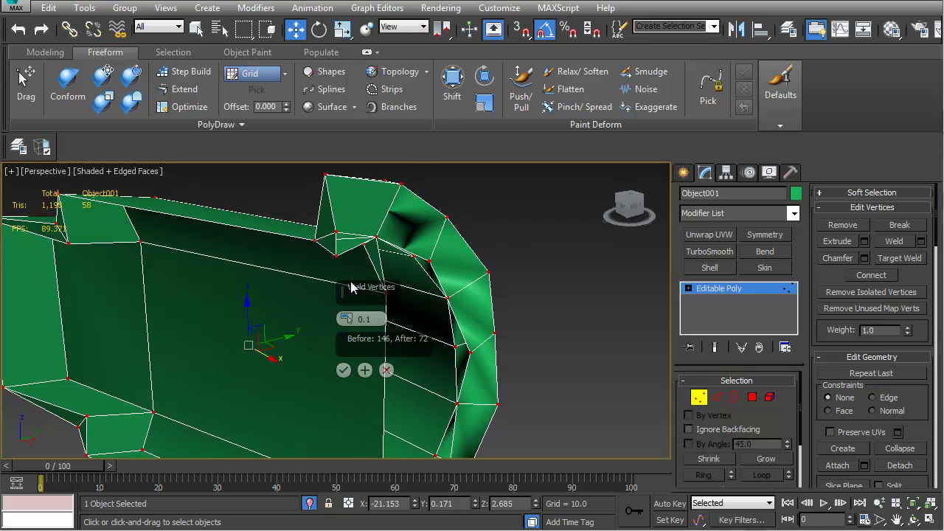
{"action": "left_click", "coordinate": [346, 321]}
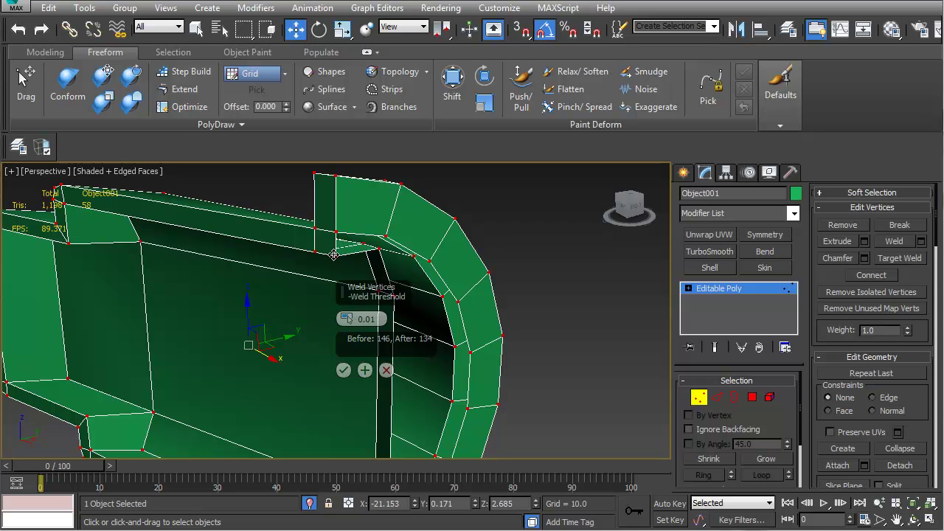
{"action": "left_click", "coordinate": [343, 371]}
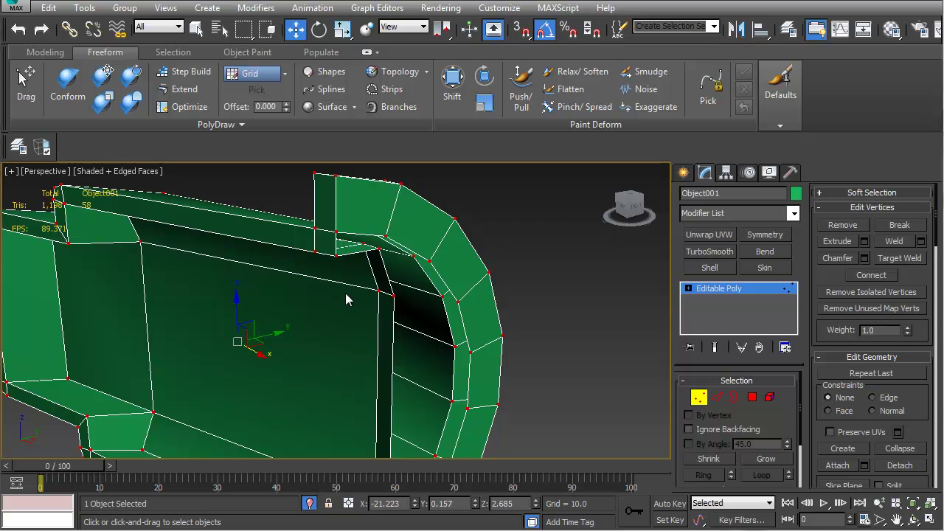
Bridge the open edge pairs between the body and the ring at the upper and lower lips
{"action": "key", "text": "2"}
{"action": "middle_click_drag", "start_coordinate": [328, 304], "coordinate": [340, 263], "text": "alt"}
{"action": "left_click", "coordinate": [354, 225]}
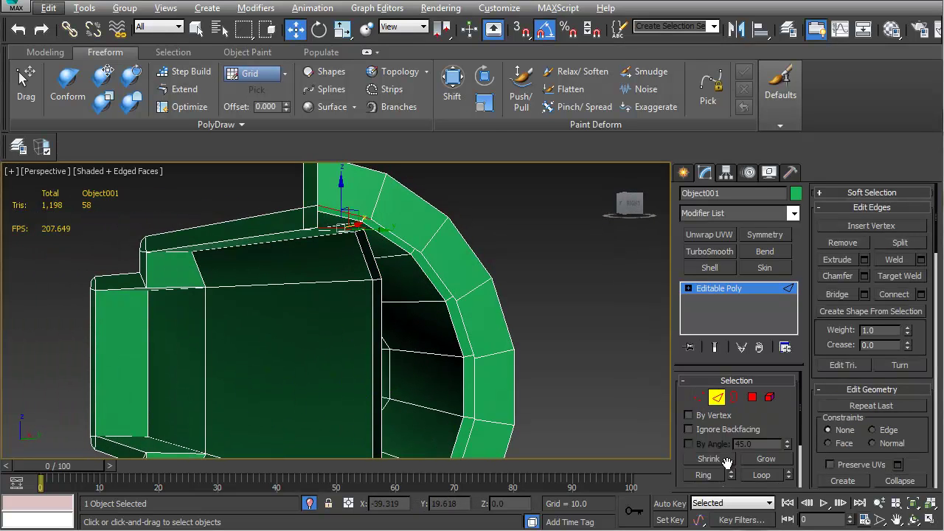
{"action": "left_click", "coordinate": [844, 295]}
{"action": "middle_click_drag", "start_coordinate": [347, 325], "coordinate": [387, 322], "text": "alt"}
{"action": "left_click", "coordinate": [367, 348]}
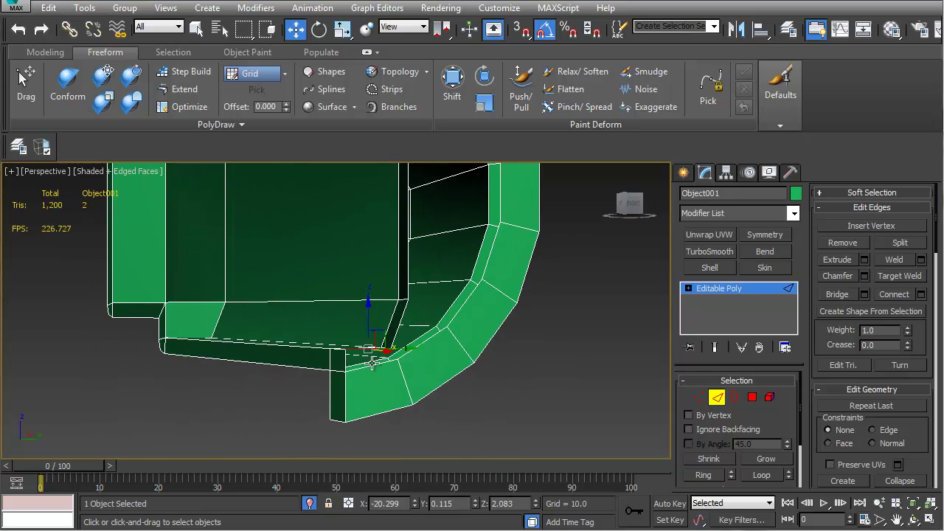
{"action": "left_click", "coordinate": [839, 298]}
Cap the open border between the body's rear wall edge and the ring's inner edge
{"action": "middle_click_drag", "start_coordinate": [465, 285], "coordinate": [460, 306]}
{"action": "left_click", "coordinate": [735, 398]}
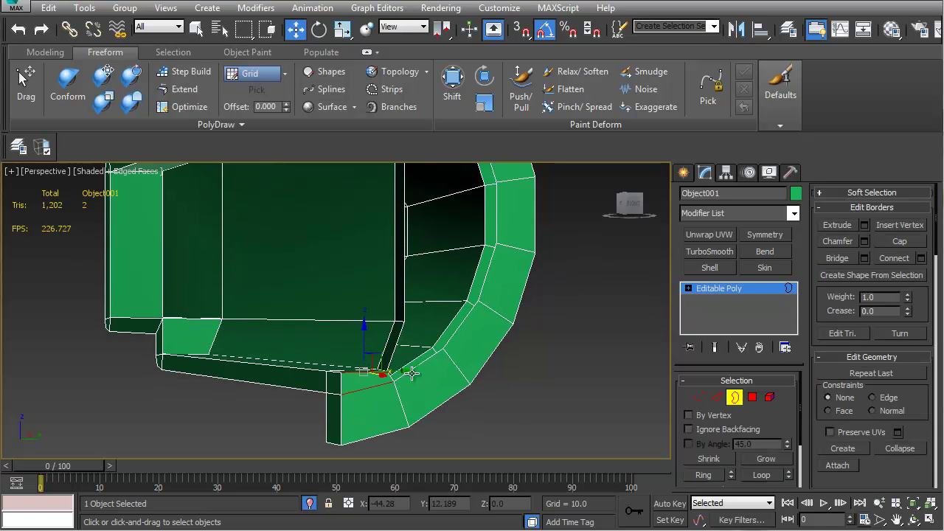
{"action": "left_click", "coordinate": [422, 361]}
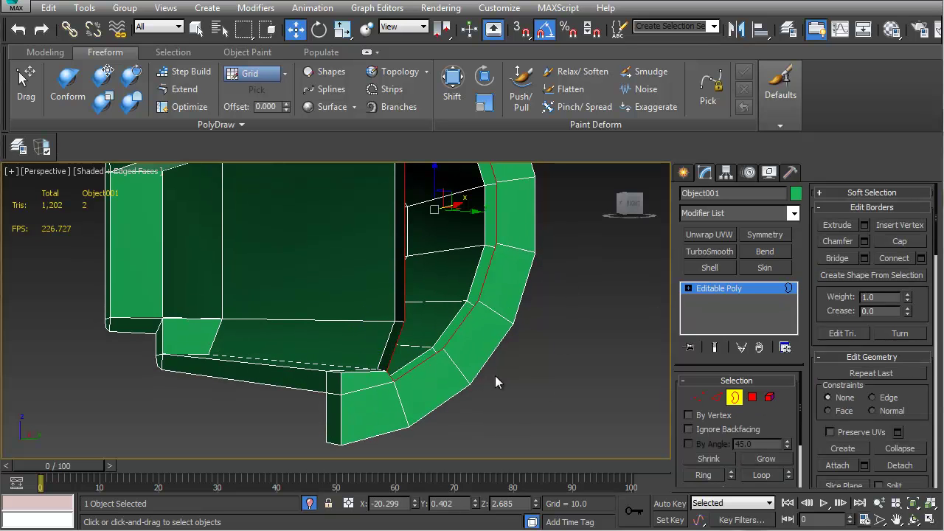
{"action": "left_click", "coordinate": [898, 242]}
Examine the joined mesh from the inner, front and outer sides, including the junction with the ring
{"action": "middle_click_drag", "start_coordinate": [427, 340], "coordinate": [310, 285], "text": "alt"}
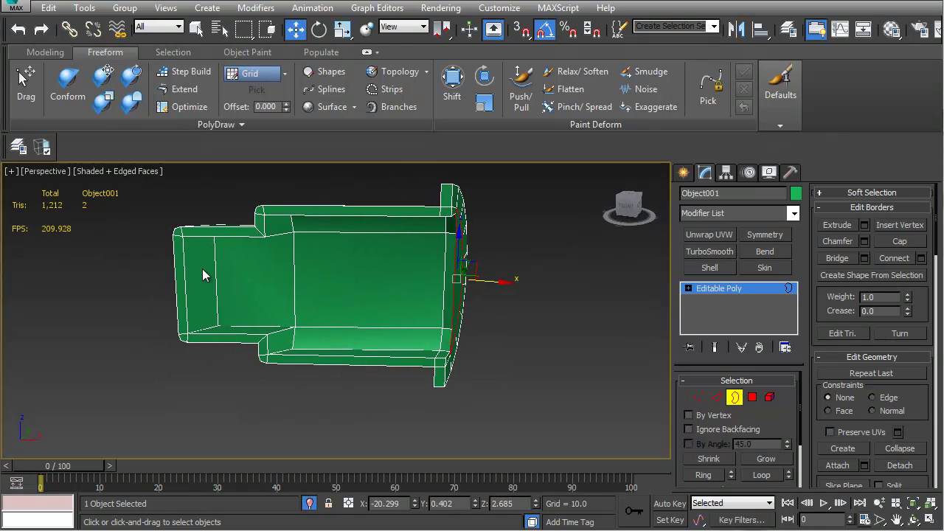
{"action": "middle_click_drag", "start_coordinate": [282, 333], "coordinate": [257, 308]}
{"action": "scroll", "coordinate": [356, 324], "scroll_direction": "up", "scroll_amount": 5}
{"action": "scroll", "coordinate": [341, 335], "scroll_direction": "down", "scroll_amount": 2}
{"action": "scroll", "coordinate": [356, 319], "scroll_direction": "down", "scroll_amount": 4}
{"action": "middle_click_drag", "start_coordinate": [348, 281], "coordinate": [566, 280], "text": "alt"}
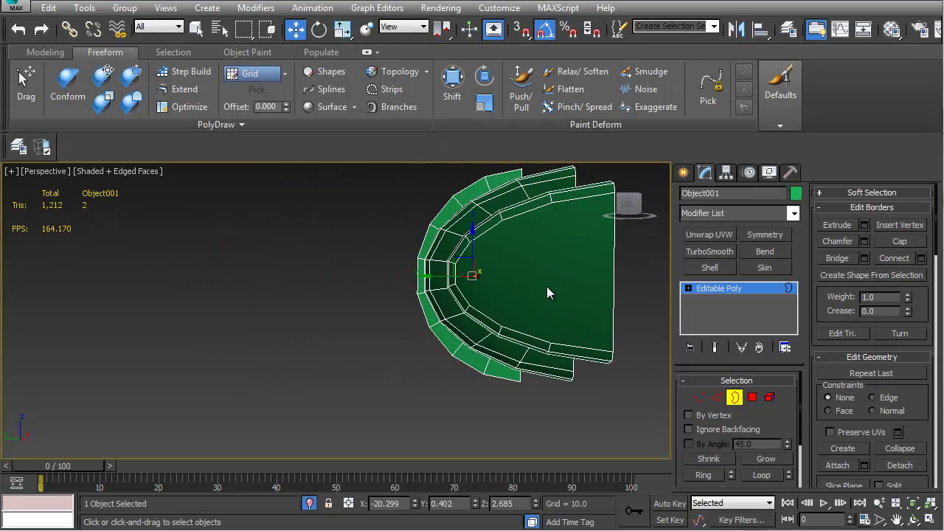
{"action": "middle_click_drag", "start_coordinate": [566, 261], "coordinate": [379, 320], "text": "alt"}
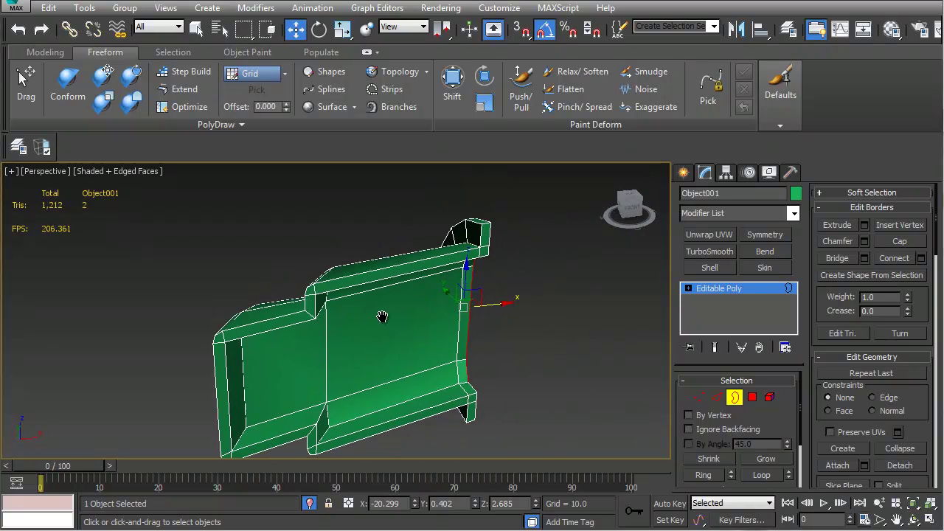
{"action": "scroll", "coordinate": [430, 278], "scroll_direction": "up", "scroll_amount": 3}
{"action": "middle_click_drag", "start_coordinate": [430, 279], "coordinate": [499, 308], "text": "alt"}
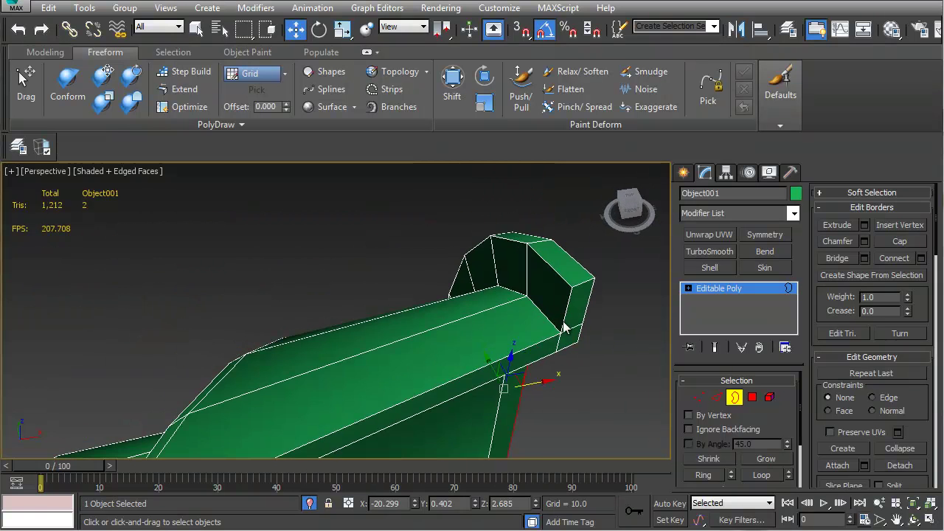
Select the inside corner edges where the body meets the ring and where its two stepped sections meet
{"action": "key", "text": "2"}
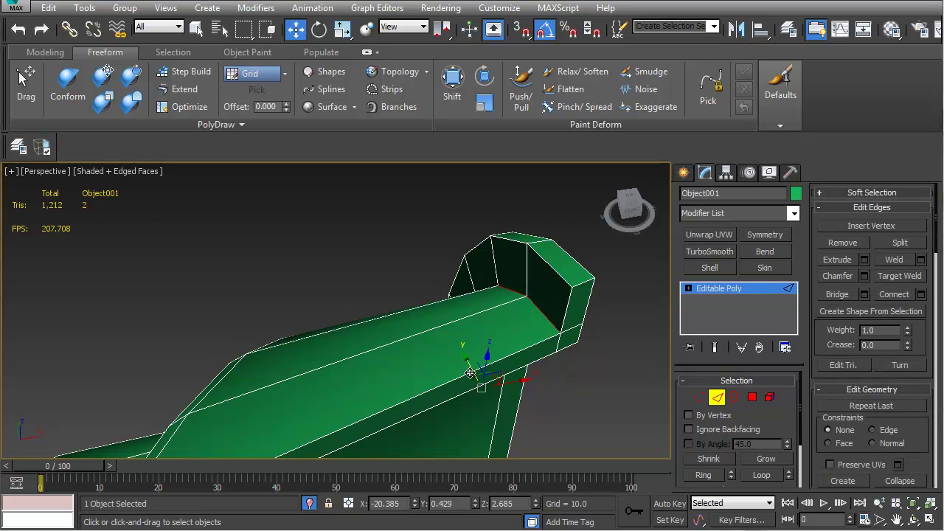
{"action": "middle_click_drag", "start_coordinate": [377, 343], "coordinate": [484, 267], "text": "alt"}
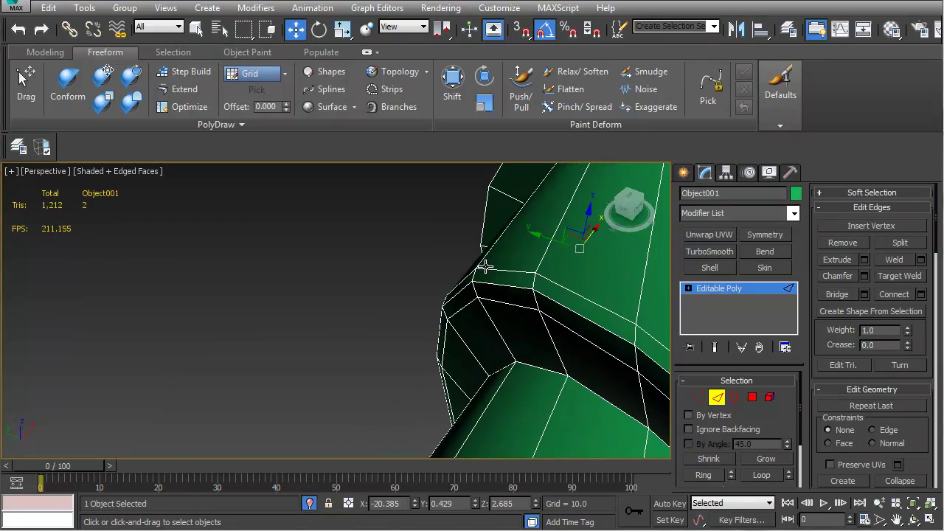
{"action": "middle_click_drag", "start_coordinate": [601, 398], "coordinate": [532, 285], "text": "alt"}
{"action": "middle_click_drag", "start_coordinate": [431, 294], "coordinate": [309, 324], "text": "alt"}
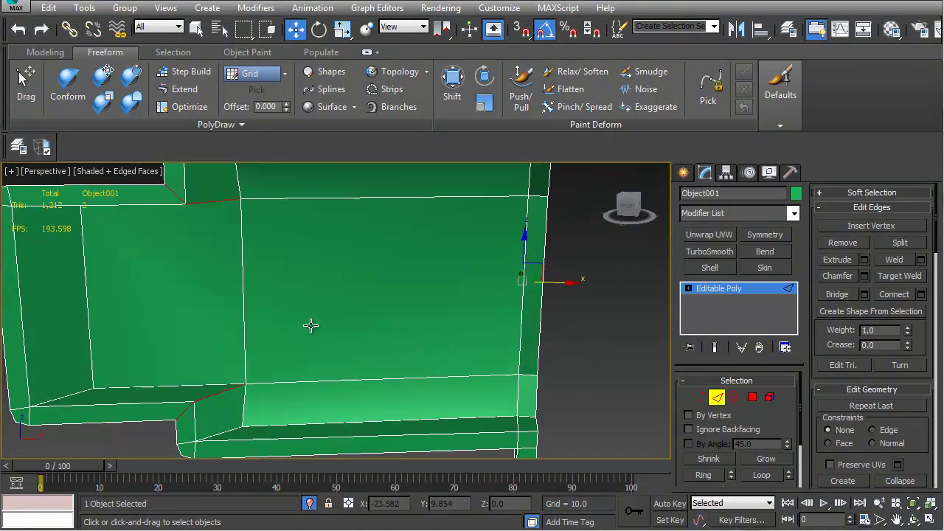
Chamfer the selected corner edges by 0.02 with 1 segment
{"action": "left_click", "coordinate": [864, 275]}
{"action": "middle_click_drag", "start_coordinate": [323, 258], "coordinate": [266, 303], "text": "alt"}
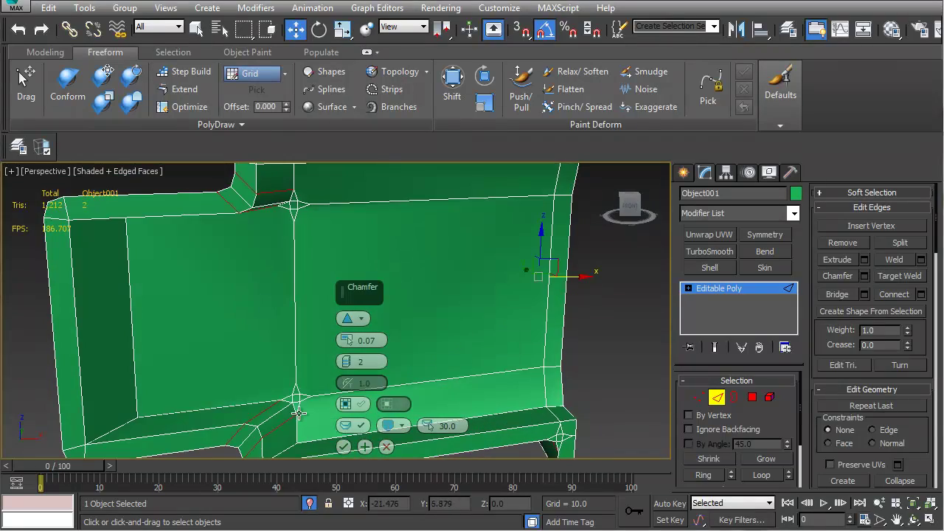
{"action": "middle_click_drag", "start_coordinate": [294, 387], "coordinate": [341, 275], "text": "alt"}
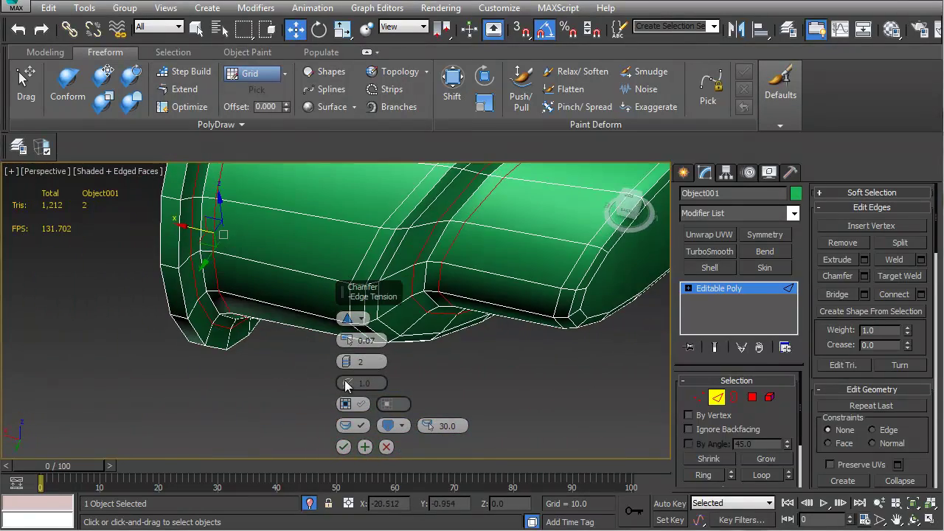
{"action": "left_click_drag", "start_coordinate": [347, 342], "coordinate": [346, 363]}
{"action": "middle_click_drag", "start_coordinate": [346, 364], "coordinate": [13, 337], "text": "alt"}
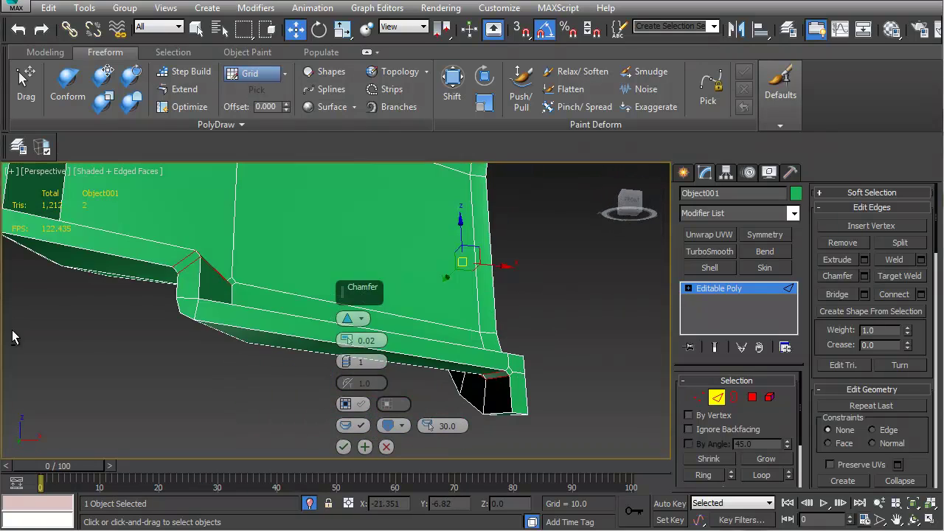
Check the chamfer's corner topology around the ring junction and the step, and apply the chamfer
{"action": "mouse_move", "coordinate": [542, 307]}
{"action": "middle_mouse_down", "text": "alt"}
{"action": "mouse_move", "coordinate": [484, 335]}
{"action": "mouse_move", "coordinate": [483, 320]}
{"action": "mouse_move", "coordinate": [488, 355]}
{"action": "middle_mouse_up", "text": "alt"}
{"action": "scroll", "coordinate": [486, 329], "scroll_direction": "up", "scroll_amount": 3}
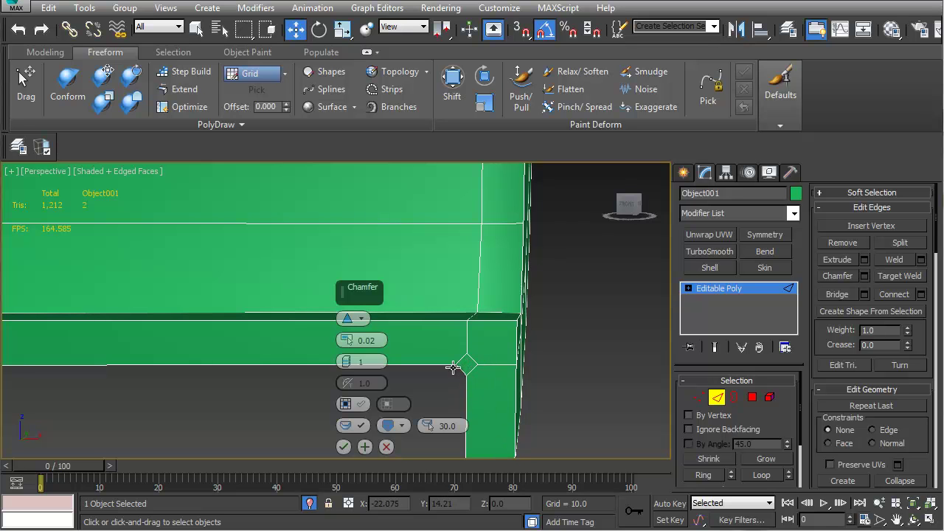
{"action": "middle_click_drag", "start_coordinate": [503, 321], "coordinate": [464, 341], "text": "alt"}
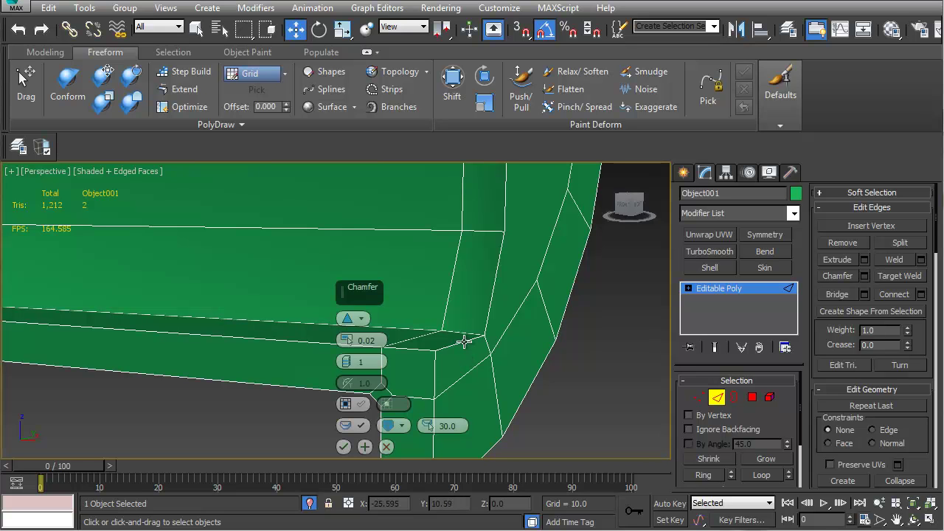
{"action": "middle_click_drag", "start_coordinate": [502, 188], "coordinate": [521, 290], "text": "alt"}
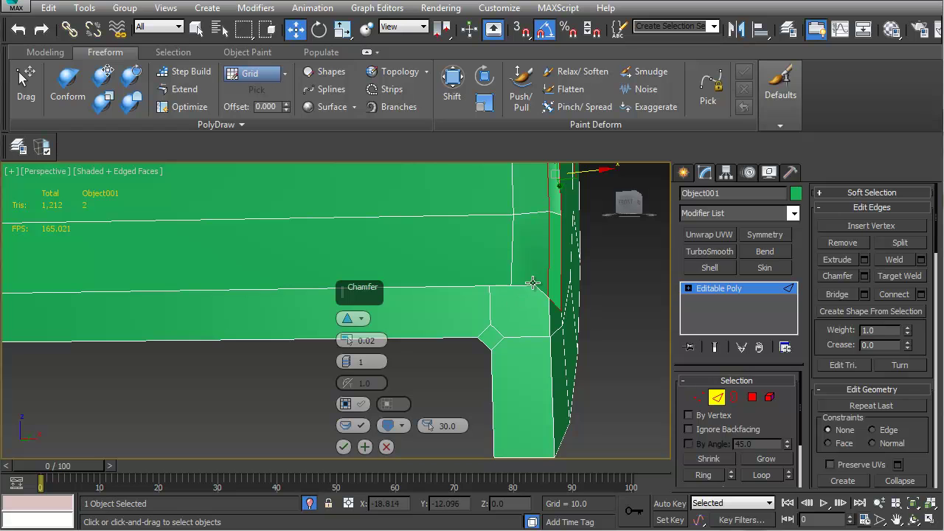
{"action": "middle_click_drag", "start_coordinate": [492, 321], "coordinate": [510, 214], "text": "alt"}
{"action": "scroll", "coordinate": [509, 339], "scroll_direction": "down", "scroll_amount": 7}
{"action": "middle_click_drag", "start_coordinate": [503, 251], "coordinate": [483, 265], "text": "alt"}
{"action": "scroll", "coordinate": [482, 265], "scroll_direction": "up", "scroll_amount": 3}
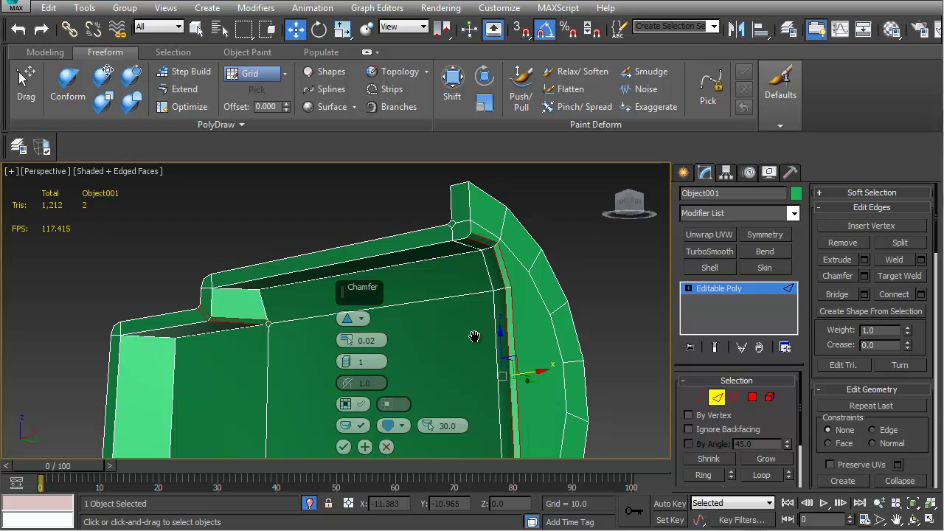
{"action": "middle_click_drag", "start_coordinate": [476, 337], "coordinate": [479, 197]}
{"action": "mouse_move", "coordinate": [515, 271]}
{"action": "middle_mouse_down", "text": "alt"}
{"action": "mouse_move", "coordinate": [524, 332]}
{"action": "mouse_move", "coordinate": [528, 270]}
{"action": "middle_mouse_up", "text": "alt"}
{"action": "left_click", "coordinate": [343, 447]}
Merge the ring's surplus lower inner vertices into the neighbouring chamfered body corner vertices with the Optimize tool
{"action": "middle_click_drag", "start_coordinate": [442, 310], "coordinate": [511, 329], "text": "alt"}
{"action": "middle_click_drag", "start_coordinate": [477, 361], "coordinate": [450, 356], "text": "alt"}
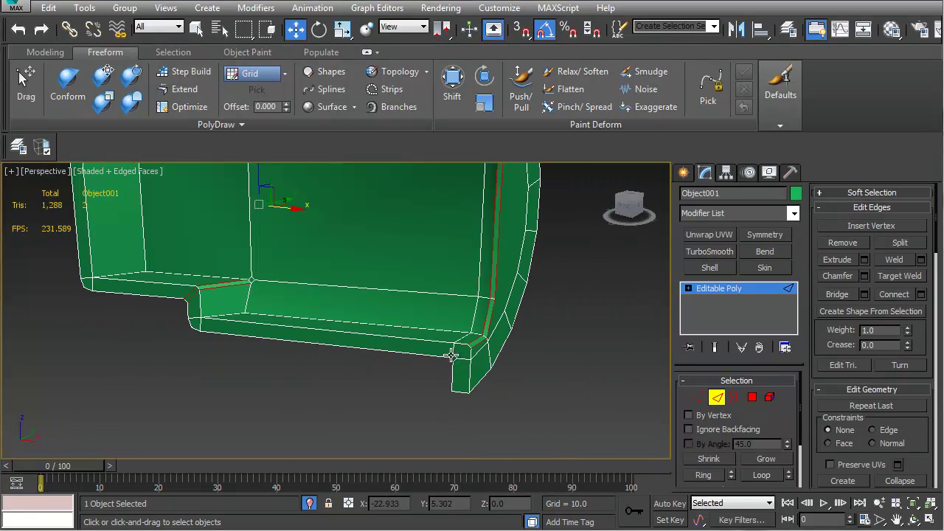
{"action": "key", "text": "1"}
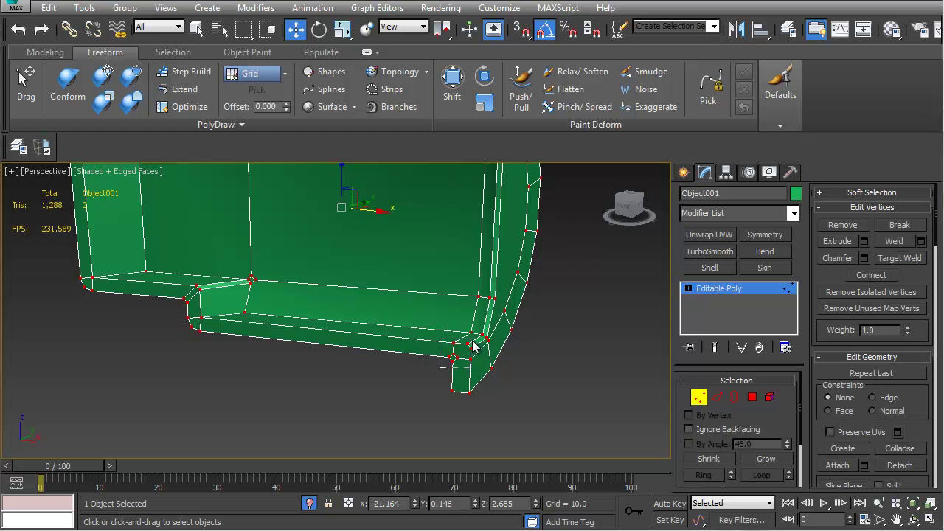
{"action": "scroll", "coordinate": [472, 352], "scroll_direction": "up", "scroll_amount": 5}
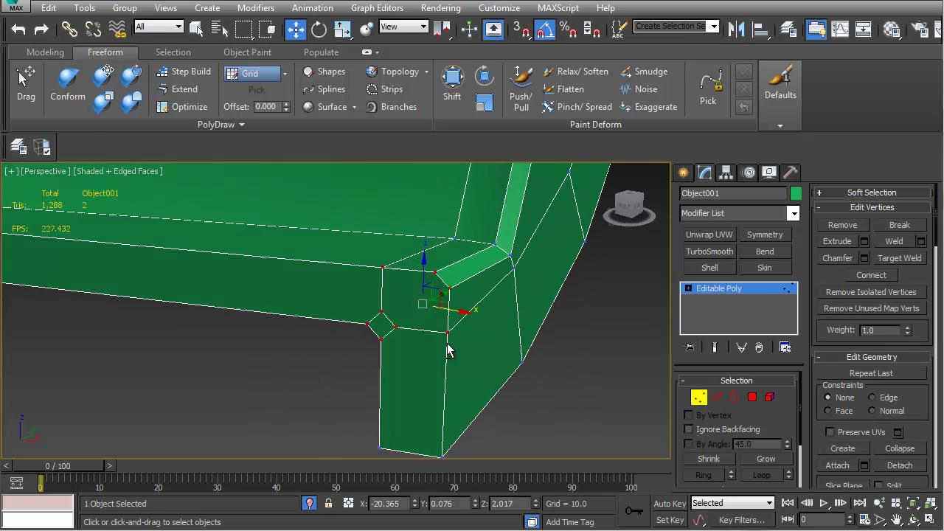
{"action": "middle_click_drag", "start_coordinate": [447, 351], "coordinate": [457, 355], "text": "alt"}
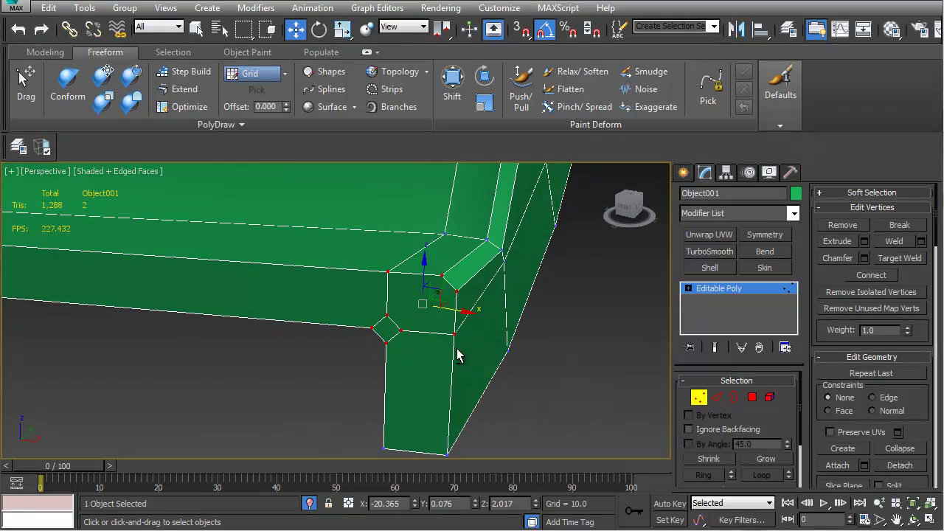
{"action": "left_click", "coordinate": [181, 106]}
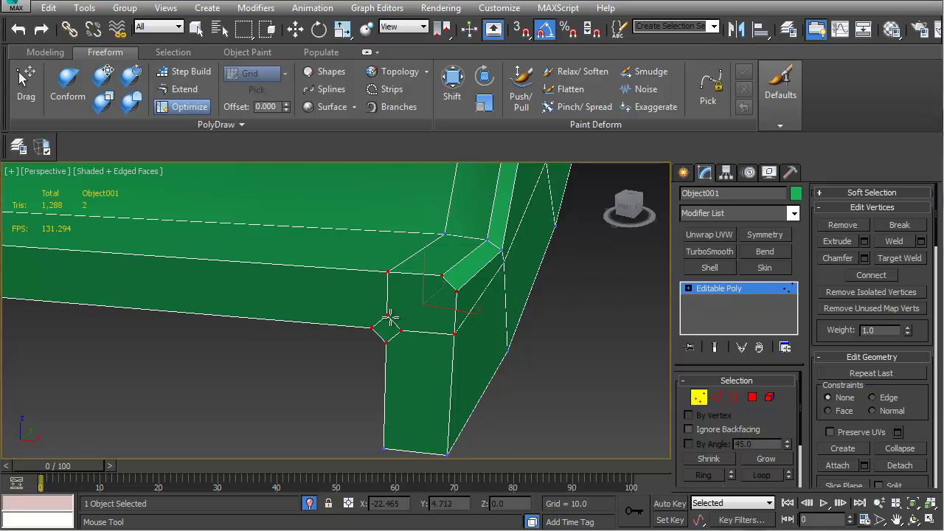
{"action": "middle_click_drag", "start_coordinate": [444, 334], "coordinate": [487, 256], "text": "alt"}
{"action": "middle_click_drag", "start_coordinate": [499, 304], "coordinate": [452, 219], "text": "alt"}
{"action": "middle_click_drag", "start_coordinate": [500, 334], "coordinate": [417, 360], "text": "alt"}
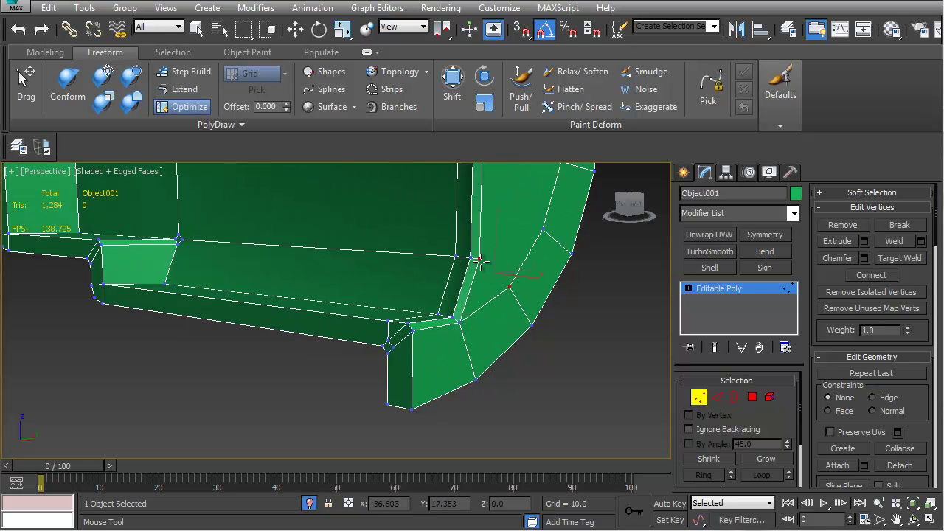
{"action": "middle_click_drag", "start_coordinate": [492, 256], "coordinate": [499, 347], "text": "alt"}
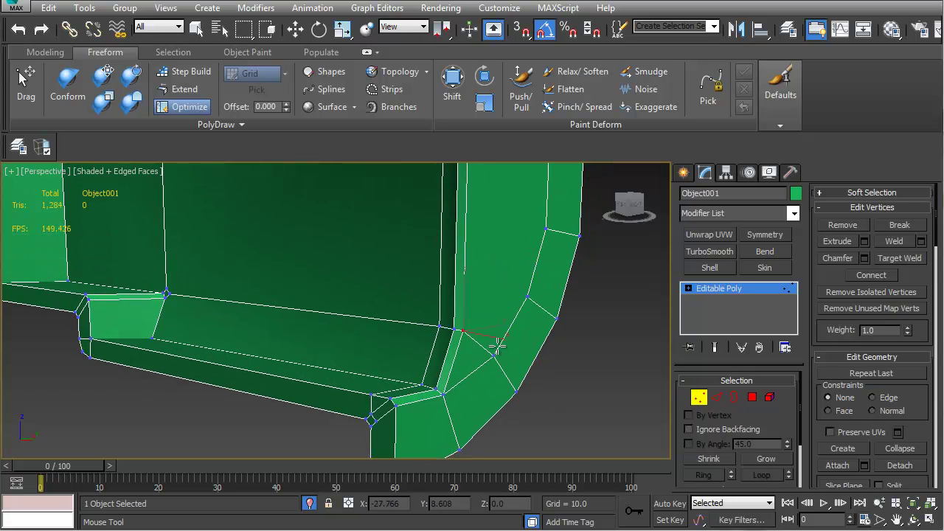
{"action": "middle_click_drag", "start_coordinate": [487, 262], "coordinate": [425, 326], "text": "alt"}
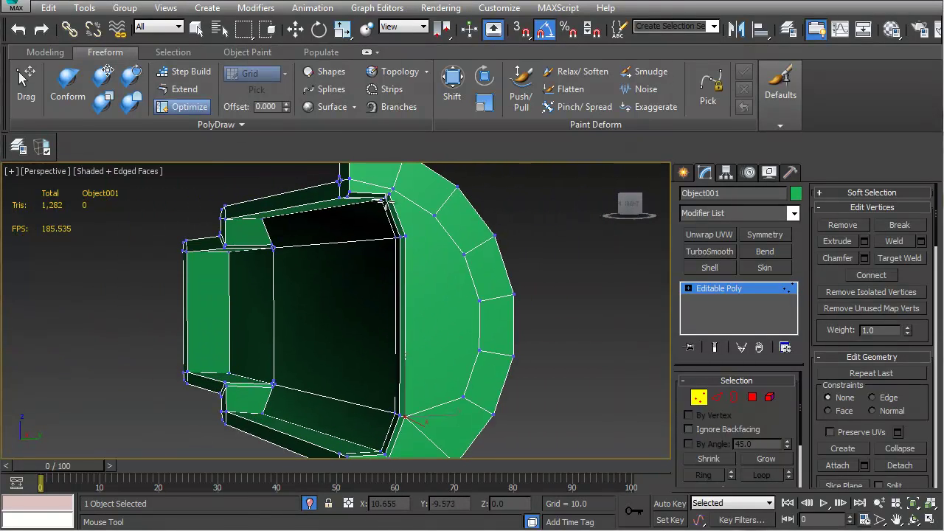
Merge the ring's surplus upper inner vertices into the neighbouring chamfered body corner vertices with the Optimize tool
{"action": "scroll", "coordinate": [388, 199], "scroll_direction": "up", "scroll_amount": 5}
{"action": "left_click", "coordinate": [424, 242]}
{"action": "middle_click_drag", "start_coordinate": [480, 242], "coordinate": [478, 256], "text": "alt"}
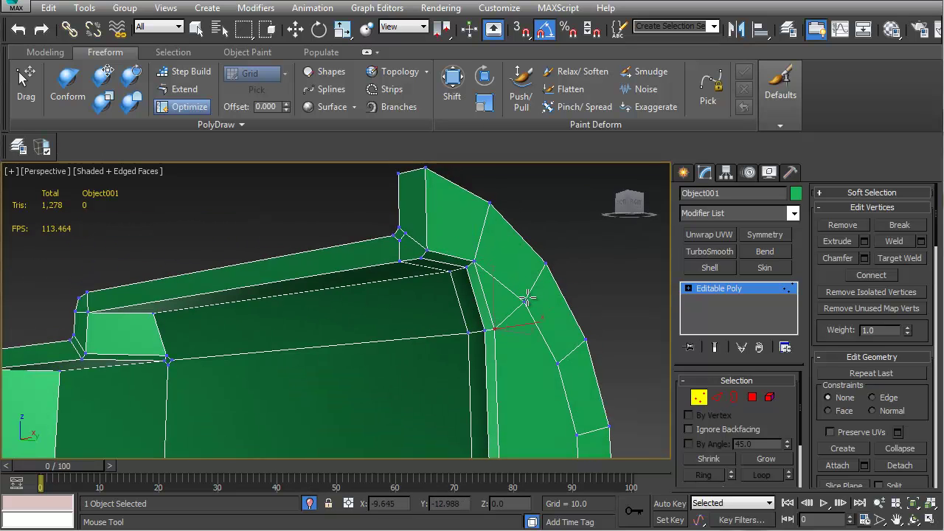
{"action": "middle_click_drag", "start_coordinate": [500, 330], "coordinate": [475, 364], "text": "alt"}
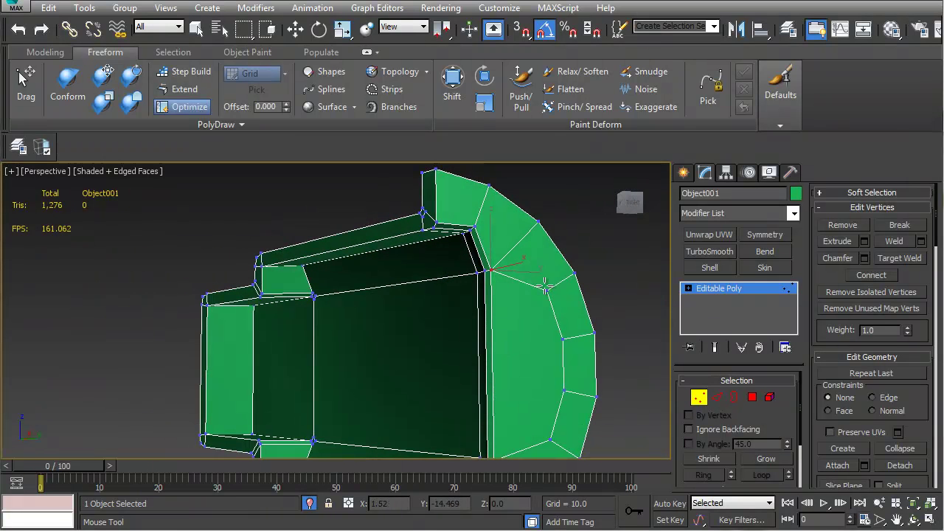
{"action": "middle_click_drag", "start_coordinate": [520, 405], "coordinate": [475, 351], "text": "alt"}
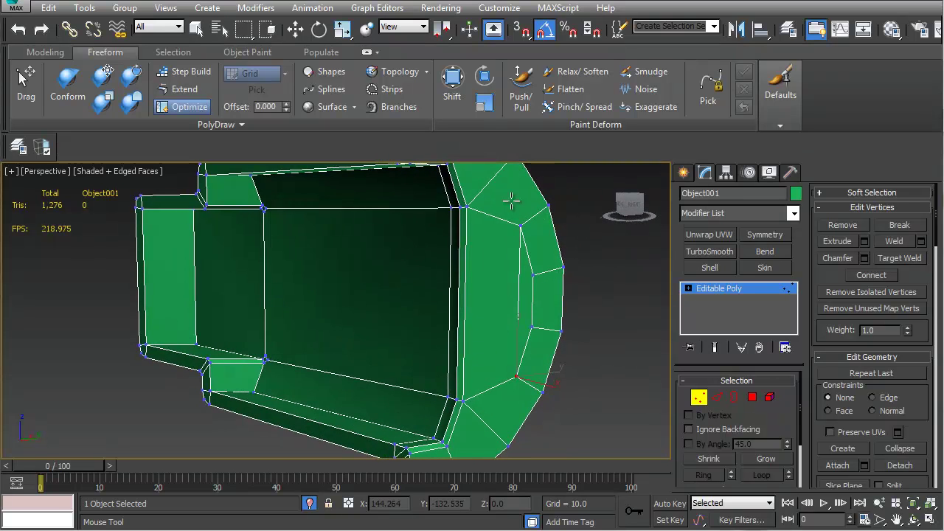
Simplify the diamond-shaped chamfer end at the lower lip's rear corner so the chamfer edges run to the outer lip edge
{"action": "middle_click_drag", "start_coordinate": [505, 426], "coordinate": [530, 286], "text": "alt"}
{"action": "middle_click_drag", "start_coordinate": [402, 446], "coordinate": [455, 359]}
{"action": "scroll", "coordinate": [461, 345], "scroll_direction": "up", "scroll_amount": 3}
{"action": "scroll", "coordinate": [479, 365], "scroll_direction": "down", "scroll_amount": 3}
{"action": "middle_click_drag", "start_coordinate": [463, 323], "coordinate": [463, 342], "text": "alt"}
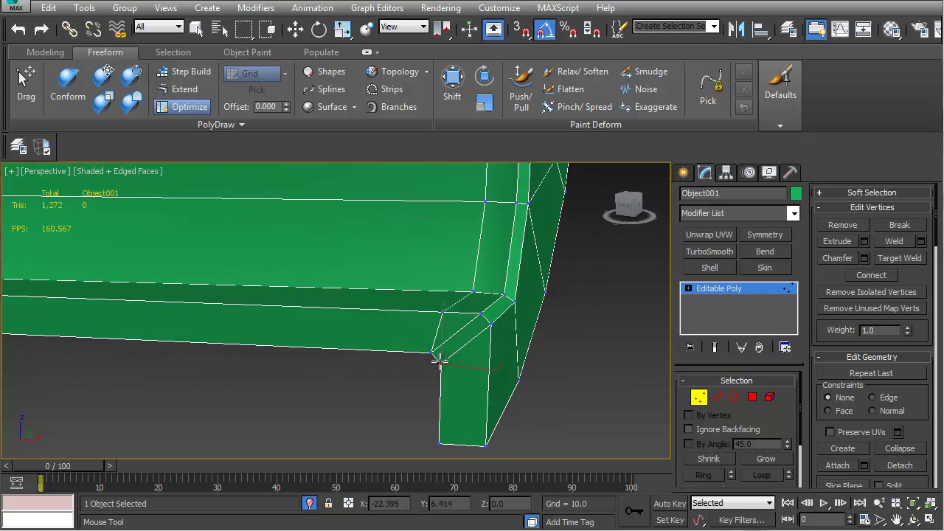
Weld the extra lip and wall vertices at the lower rear corner onto the adjacent chamfer vertices
{"action": "middle_click_drag", "start_coordinate": [480, 350], "coordinate": [451, 320], "text": "alt"}
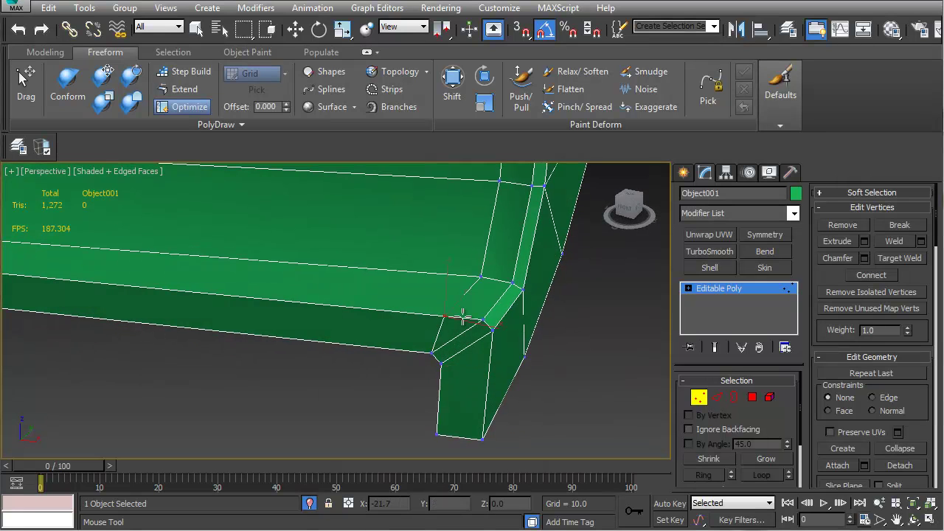
{"action": "left_click_drag", "start_coordinate": [502, 281], "coordinate": [512, 281], "text": "shift"}
{"action": "middle_click_drag", "start_coordinate": [504, 272], "coordinate": [465, 311]}
{"action": "left_click_drag", "start_coordinate": [469, 275], "coordinate": [499, 282], "text": "shift"}
{"action": "middle_click_drag", "start_coordinate": [478, 235], "coordinate": [449, 416]}
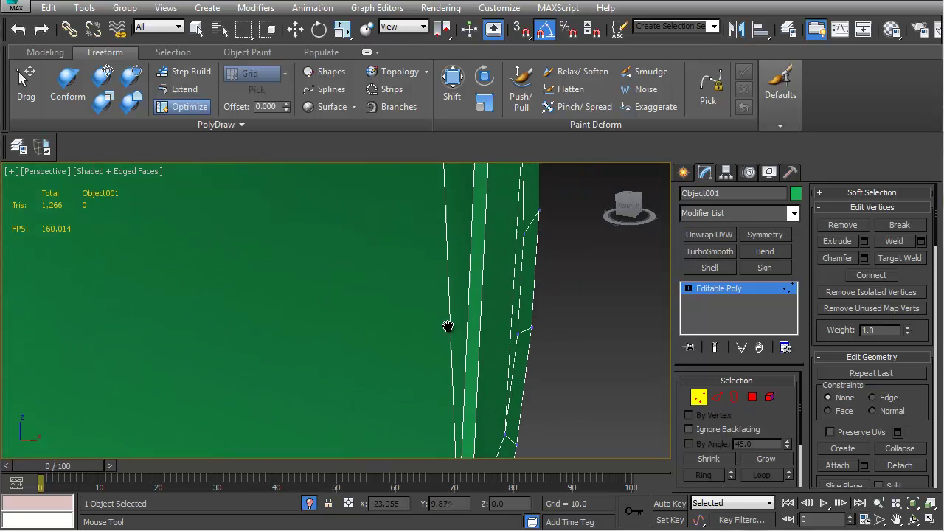
Merge the surplus vertices at the upper rear corner into the adjacent chamfer vertices with the Optimize tool
{"action": "scroll", "coordinate": [445, 324], "scroll_direction": "down", "scroll_amount": 5}
{"action": "mouse_move", "coordinate": [440, 316]}
{"action": "middle_mouse_down", "text": "alt"}
{"action": "mouse_move", "coordinate": [424, 321]}
{"action": "mouse_move", "coordinate": [431, 302]}
{"action": "middle_mouse_up", "text": "alt"}
{"action": "scroll", "coordinate": [435, 286], "scroll_direction": "up", "scroll_amount": 8}
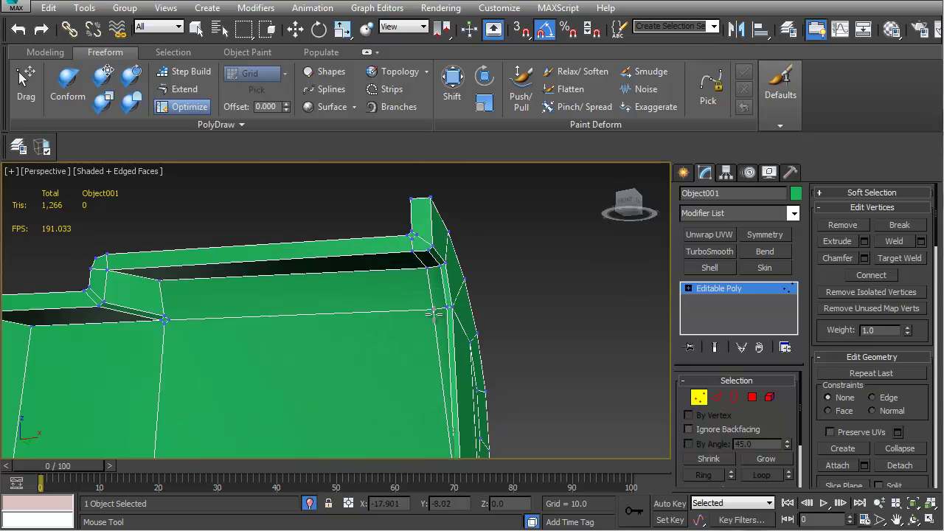
{"action": "left_click", "coordinate": [436, 308]}
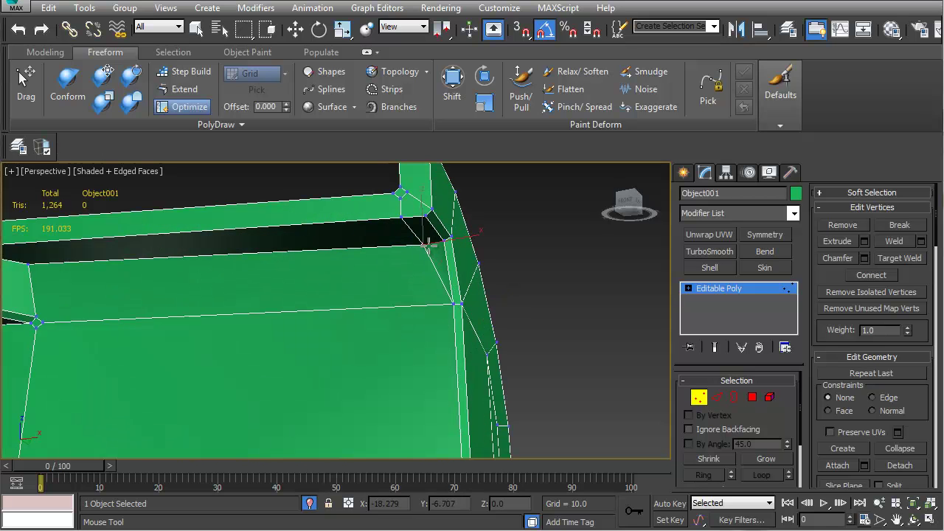
{"action": "left_click", "coordinate": [443, 241]}
{"action": "middle_click_drag", "start_coordinate": [421, 217], "coordinate": [427, 258], "text": "alt"}
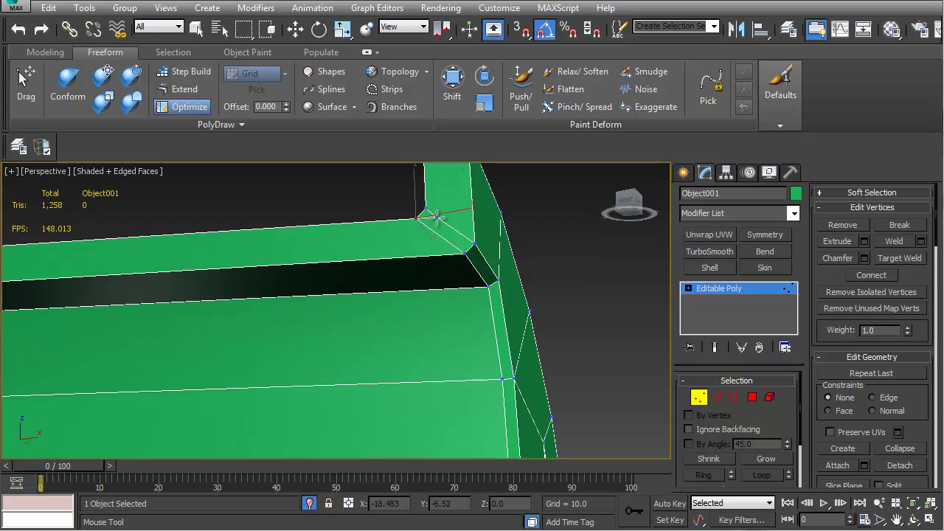
Merge the remaining surplus vertices around the body's stepped inner corners into their neighbouring chamfer vertices
{"action": "middle_click_drag", "start_coordinate": [428, 214], "coordinate": [394, 290], "text": "alt"}
{"action": "scroll", "coordinate": [394, 325], "scroll_direction": "down", "scroll_amount": 3}
{"action": "scroll", "coordinate": [436, 287], "scroll_direction": "down", "scroll_amount": 5}
{"action": "middle_click_drag", "start_coordinate": [393, 325], "coordinate": [387, 344]}
{"action": "scroll", "coordinate": [428, 337], "scroll_direction": "up", "scroll_amount": 6}
{"action": "left_click", "coordinate": [376, 351]}
{"action": "left_click", "coordinate": [390, 369]}
{"action": "middle_click_drag", "start_coordinate": [418, 300], "coordinate": [417, 403]}
{"action": "middle_click_drag", "start_coordinate": [402, 236], "coordinate": [392, 317]}
{"action": "left_click_drag", "start_coordinate": [369, 255], "coordinate": [370, 228]}
Connect the upper and lower chamfer vertices at the body's inner step with a vertical edge
{"action": "middle_click_drag", "start_coordinate": [386, 297], "coordinate": [386, 263], "text": "alt"}
{"action": "scroll", "coordinate": [386, 263], "scroll_direction": "down", "scroll_amount": 2}
{"action": "middle_click_drag", "start_coordinate": [430, 368], "coordinate": [403, 290]}
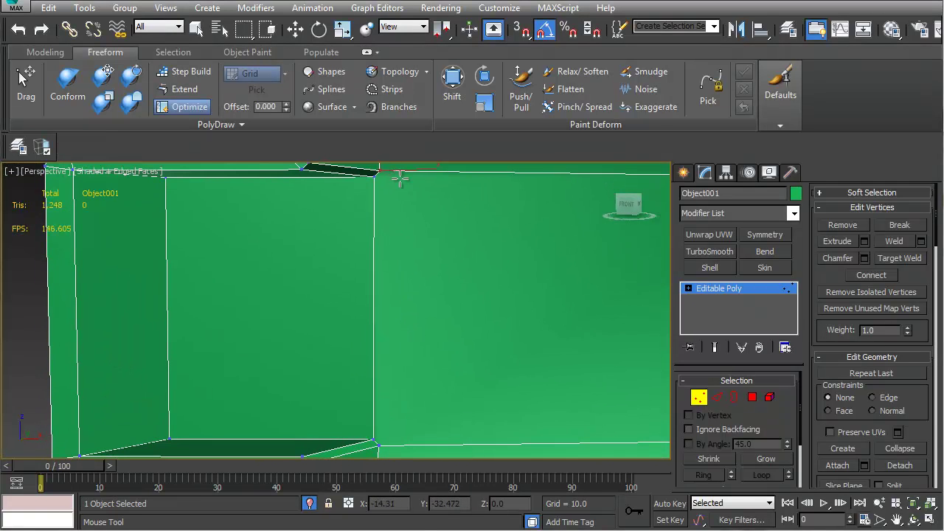
{"action": "left_click", "coordinate": [383, 444]}
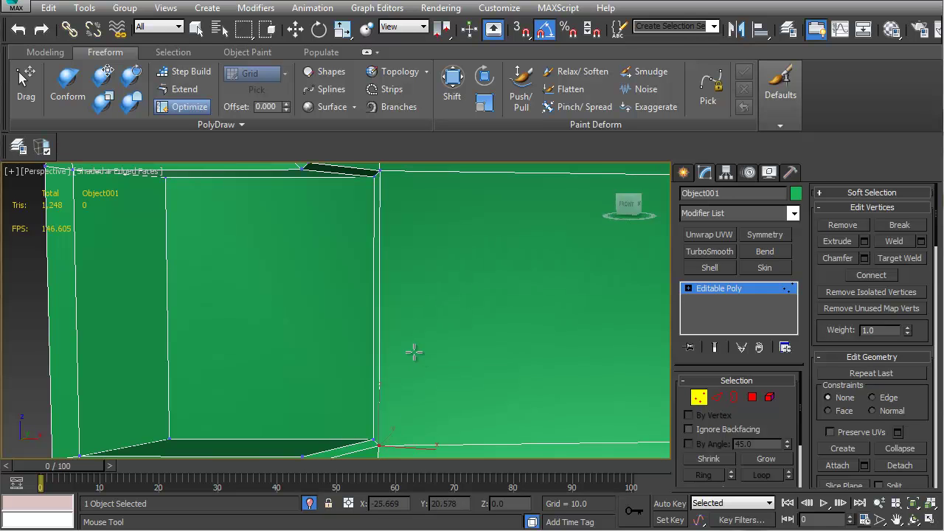
{"action": "scroll", "coordinate": [406, 327], "scroll_direction": "down", "scroll_amount": 8}
{"action": "middle_click_drag", "start_coordinate": [415, 339], "coordinate": [371, 265], "text": "alt"}
{"action": "scroll", "coordinate": [371, 280], "scroll_direction": "up", "scroll_amount": 6}
{"action": "middle_click_drag", "start_coordinate": [354, 333], "coordinate": [442, 338], "text": "alt"}
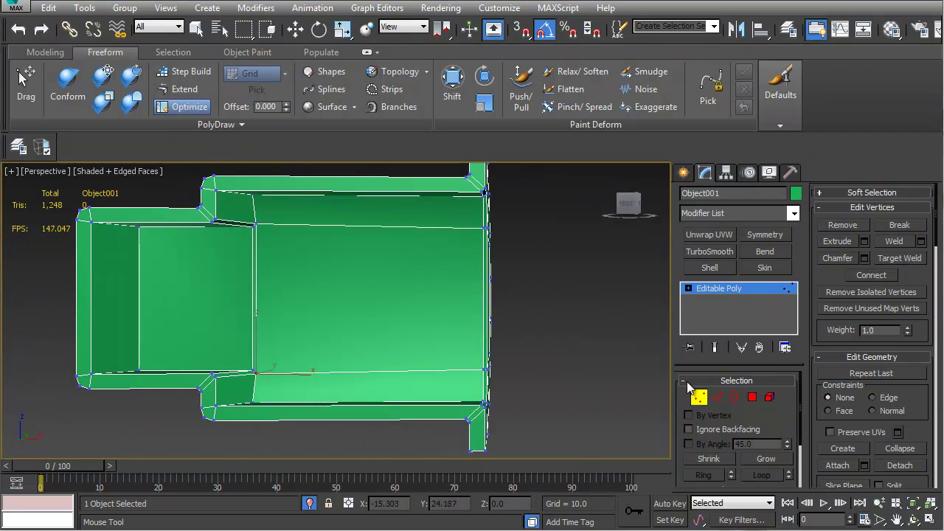
Leave vertex editing, select all polygons with exactly 4 sides, and examine the whole body for unselected faces
{"action": "left_click", "coordinate": [699, 397]}
{"action": "key", "text": "w"}
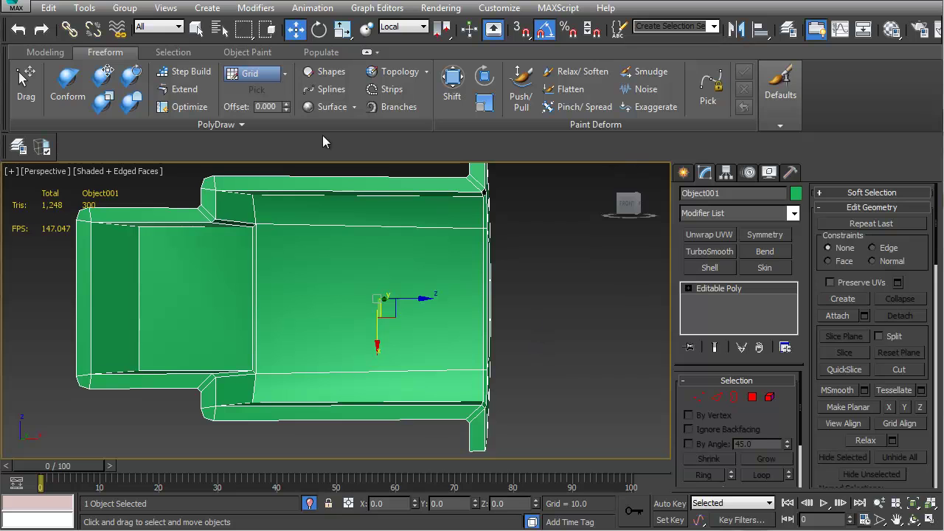
{"action": "left_click", "coordinate": [182, 54]}
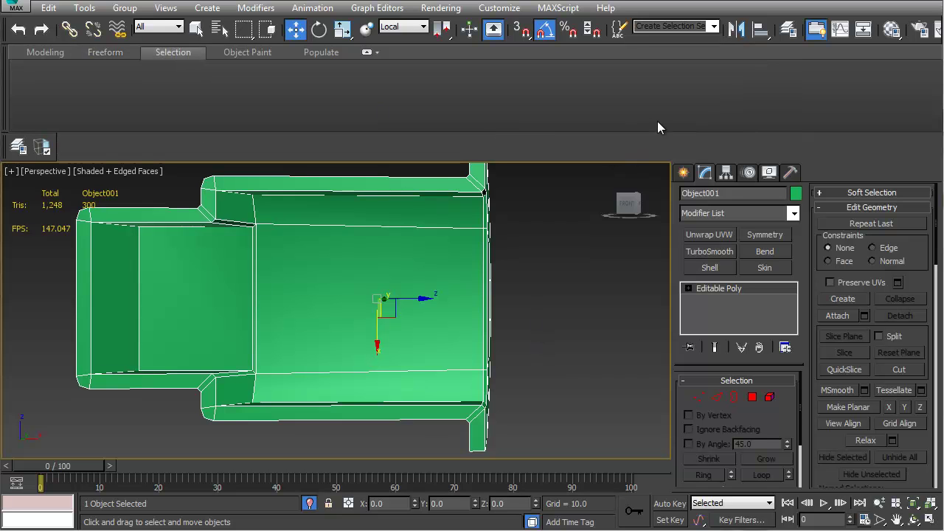
{"action": "left_click", "coordinate": [376, 53]}
{"action": "left_click", "coordinate": [367, 53]}
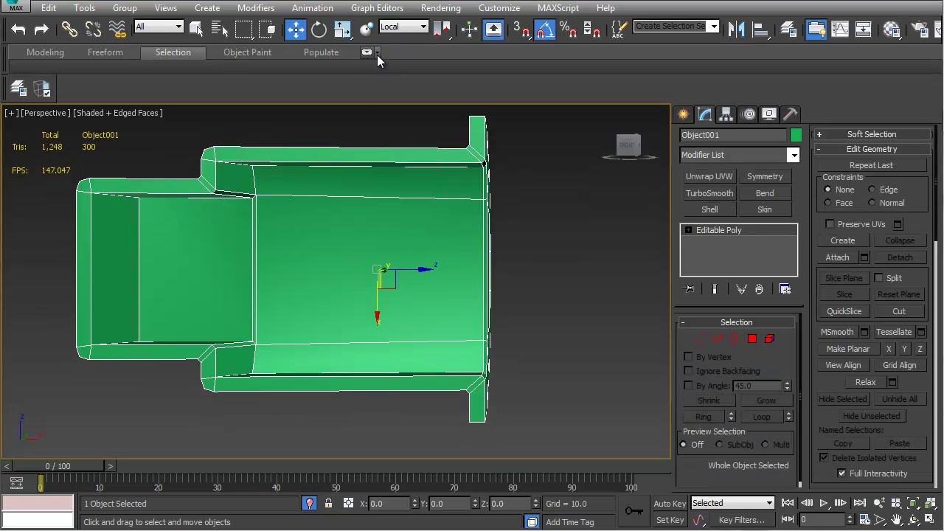
{"action": "left_click", "coordinate": [365, 53]}
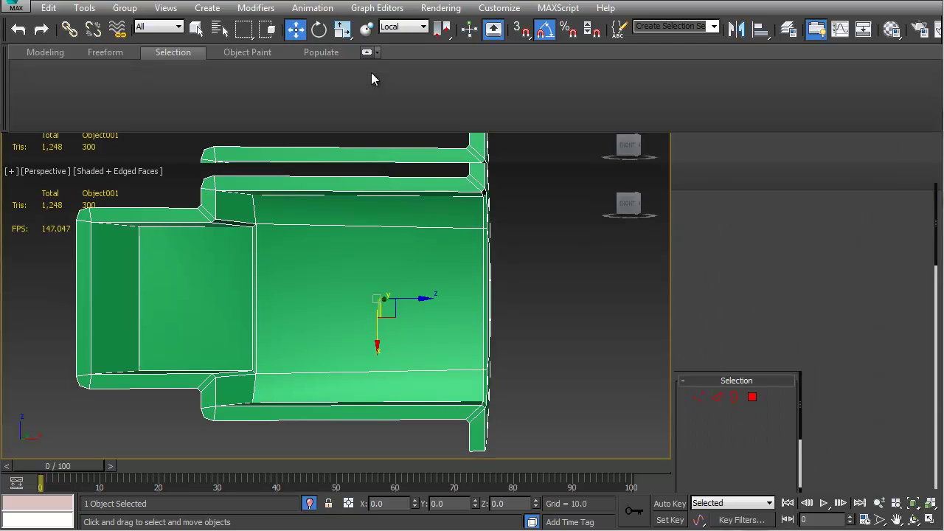
{"action": "left_click", "coordinate": [366, 53]}
{"action": "left_click", "coordinate": [752, 338]}
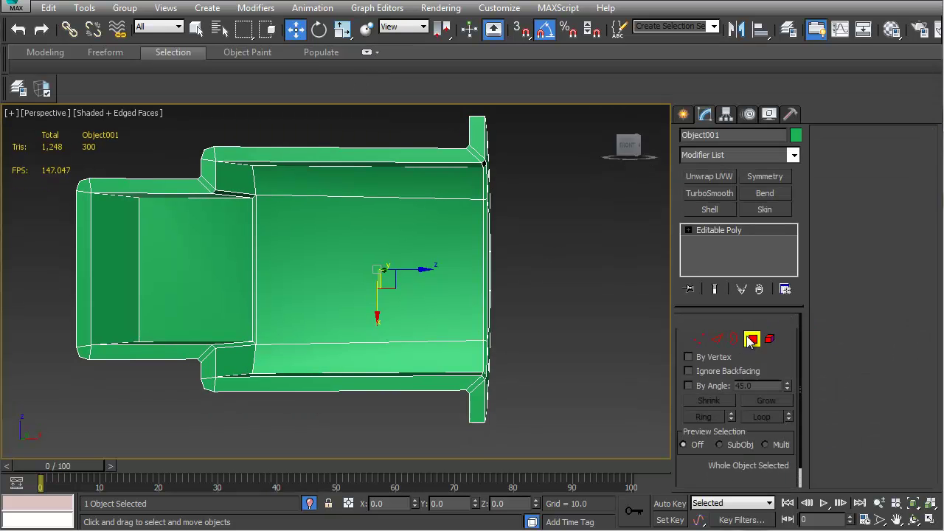
{"action": "left_click", "coordinate": [607, 124]}
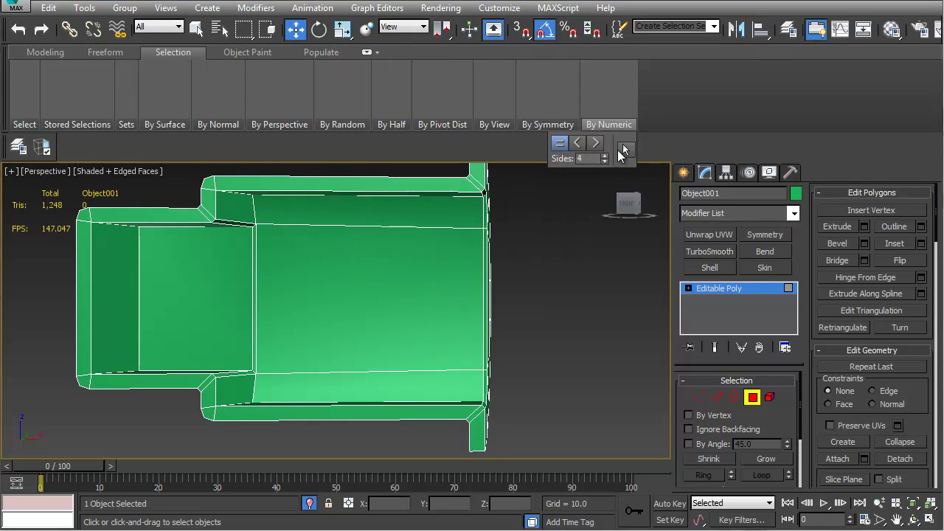
{"action": "left_click", "coordinate": [624, 147]}
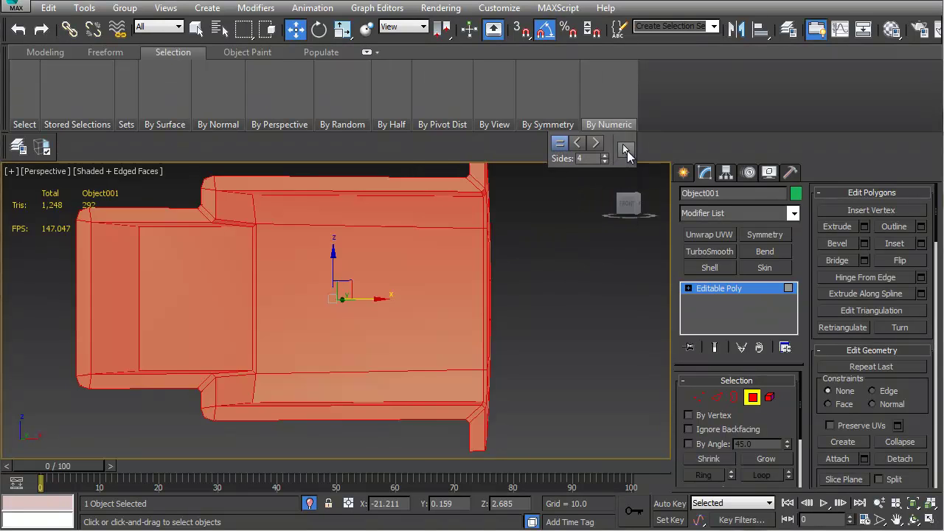
{"action": "middle_click_drag", "start_coordinate": [512, 320], "coordinate": [427, 323], "text": "alt"}
{"action": "left_click_drag", "start_coordinate": [763, 402], "coordinate": [771, 326]}
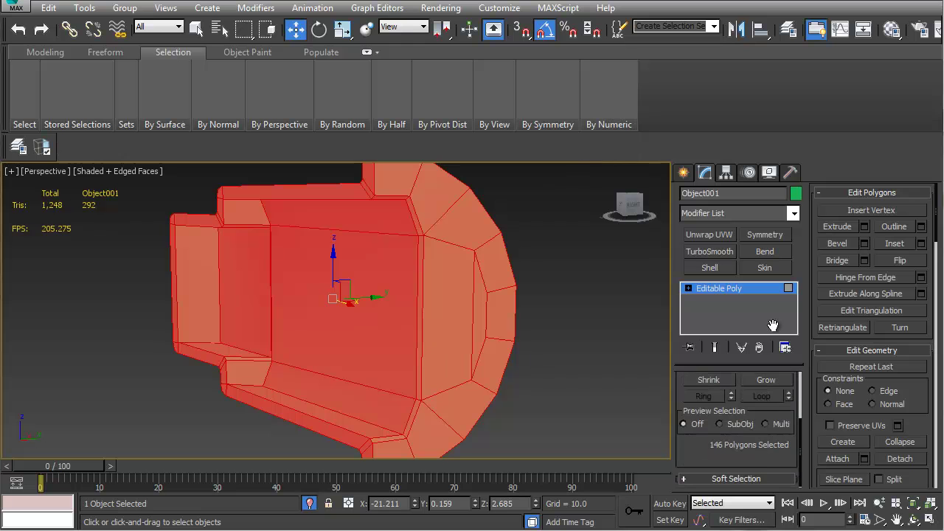
{"action": "middle_click_drag", "start_coordinate": [576, 397], "coordinate": [211, 349], "text": "alt"}
{"action": "middle_click_drag", "start_coordinate": [528, 238], "coordinate": [438, 311], "text": "alt"}
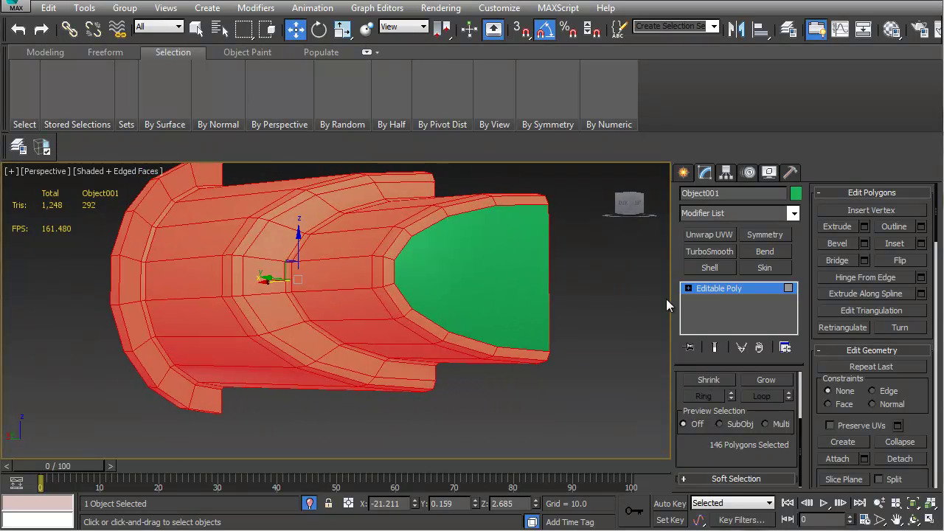
Split the large non-quad face on the outside of the body's narrow end with three vertical edges between opposite rim vertices, using Optimize
{"action": "left_click", "coordinate": [110, 52]}
{"action": "mouse_move", "coordinate": [117, 128]}
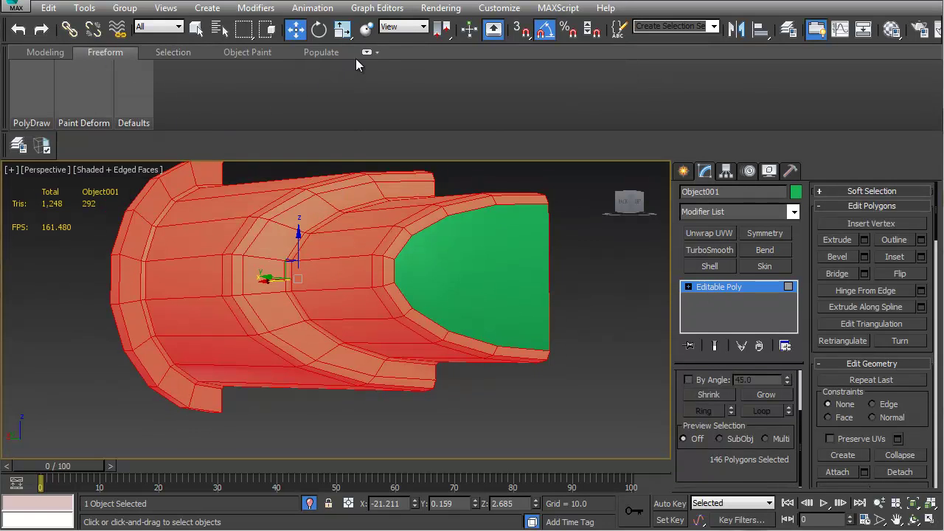
{"action": "left_click", "coordinate": [379, 53]}
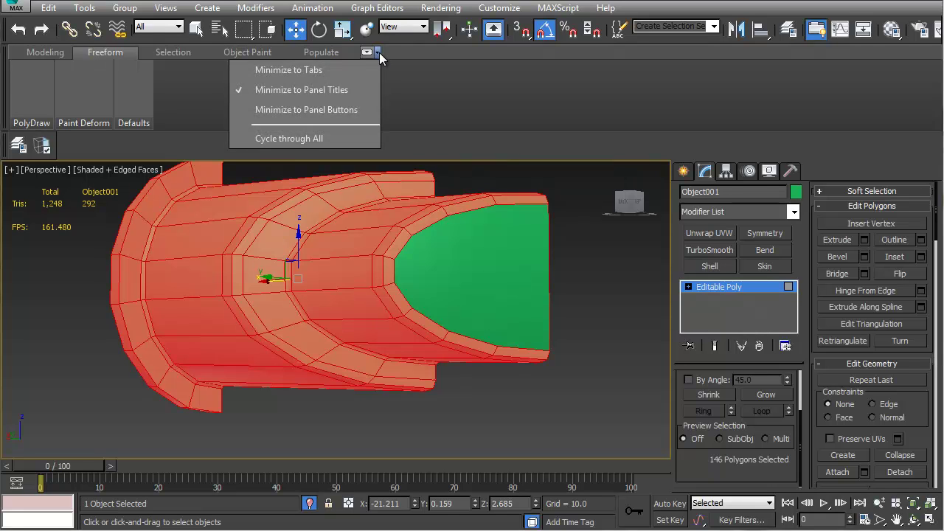
{"action": "left_click", "coordinate": [379, 52]}
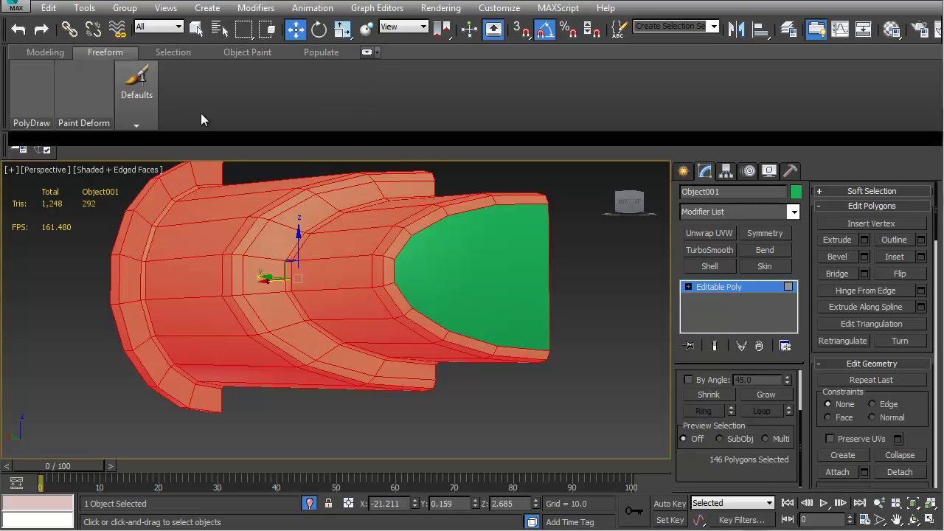
{"action": "left_click", "coordinate": [368, 52]}
{"action": "left_click", "coordinate": [367, 52]}
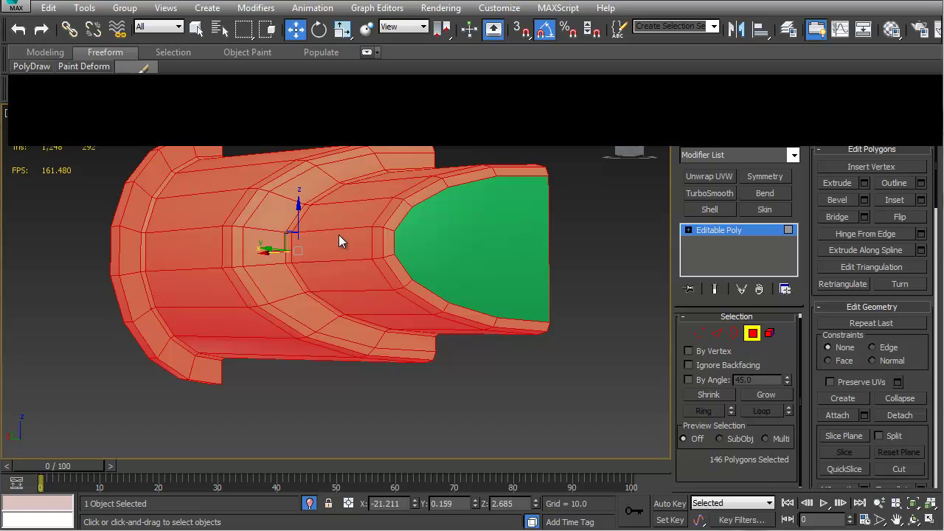
{"action": "left_click", "coordinate": [184, 107]}
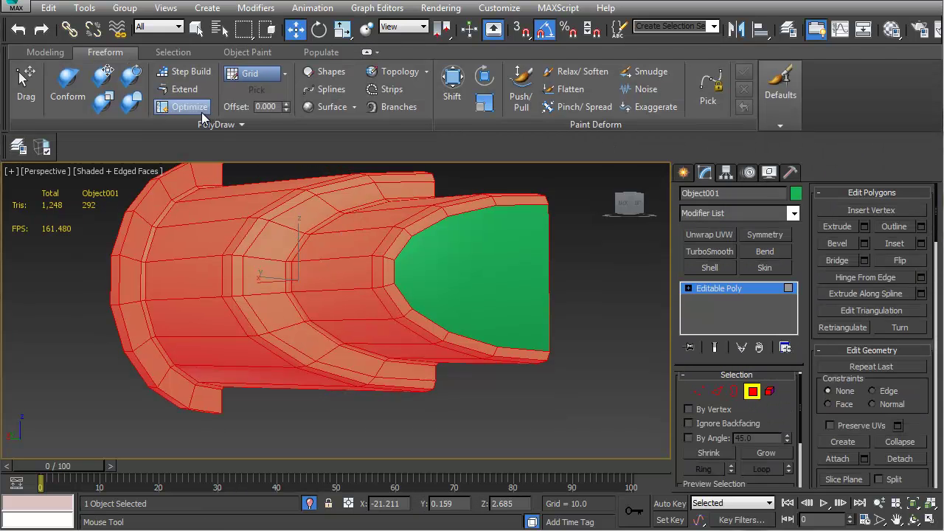
{"action": "left_click_drag", "start_coordinate": [408, 299], "coordinate": [406, 312], "text": "ctrl"}
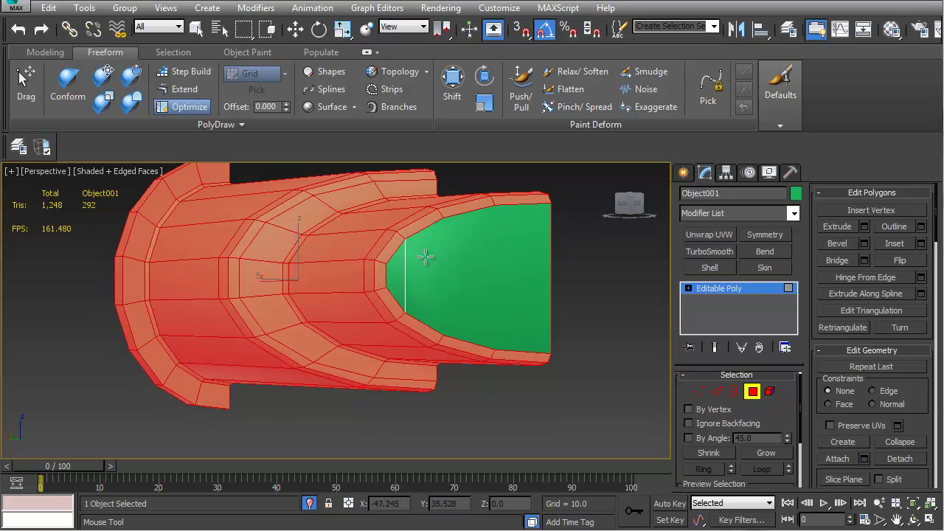
{"action": "left_click", "coordinate": [441, 218]}
{"action": "left_click", "coordinate": [493, 208]}
{"action": "left_click", "coordinate": [181, 107]}
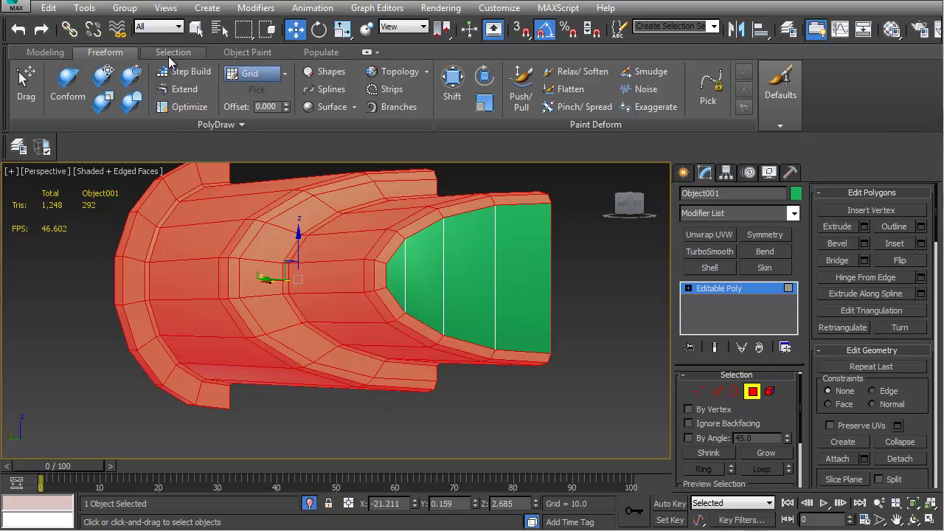
Select all 4-sided polygons again, check the coverage against the full polygon selection, and clear the selection
{"action": "left_click", "coordinate": [172, 52]}
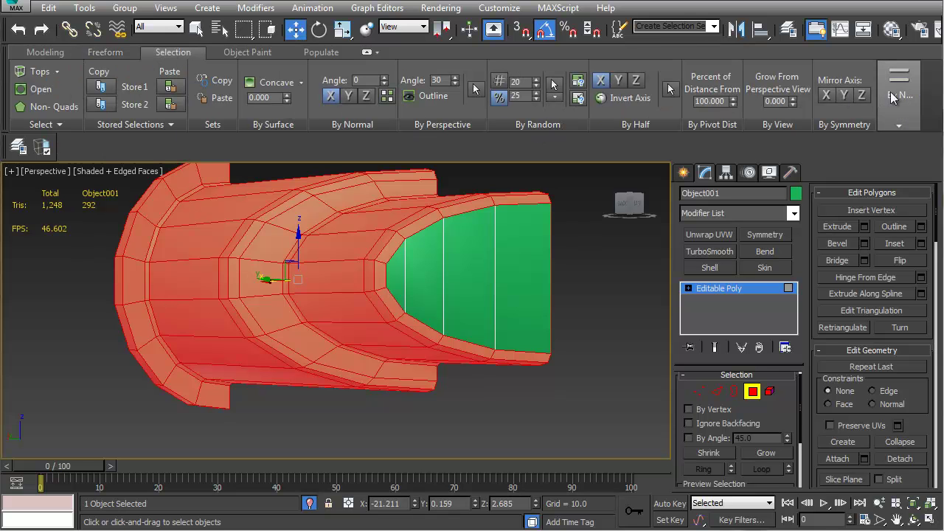
{"action": "mouse_move", "coordinate": [901, 104]}
{"action": "left_click", "coordinate": [908, 149]}
{"action": "middle_click_drag", "start_coordinate": [544, 284], "coordinate": [374, 279], "text": "alt"}
{"action": "scroll", "coordinate": [766, 413], "scroll_direction": "down", "scroll_amount": 3}
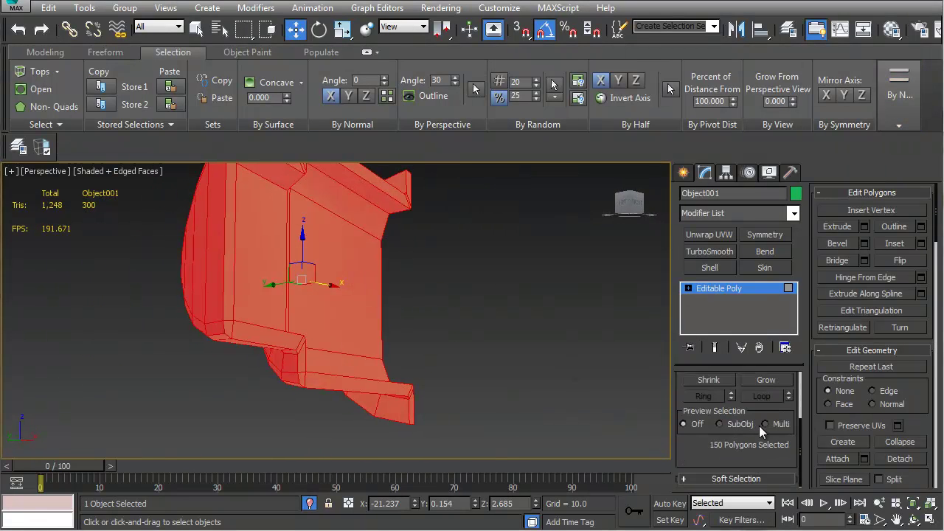
{"action": "middle_click_drag", "start_coordinate": [447, 307], "coordinate": [520, 310], "text": "alt"}
{"action": "left_click", "coordinate": [520, 311]}
{"action": "key", "text": "ctrl+a"}
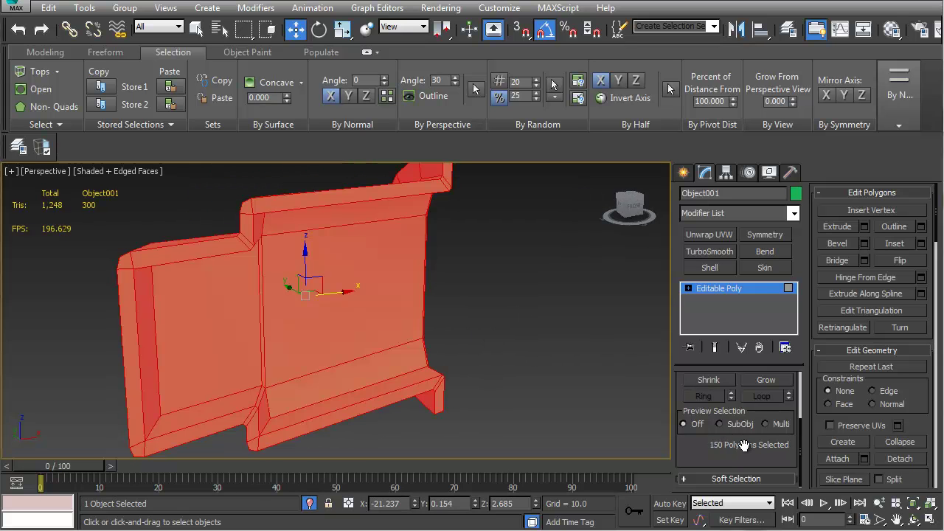
{"action": "left_click", "coordinate": [523, 317]}
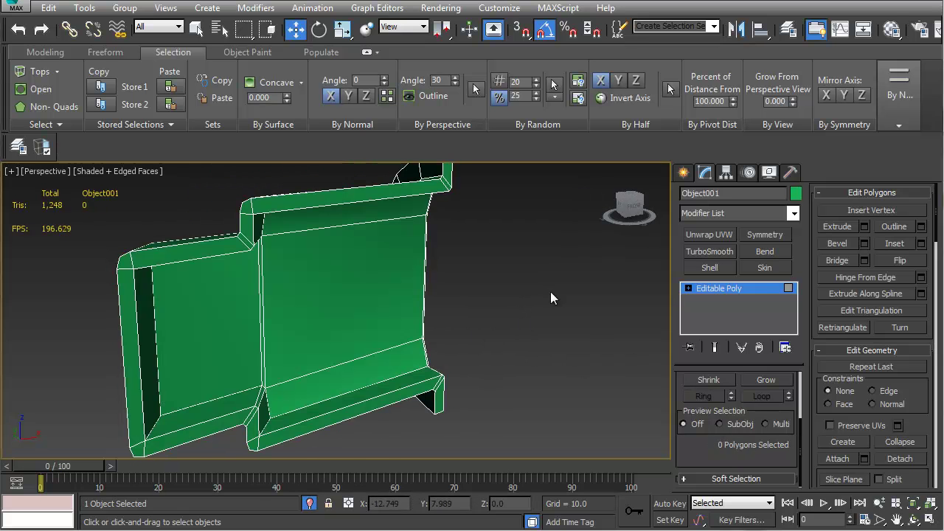
Search the mesh for polygons with fewer than 4 sides and for polygons with more than 4 sides
{"action": "left_click", "coordinate": [898, 126]}
{"action": "left_click", "coordinate": [860, 142]}
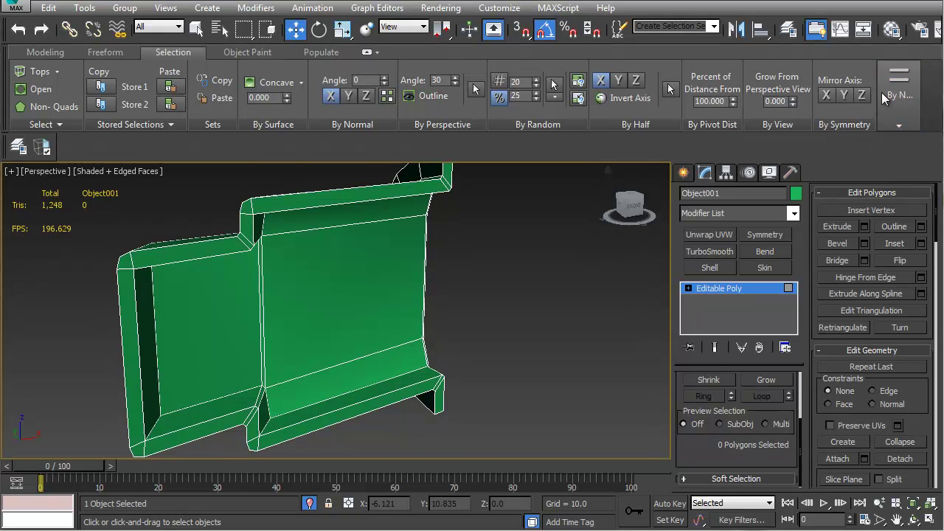
{"action": "mouse_move", "coordinate": [885, 100]}
{"action": "left_click", "coordinate": [878, 142]}
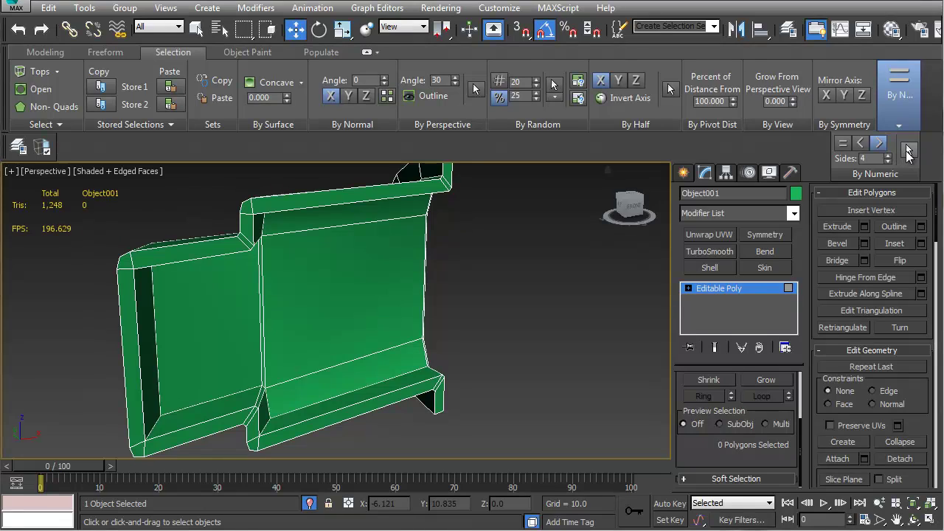
Turn on NURMS subdivision for the mesh with 2 display iterations
{"action": "middle_click_drag", "start_coordinate": [566, 380], "coordinate": [375, 327], "text": "alt"}
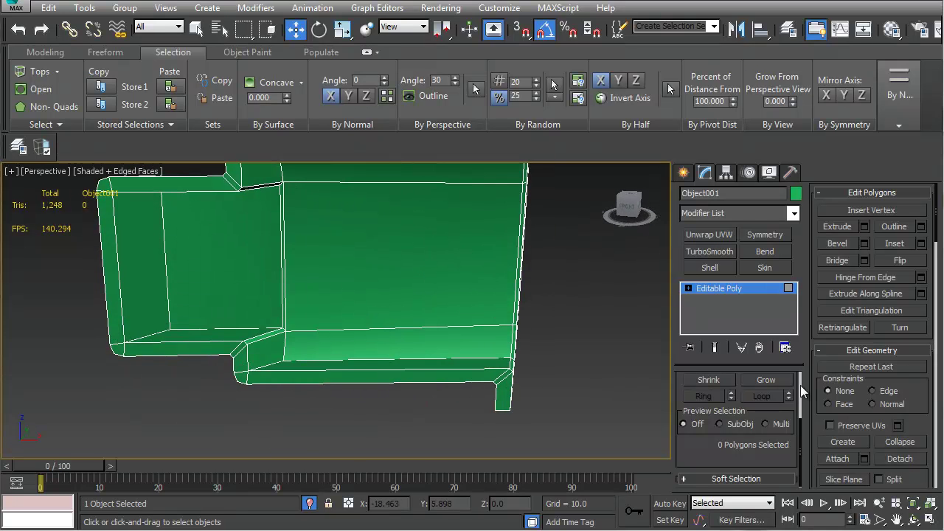
{"action": "scroll", "coordinate": [913, 412], "scroll_direction": "down", "scroll_amount": 10}
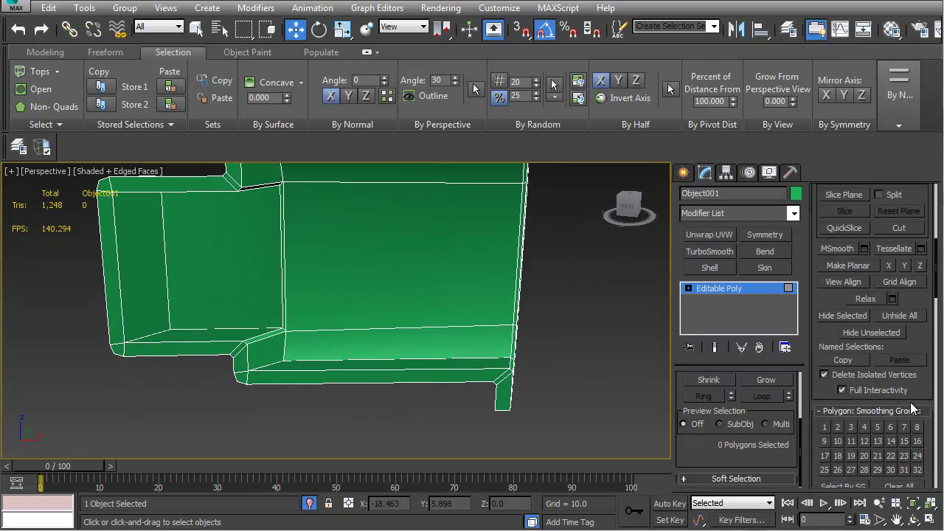
{"action": "scroll", "coordinate": [880, 411], "scroll_direction": "down", "scroll_amount": 4}
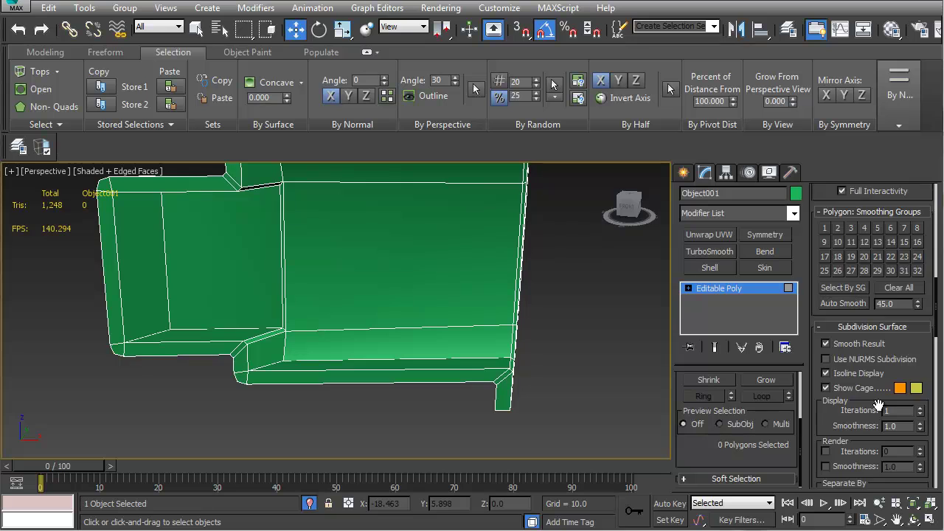
{"action": "left_click", "coordinate": [825, 337]}
{"action": "middle_click_drag", "start_coordinate": [413, 281], "coordinate": [369, 347], "text": "alt"}
{"action": "left_click", "coordinate": [920, 385]}
{"action": "middle_click_drag", "start_coordinate": [413, 310], "coordinate": [379, 352], "text": "alt"}
{"action": "scroll", "coordinate": [378, 353], "scroll_direction": "up", "scroll_amount": 4}
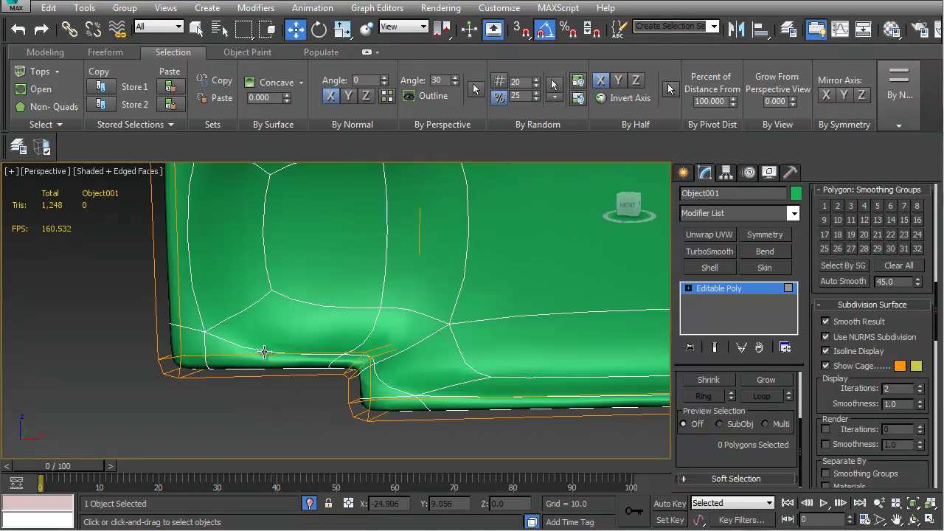
Raise the crease of the long upper inner edge of the body's wide section
{"action": "key", "text": "2"}
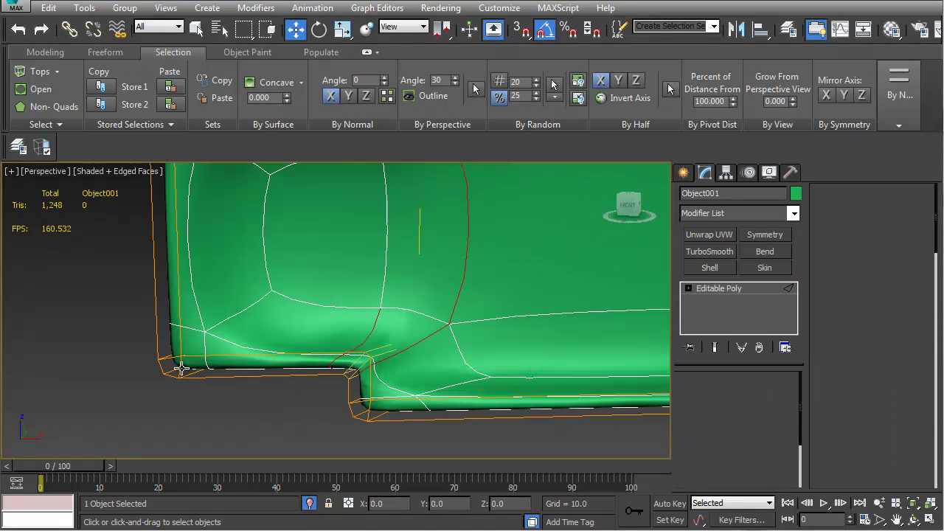
{"action": "left_click", "coordinate": [172, 358]}
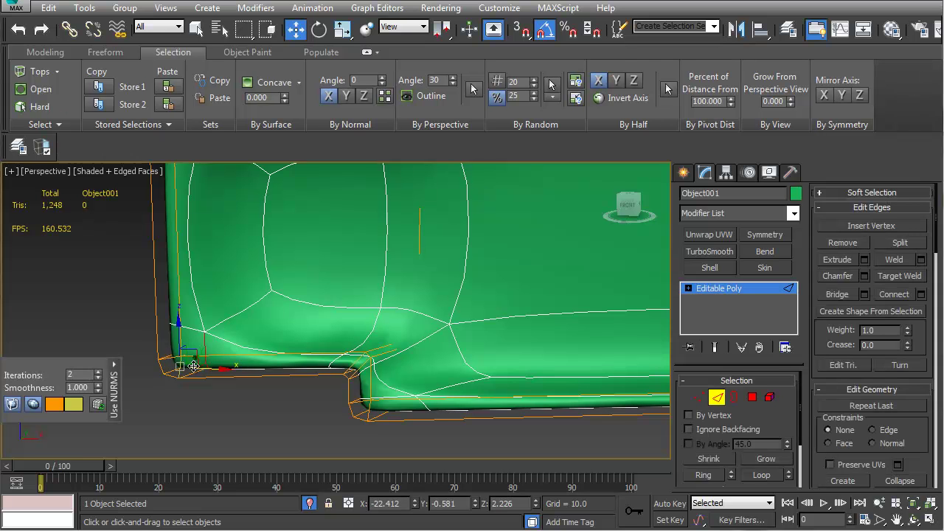
{"action": "left_click", "coordinate": [350, 369]}
{"action": "middle_click_drag", "start_coordinate": [354, 373], "coordinate": [167, 368]}
{"action": "left_click", "coordinate": [179, 359]}
{"action": "middle_click_drag", "start_coordinate": [238, 352], "coordinate": [226, 264]}
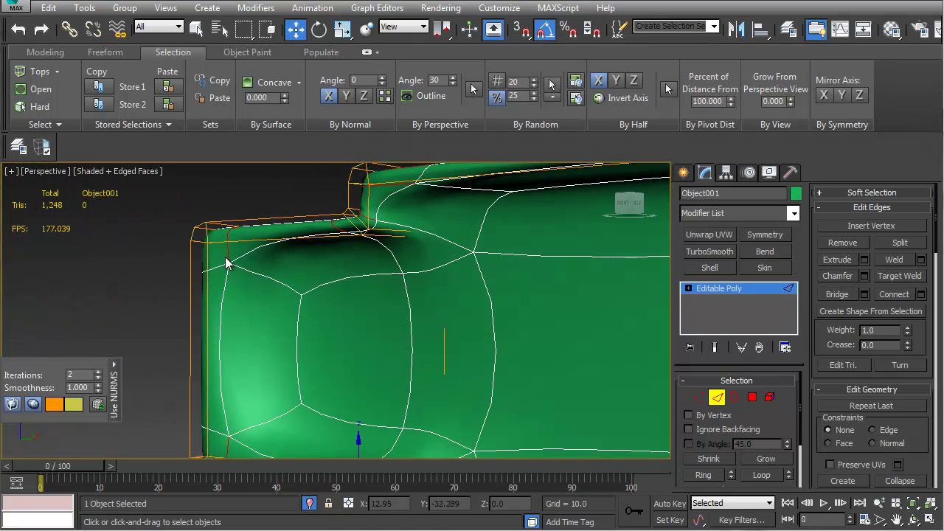
{"action": "middle_click_drag", "start_coordinate": [364, 234], "coordinate": [342, 236], "text": "alt"}
{"action": "left_click", "coordinate": [367, 249]}
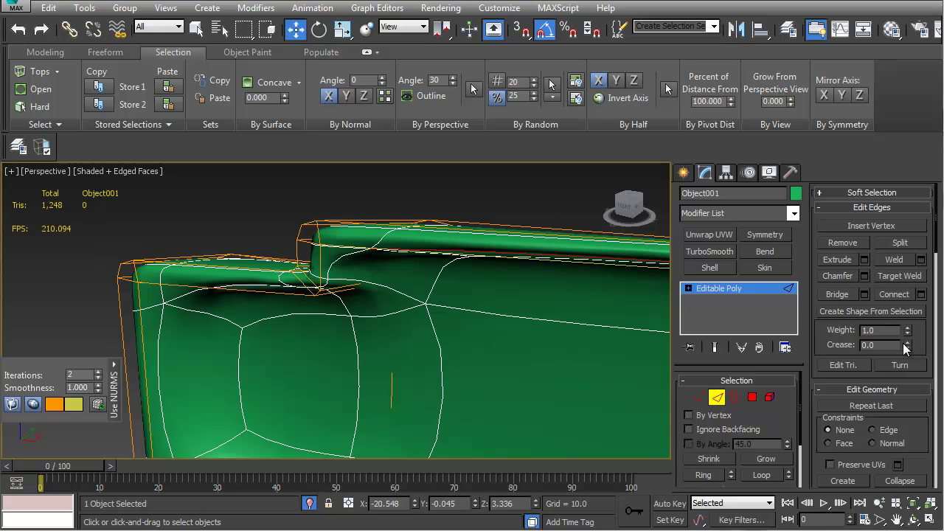
{"action": "left_click_drag", "start_coordinate": [909, 348], "coordinate": [898, 218]}
Add the narrow section's upper inner edge to the edge selection and raise the crease
{"action": "left_click", "coordinate": [319, 261], "text": "ctrl"}
{"action": "left_click_drag", "start_coordinate": [908, 347], "coordinate": [889, 211]}
{"action": "middle_click_drag", "start_coordinate": [356, 304], "coordinate": [380, 266], "text": "alt"}
{"action": "left_click", "coordinate": [371, 269], "text": "ctrl"}
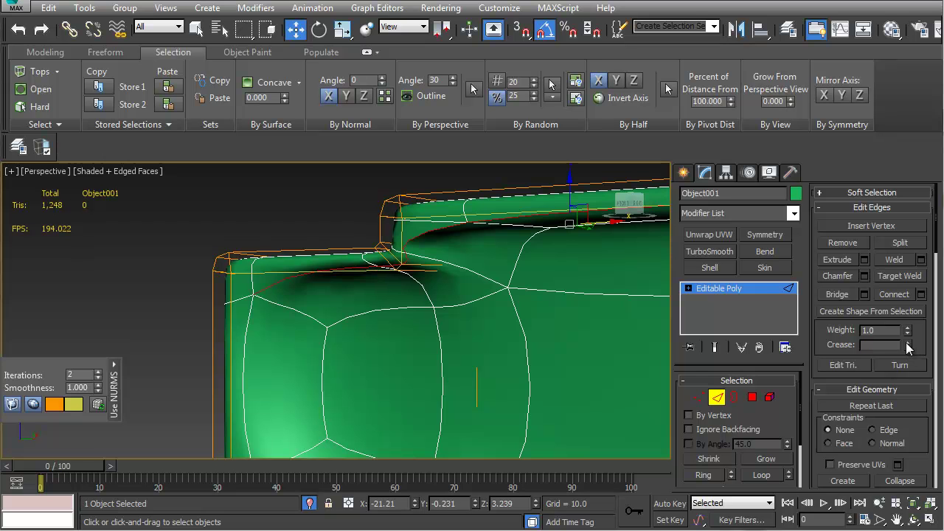
{"action": "left_click_drag", "start_coordinate": [907, 347], "coordinate": [892, 288]}
Add the vertical end-wall edge, the lower inner edges and the inner edge beside the ring, and set their crease to 1.0
{"action": "middle_click_drag", "start_coordinate": [256, 375], "coordinate": [270, 297]}
{"action": "left_click", "coordinate": [245, 288], "text": "ctrl"}
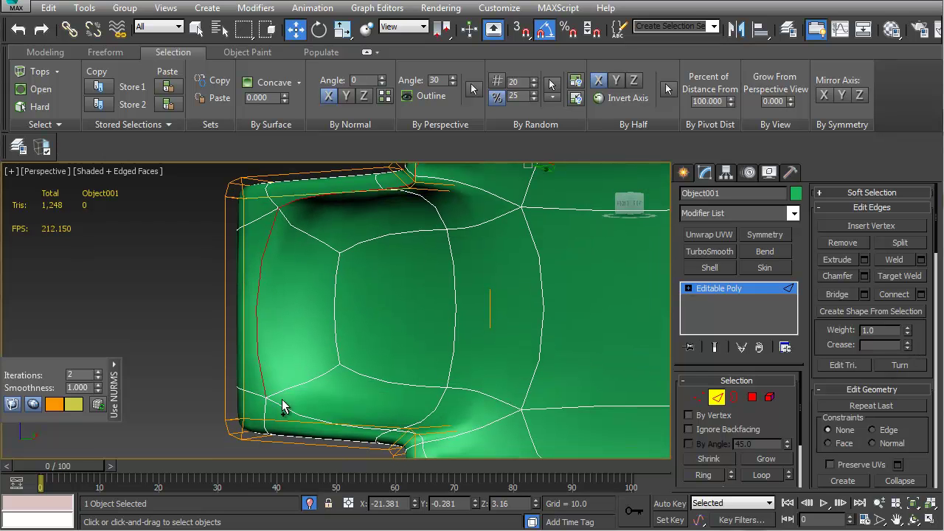
{"action": "middle_click_drag", "start_coordinate": [314, 425], "coordinate": [324, 352], "text": "alt"}
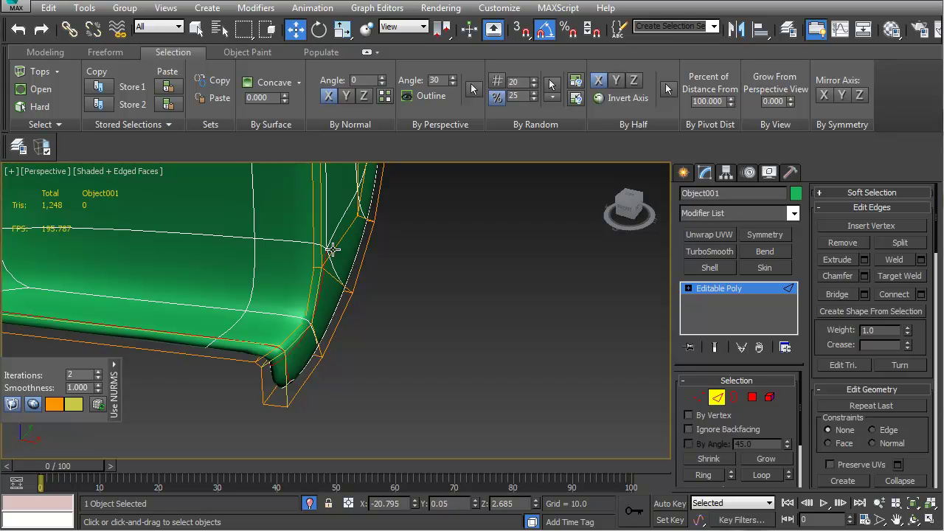
{"action": "middle_click_drag", "start_coordinate": [320, 245], "coordinate": [316, 316], "text": "alt"}
{"action": "left_click", "coordinate": [332, 283], "text": "ctrl"}
{"action": "middle_click_drag", "start_coordinate": [331, 226], "coordinate": [353, 424]}
{"action": "middle_click_drag", "start_coordinate": [353, 424], "coordinate": [354, 331], "text": "alt"}
{"action": "middle_click_drag", "start_coordinate": [341, 280], "coordinate": [356, 274]}
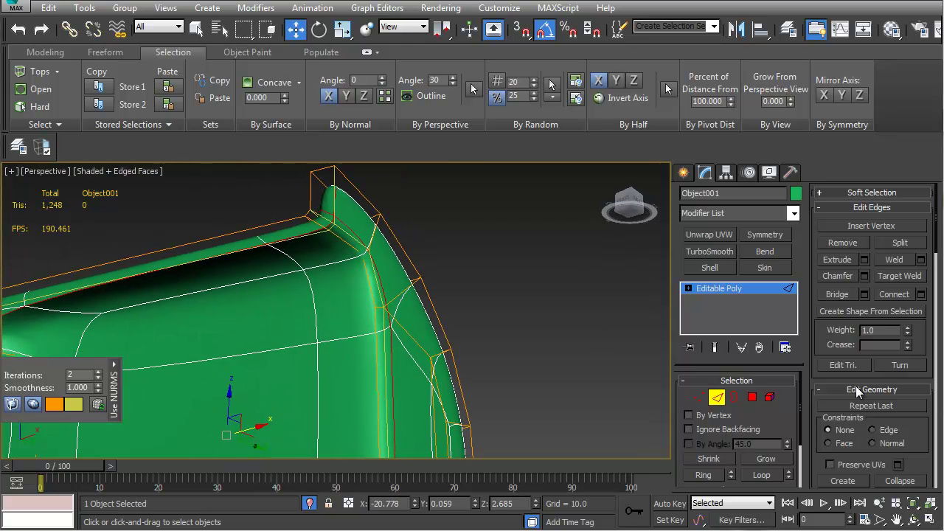
{"action": "middle_click_drag", "start_coordinate": [410, 296], "coordinate": [403, 222], "text": "alt"}
{"action": "left_click", "coordinate": [909, 342]}
Turn off NURMS subdivision and switch the mesh from edge to polygon editing
{"action": "scroll", "coordinate": [420, 278], "scroll_direction": "down", "scroll_amount": 3}
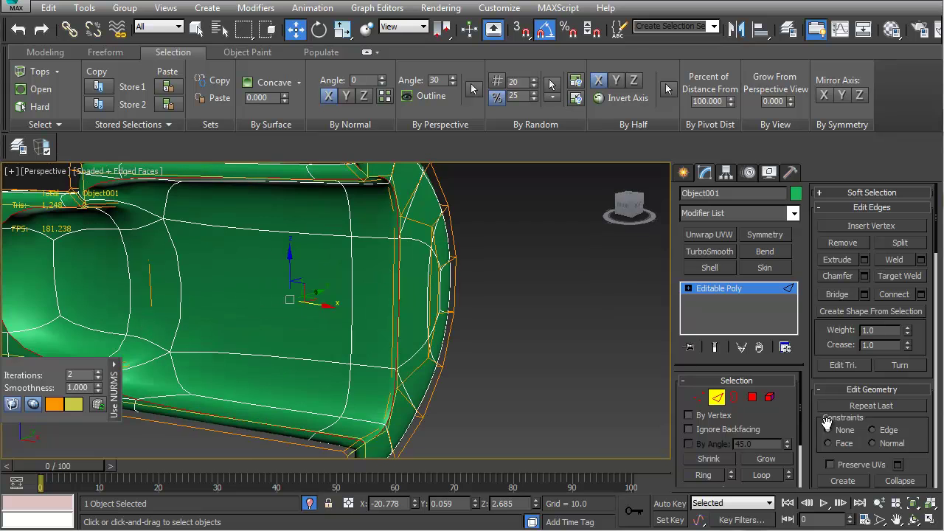
{"action": "middle_click_drag", "start_coordinate": [414, 296], "coordinate": [404, 291], "text": "alt"}
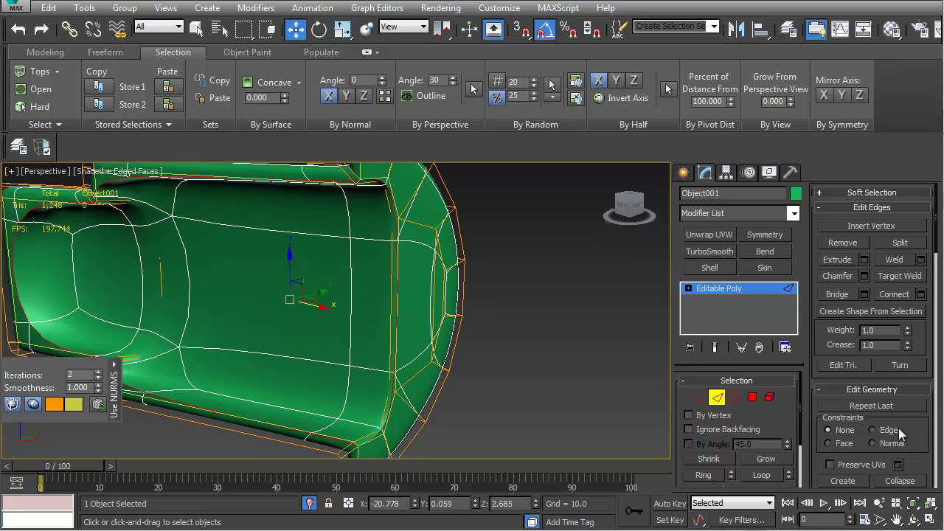
{"action": "scroll", "coordinate": [918, 441], "scroll_direction": "down", "scroll_amount": 5}
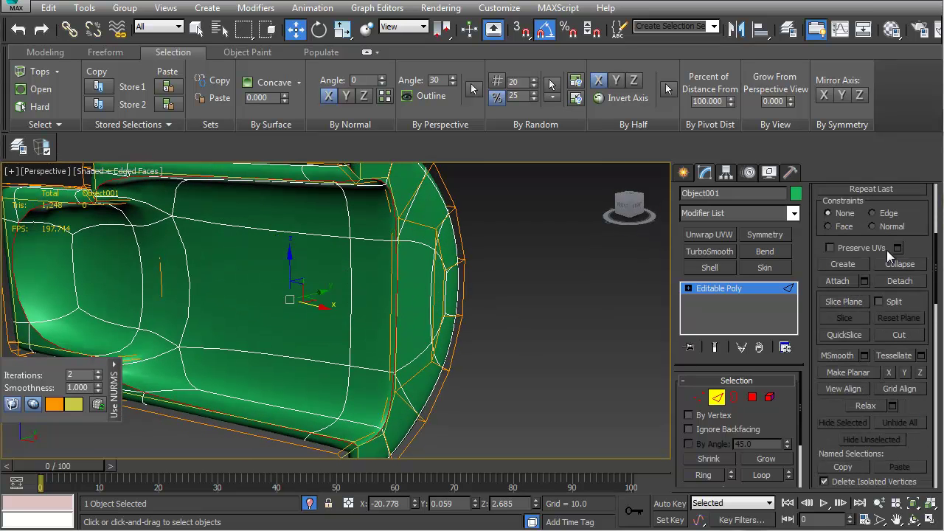
{"action": "scroll", "coordinate": [852, 370], "scroll_direction": "down", "scroll_amount": 5}
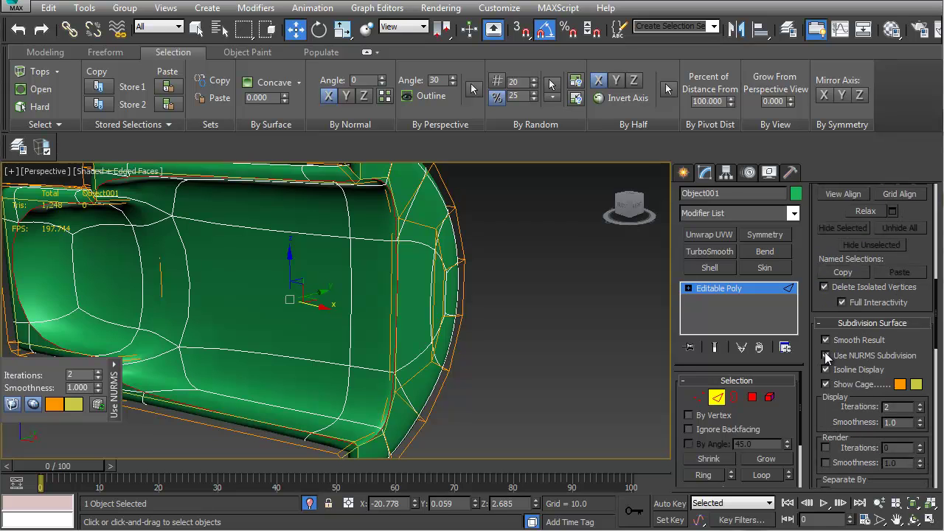
{"action": "left_click", "coordinate": [825, 357]}
{"action": "scroll", "coordinate": [446, 324], "scroll_direction": "down", "scroll_amount": 5}
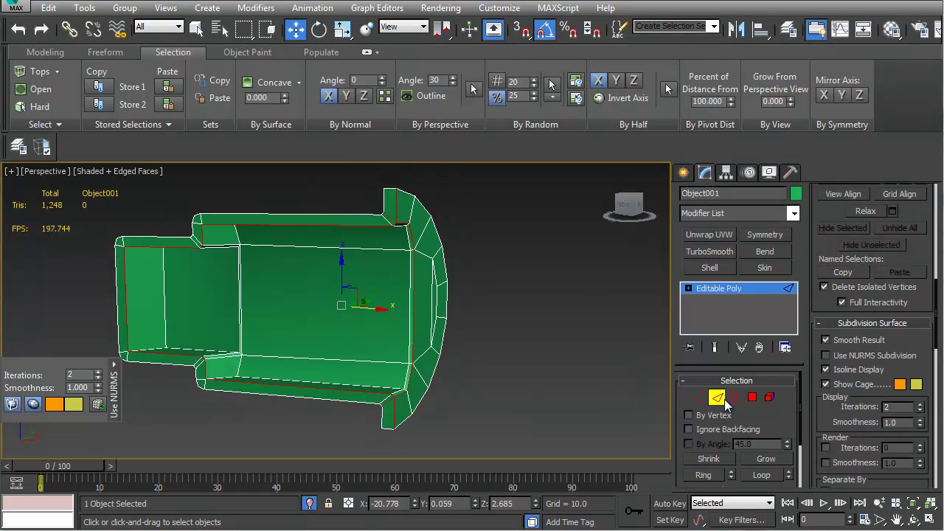
{"action": "left_click", "coordinate": [713, 399]}
{"action": "left_click", "coordinate": [521, 355]}
{"action": "mouse_move", "coordinate": [402, 346]}
{"action": "middle_mouse_down", "text": "alt"}
{"action": "mouse_move", "coordinate": [392, 364]}
{"action": "mouse_move", "coordinate": [380, 345]}
{"action": "mouse_move", "coordinate": [284, 320]}
{"action": "mouse_move", "coordinate": [214, 333]}
{"action": "mouse_move", "coordinate": [280, 336]}
{"action": "mouse_move", "coordinate": [350, 369]}
{"action": "mouse_move", "coordinate": [427, 369]}
{"action": "mouse_move", "coordinate": [175, 366]}
{"action": "mouse_move", "coordinate": [335, 326]}
{"action": "mouse_move", "coordinate": [324, 324]}
{"action": "mouse_move", "coordinate": [377, 377]}
{"action": "mouse_move", "coordinate": [413, 337]}
{"action": "middle_mouse_up", "text": "alt"}
{"action": "scroll", "coordinate": [434, 309], "scroll_direction": "up", "scroll_amount": 3}
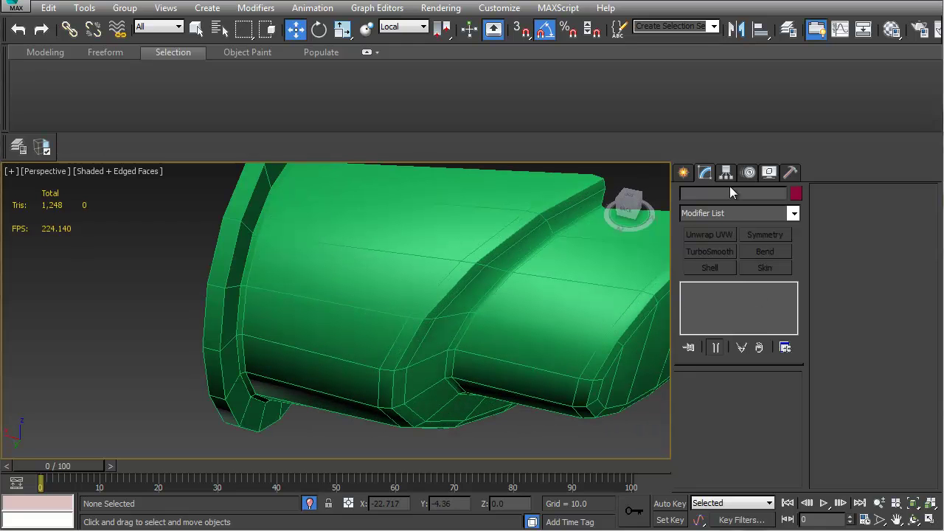
{"action": "left_click", "coordinate": [620, 339]}
{"action": "left_click", "coordinate": [752, 397]}
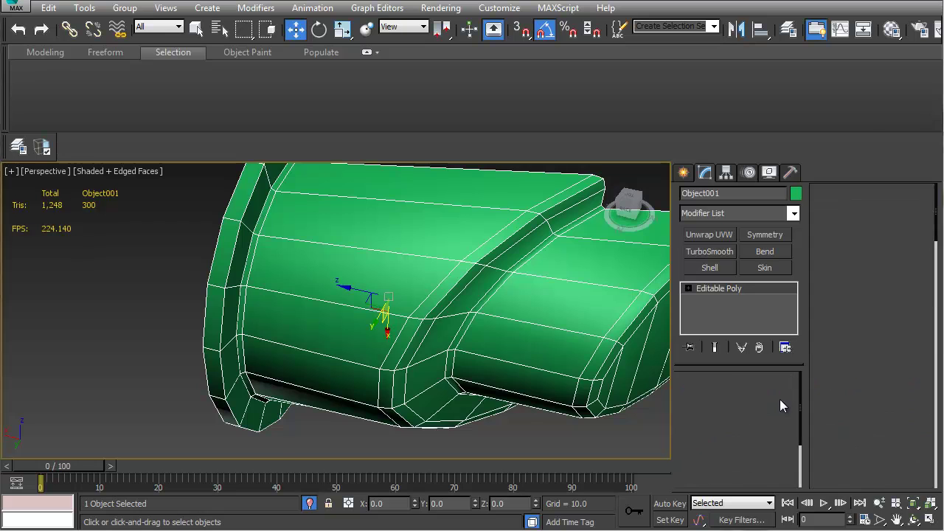
Auto-smooth all polygons with a 45-degree threshold and inspect the shading without edged faces
{"action": "key", "text": "ctrl+a"}
{"action": "scroll", "coordinate": [901, 442], "scroll_direction": "down", "scroll_amount": 10}
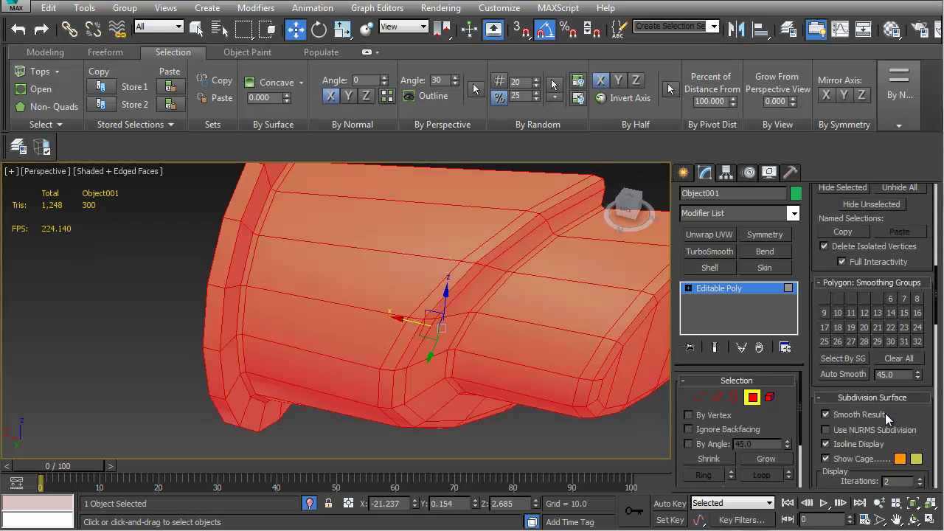
{"action": "left_click", "coordinate": [851, 372]}
{"action": "left_click", "coordinate": [539, 442]}
{"action": "middle_click_drag", "start_coordinate": [539, 442], "coordinate": [472, 382], "text": "alt"}
{"action": "key", "text": "F3"}
{"action": "key", "text": "F3"}
{"action": "scroll", "coordinate": [452, 367], "scroll_direction": "down", "scroll_amount": 5}
{"action": "mouse_move", "coordinate": [447, 373]}
{"action": "middle_mouse_down", "text": "alt"}
{"action": "mouse_move", "coordinate": [523, 308]}
{"action": "mouse_move", "coordinate": [438, 352]}
{"action": "mouse_move", "coordinate": [375, 447]}
{"action": "mouse_move", "coordinate": [427, 350]}
{"action": "mouse_move", "coordinate": [442, 273]}
{"action": "mouse_move", "coordinate": [427, 390]}
{"action": "mouse_move", "coordinate": [501, 379]}
{"action": "mouse_move", "coordinate": [386, 424]}
{"action": "mouse_move", "coordinate": [432, 373]}
{"action": "middle_mouse_up", "text": "alt"}
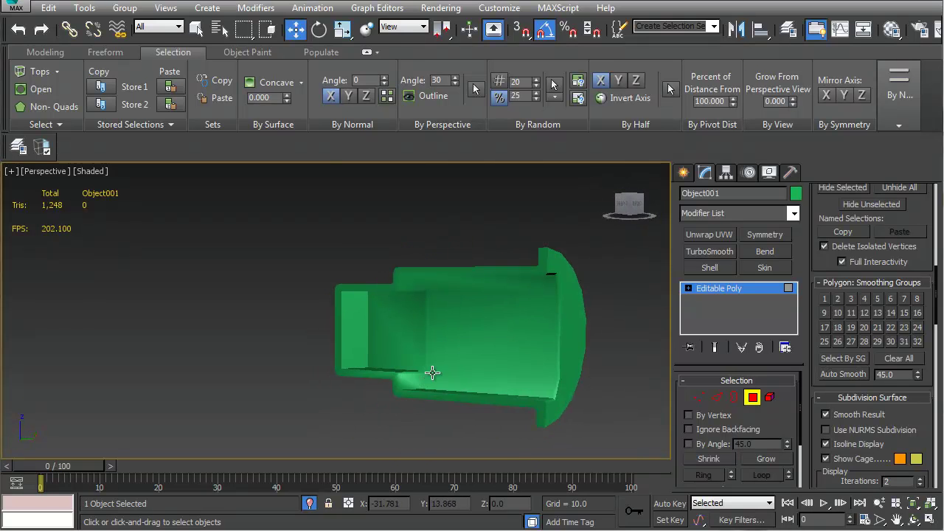
{"action": "scroll", "coordinate": [370, 406], "scroll_direction": "up", "scroll_amount": 8}
{"action": "middle_click_drag", "start_coordinate": [400, 416], "coordinate": [439, 342], "text": "alt"}
{"action": "scroll", "coordinate": [375, 383], "scroll_direction": "down", "scroll_amount": 4}
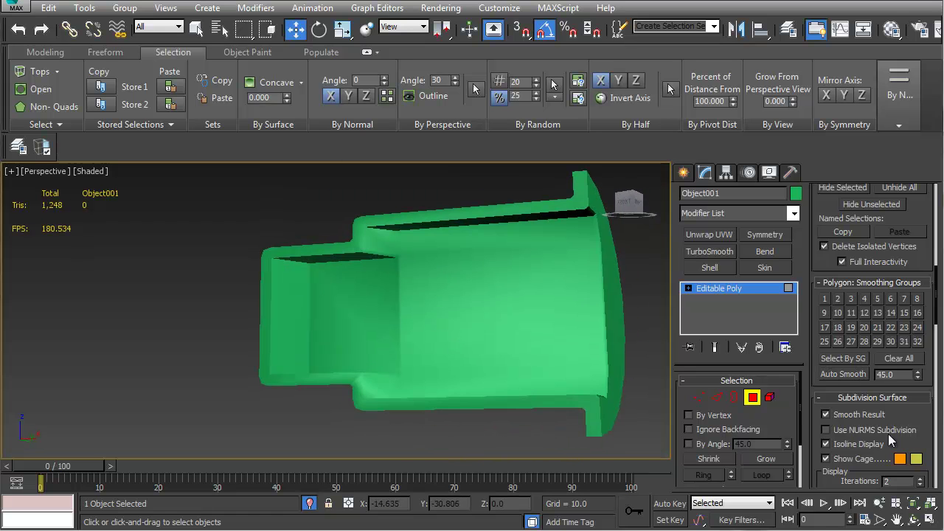
Auto-smooth all polygons with a 20-degree threshold and inspect the shading from several sides
{"action": "key", "text": "ctrl+a"}
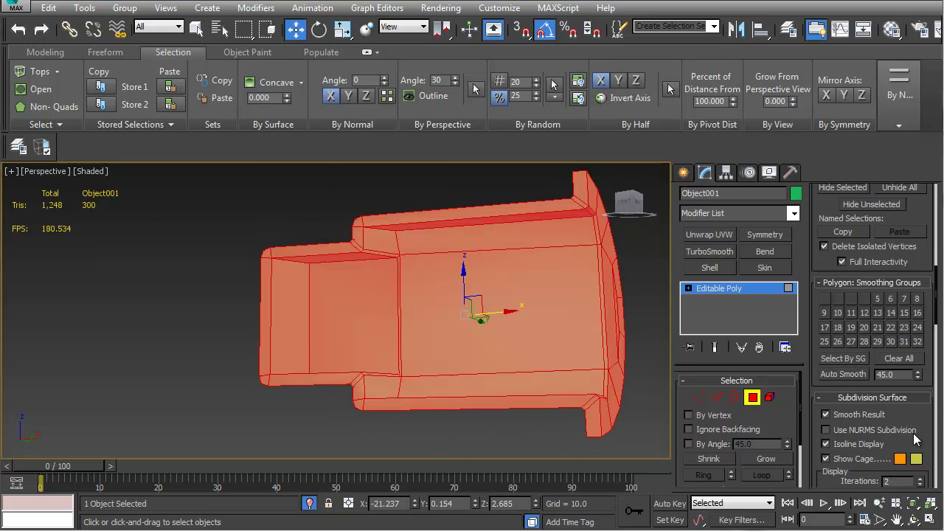
{"action": "left_click", "coordinate": [834, 371]}
{"action": "middle_click_drag", "start_coordinate": [499, 334], "coordinate": [452, 349], "text": "alt"}
{"action": "left_click", "coordinate": [214, 367]}
{"action": "middle_click_drag", "start_coordinate": [468, 297], "coordinate": [354, 337], "text": "alt"}
{"action": "middle_click_drag", "start_coordinate": [419, 331], "coordinate": [667, 376], "text": "alt"}
Auto-smooth all polygons with a 30-degree threshold and inspect the outer step and ring up close
{"action": "key", "text": "ctrl+a"}
{"action": "middle_click_drag", "start_coordinate": [465, 304], "coordinate": [531, 344], "text": "alt"}
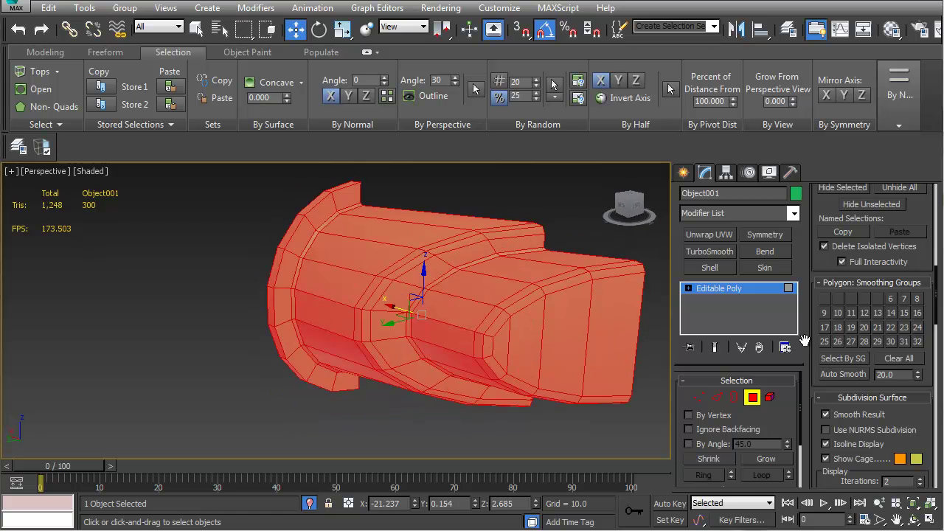
{"action": "left_click", "coordinate": [833, 373]}
{"action": "left_click", "coordinate": [583, 232]}
{"action": "middle_click_drag", "start_coordinate": [550, 246], "coordinate": [378, 270], "text": "alt"}
{"action": "scroll", "coordinate": [394, 307], "scroll_direction": "up", "scroll_amount": 3}
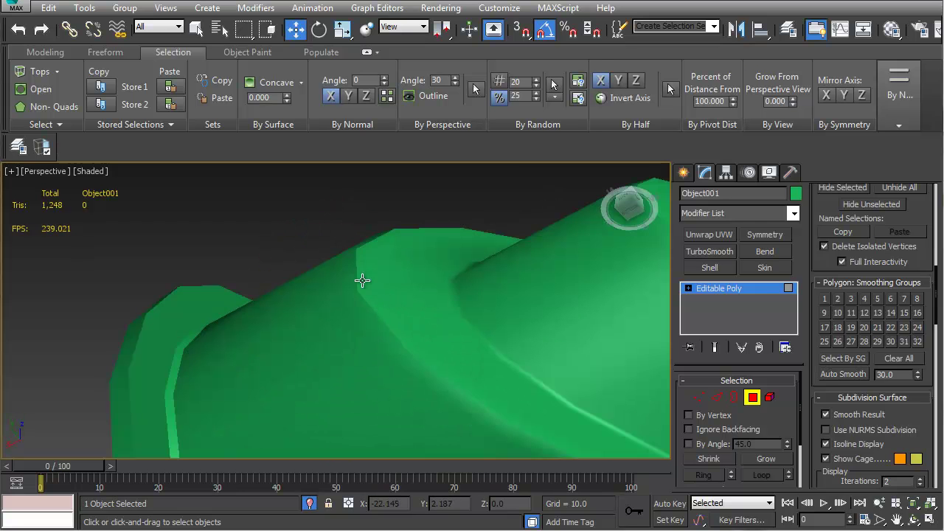
{"action": "scroll", "coordinate": [362, 300], "scroll_direction": "down", "scroll_amount": 3}
{"action": "middle_click_drag", "start_coordinate": [366, 302], "coordinate": [381, 285], "text": "alt"}
{"action": "middle_click_drag", "start_coordinate": [447, 290], "coordinate": [281, 320], "text": "alt"}
Put all polygons of the mesh into smoothing group 1 only
{"action": "key", "text": "ctrl+a"}
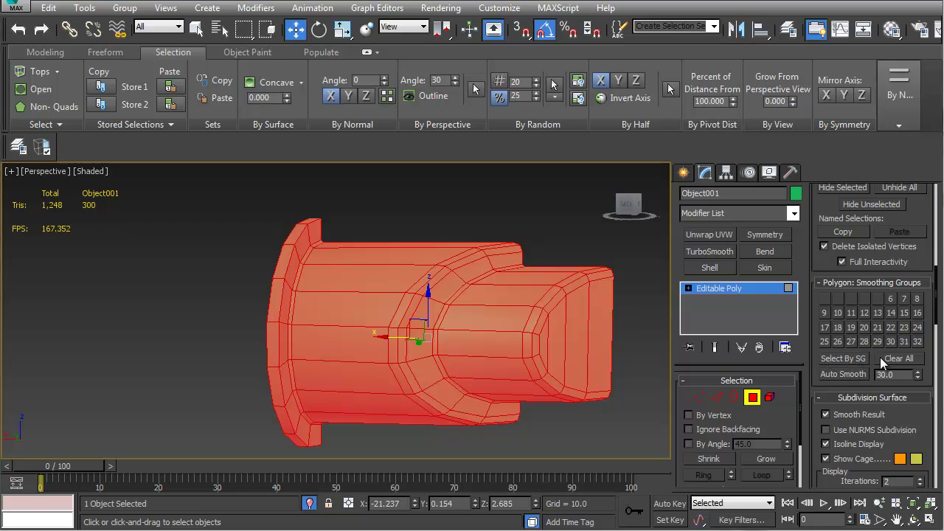
{"action": "left_click", "coordinate": [824, 298]}
{"action": "middle_click_drag", "start_coordinate": [560, 332], "coordinate": [293, 345], "text": "alt"}
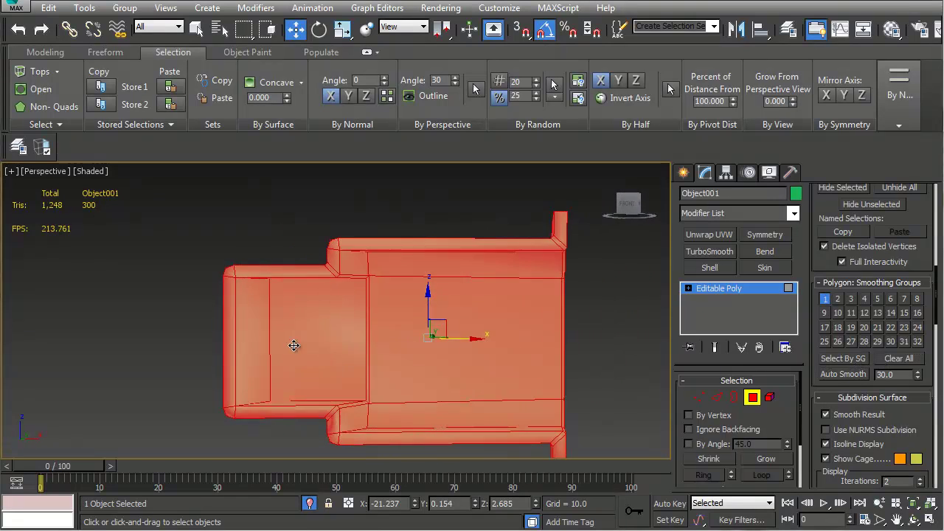
{"action": "left_click", "coordinate": [390, 352]}
Select the flat cut-section rim polygons along the open side and take them out of smoothing group 1
{"action": "middle_click_drag", "start_coordinate": [390, 352], "coordinate": [321, 310], "text": "alt"}
{"action": "left_click_drag", "start_coordinate": [355, 193], "coordinate": [406, 300]}
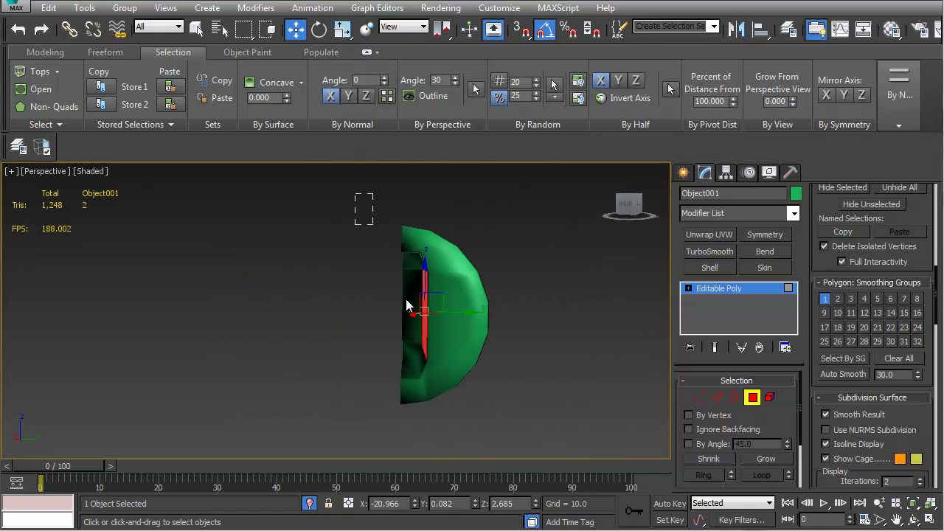
{"action": "left_click_drag", "start_coordinate": [355, 193], "coordinate": [417, 448]}
{"action": "middle_click_drag", "start_coordinate": [416, 449], "coordinate": [594, 356], "text": "alt"}
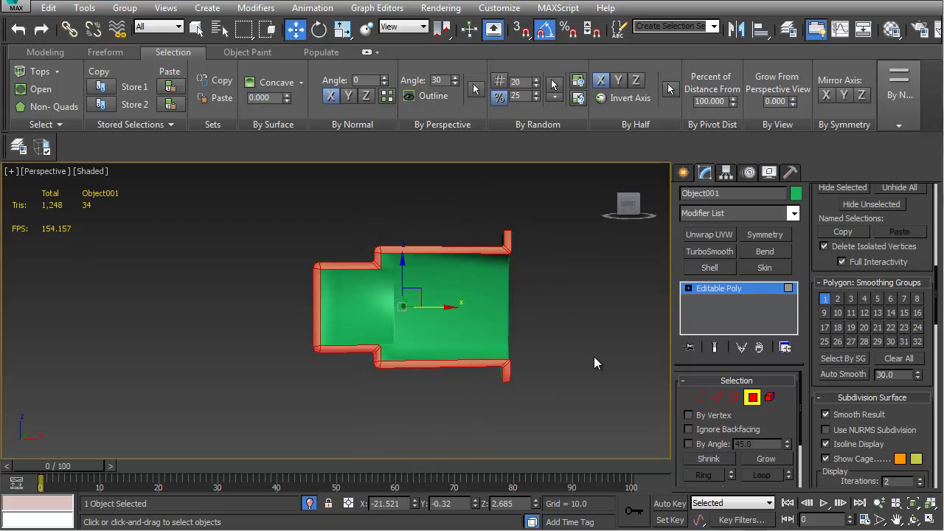
{"action": "left_click", "coordinate": [824, 298]}
Show edged faces, select the upper and lower inner wall and step polygons of the cavity, and assign them to smoothing group 3 only
{"action": "mouse_move", "coordinate": [457, 332]}
{"action": "middle_mouse_down", "text": "alt"}
{"action": "mouse_move", "coordinate": [488, 337]}
{"action": "mouse_move", "coordinate": [507, 370]}
{"action": "mouse_move", "coordinate": [463, 317]}
{"action": "mouse_move", "coordinate": [419, 373]}
{"action": "mouse_move", "coordinate": [438, 316]}
{"action": "mouse_move", "coordinate": [421, 312]}
{"action": "mouse_move", "coordinate": [418, 279]}
{"action": "mouse_move", "coordinate": [405, 326]}
{"action": "mouse_move", "coordinate": [390, 291]}
{"action": "mouse_move", "coordinate": [375, 308]}
{"action": "mouse_move", "coordinate": [373, 370]}
{"action": "middle_mouse_up", "text": "alt"}
{"action": "left_click", "coordinate": [418, 376]}
{"action": "left_click", "coordinate": [447, 253], "text": "ctrl"}
{"action": "key", "text": "F4"}
{"action": "left_click", "coordinate": [433, 281], "text": "alt"}
{"action": "left_click", "coordinate": [430, 264], "text": "ctrl"}
{"action": "left_click", "coordinate": [380, 268], "text": "ctrl"}
{"action": "left_click", "coordinate": [383, 306], "text": "ctrl"}
{"action": "left_click", "coordinate": [361, 309], "text": "ctrl"}
{"action": "left_click", "coordinate": [373, 363], "text": "ctrl"}
{"action": "left_click", "coordinate": [362, 353], "text": "ctrl"}
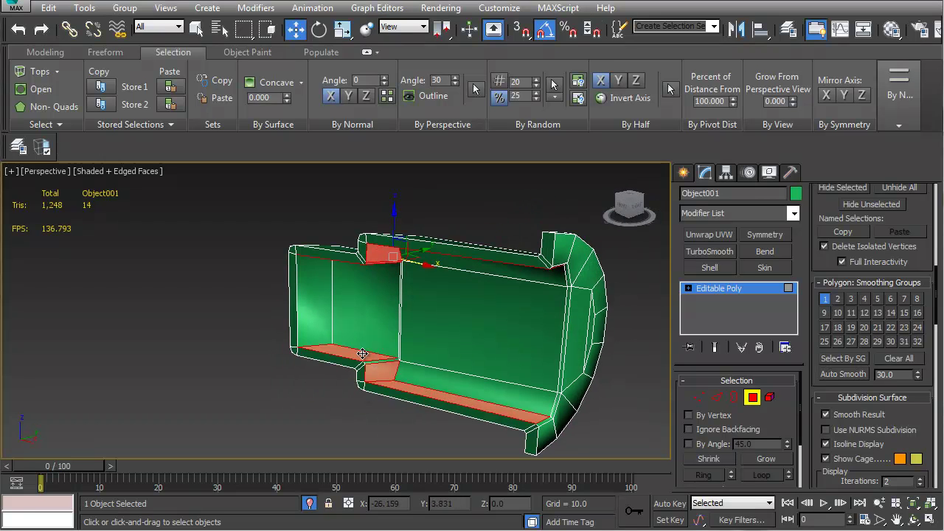
{"action": "left_click", "coordinate": [387, 363], "text": "ctrl"}
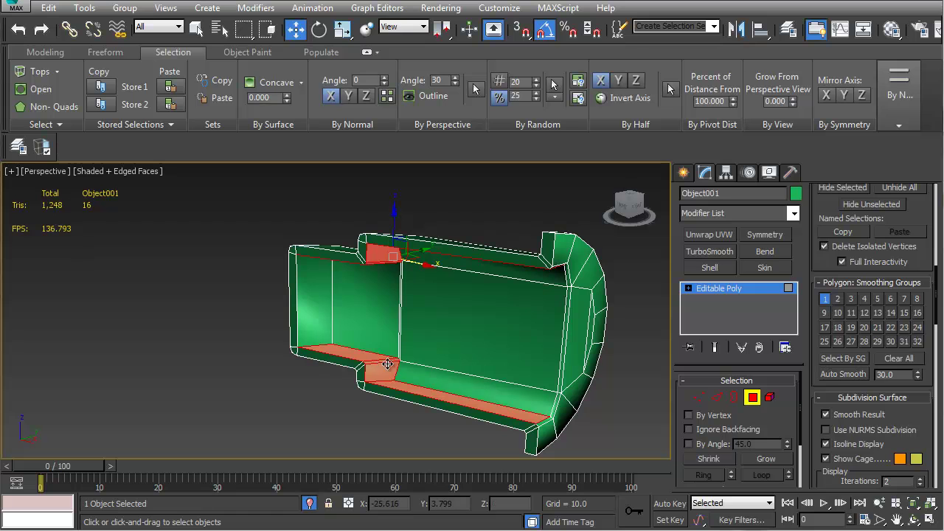
{"action": "left_click", "coordinate": [850, 298]}
{"action": "middle_click_drag", "start_coordinate": [560, 354], "coordinate": [490, 340], "text": "alt"}
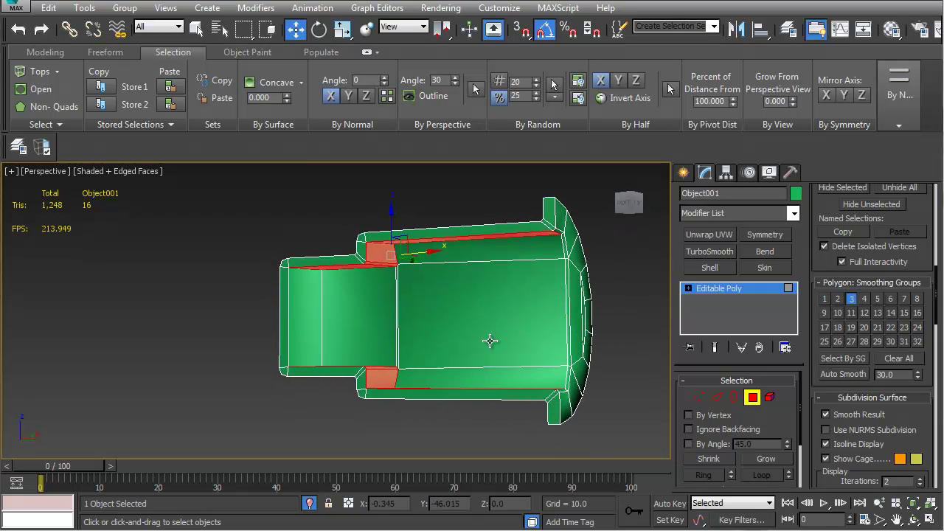
Check the smoothing groups of the end wall and the neighbouring inner faces at the cavity's narrow end
{"action": "left_click", "coordinate": [308, 315]}
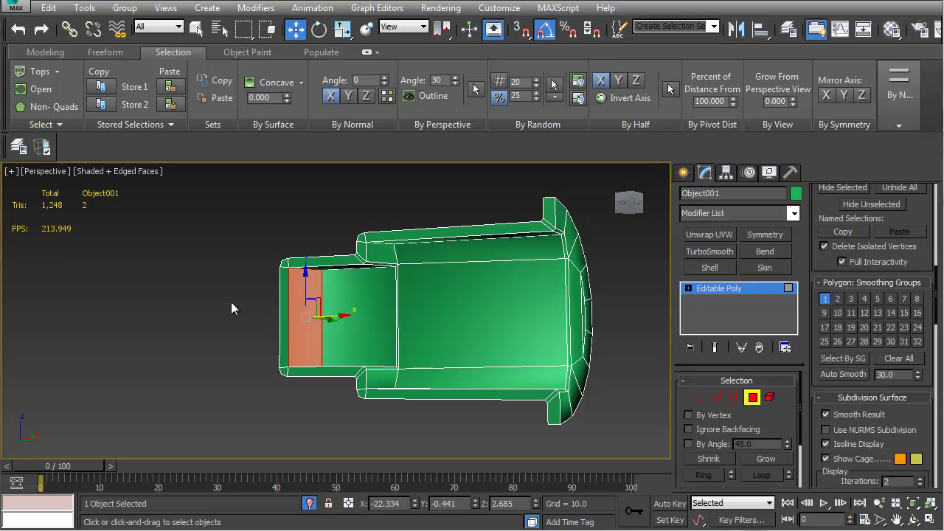
{"action": "scroll", "coordinate": [279, 298], "scroll_direction": "up", "scroll_amount": 4}
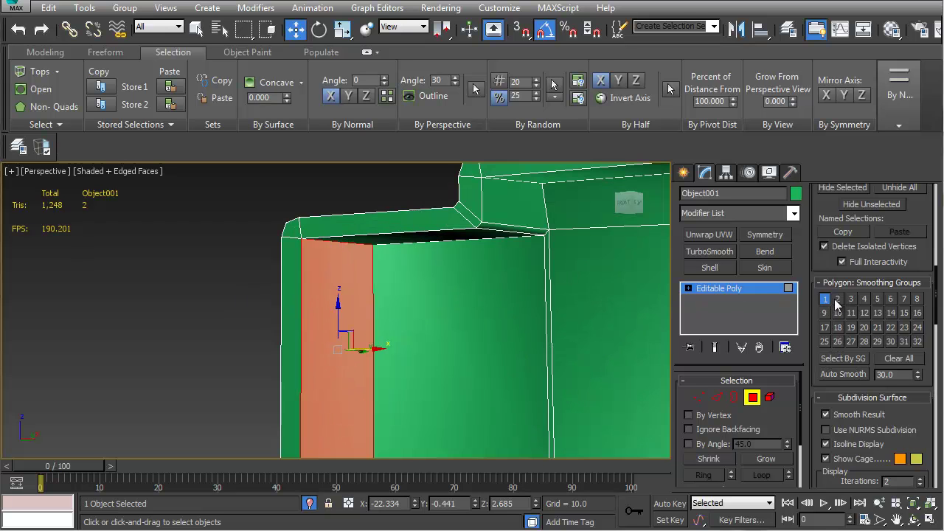
{"action": "middle_click_drag", "start_coordinate": [517, 305], "coordinate": [527, 262]}
{"action": "left_click", "coordinate": [442, 314]}
{"action": "key", "text": "ctrl+z"}
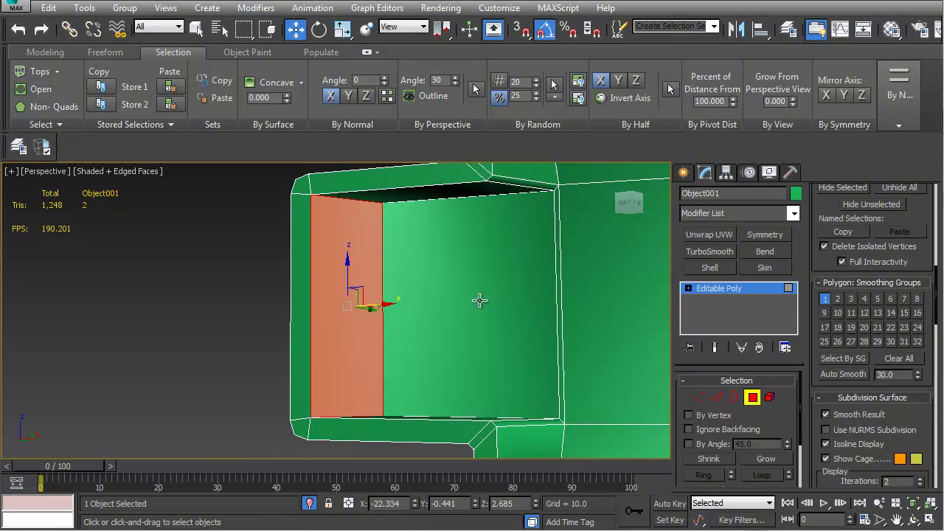
{"action": "middle_click_drag", "start_coordinate": [449, 310], "coordinate": [426, 319], "text": "alt"}
{"action": "left_click", "coordinate": [279, 285]}
{"action": "left_click", "coordinate": [317, 289]}
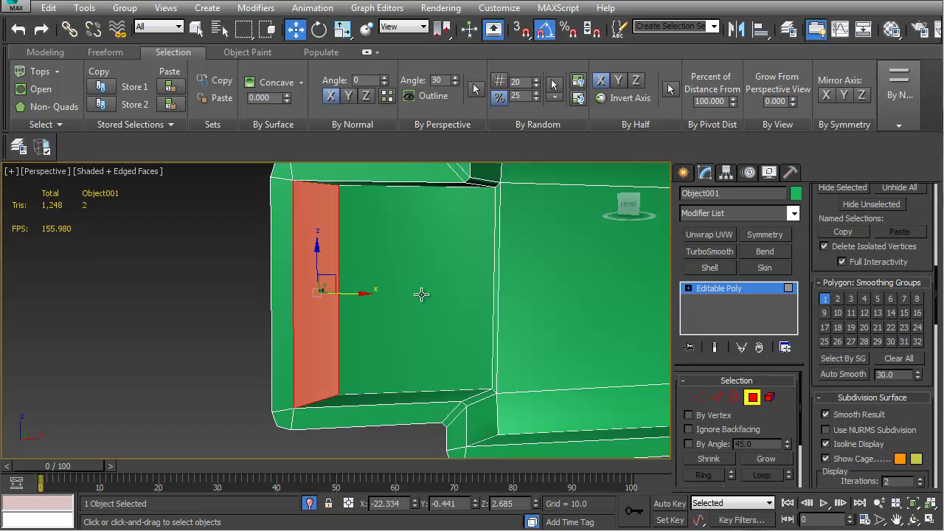
{"action": "left_click", "coordinate": [391, 419]}
{"action": "key", "text": "ctrl+z"}
{"action": "left_click", "coordinate": [445, 395]}
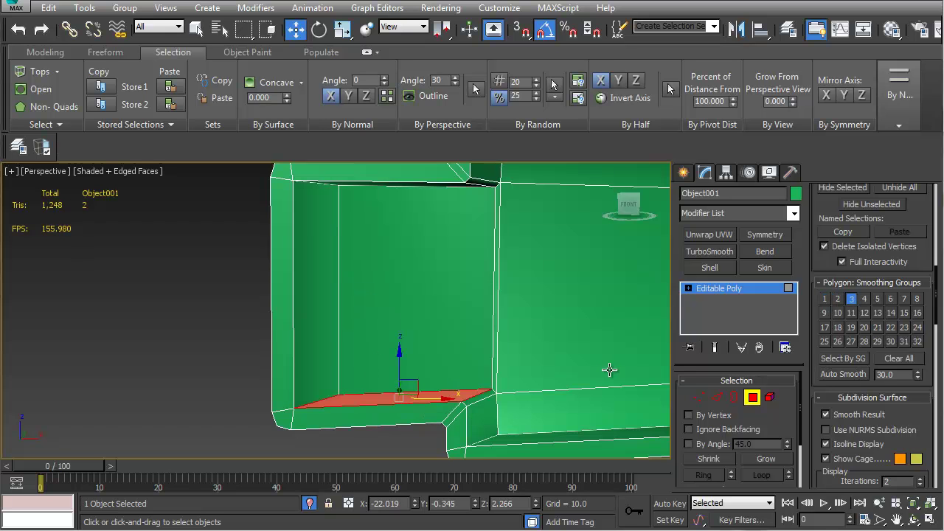
Move the cavity's end-wall polygon from smoothing group 1 to group 4 and hide the edged faces
{"action": "left_click", "coordinate": [324, 337]}
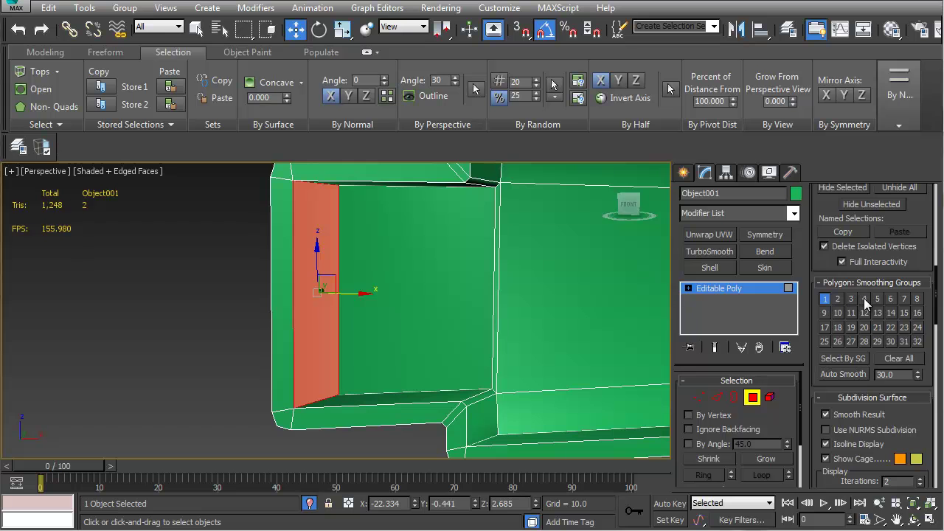
{"action": "left_click", "coordinate": [130, 326]}
{"action": "mouse_move", "coordinate": [130, 327]}
{"action": "middle_mouse_down", "text": "alt"}
{"action": "mouse_move", "coordinate": [345, 327]}
{"action": "mouse_move", "coordinate": [435, 341]}
{"action": "mouse_move", "coordinate": [397, 319]}
{"action": "mouse_move", "coordinate": [406, 312]}
{"action": "mouse_move", "coordinate": [384, 291]}
{"action": "mouse_move", "coordinate": [400, 337]}
{"action": "mouse_move", "coordinate": [444, 356]}
{"action": "mouse_move", "coordinate": [367, 338]}
{"action": "mouse_move", "coordinate": [339, 308]}
{"action": "mouse_move", "coordinate": [347, 333]}
{"action": "middle_mouse_up", "text": "alt"}
{"action": "key", "text": "F4"}
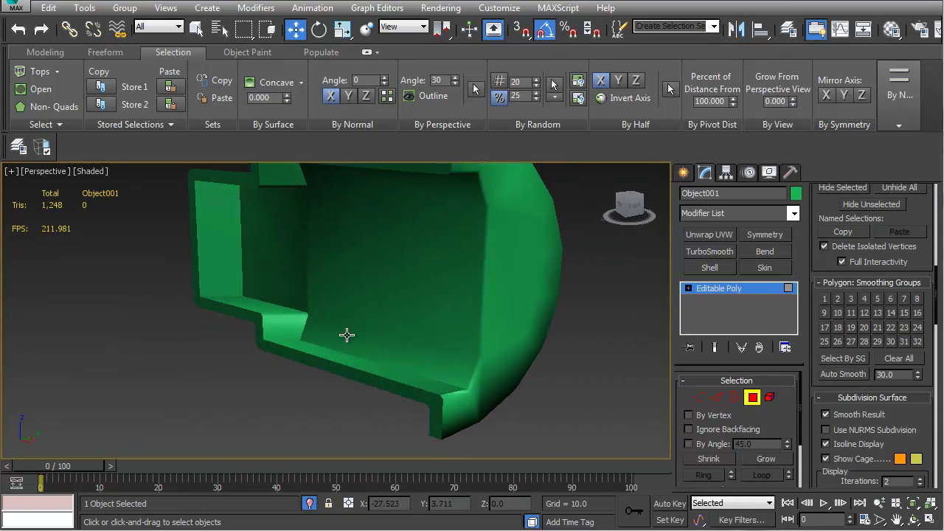
Check the smoothing groups of the cavity's lower inner wall, sloped strip and neighbouring flange polygons
{"action": "scroll", "coordinate": [378, 340], "scroll_direction": "up", "scroll_amount": 3}
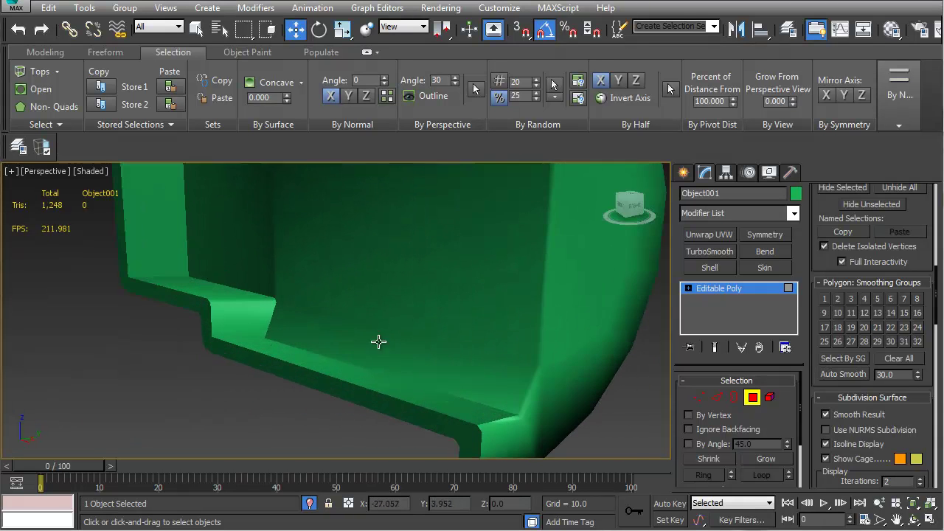
{"action": "left_click", "coordinate": [476, 414]}
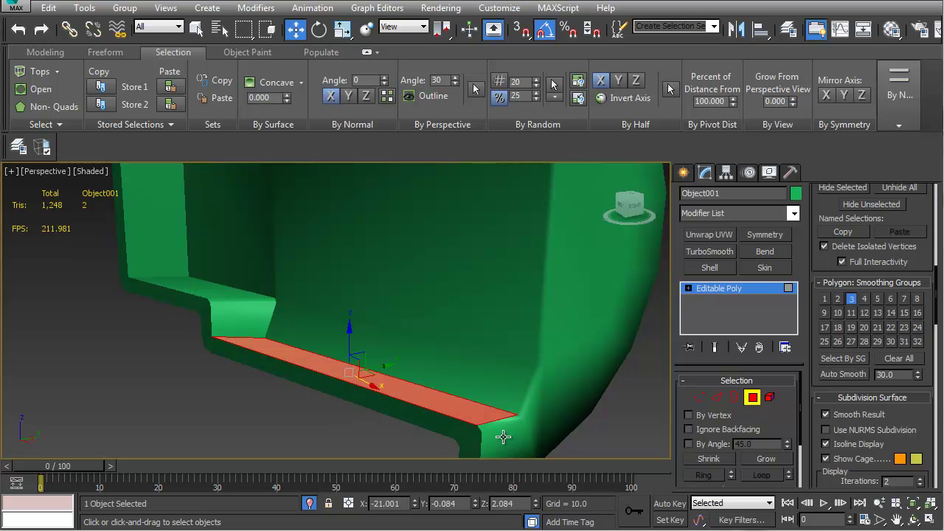
{"action": "left_click", "coordinate": [503, 437]}
{"action": "left_click", "coordinate": [501, 336]}
{"action": "left_click", "coordinate": [492, 392]}
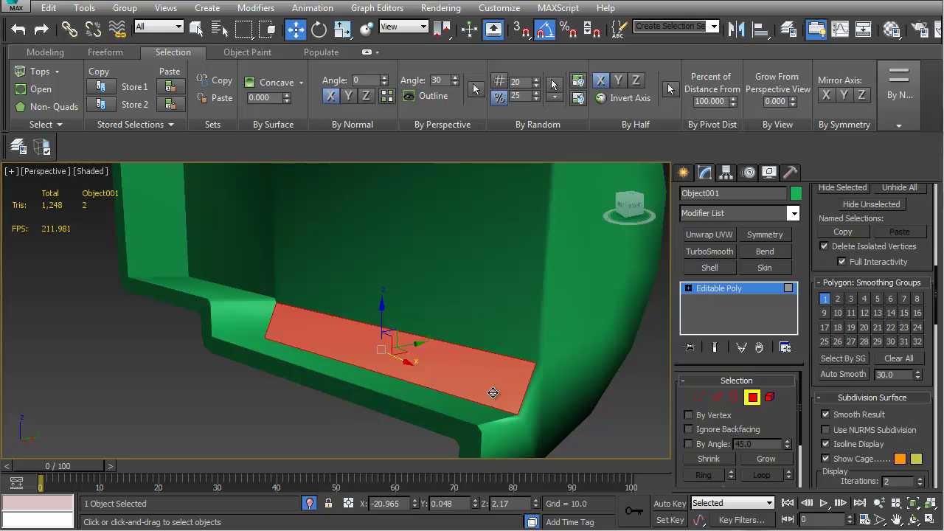
{"action": "left_click", "coordinate": [500, 408]}
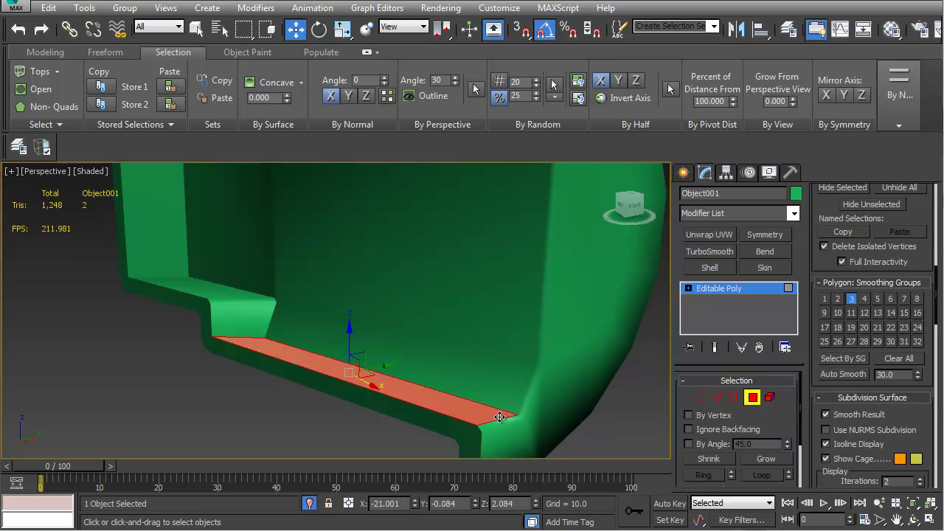
{"action": "left_click", "coordinate": [499, 425]}
{"action": "left_click", "coordinate": [466, 406]}
{"action": "left_click", "coordinate": [294, 435]}
{"action": "middle_click_drag", "start_coordinate": [294, 435], "coordinate": [265, 413], "text": "alt"}
{"action": "middle_click_drag", "start_coordinate": [280, 326], "coordinate": [353, 339], "text": "alt"}
{"action": "left_click", "coordinate": [305, 276]}
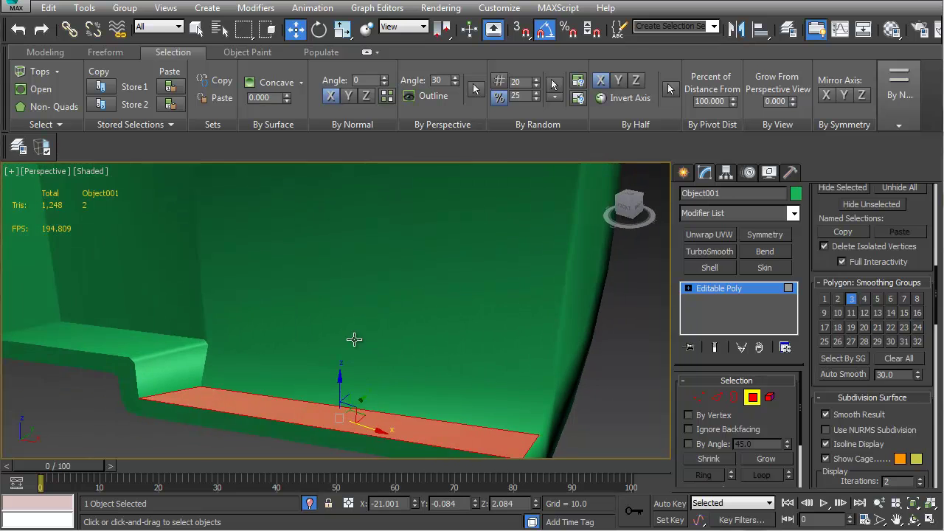
Select the cavity's large and narrow side-wall polygons with the thin strip between them to check their smoothing groups
{"action": "left_click", "coordinate": [84, 439]}
{"action": "middle_click_drag", "start_coordinate": [84, 439], "coordinate": [269, 331], "text": "alt"}
{"action": "left_click", "coordinate": [270, 331]}
{"action": "left_click", "coordinate": [314, 329], "text": "ctrl"}
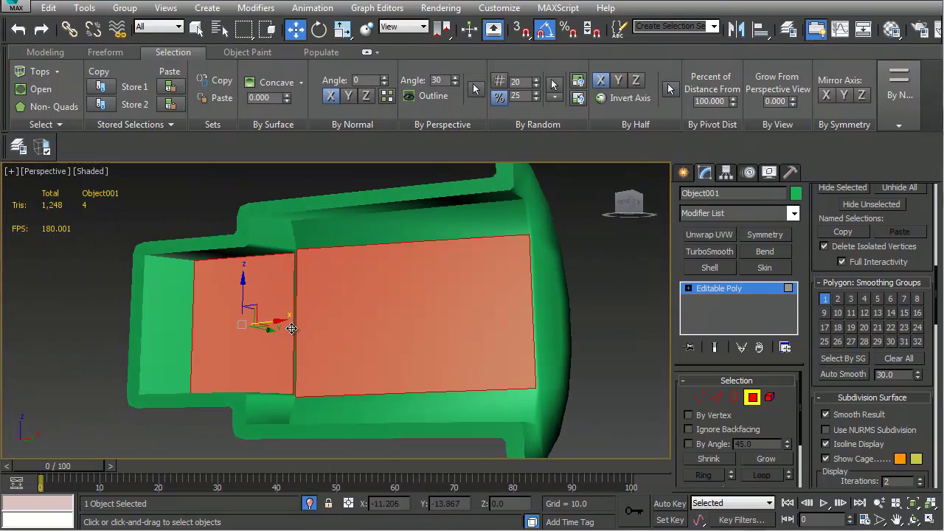
{"action": "left_click", "coordinate": [295, 329], "text": "ctrl"}
{"action": "middle_click_drag", "start_coordinate": [360, 345], "coordinate": [332, 355], "text": "alt"}
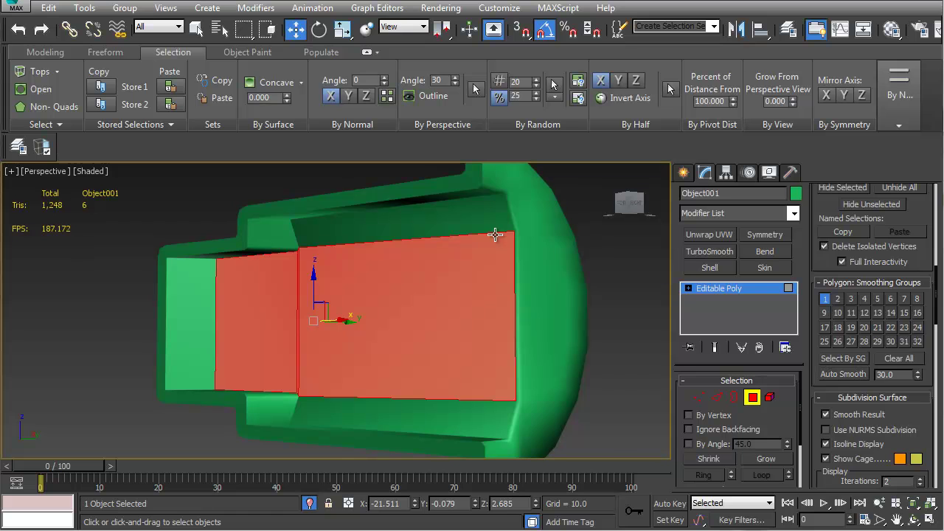
{"action": "left_click", "coordinate": [465, 230]}
{"action": "left_click", "coordinate": [263, 337]}
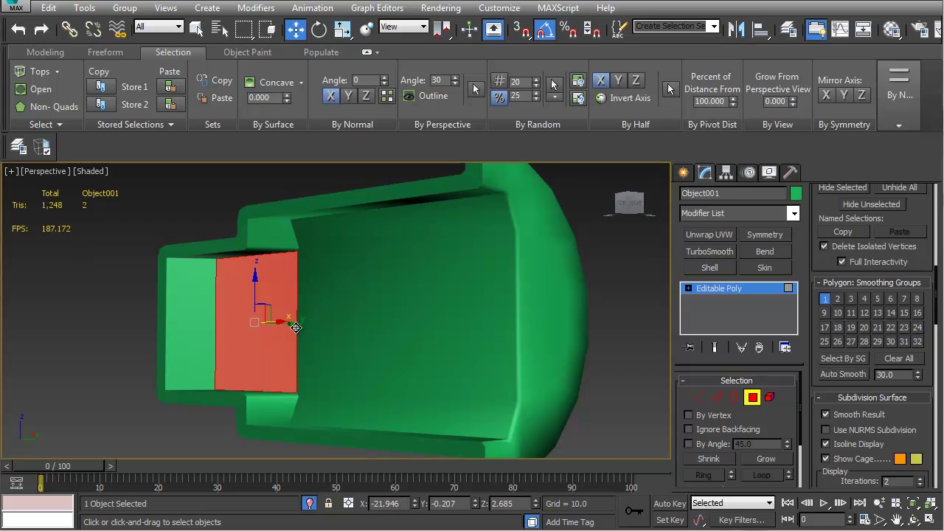
Select the upper and lower sloped strip polygons in the cavity's wide section and assign them to smoothing group 4
{"action": "left_click", "coordinate": [356, 233]}
{"action": "middle_click_drag", "start_coordinate": [364, 295], "coordinate": [359, 383], "text": "alt"}
{"action": "left_click", "coordinate": [367, 368], "text": "ctrl"}
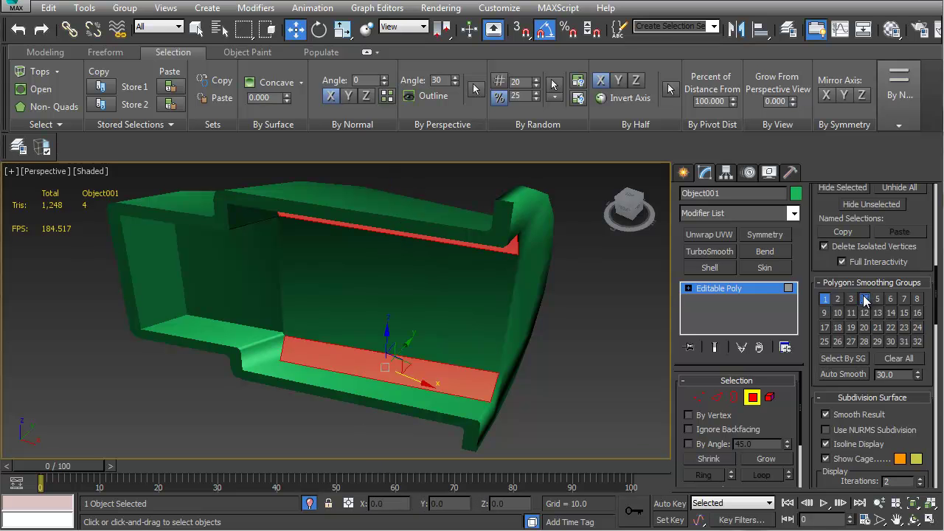
{"action": "left_click", "coordinate": [613, 373]}
{"action": "middle_click_drag", "start_coordinate": [613, 374], "coordinate": [362, 317], "text": "alt"}
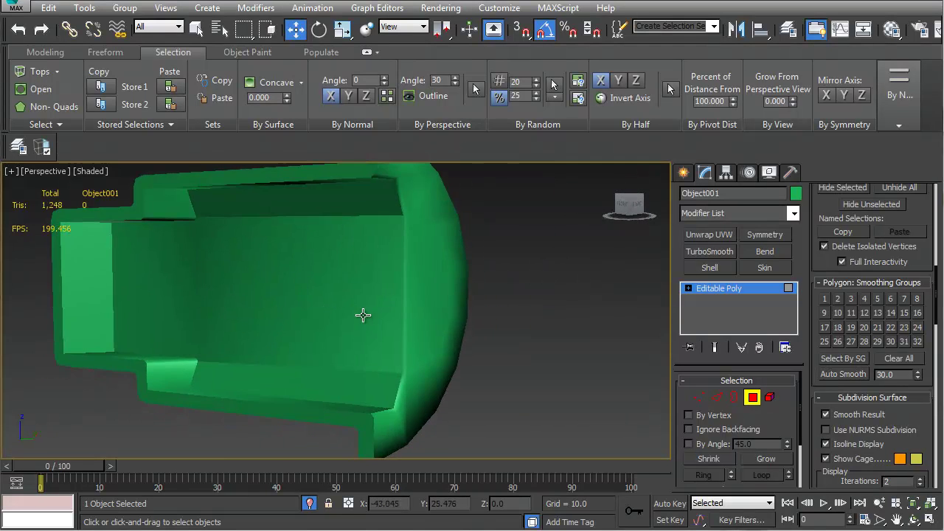
{"action": "scroll", "coordinate": [424, 323], "scroll_direction": "up", "scroll_amount": 5}
{"action": "middle_click_drag", "start_coordinate": [424, 324], "coordinate": [263, 347], "text": "alt"}
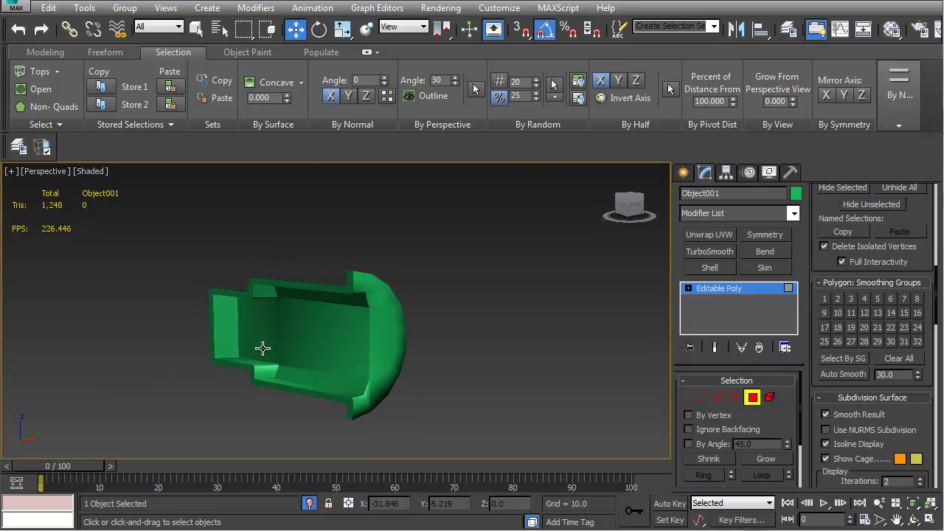
Select the polygons of smoothing group 2, invert the selection, clear all its smoothing groups and assign group 1
{"action": "scroll", "coordinate": [263, 348], "scroll_direction": "up", "scroll_amount": 3}
{"action": "scroll", "coordinate": [337, 373], "scroll_direction": "up", "scroll_amount": 2}
{"action": "scroll", "coordinate": [251, 354], "scroll_direction": "down", "scroll_amount": 3}
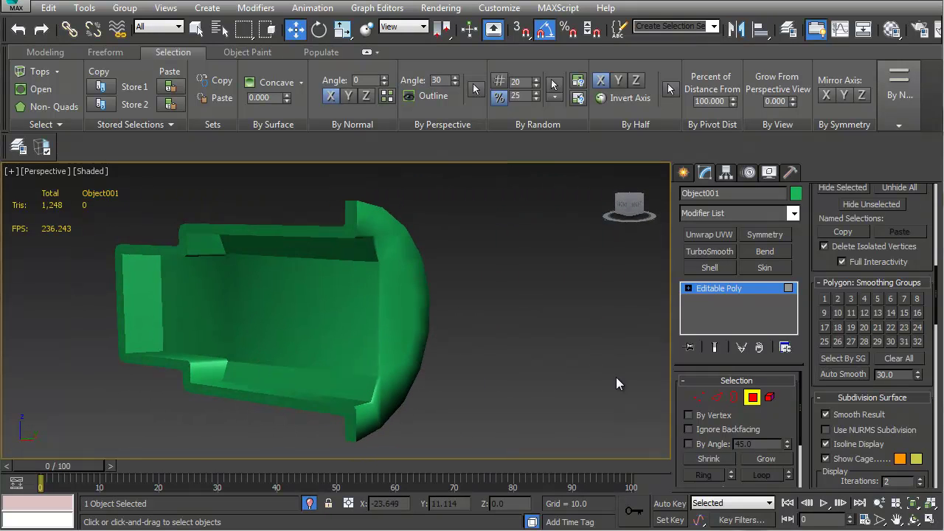
{"action": "left_click", "coordinate": [350, 429]}
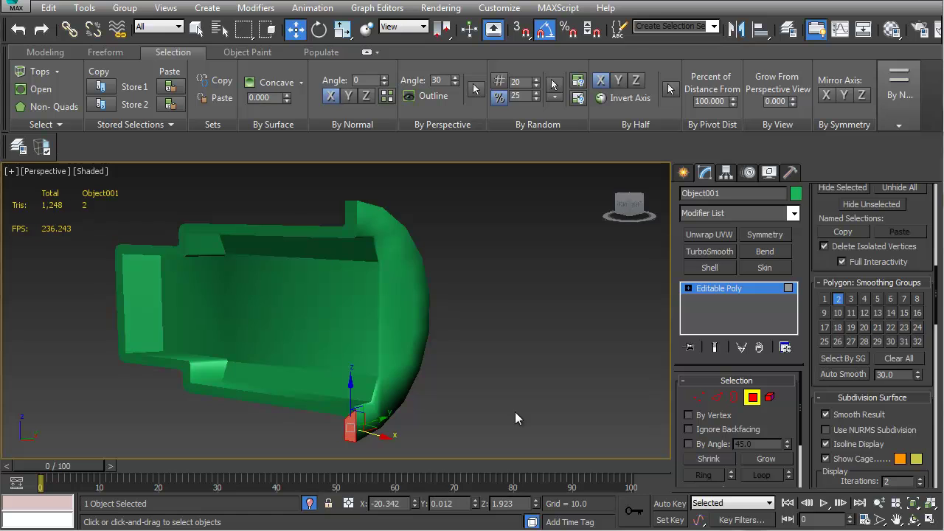
{"action": "left_click", "coordinate": [846, 359]}
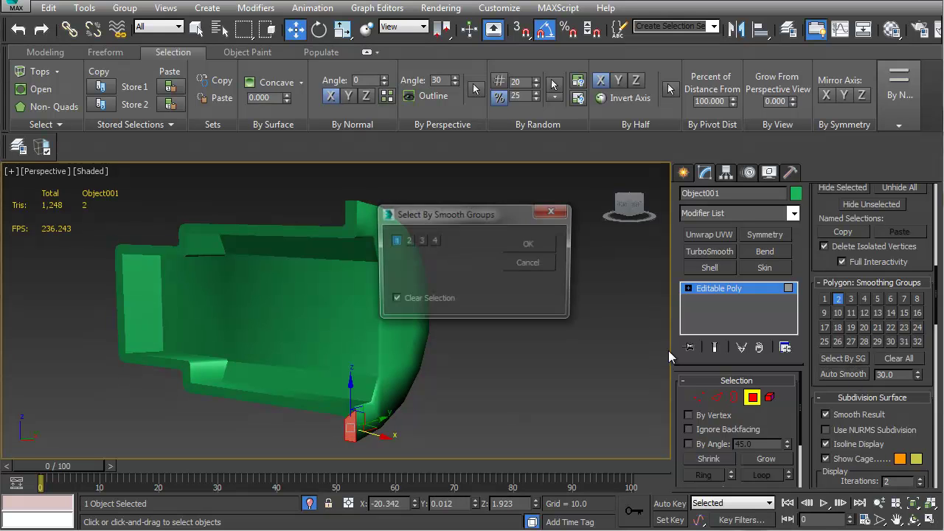
{"action": "left_click", "coordinate": [545, 247]}
{"action": "middle_click_drag", "start_coordinate": [472, 287], "coordinate": [439, 309], "text": "alt"}
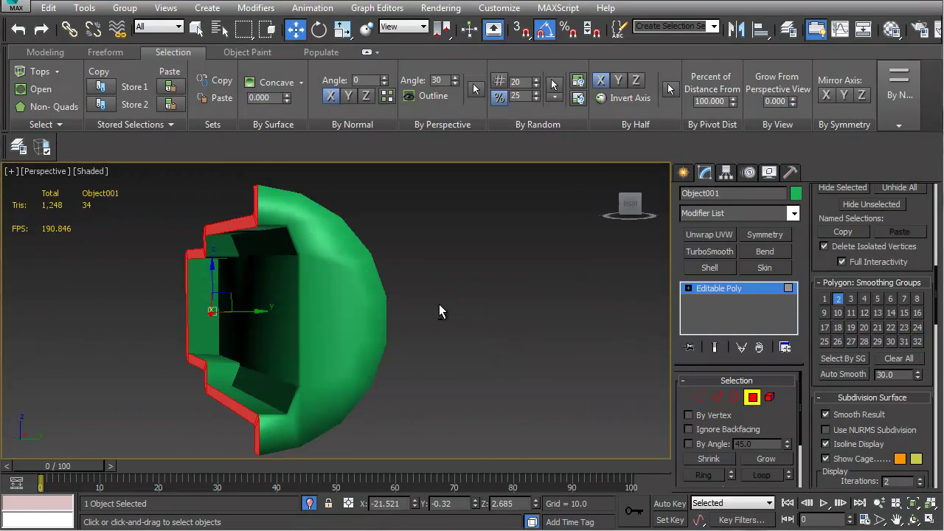
{"action": "key", "text": "ctrl+i"}
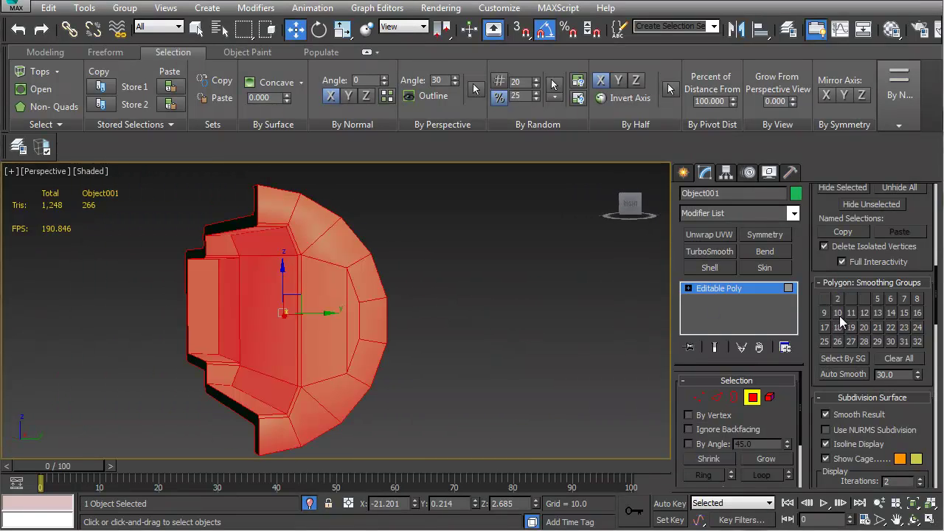
{"action": "left_click", "coordinate": [897, 363]}
{"action": "left_click", "coordinate": [823, 299]}
Inspect the shading inside and outside the body and undo the smoothing group 1 assignment
{"action": "left_click", "coordinate": [515, 317]}
{"action": "middle_click_drag", "start_coordinate": [514, 316], "coordinate": [441, 316], "text": "alt"}
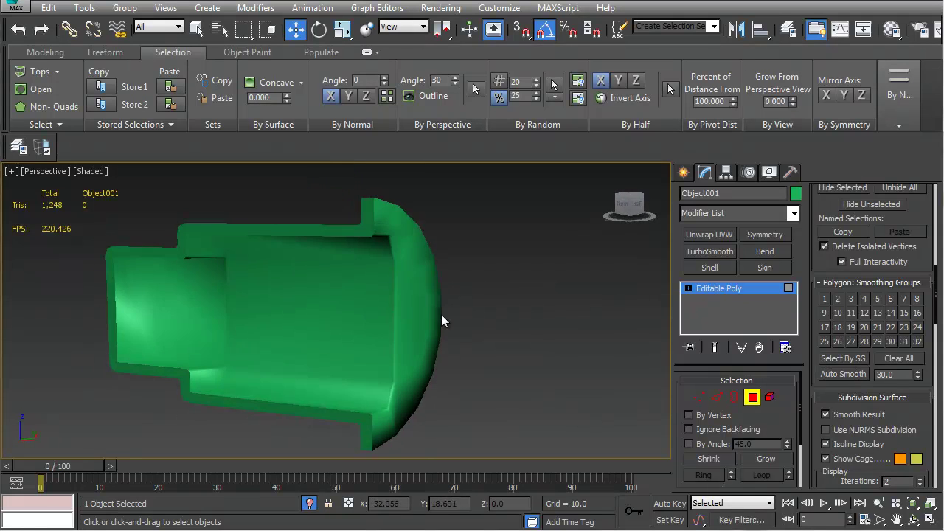
{"action": "left_click", "coordinate": [441, 321]}
{"action": "left_click", "coordinate": [508, 331]}
{"action": "middle_click_drag", "start_coordinate": [509, 330], "coordinate": [298, 295], "text": "alt"}
{"action": "left_click", "coordinate": [320, 332]}
{"action": "key", "text": "ctrl+z"}
Show edged faces and select the ring of edges across the flange's outer rim in edge mode
{"action": "left_click", "coordinate": [463, 322]}
{"action": "scroll", "coordinate": [275, 343], "scroll_direction": "up", "scroll_amount": 3}
{"action": "left_click", "coordinate": [234, 380]}
{"action": "key", "text": "2"}
{"action": "left_click", "coordinate": [238, 373]}
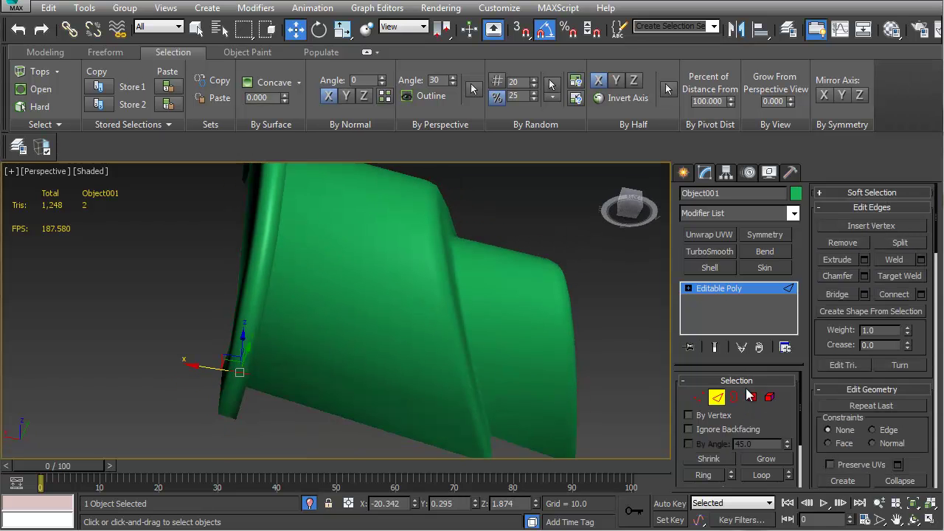
{"action": "key", "text": "F4"}
{"action": "middle_click_drag", "start_coordinate": [249, 282], "coordinate": [485, 329], "text": "alt"}
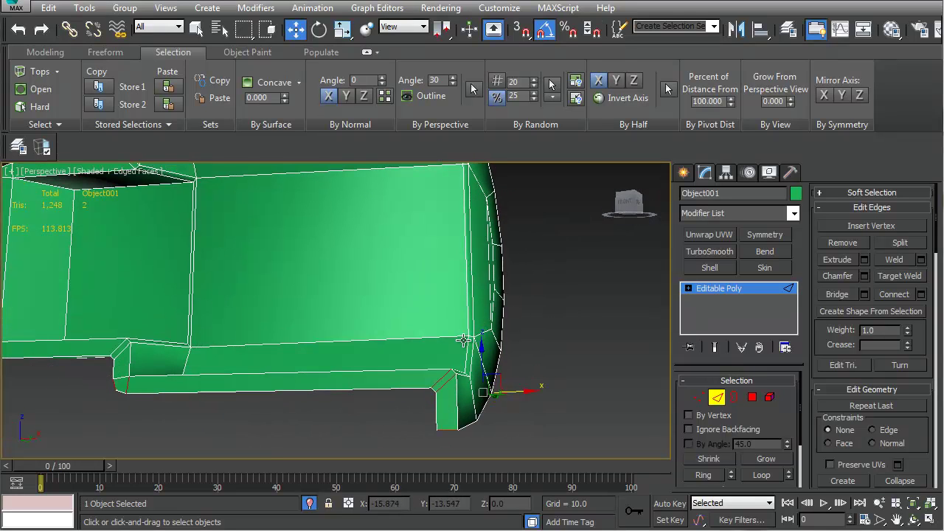
{"action": "middle_click_drag", "start_coordinate": [436, 359], "coordinate": [377, 321], "text": "alt"}
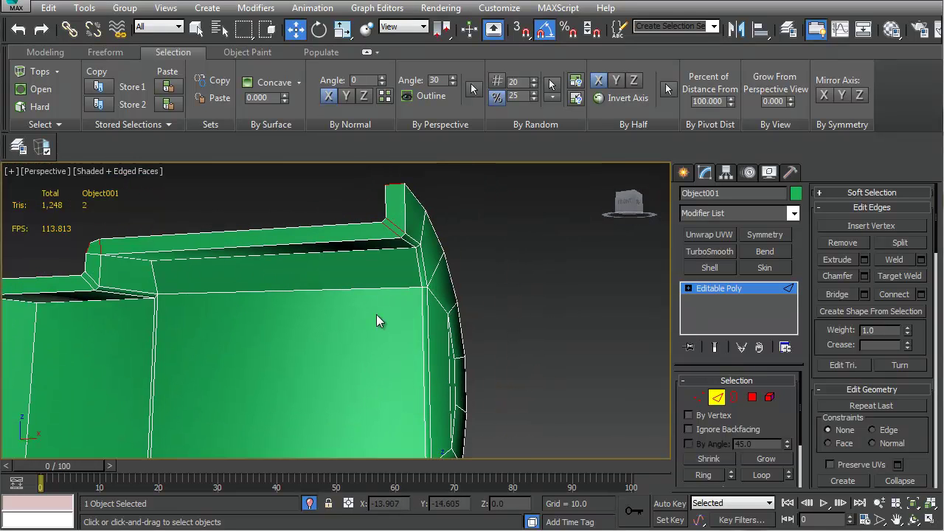
Convert the rim edge selection to polygons and deselect the flat cut-section polygon at the flange's end
{"action": "scroll", "coordinate": [375, 306], "scroll_direction": "down", "scroll_amount": 5}
{"action": "left_click_drag", "start_coordinate": [87, 441], "coordinate": [84, 439], "text": "alt"}
{"action": "middle_click_drag", "start_coordinate": [357, 370], "coordinate": [269, 357], "text": "alt"}
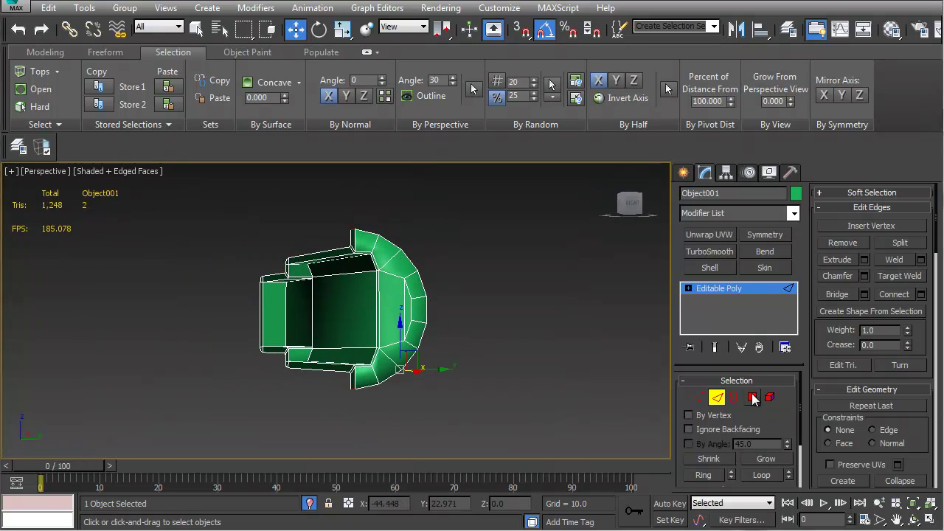
{"action": "left_click", "coordinate": [752, 398]}
{"action": "middle_click_drag", "start_coordinate": [479, 357], "coordinate": [383, 378], "text": "alt"}
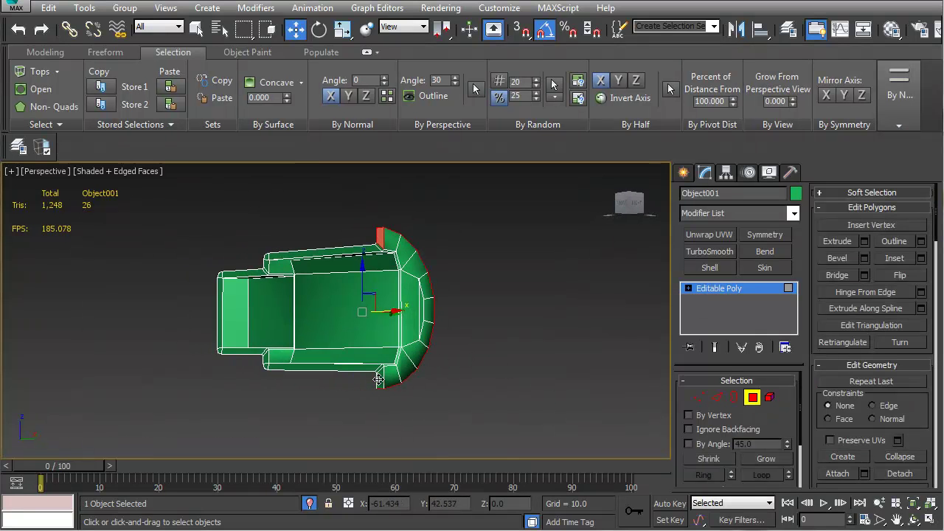
{"action": "middle_click_drag", "start_coordinate": [396, 260], "coordinate": [409, 307], "text": "alt"}
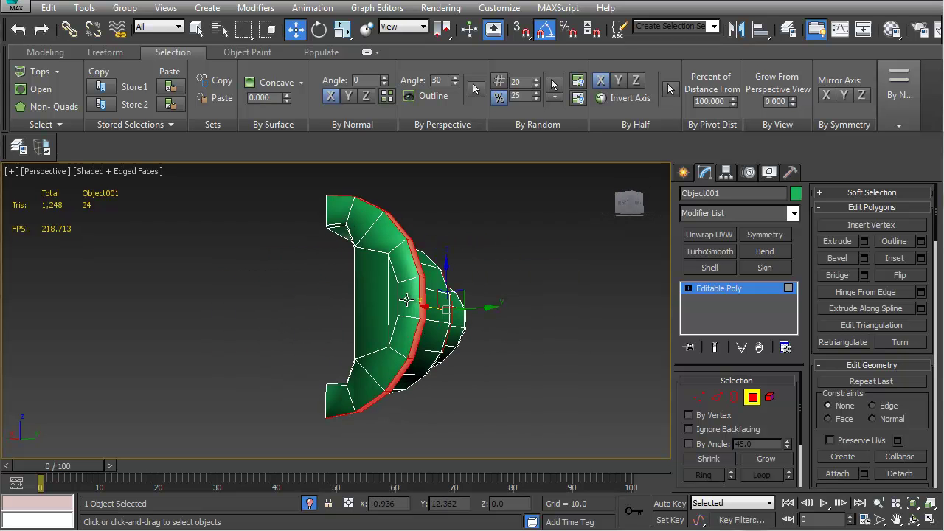
Deselect the stray polygons on the body's step and move the flange's outer rim strip from smoothing group 1 to group 2
{"action": "left_click", "coordinate": [407, 300]}
{"action": "scroll", "coordinate": [897, 416], "scroll_direction": "down", "scroll_amount": 10}
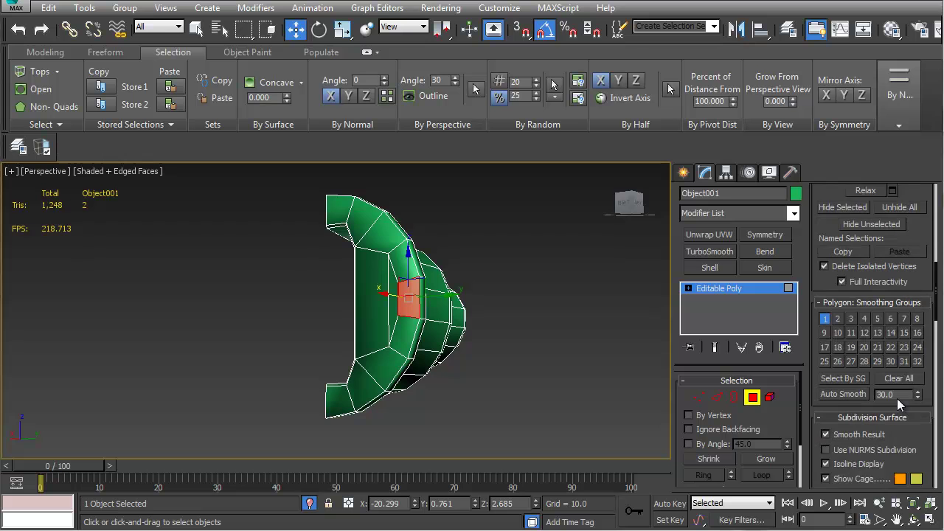
{"action": "scroll", "coordinate": [896, 401], "scroll_direction": "down", "scroll_amount": 1}
{"action": "key", "text": "ctrl+z"}
{"action": "middle_click_drag", "start_coordinate": [504, 339], "coordinate": [407, 342], "text": "alt"}
{"action": "left_click", "coordinate": [362, 310]}
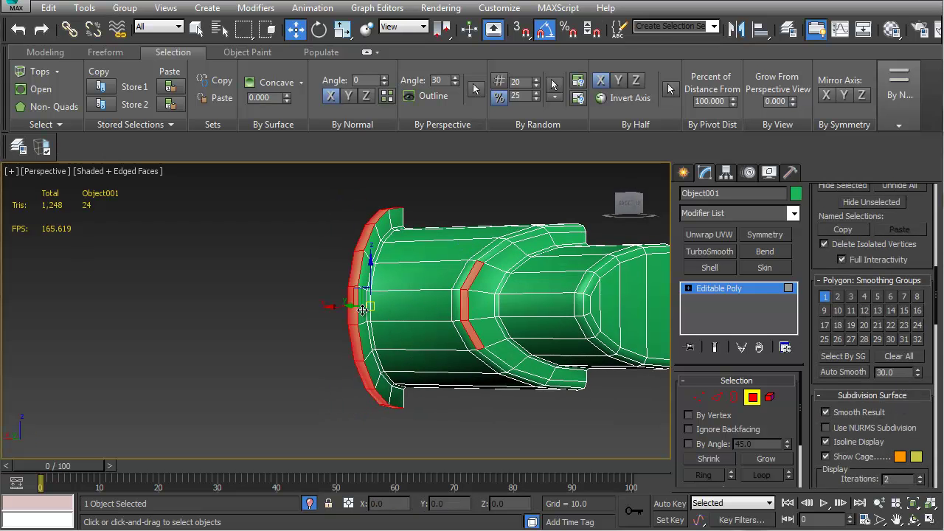
{"action": "key", "text": "ctrl+z"}
{"action": "key", "text": "ctrl+y"}
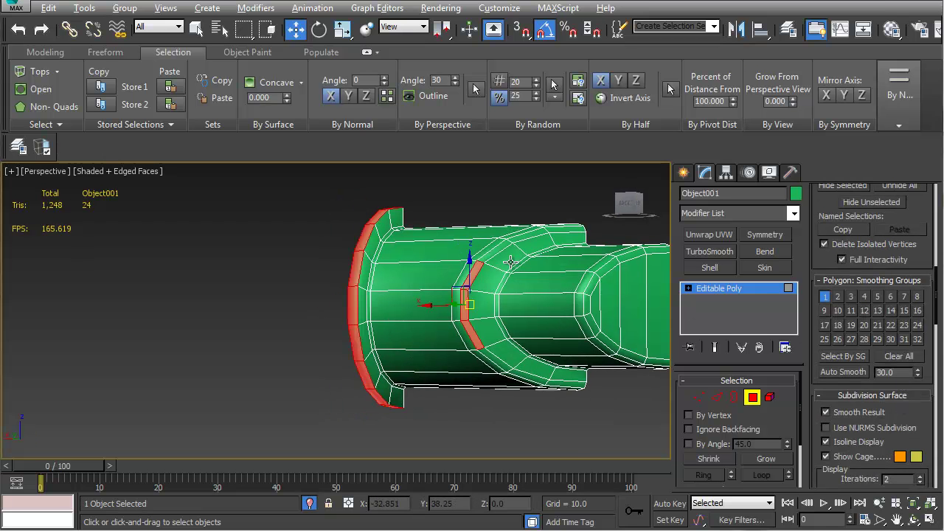
{"action": "key", "text": "ctrl+z"}
{"action": "left_click", "coordinate": [836, 298]}
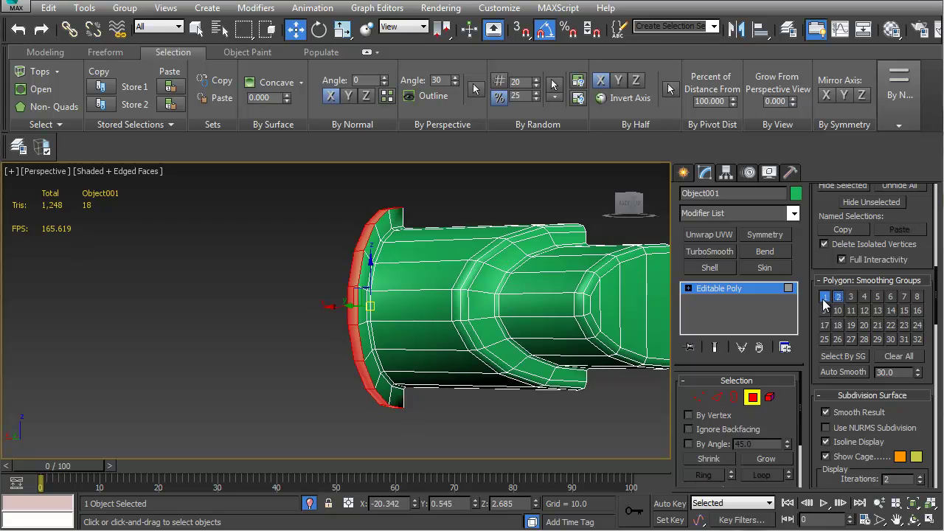
{"action": "left_click", "coordinate": [824, 300]}
Hide the edged faces and select all the polygons on the flange's front face around the cavity opening
{"action": "left_click", "coordinate": [293, 319]}
{"action": "middle_click_drag", "start_coordinate": [273, 327], "coordinate": [554, 345], "text": "alt"}
{"action": "key", "text": "F4"}
{"action": "middle_click_drag", "start_coordinate": [554, 346], "coordinate": [417, 343]}
{"action": "left_click", "coordinate": [435, 393]}
{"action": "left_click", "coordinate": [461, 371], "text": "ctrl"}
{"action": "left_click", "coordinate": [479, 357], "text": "ctrl"}
{"action": "left_click", "coordinate": [477, 317], "text": "ctrl"}
{"action": "mouse_move", "coordinate": [500, 308]}
{"action": "left_mouse_down"}
{"action": "mouse_move", "coordinate": [521, 281]}
{"action": "mouse_move", "coordinate": [490, 273]}
{"action": "mouse_move", "coordinate": [486, 223]}
{"action": "left_mouse_up"}
{"action": "middle_click_drag", "start_coordinate": [453, 205], "coordinate": [512, 290], "text": "alt"}
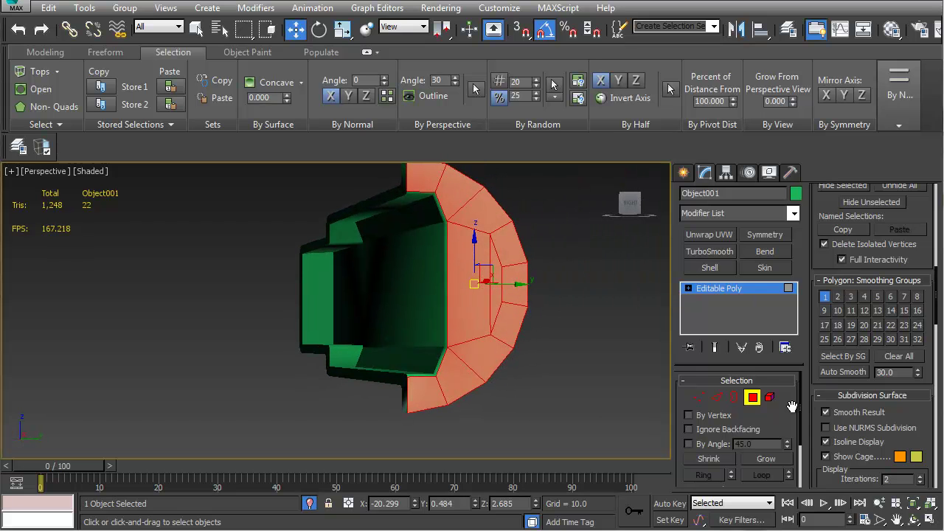
Grow the front-face selection and deselect the outer rim strip and the cut-section polygons, keeping the narrow inner border
{"action": "left_click_drag", "start_coordinate": [777, 423], "coordinate": [776, 367]}
{"action": "left_click", "coordinate": [772, 402]}
{"action": "middle_click_drag", "start_coordinate": [549, 356], "coordinate": [512, 253], "text": "alt"}
{"action": "left_click_drag", "start_coordinate": [456, 429], "coordinate": [440, 477], "text": "alt"}
{"action": "middle_click_drag", "start_coordinate": [372, 342], "coordinate": [401, 341], "text": "alt"}
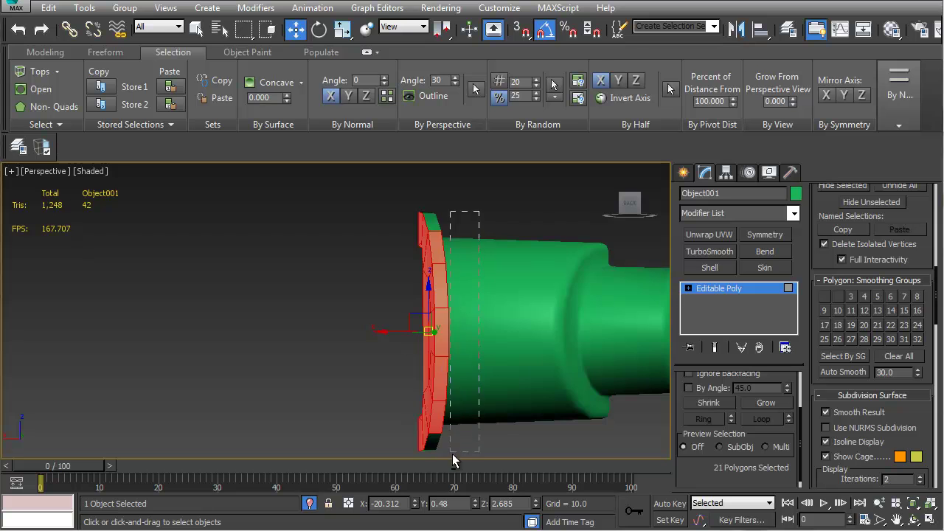
{"action": "left_click_drag", "start_coordinate": [446, 461], "coordinate": [445, 460], "text": "alt"}
{"action": "middle_click_drag", "start_coordinate": [444, 461], "coordinate": [482, 356], "text": "alt"}
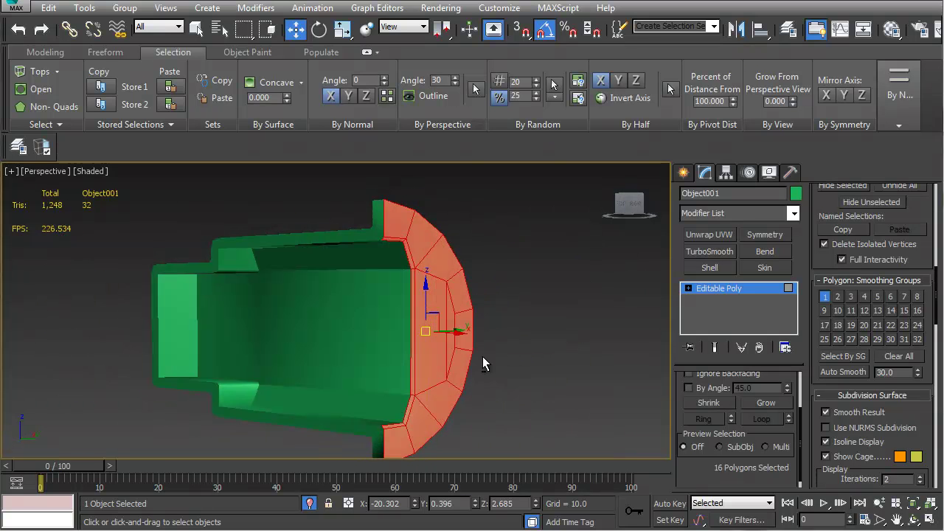
Take the selected flange front-face polygons out of smoothing group 1, try group 4 on them, and inspect the flange's shading
{"action": "left_click", "coordinate": [864, 297]}
{"action": "middle_click_drag", "start_coordinate": [592, 347], "coordinate": [559, 357], "text": "alt"}
{"action": "left_click", "coordinate": [864, 296]}
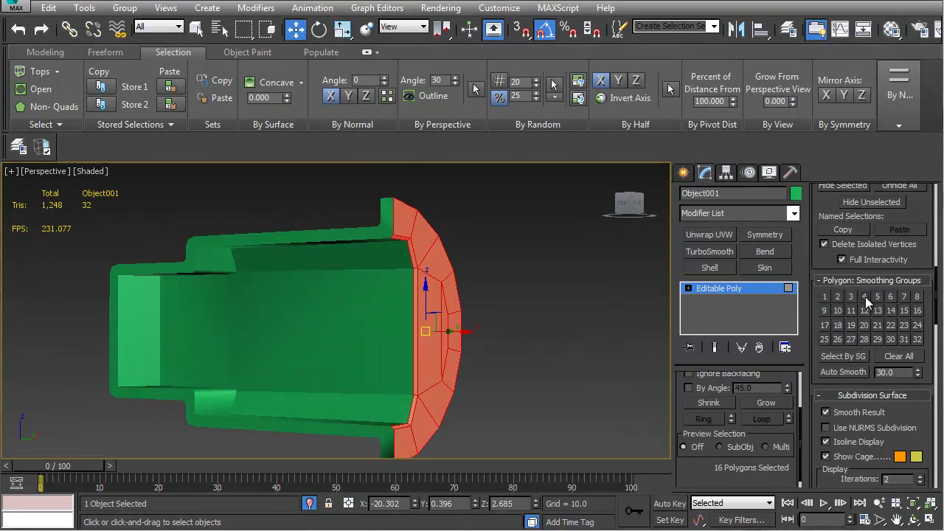
{"action": "left_click", "coordinate": [557, 313]}
{"action": "middle_click_drag", "start_coordinate": [558, 313], "coordinate": [217, 320], "text": "alt"}
{"action": "scroll", "coordinate": [223, 300], "scroll_direction": "up", "scroll_amount": 3}
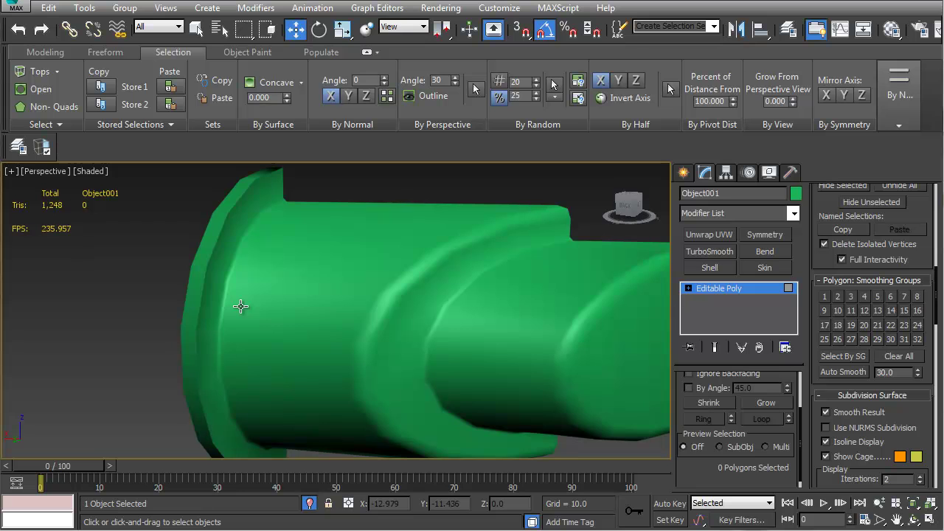
Move the two side vertices on the flange's outer rim about 0.09 units inward along Y to flatten the rim
{"action": "middle_click_drag", "start_coordinate": [274, 292], "coordinate": [312, 284], "text": "alt"}
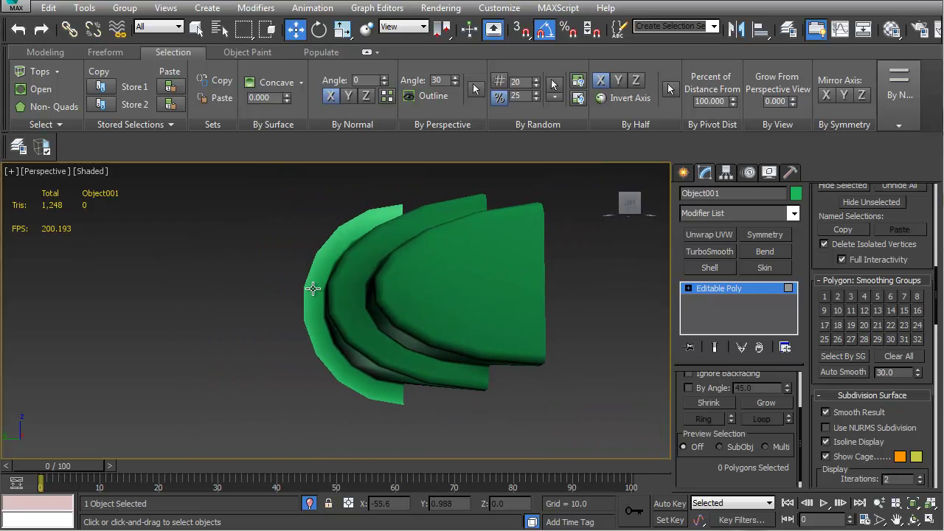
{"action": "key", "text": "1"}
{"action": "left_click_drag", "start_coordinate": [317, 329], "coordinate": [317, 320]}
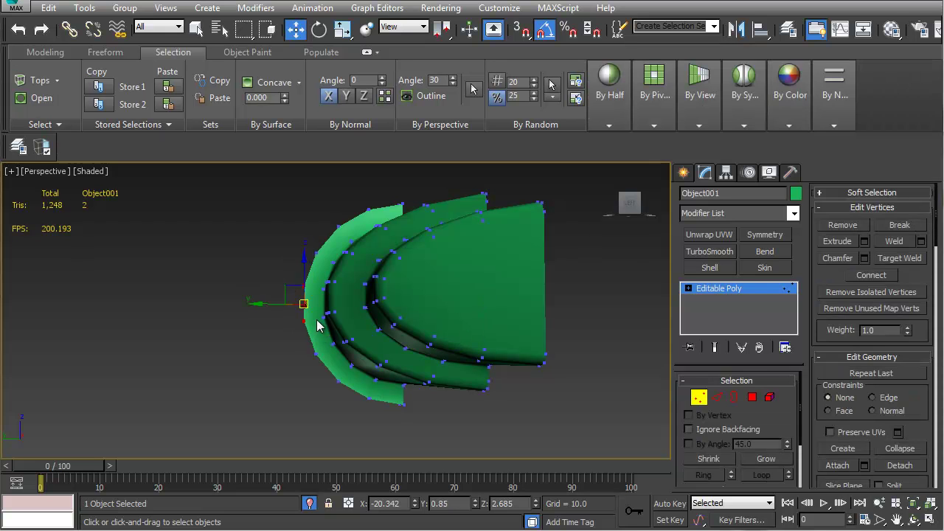
{"action": "left_click_drag", "start_coordinate": [266, 304], "coordinate": [274, 303]}
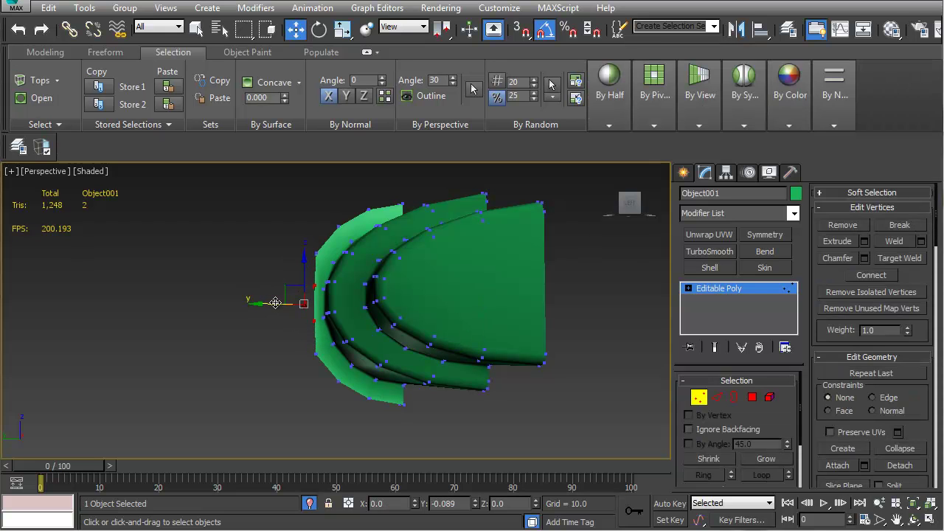
{"action": "left_click", "coordinate": [253, 347]}
{"action": "middle_click_drag", "start_coordinate": [252, 347], "coordinate": [654, 397], "text": "alt"}
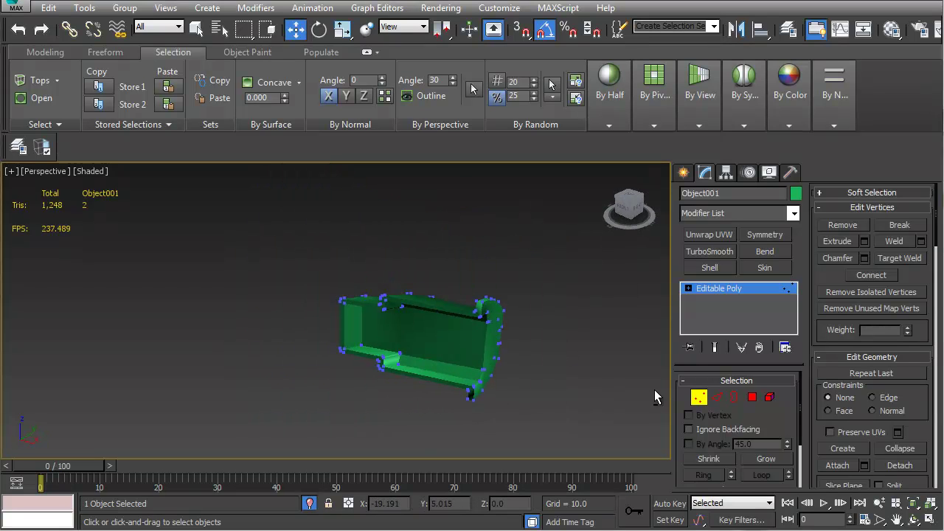
Leave vertex editing, check the isolated part from the cavity side, and bring the rest of the rifle scene back into view
{"action": "left_click", "coordinate": [698, 399]}
{"action": "left_click", "coordinate": [310, 504]}
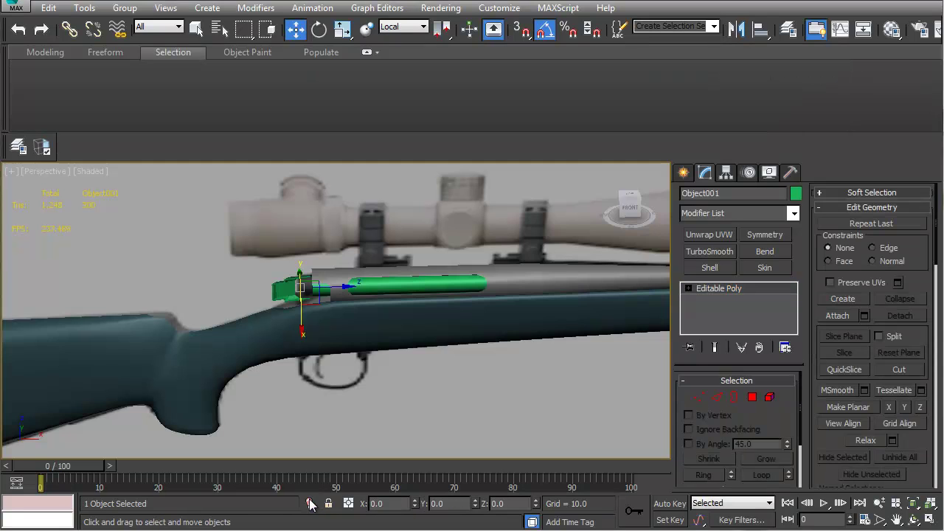
{"action": "left_click", "coordinate": [310, 503]}
{"action": "middle_click_drag", "start_coordinate": [346, 413], "coordinate": [357, 369], "text": "alt"}
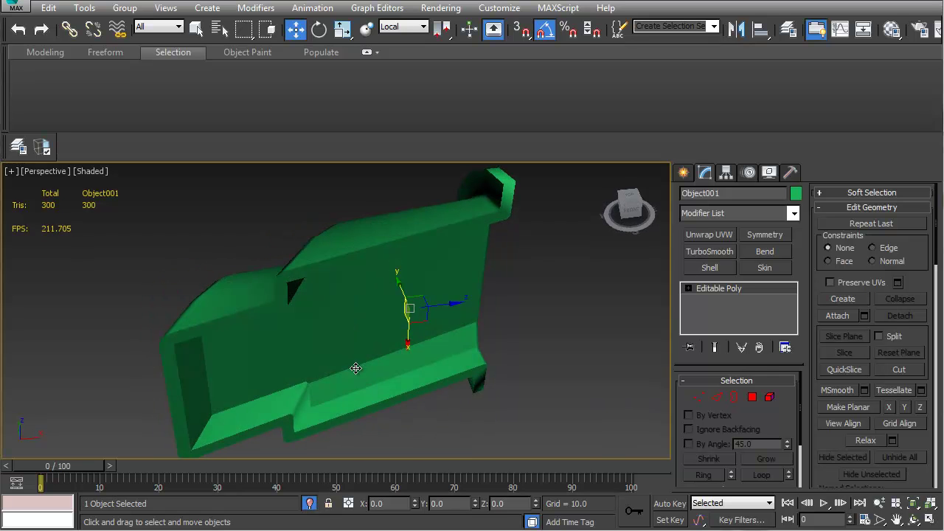
{"action": "left_click", "coordinate": [310, 503]}
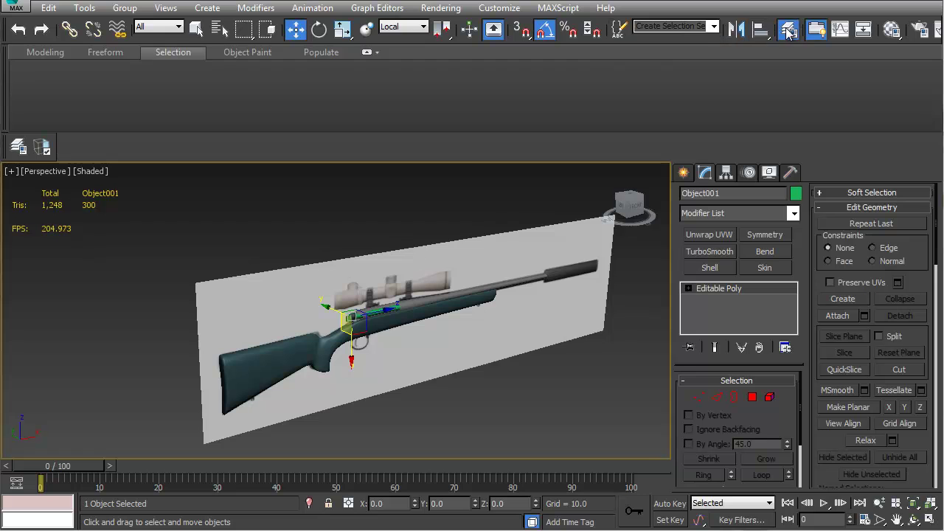
Hide the Ref layer that holds the rifle reference image
{"action": "left_click", "coordinate": [787, 29]}
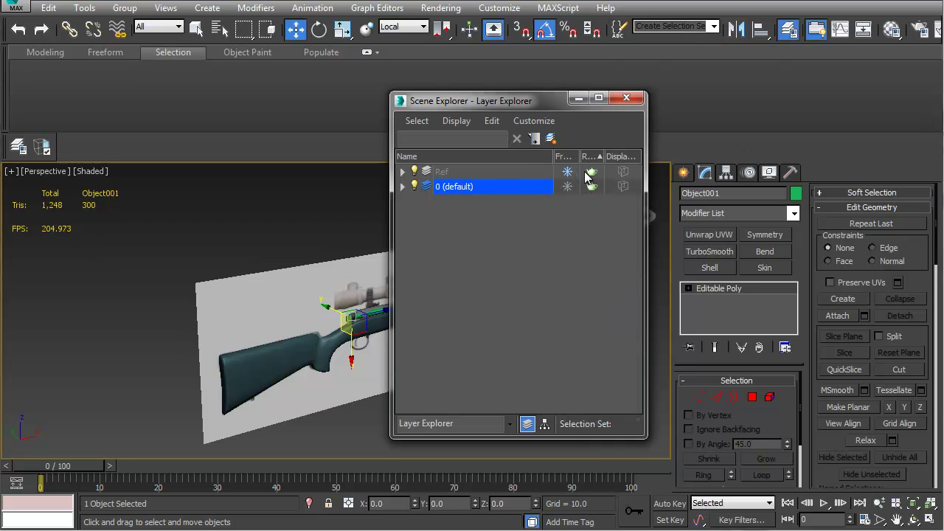
{"action": "left_click", "coordinate": [415, 171]}
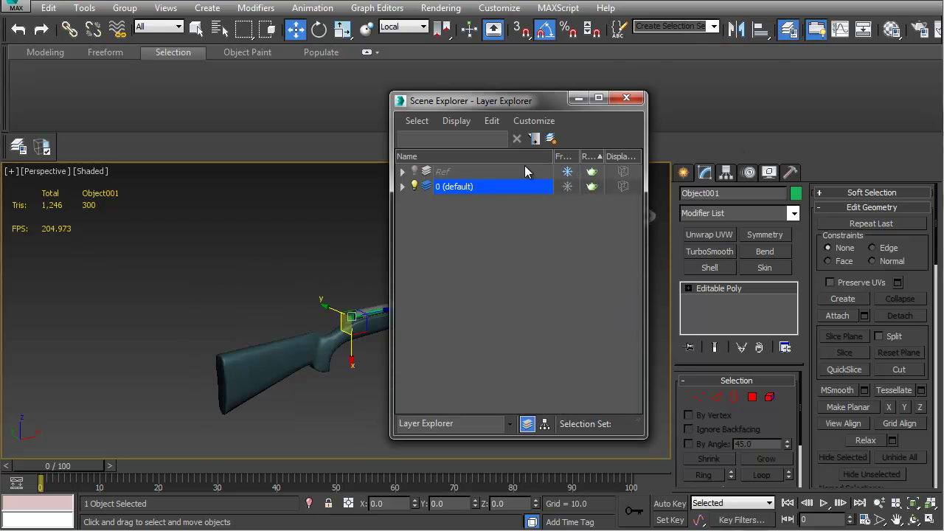
{"action": "left_click", "coordinate": [577, 99]}
Select the end cap polygon of the green bolt cylinder where it meets the flanged part
{"action": "middle_click_drag", "start_coordinate": [428, 283], "coordinate": [460, 268]}
{"action": "scroll", "coordinate": [435, 288], "scroll_direction": "up", "scroll_amount": 3}
{"action": "middle_click_drag", "start_coordinate": [376, 290], "coordinate": [449, 306]}
{"action": "scroll", "coordinate": [382, 293], "scroll_direction": "up", "scroll_amount": 3}
{"action": "middle_click_drag", "start_coordinate": [448, 306], "coordinate": [370, 367], "text": "alt"}
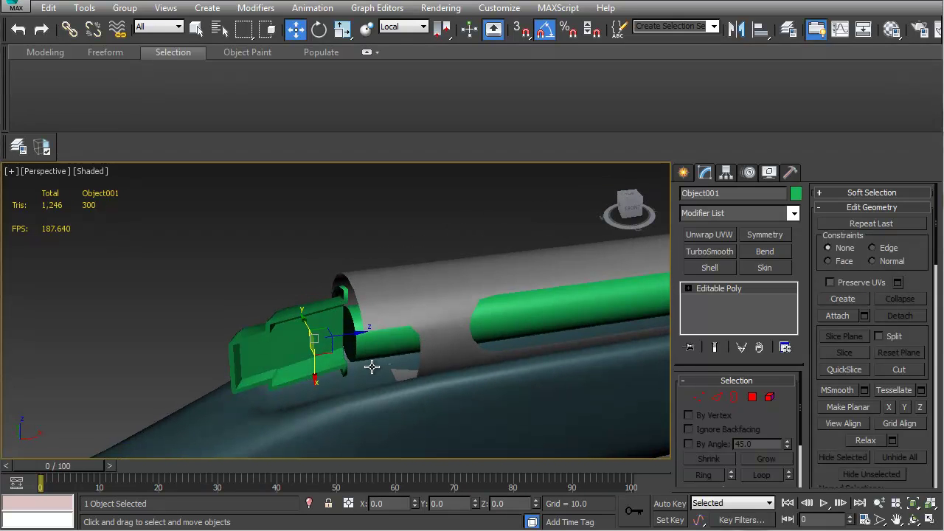
{"action": "middle_click_drag", "start_coordinate": [370, 338], "coordinate": [294, 361], "text": "alt"}
{"action": "middle_click_drag", "start_coordinate": [245, 381], "coordinate": [278, 308], "text": "alt"}
{"action": "left_click", "coordinate": [385, 295]}
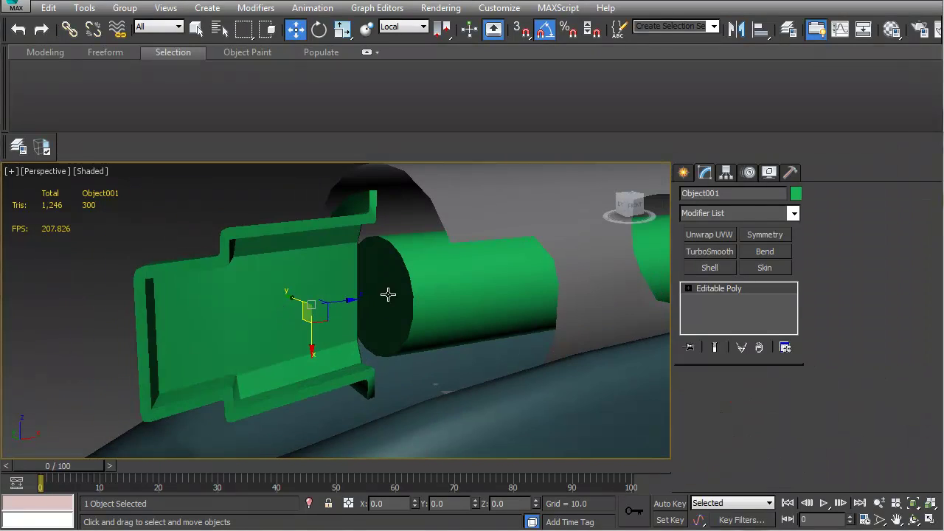
{"action": "key", "text": "4"}
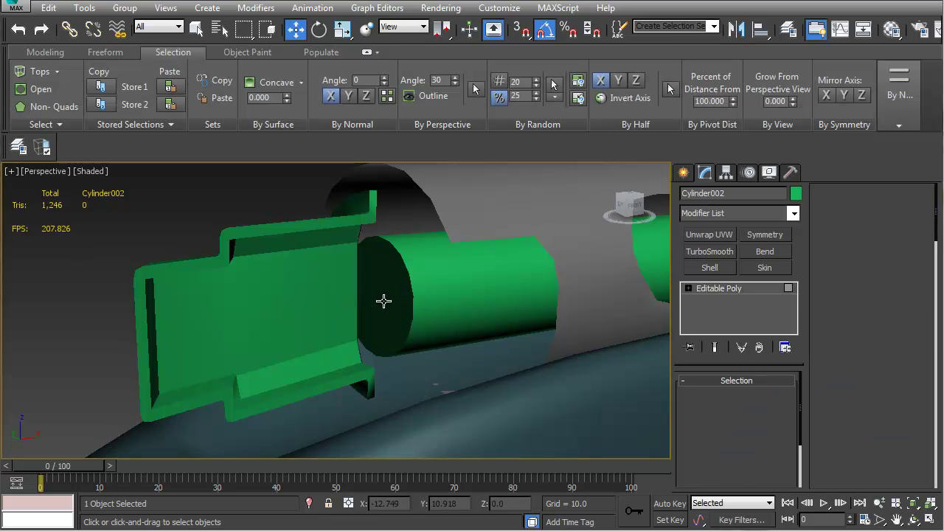
{"action": "left_click", "coordinate": [391, 303]}
{"action": "middle_click_drag", "start_coordinate": [420, 307], "coordinate": [498, 367], "text": "alt"}
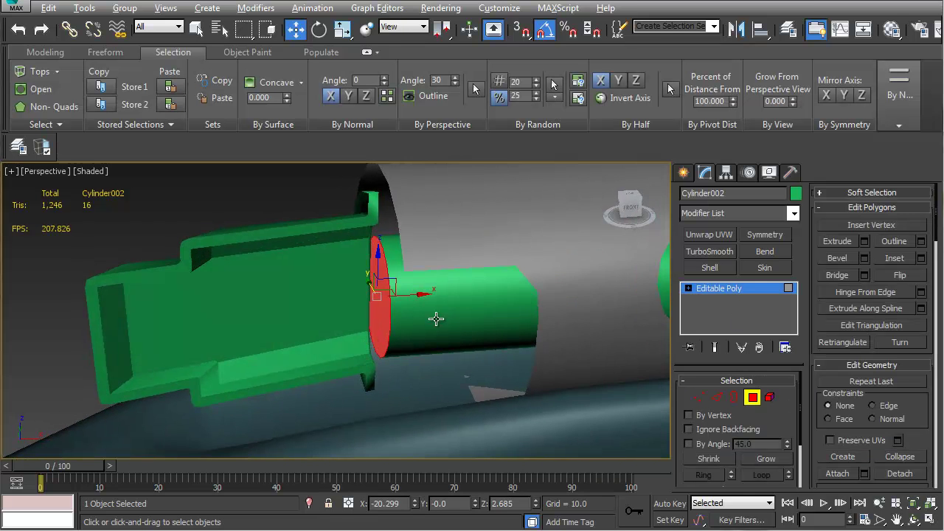
{"action": "middle_click_drag", "start_coordinate": [436, 318], "coordinate": [413, 310], "text": "alt"}
{"action": "left_click", "coordinate": [829, 242]}
{"action": "left_click_drag", "start_coordinate": [381, 305], "coordinate": [376, 302]}
{"action": "middle_click_drag", "start_coordinate": [374, 302], "coordinate": [374, 343], "text": "alt"}
{"action": "key", "text": "ctrl+z"}
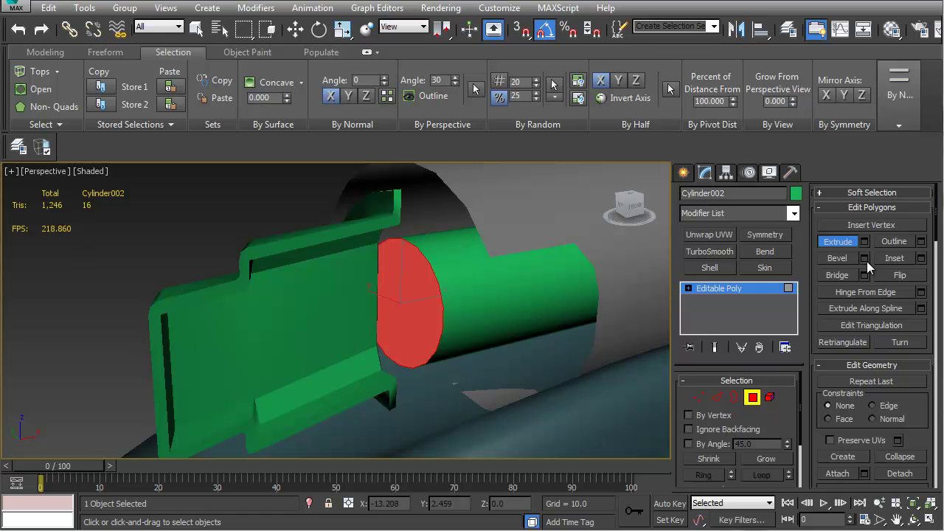
Inset the bolt cylinder's end cap to form a smaller concentric face with a ring around it
{"action": "left_click", "coordinate": [921, 258]}
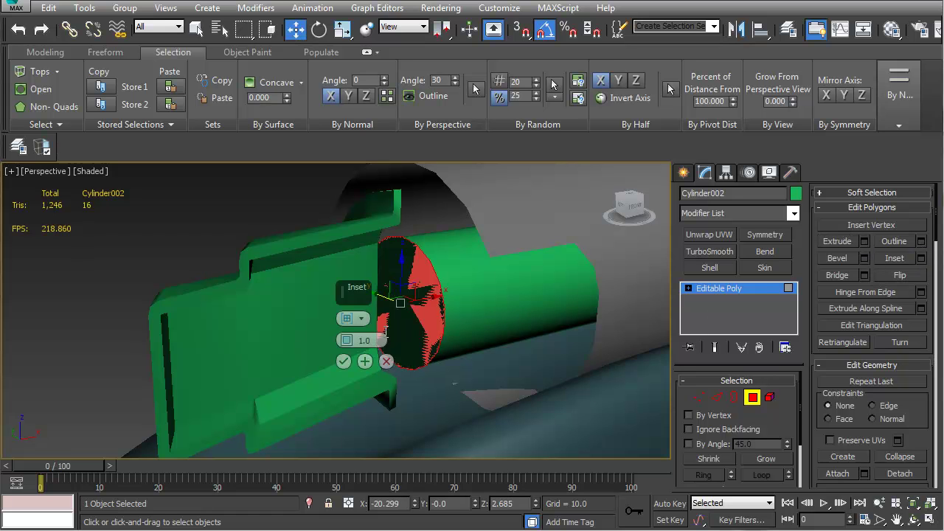
{"action": "key", "text": "w"}
{"action": "left_click_drag", "start_coordinate": [348, 339], "coordinate": [348, 333]}
{"action": "left_click", "coordinate": [344, 361]}
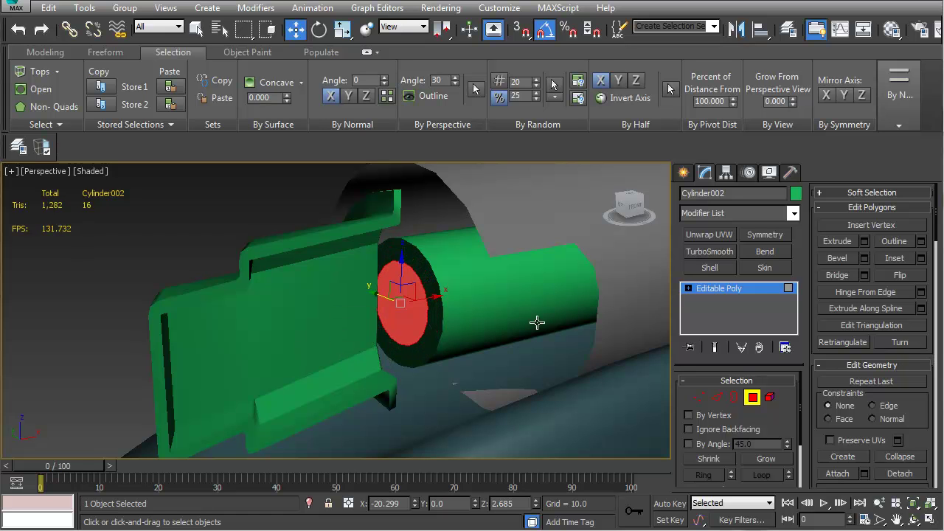
Extrude the inset face into a narrower stub inside the flanged part and pull its end face back along X
{"action": "left_click", "coordinate": [864, 242]}
{"action": "left_click", "coordinate": [345, 361]}
{"action": "middle_click_drag", "start_coordinate": [362, 337], "coordinate": [312, 338], "text": "alt"}
{"action": "left_click_drag", "start_coordinate": [306, 329], "coordinate": [366, 329]}
Extrude the stub's end face another 1.098, show edged faces, and slide the end back along X to leave a short segment
{"action": "left_click", "coordinate": [864, 241]}
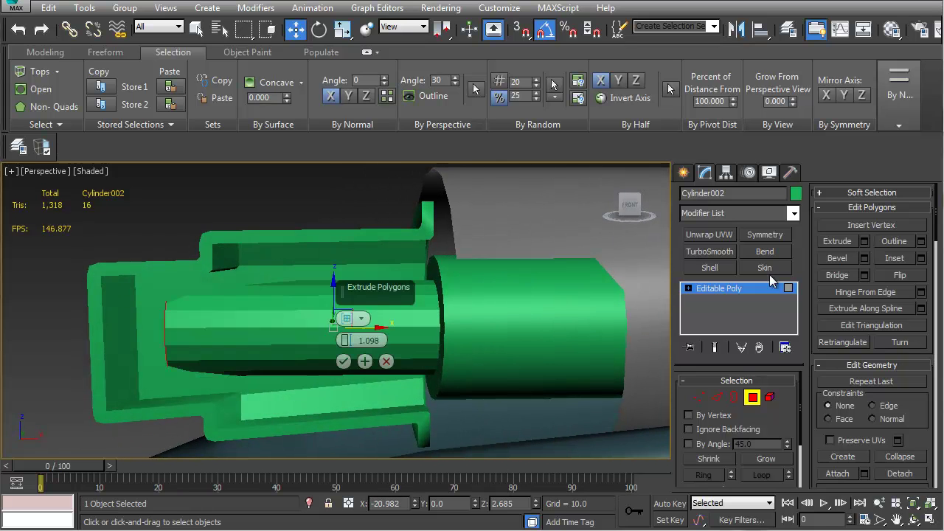
{"action": "left_click", "coordinate": [338, 360]}
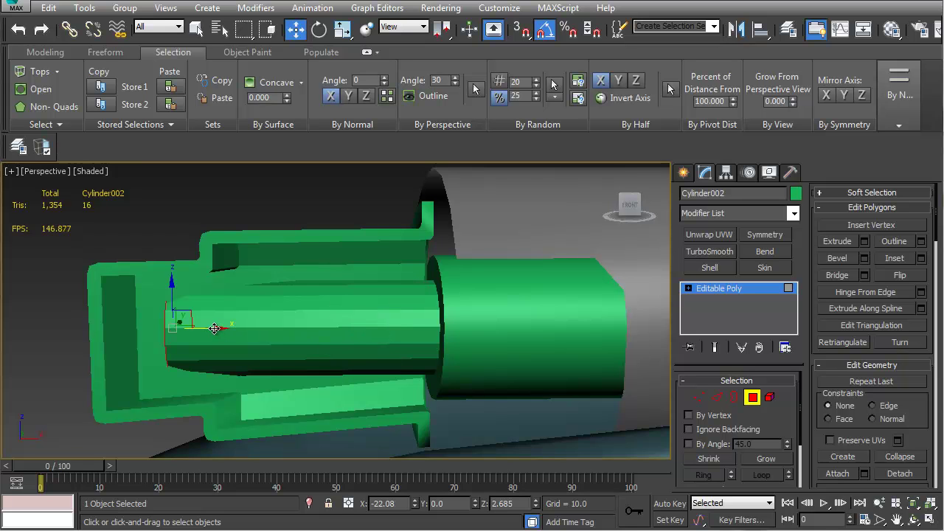
{"action": "key", "text": "F4"}
{"action": "left_click_drag", "start_coordinate": [213, 328], "coordinate": [339, 323]}
Select one side polygon on the stub's short end segment, cancel the bevel attempt, and extrude it 1.098 into a tab
{"action": "middle_click_drag", "start_coordinate": [338, 323], "coordinate": [367, 294], "text": "alt"}
{"action": "left_click", "coordinate": [334, 331]}
{"action": "middle_click_drag", "start_coordinate": [453, 313], "coordinate": [413, 316], "text": "alt"}
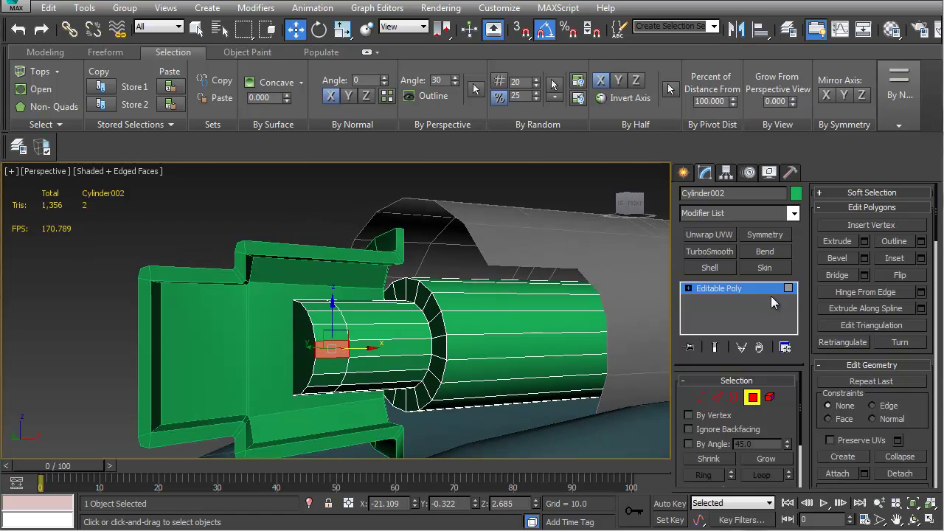
{"action": "left_click", "coordinate": [864, 258]}
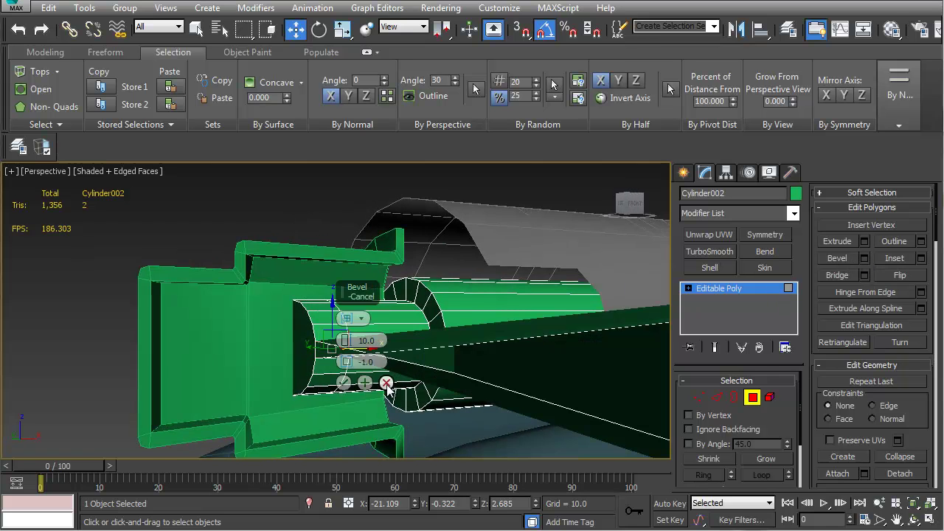
{"action": "left_click", "coordinate": [386, 382]}
{"action": "left_click", "coordinate": [864, 241]}
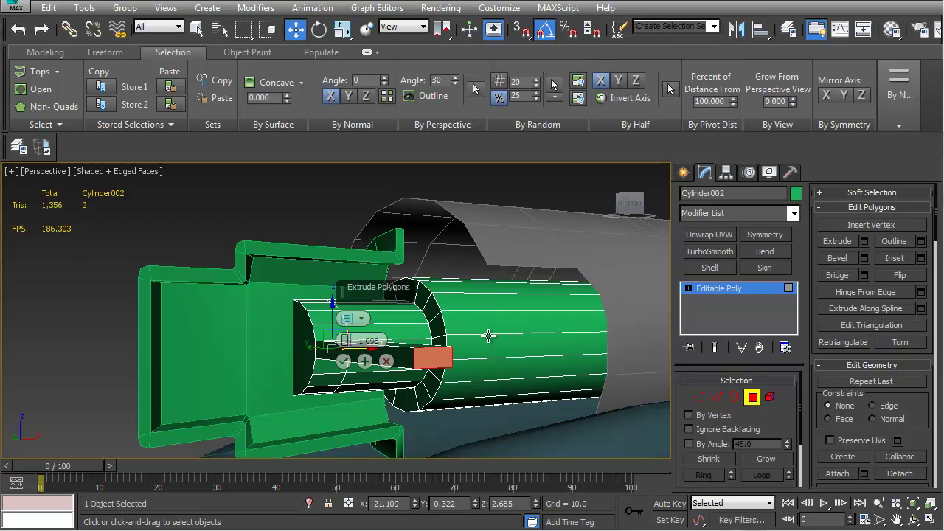
{"action": "left_click", "coordinate": [343, 361]}
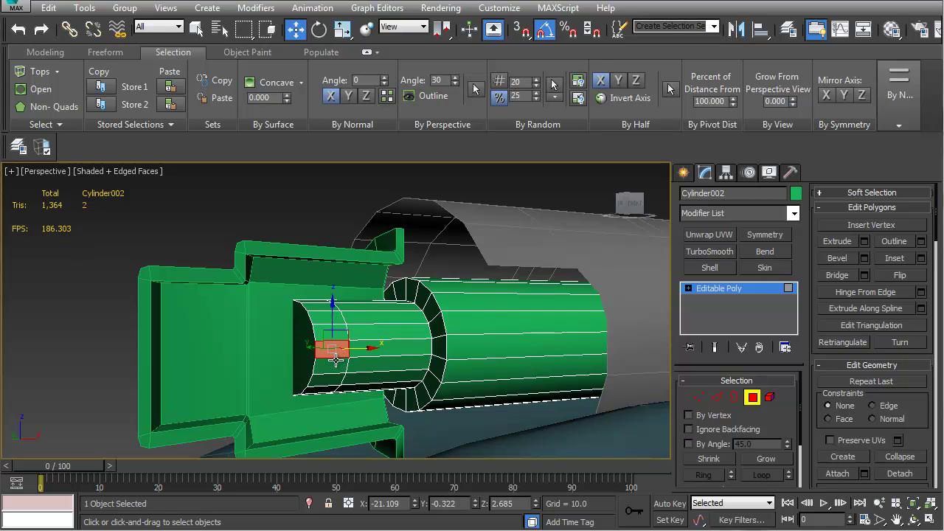
Adjust the tab's length by moving its end face along Y while checking it against the flanged part
{"action": "middle_click_drag", "start_coordinate": [343, 365], "coordinate": [335, 385], "text": "alt"}
{"action": "left_click_drag", "start_coordinate": [304, 347], "coordinate": [310, 350]}
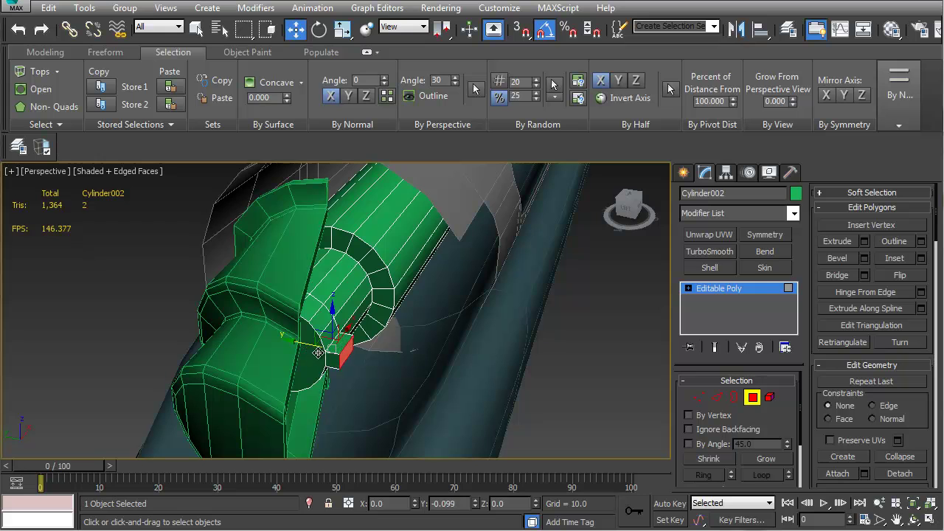
{"action": "middle_click_drag", "start_coordinate": [354, 355], "coordinate": [218, 339], "text": "alt"}
{"action": "middle_click_drag", "start_coordinate": [285, 307], "coordinate": [301, 381], "text": "alt"}
{"action": "left_click_drag", "start_coordinate": [382, 344], "coordinate": [342, 347]}
Switch to the Top view and fine-tune the tab's end face along Y to about -0.613
{"action": "middle_click_drag", "start_coordinate": [341, 347], "coordinate": [333, 381], "text": "alt"}
{"action": "key", "text": "v"}
{"action": "left_click", "coordinate": [347, 395]}
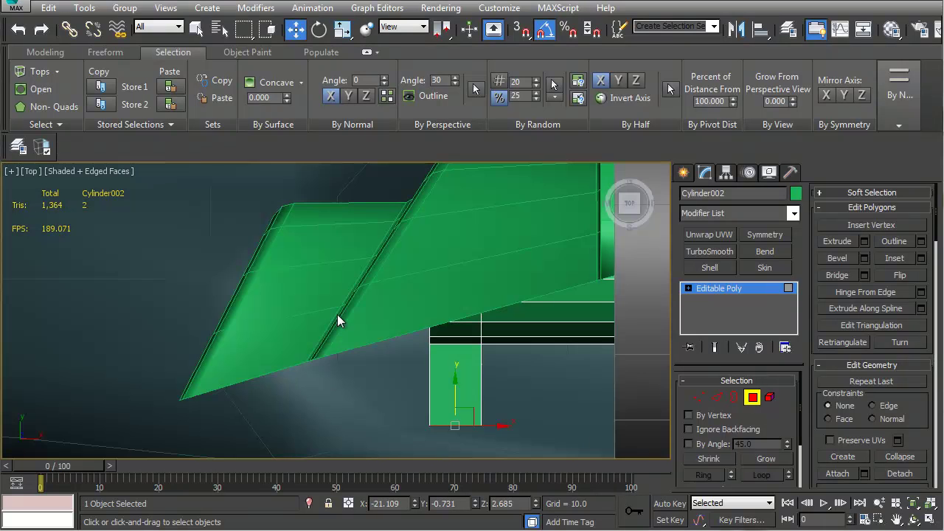
{"action": "middle_click_drag", "start_coordinate": [428, 288], "coordinate": [422, 378]}
{"action": "middle_click_drag", "start_coordinate": [212, 444], "coordinate": [210, 389]}
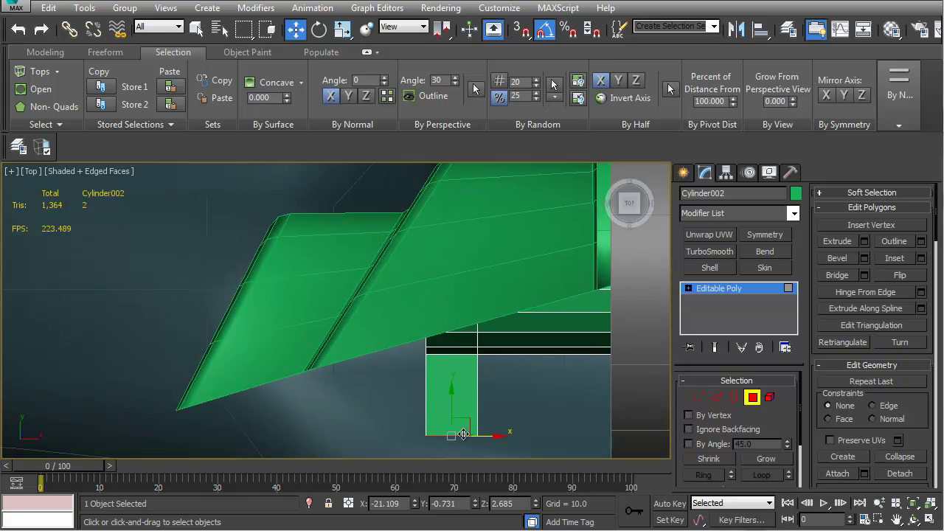
{"action": "middle_click_drag", "start_coordinate": [342, 347], "coordinate": [321, 379]}
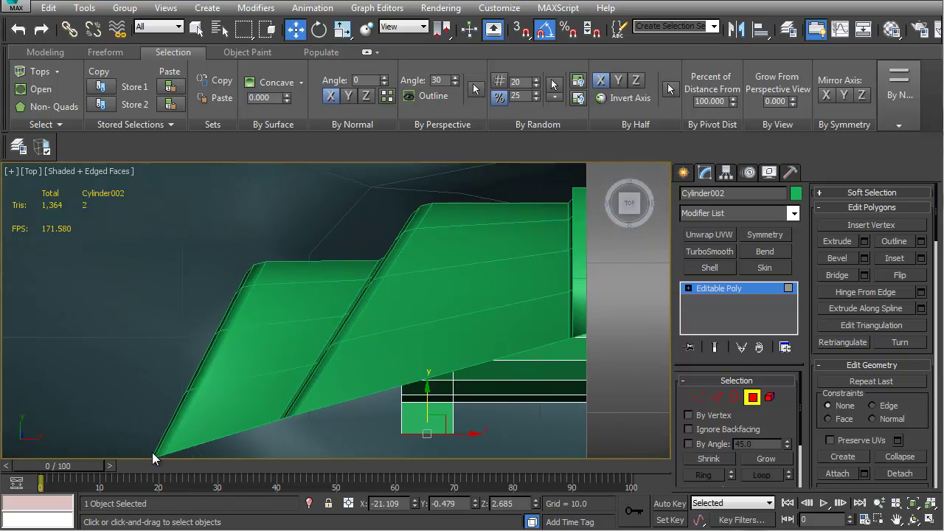
{"action": "left_click_drag", "start_coordinate": [426, 388], "coordinate": [426, 410]}
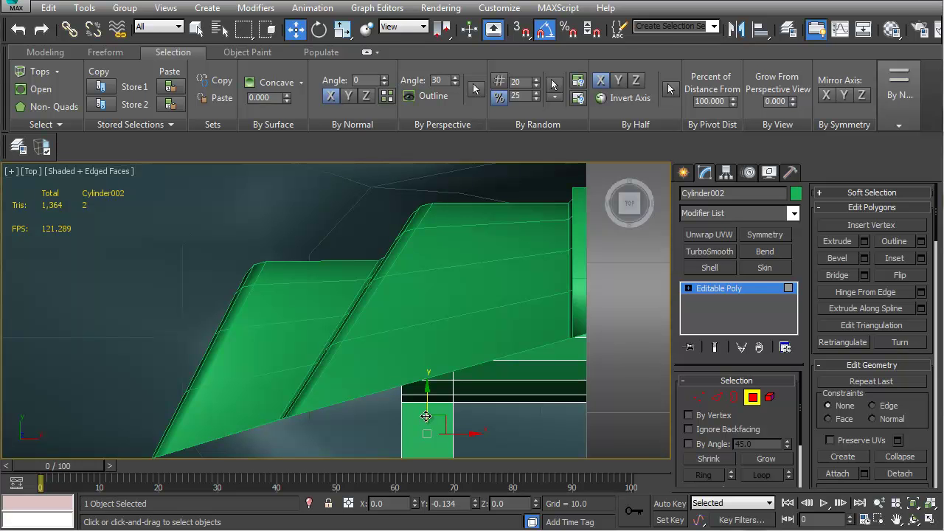
Select the bolt cylinder's middle ring of vertices and slide it along X to just beside the shoulder at the stub
{"action": "middle_click_drag", "start_coordinate": [430, 411], "coordinate": [332, 378], "text": "alt"}
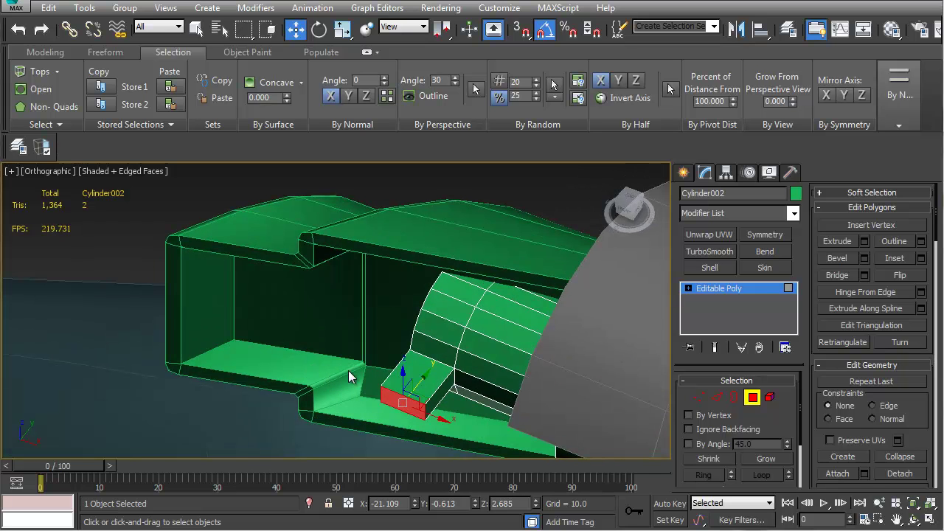
{"action": "middle_click_drag", "start_coordinate": [349, 367], "coordinate": [521, 290], "text": "alt"}
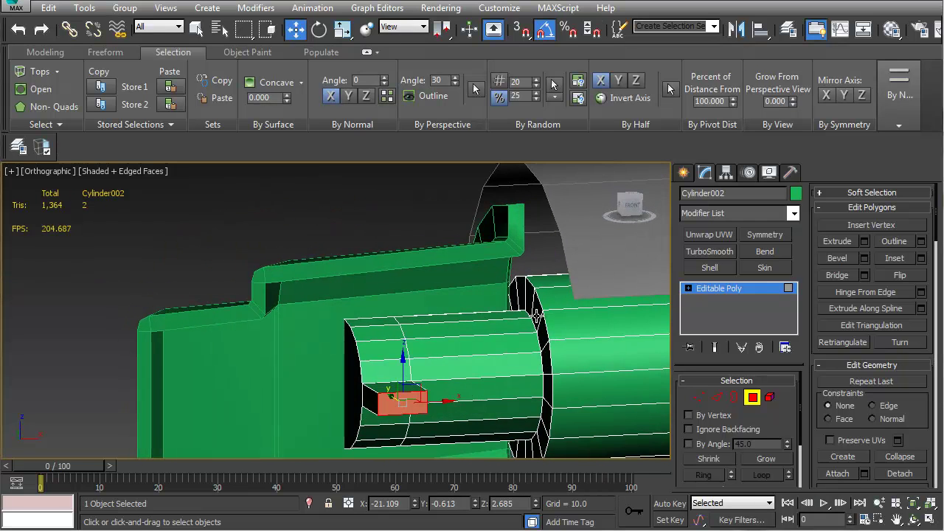
{"action": "middle_click_drag", "start_coordinate": [565, 329], "coordinate": [442, 387], "text": "alt"}
{"action": "key", "text": "2"}
{"action": "left_click_drag", "start_coordinate": [440, 381], "coordinate": [459, 185]}
{"action": "middle_click_drag", "start_coordinate": [442, 336], "coordinate": [353, 254], "text": "alt"}
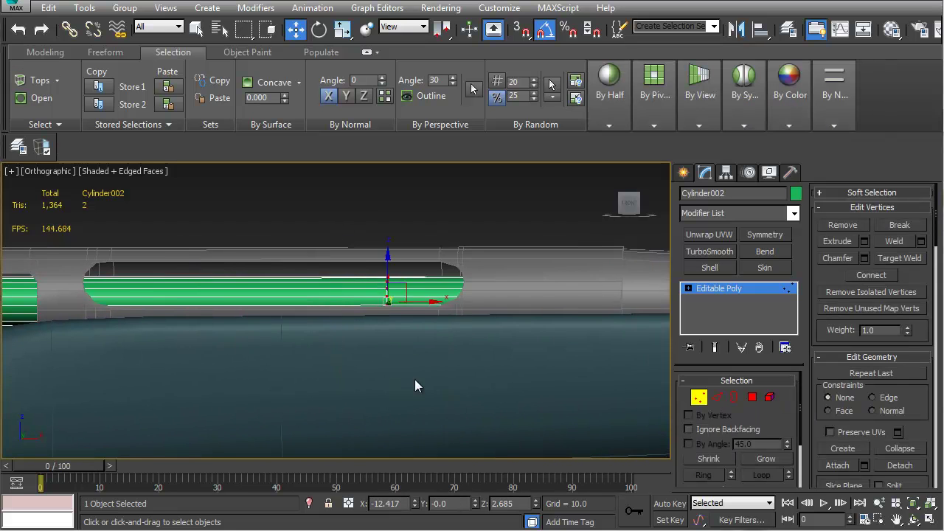
{"action": "middle_click_drag", "start_coordinate": [415, 379], "coordinate": [602, 317]}
{"action": "left_click_drag", "start_coordinate": [600, 294], "coordinate": [228, 335]}
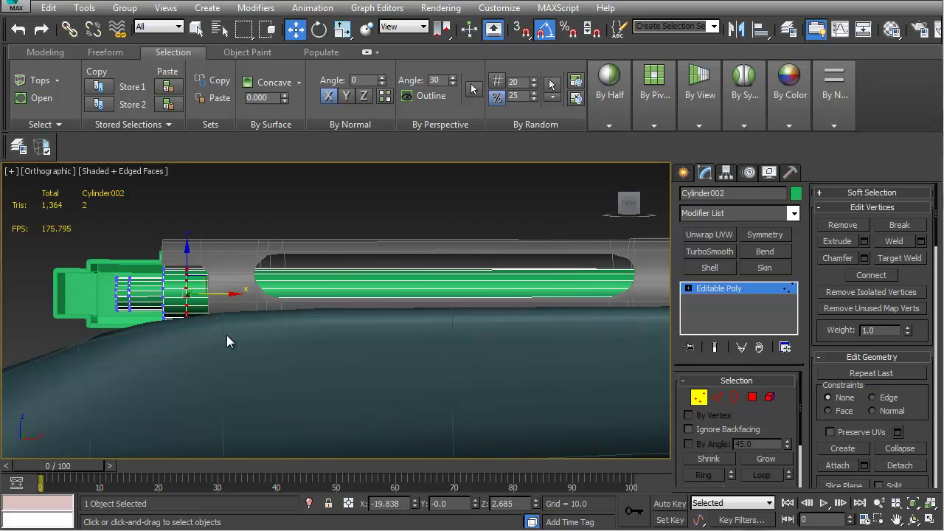
{"action": "scroll", "coordinate": [219, 253], "scroll_direction": "up", "scroll_amount": 5}
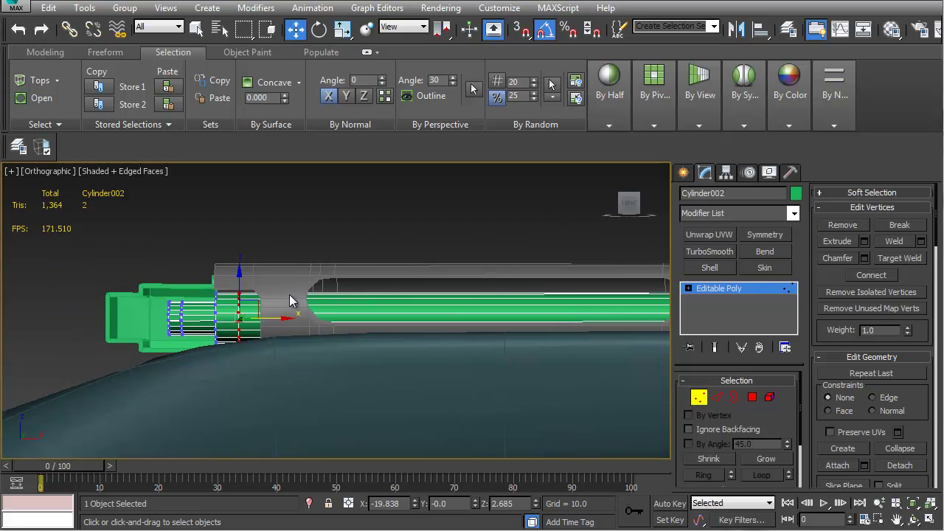
{"action": "left_click_drag", "start_coordinate": [293, 348], "coordinate": [242, 350]}
Select the cylinder's long lengthwise edges, isolate the part, connect them with a new loop, and slide it toward the stub end
{"action": "key", "text": "2"}
{"action": "left_click_drag", "start_coordinate": [305, 219], "coordinate": [350, 461]}
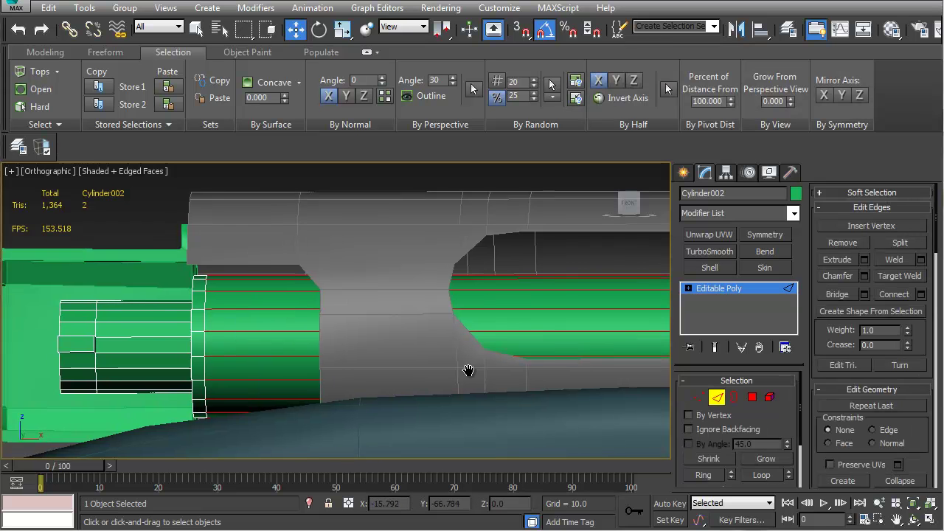
{"action": "scroll", "coordinate": [467, 373], "scroll_direction": "down", "scroll_amount": 4}
{"action": "left_click", "coordinate": [309, 503]}
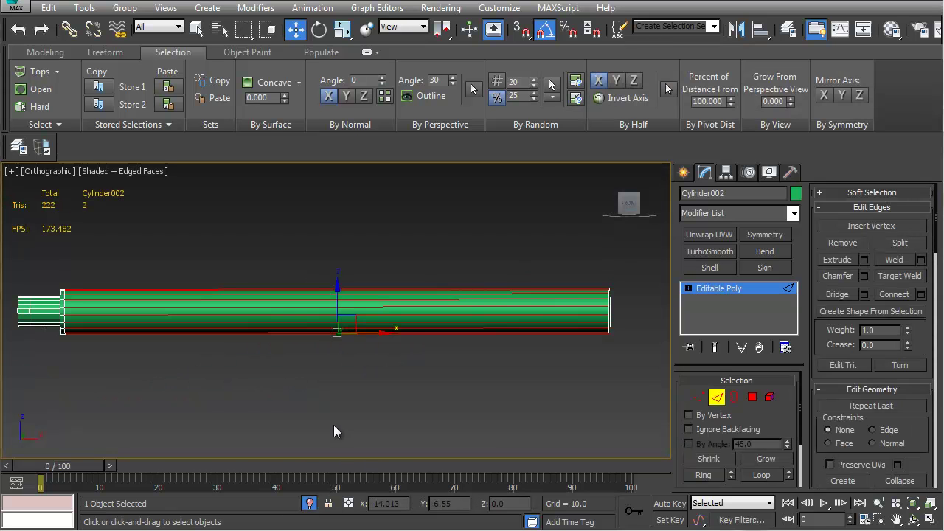
{"action": "left_click", "coordinate": [894, 293]}
{"action": "left_click_drag", "start_coordinate": [380, 315], "coordinate": [363, 315]}
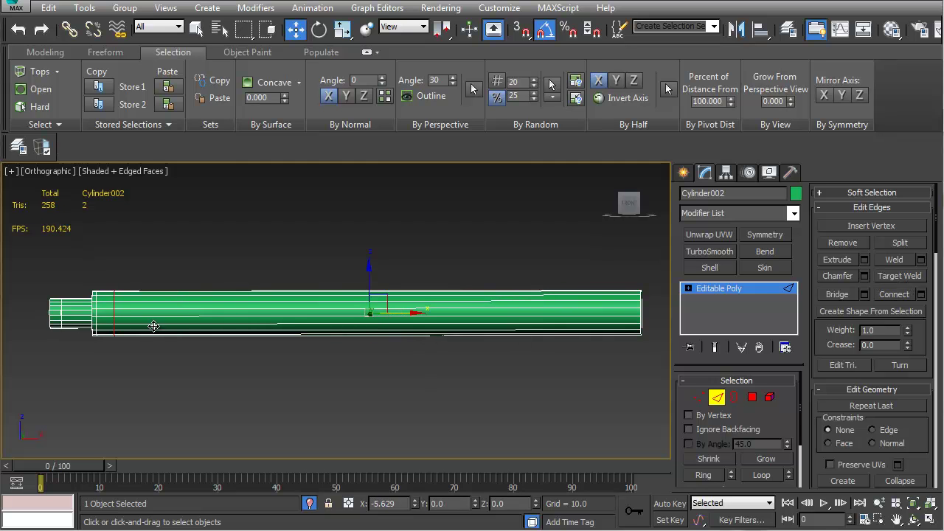
Settle the new edge loop near the cylinder's shoulder, leave isolation, and check it in the Perspective view
{"action": "left_click_drag", "start_coordinate": [150, 326], "coordinate": [150, 327]}
{"action": "middle_click_drag", "start_coordinate": [128, 340], "coordinate": [116, 325]}
{"action": "key", "text": "p"}
{"action": "middle_click_drag", "start_coordinate": [179, 290], "coordinate": [228, 298]}
{"action": "scroll", "coordinate": [267, 294], "scroll_direction": "down", "scroll_amount": 4}
{"action": "scroll", "coordinate": [226, 298], "scroll_direction": "up", "scroll_amount": 6}
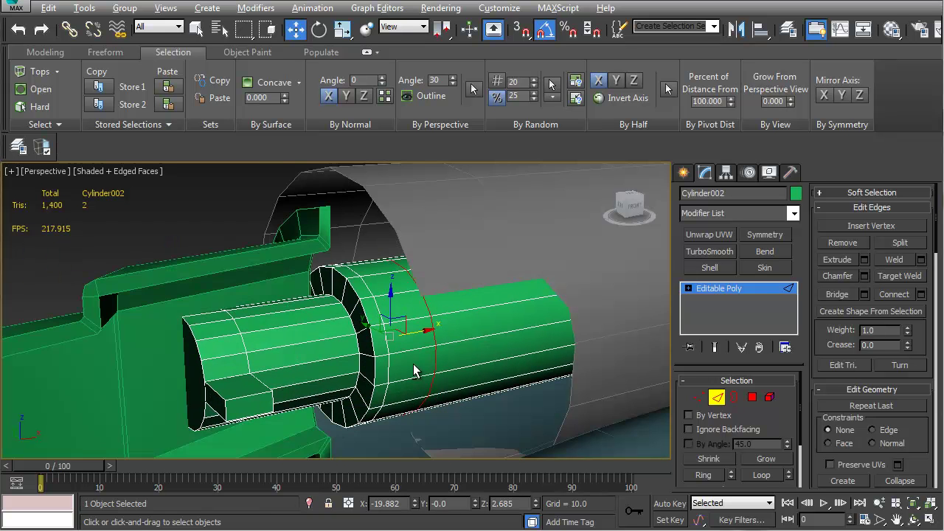
{"action": "middle_click_drag", "start_coordinate": [413, 371], "coordinate": [446, 362], "text": "alt"}
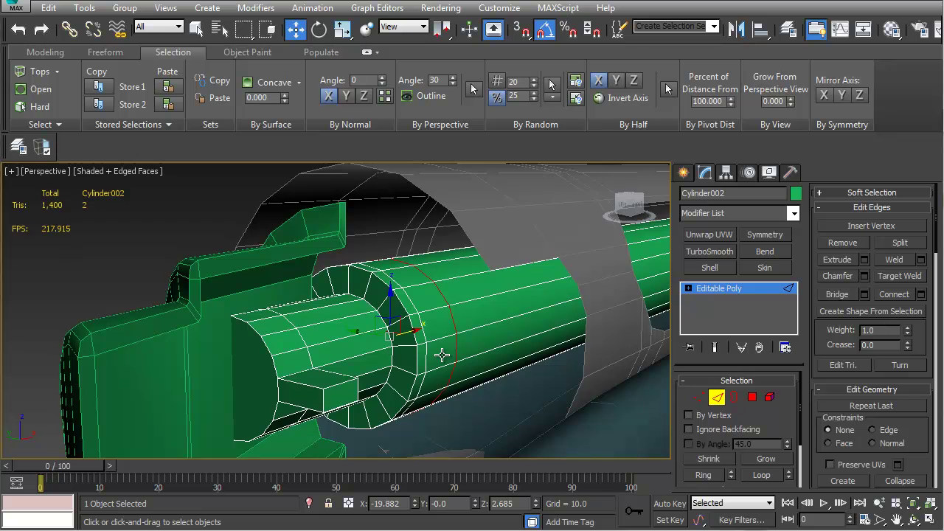
{"action": "middle_click_drag", "start_coordinate": [442, 354], "coordinate": [418, 336], "text": "alt"}
{"action": "key", "text": "4"}
{"action": "left_click", "coordinate": [392, 304]}
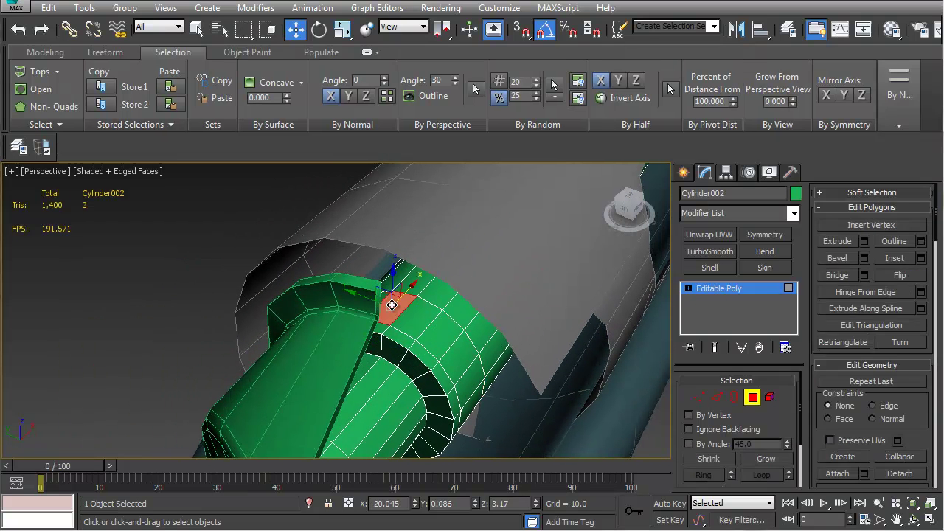
{"action": "left_click", "coordinate": [380, 296], "text": "ctrl"}
{"action": "middle_click_drag", "start_coordinate": [381, 295], "coordinate": [302, 309], "text": "alt"}
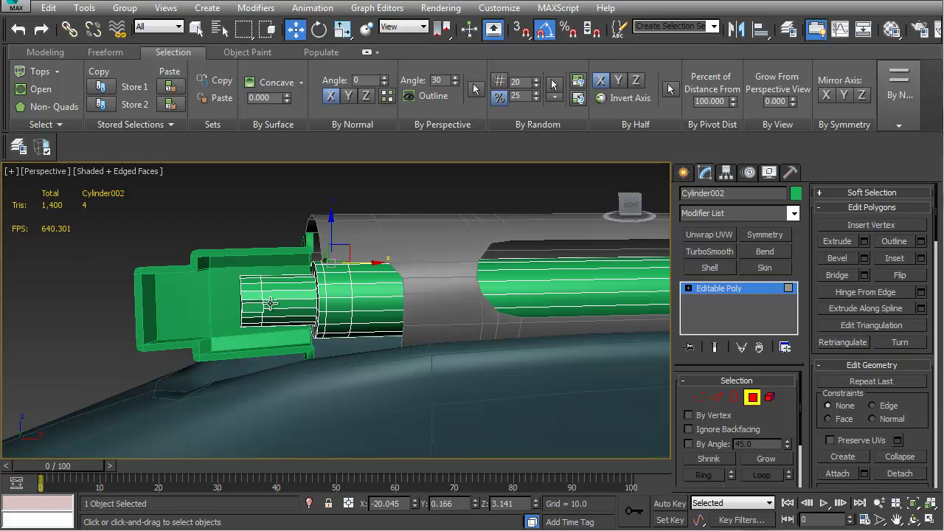
{"action": "middle_click_drag", "start_coordinate": [262, 310], "coordinate": [276, 417], "text": "alt"}
{"action": "middle_click_drag", "start_coordinate": [290, 369], "coordinate": [374, 367], "text": "alt"}
{"action": "middle_click_drag", "start_coordinate": [338, 287], "coordinate": [304, 300], "text": "alt"}
{"action": "left_click", "coordinate": [753, 402]}
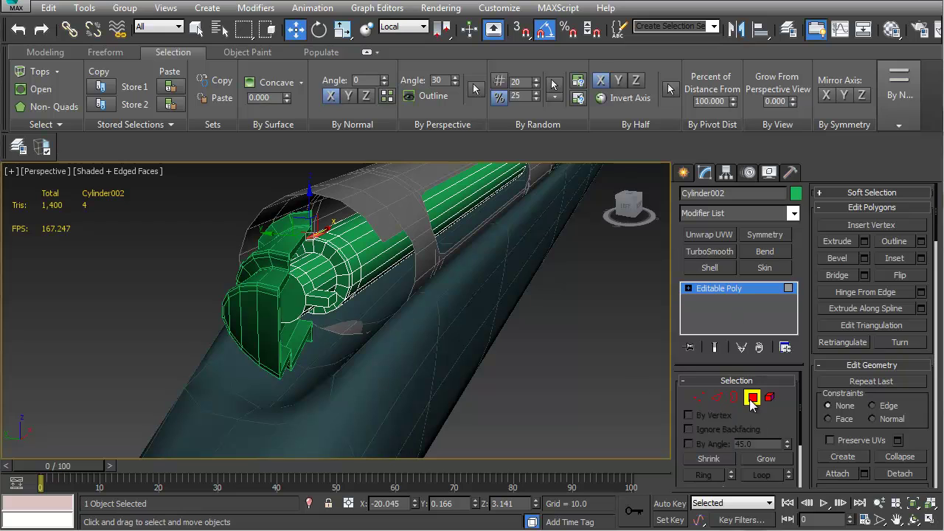
Select the flanged rear part together with the bolt cylinder, try rotating both, and undo the rotation
{"action": "left_click", "coordinate": [285, 290], "text": "ctrl"}
{"action": "key", "text": "e"}
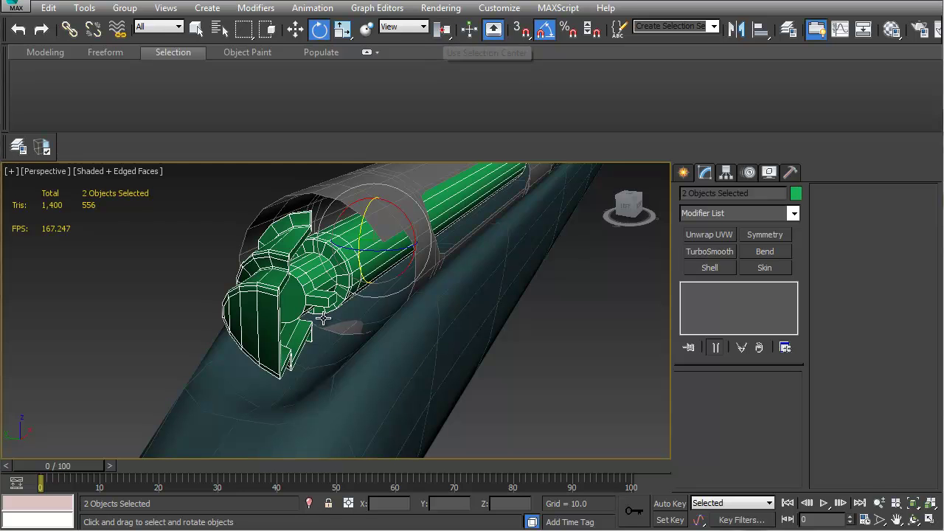
{"action": "middle_click_drag", "start_coordinate": [325, 319], "coordinate": [355, 345], "text": "alt"}
{"action": "left_click_drag", "start_coordinate": [401, 206], "coordinate": [431, 236]}
{"action": "key", "text": "ctrl+z"}
{"action": "middle_click_drag", "start_coordinate": [422, 296], "coordinate": [362, 272], "text": "alt"}
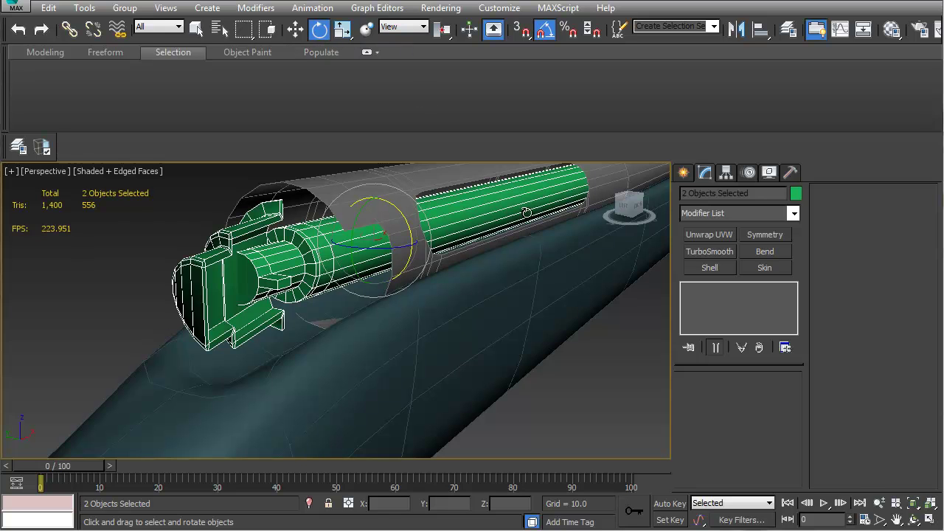
Pick the bolt cylinder as the reference coordinate system with its transform center, and rotate both parts around its long axis until the flanged part sits upright
{"action": "left_click", "coordinate": [404, 28]}
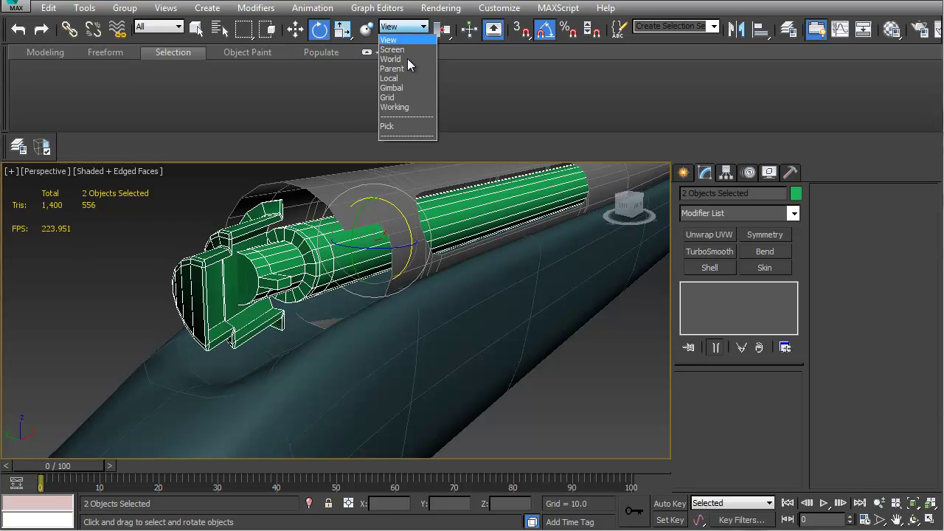
{"action": "left_click", "coordinate": [403, 125]}
{"action": "left_click", "coordinate": [482, 203]}
{"action": "left_click_drag", "start_coordinate": [448, 34], "coordinate": [443, 99]}
{"action": "middle_click_drag", "start_coordinate": [400, 211], "coordinate": [279, 238], "text": "alt"}
{"action": "left_click_drag", "start_coordinate": [283, 252], "coordinate": [326, 302]}
{"action": "middle_click_drag", "start_coordinate": [326, 301], "coordinate": [281, 326], "text": "alt"}
{"action": "scroll", "coordinate": [252, 294], "scroll_direction": "up", "scroll_amount": 3}
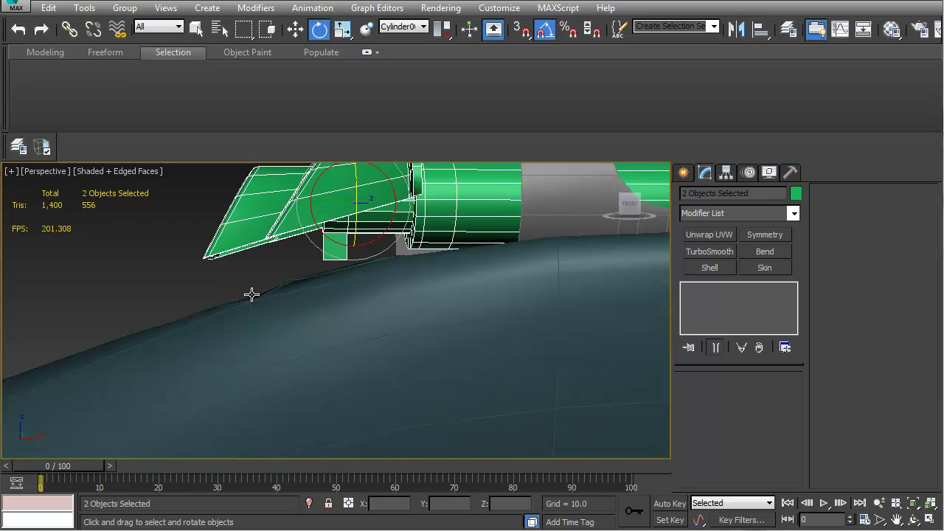
{"action": "middle_click_drag", "start_coordinate": [251, 295], "coordinate": [164, 339], "text": "alt"}
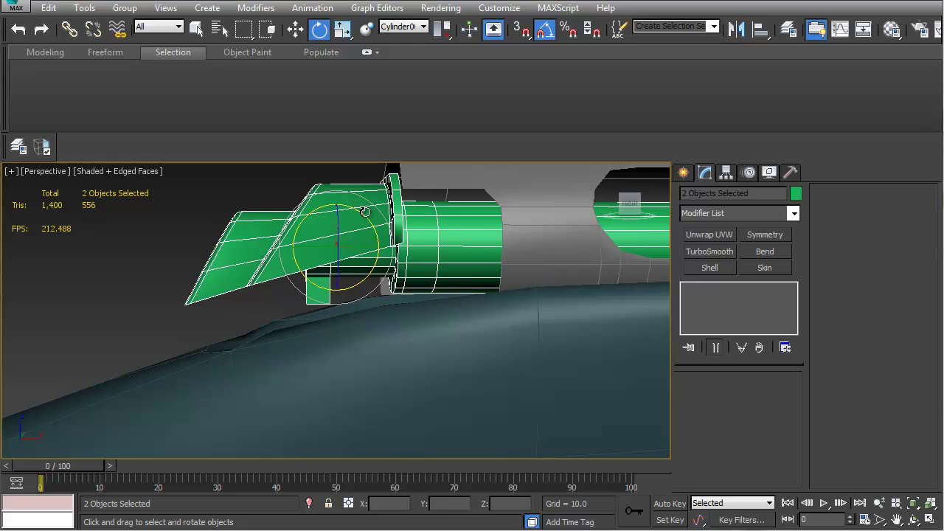
{"action": "middle_click_drag", "start_coordinate": [303, 333], "coordinate": [339, 289]}
{"action": "middle_click_drag", "start_coordinate": [122, 328], "coordinate": [402, 336], "text": "alt"}
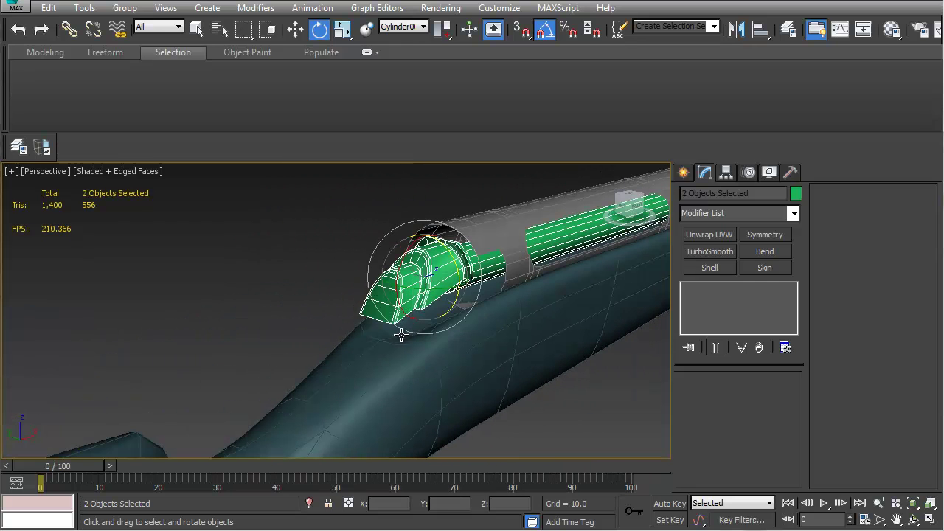
Scale the two parts using the Cylinder002 coordinate system and its transform center so they fit the gray tube's end
{"action": "key", "text": "r"}
{"action": "left_click", "coordinate": [404, 27]}
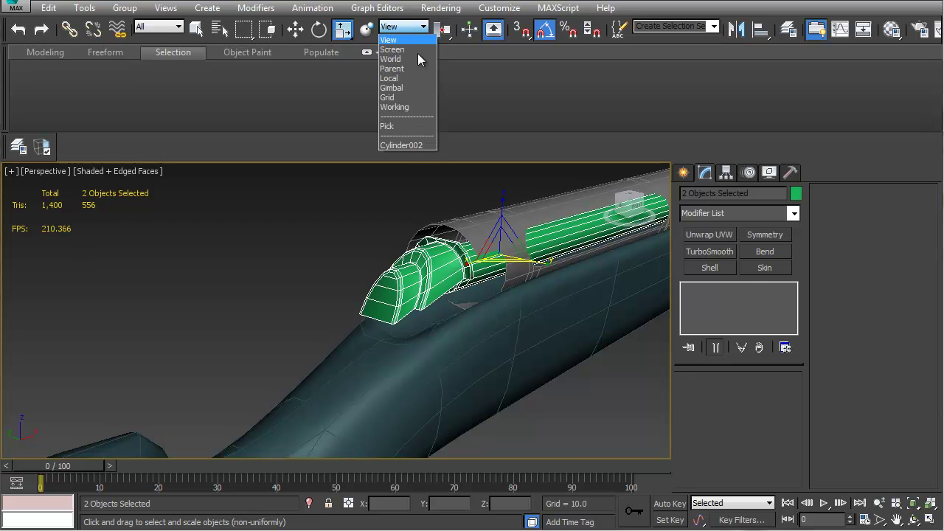
{"action": "left_click", "coordinate": [401, 145]}
{"action": "left_click_drag", "start_coordinate": [442, 31], "coordinate": [445, 103]}
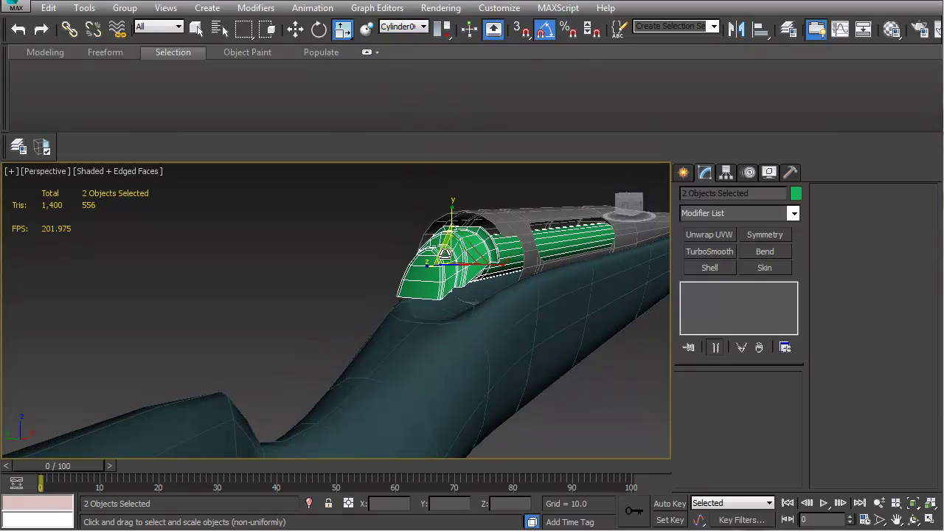
{"action": "left_click_drag", "start_coordinate": [465, 251], "coordinate": [502, 235]}
{"action": "middle_click_drag", "start_coordinate": [461, 291], "coordinate": [578, 296], "text": "alt"}
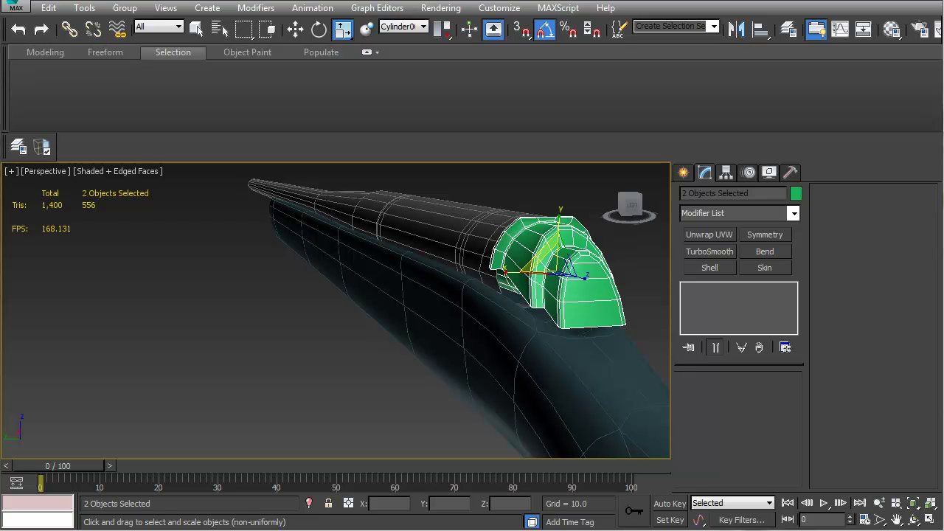
{"action": "middle_click_drag", "start_coordinate": [620, 374], "coordinate": [385, 296], "text": "alt"}
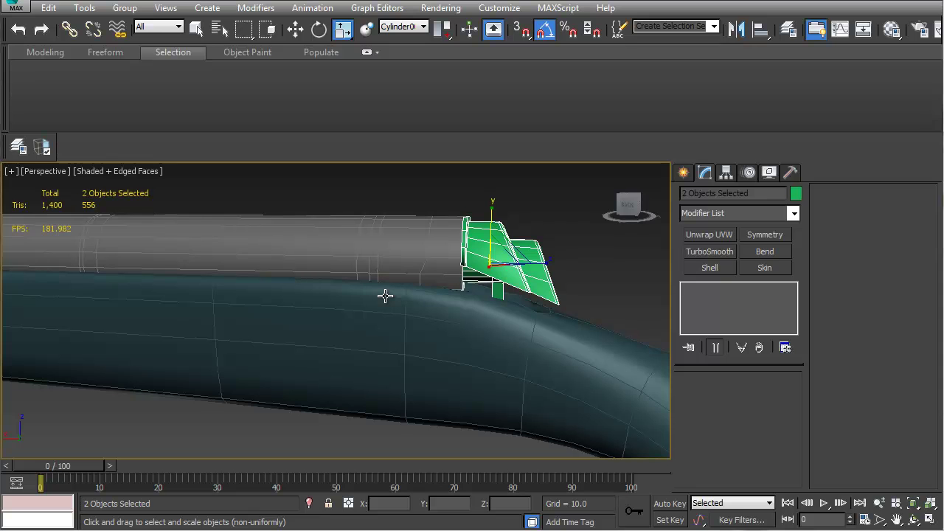
{"action": "middle_click_drag", "start_coordinate": [391, 295], "coordinate": [199, 316], "text": "alt"}
Add the gray tube to the selection and lower all three parts slightly along Z in View coordinates toward the stock
{"action": "key", "text": "r"}
{"action": "left_click", "coordinate": [379, 263], "text": "ctrl"}
{"action": "key", "text": "w"}
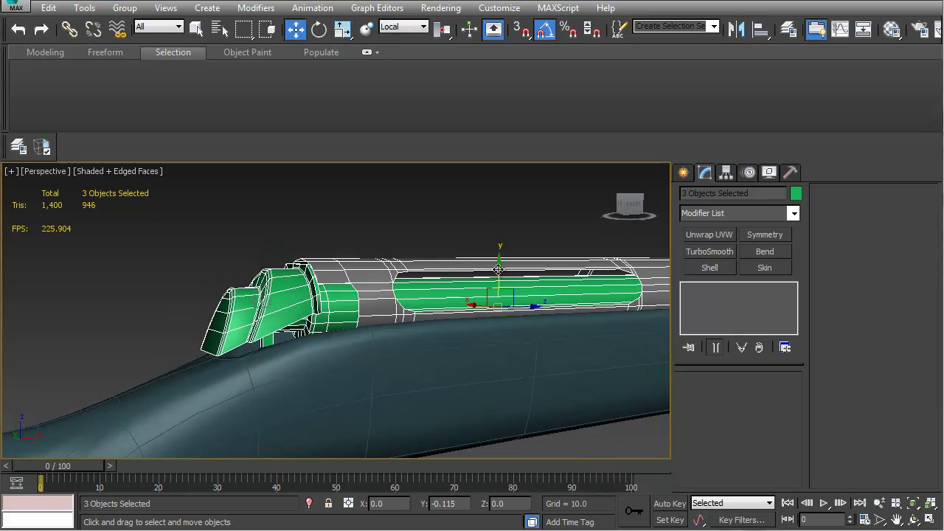
{"action": "left_click", "coordinate": [417, 29]}
{"action": "left_click", "coordinate": [413, 39]}
{"action": "left_click_drag", "start_coordinate": [617, 250], "coordinate": [617, 260]}
{"action": "middle_click_drag", "start_coordinate": [617, 259], "coordinate": [560, 292], "text": "alt"}
{"action": "middle_click_drag", "start_coordinate": [645, 308], "coordinate": [539, 309], "text": "alt"}
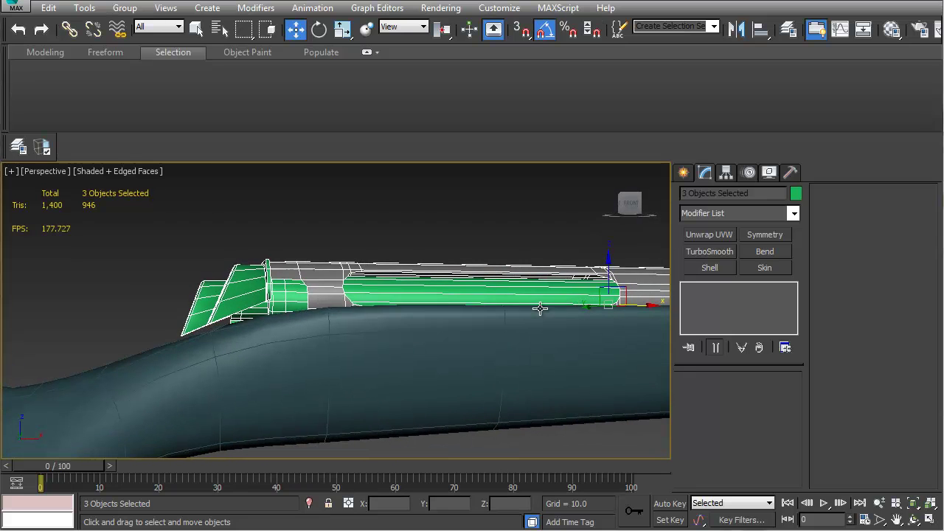
{"action": "left_click_drag", "start_coordinate": [605, 265], "coordinate": [606, 269]}
Examine how the stock's upper surface meets the lowered tube and bolt parts, with the stock's vertices displayed
{"action": "middle_click_drag", "start_coordinate": [437, 299], "coordinate": [397, 291], "text": "alt"}
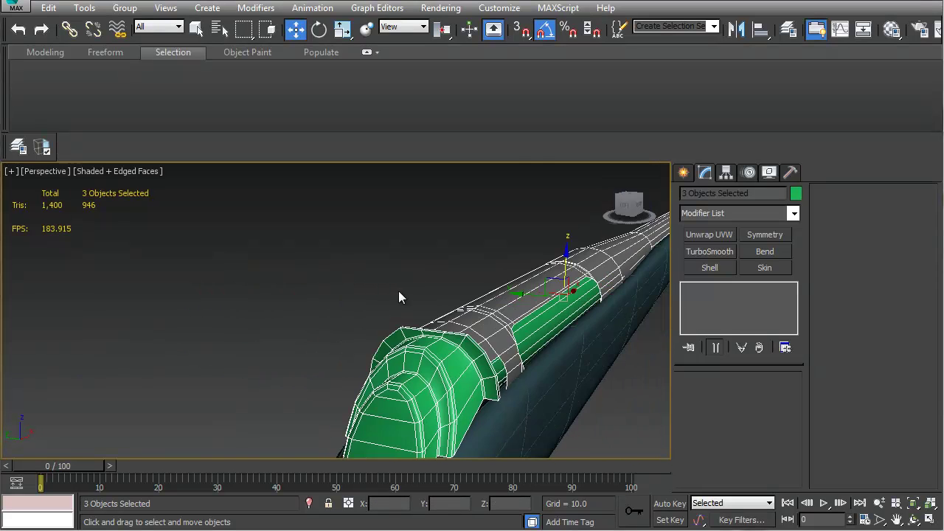
{"action": "scroll", "coordinate": [396, 291], "scroll_direction": "down", "scroll_amount": 5}
{"action": "middle_click_drag", "start_coordinate": [617, 310], "coordinate": [415, 320], "text": "alt"}
{"action": "scroll", "coordinate": [478, 315], "scroll_direction": "up", "scroll_amount": 3}
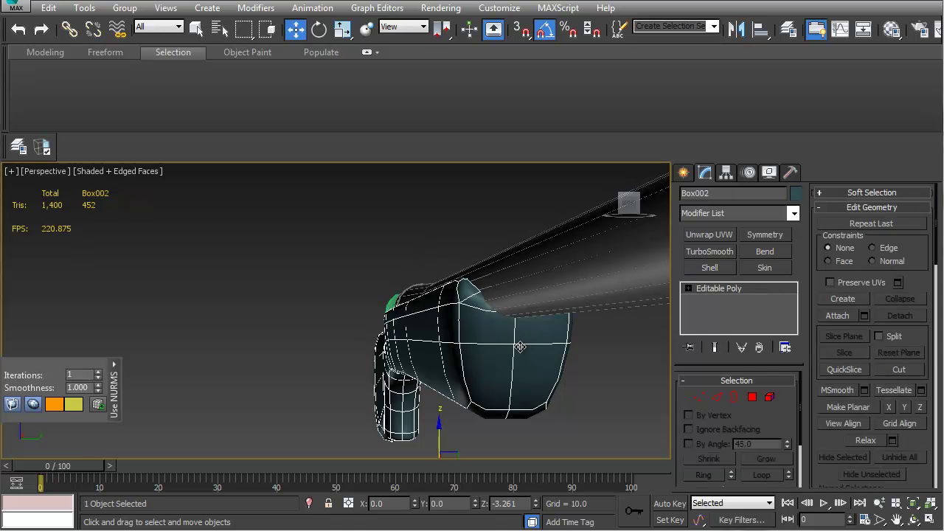
{"action": "key", "text": "1"}
{"action": "middle_click_drag", "start_coordinate": [455, 338], "coordinate": [330, 313], "text": "alt"}
{"action": "middle_click_drag", "start_coordinate": [526, 280], "coordinate": [410, 318]}
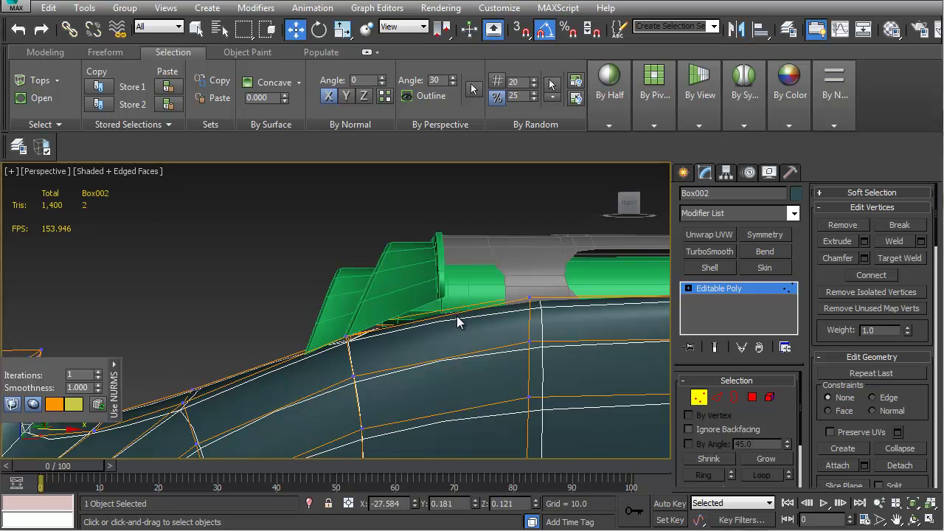
{"action": "middle_click_drag", "start_coordinate": [472, 293], "coordinate": [530, 343], "text": "alt"}
{"action": "scroll", "coordinate": [343, 378], "scroll_direction": "up", "scroll_amount": 5}
{"action": "middle_click_drag", "start_coordinate": [484, 313], "coordinate": [361, 346], "text": "alt"}
{"action": "left_click", "coordinate": [751, 397]}
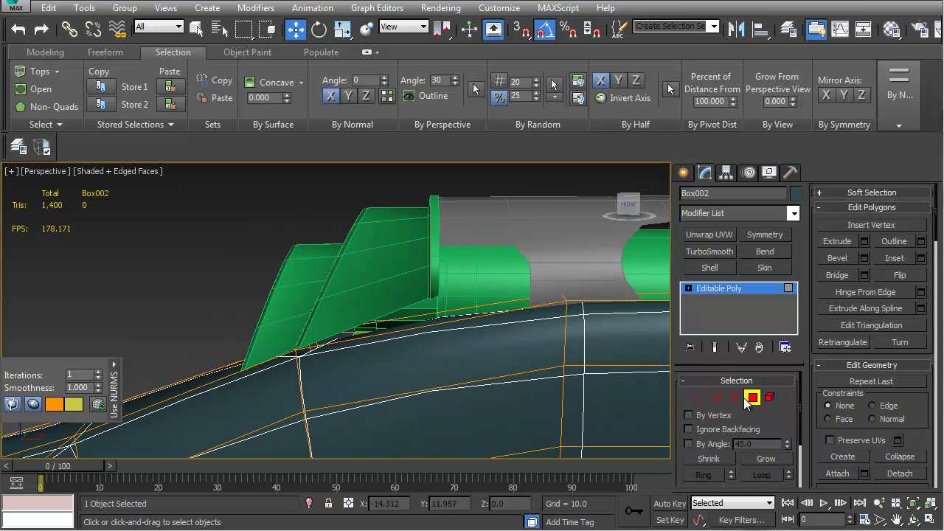
{"action": "left_click", "coordinate": [751, 397]}
Select two adjacent polygons low on the bolt cylinder's side, just behind its shoulder loop, and extrude them as a group by about 1.1
{"action": "left_click", "coordinate": [495, 273]}
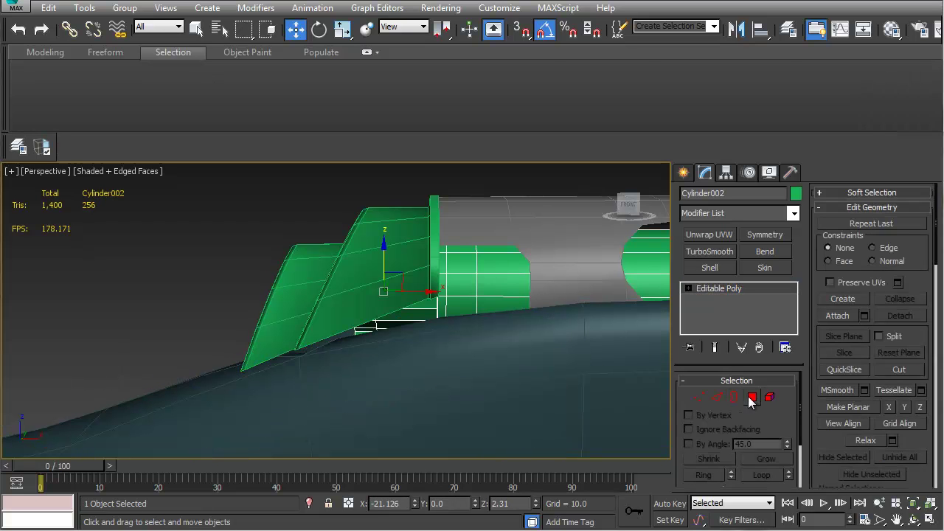
{"action": "left_click", "coordinate": [751, 397]}
{"action": "left_click", "coordinate": [460, 274]}
{"action": "middle_click_drag", "start_coordinate": [500, 331], "coordinate": [438, 333], "text": "alt"}
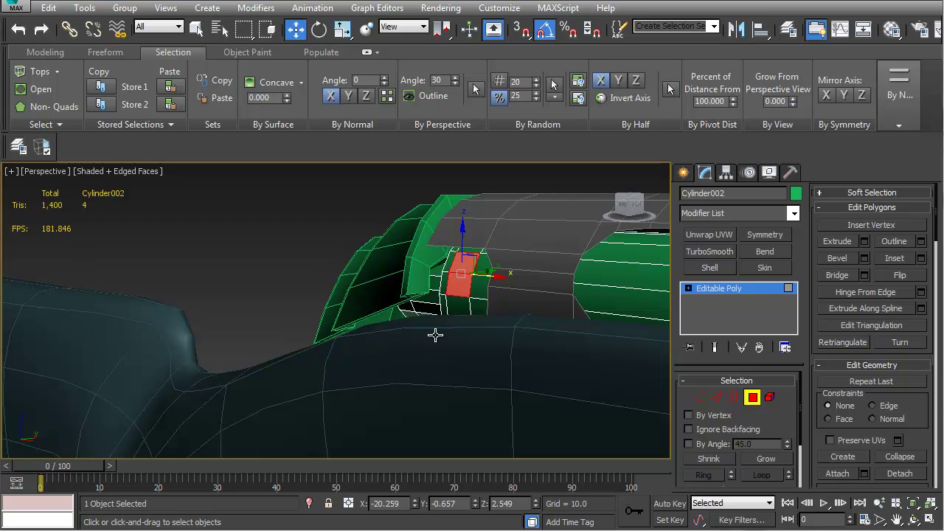
{"action": "mouse_move", "coordinate": [460, 305]}
{"action": "middle_mouse_down", "text": "alt"}
{"action": "mouse_move", "coordinate": [458, 286]}
{"action": "mouse_move", "coordinate": [453, 310]}
{"action": "middle_mouse_up", "text": "alt"}
{"action": "left_click", "coordinate": [454, 311]}
{"action": "key", "text": "F3"}
{"action": "left_click", "coordinate": [457, 329], "text": "ctrl"}
{"action": "key", "text": "F3"}
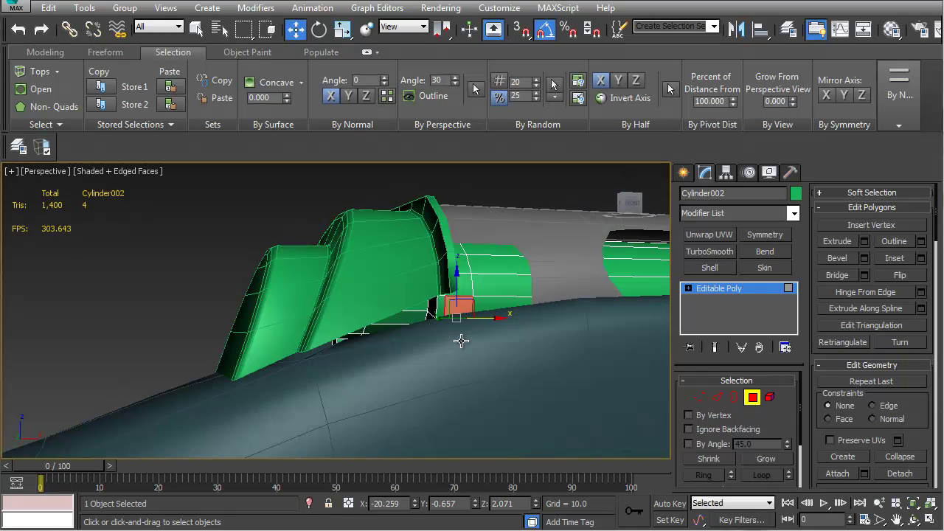
{"action": "middle_click_drag", "start_coordinate": [439, 349], "coordinate": [315, 367], "text": "alt"}
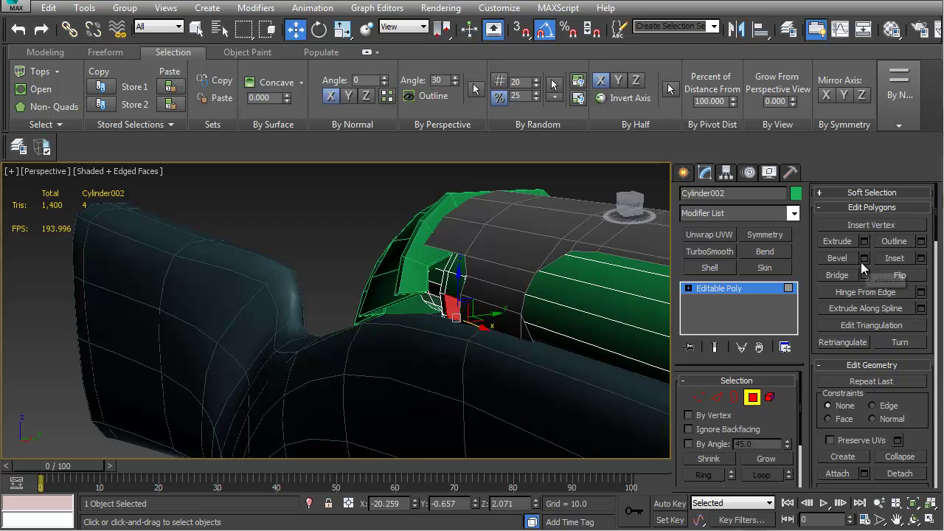
{"action": "left_click", "coordinate": [864, 241]}
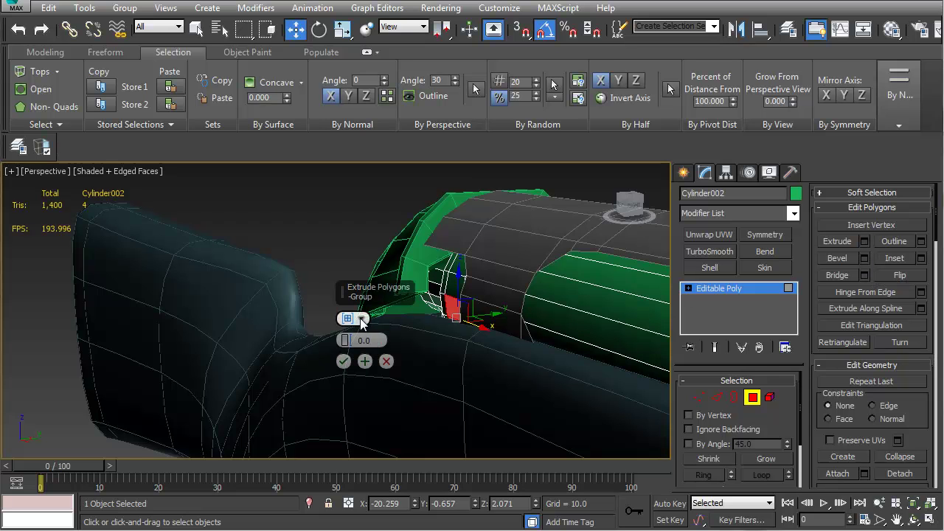
{"action": "left_click_drag", "start_coordinate": [344, 336], "coordinate": [346, 338]}
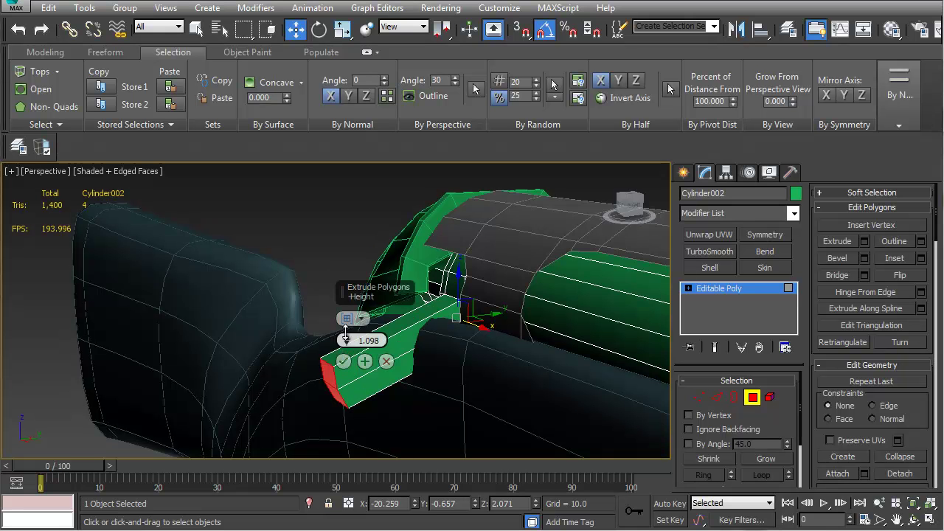
{"action": "left_click", "coordinate": [344, 361]}
Select all of the gray tube's vertices except its rear-end ring and shift them by -0.336 along X toward the bolt handle
{"action": "middle_click_drag", "start_coordinate": [339, 357], "coordinate": [299, 277], "text": "alt"}
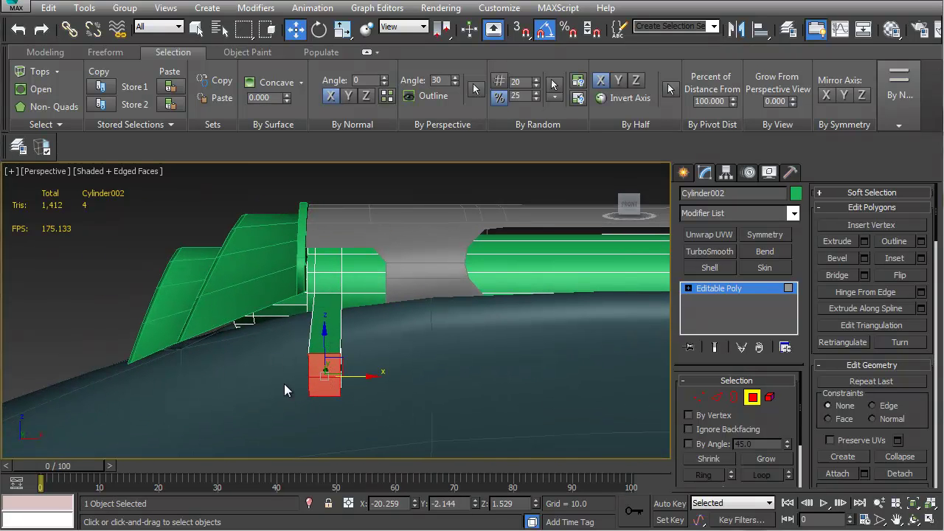
{"action": "middle_click_drag", "start_coordinate": [321, 368], "coordinate": [360, 325], "text": "alt"}
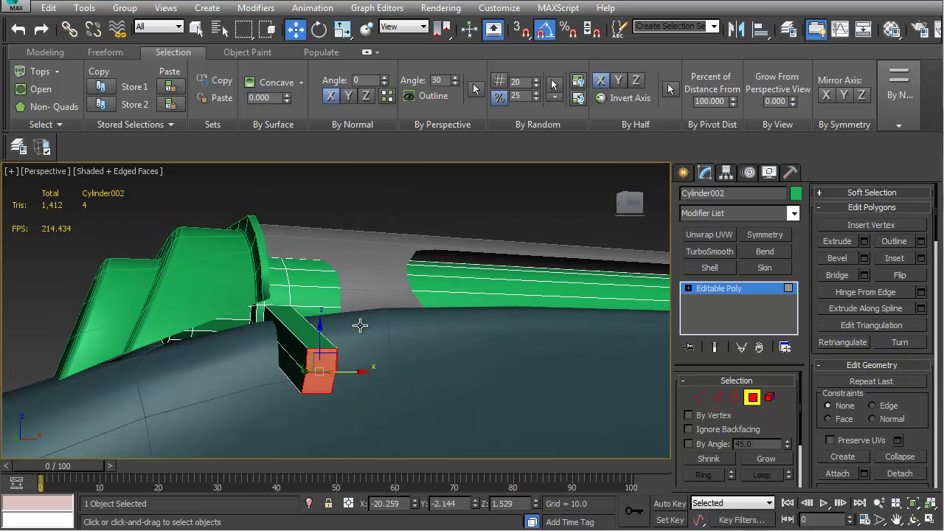
{"action": "middle_click_drag", "start_coordinate": [376, 183], "coordinate": [313, 290], "text": "alt"}
{"action": "scroll", "coordinate": [360, 239], "scroll_direction": "up", "scroll_amount": 3}
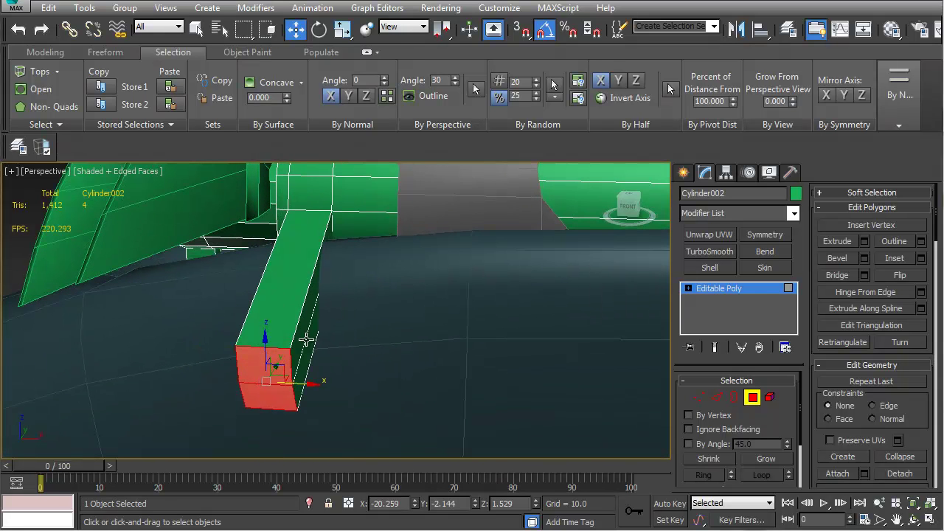
{"action": "middle_click_drag", "start_coordinate": [302, 348], "coordinate": [321, 374], "text": "alt"}
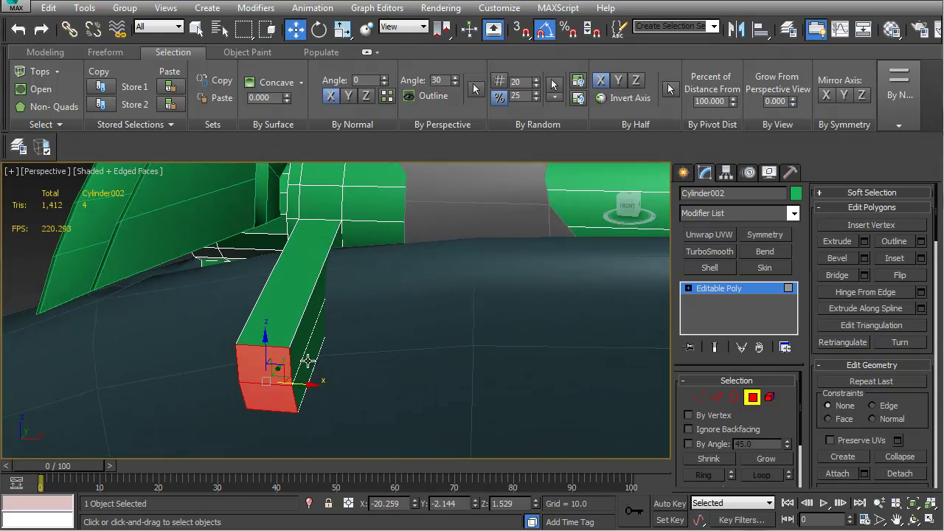
{"action": "middle_click_drag", "start_coordinate": [236, 353], "coordinate": [454, 327], "text": "alt"}
{"action": "left_click", "coordinate": [751, 398]}
{"action": "left_click", "coordinate": [371, 295]}
{"action": "scroll", "coordinate": [371, 300], "scroll_direction": "down", "scroll_amount": 3}
{"action": "key", "text": "1"}
{"action": "mouse_move", "coordinate": [346, 235]}
{"action": "left_mouse_down"}
{"action": "mouse_move", "coordinate": [365, 255]}
{"action": "mouse_move", "coordinate": [621, 392]}
{"action": "mouse_move", "coordinate": [658, 401]}
{"action": "left_mouse_up"}
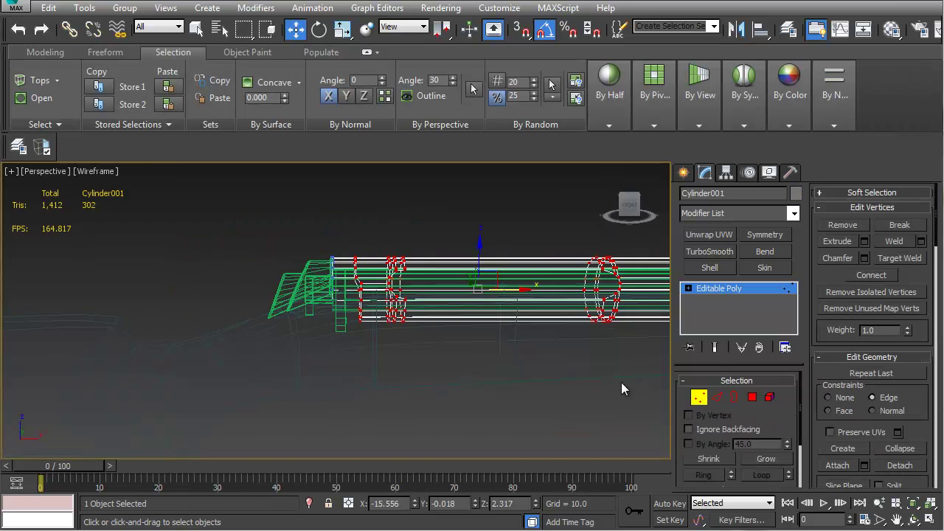
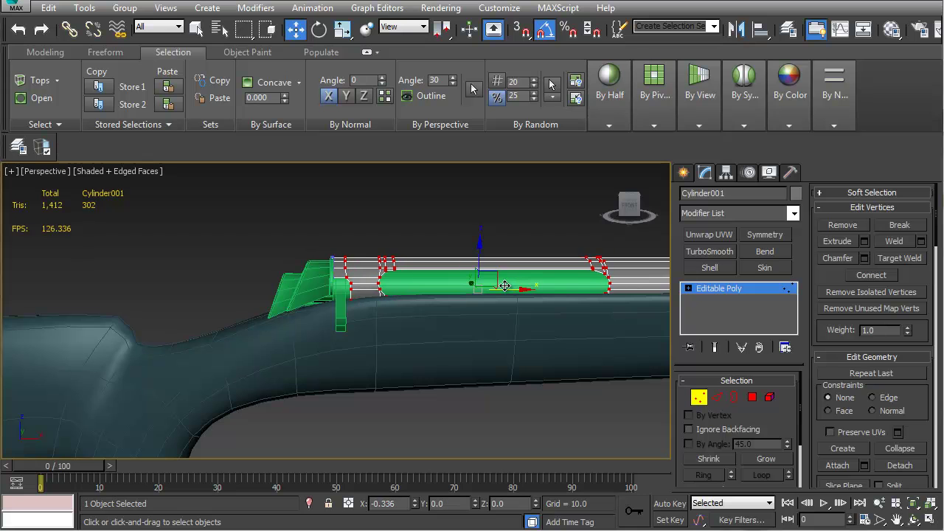
{"action": "scroll", "coordinate": [390, 286], "scroll_direction": "up", "scroll_amount": 6}
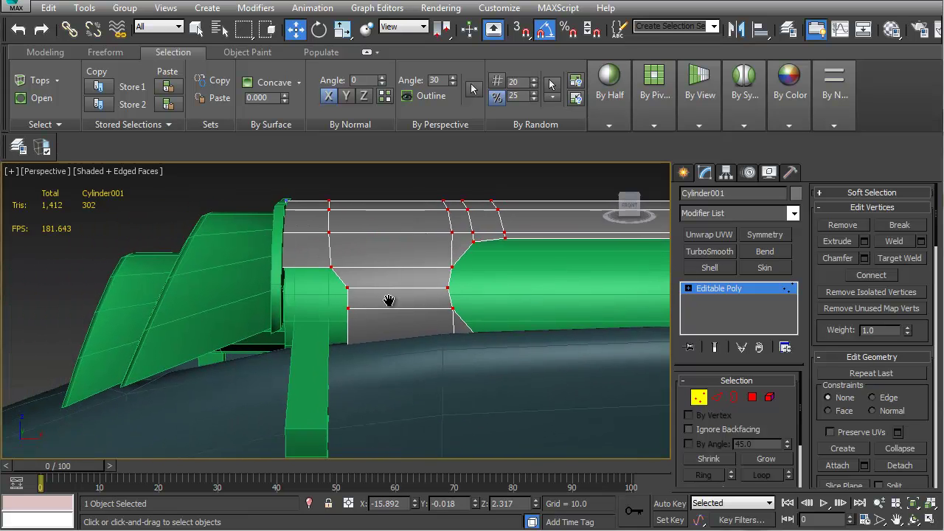
{"action": "middle_click_drag", "start_coordinate": [403, 303], "coordinate": [384, 294]}
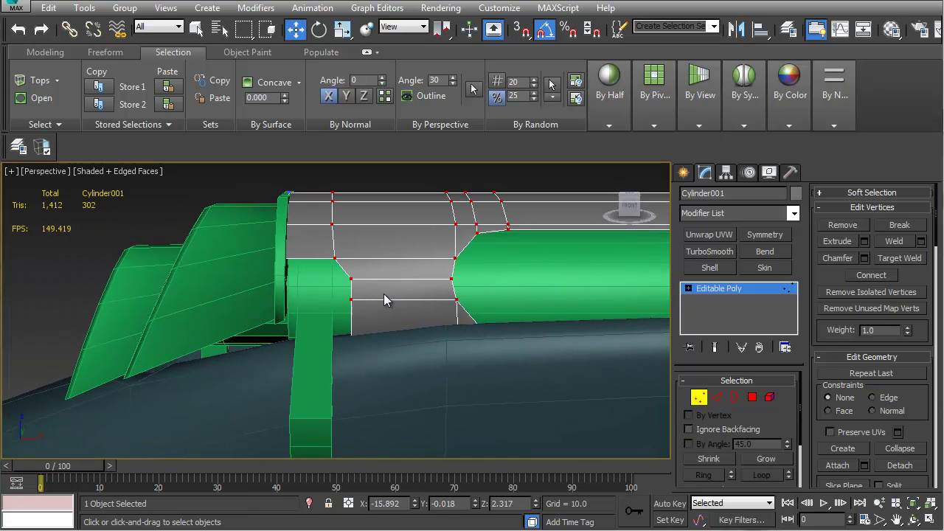
Examine how the gray tube meets the bolt cylinder, handle and stock in the front, orthographic and perspective views
{"action": "key", "text": "v"}
{"action": "key", "text": "f"}
{"action": "scroll", "coordinate": [267, 250], "scroll_direction": "up", "scroll_amount": 6}
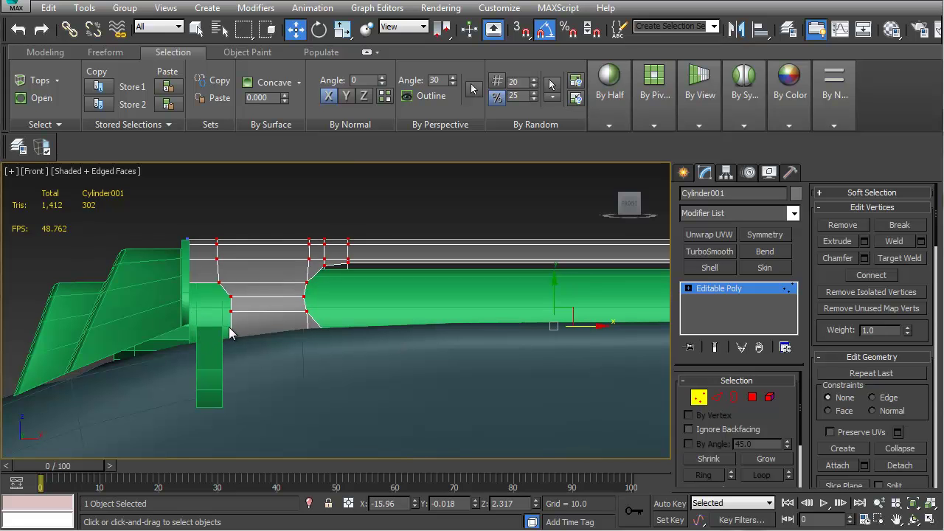
{"action": "middle_click_drag", "start_coordinate": [258, 328], "coordinate": [225, 328]}
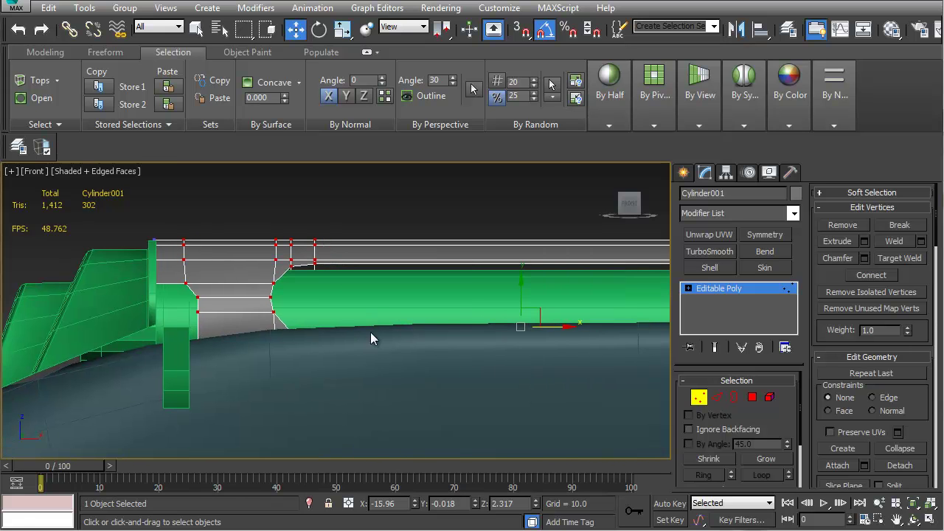
{"action": "middle_click_drag", "start_coordinate": [359, 335], "coordinate": [308, 330]}
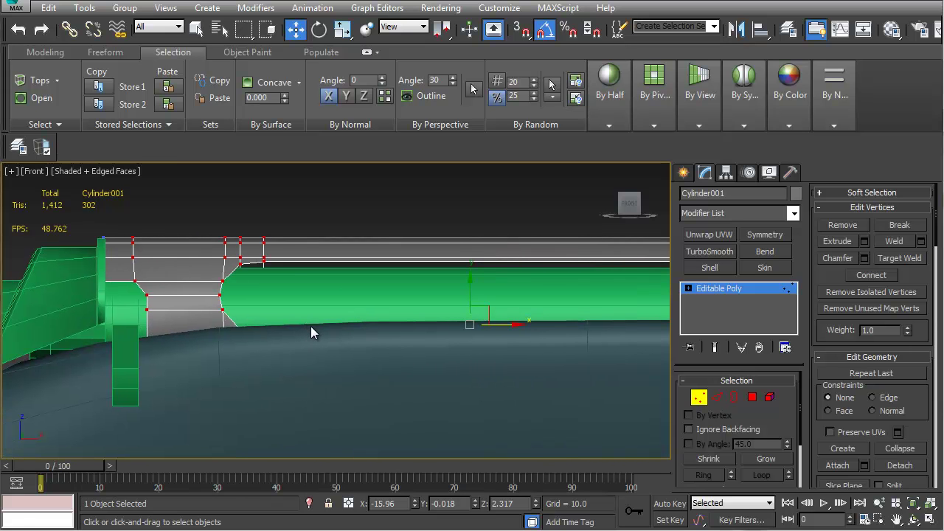
{"action": "middle_click_drag", "start_coordinate": [338, 303], "coordinate": [236, 303], "text": "alt"}
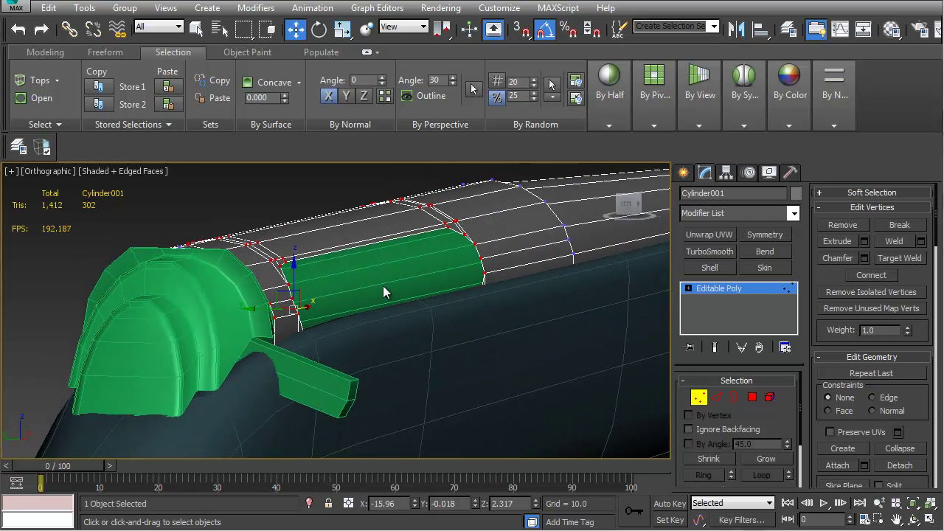
{"action": "middle_click_drag", "start_coordinate": [385, 295], "coordinate": [258, 318], "text": "alt"}
{"action": "scroll", "coordinate": [289, 307], "scroll_direction": "up", "scroll_amount": 4}
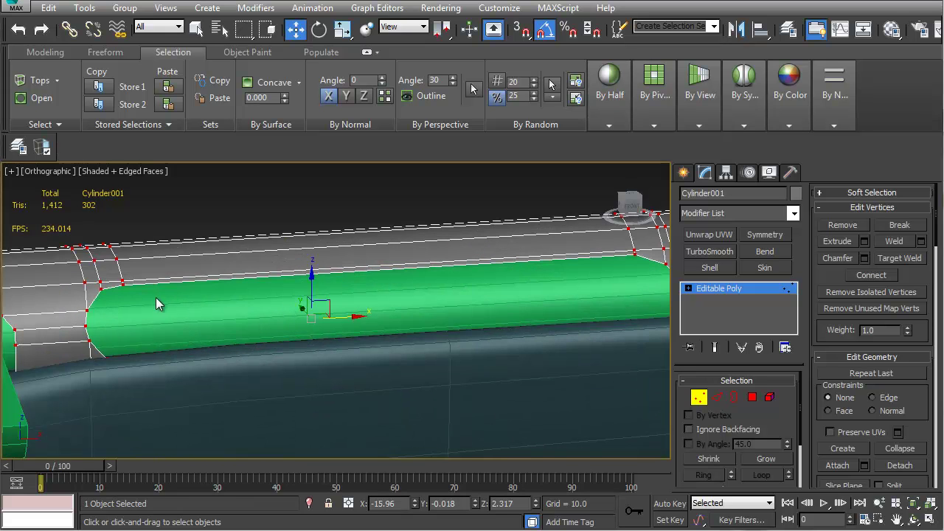
{"action": "middle_click_drag", "start_coordinate": [195, 326], "coordinate": [247, 357], "text": "alt"}
{"action": "middle_click_drag", "start_coordinate": [354, 336], "coordinate": [123, 336], "text": "alt"}
{"action": "mouse_move", "coordinate": [299, 319]}
{"action": "middle_mouse_down"}
{"action": "mouse_move", "coordinate": [375, 336]}
{"action": "mouse_move", "coordinate": [336, 350]}
{"action": "mouse_move", "coordinate": [287, 320]}
{"action": "middle_mouse_up"}
{"action": "key", "text": "p"}
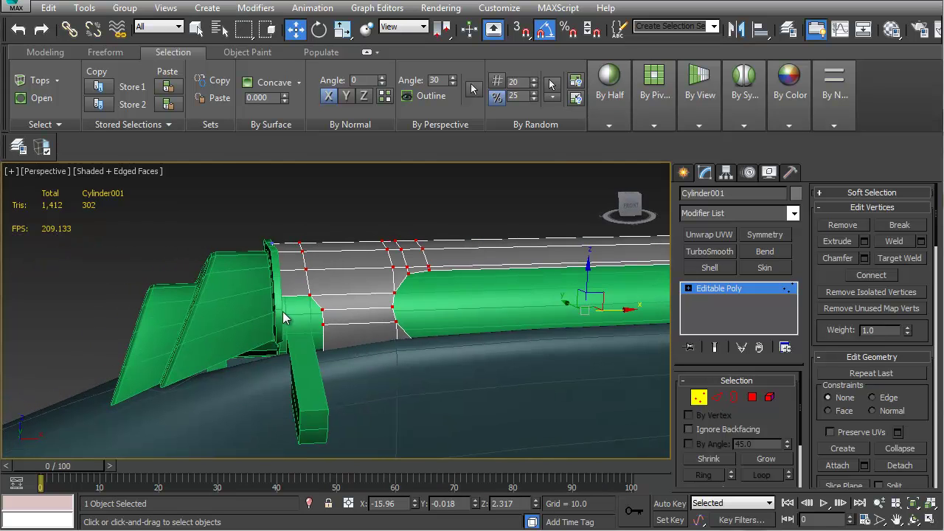
Leave vertex editing on the gray tube, select the bolt cylinder, and examine its handle beside the flange and stock
{"action": "left_click", "coordinate": [710, 399]}
{"action": "middle_click_drag", "start_coordinate": [425, 356], "coordinate": [211, 347], "text": "alt"}
{"action": "scroll", "coordinate": [359, 355], "scroll_direction": "down", "scroll_amount": 6}
{"action": "left_click", "coordinate": [341, 375]}
{"action": "middle_click_drag", "start_coordinate": [351, 380], "coordinate": [211, 354], "text": "alt"}
{"action": "scroll", "coordinate": [267, 350], "scroll_direction": "up", "scroll_amount": 3}
{"action": "middle_click_drag", "start_coordinate": [211, 354], "coordinate": [220, 360]}
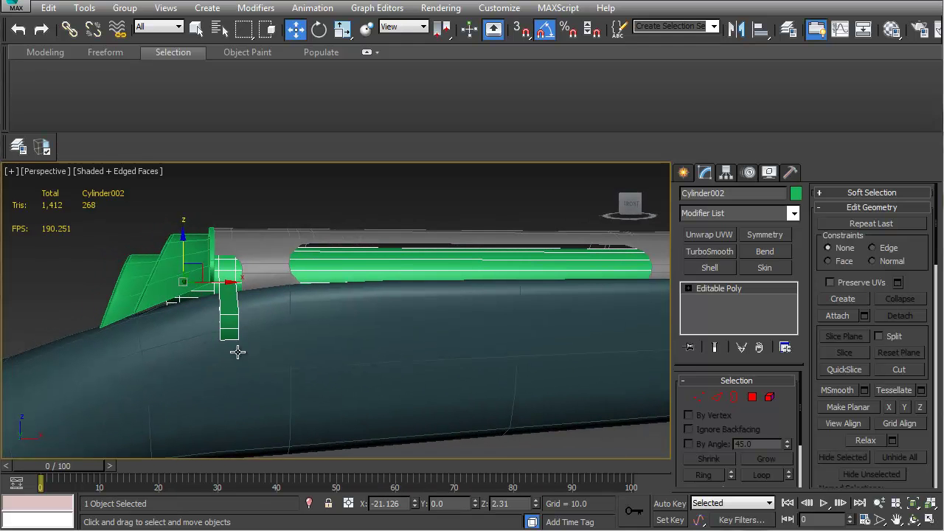
{"action": "middle_click_drag", "start_coordinate": [202, 321], "coordinate": [254, 344], "text": "alt"}
{"action": "scroll", "coordinate": [233, 330], "scroll_direction": "up", "scroll_amount": 5}
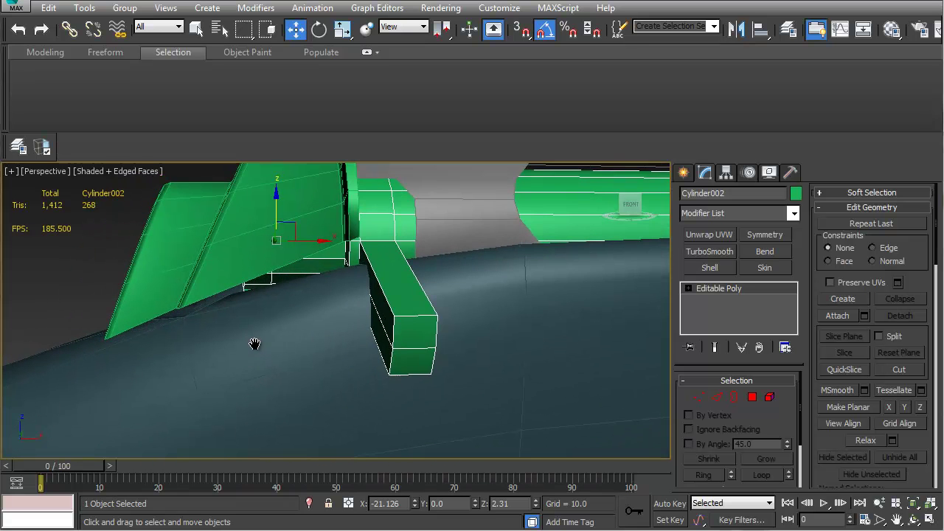
{"action": "scroll", "coordinate": [254, 343], "scroll_direction": "down", "scroll_amount": 3}
{"action": "middle_click_drag", "start_coordinate": [266, 271], "coordinate": [320, 314], "text": "alt"}
{"action": "scroll", "coordinate": [318, 295], "scroll_direction": "up", "scroll_amount": 4}
{"action": "middle_click_drag", "start_coordinate": [317, 269], "coordinate": [354, 284]}
Try lowering the gray tube's top edge just in front of the flange by 0.062 along Z
{"action": "left_click", "coordinate": [415, 248]}
{"action": "key", "text": "2"}
{"action": "left_click", "coordinate": [310, 236]}
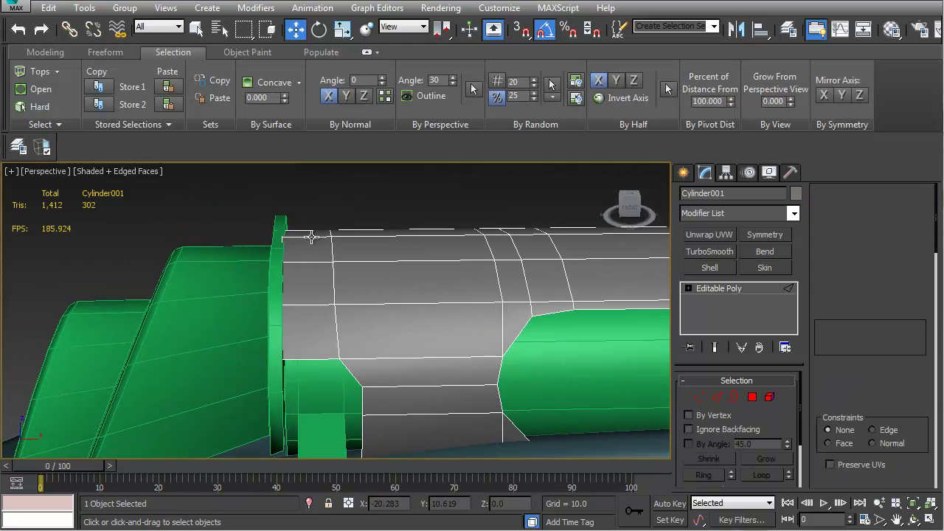
{"action": "middle_click_drag", "start_coordinate": [309, 237], "coordinate": [323, 238], "text": "alt"}
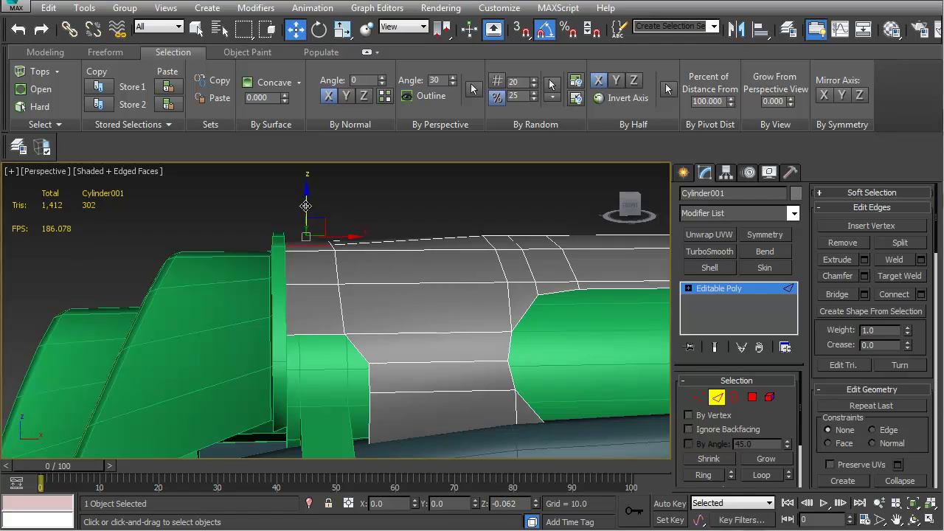
{"action": "middle_click_drag", "start_coordinate": [336, 215], "coordinate": [269, 330], "text": "alt"}
{"action": "scroll", "coordinate": [269, 331], "scroll_direction": "down", "scroll_amount": 10}
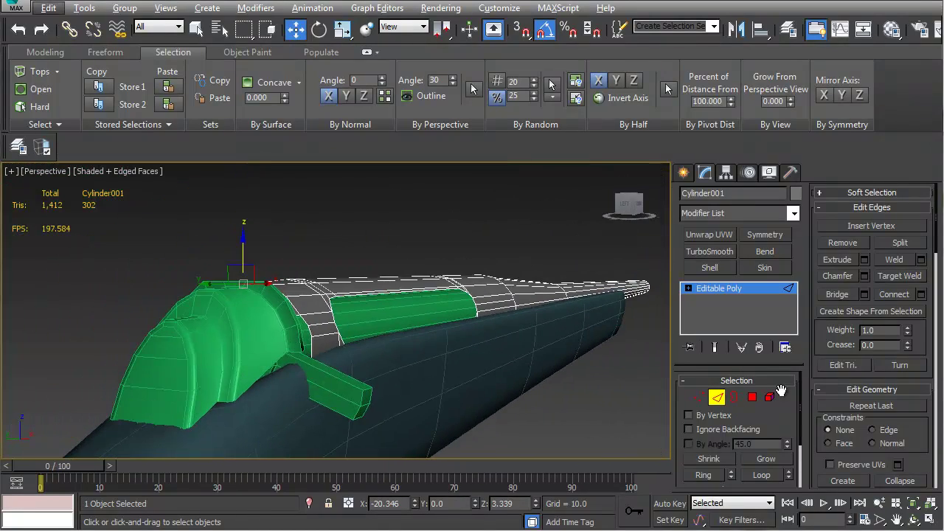
Select all of the gray tube's polygons and scale them slightly in the YZ plane
{"action": "left_click", "coordinate": [752, 399]}
{"action": "middle_click_drag", "start_coordinate": [464, 358], "coordinate": [568, 313], "text": "alt"}
{"action": "key", "text": "r"}
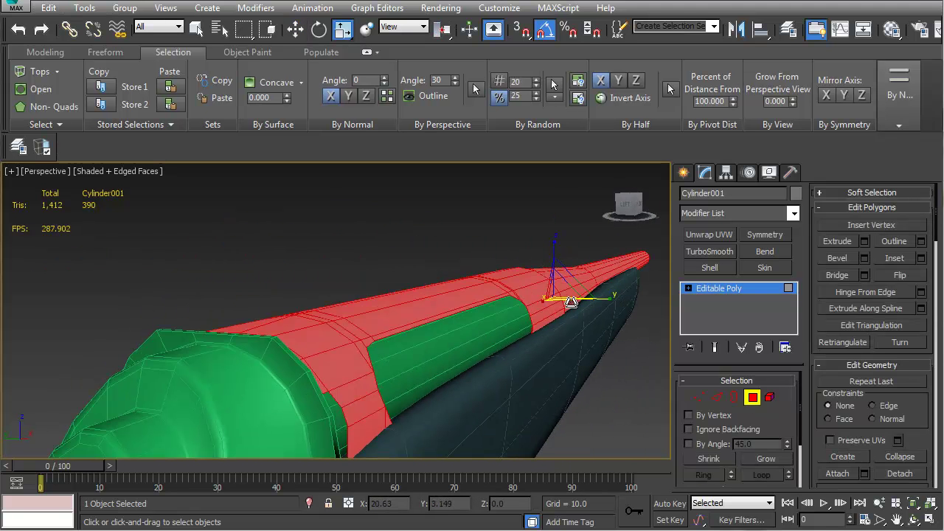
{"action": "left_click_drag", "start_coordinate": [573, 285], "coordinate": [551, 302]}
Examine the scaled gray tube against the whole rifle stock in side and angled views
{"action": "middle_click_drag", "start_coordinate": [475, 390], "coordinate": [319, 408], "text": "alt"}
{"action": "middle_click_drag", "start_coordinate": [519, 350], "coordinate": [274, 349]}
{"action": "scroll", "coordinate": [274, 350], "scroll_direction": "down", "scroll_amount": 2}
{"action": "middle_click_drag", "start_coordinate": [486, 336], "coordinate": [249, 329], "text": "alt"}
{"action": "scroll", "coordinate": [276, 305], "scroll_direction": "down", "scroll_amount": 3}
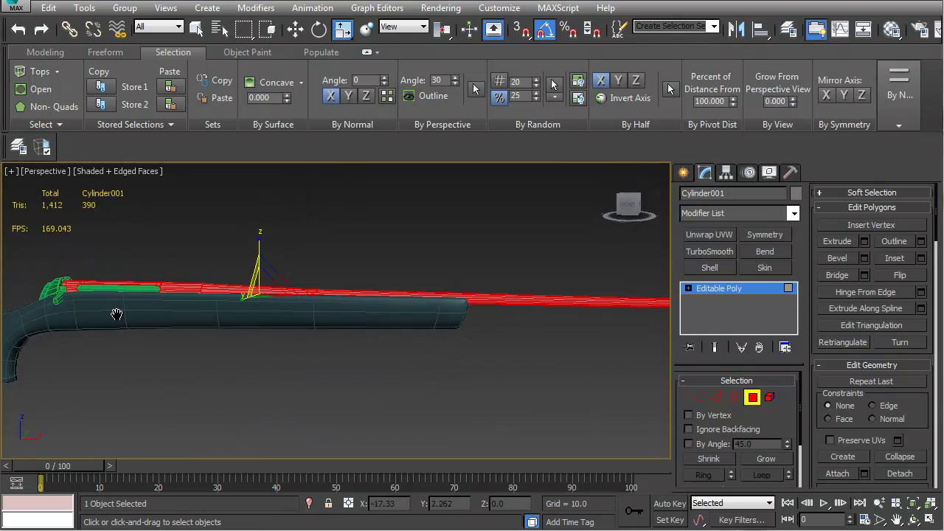
{"action": "scroll", "coordinate": [258, 320], "scroll_direction": "up", "scroll_amount": 10}
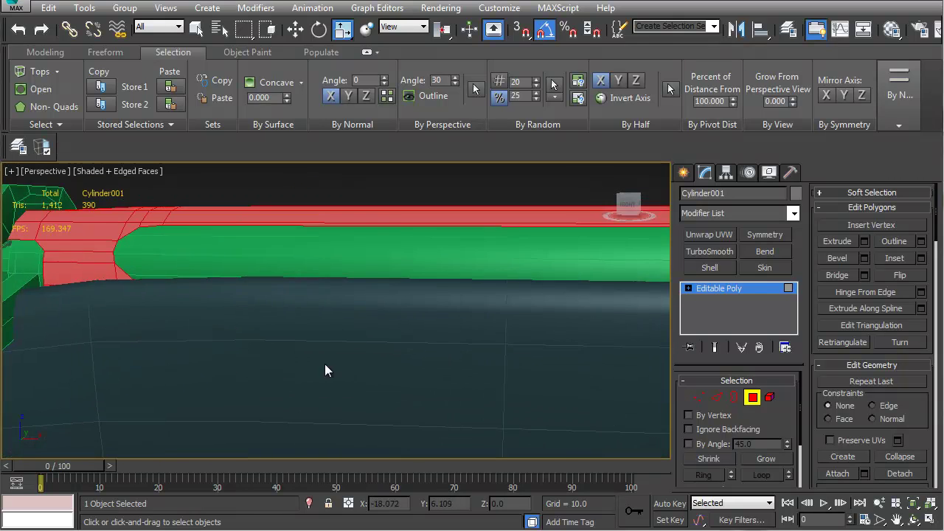
{"action": "scroll", "coordinate": [361, 361], "scroll_direction": "down", "scroll_amount": 4}
{"action": "middle_click_drag", "start_coordinate": [361, 361], "coordinate": [386, 315], "text": "alt"}
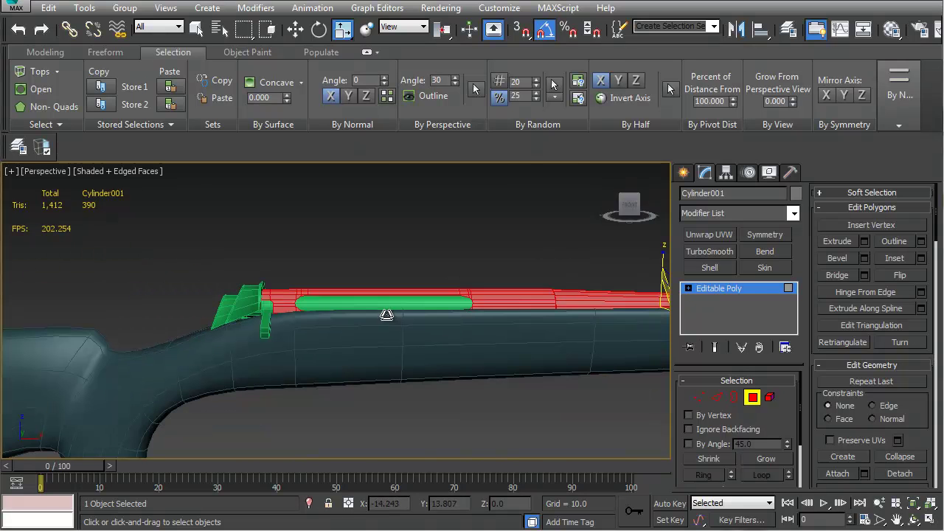
{"action": "scroll", "coordinate": [429, 338], "scroll_direction": "down", "scroll_amount": 4}
{"action": "middle_click_drag", "start_coordinate": [427, 338], "coordinate": [495, 351], "text": "alt"}
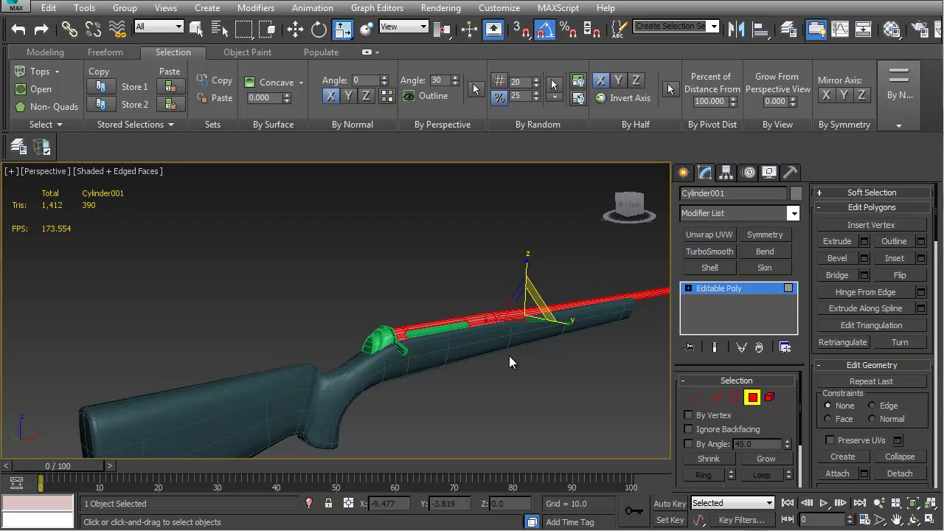
{"action": "middle_click_drag", "start_coordinate": [342, 304], "coordinate": [414, 306], "text": "alt"}
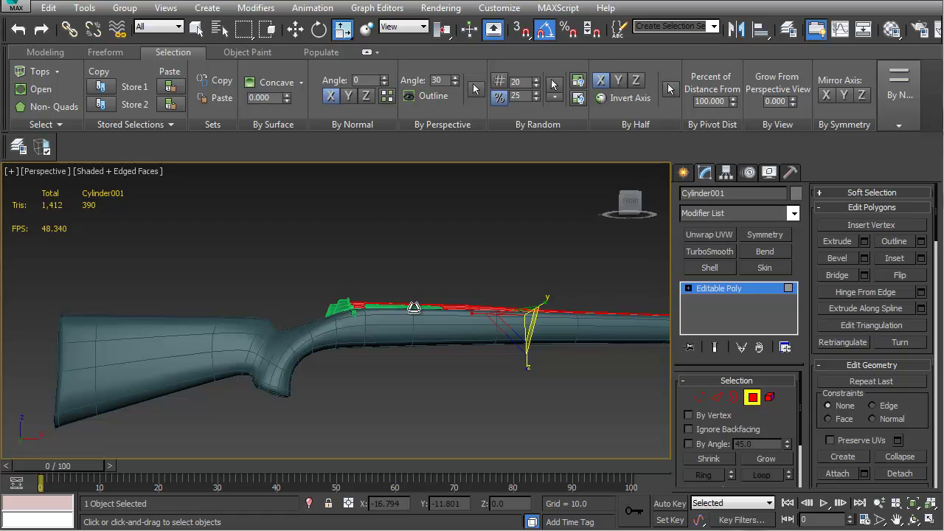
{"action": "middle_click_drag", "start_coordinate": [364, 343], "coordinate": [279, 343]}
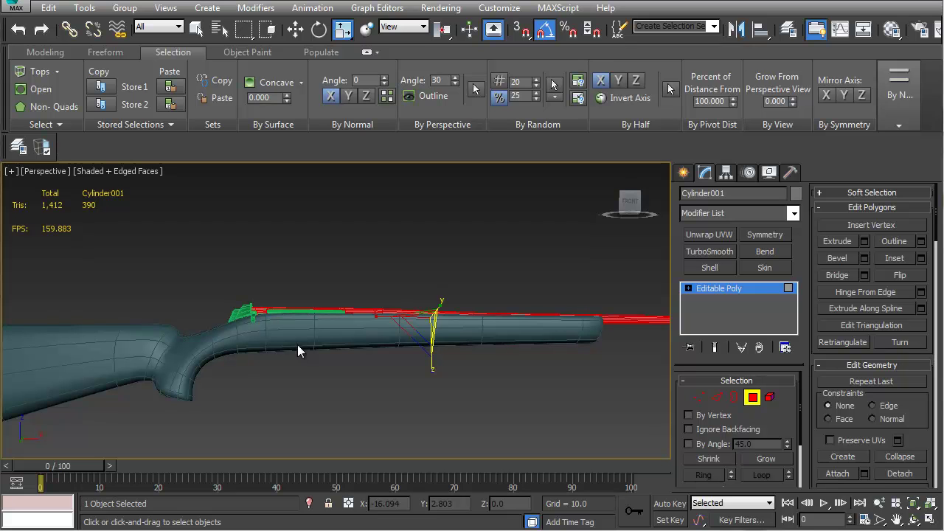
{"action": "middle_click_drag", "start_coordinate": [595, 340], "coordinate": [438, 344], "text": "alt"}
Examine the gray tube's fit around the bolt and handle up close, and leave polygon editing
{"action": "scroll", "coordinate": [375, 312], "scroll_direction": "up", "scroll_amount": 10}
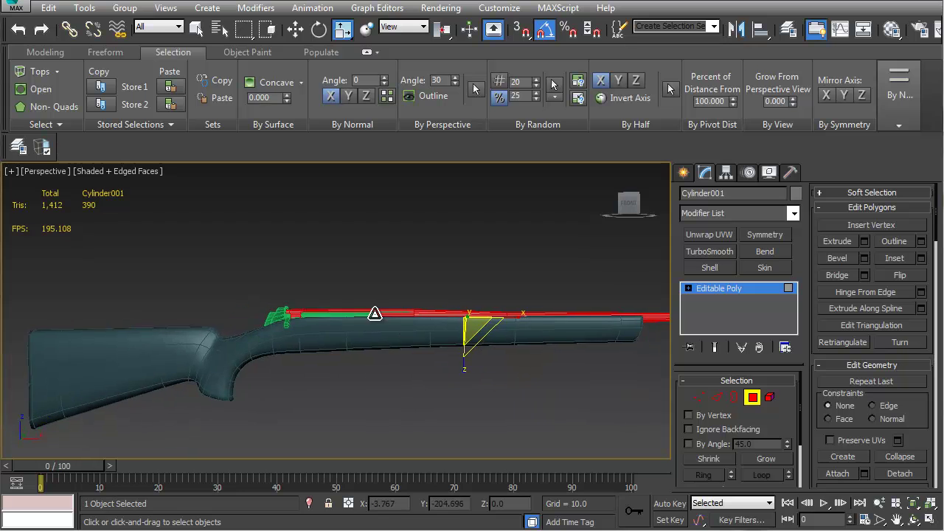
{"action": "middle_click_drag", "start_coordinate": [341, 354], "coordinate": [225, 350], "text": "alt"}
{"action": "middle_click_drag", "start_coordinate": [225, 350], "coordinate": [387, 355]}
{"action": "scroll", "coordinate": [289, 347], "scroll_direction": "down", "scroll_amount": 4}
{"action": "scroll", "coordinate": [304, 351], "scroll_direction": "up", "scroll_amount": 3}
{"action": "scroll", "coordinate": [452, 314], "scroll_direction": "down", "scroll_amount": 5}
{"action": "scroll", "coordinate": [416, 334], "scroll_direction": "up", "scroll_amount": 5}
{"action": "scroll", "coordinate": [387, 354], "scroll_direction": "up", "scroll_amount": 5}
{"action": "scroll", "coordinate": [328, 369], "scroll_direction": "down", "scroll_amount": 4}
{"action": "middle_click_drag", "start_coordinate": [326, 372], "coordinate": [348, 400], "text": "alt"}
{"action": "scroll", "coordinate": [348, 400], "scroll_direction": "up", "scroll_amount": 5}
{"action": "middle_click_drag", "start_coordinate": [247, 329], "coordinate": [286, 313]}
{"action": "scroll", "coordinate": [378, 429], "scroll_direction": "down", "scroll_amount": 4}
{"action": "scroll", "coordinate": [358, 373], "scroll_direction": "up", "scroll_amount": 5}
{"action": "scroll", "coordinate": [353, 360], "scroll_direction": "down", "scroll_amount": 2}
{"action": "left_click", "coordinate": [751, 399]}
{"action": "middle_click_drag", "start_coordinate": [488, 355], "coordinate": [231, 326]}
{"action": "scroll", "coordinate": [408, 305], "scroll_direction": "down", "scroll_amount": 4}
{"action": "scroll", "coordinate": [418, 352], "scroll_direction": "up", "scroll_amount": 4}
{"action": "middle_click_drag", "start_coordinate": [414, 368], "coordinate": [302, 332], "text": "alt"}
{"action": "scroll", "coordinate": [383, 342], "scroll_direction": "up", "scroll_amount": 5}
{"action": "scroll", "coordinate": [337, 325], "scroll_direction": "down", "scroll_amount": 2}
{"action": "middle_click_drag", "start_coordinate": [302, 332], "coordinate": [357, 334]}
{"action": "scroll", "coordinate": [261, 327], "scroll_direction": "down", "scroll_amount": 4}
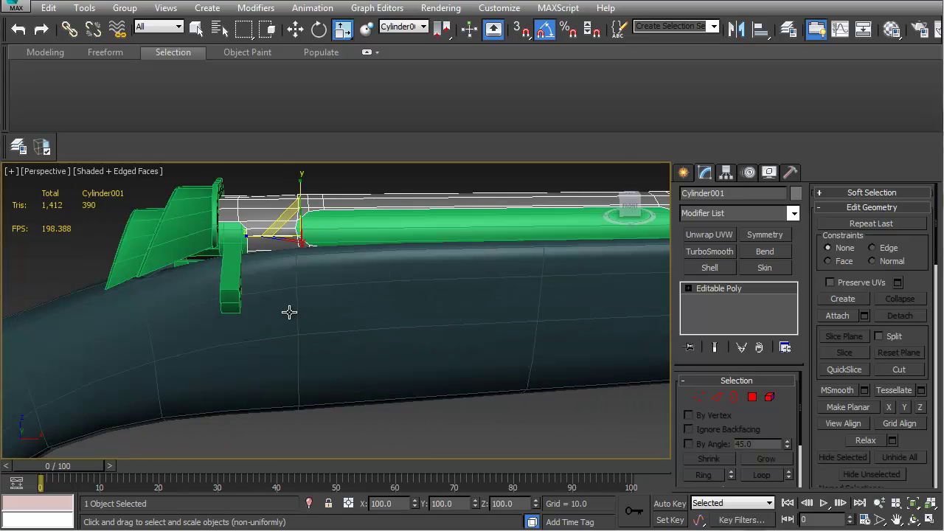
Select the bolt cylinder and attach the flanged rear part to it
{"action": "left_click", "coordinate": [391, 231]}
{"action": "middle_click_drag", "start_coordinate": [391, 231], "coordinate": [350, 280], "text": "alt"}
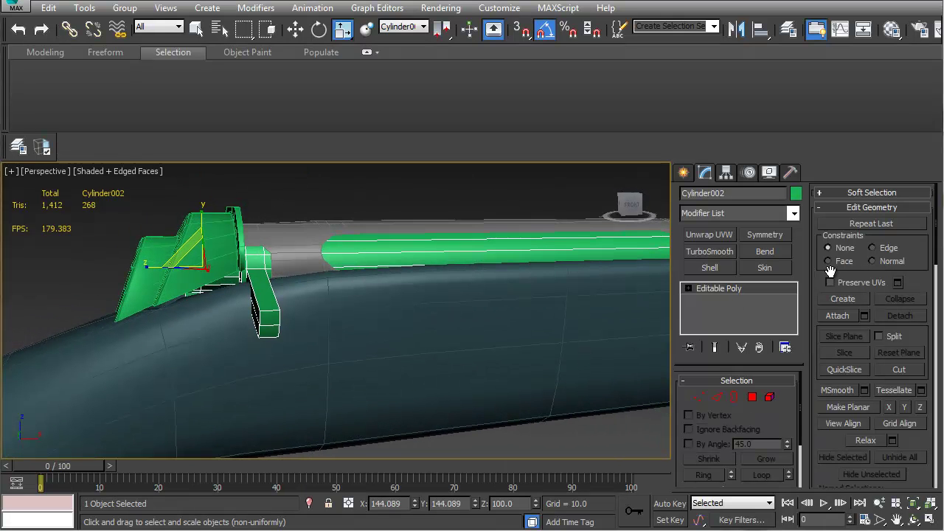
{"action": "left_click", "coordinate": [844, 317]}
{"action": "left_click", "coordinate": [213, 258]}
Test the bolt action by rotating the attached bolt about its local Z axis and sliding it back along X, and undo both
{"action": "key", "text": "w"}
{"action": "middle_click_drag", "start_coordinate": [264, 290], "coordinate": [269, 310]}
{"action": "left_click_drag", "start_coordinate": [212, 283], "coordinate": [212, 276]}
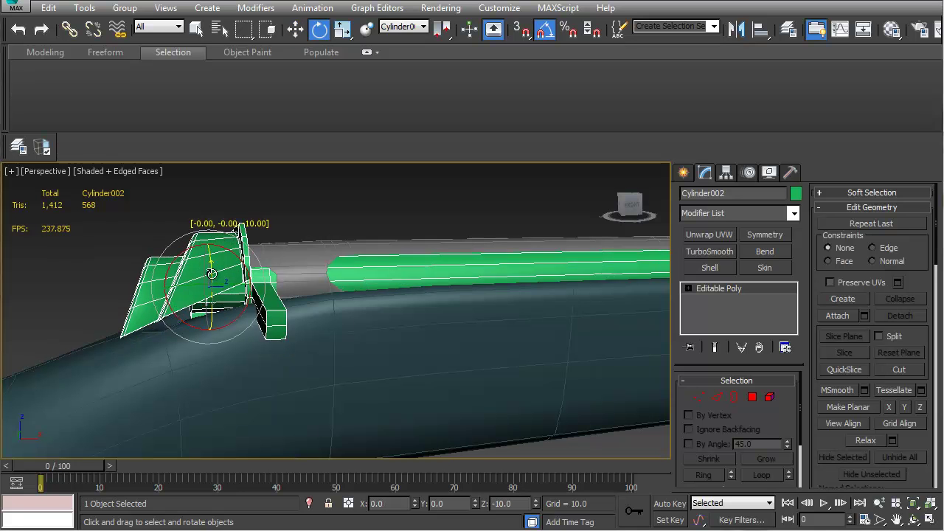
{"action": "left_click_drag", "start_coordinate": [251, 285], "coordinate": [116, 287]}
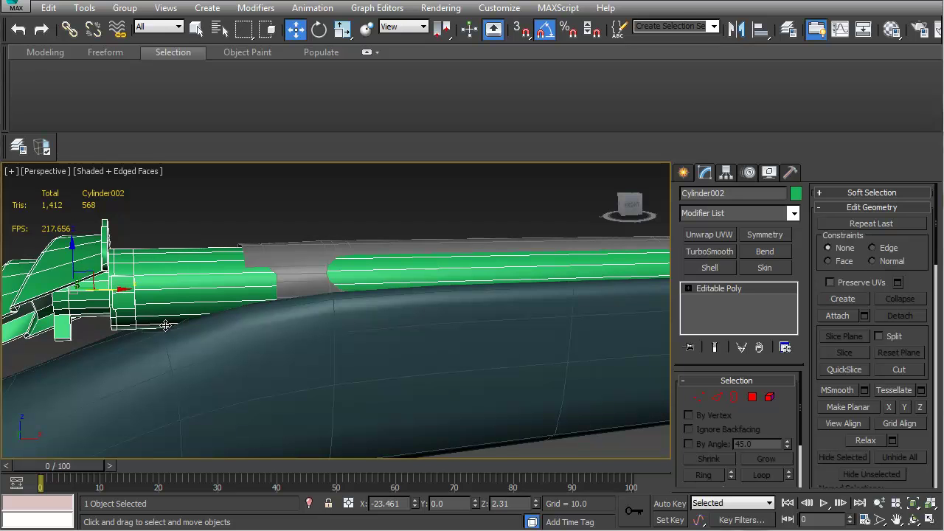
{"action": "key", "text": "ctrl+z"}
{"action": "key", "text": "ctrl+z"}
Try rotating only the bolt cylinder about its local Z axis and sliding it backward along X together with the flanged rear part
{"action": "middle_click_drag", "start_coordinate": [183, 318], "coordinate": [513, 286], "text": "alt"}
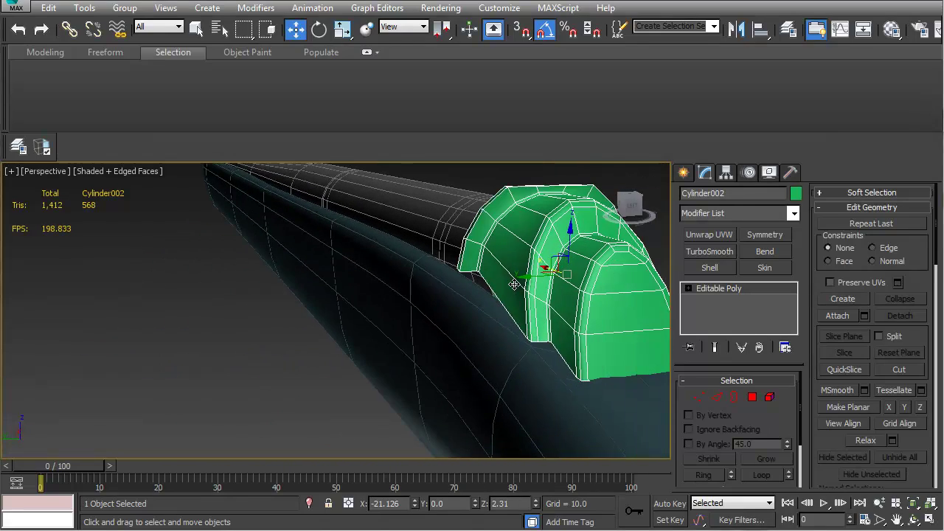
{"action": "middle_click_drag", "start_coordinate": [543, 243], "coordinate": [476, 337], "text": "alt"}
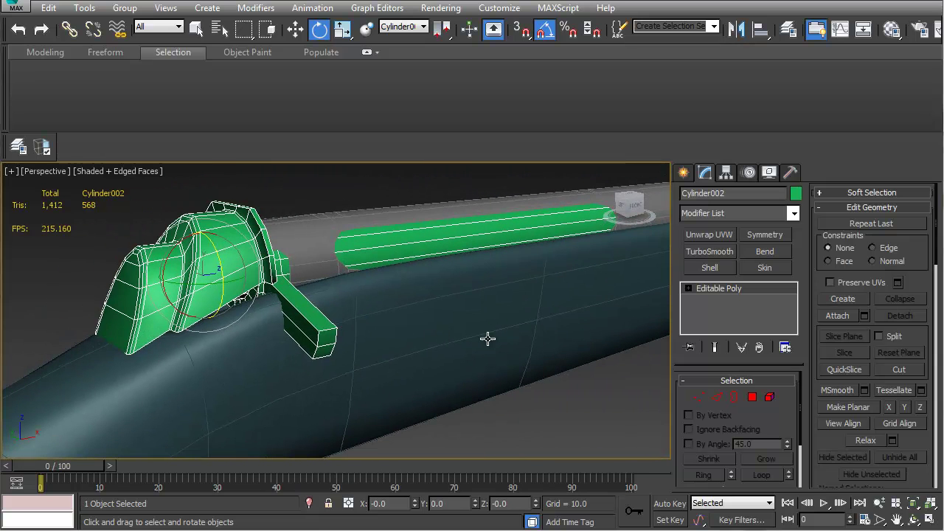
{"action": "middle_click_drag", "start_coordinate": [340, 329], "coordinate": [442, 312], "text": "alt"}
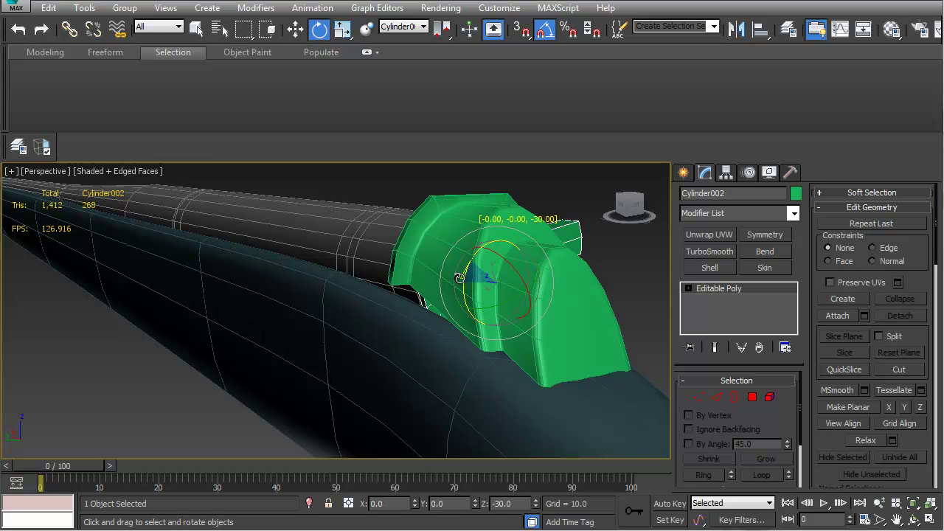
{"action": "middle_click_drag", "start_coordinate": [456, 281], "coordinate": [284, 308], "text": "alt"}
{"action": "key", "text": "w"}
{"action": "left_click", "coordinate": [234, 298], "text": "ctrl"}
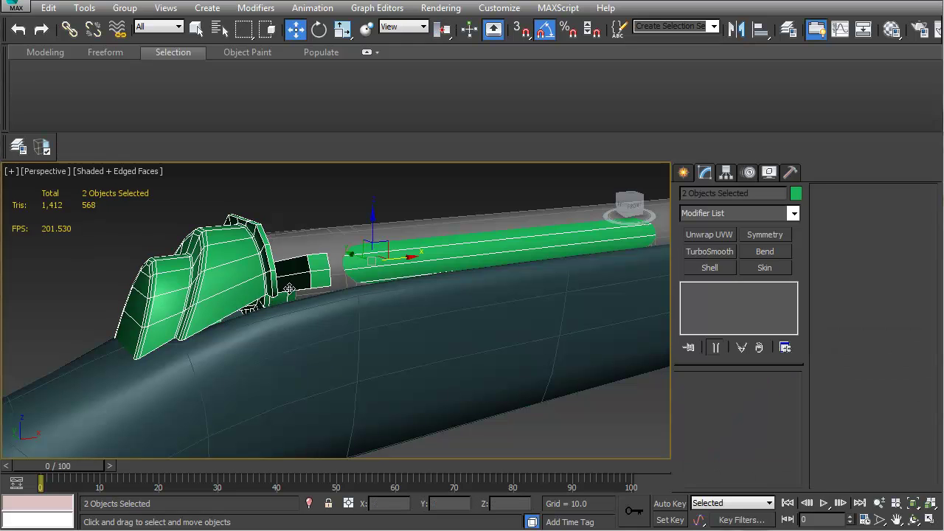
{"action": "middle_click_drag", "start_coordinate": [400, 256], "coordinate": [304, 270], "text": "alt"}
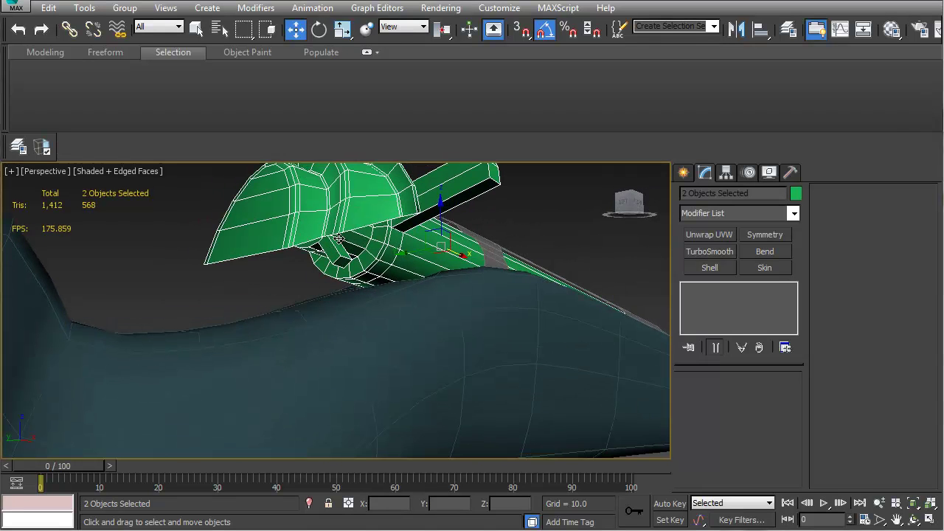
{"action": "middle_click_drag", "start_coordinate": [375, 274], "coordinate": [264, 297], "text": "alt"}
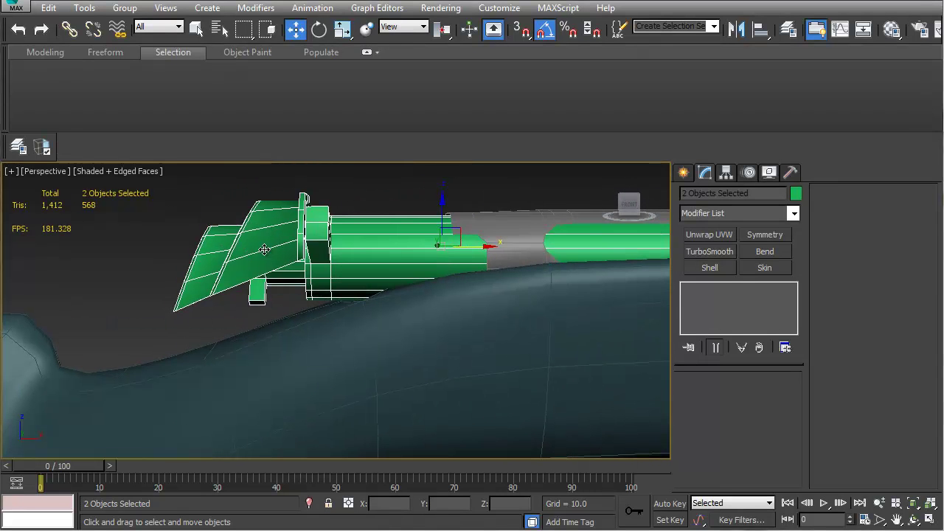
{"action": "middle_click_drag", "start_coordinate": [508, 266], "coordinate": [289, 279]}
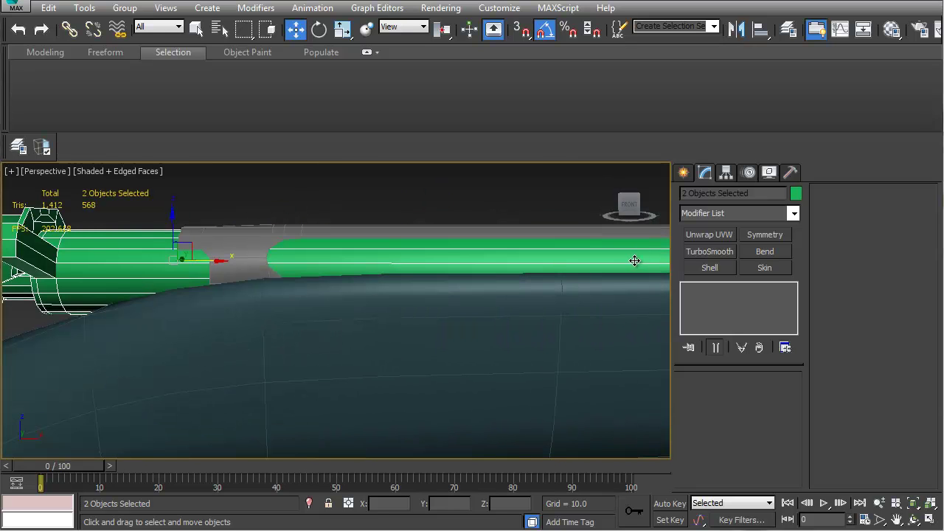
{"action": "middle_click_drag", "start_coordinate": [388, 264], "coordinate": [302, 302], "text": "alt"}
Reselect the bolt cylinder alone and try another rotation about its local Z axis
{"action": "left_click", "coordinate": [406, 275]}
{"action": "left_click", "coordinate": [333, 259]}
{"action": "middle_click_drag", "start_coordinate": [333, 260], "coordinate": [330, 251], "text": "alt"}
{"action": "mouse_move", "coordinate": [338, 288]}
{"action": "middle_mouse_down", "text": "alt"}
{"action": "mouse_move", "coordinate": [351, 244]}
{"action": "mouse_move", "coordinate": [257, 271]}
{"action": "mouse_move", "coordinate": [205, 252]}
{"action": "mouse_move", "coordinate": [366, 276]}
{"action": "mouse_move", "coordinate": [246, 305]}
{"action": "mouse_move", "coordinate": [379, 317]}
{"action": "mouse_move", "coordinate": [381, 295]}
{"action": "mouse_move", "coordinate": [299, 300]}
{"action": "mouse_move", "coordinate": [316, 282]}
{"action": "mouse_move", "coordinate": [299, 276]}
{"action": "mouse_move", "coordinate": [415, 266]}
{"action": "mouse_move", "coordinate": [349, 281]}
{"action": "middle_mouse_up", "text": "alt"}
{"action": "left_click", "coordinate": [384, 244]}
{"action": "middle_click_drag", "start_coordinate": [261, 299], "coordinate": [302, 264], "text": "alt"}
{"action": "left_click", "coordinate": [305, 270]}
{"action": "middle_click_drag", "start_coordinate": [255, 332], "coordinate": [375, 312], "text": "alt"}
{"action": "left_click", "coordinate": [373, 298]}
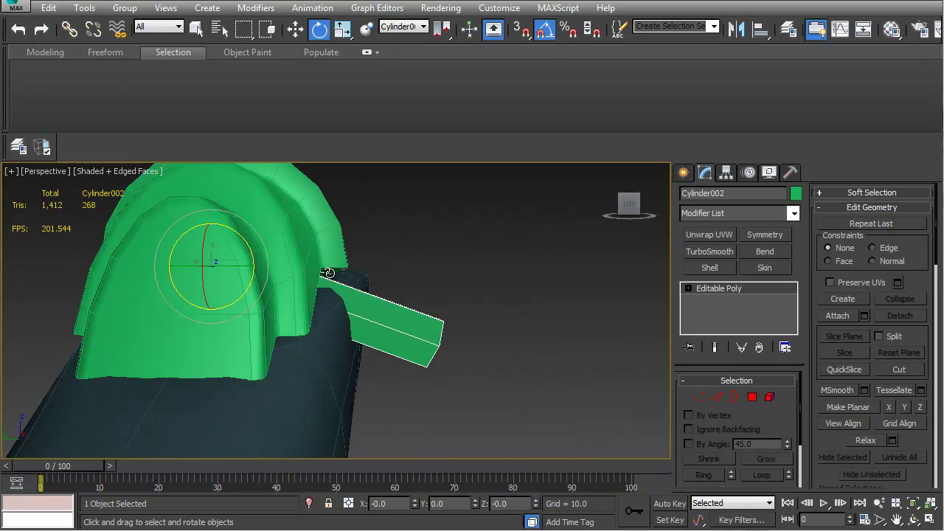
{"action": "left_click_drag", "start_coordinate": [244, 250], "coordinate": [247, 229]}
Examine the bolt handle's position beside the flange and stock from the rear and side
{"action": "middle_click_drag", "start_coordinate": [386, 311], "coordinate": [254, 378], "text": "alt"}
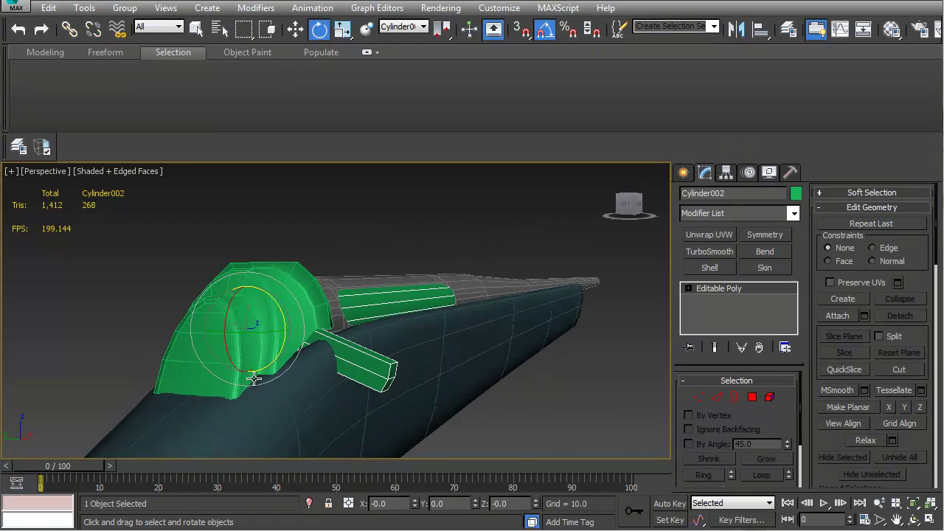
{"action": "middle_click_drag", "start_coordinate": [357, 346], "coordinate": [185, 331], "text": "alt"}
{"action": "middle_click_drag", "start_coordinate": [249, 362], "coordinate": [280, 345], "text": "alt"}
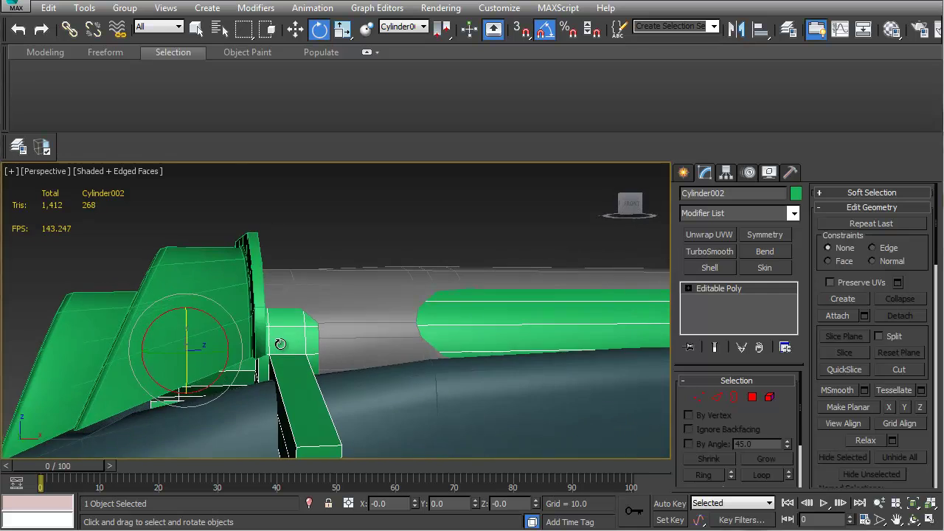
{"action": "scroll", "coordinate": [265, 353], "scroll_direction": "down", "scroll_amount": 10}
{"action": "middle_click_drag", "start_coordinate": [307, 309], "coordinate": [484, 352], "text": "alt"}
{"action": "scroll", "coordinate": [175, 281], "scroll_direction": "down", "scroll_amount": 4}
{"action": "scroll", "coordinate": [483, 353], "scroll_direction": "down", "scroll_amount": 4}
Examine the gray tube along the barrel up to its muzzle end
{"action": "middle_click_drag", "start_coordinate": [239, 343], "coordinate": [369, 336]}
{"action": "scroll", "coordinate": [237, 339], "scroll_direction": "up", "scroll_amount": 4}
{"action": "middle_click_drag", "start_coordinate": [385, 263], "coordinate": [351, 316]}
{"action": "scroll", "coordinate": [354, 301], "scroll_direction": "up", "scroll_amount": 4}
{"action": "scroll", "coordinate": [457, 280], "scroll_direction": "down", "scroll_amount": 2}
{"action": "middle_click_drag", "start_coordinate": [506, 291], "coordinate": [553, 317]}
{"action": "scroll", "coordinate": [332, 310], "scroll_direction": "up", "scroll_amount": 4}
{"action": "middle_click_drag", "start_coordinate": [317, 314], "coordinate": [609, 324]}
{"action": "middle_click_drag", "start_coordinate": [87, 307], "coordinate": [386, 337]}
{"action": "scroll", "coordinate": [348, 337], "scroll_direction": "up", "scroll_amount": 4}
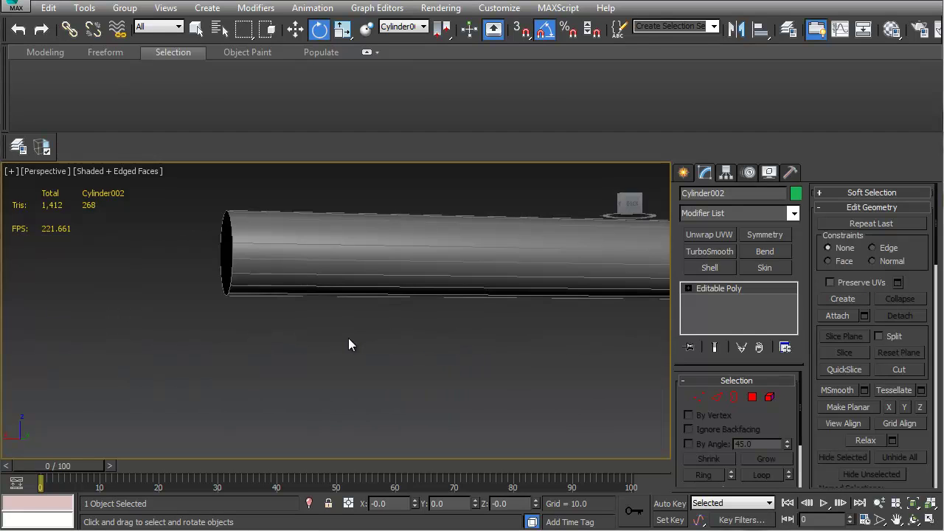
Select the barrel, switch to edge editing, and examine its muzzle end cap from the front and sides
{"action": "left_click", "coordinate": [327, 253]}
{"action": "key", "text": "2"}
{"action": "left_click", "coordinate": [335, 246]}
{"action": "middle_click_drag", "start_coordinate": [323, 269], "coordinate": [280, 302], "text": "alt"}
{"action": "key", "text": "z"}
{"action": "scroll", "coordinate": [336, 315], "scroll_direction": "down", "scroll_amount": 4}
{"action": "scroll", "coordinate": [356, 317], "scroll_direction": "up", "scroll_amount": 4}
{"action": "scroll", "coordinate": [413, 298], "scroll_direction": "down", "scroll_amount": 3}
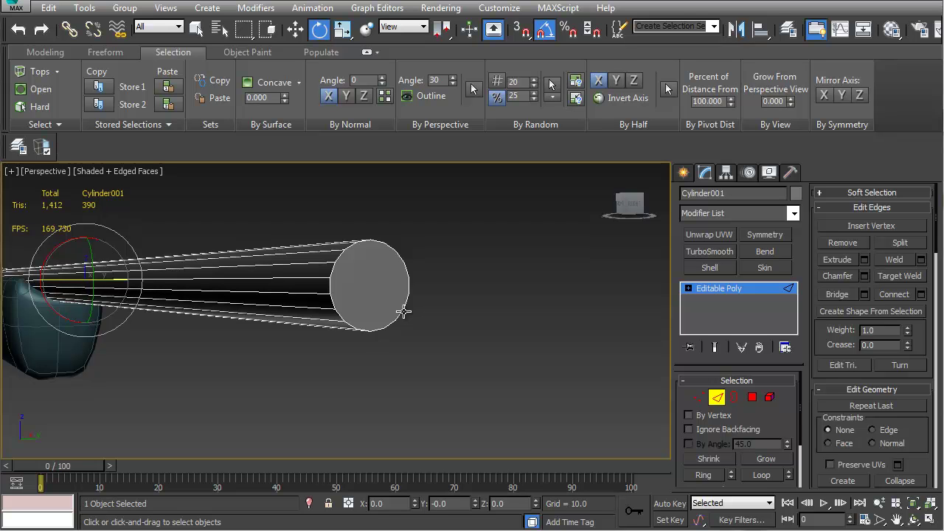
{"action": "middle_click_drag", "start_coordinate": [441, 319], "coordinate": [324, 342], "text": "alt"}
{"action": "middle_click_drag", "start_coordinate": [137, 330], "coordinate": [323, 226]}
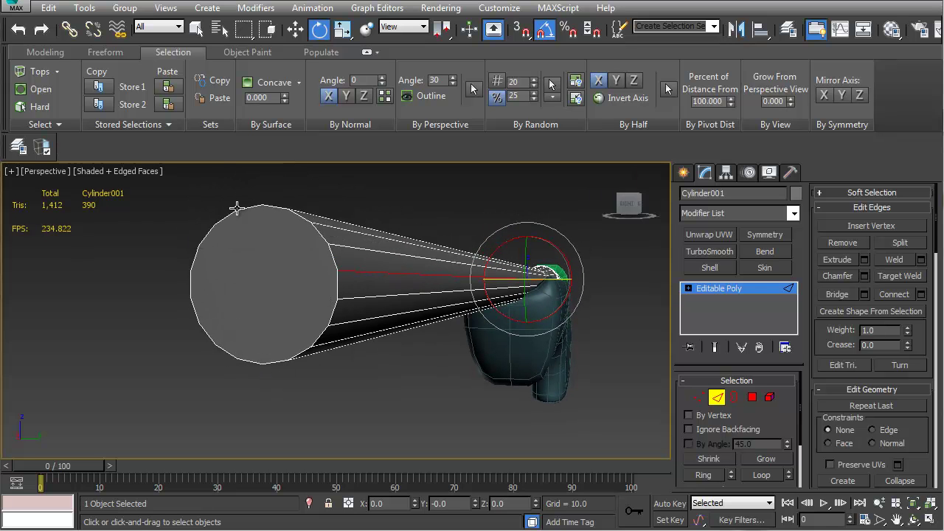
Move the vertex ring at the thin end of the barrel's taper backward to X -3.227, shortening the taper, and leave vertex editing
{"action": "middle_click_drag", "start_coordinate": [443, 313], "coordinate": [85, 253], "text": "alt"}
{"action": "middle_click_drag", "start_coordinate": [335, 297], "coordinate": [373, 292], "text": "alt"}
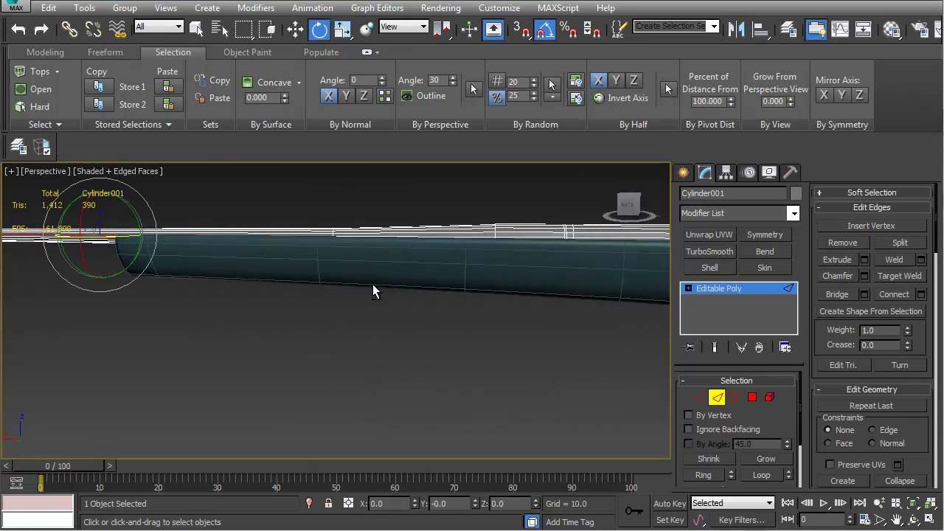
{"action": "middle_click_drag", "start_coordinate": [372, 289], "coordinate": [462, 290], "text": "alt"}
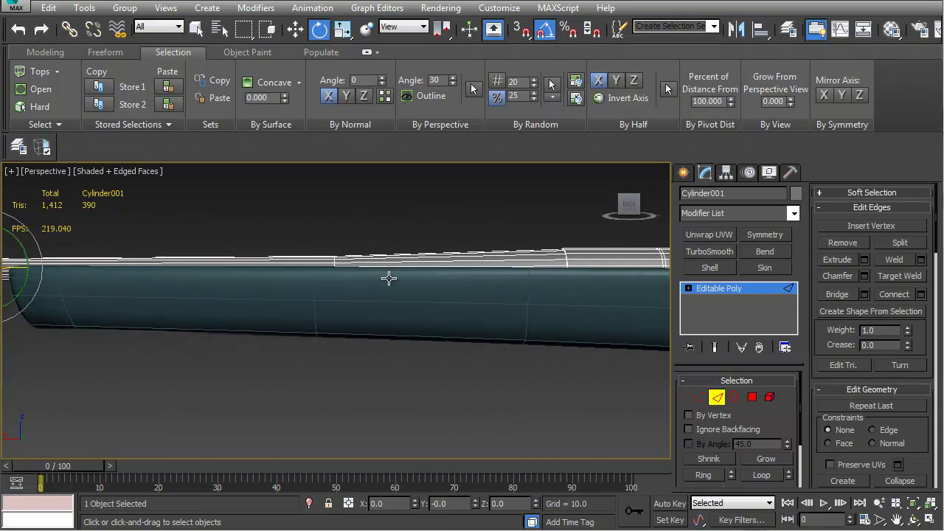
{"action": "key", "text": "1"}
{"action": "left_click_drag", "start_coordinate": [305, 219], "coordinate": [372, 425]}
{"action": "middle_click_drag", "start_coordinate": [378, 373], "coordinate": [368, 345]}
{"action": "scroll", "coordinate": [362, 356], "scroll_direction": "down", "scroll_amount": 4}
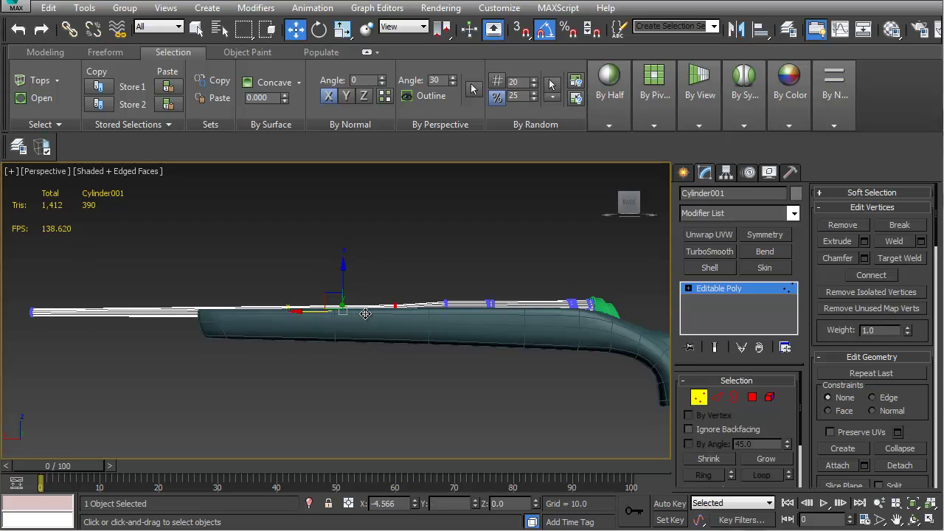
{"action": "scroll", "coordinate": [361, 314], "scroll_direction": "up", "scroll_amount": 5}
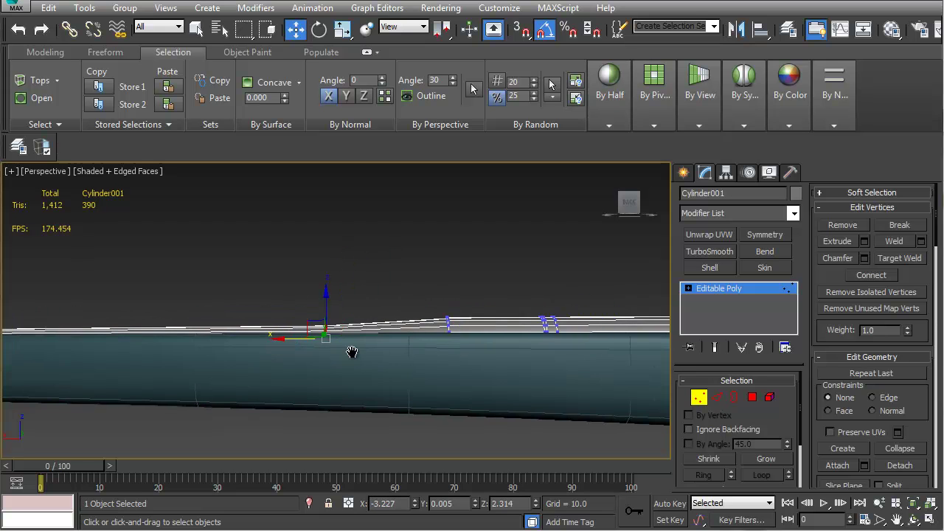
{"action": "middle_click_drag", "start_coordinate": [374, 310], "coordinate": [317, 307]}
{"action": "scroll", "coordinate": [295, 328], "scroll_direction": "up", "scroll_amount": 3}
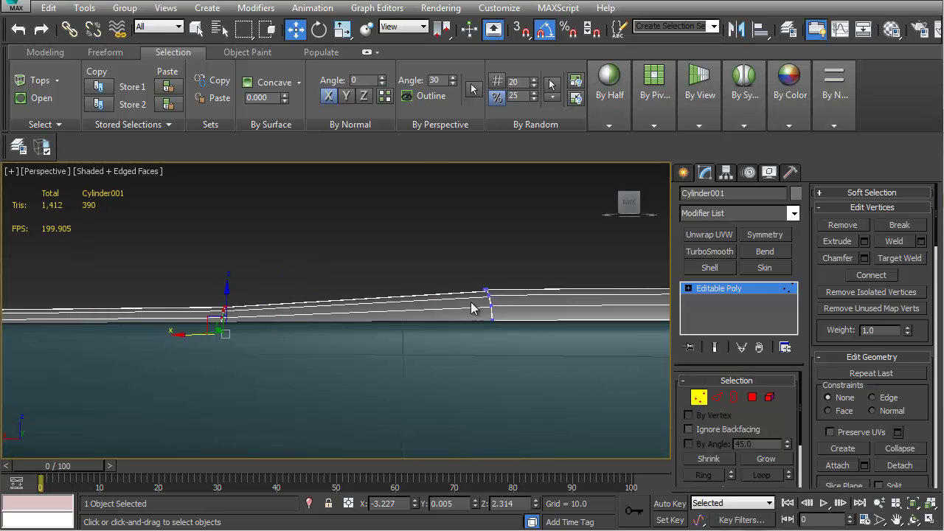
{"action": "middle_click_drag", "start_coordinate": [478, 290], "coordinate": [283, 303]}
{"action": "scroll", "coordinate": [285, 304], "scroll_direction": "down", "scroll_amount": 3}
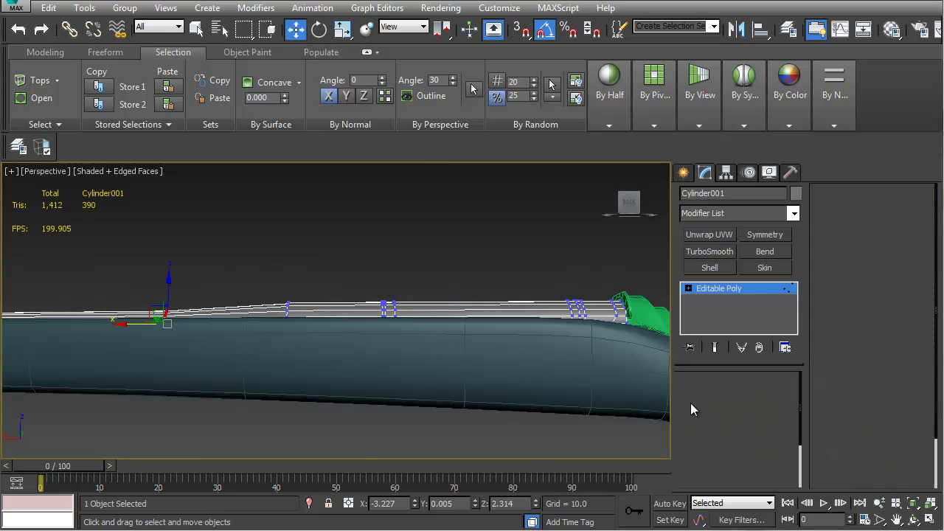
{"action": "left_click", "coordinate": [699, 398]}
Select the stock and turn off its NURMS subdivision
{"action": "scroll", "coordinate": [486, 347], "scroll_direction": "down", "scroll_amount": 10}
{"action": "middle_click_drag", "start_coordinate": [423, 393], "coordinate": [267, 362], "text": "alt"}
{"action": "scroll", "coordinate": [396, 344], "scroll_direction": "up", "scroll_amount": 5}
{"action": "middle_click_drag", "start_coordinate": [397, 344], "coordinate": [442, 346], "text": "alt"}
{"action": "left_click", "coordinate": [483, 306]}
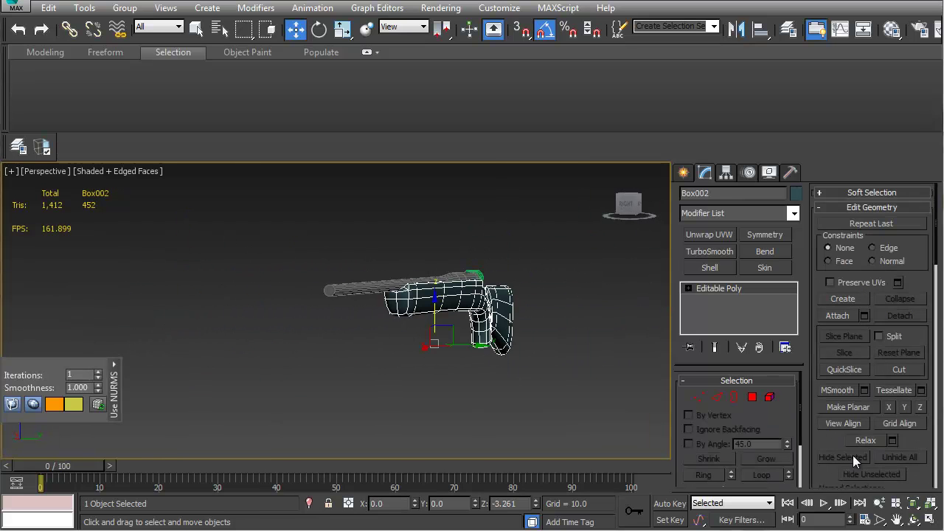
{"action": "scroll", "coordinate": [905, 443], "scroll_direction": "down", "scroll_amount": 10}
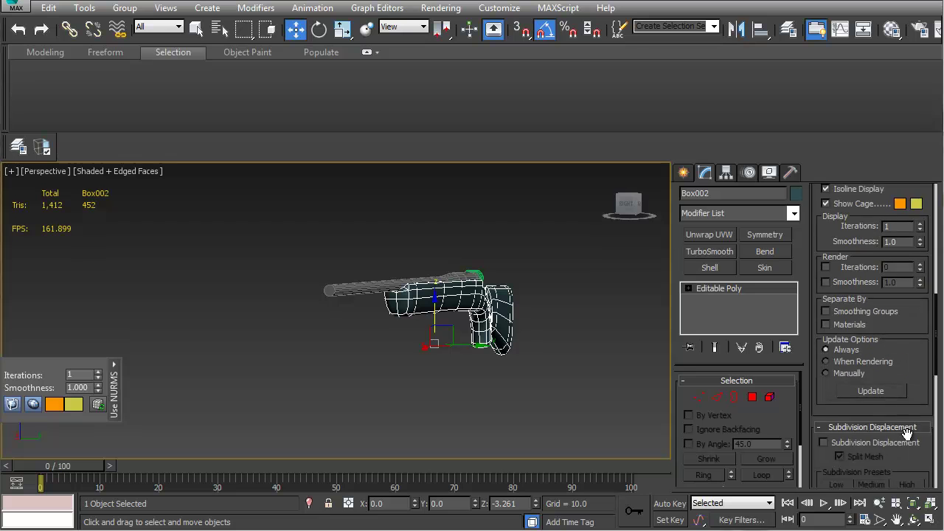
{"action": "scroll", "coordinate": [901, 431], "scroll_direction": "up", "scroll_amount": 5}
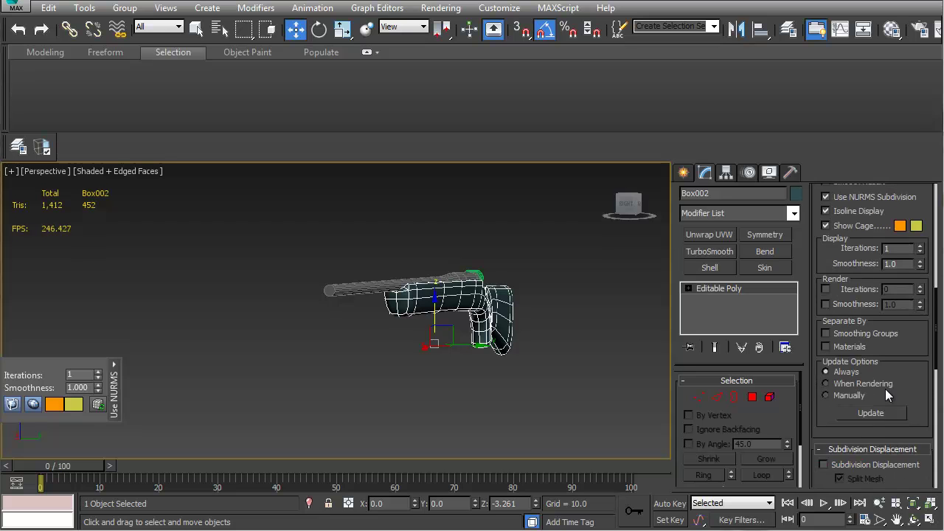
{"action": "left_click", "coordinate": [825, 263]}
Examine the unsmoothed stock along the barrel and turn its NURMS subdivision back on
{"action": "middle_click_drag", "start_coordinate": [502, 339], "coordinate": [428, 329], "text": "alt"}
{"action": "scroll", "coordinate": [432, 316], "scroll_direction": "up", "scroll_amount": 5}
{"action": "middle_click_drag", "start_coordinate": [434, 288], "coordinate": [525, 399]}
{"action": "scroll", "coordinate": [364, 341], "scroll_direction": "up", "scroll_amount": 3}
{"action": "middle_click_drag", "start_coordinate": [366, 342], "coordinate": [553, 444]}
{"action": "scroll", "coordinate": [429, 365], "scroll_direction": "down", "scroll_amount": 3}
{"action": "middle_click_drag", "start_coordinate": [473, 339], "coordinate": [451, 377]}
{"action": "scroll", "coordinate": [342, 291], "scroll_direction": "down", "scroll_amount": 5}
{"action": "left_click", "coordinate": [825, 263]}
{"action": "middle_click_drag", "start_coordinate": [605, 347], "coordinate": [547, 343], "text": "alt"}
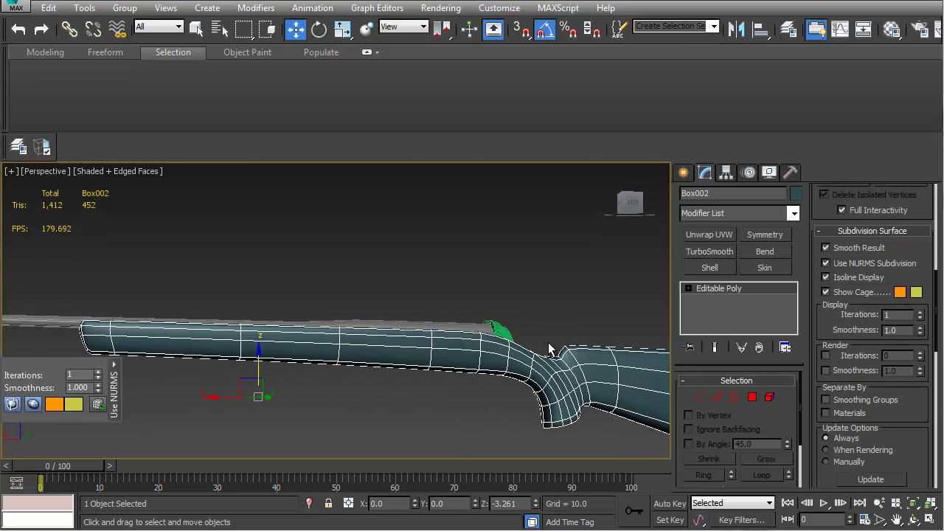
Try baking the stock's NURMS smoothing into its mesh, select all four objects to check the triangle count, and restore the live subdivision
{"action": "key", "text": "ctrl+e"}
{"action": "middle_click_drag", "start_coordinate": [375, 338], "coordinate": [413, 340], "text": "alt"}
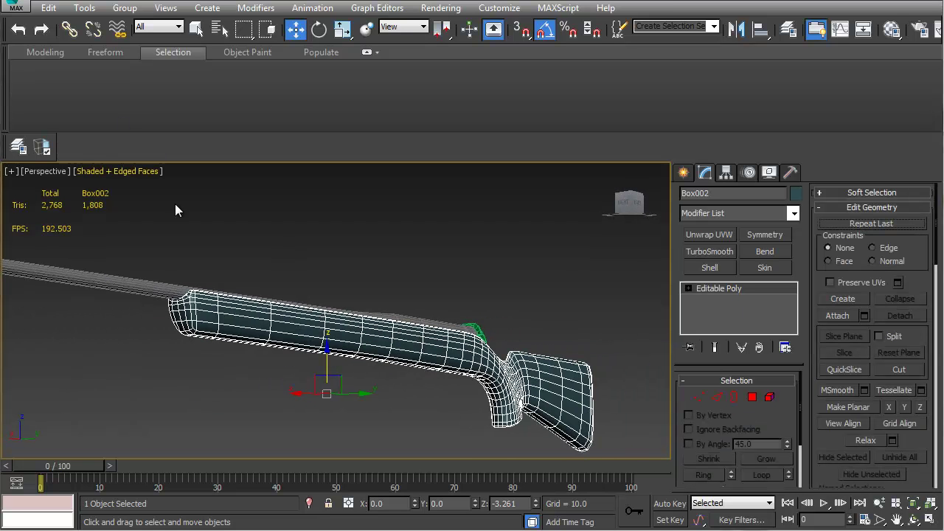
{"action": "middle_click_drag", "start_coordinate": [254, 242], "coordinate": [258, 244], "text": "alt"}
{"action": "middle_click_drag", "start_coordinate": [183, 243], "coordinate": [197, 247]}
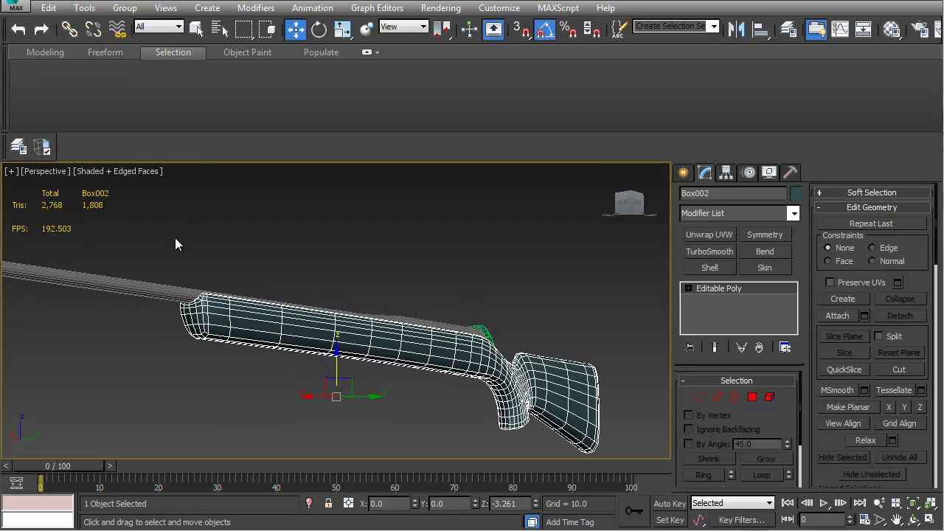
{"action": "left_click_drag", "start_coordinate": [517, 412], "coordinate": [432, 378]}
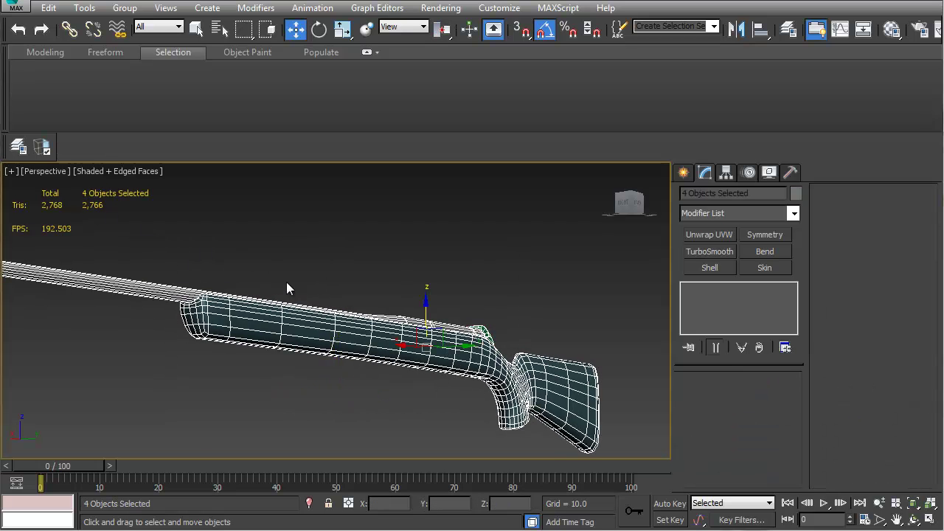
{"action": "middle_click_drag", "start_coordinate": [251, 257], "coordinate": [252, 305], "text": "alt"}
{"action": "left_click", "coordinate": [251, 309]}
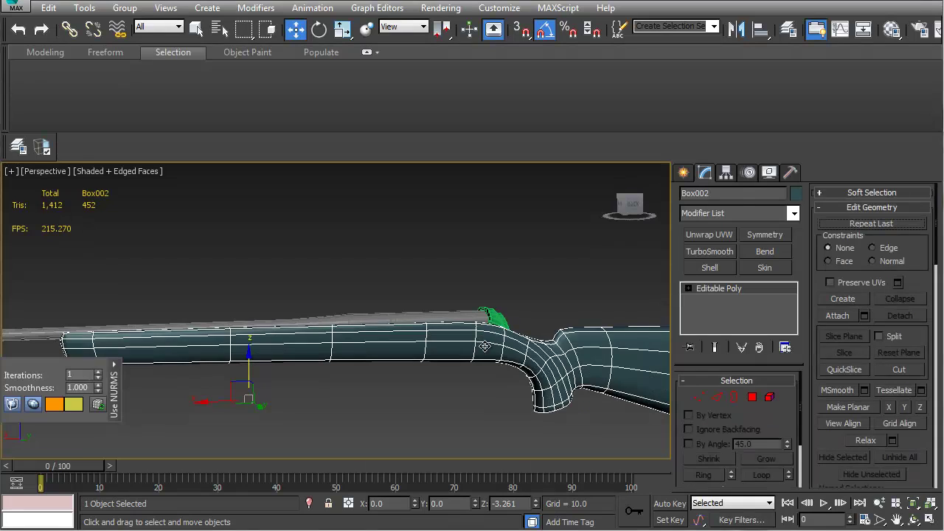
Deselect everything and examine the whole rifle from the muzzle end to the butt
{"action": "left_click", "coordinate": [535, 283]}
{"action": "middle_click_drag", "start_coordinate": [535, 282], "coordinate": [398, 325], "text": "alt"}
{"action": "scroll", "coordinate": [399, 325], "scroll_direction": "up", "scroll_amount": 3}
{"action": "scroll", "coordinate": [474, 318], "scroll_direction": "down", "scroll_amount": 3}
{"action": "middle_click_drag", "start_coordinate": [330, 311], "coordinate": [354, 322]}
{"action": "middle_click_drag", "start_coordinate": [166, 329], "coordinate": [328, 341]}
{"action": "middle_click_drag", "start_coordinate": [328, 341], "coordinate": [432, 375], "text": "alt"}
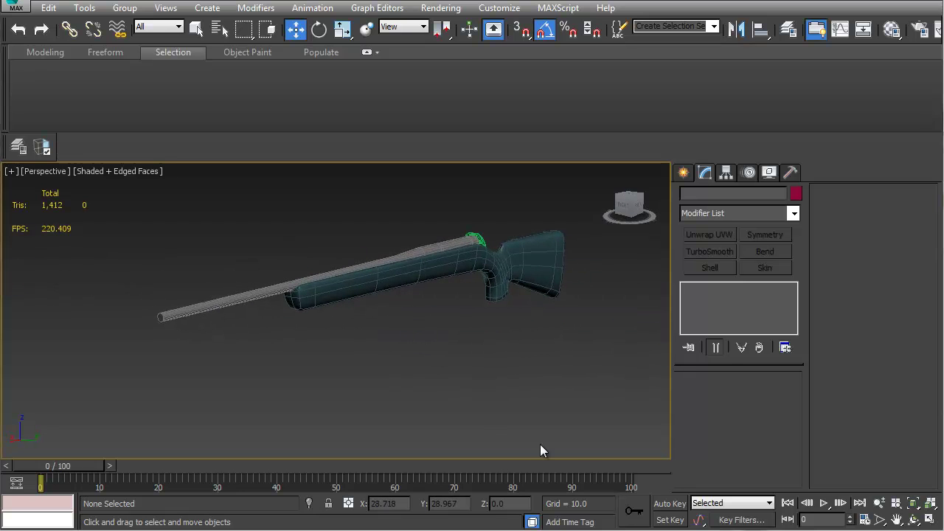